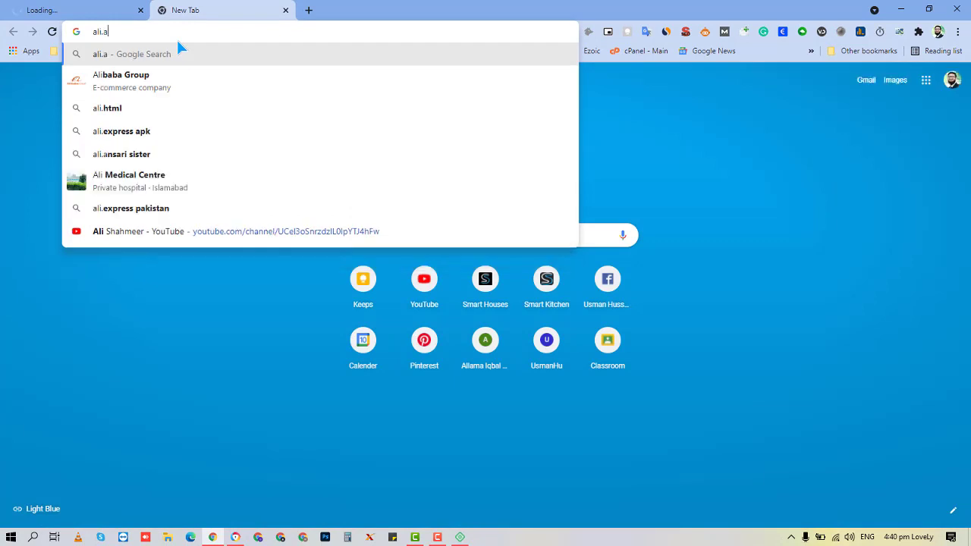
- Open the website ali.auztech.club and look through its home page down to the footer
{"action": "type", "text": "tech.co"}
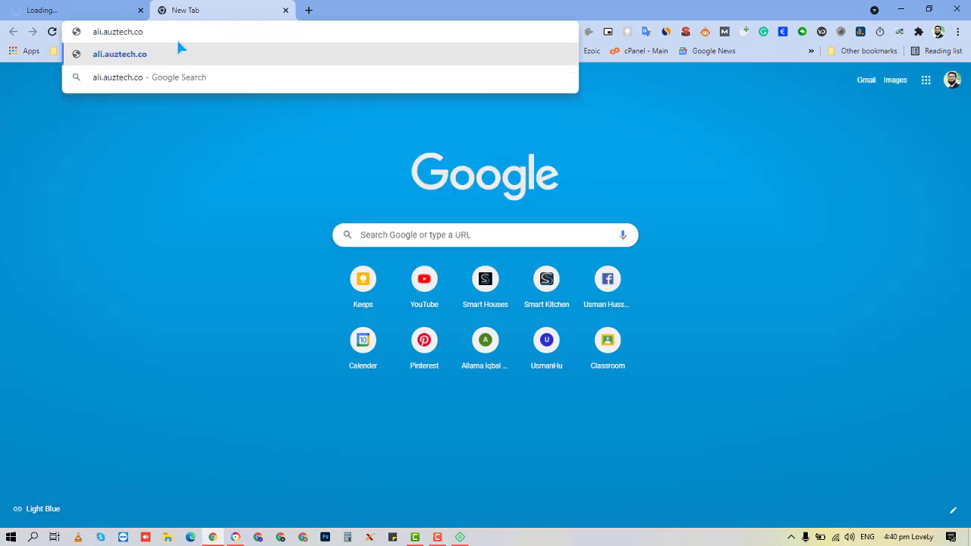
{"action": "key", "text": "BackSpace"}
{"action": "type", "text": "lub"}
{"action": "key", "text": "Return"}
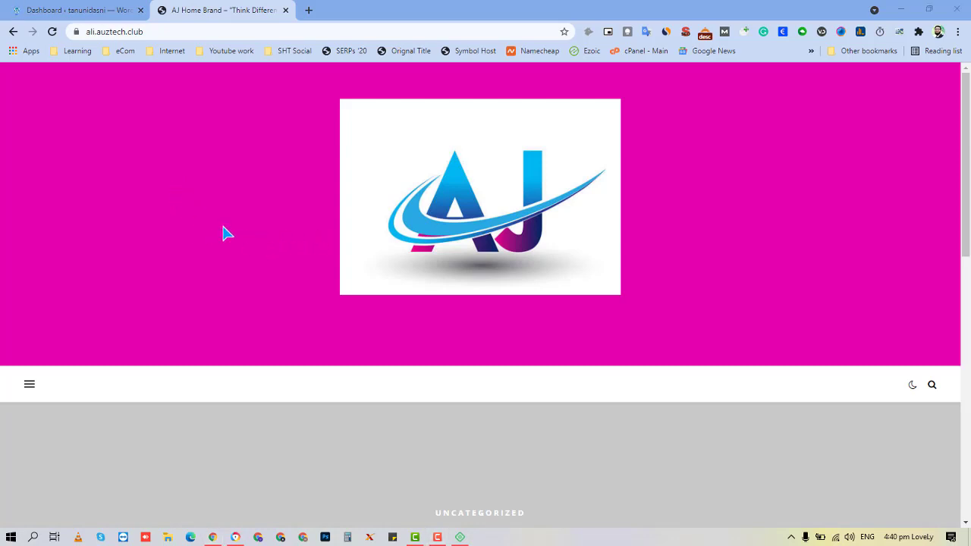
{"action": "scroll", "coordinate": [228, 227], "scroll_direction": "down", "scroll_amount": 7}
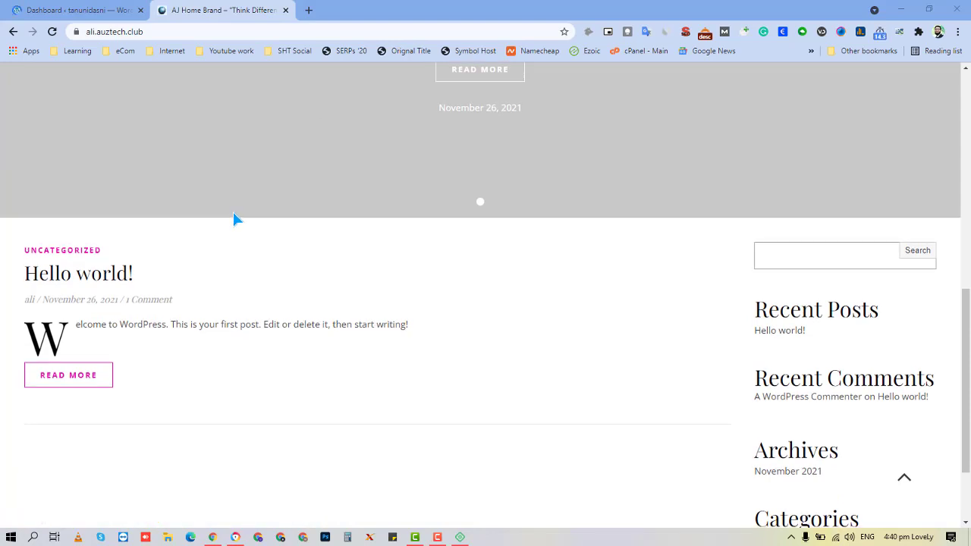
{"action": "scroll", "coordinate": [234, 219], "scroll_direction": "down", "scroll_amount": 2}
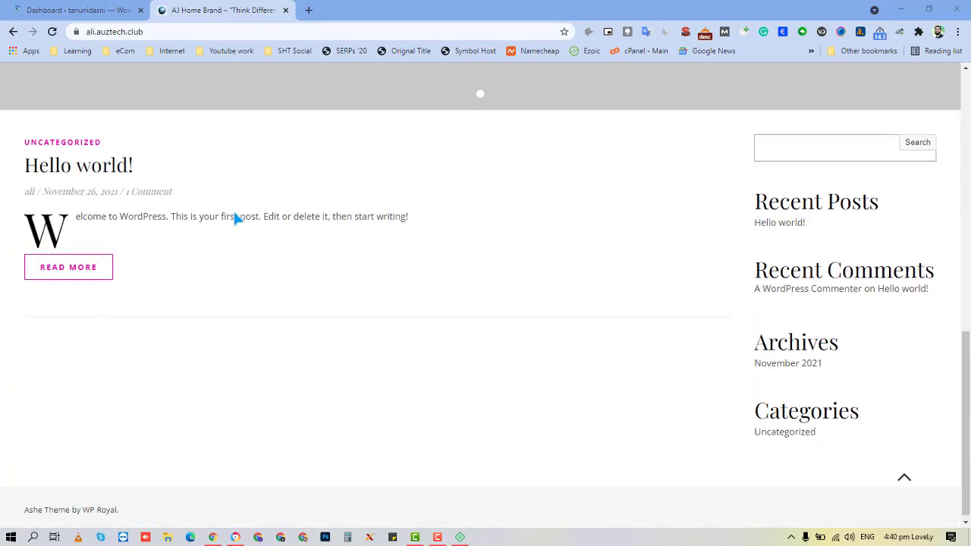
{"action": "left_click", "coordinate": [113, 12]}
{"action": "left_click", "coordinate": [196, 9]}
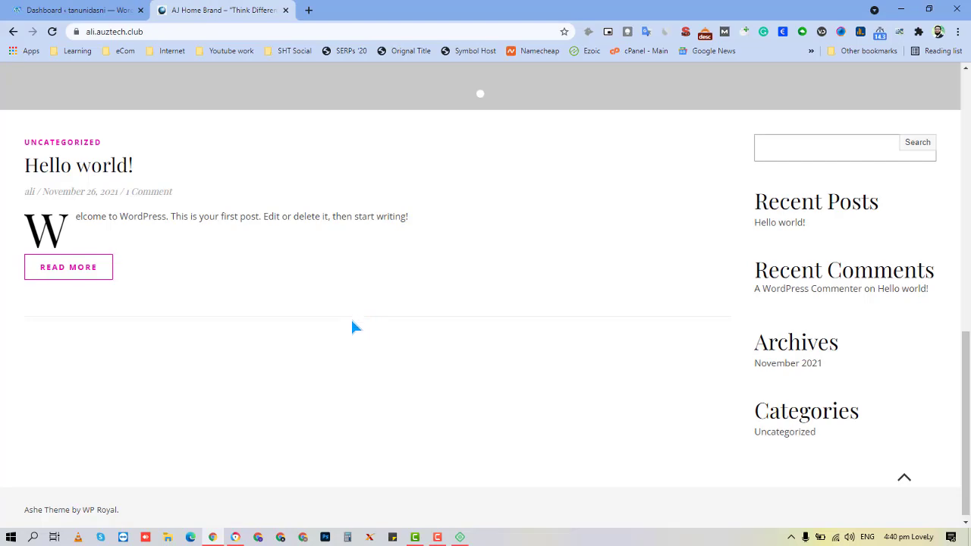
- View the home page's source code and search it for "wp-content/"
{"action": "scroll", "coordinate": [350, 319], "scroll_direction": "up", "scroll_amount": 10}
{"action": "right_click", "coordinate": [320, 216]}
{"action": "left_click", "coordinate": [365, 458]}
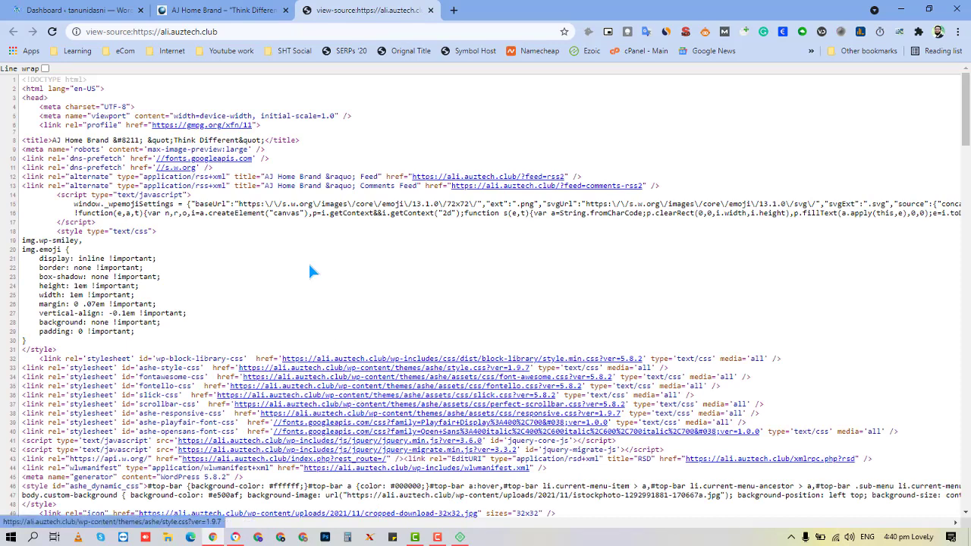
{"action": "key", "text": "ctrl+f"}
{"action": "type", "text": "wp"}
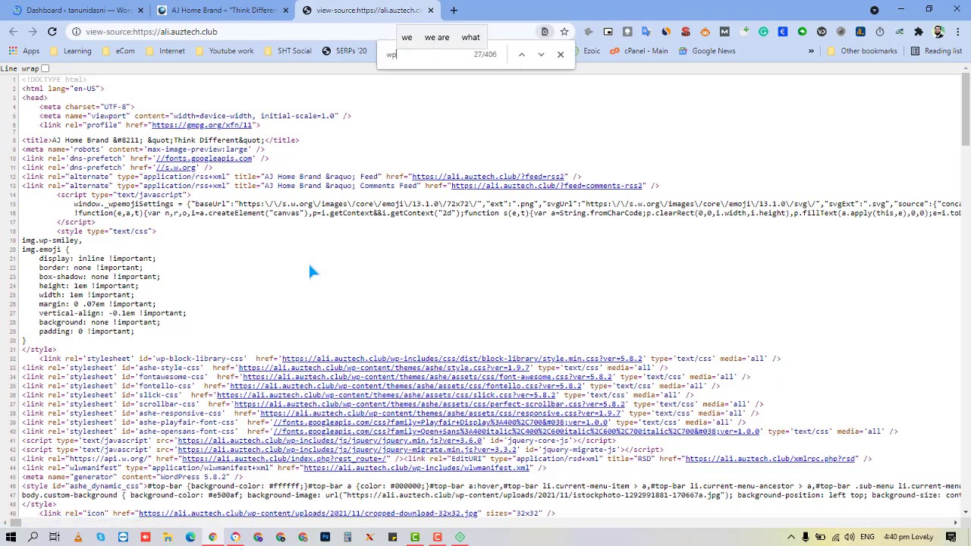
{"action": "type", "text": "-c"}
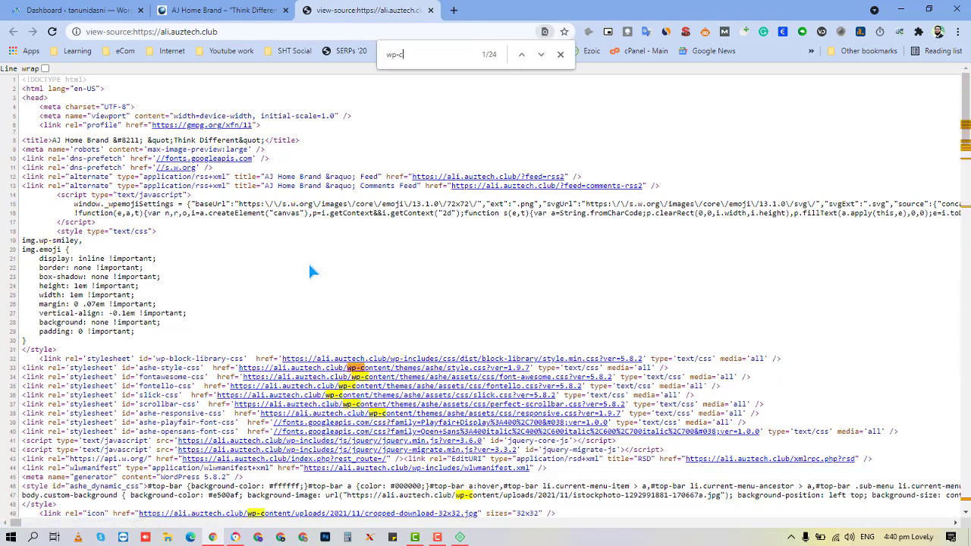
{"action": "type", "text": "onte"}
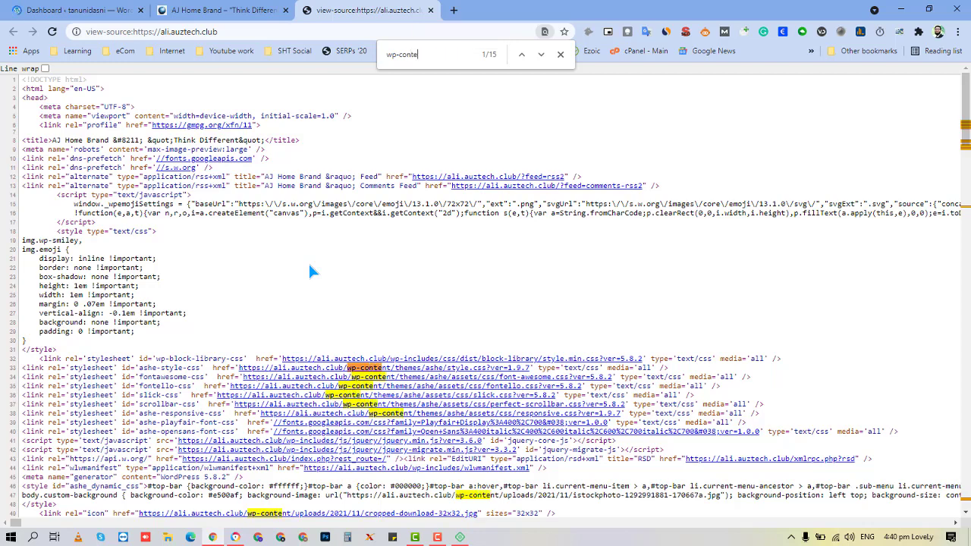
{"action": "type", "text": "nt/th"}
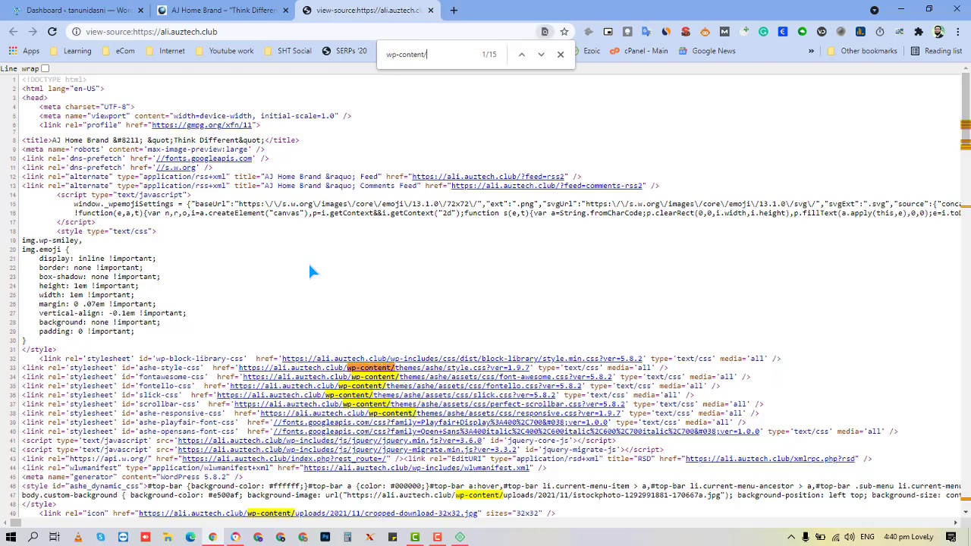
- Search the source code for "wp-content/plu" and close the source view
{"action": "key", "text": "BackSpace"}
{"action": "key", "text": "BackSpace"}
{"action": "type", "text": "plu"}
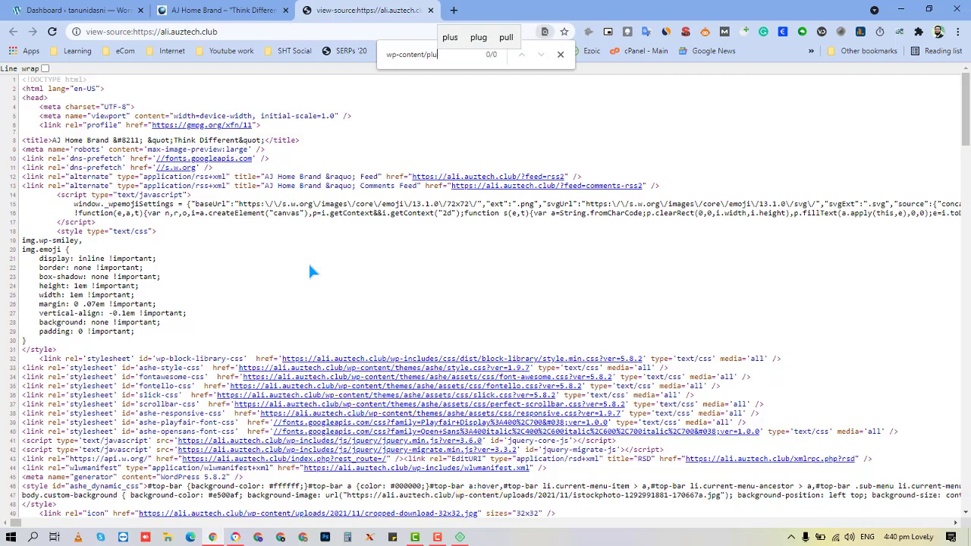
{"action": "key", "text": "BackSpace"}
{"action": "key", "text": "BackSpace"}
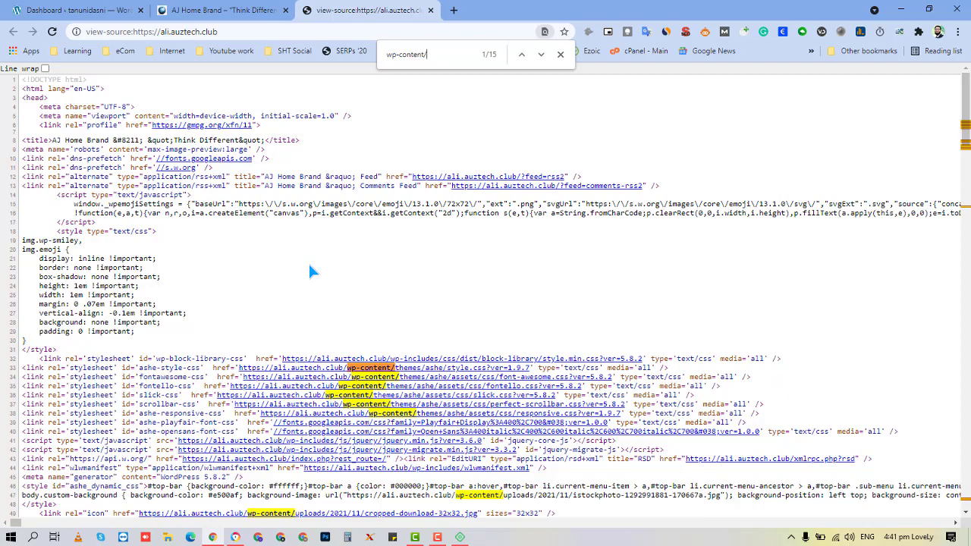
{"action": "key", "text": "ctrl+w"}
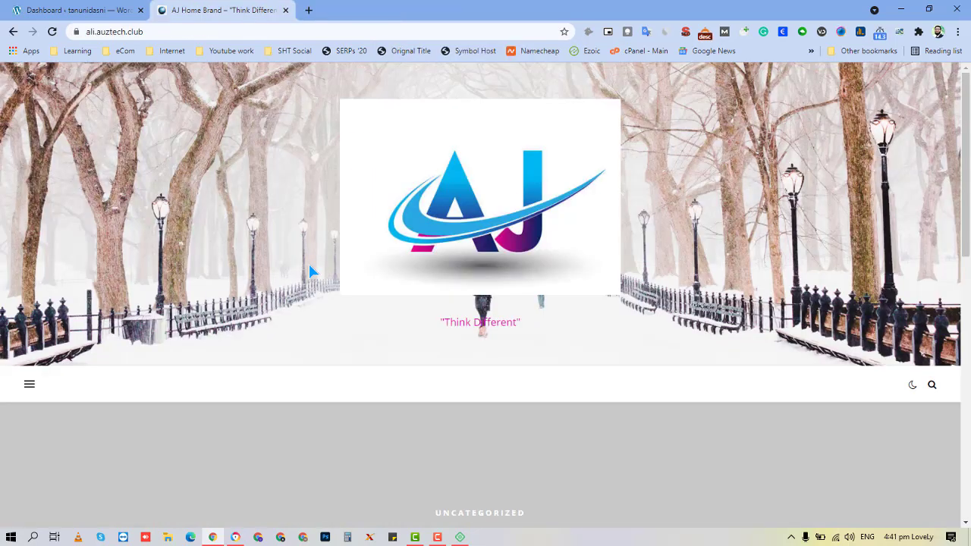
- Examine the AJ Home Brand home page and its sidebar alongside the WordPress dashboard, and close the site
{"action": "scroll", "coordinate": [302, 271], "scroll_direction": "down", "scroll_amount": 5}
{"action": "scroll", "coordinate": [281, 293], "scroll_direction": "down", "scroll_amount": 4}
{"action": "scroll", "coordinate": [282, 293], "scroll_direction": "up", "scroll_amount": 9}
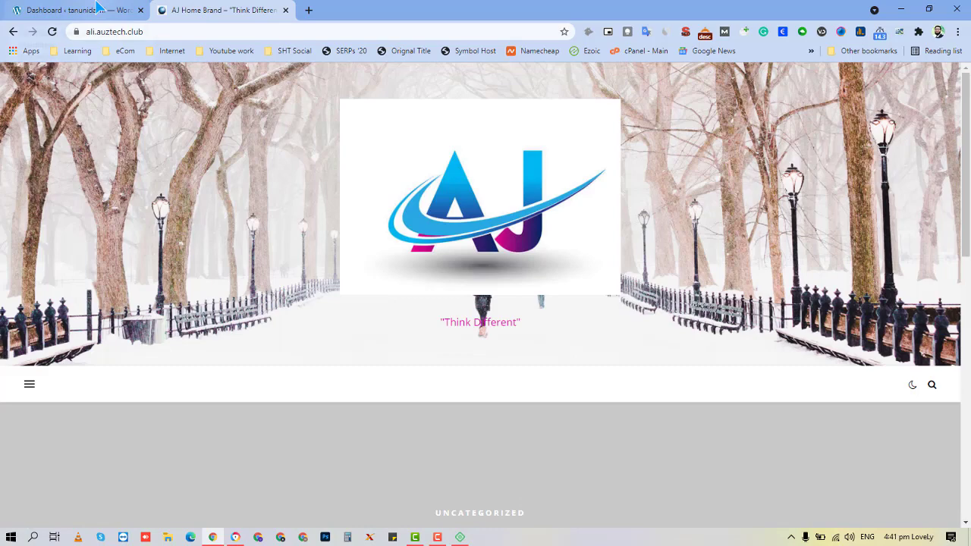
{"action": "left_click", "coordinate": [31, 392]}
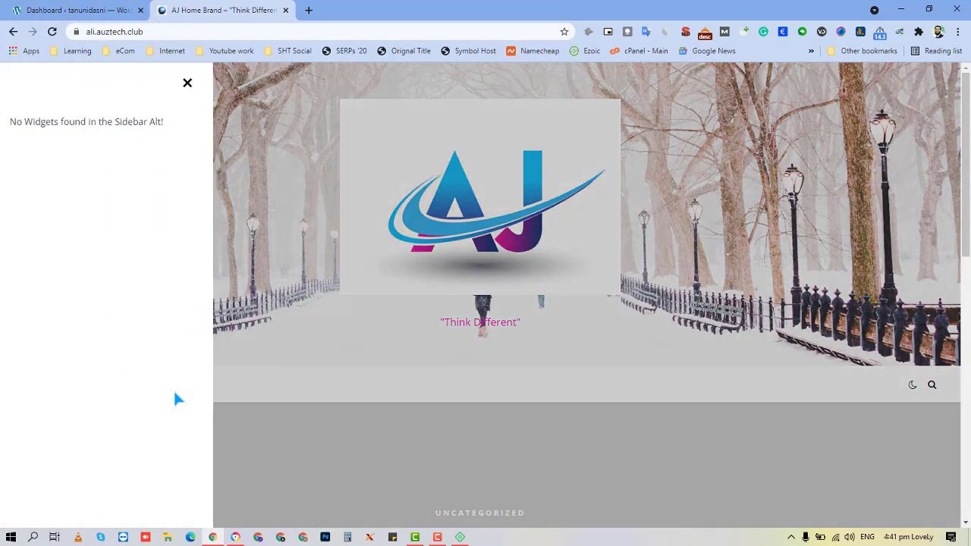
{"action": "left_click", "coordinate": [114, 10]}
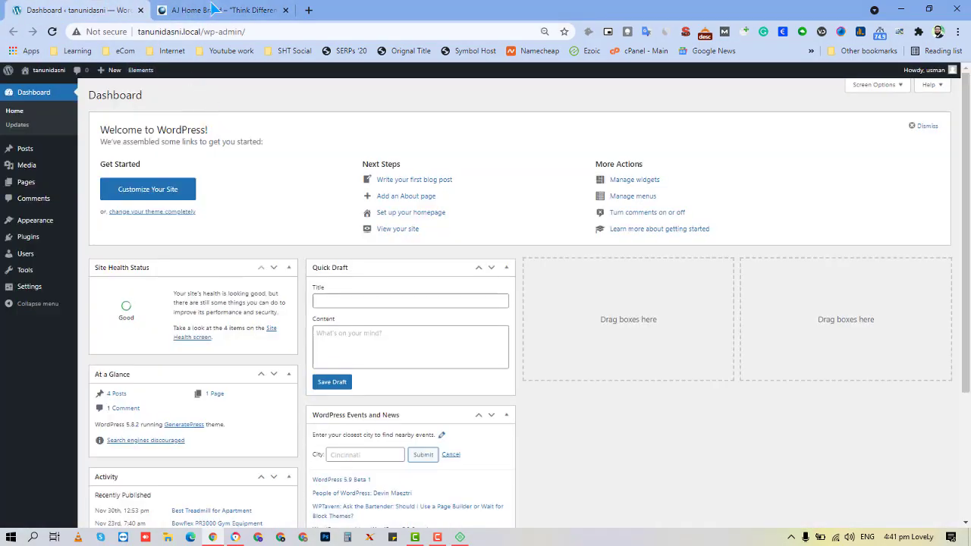
{"action": "left_click", "coordinate": [189, 11]}
{"action": "left_click", "coordinate": [404, 241]}
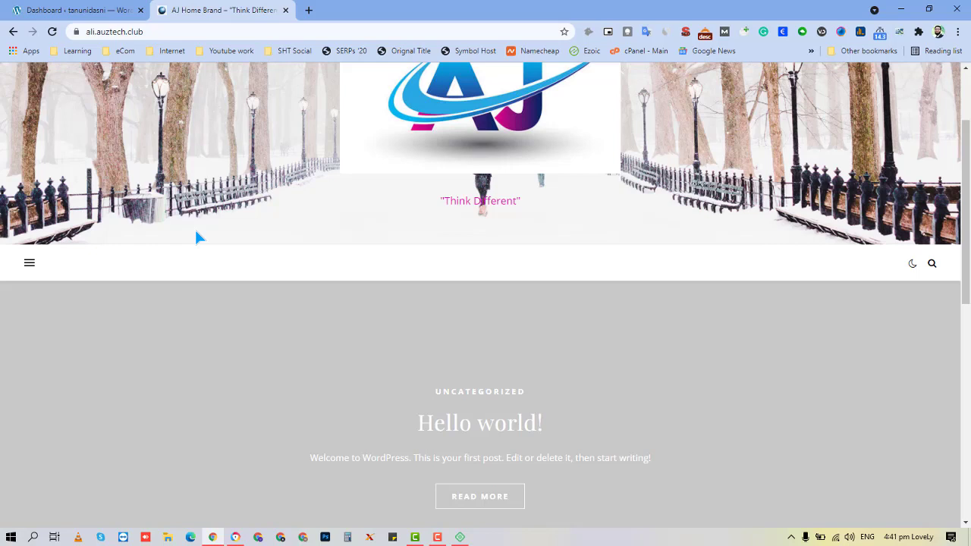
{"action": "key", "text": "ctrl+w"}
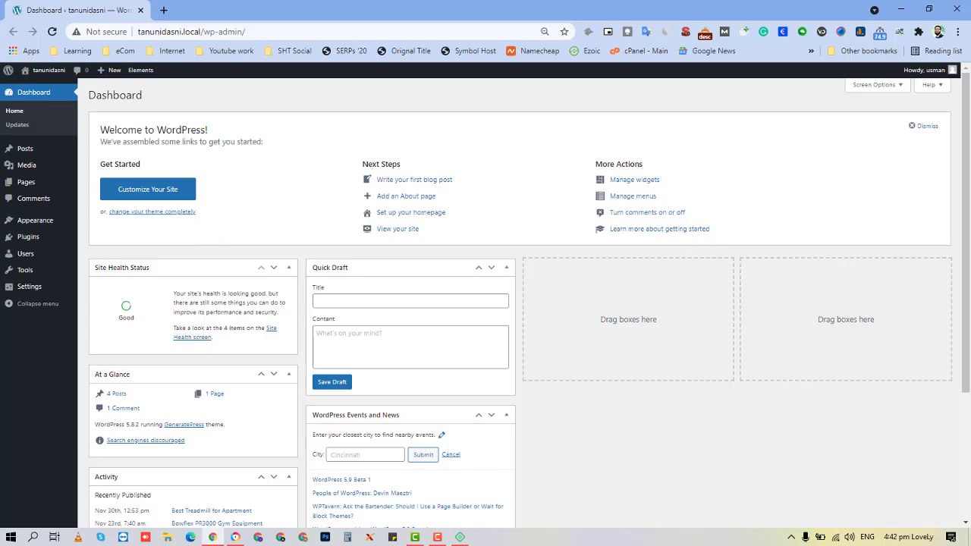
- Read the WP text file stored on the desktop, close it and return to the WordPress dashboard in Chrome
{"action": "left_click", "coordinate": [213, 537]}
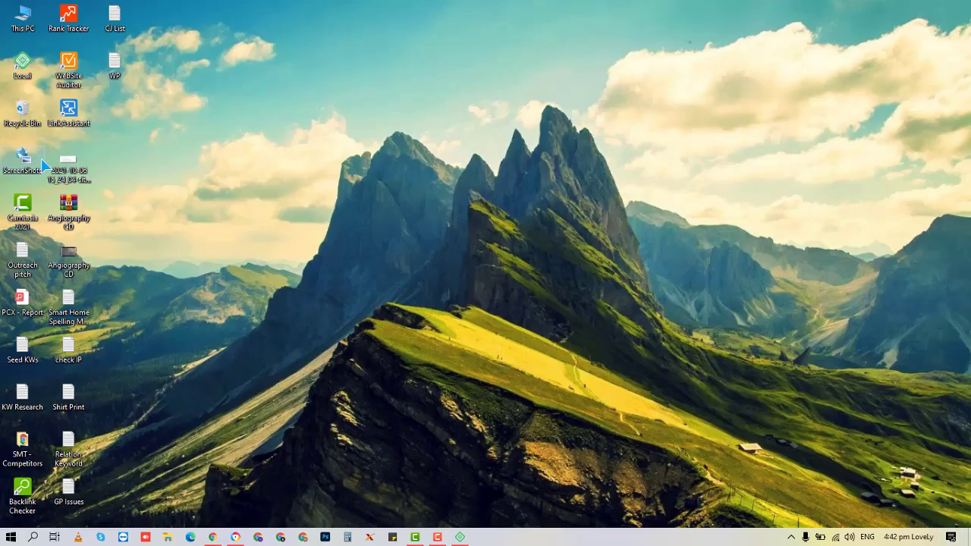
{"action": "double_click", "coordinate": [112, 68]}
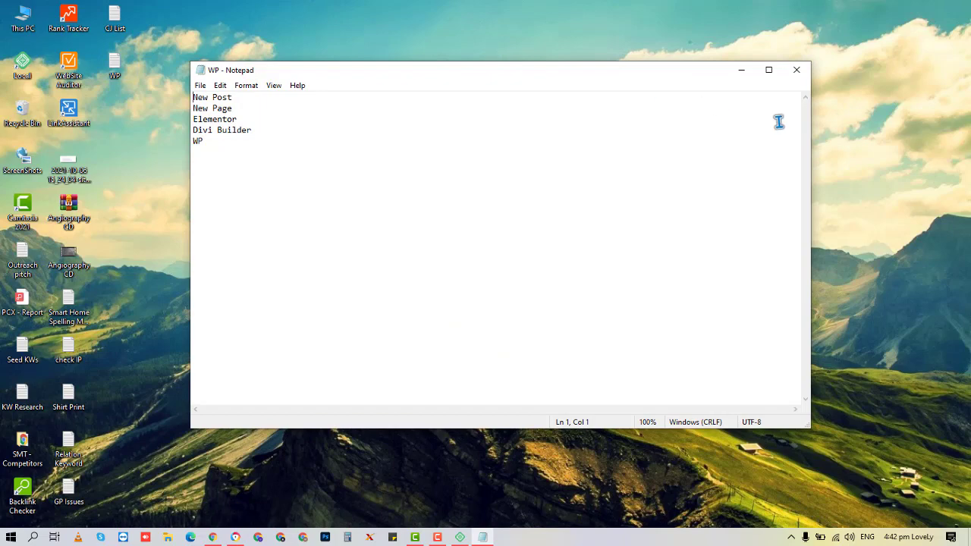
{"action": "left_click", "coordinate": [797, 70]}
{"action": "left_click", "coordinate": [214, 537]}
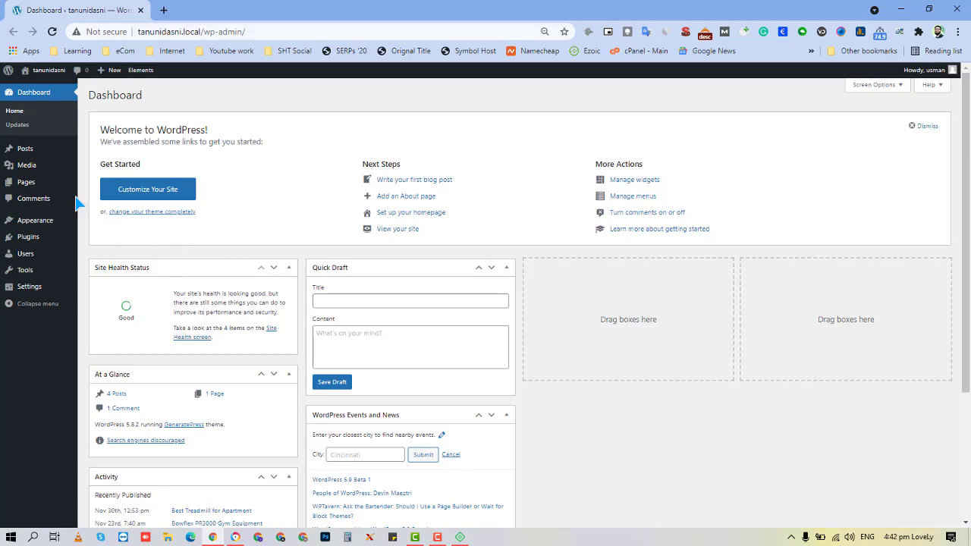
- Show the list of all posts and open the editor for a new post in a separate browser tab
{"action": "mouse_move", "coordinate": [39, 154]}
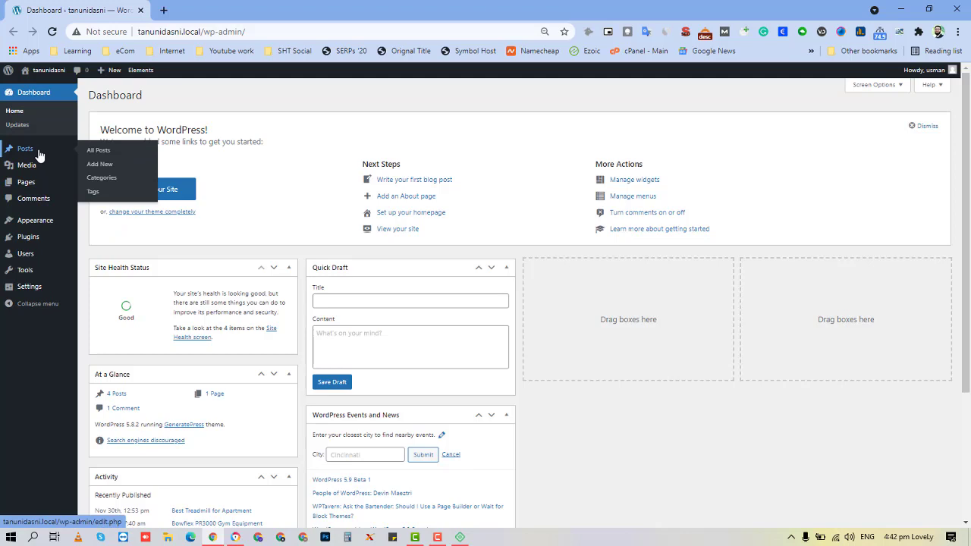
{"action": "left_click", "coordinate": [40, 154]}
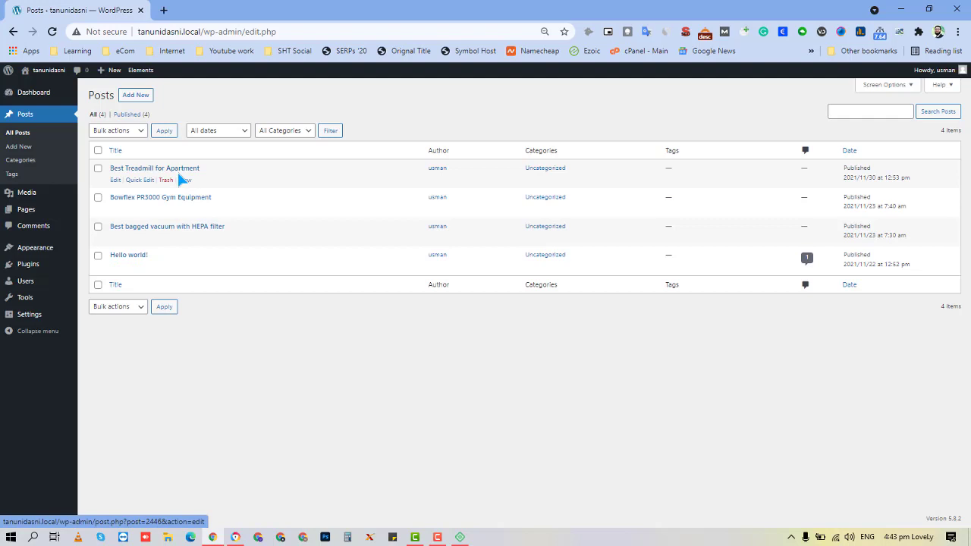
{"action": "right_click", "coordinate": [139, 96]}
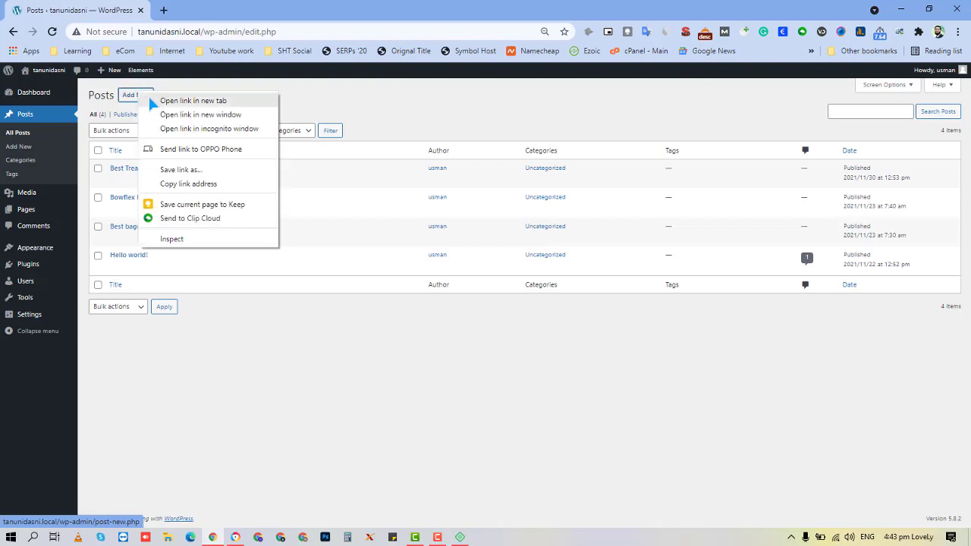
{"action": "left_click", "coordinate": [150, 98]}
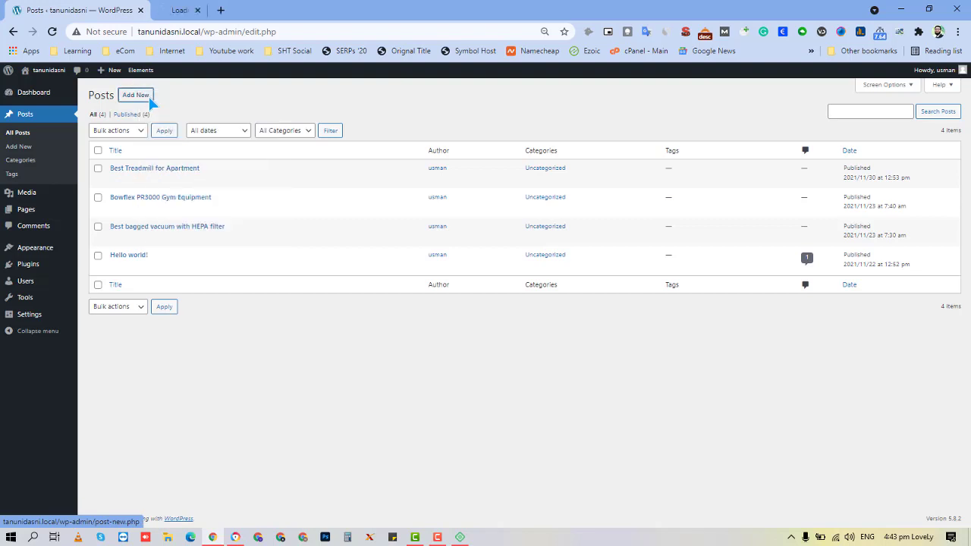
- Show the list of all pages and open the editor for a new page in a separate browser tab
{"action": "left_click", "coordinate": [23, 211]}
{"action": "mouse_move", "coordinate": [15, 321]}
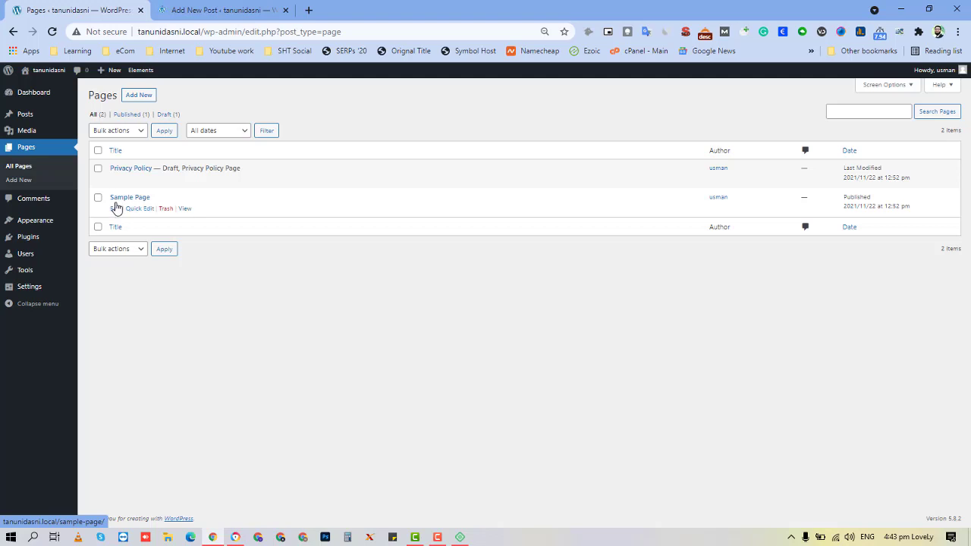
{"action": "right_click", "coordinate": [144, 98]}
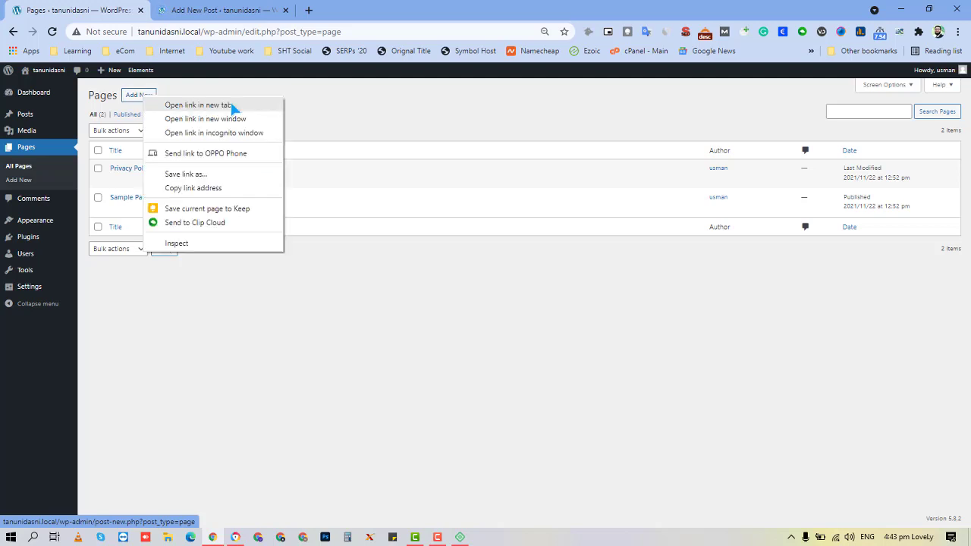
{"action": "left_click", "coordinate": [250, 104]}
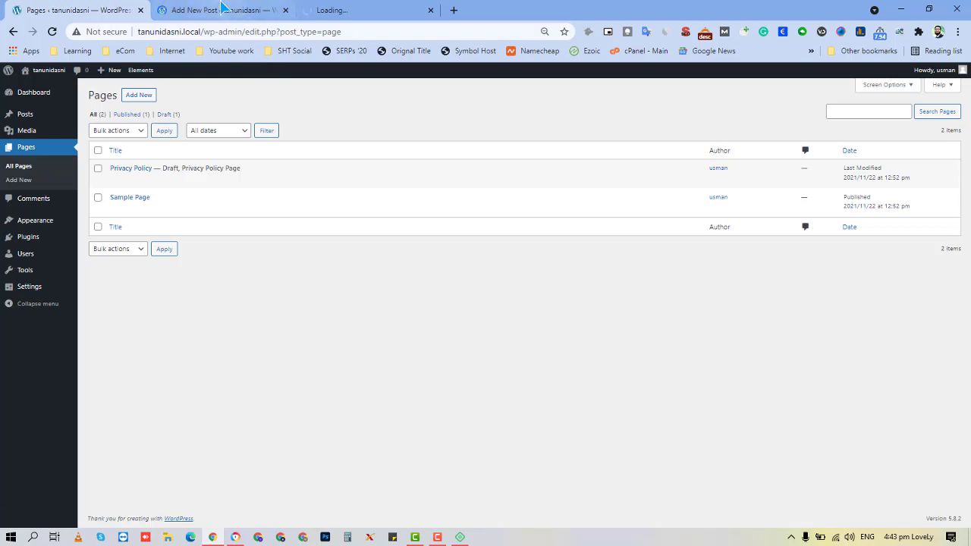
- Open an empty browser tab and compare the new post editor with the new page editor
{"action": "left_click", "coordinate": [226, 10]}
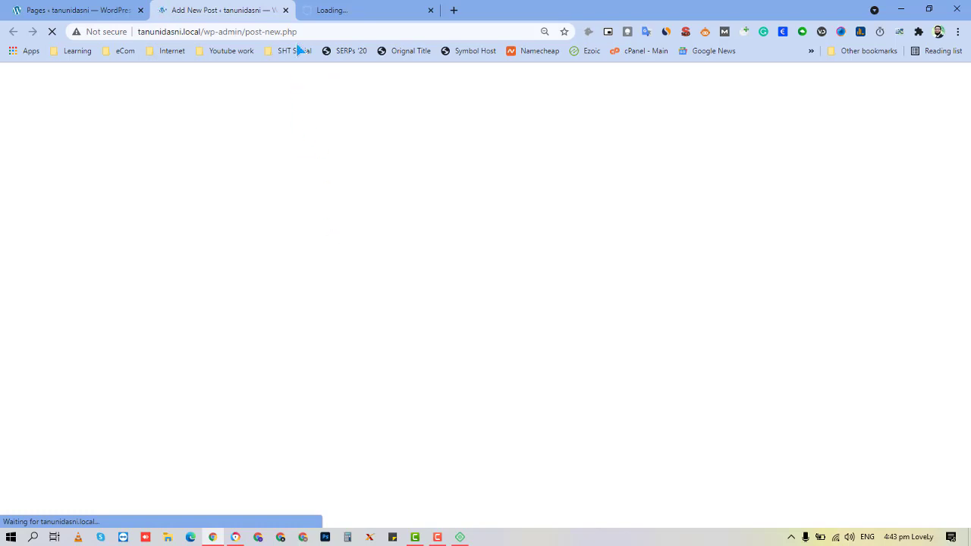
{"action": "left_click", "coordinate": [313, 11]}
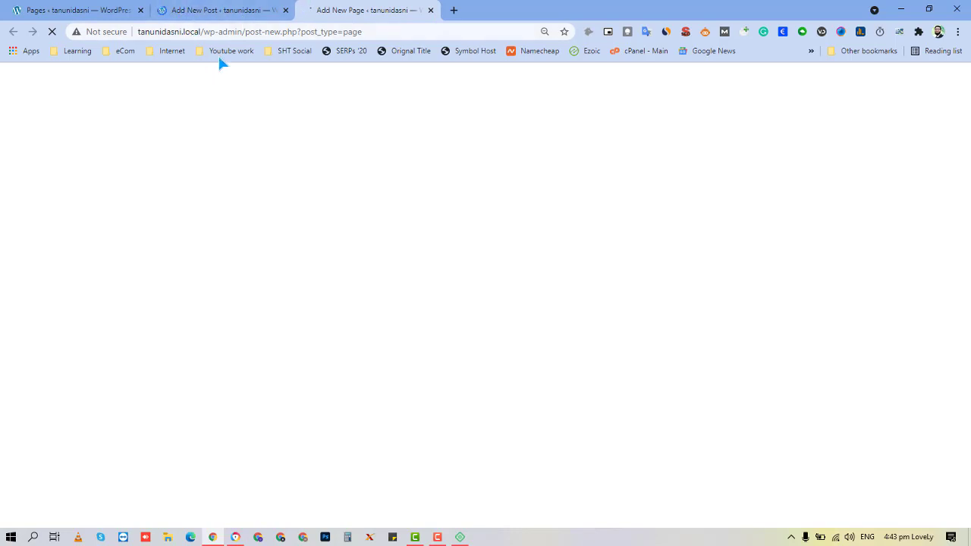
{"action": "left_click", "coordinate": [221, 7]}
{"action": "left_click", "coordinate": [357, 8]}
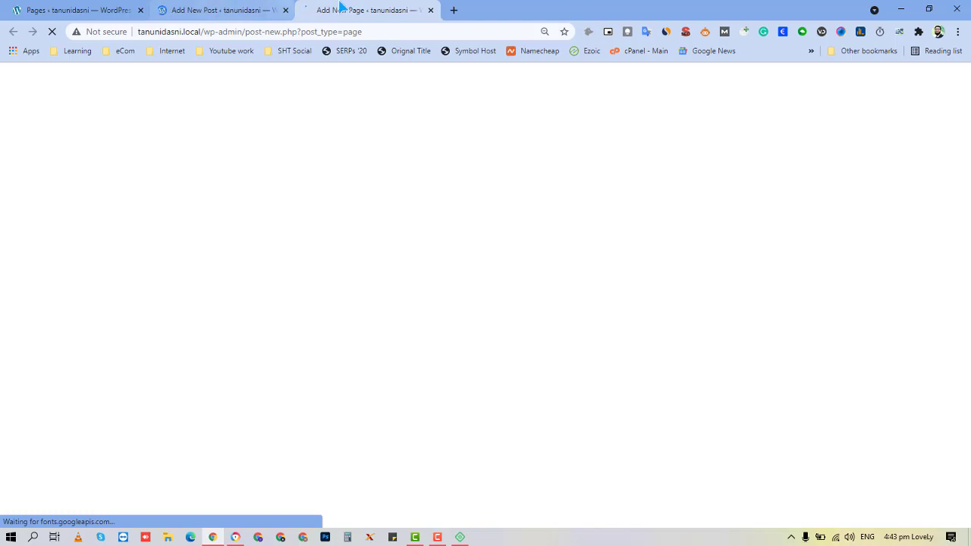
{"action": "left_click", "coordinate": [453, 10]}
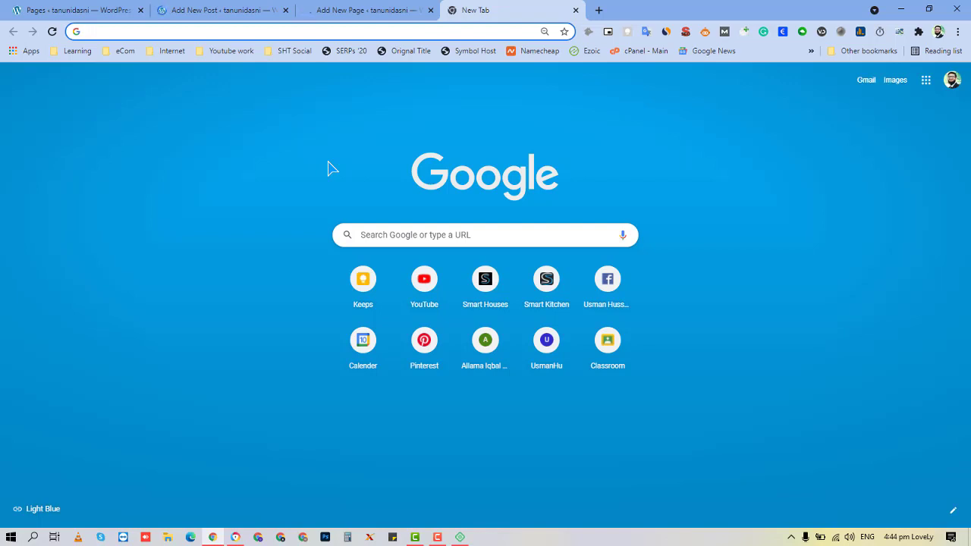
{"action": "left_click", "coordinate": [400, 11]}
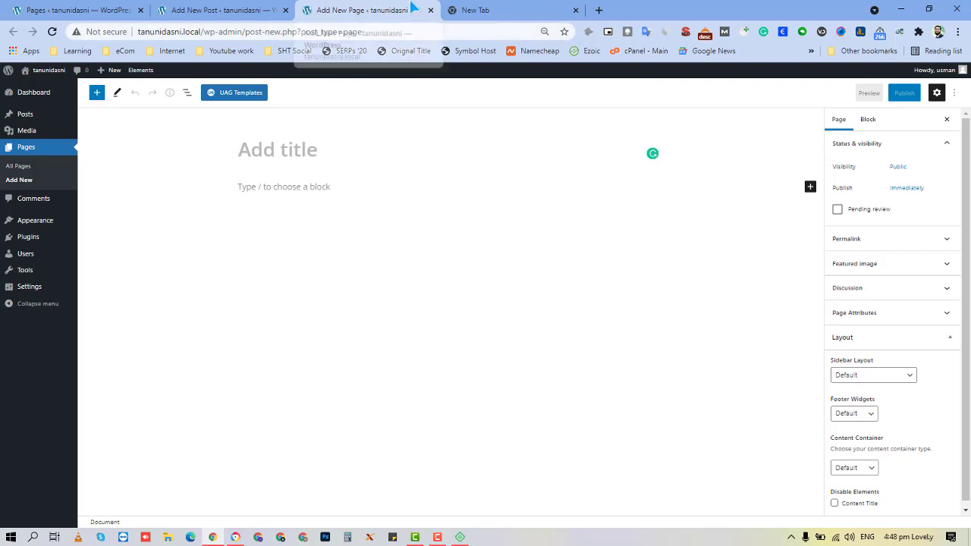
{"action": "left_click", "coordinate": [261, 7]}
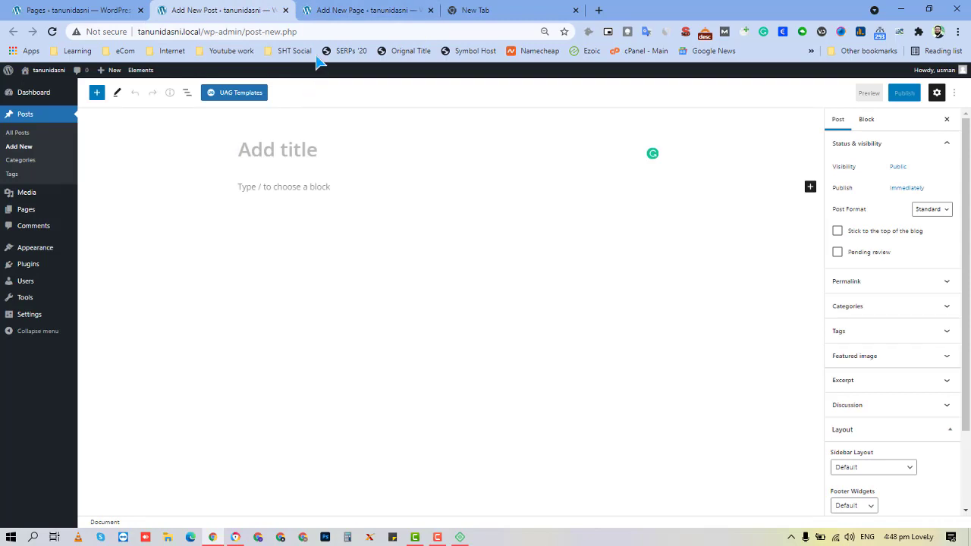
{"action": "left_click", "coordinate": [378, 8]}
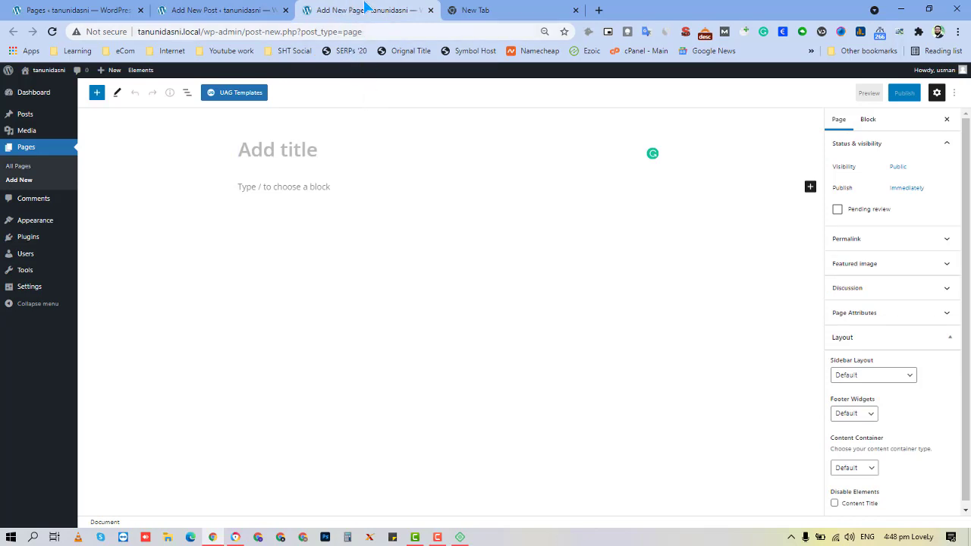
- Compare the settings offered by the new post editor with those of the new page editor
{"action": "left_click", "coordinate": [207, 7]}
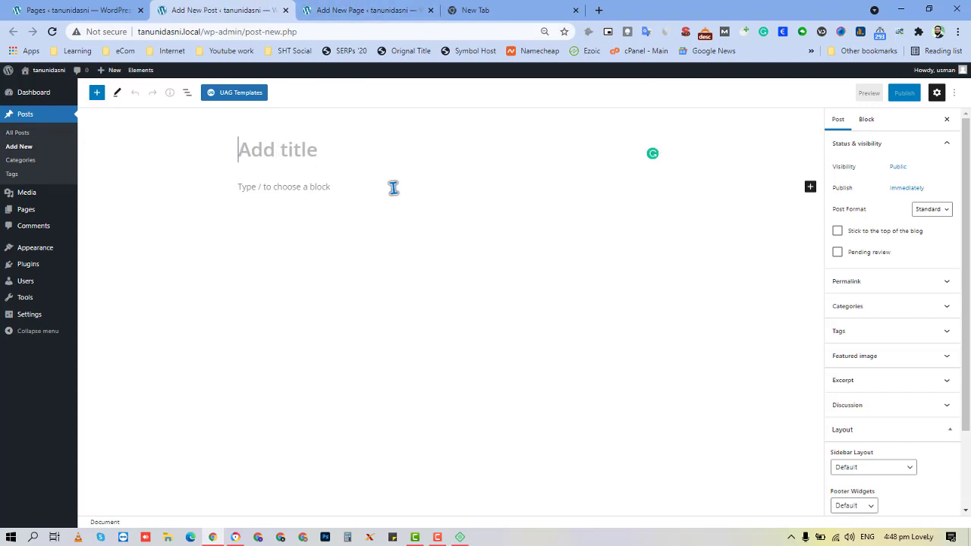
{"action": "left_click", "coordinate": [334, 7]}
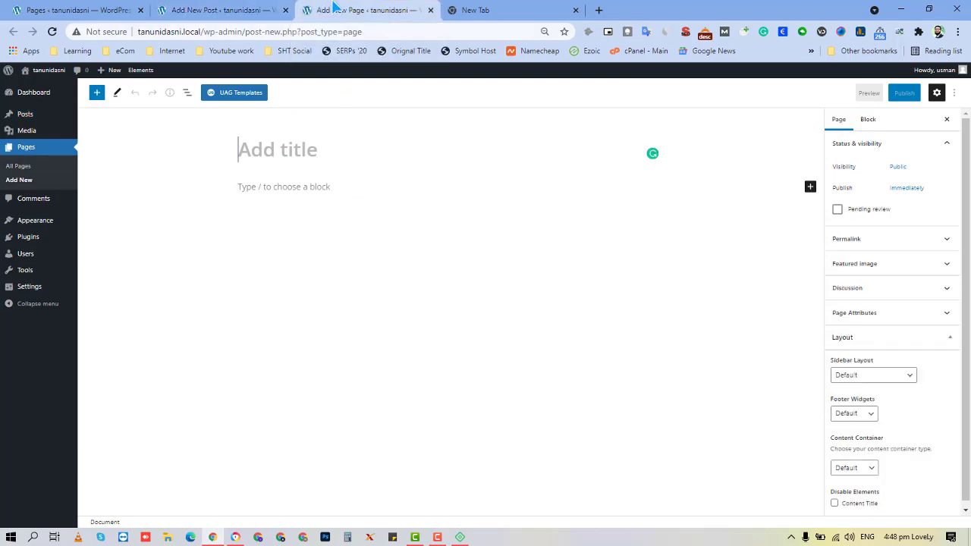
{"action": "left_click", "coordinate": [267, 8]}
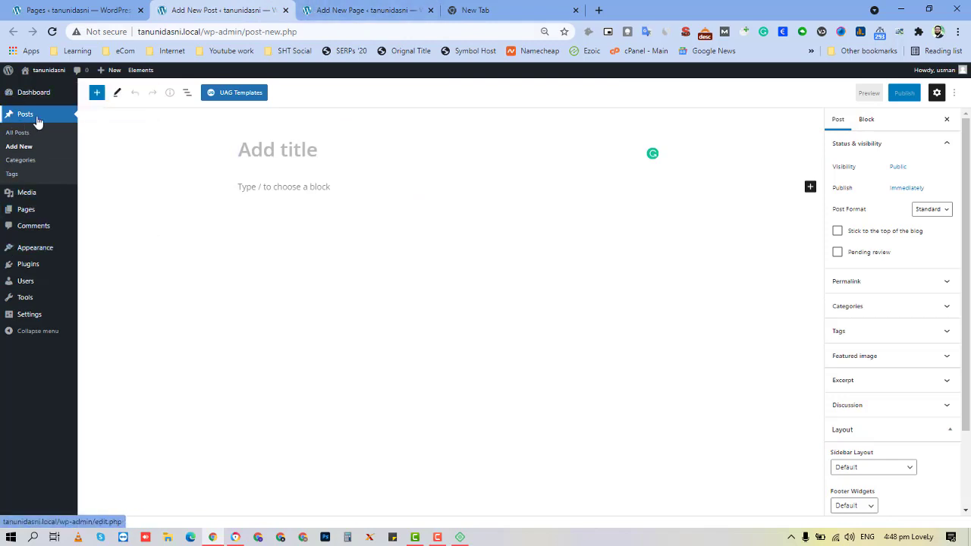
{"action": "left_click", "coordinate": [334, 7]}
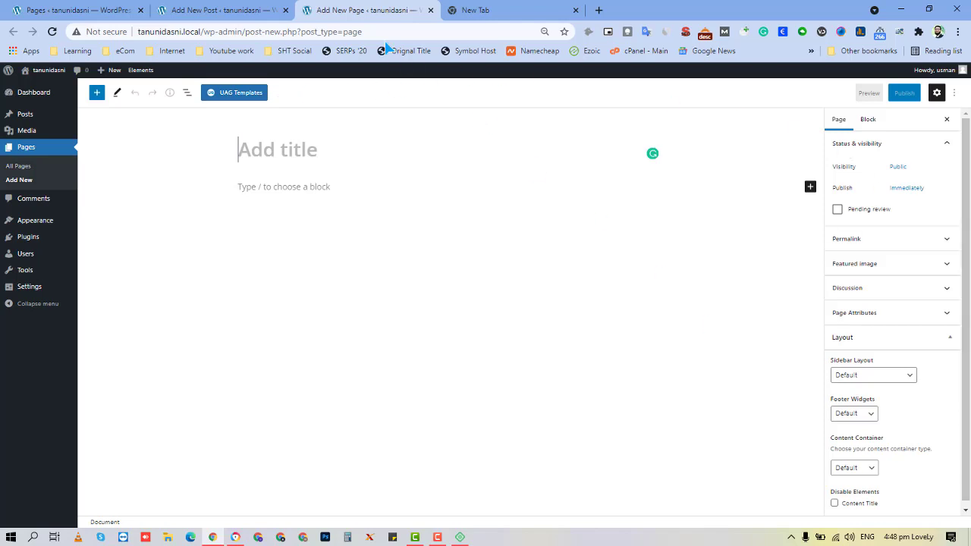
{"action": "left_click", "coordinate": [264, 7]}
{"action": "left_click", "coordinate": [395, 8]}
{"action": "left_click", "coordinate": [222, 8]}
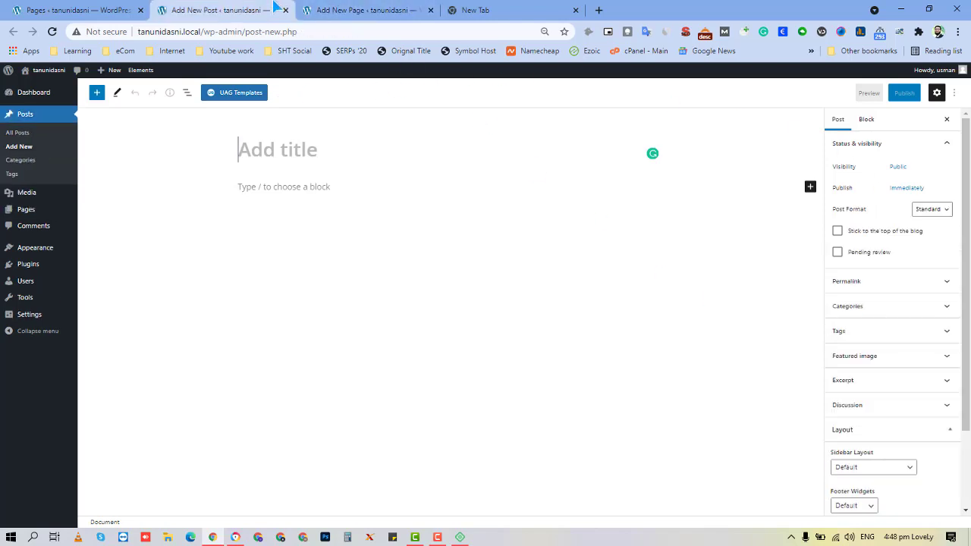
{"action": "left_click", "coordinate": [334, 8]}
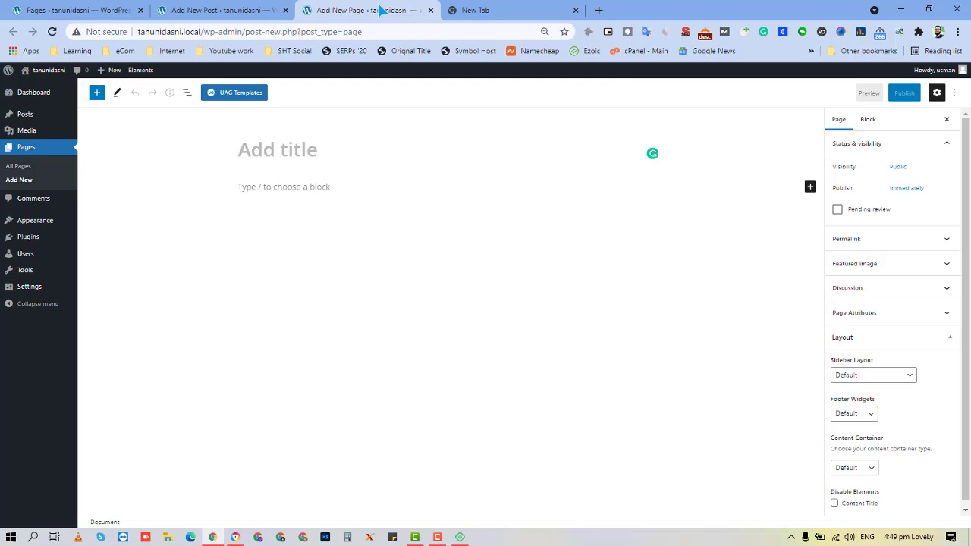
{"action": "left_click", "coordinate": [251, 11]}
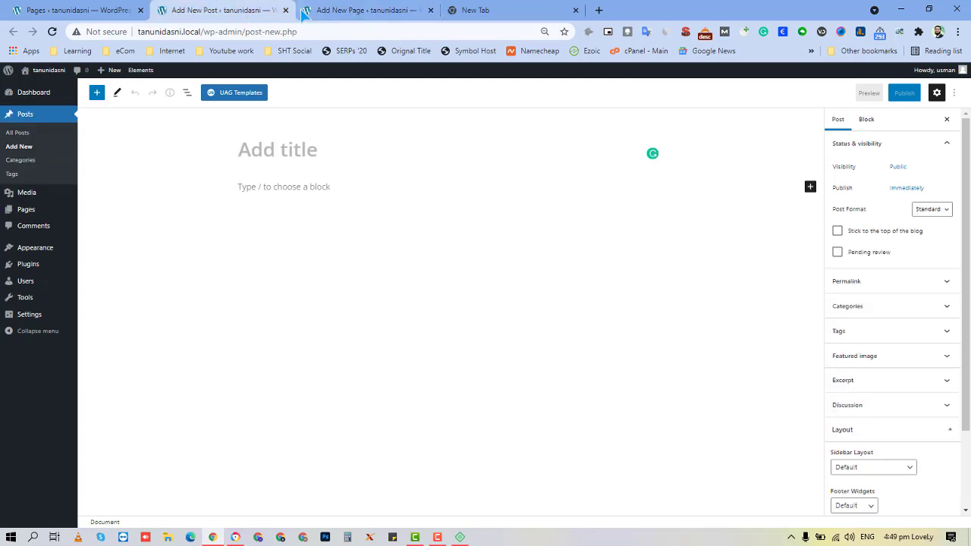
{"action": "left_click", "coordinate": [491, 7]}
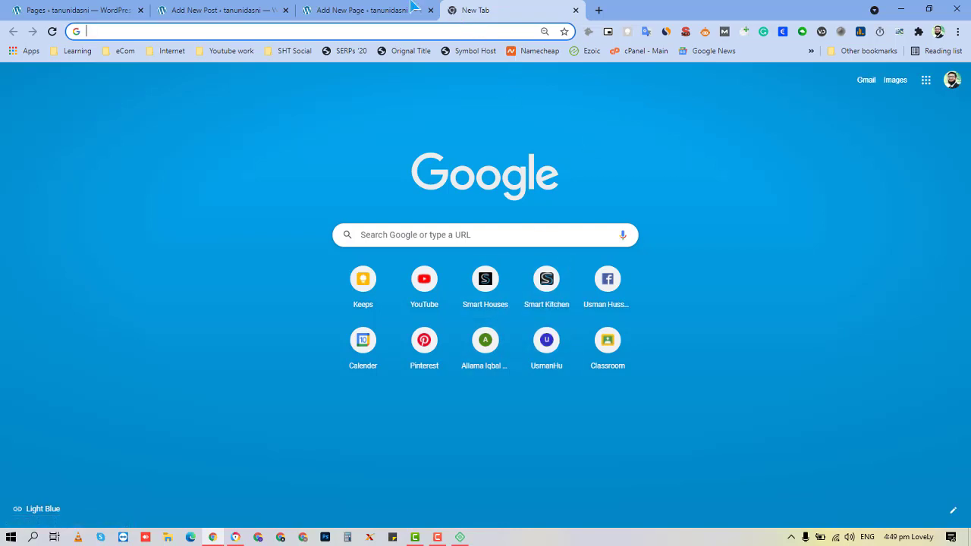
{"action": "left_click", "coordinate": [252, 9]}
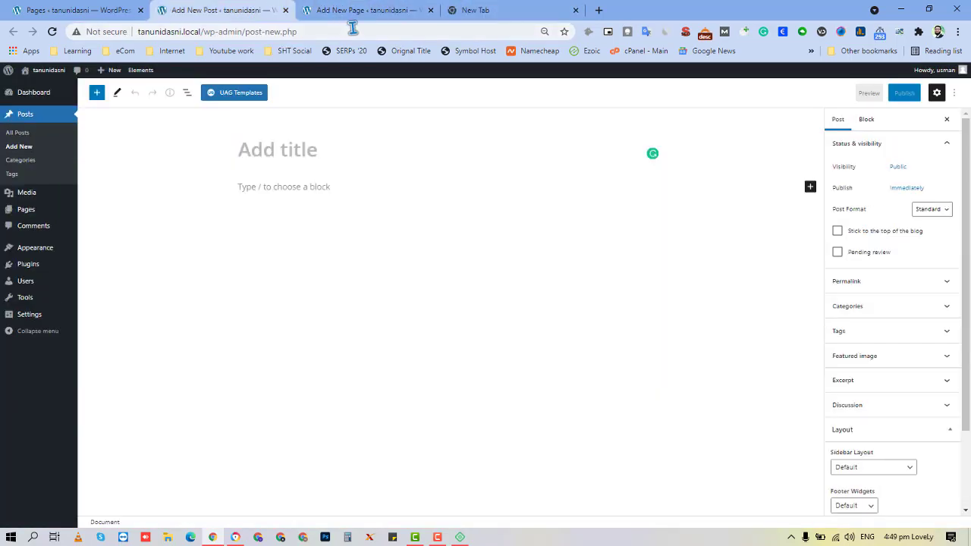
- Close the new page editor and increase the browser zoom of the new post editor by two levels
{"action": "left_click", "coordinate": [431, 10]}
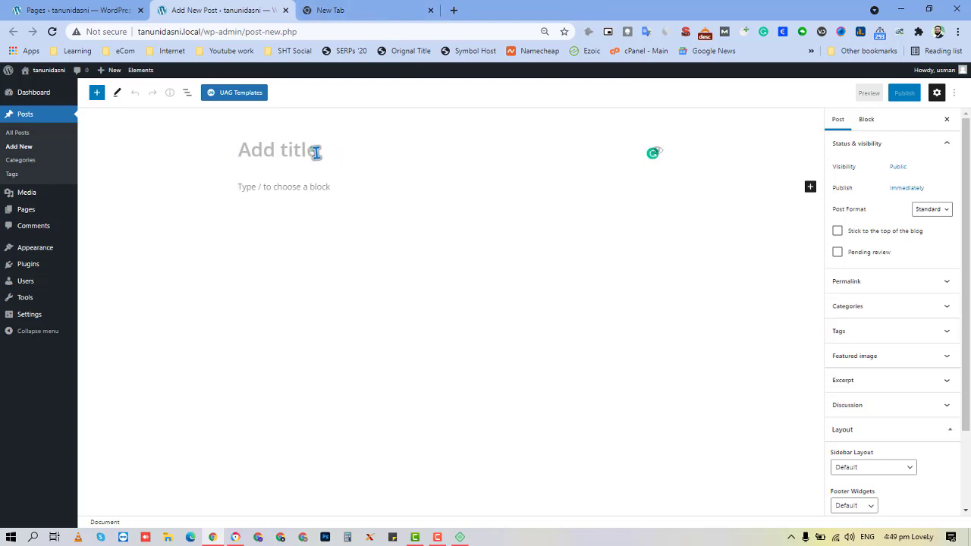
{"action": "left_click", "coordinate": [958, 31]}
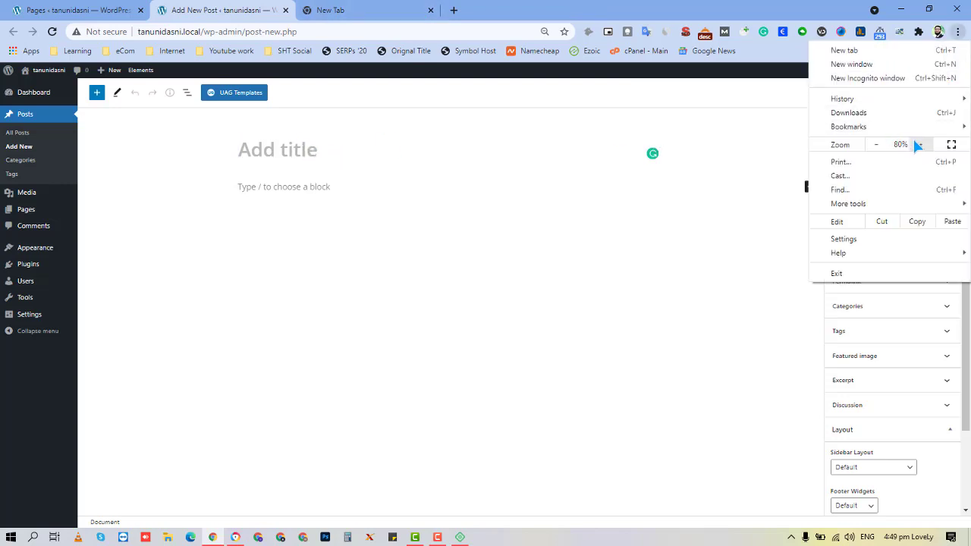
{"action": "left_click", "coordinate": [918, 145]}
{"action": "left_click", "coordinate": [918, 144]}
{"action": "left_click", "coordinate": [262, 151]}
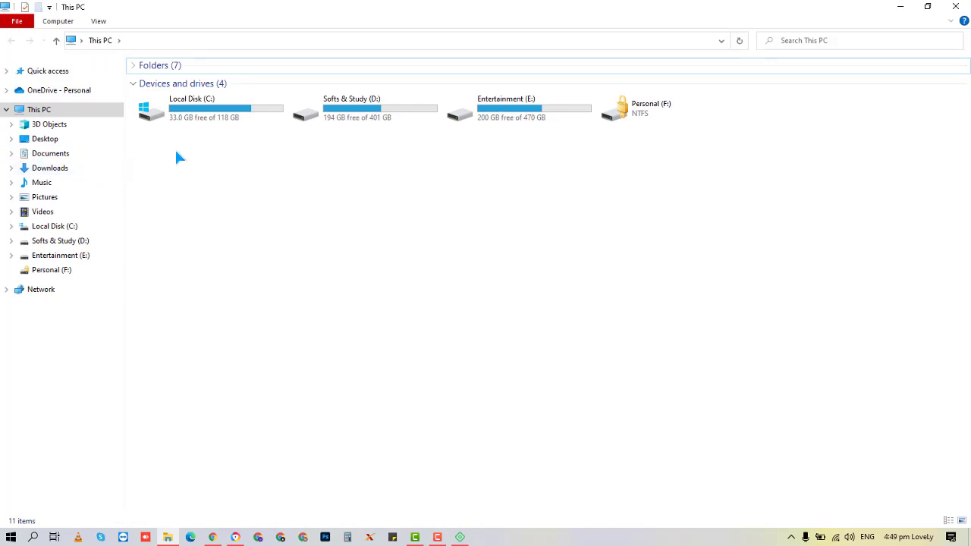
- In File Explorer, go to the Home Gym folder inside WORK > AUZ Tech Club > SEO sites on the E: drive
{"action": "double_click", "coordinate": [510, 122]}
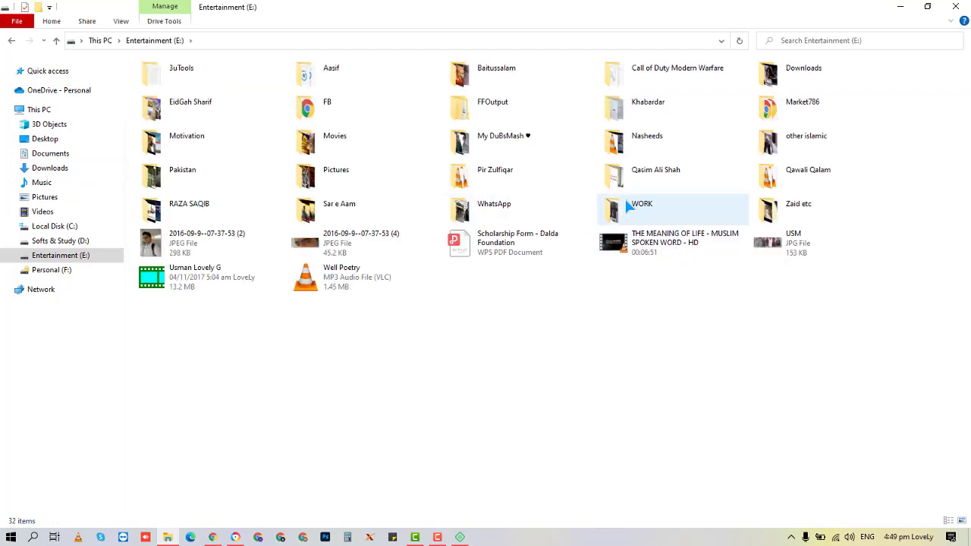
{"action": "double_click", "coordinate": [632, 263]}
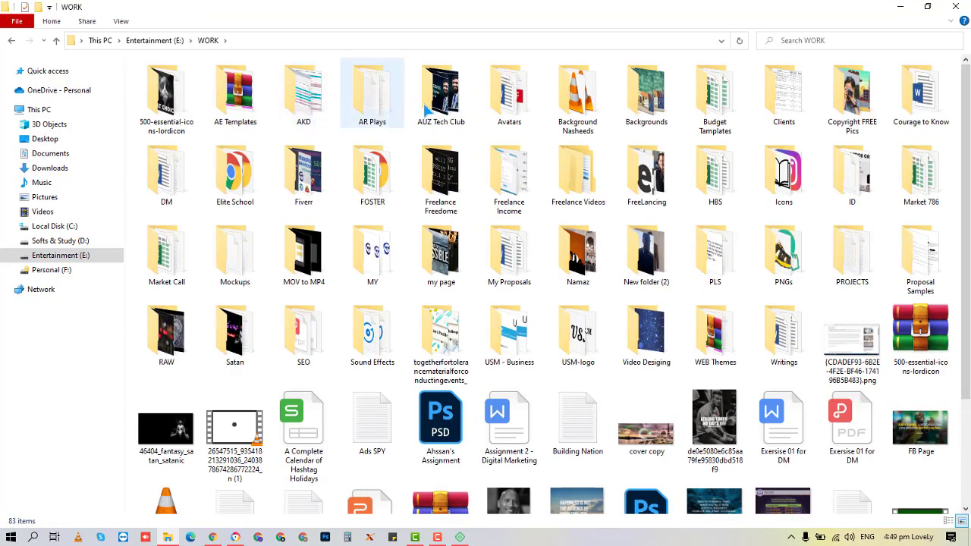
{"action": "left_click", "coordinate": [438, 94]}
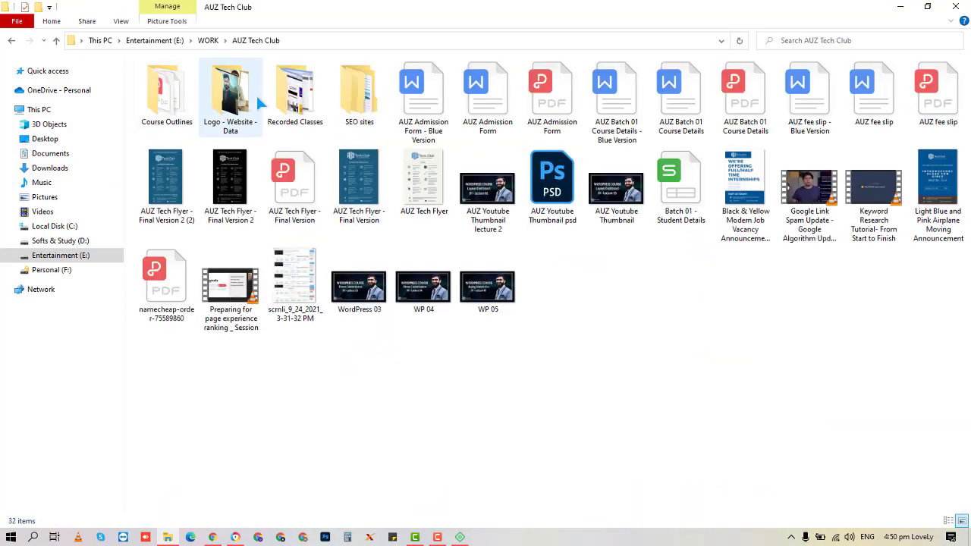
{"action": "double_click", "coordinate": [357, 90]}
{"action": "left_click", "coordinate": [160, 81]}
{"action": "double_click", "coordinate": [161, 80]}
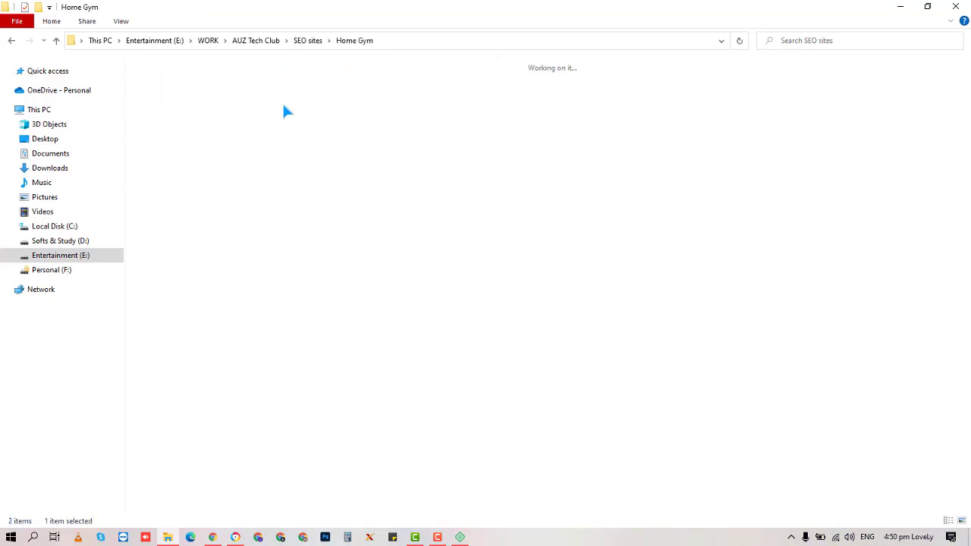
- Open the Best Folding Upright Exercise Bike document from folder 6, best folding upright exercise bike
{"action": "left_click", "coordinate": [279, 128]}
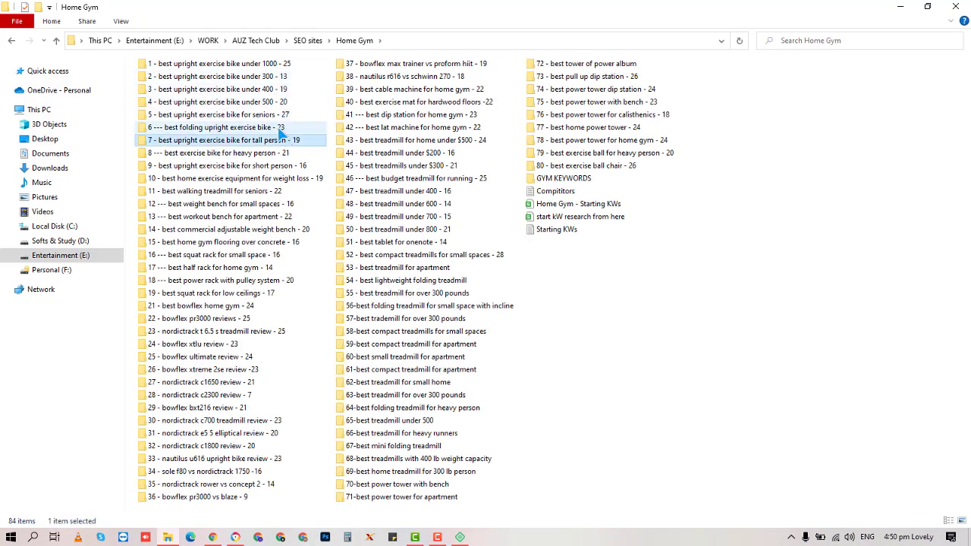
{"action": "double_click", "coordinate": [278, 126]}
{"action": "left_click", "coordinate": [258, 83]}
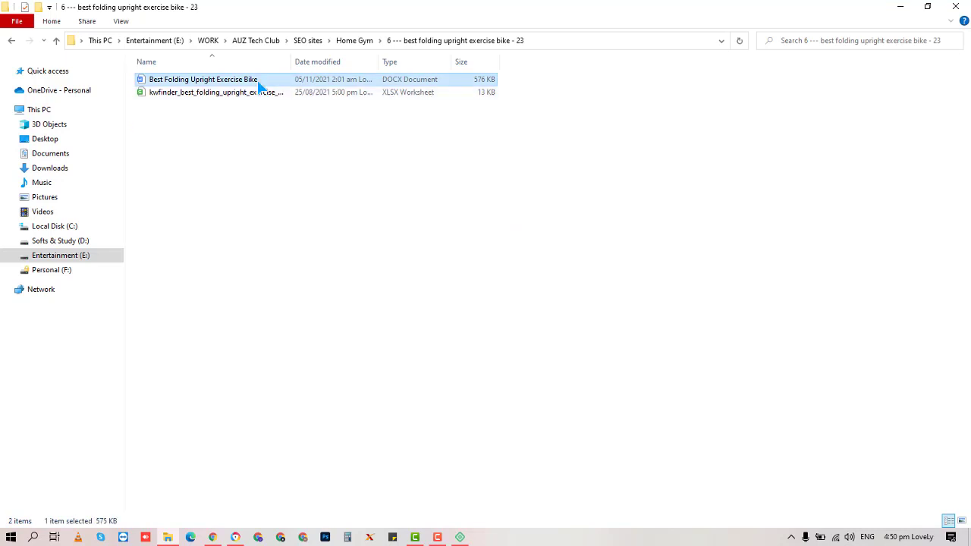
{"action": "double_click", "coordinate": [259, 83]}
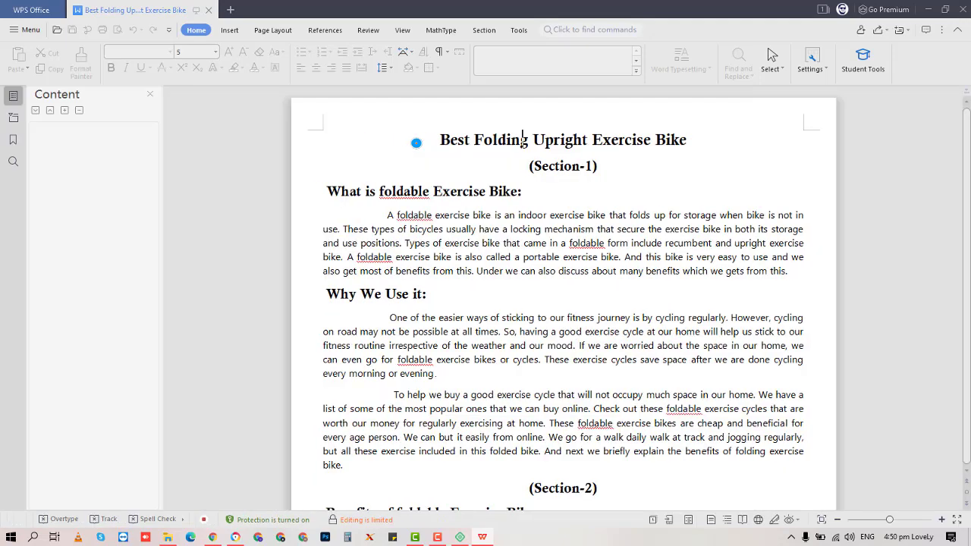
- Skim the headings and sections of the exercise bike article and return to its beginning
{"action": "scroll", "coordinate": [420, 294], "scroll_direction": "down", "scroll_amount": 3}
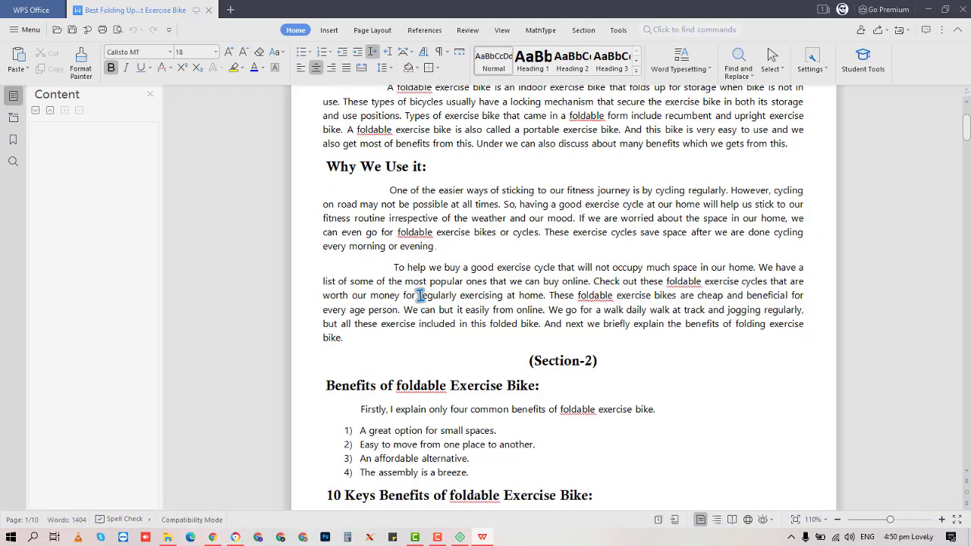
{"action": "scroll", "coordinate": [420, 295], "scroll_direction": "up", "scroll_amount": 3}
{"action": "scroll", "coordinate": [420, 294], "scroll_direction": "down", "scroll_amount": 10}
{"action": "scroll", "coordinate": [419, 295], "scroll_direction": "down", "scroll_amount": 7}
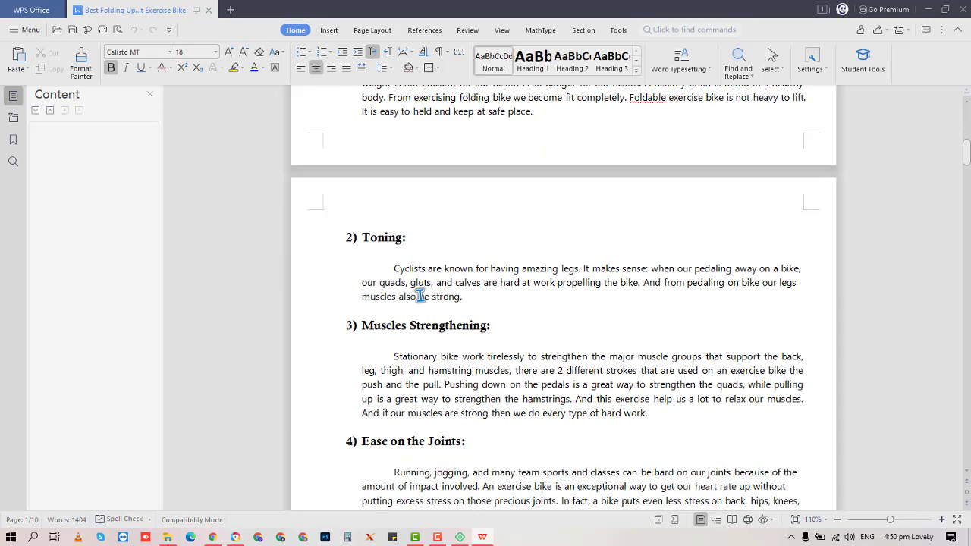
{"action": "scroll", "coordinate": [420, 293], "scroll_direction": "up", "scroll_amount": 8}
{"action": "scroll", "coordinate": [420, 291], "scroll_direction": "up", "scroll_amount": 10}
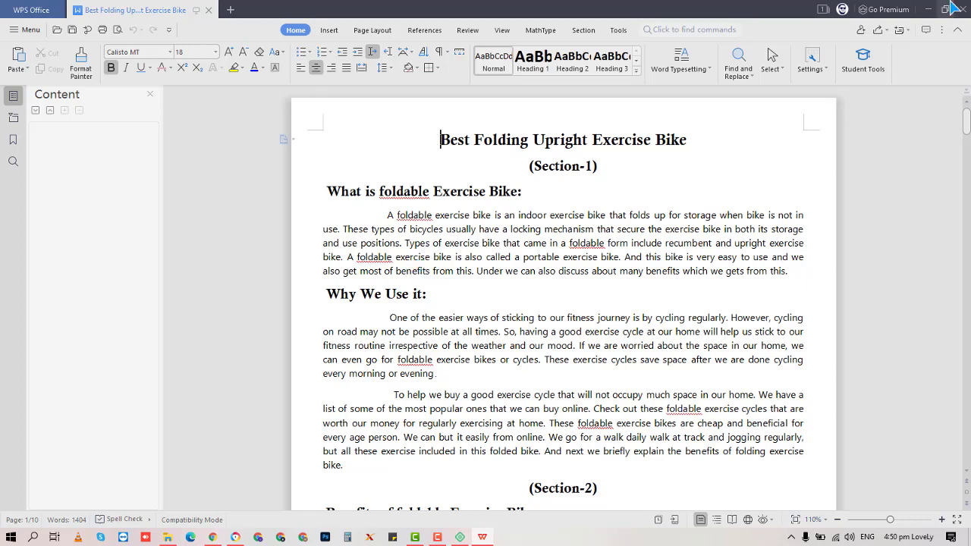
- Open the kwfinder keyword spreadsheet from the same folder and examine the listed keywords and their search volumes
{"action": "left_click", "coordinate": [927, 9]}
{"action": "double_click", "coordinate": [305, 93]}
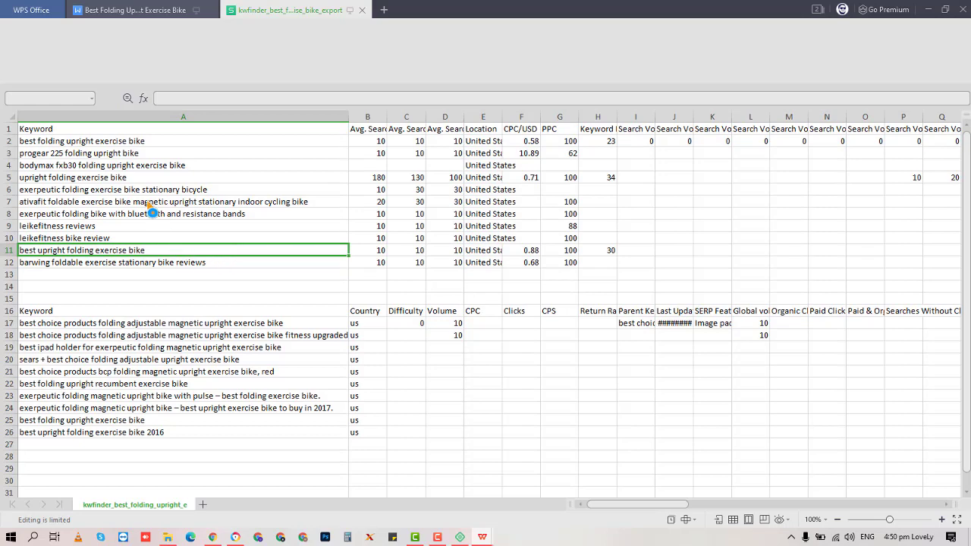
{"action": "left_click", "coordinate": [72, 142]}
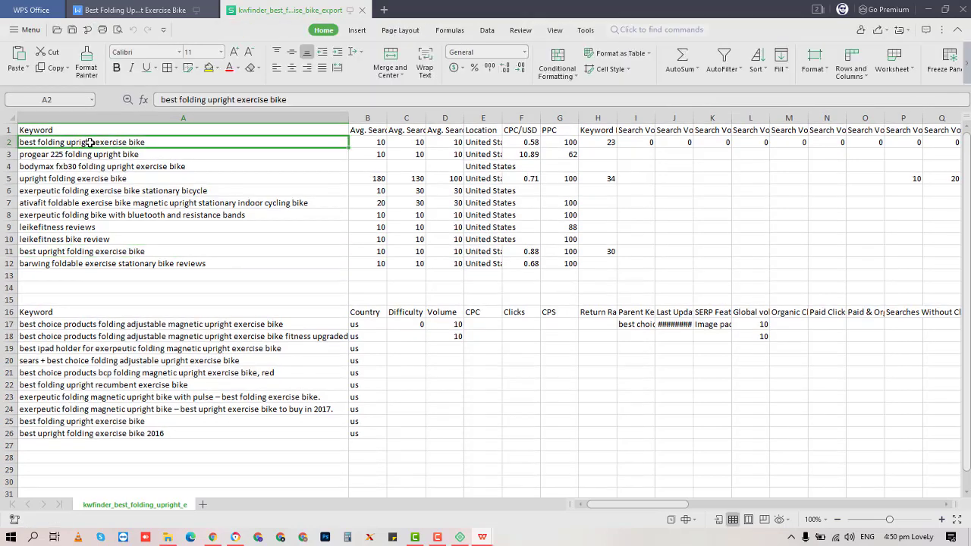
{"action": "left_click", "coordinate": [365, 185]}
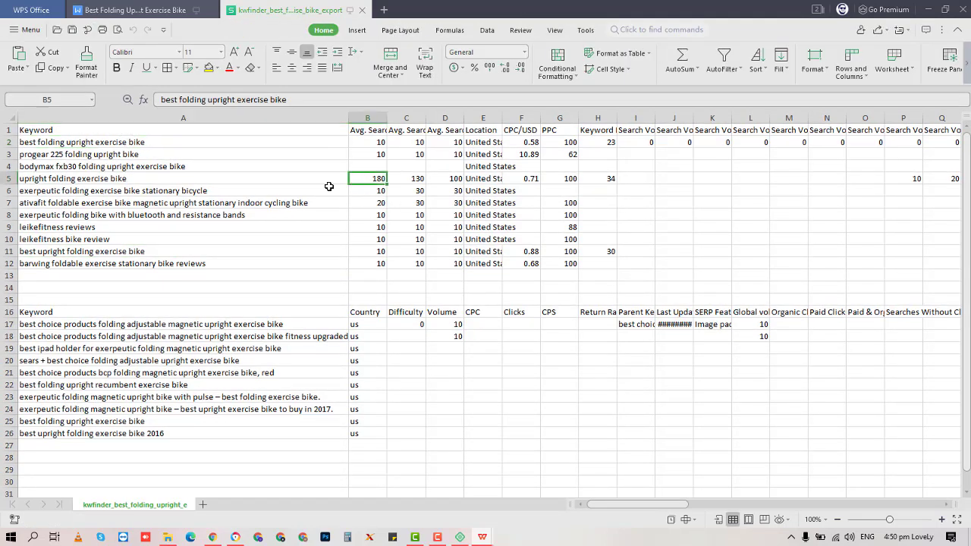
{"action": "left_click", "coordinate": [246, 182]}
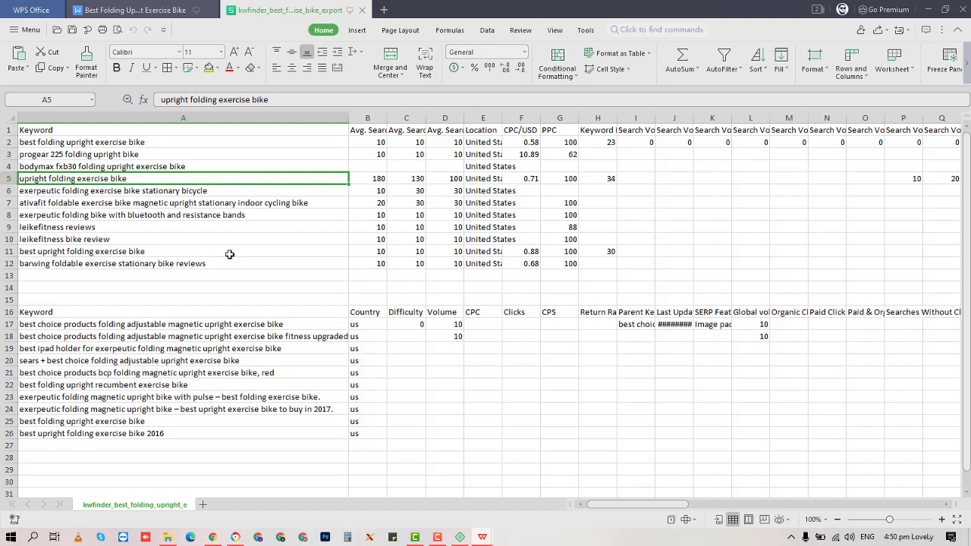
{"action": "left_click", "coordinate": [94, 142]}
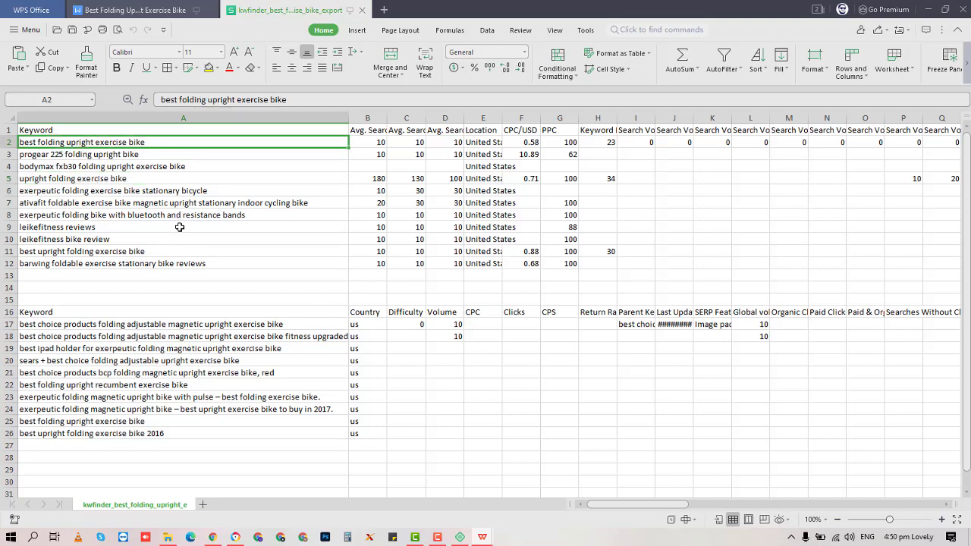
{"action": "key", "text": "BackSpace"}
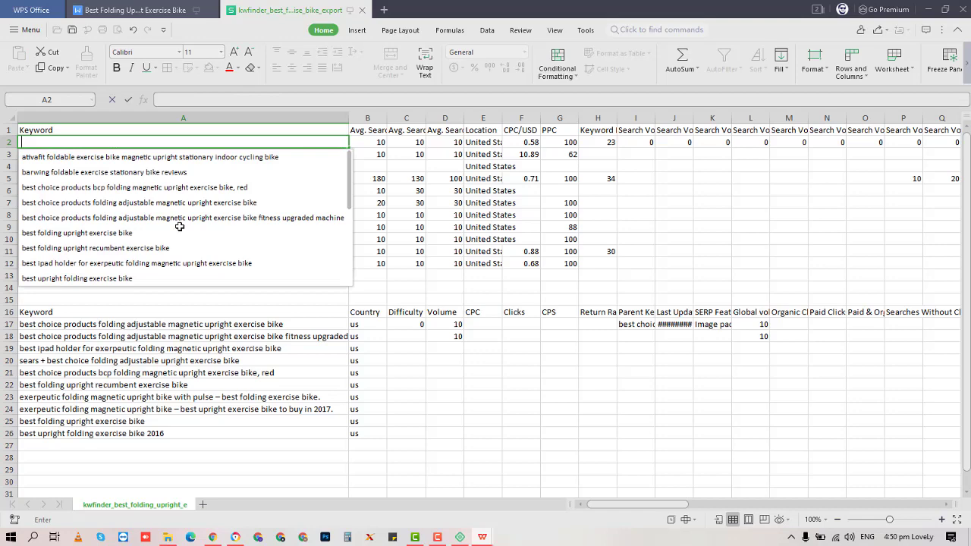
{"action": "left_click", "coordinate": [512, 312]}
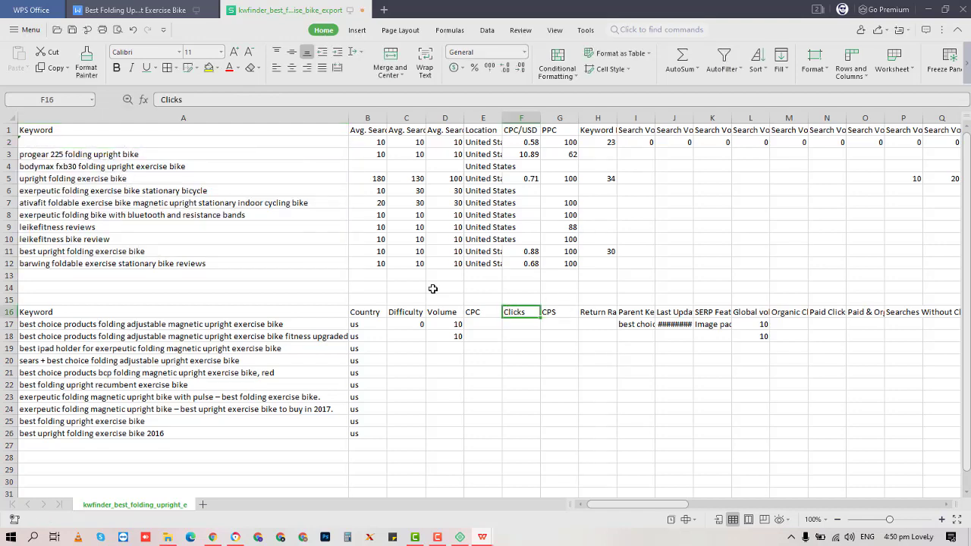
{"action": "key", "text": "ctrl+z"}
- Highlight the title of the Best Folding Upright Exercise Bike document and return to the keyword spreadsheet
{"action": "left_click", "coordinate": [165, 10]}
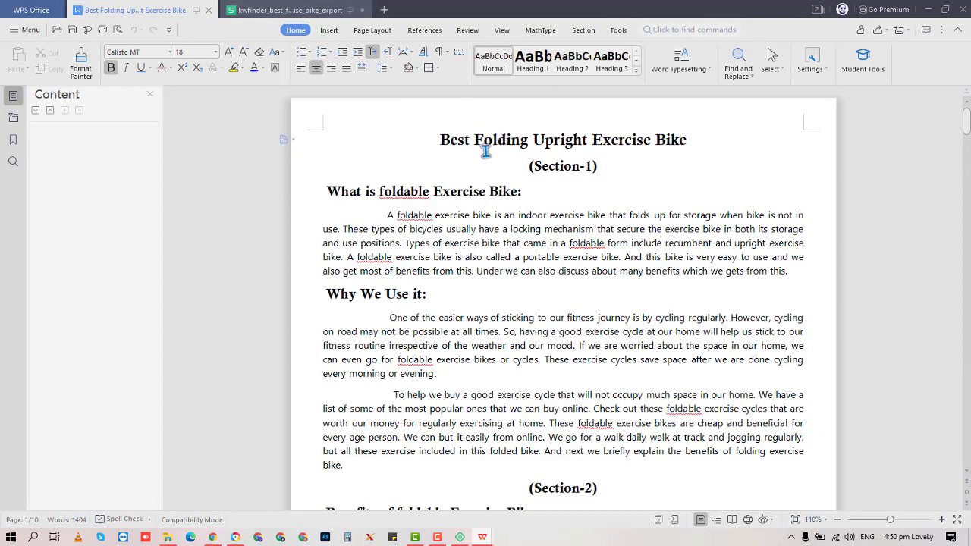
{"action": "left_click_drag", "start_coordinate": [441, 139], "coordinate": [689, 135]}
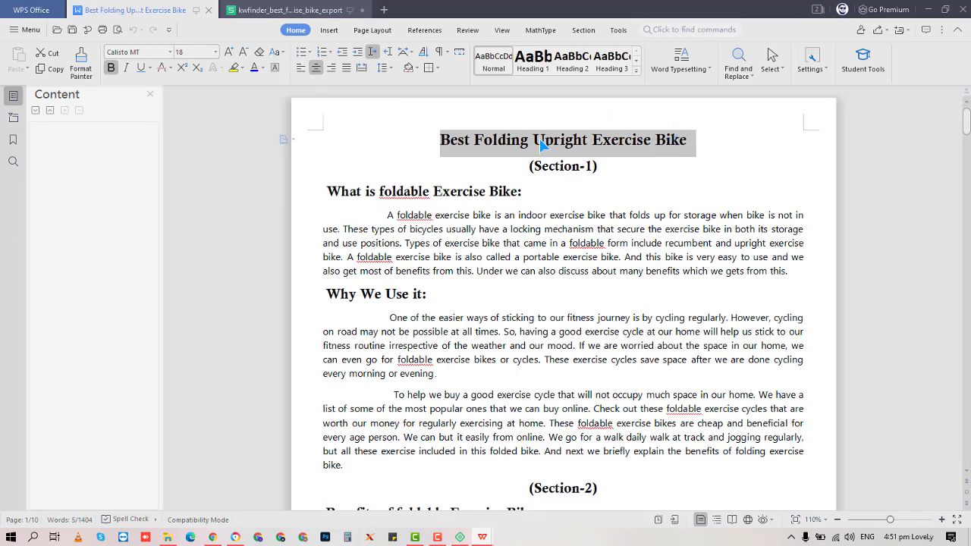
{"action": "left_click", "coordinate": [298, 10]}
{"action": "right_click", "coordinate": [297, 10]}
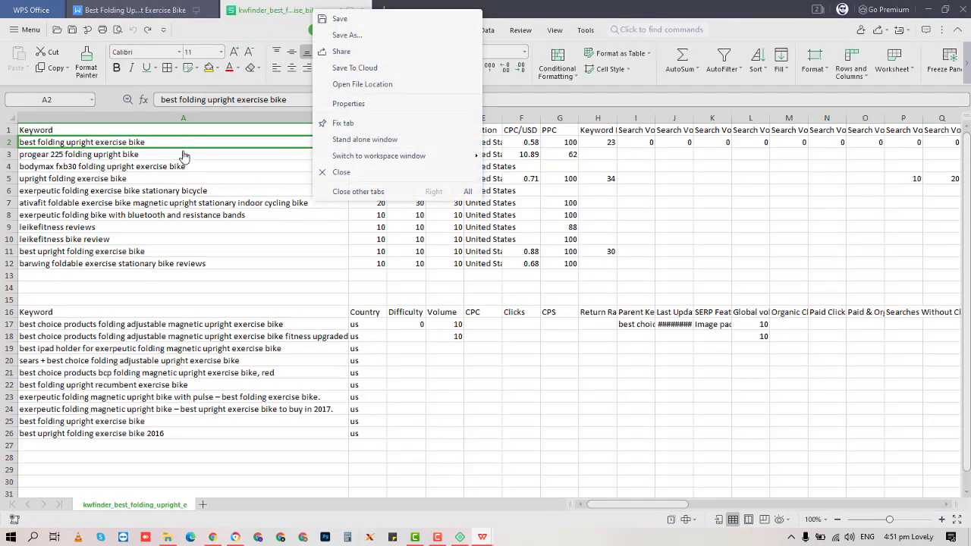
{"action": "left_click", "coordinate": [182, 155]}
- Copy the keyword "best folding upright exercise bike" from cell A2 and switch to the new post editor in Chrome
{"action": "left_click", "coordinate": [175, 154]}
{"action": "left_click", "coordinate": [182, 142]}
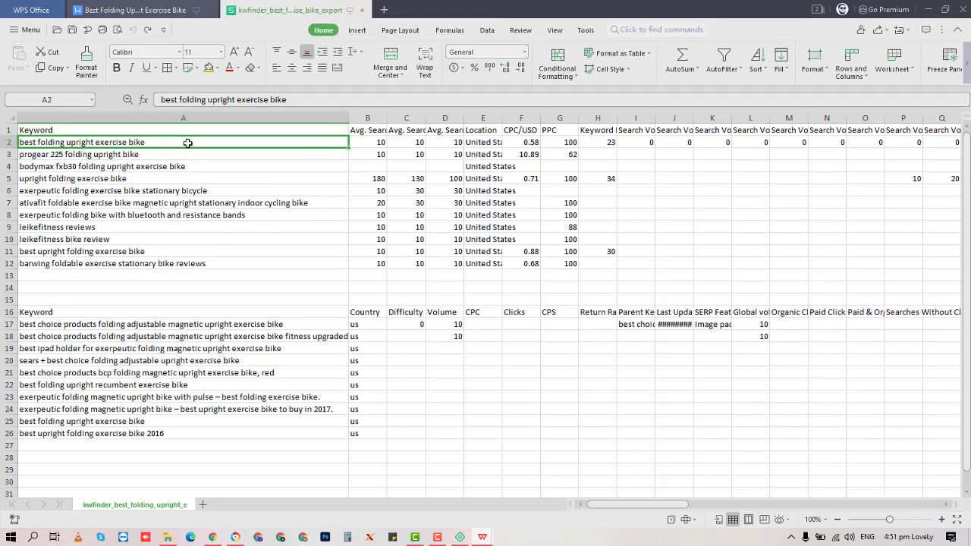
{"action": "key", "text": "ctrl+c"}
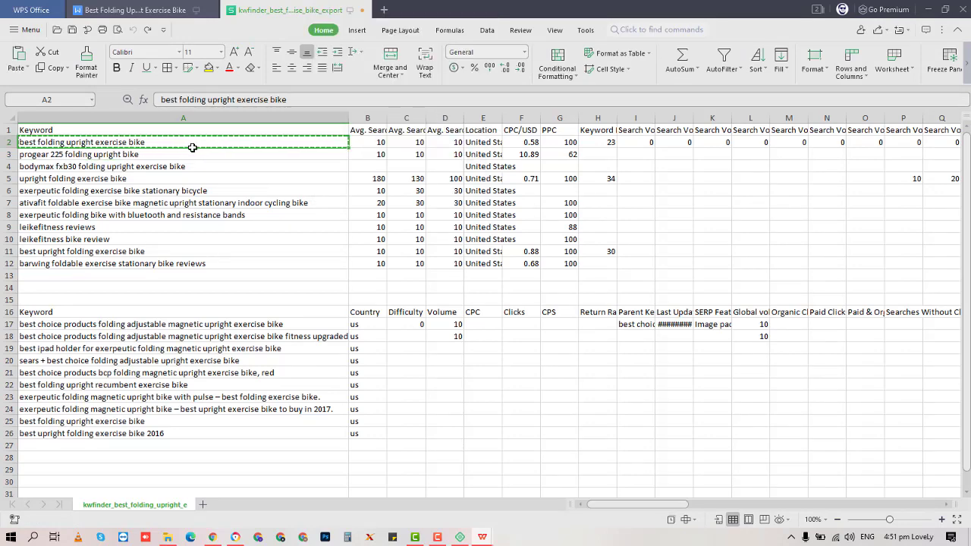
{"action": "key", "text": "alt+Tab"}
{"action": "key", "text": "Tab"}
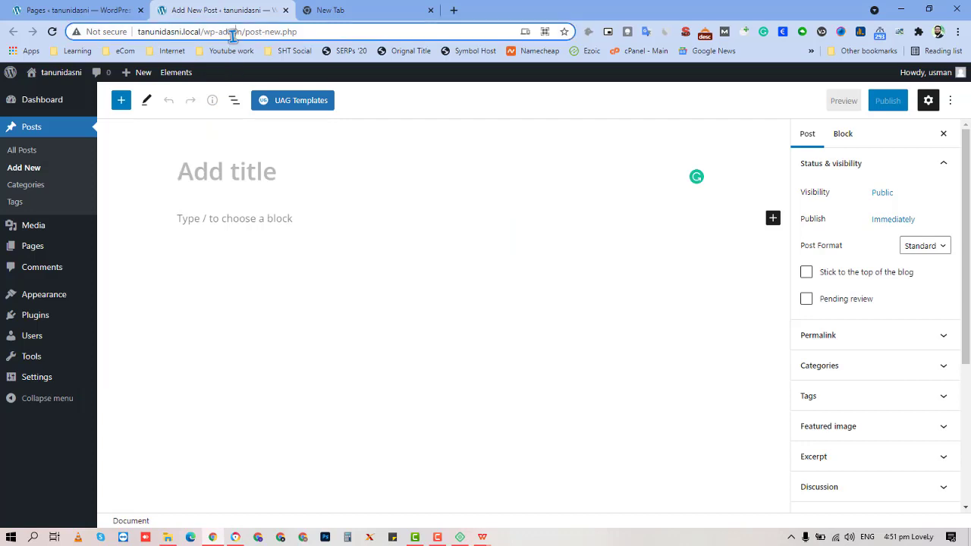
- Strip the copied keyword's formatting and enter "best folding upright exercise bike" as the post title
{"action": "left_click", "coordinate": [228, 32]}
{"action": "key", "text": "ctrl+v"}
{"action": "key", "text": "ctrl+a"}
{"action": "key", "text": "ctrl+x"}
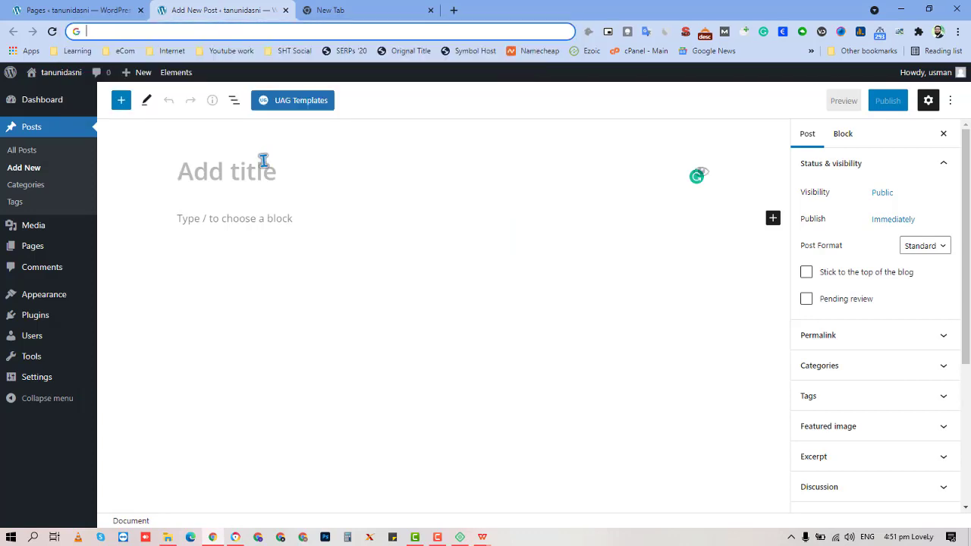
{"action": "left_click", "coordinate": [264, 170]}
{"action": "key", "text": "ctrl+v"}
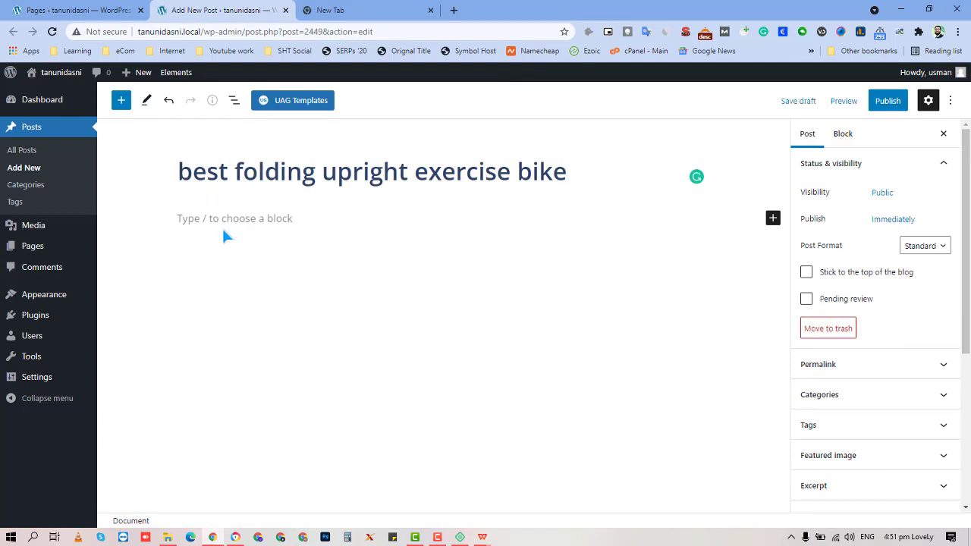
{"action": "type", "text": "Rh="}
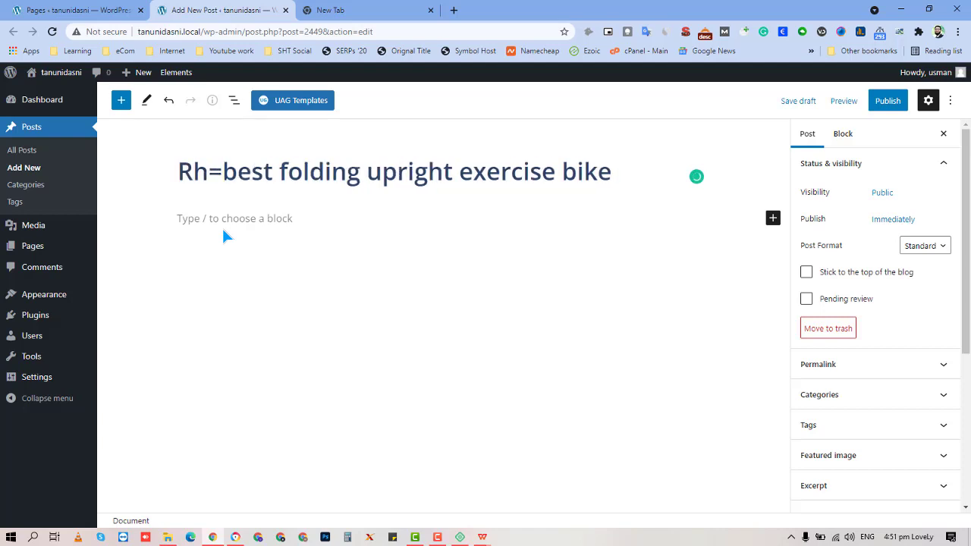
{"action": "key", "text": "BackSpace"}
{"action": "key", "text": "BackSpace"}
{"action": "key", "text": "BackSpace"}
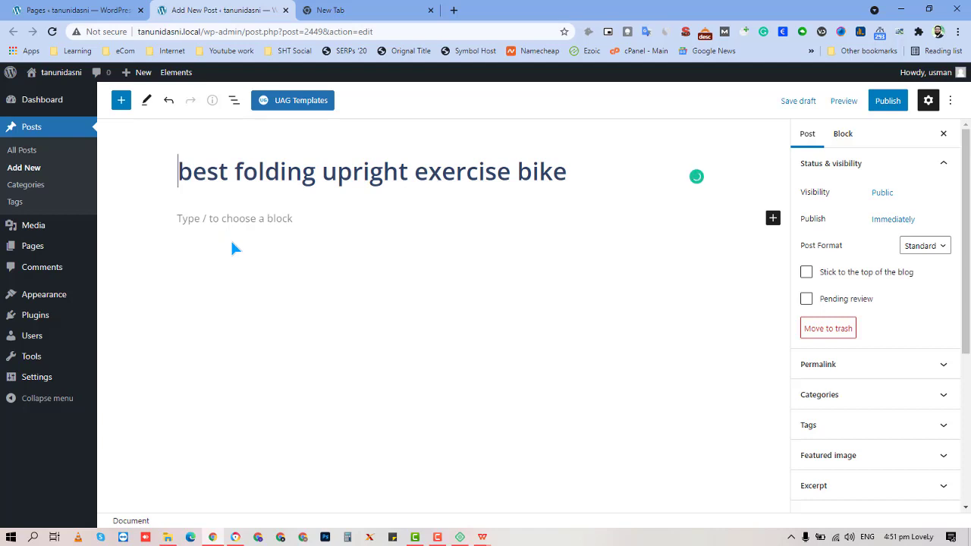
- Insert "The" at the beginning of the post title and capitalize the word "Best"
{"action": "type", "text": "The"}
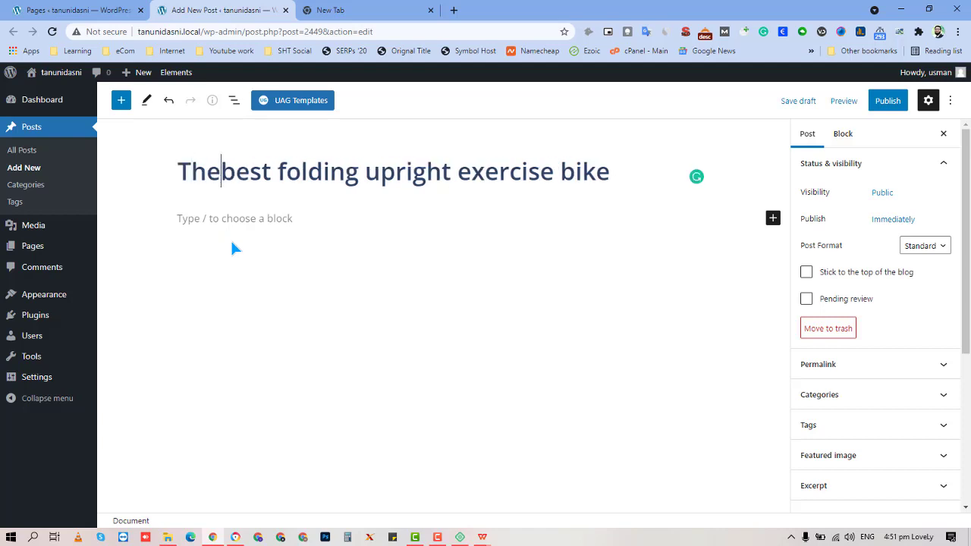
{"action": "key", "text": "shift+Right"}
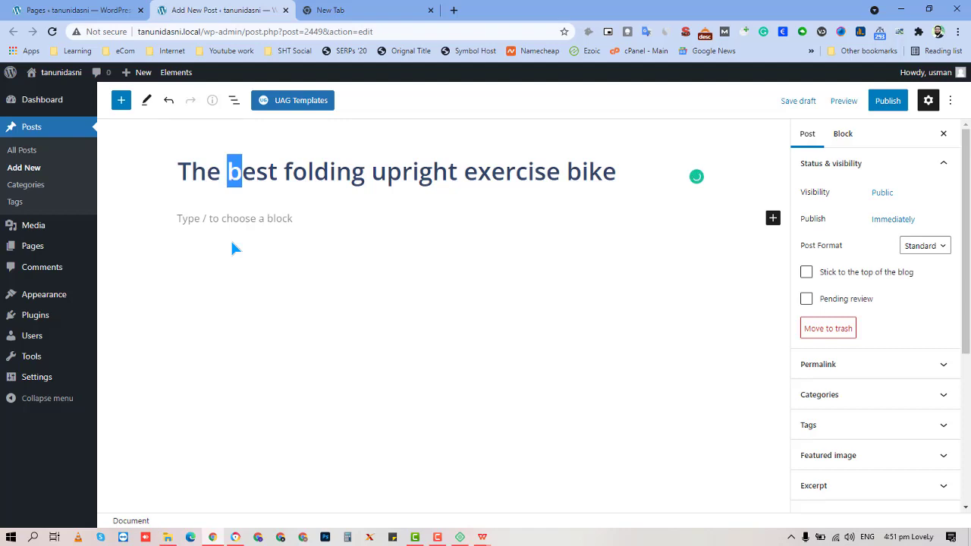
{"action": "type", "text": "B"}
{"action": "key", "text": "Right"}
{"action": "key", "text": "Right"}
{"action": "key", "text": "Right"}
{"action": "key", "text": "Right"}
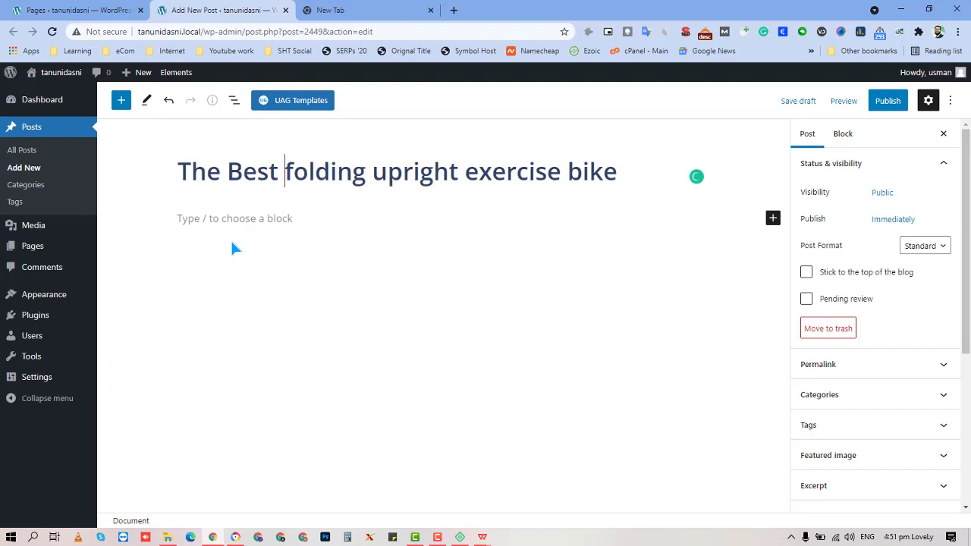
- Capitalize the first letters of "Folding", "Upright", "Exercise" and "Bike" in the post title
{"action": "key", "text": "shift+Right"}
{"action": "type", "text": "F"}
{"action": "key", "text": "Right"}
{"action": "key", "text": "Right"}
{"action": "key", "text": "Right"}
{"action": "key", "text": "Right"}
{"action": "key", "text": "Right"}
{"action": "key", "text": "Right"}
{"action": "key", "text": "Right"}
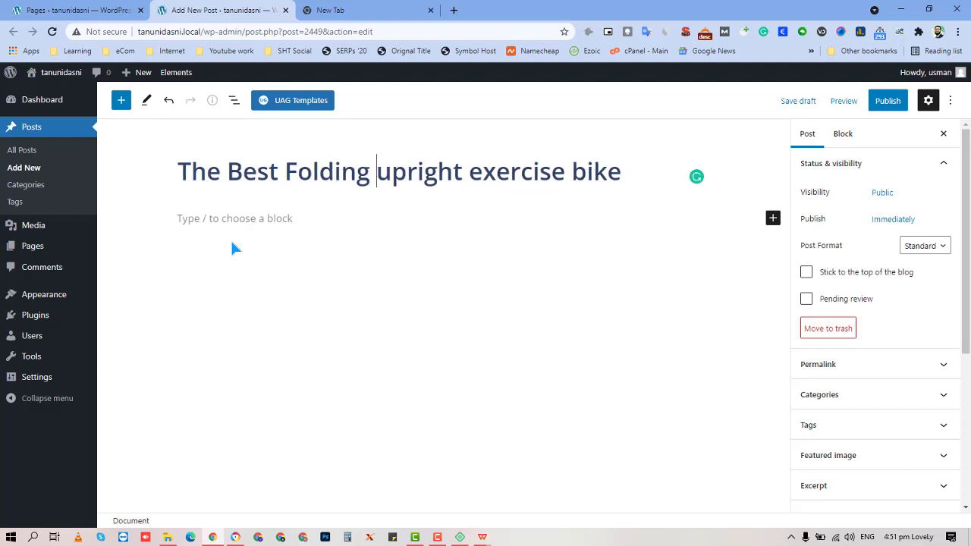
{"action": "key", "text": "shift+Right"}
{"action": "type", "text": "U"}
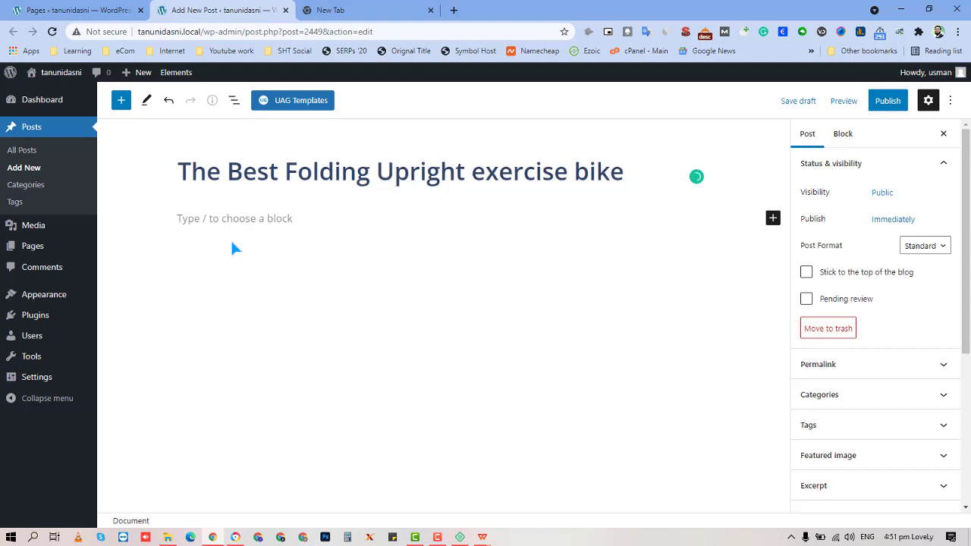
{"action": "key", "text": "shift+Right"}
{"action": "type", "text": "E"}
{"action": "key", "text": "Right"}
{"action": "key", "text": "Right"}
{"action": "key", "text": "Right"}
{"action": "key", "text": "Right"}
{"action": "key", "text": "Right"}
{"action": "key", "text": "Right"}
{"action": "key", "text": "Right"}
{"action": "key", "text": "Right"}
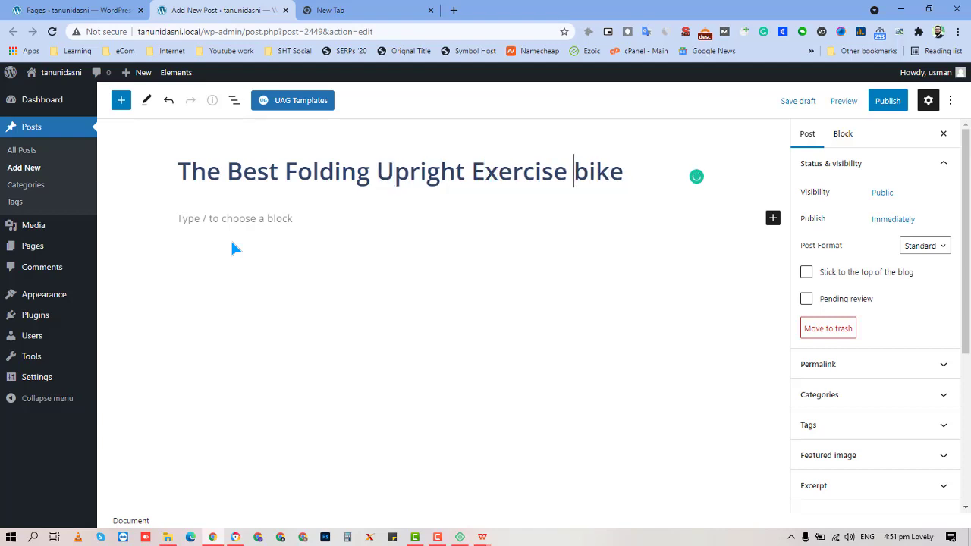
{"action": "key", "text": "shift+Right"}
{"action": "type", "text": "B"}
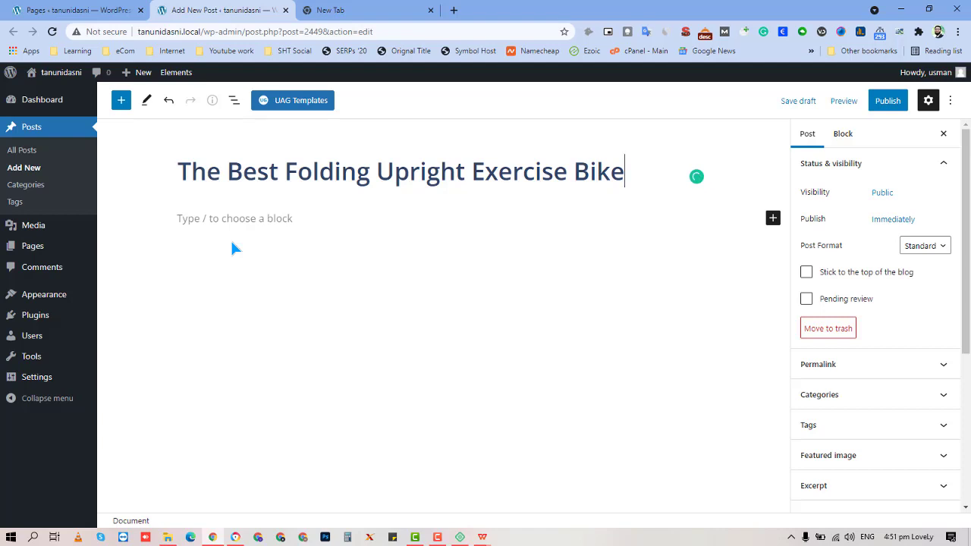
- Append "in 2021 - Expert Reviews" to the post title, applying the suggested spelling correction to the last word
{"action": "type", "text": "in "}
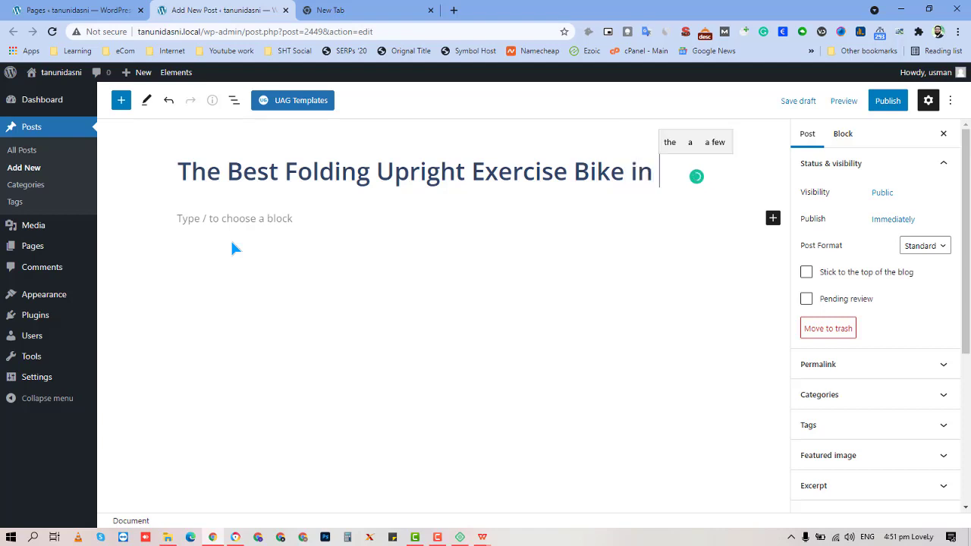
{"action": "type", "text": "2021"}
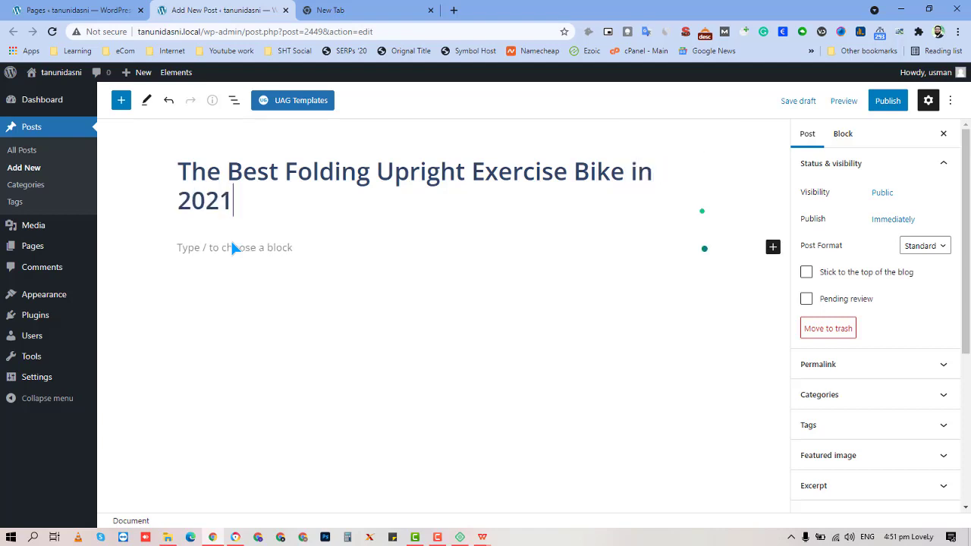
{"action": "type", "text": " - Expert "}
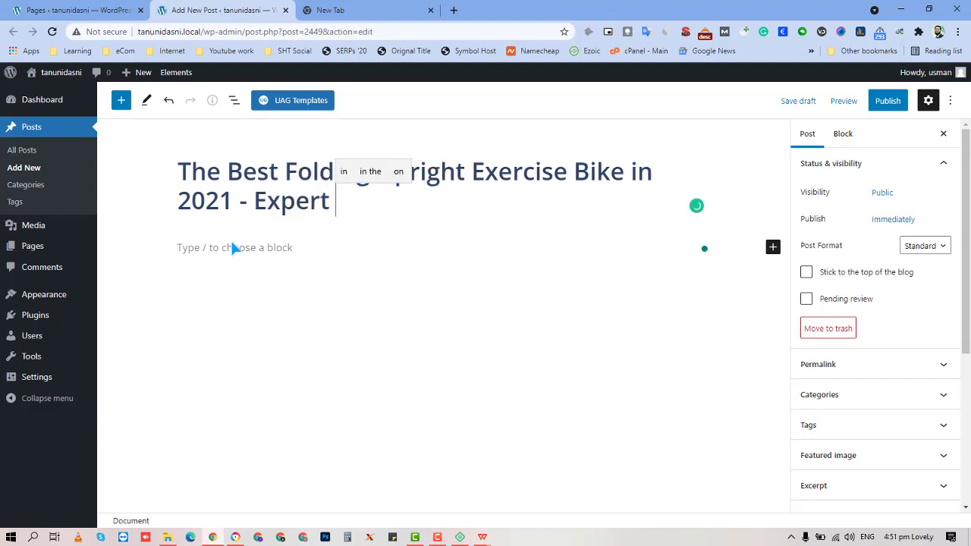
{"action": "type", "text": "E"}
{"action": "key", "text": "BackSpace"}
{"action": "type", "text": "Rev"}
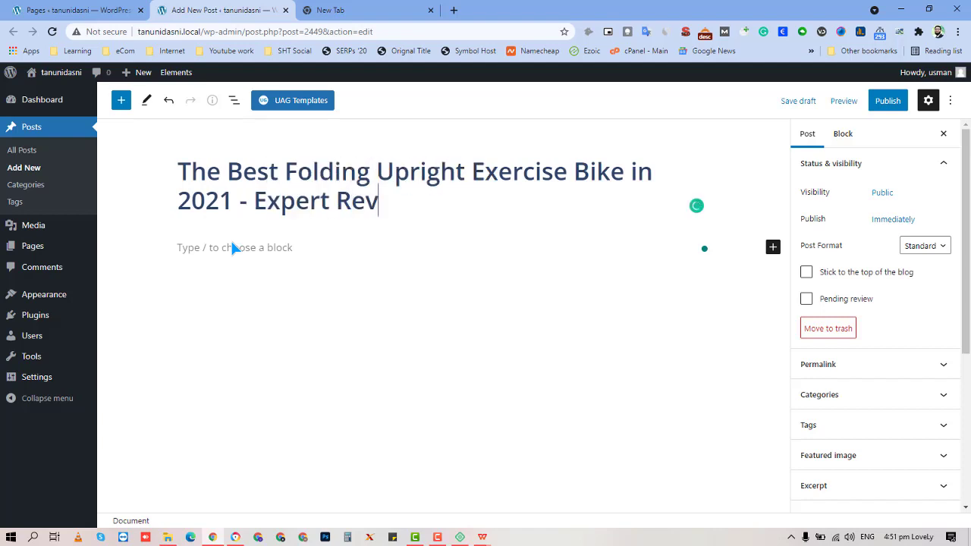
{"action": "type", "text": "eiws"}
{"action": "left_click", "coordinate": [368, 194]}
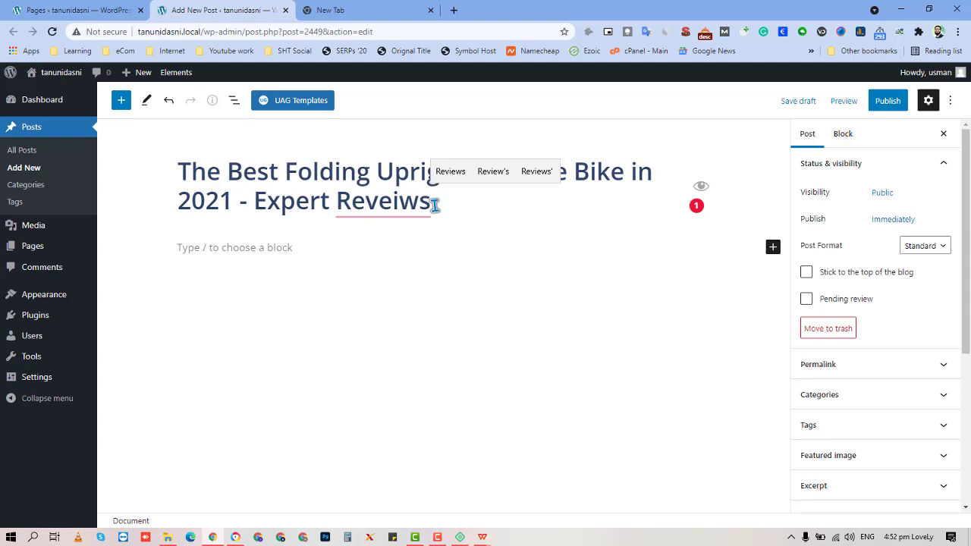
{"action": "mouse_move", "coordinate": [396, 201]}
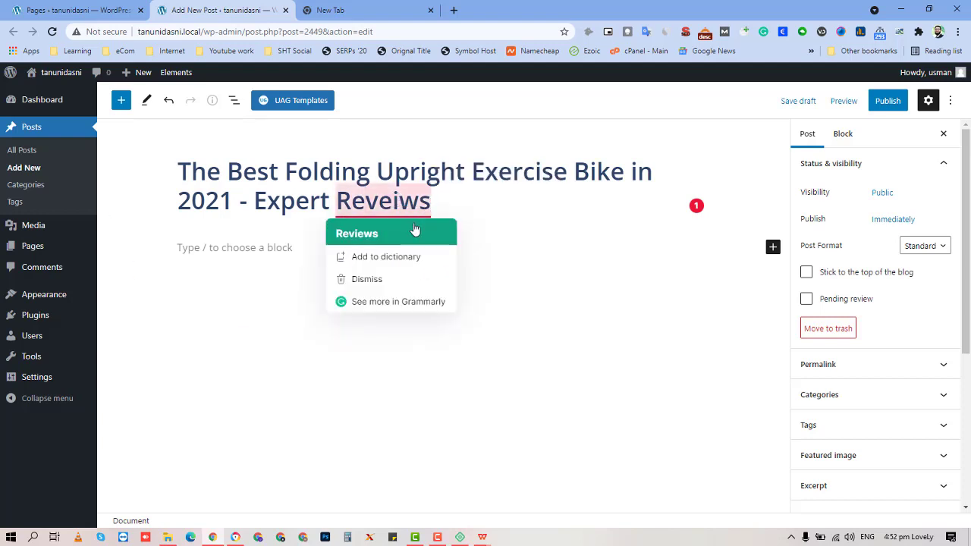
{"action": "left_click", "coordinate": [416, 229]}
- Place the cursor in the empty post body, then switch to the exercise bike article in WPS Office and show it in web layout
{"action": "left_click", "coordinate": [273, 247]}
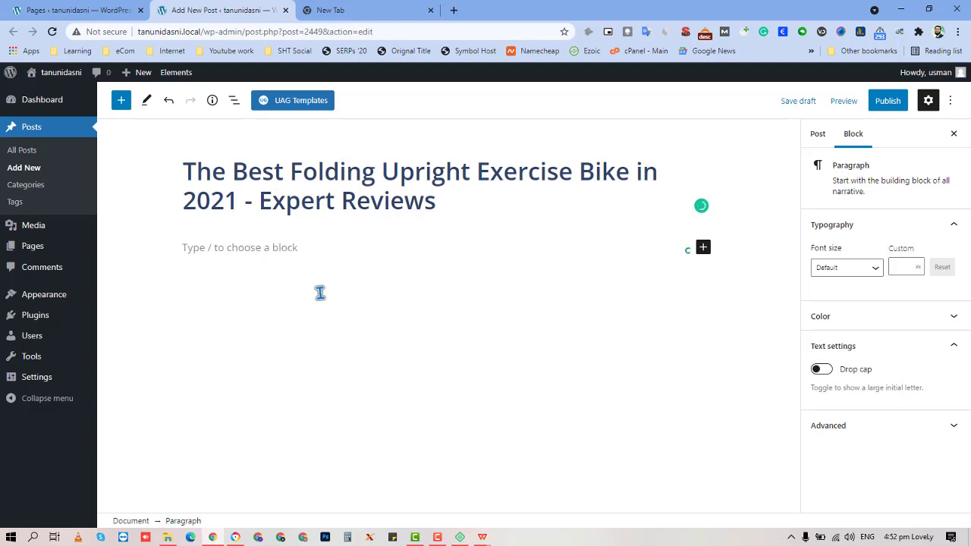
{"action": "left_click", "coordinate": [485, 538]}
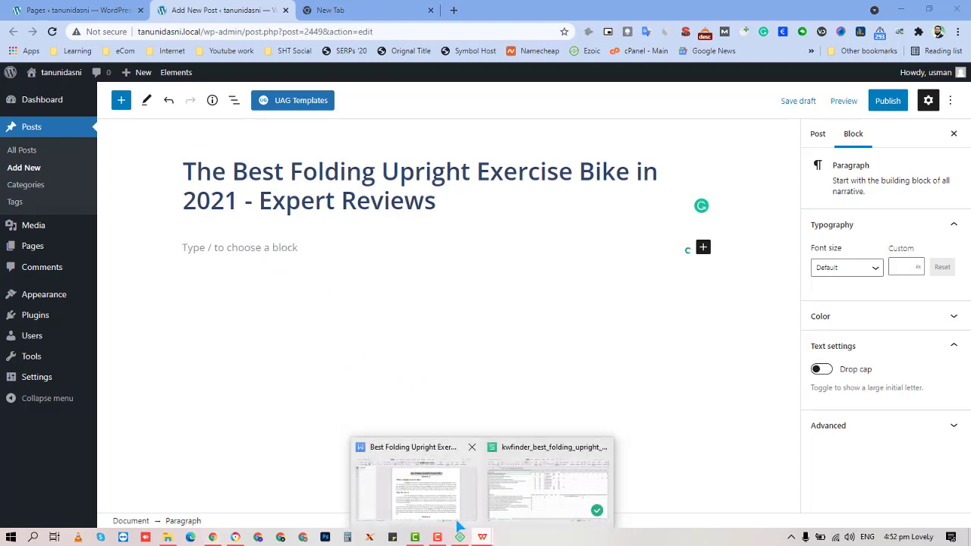
{"action": "left_click", "coordinate": [424, 493]}
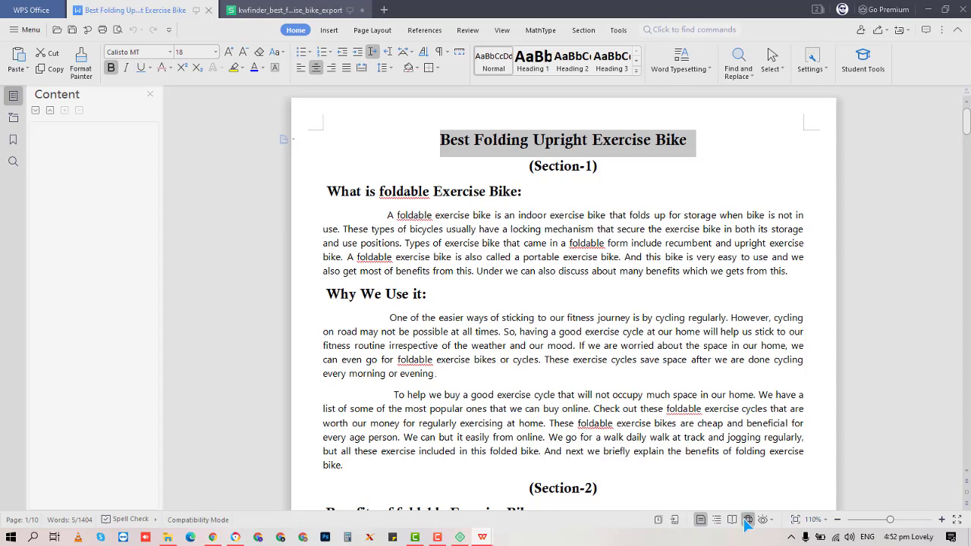
{"action": "left_click", "coordinate": [748, 520]}
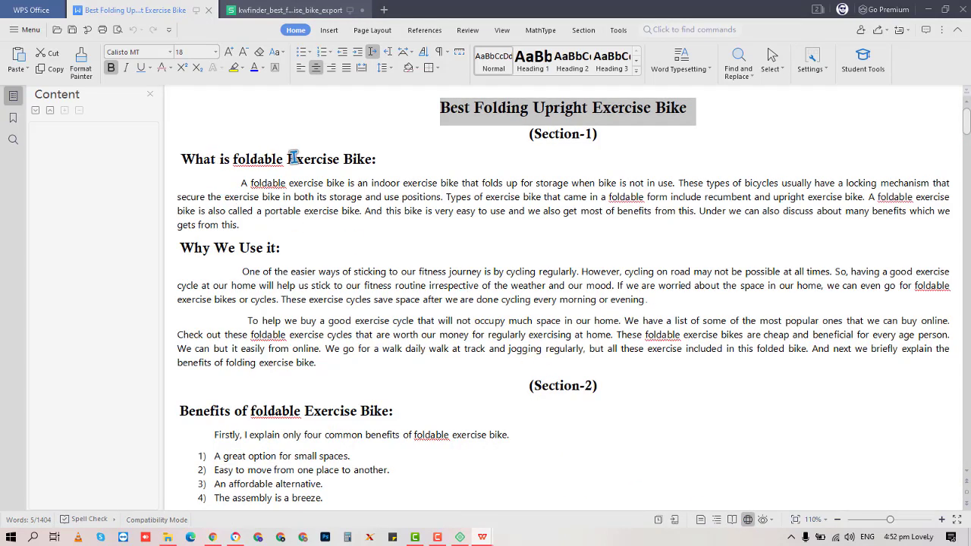
- Copy the heading "What is foldable Exercise Bike:" from the article and paste it into the post body in Chrome
{"action": "left_click", "coordinate": [376, 160]}
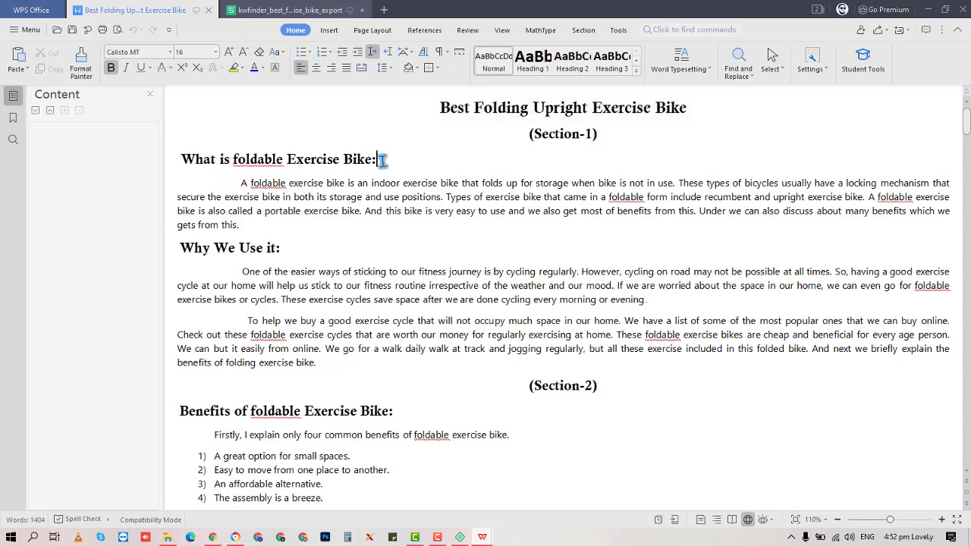
{"action": "left_click_drag", "start_coordinate": [189, 160], "coordinate": [416, 160]}
{"action": "key", "text": "ctrl+c"}
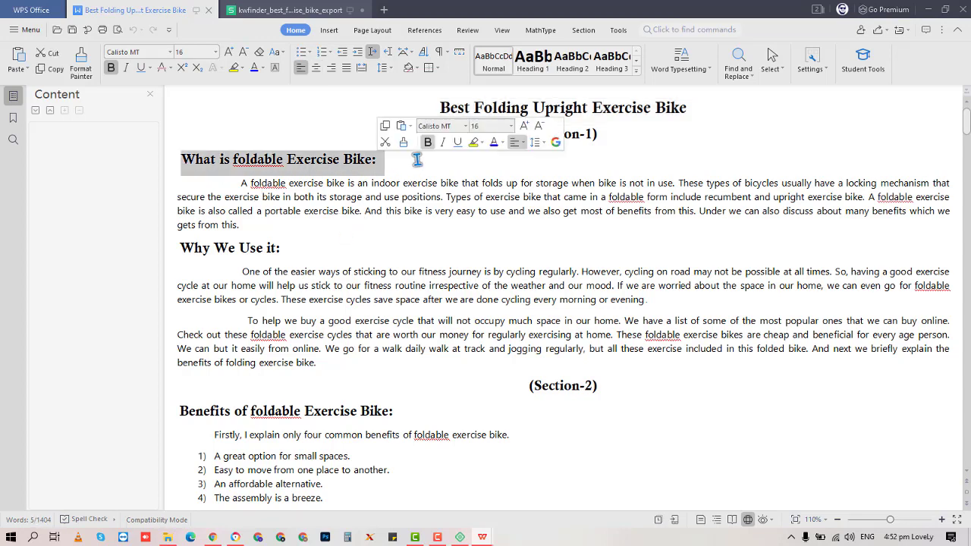
{"action": "key", "text": "alt+Tab"}
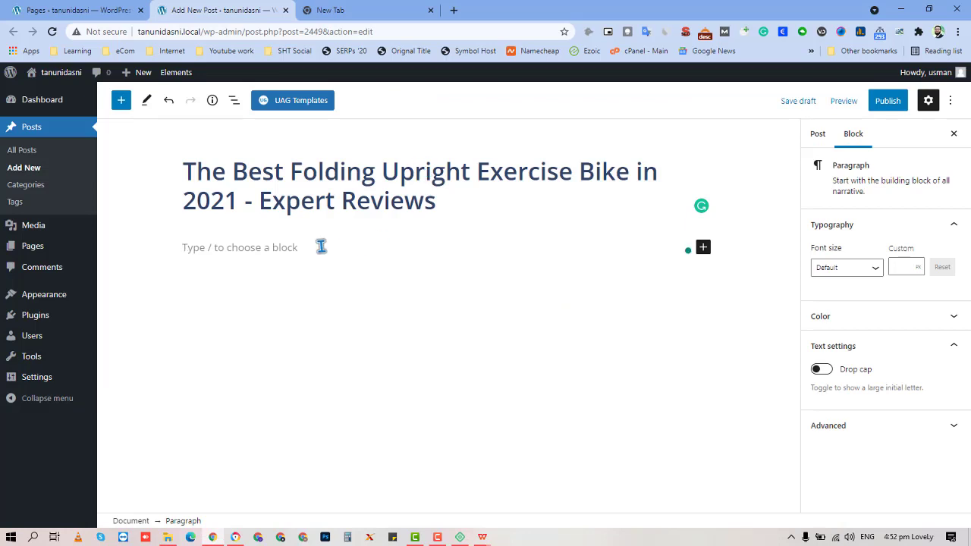
{"action": "key", "text": "ctrl+v"}
- Apply the suggested article correction so the pasted line reads "What is a foldable Exercise Bike:"
{"action": "left_click", "coordinate": [364, 180]}
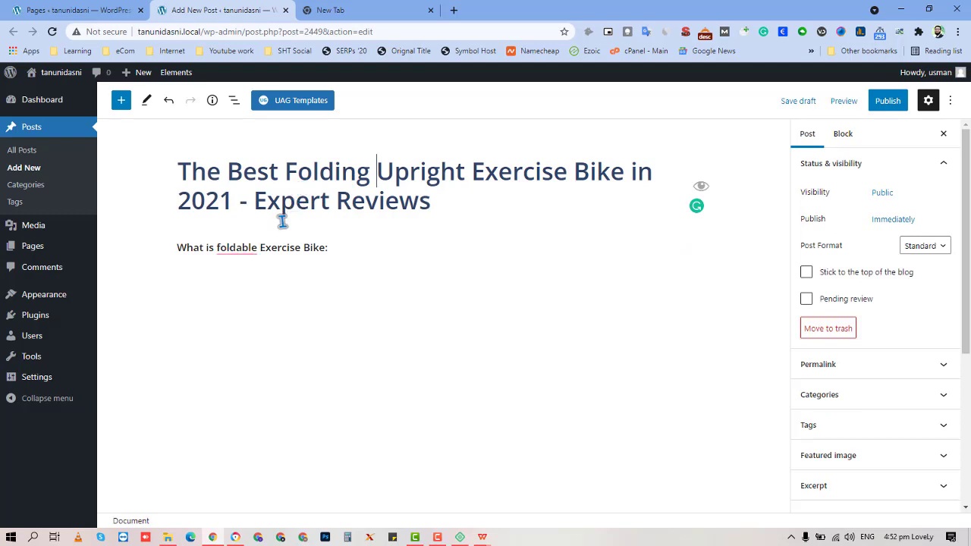
{"action": "mouse_move", "coordinate": [255, 247]}
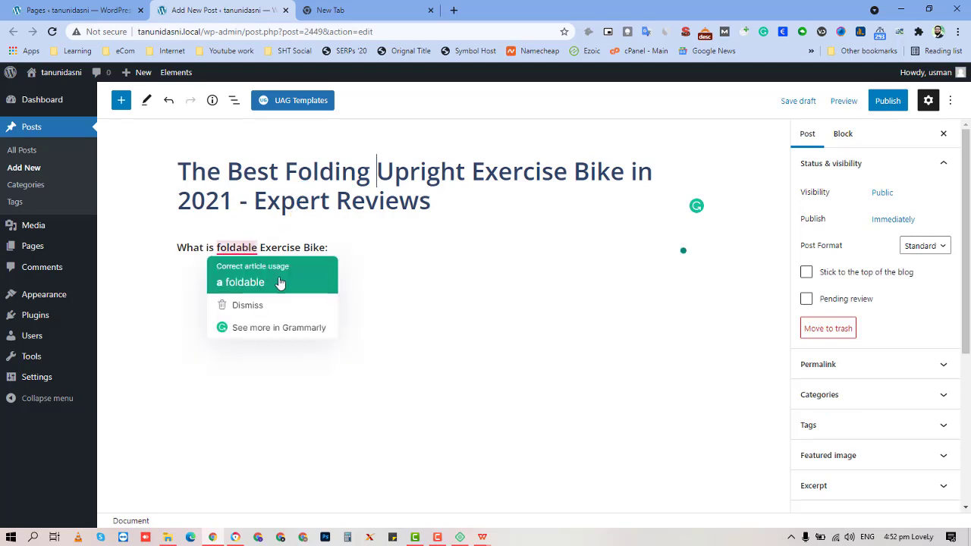
{"action": "left_click", "coordinate": [349, 246]}
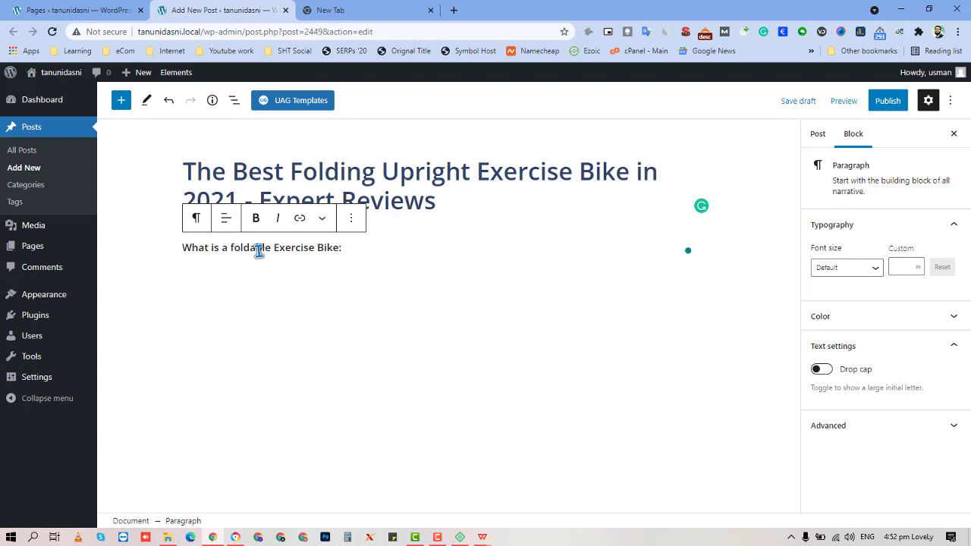
- Add an empty paragraph below the pasted line and search the available blocks for "hea"
{"action": "key", "text": "Return"}
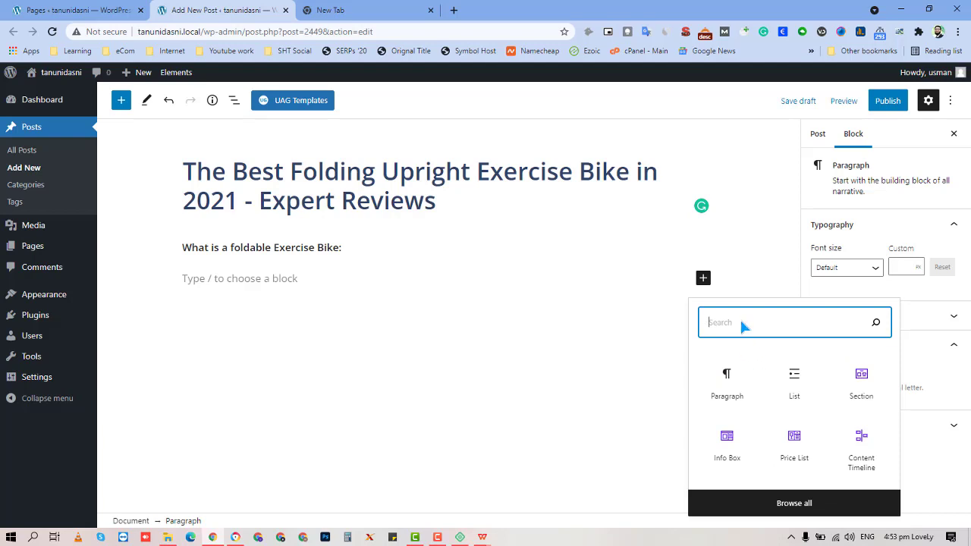
{"action": "type", "text": "hea"}
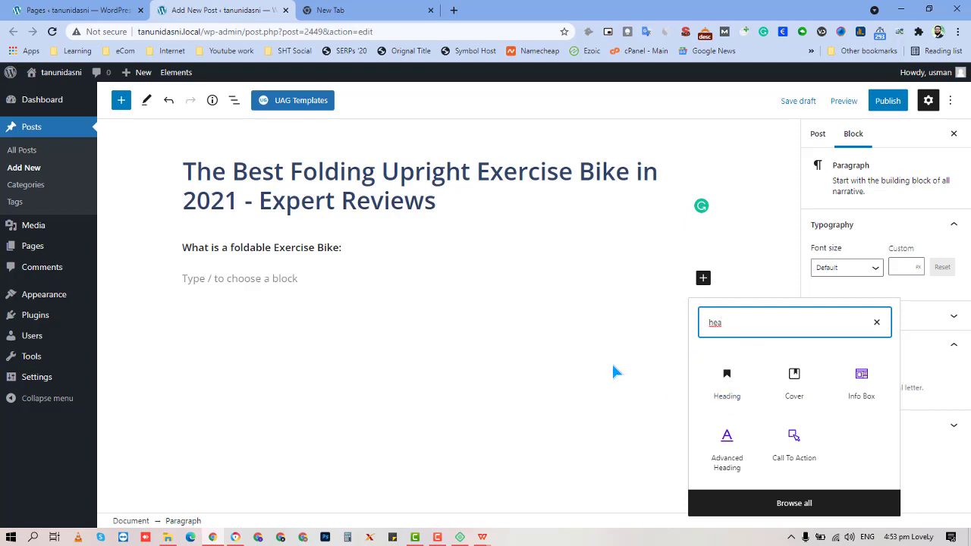
- Transform the "What is a foldable Exercise Bike:" paragraph into an H2 heading and select its text
{"action": "left_click", "coordinate": [288, 256]}
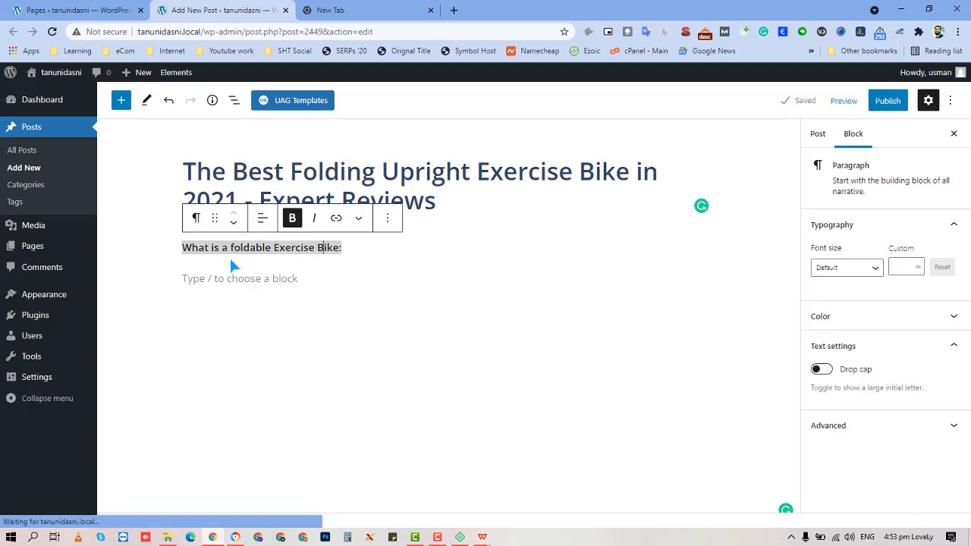
{"action": "left_click", "coordinate": [196, 222]}
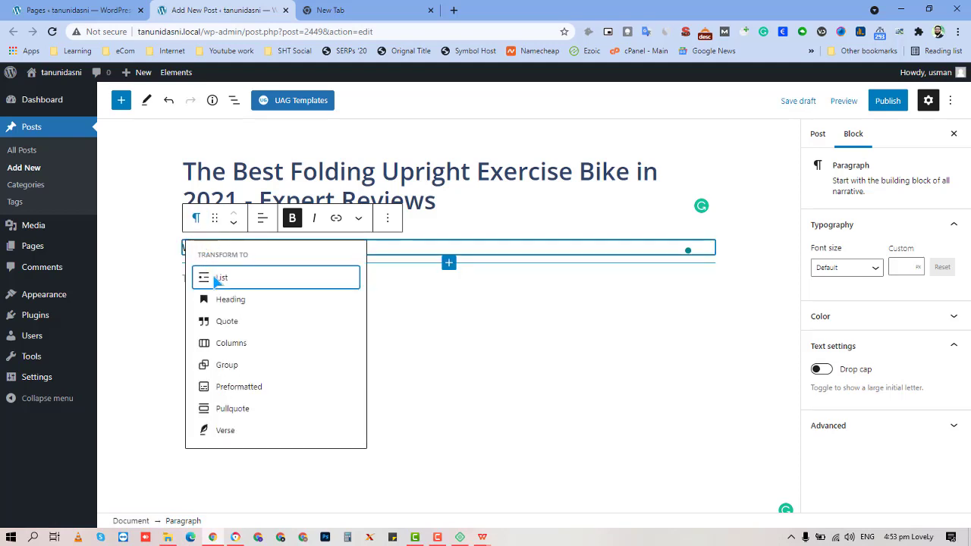
{"action": "left_click", "coordinate": [397, 251]}
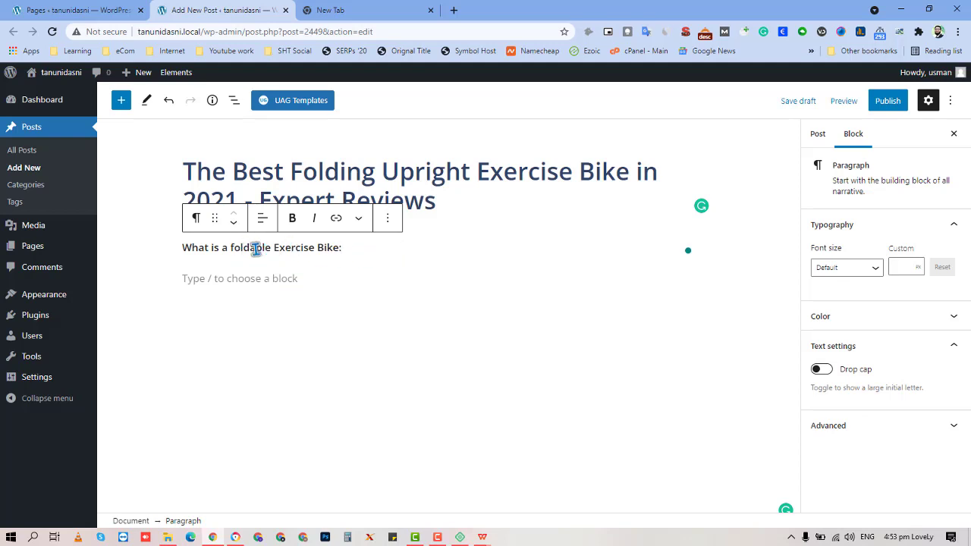
{"action": "left_click", "coordinate": [195, 225]}
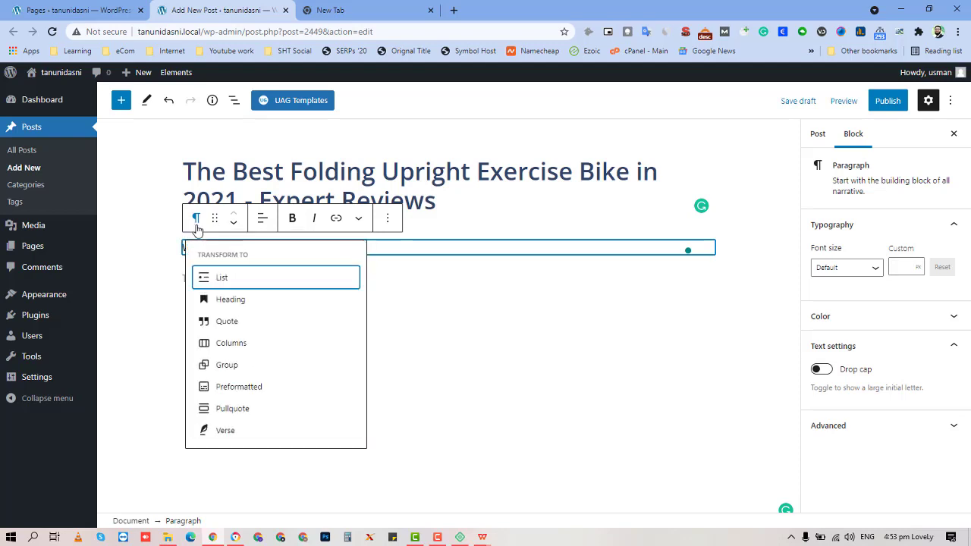
{"action": "left_click", "coordinate": [230, 301]}
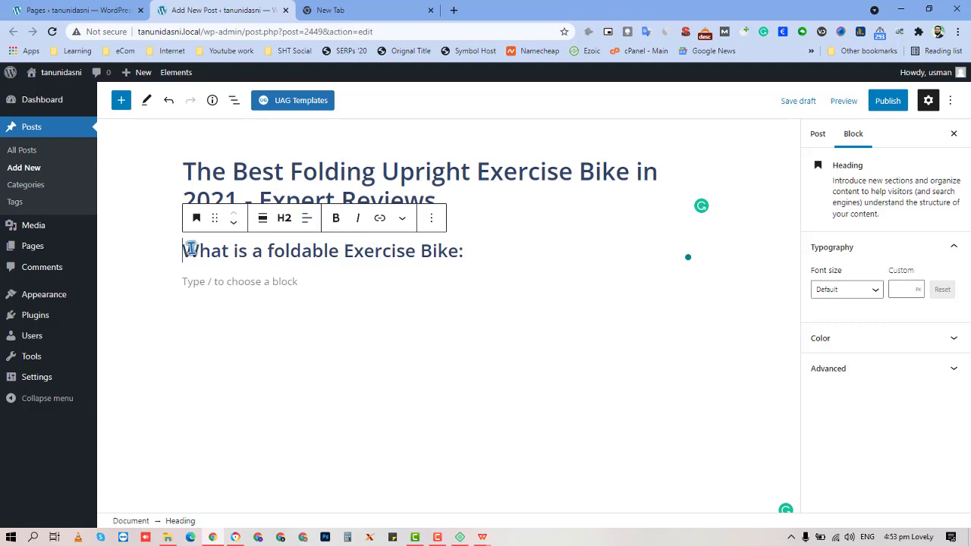
{"action": "left_click_drag", "start_coordinate": [185, 251], "coordinate": [465, 249]}
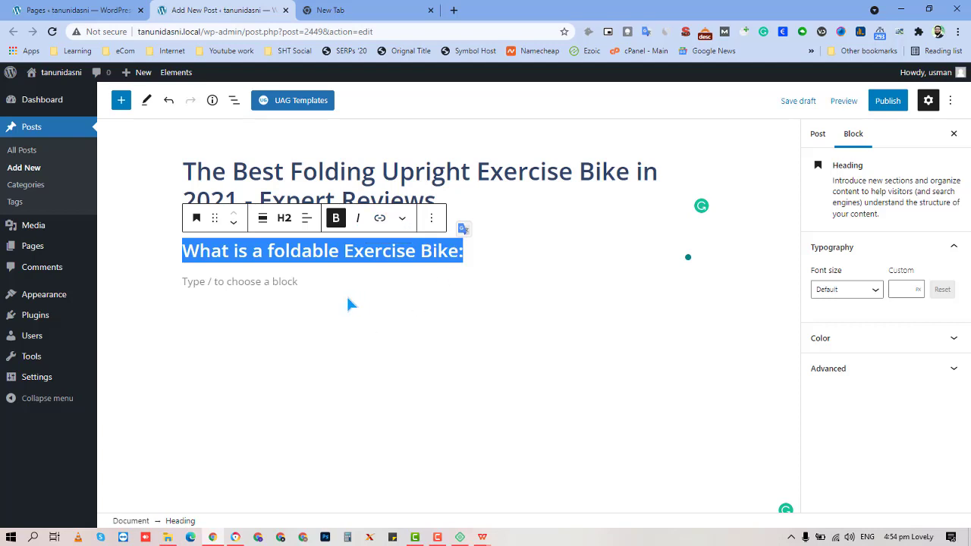
- Examine the H2 heading's additional block options and the empty paragraph's Color and Advanced settings
{"action": "left_click", "coordinate": [312, 257]}
{"action": "left_click", "coordinate": [431, 217]}
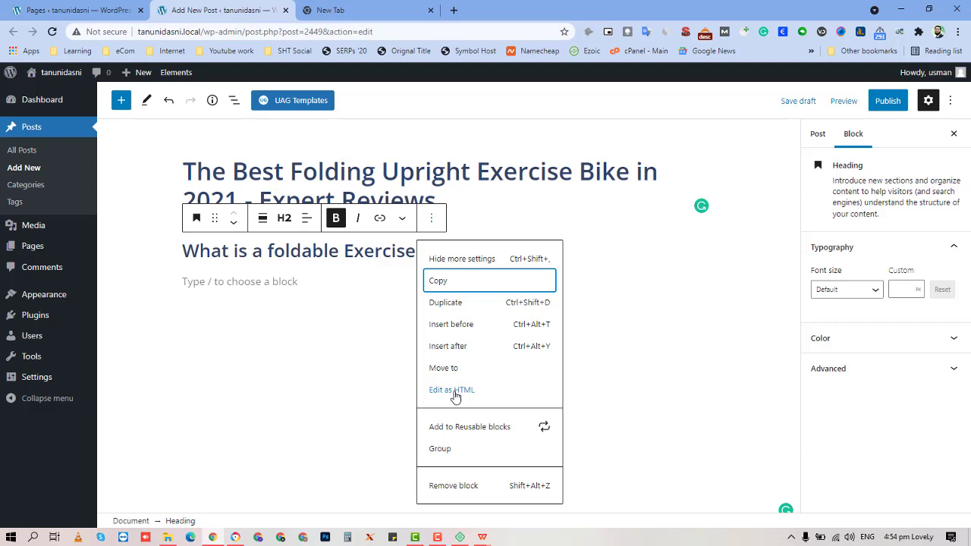
{"action": "triple_click", "coordinate": [347, 253]}
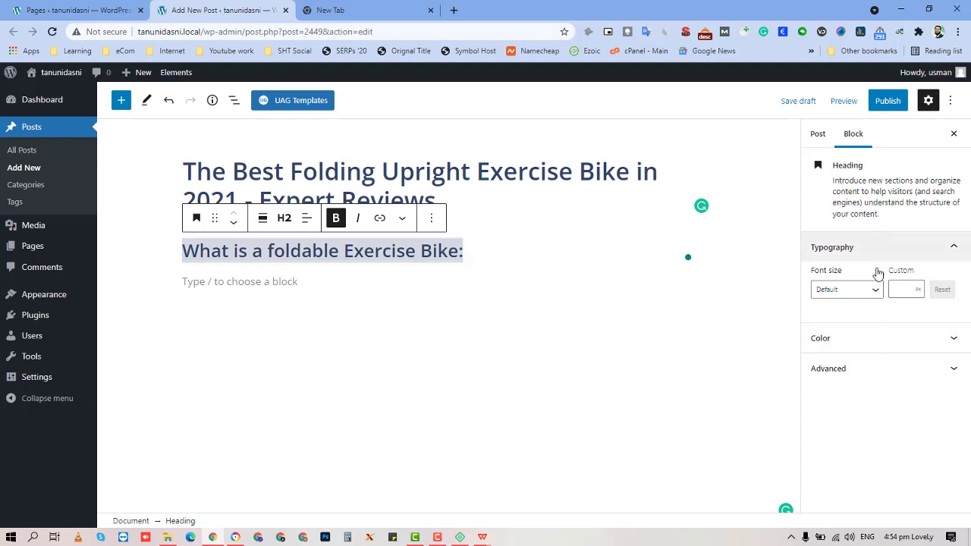
{"action": "left_click", "coordinate": [321, 281]}
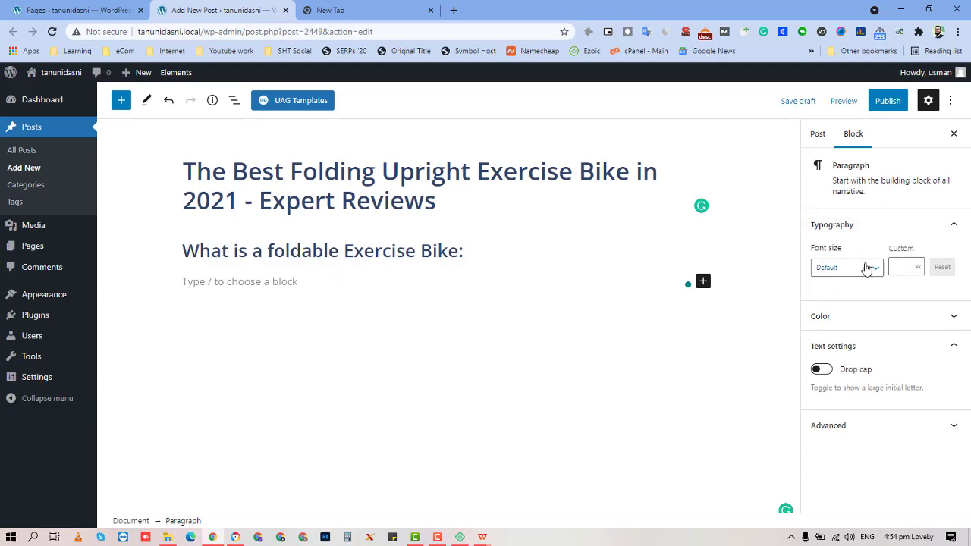
{"action": "left_click", "coordinate": [843, 314]}
{"action": "left_click", "coordinate": [841, 315]}
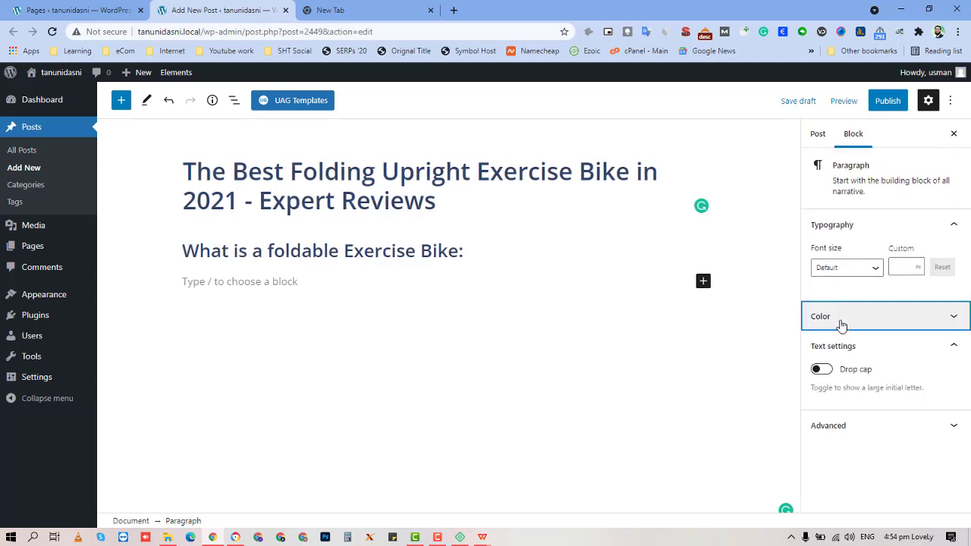
{"action": "left_click", "coordinate": [840, 321]}
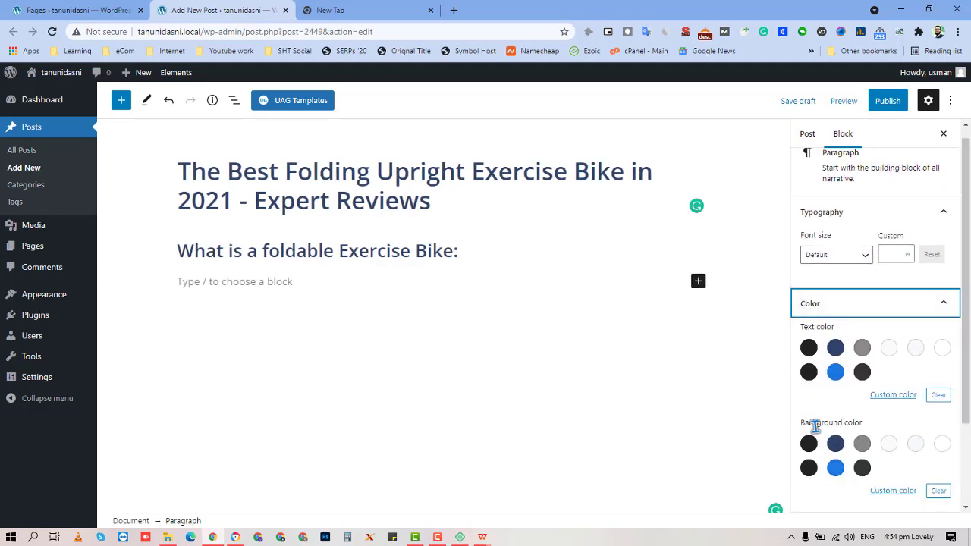
{"action": "left_click", "coordinate": [843, 319]}
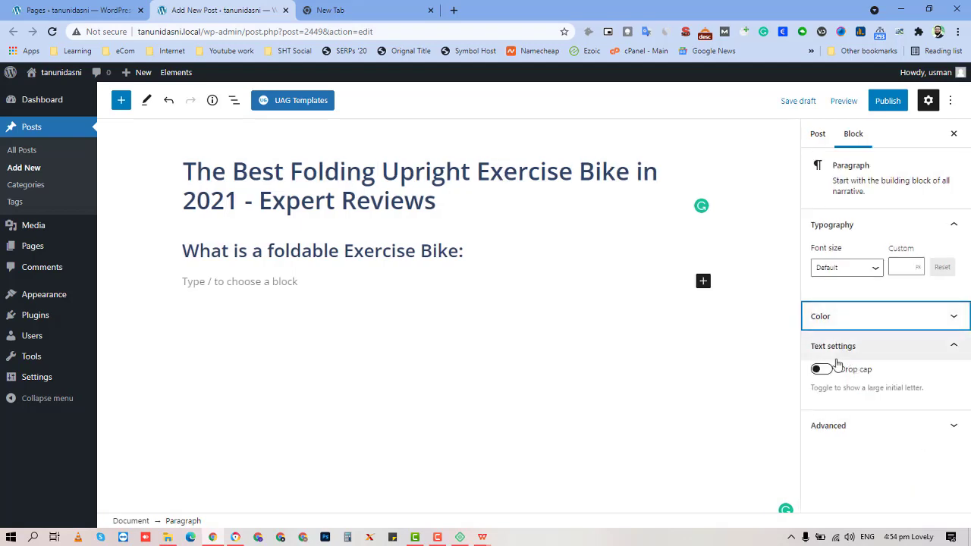
{"action": "left_click", "coordinate": [862, 431]}
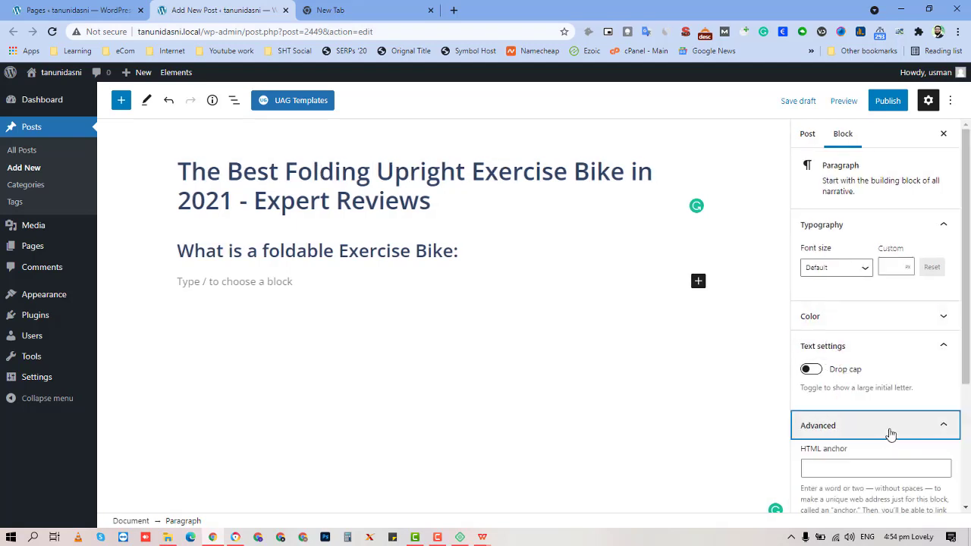
{"action": "left_click", "coordinate": [878, 428]}
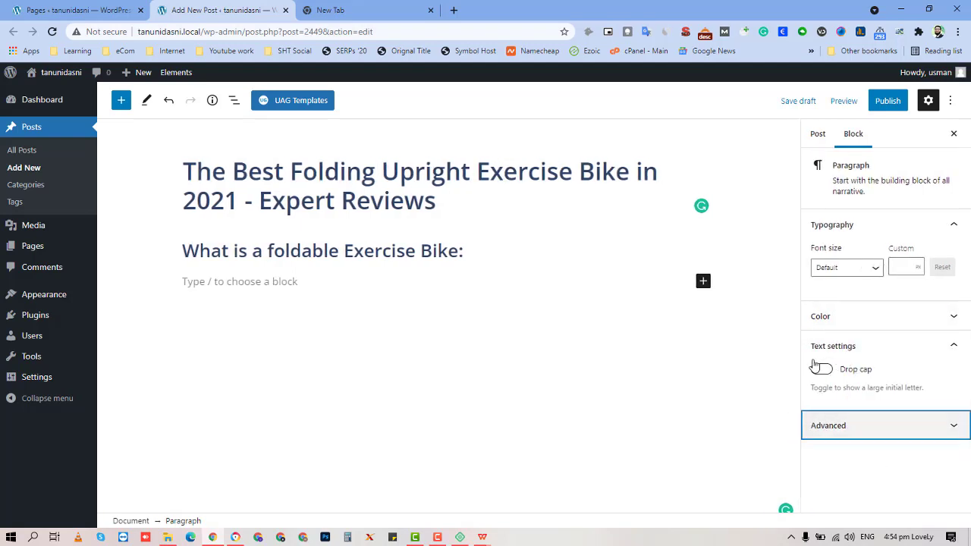
- Try a blue background color on the "What is a foldable Exercise Bike:" heading and undo it
{"action": "triple_click", "coordinate": [384, 252]}
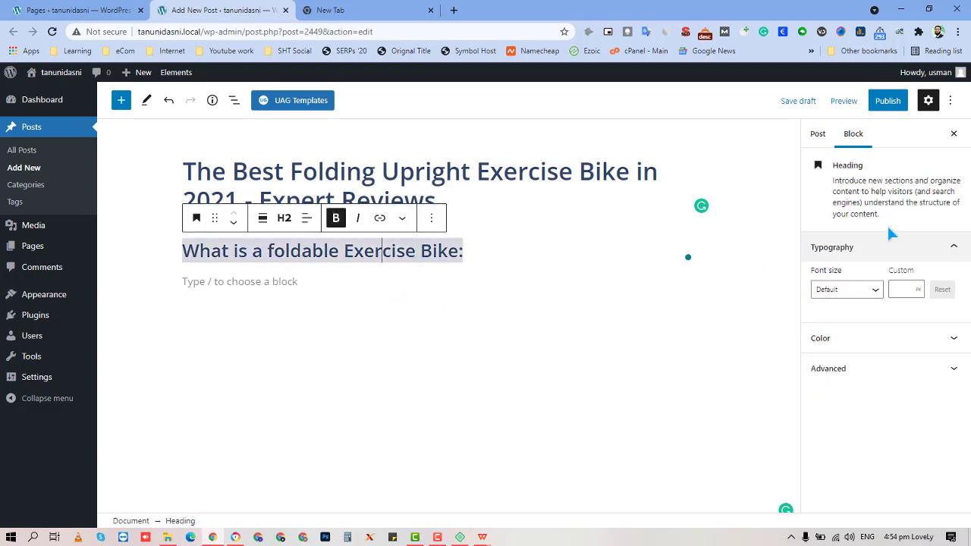
{"action": "left_click", "coordinate": [867, 339]}
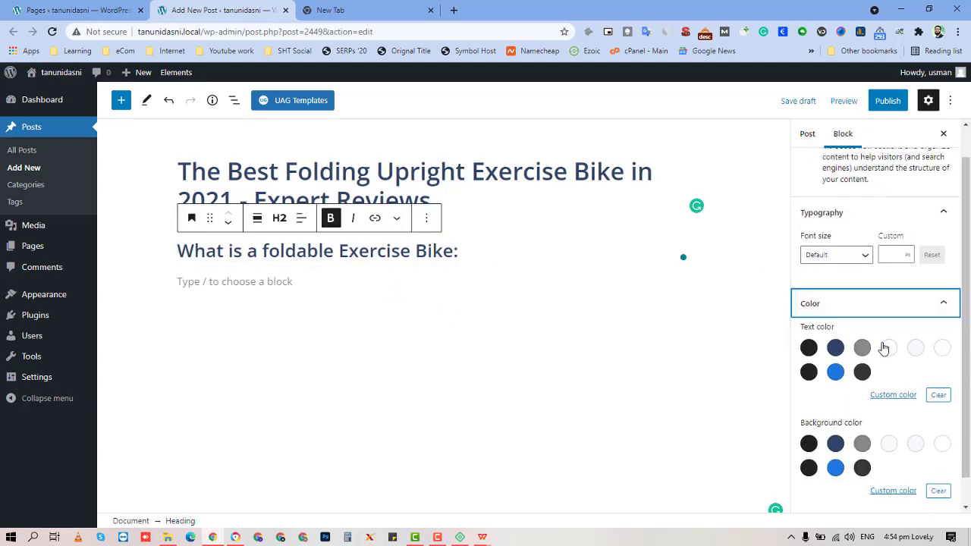
{"action": "left_click", "coordinate": [836, 468]}
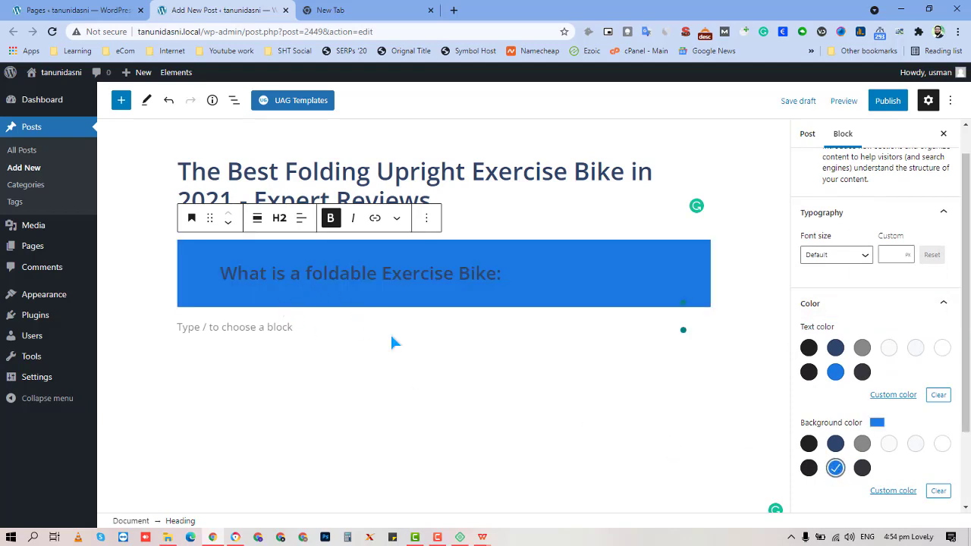
{"action": "key", "text": "ctrl+z"}
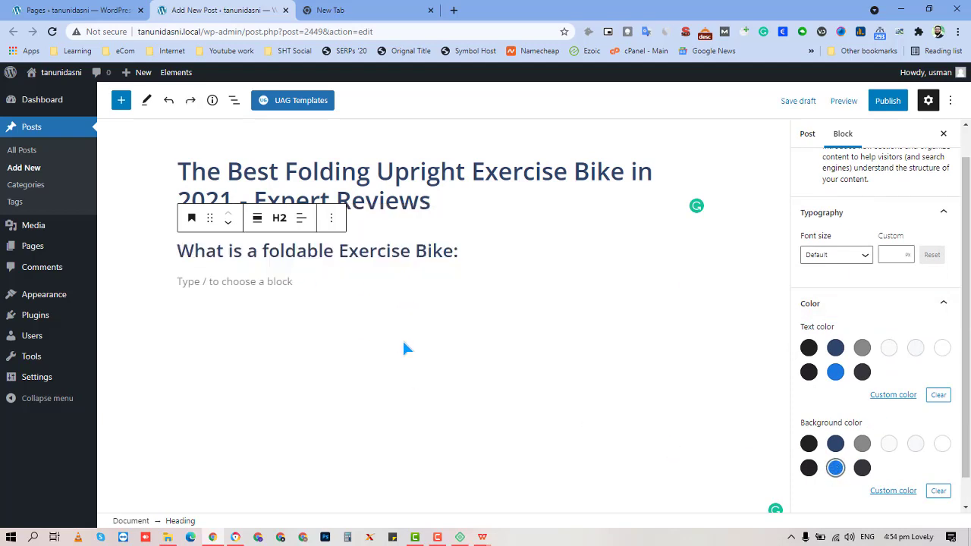
{"action": "left_click", "coordinate": [864, 306]}
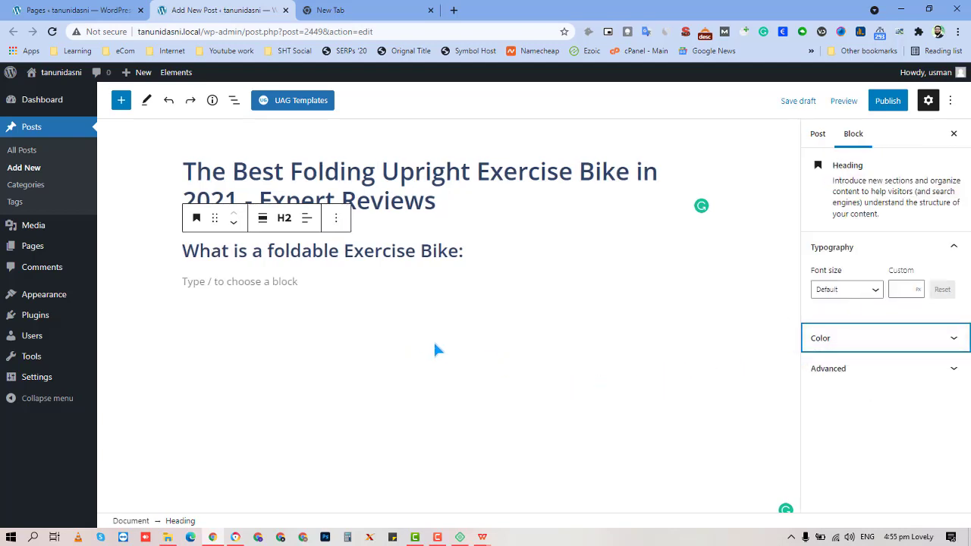
- Copy the paragraph under "What is foldable Exercise Bike:" from the WPS article and paste it below the post's H2 heading in Chrome
{"action": "left_click", "coordinate": [262, 281]}
{"action": "mouse_move", "coordinate": [483, 537]}
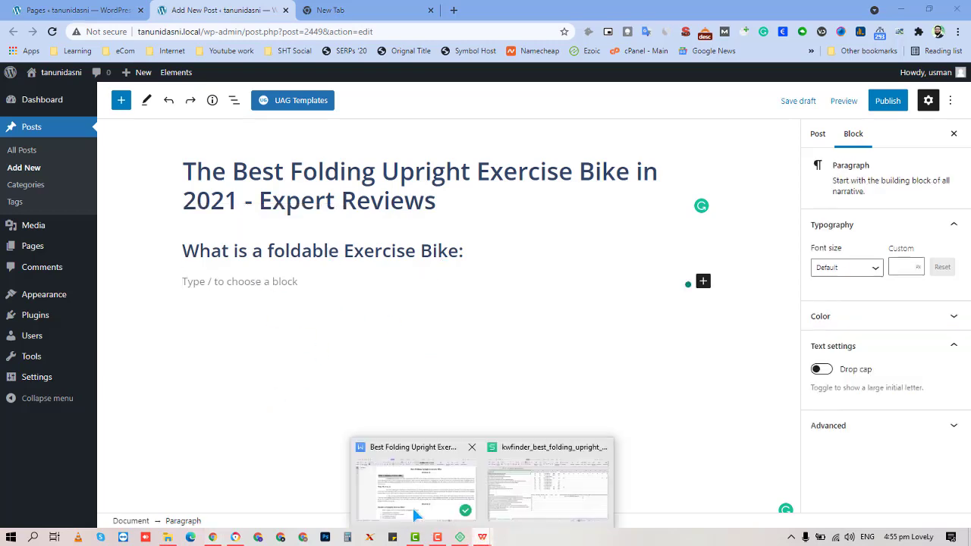
{"action": "left_click", "coordinate": [389, 489]}
{"action": "left_click_drag", "start_coordinate": [240, 184], "coordinate": [283, 219]}
{"action": "key", "text": "ctrl+c"}
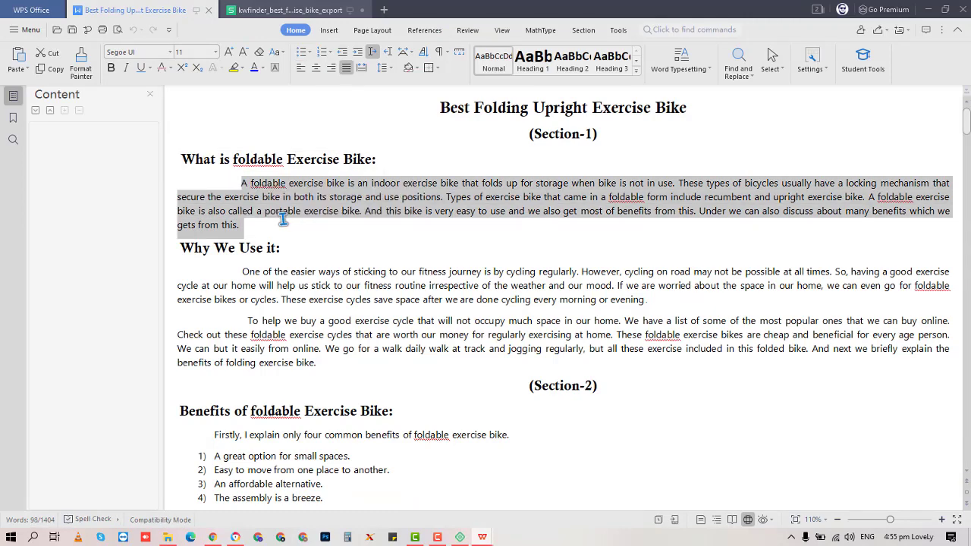
{"action": "key", "text": "alt+Tab"}
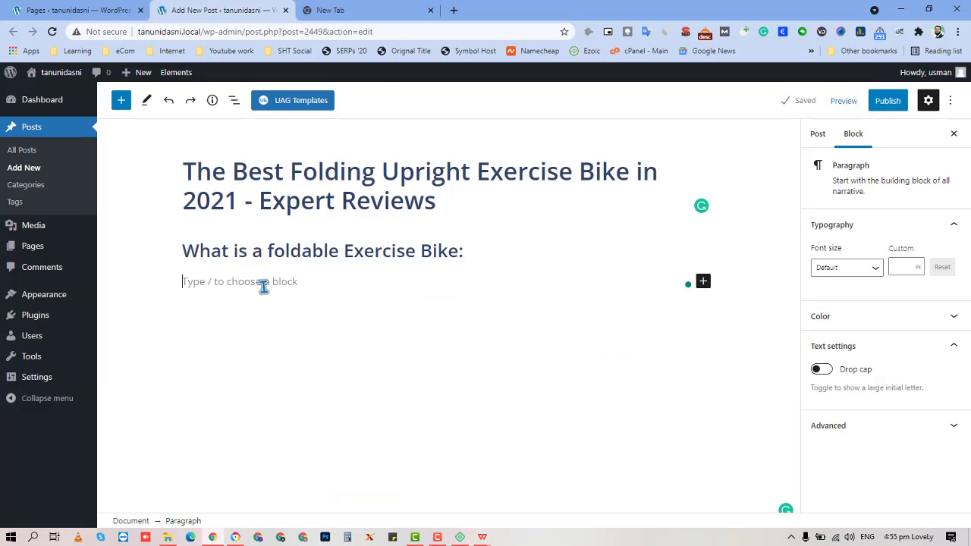
{"action": "key", "text": "ctrl+v"}
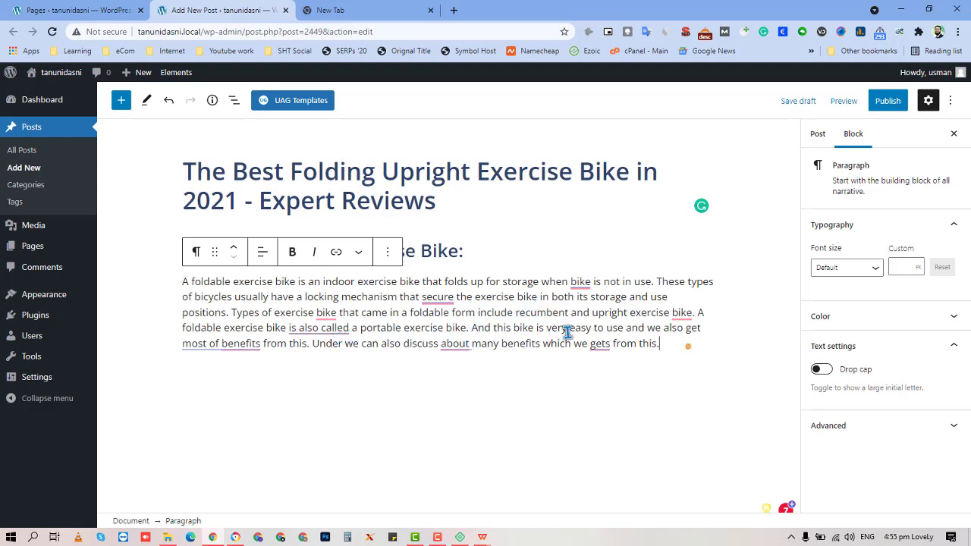
- Split the pasted text into two paragraphs so that the second one begins with "Types of exercise bike"
{"action": "left_click", "coordinate": [232, 314]}
{"action": "key", "text": "Return"}
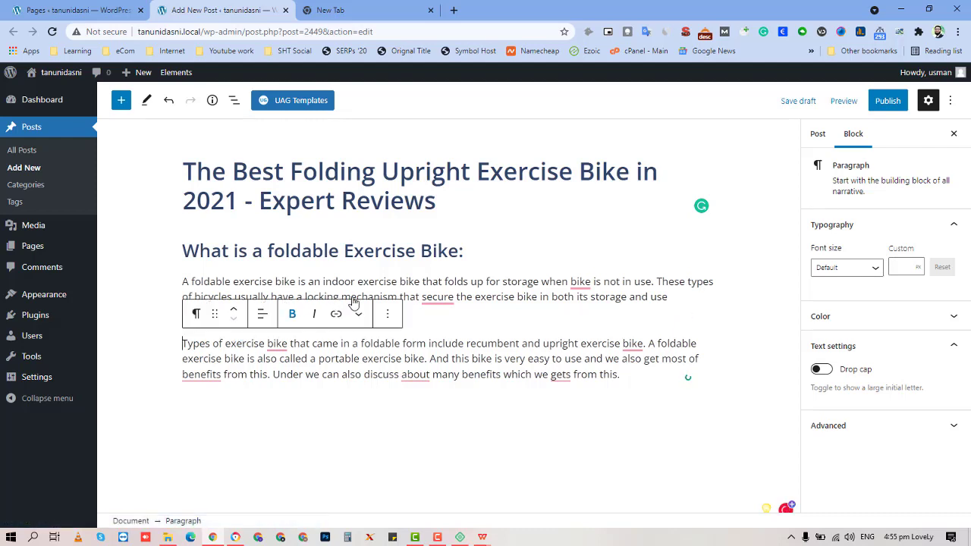
{"action": "left_click", "coordinate": [474, 362]}
{"action": "triple_click", "coordinate": [390, 252]}
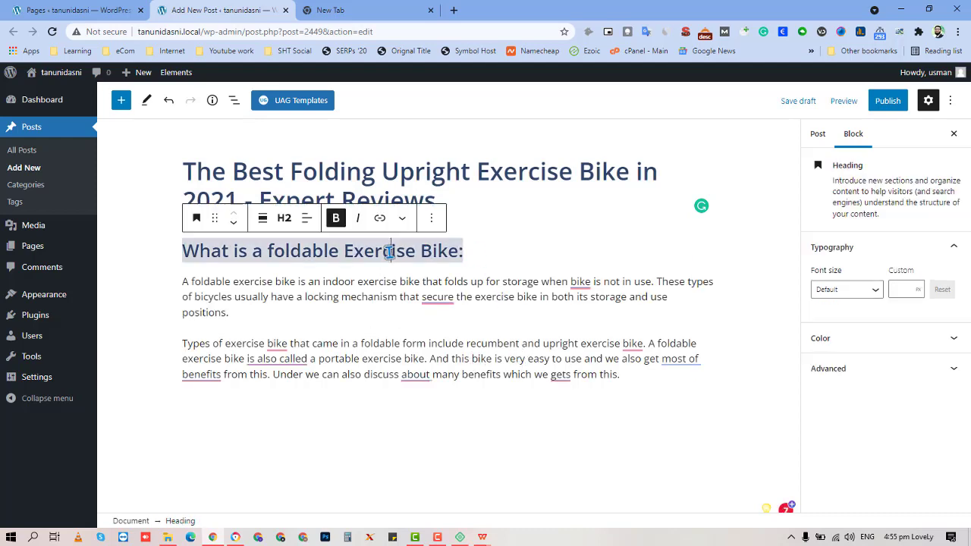
{"action": "left_click", "coordinate": [365, 284]}
{"action": "left_click", "coordinate": [342, 343]}
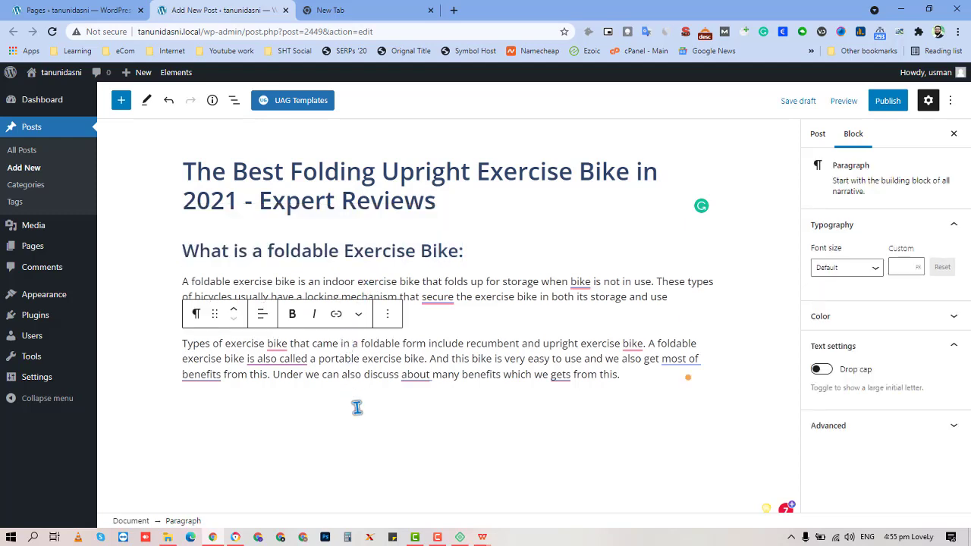
- Examine the post's details, including its character, word, heading, paragraph and block counts and the document outline
{"action": "left_click", "coordinate": [212, 101]}
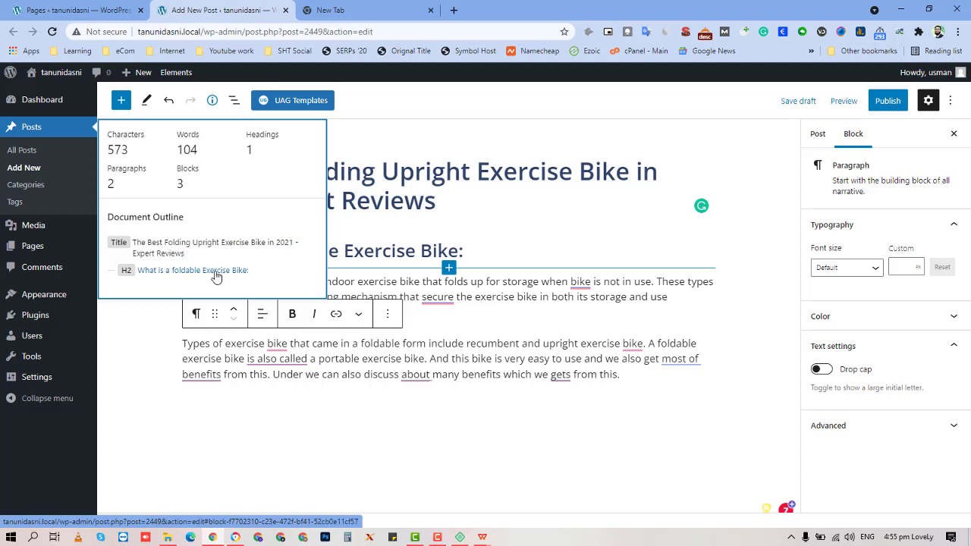
{"action": "left_click_drag", "start_coordinate": [129, 150], "coordinate": [109, 154]}
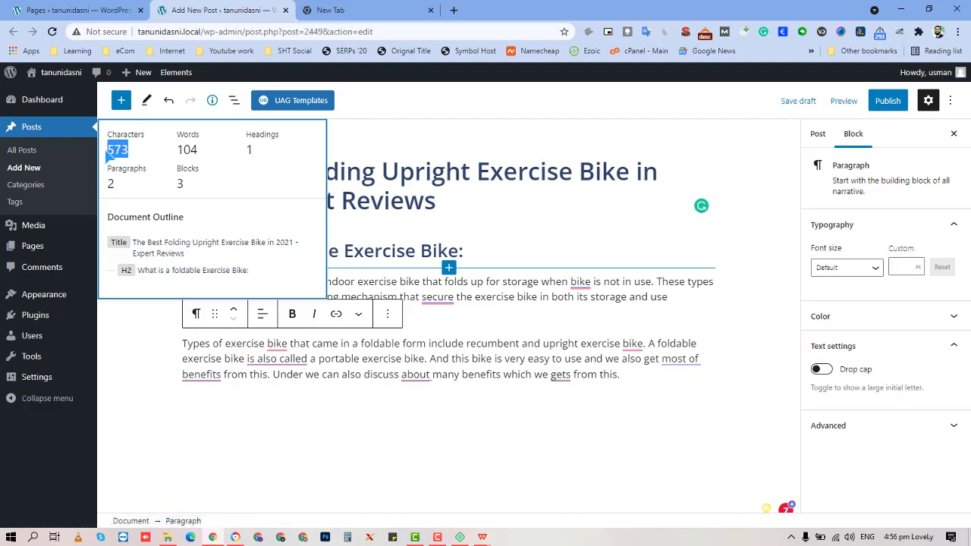
{"action": "left_click_drag", "start_coordinate": [178, 151], "coordinate": [200, 150]}
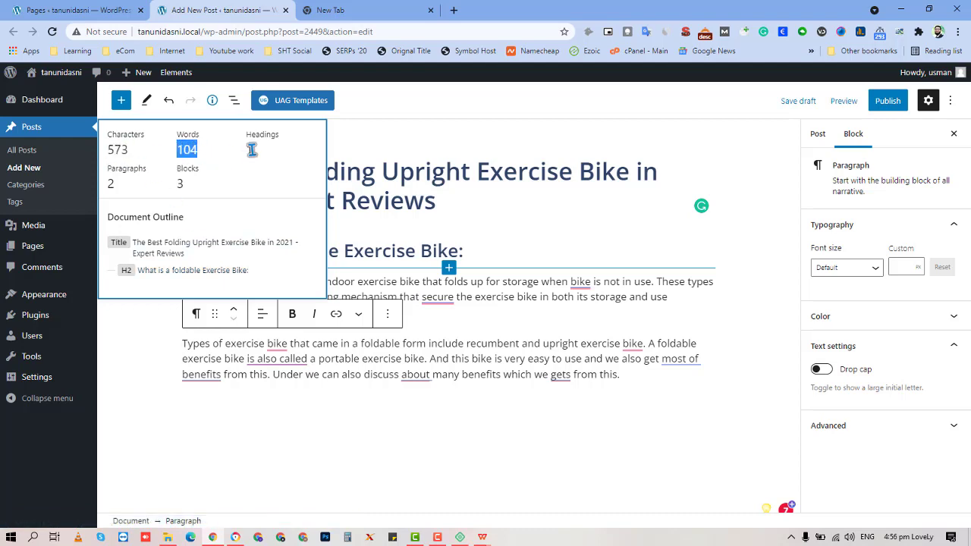
{"action": "left_click_drag", "start_coordinate": [171, 179], "coordinate": [188, 185]}
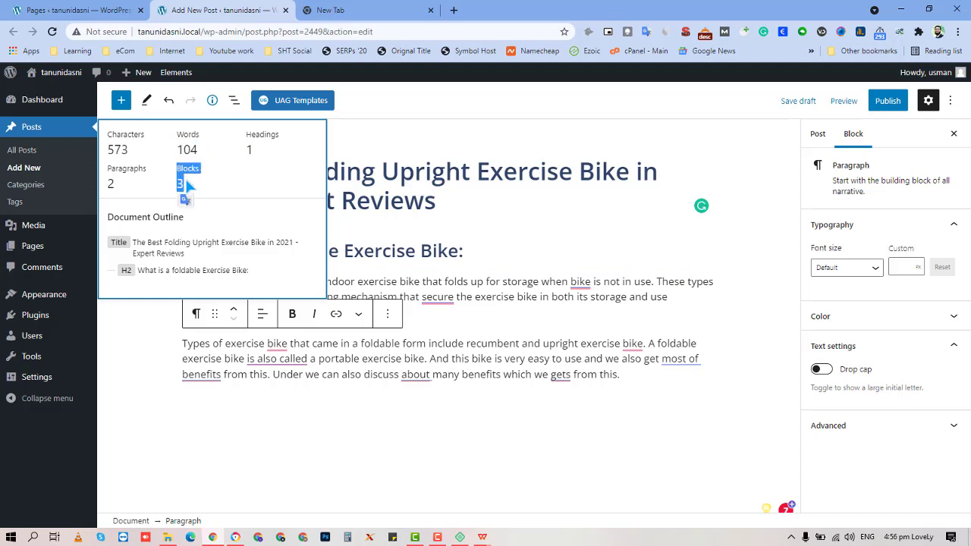
{"action": "left_click", "coordinate": [119, 184]}
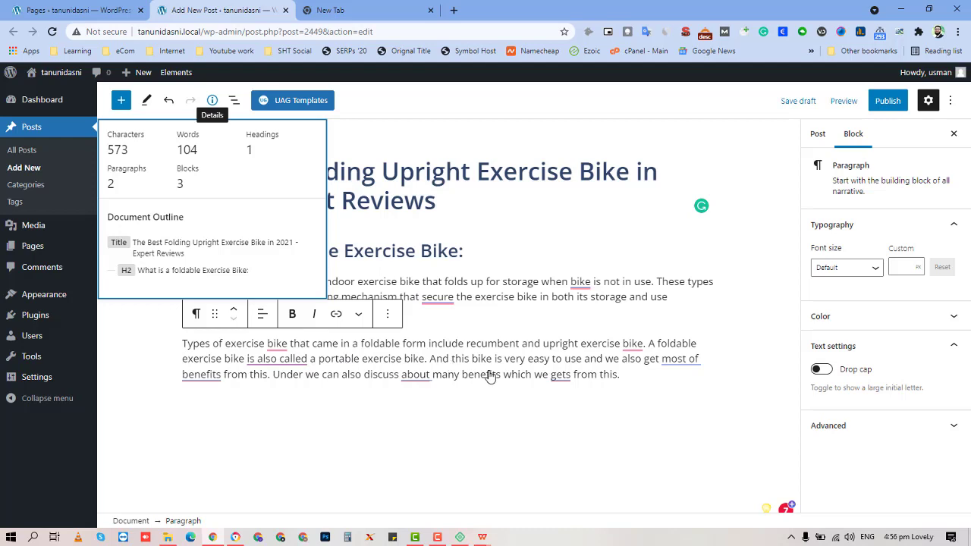
{"action": "left_click", "coordinate": [516, 372]}
{"action": "left_click", "coordinate": [469, 353]}
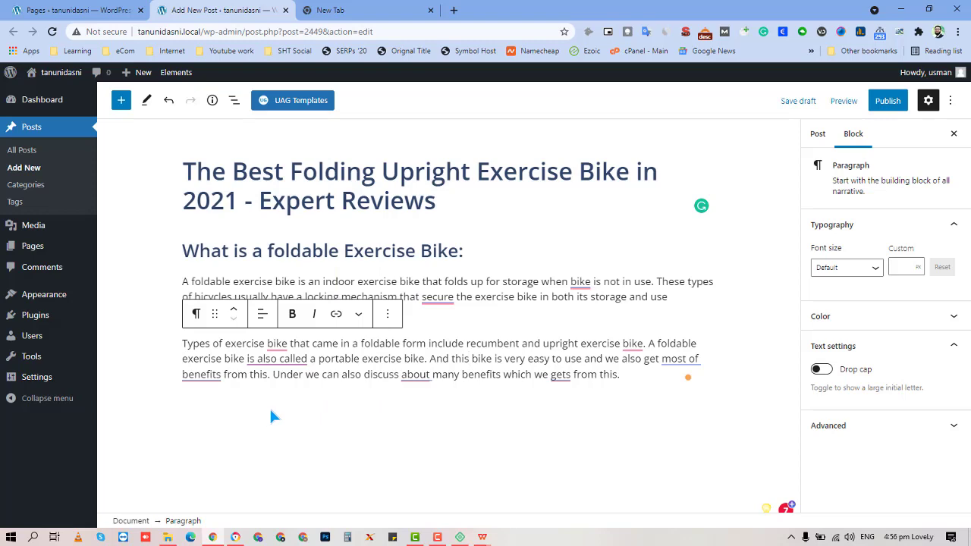
{"action": "left_click", "coordinate": [453, 516]}
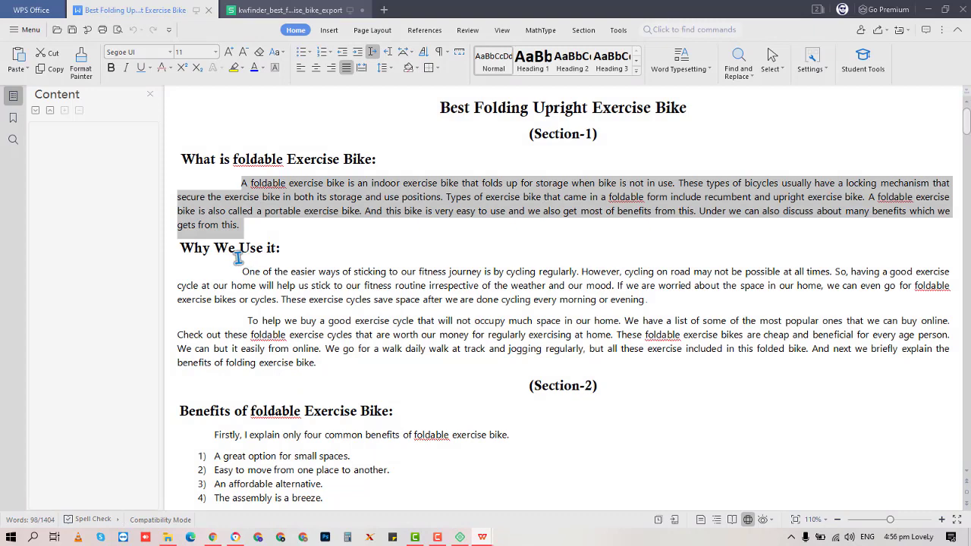
{"action": "key", "text": "alt+Tab"}
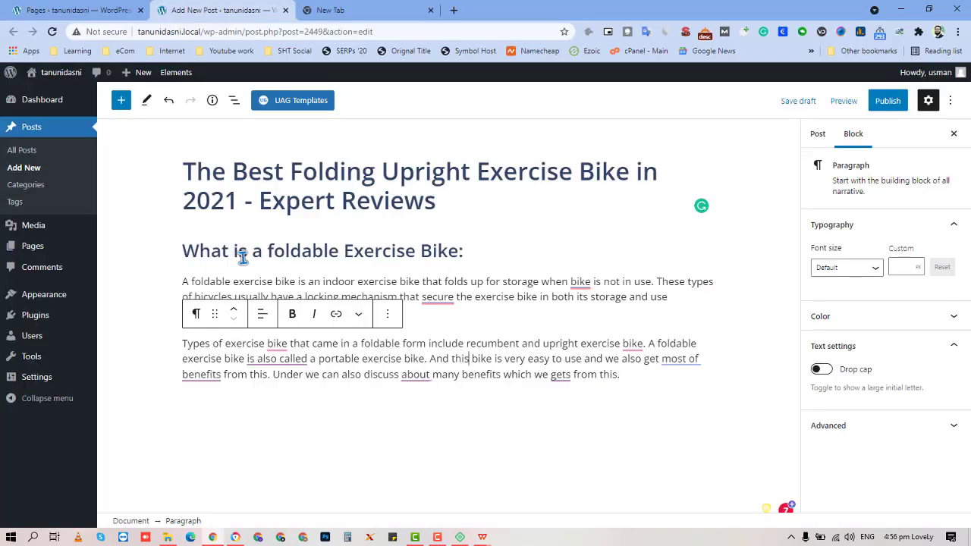
{"action": "left_click", "coordinate": [620, 375]}
{"action": "key", "text": "Return"}
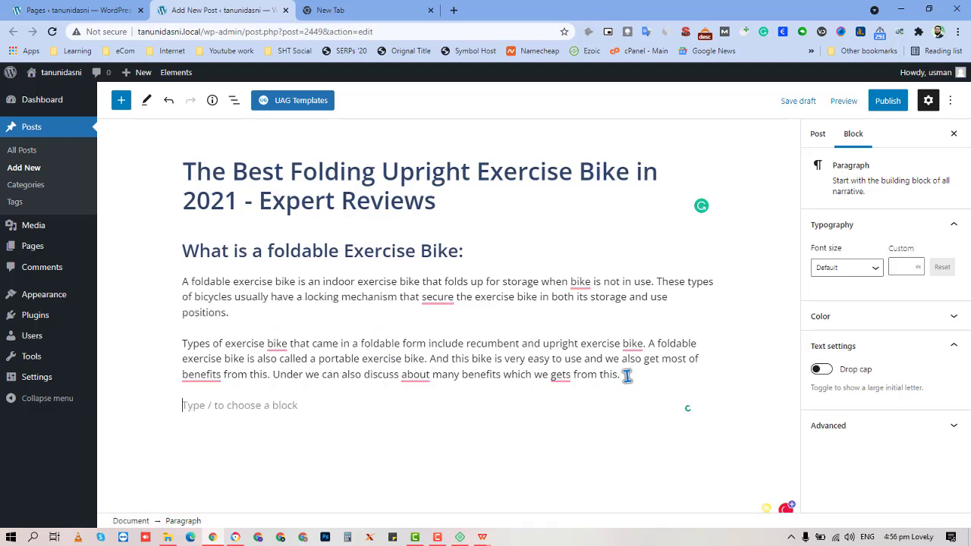
{"action": "key", "text": "BackSpace"}
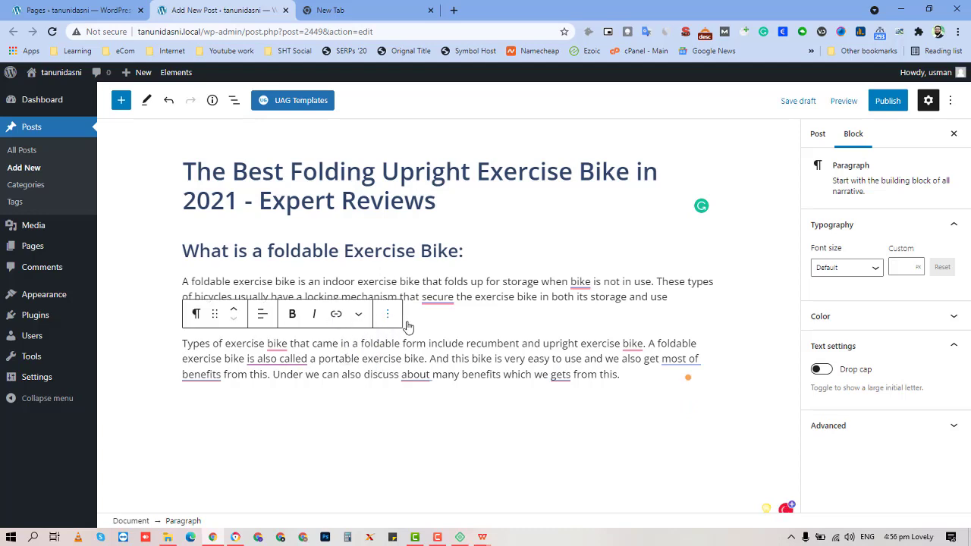
- Insert an empty block after the "Types of exercise bike" paragraph, add a run of empty paragraphs below it, and place the cursor in the first
{"action": "left_click", "coordinate": [405, 321]}
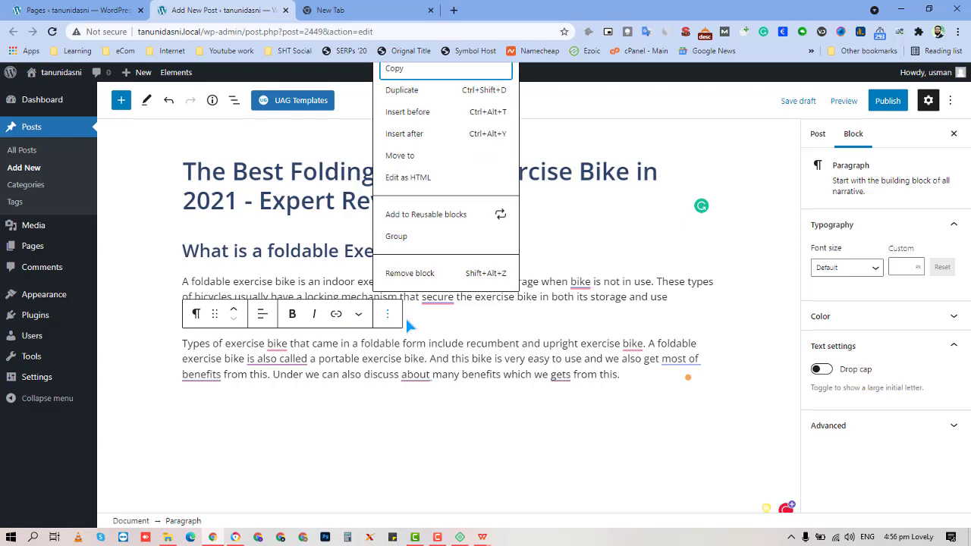
{"action": "left_click", "coordinate": [405, 133]}
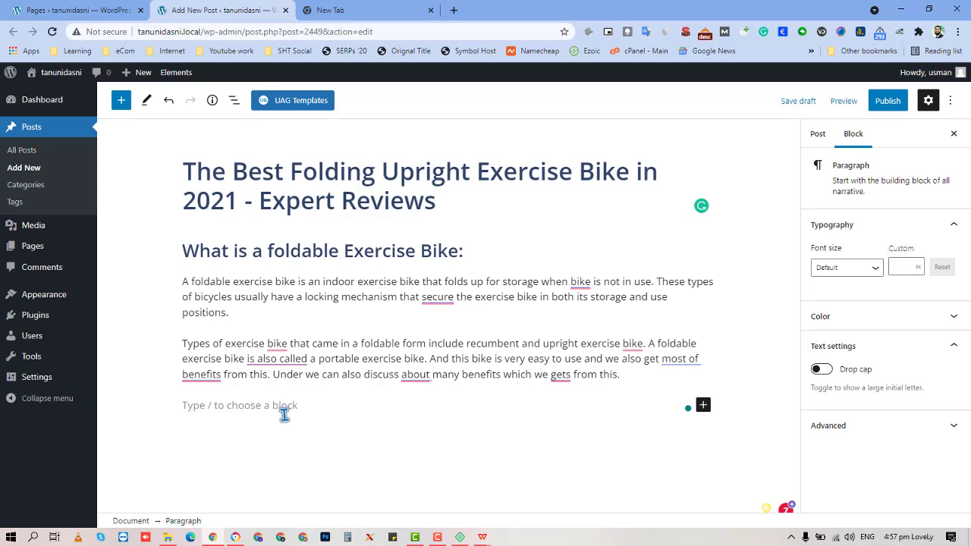
{"action": "key", "text": "Return"}
{"action": "key", "text": "Return"}
{"action": "key", "text": "Return"}
{"action": "key", "text": "Return"}
{"action": "key", "text": "Return"}
{"action": "key", "text": "Return"}
{"action": "key", "text": "Return"}
{"action": "key", "text": "Return"}
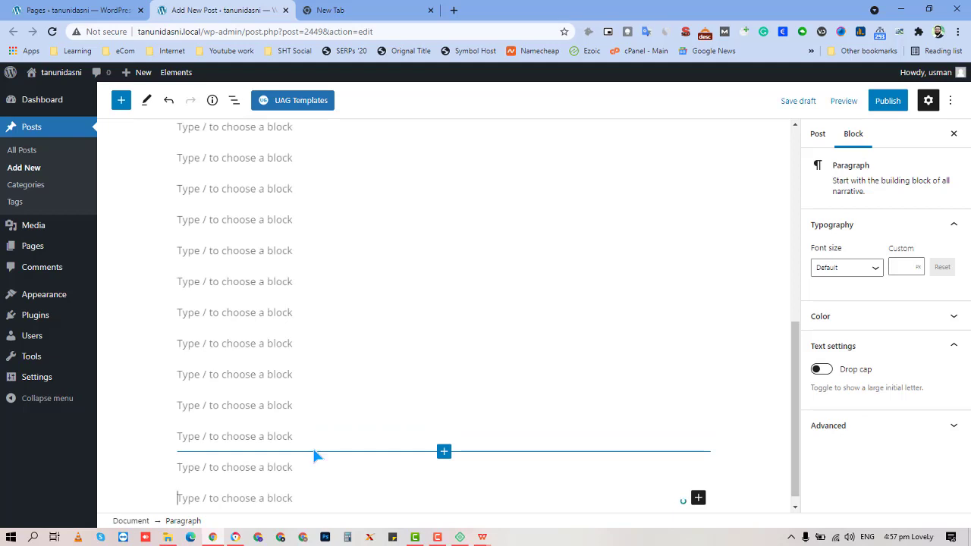
{"action": "scroll", "coordinate": [313, 448], "scroll_direction": "up", "scroll_amount": 5}
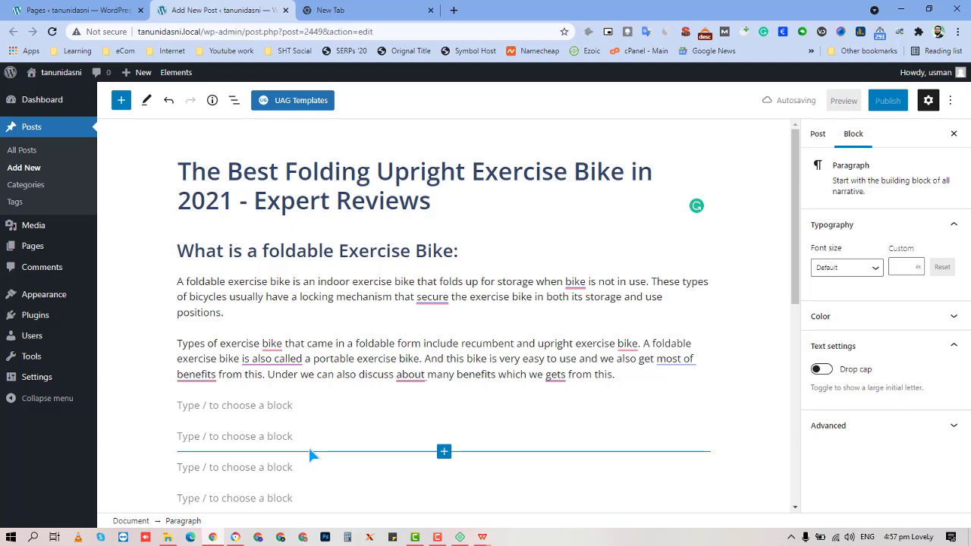
{"action": "left_click", "coordinate": [279, 403]}
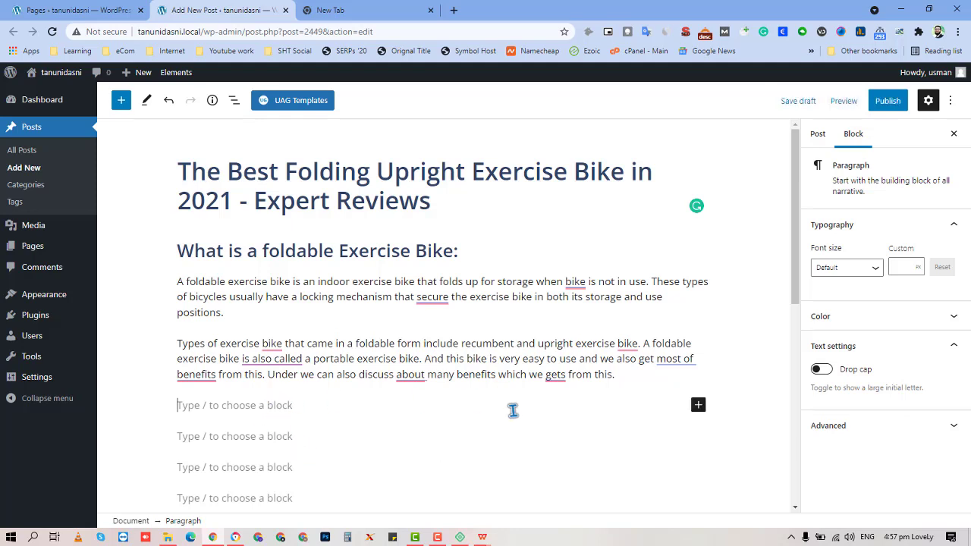
- Copy the "Why We Use it:" title and its two paragraphs from the WPS article and paste them into the post's first empty block in Chrome
{"action": "mouse_move", "coordinate": [483, 537]}
{"action": "left_click", "coordinate": [417, 476]}
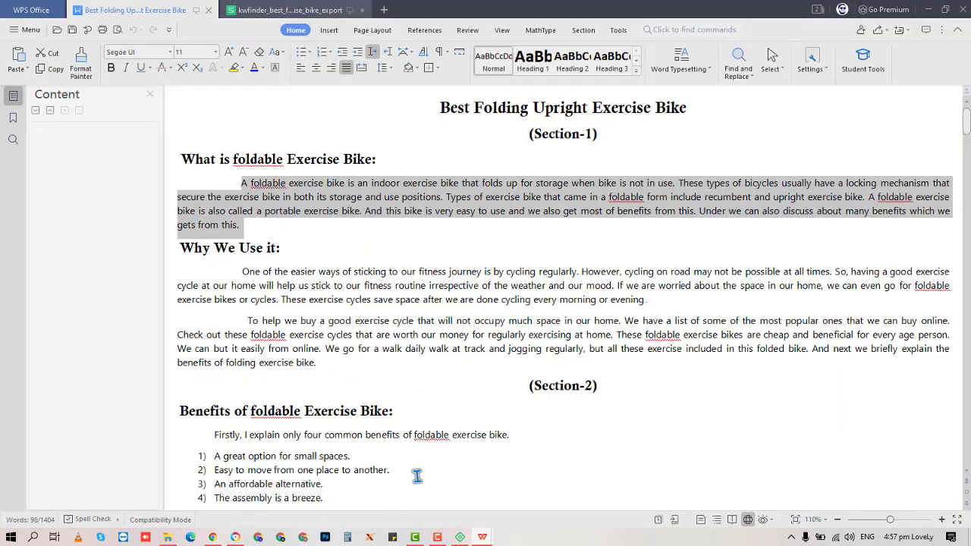
{"action": "left_click", "coordinate": [313, 287]}
{"action": "left_click", "coordinate": [181, 248]}
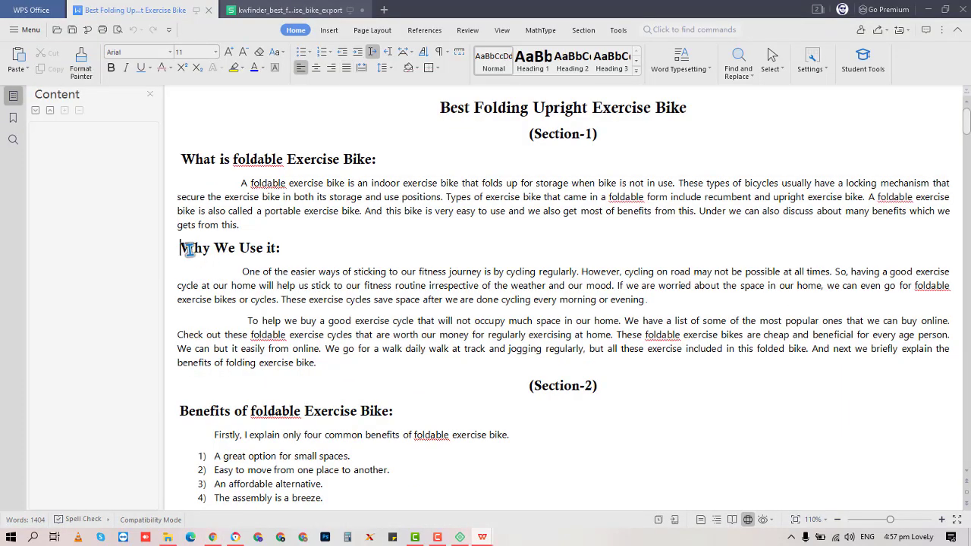
{"action": "left_click_drag", "start_coordinate": [188, 250], "coordinate": [349, 364]}
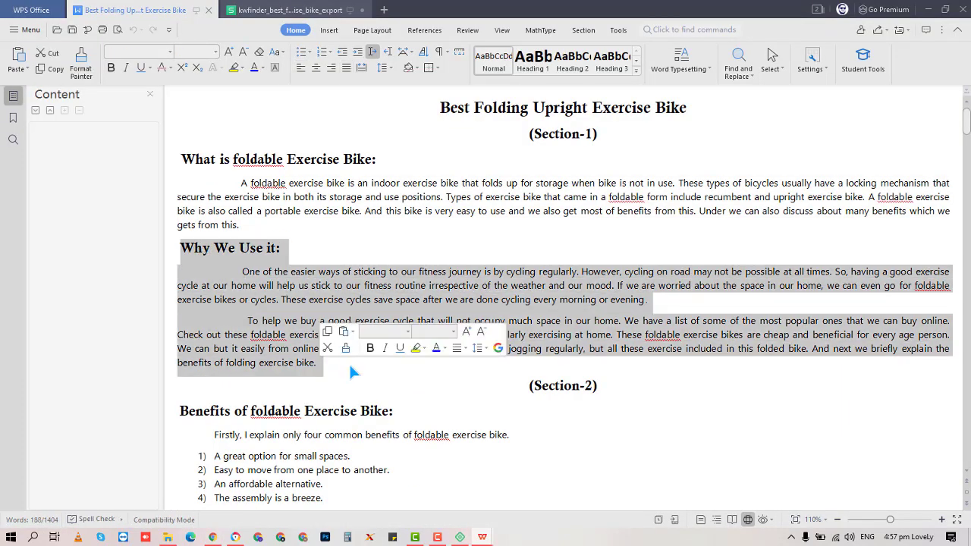
{"action": "key", "text": "alt+Tab"}
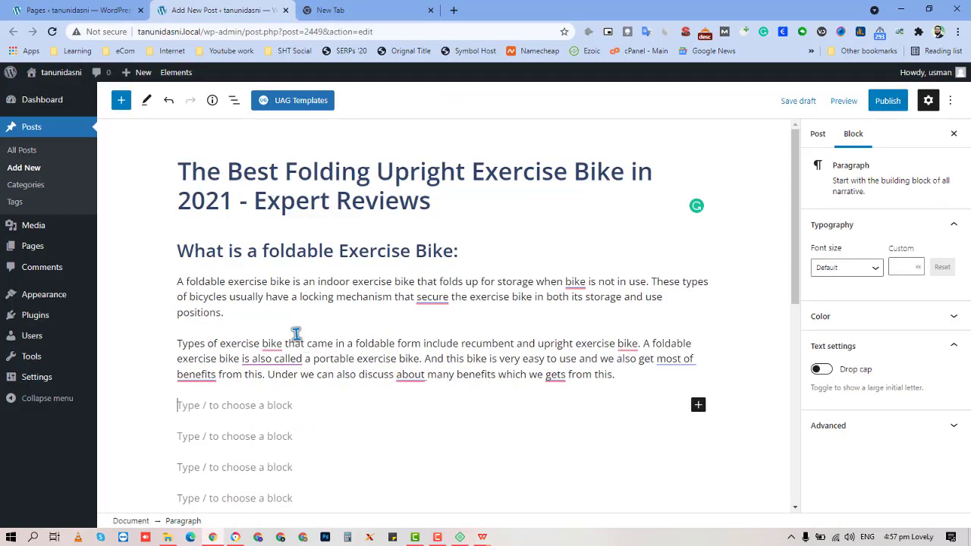
{"action": "left_click", "coordinate": [239, 407]}
{"action": "key", "text": "ctrl+v"}
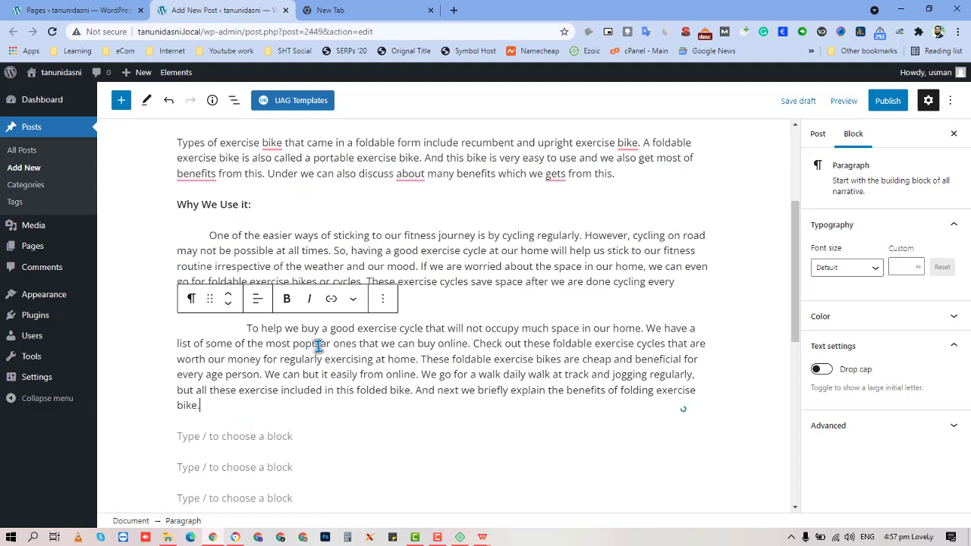
- Transform the pasted "Why We Use it:" paragraph into an H2 heading
{"action": "left_click", "coordinate": [395, 252]}
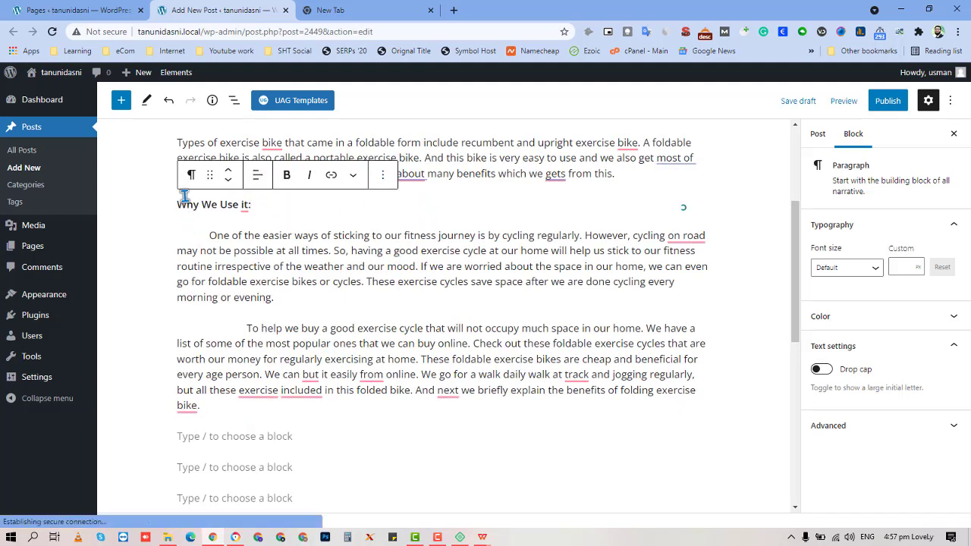
{"action": "left_click", "coordinate": [185, 199]}
{"action": "left_click", "coordinate": [191, 175]}
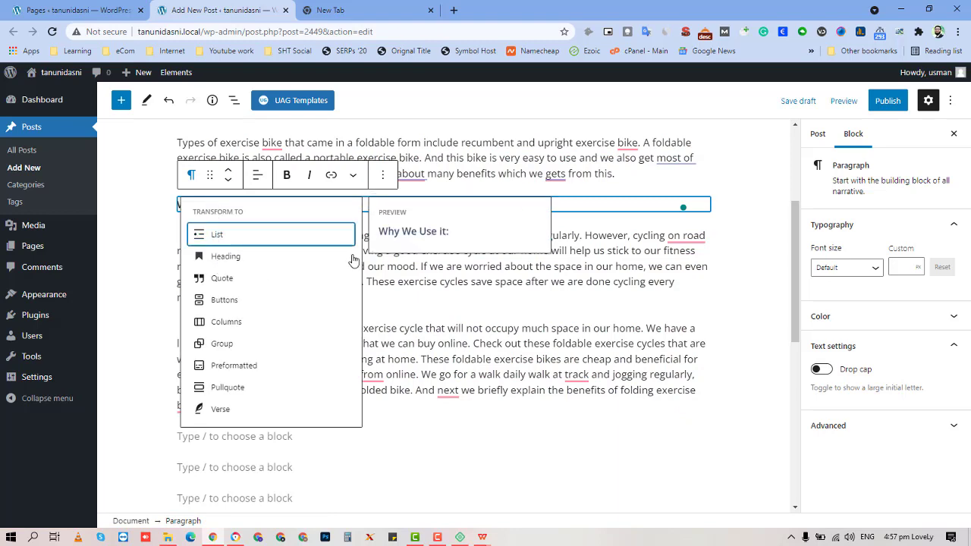
{"action": "left_click", "coordinate": [351, 258]}
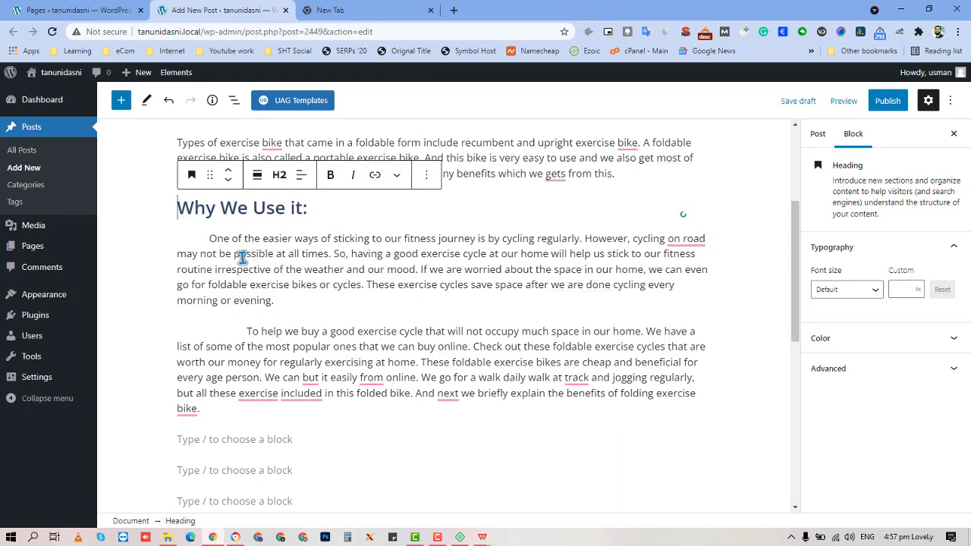
- Remove the leading indent from the paragraph beginning "One of the easier ways"
{"action": "left_click", "coordinate": [209, 238]}
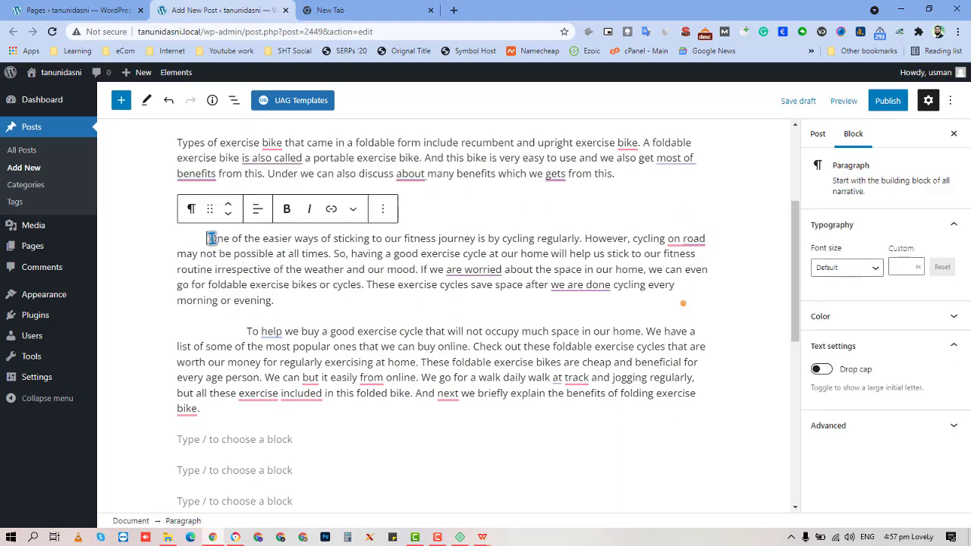
{"action": "left_click_drag", "start_coordinate": [211, 239], "coordinate": [176, 238]}
{"action": "key", "text": "BackSpace"}
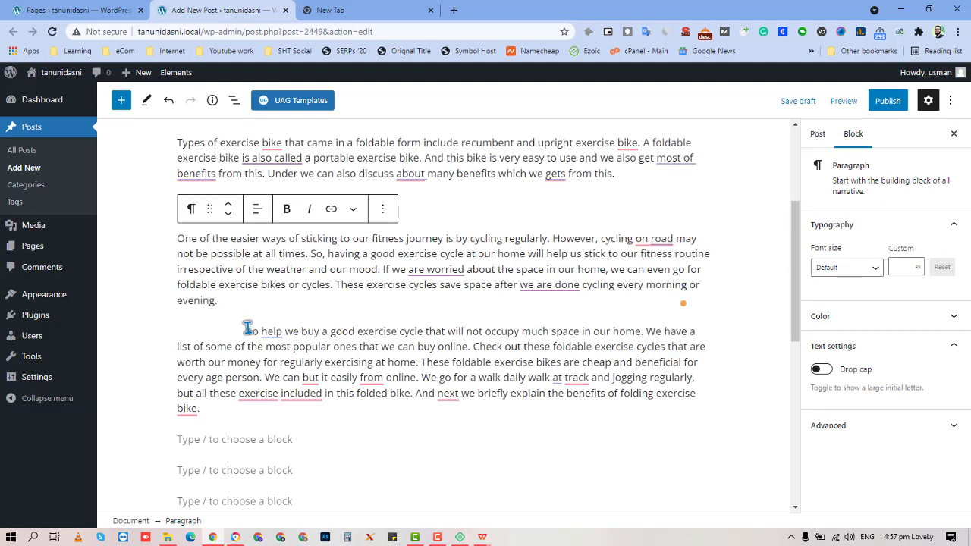
- Try to remove the leading indent from the paragraph beginning "To help we buy", and undo the deletion
{"action": "left_click_drag", "start_coordinate": [237, 328], "coordinate": [178, 328]}
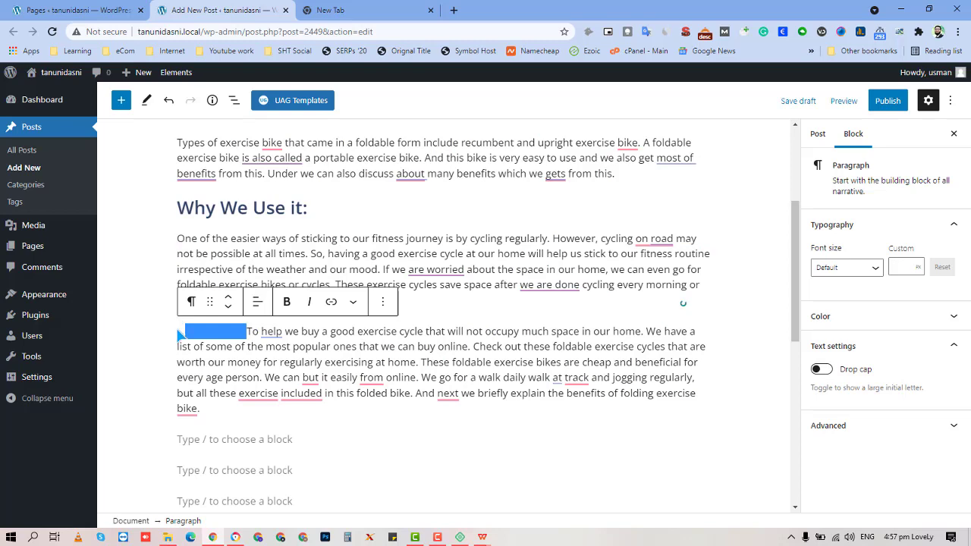
{"action": "key", "text": "BackSpace"}
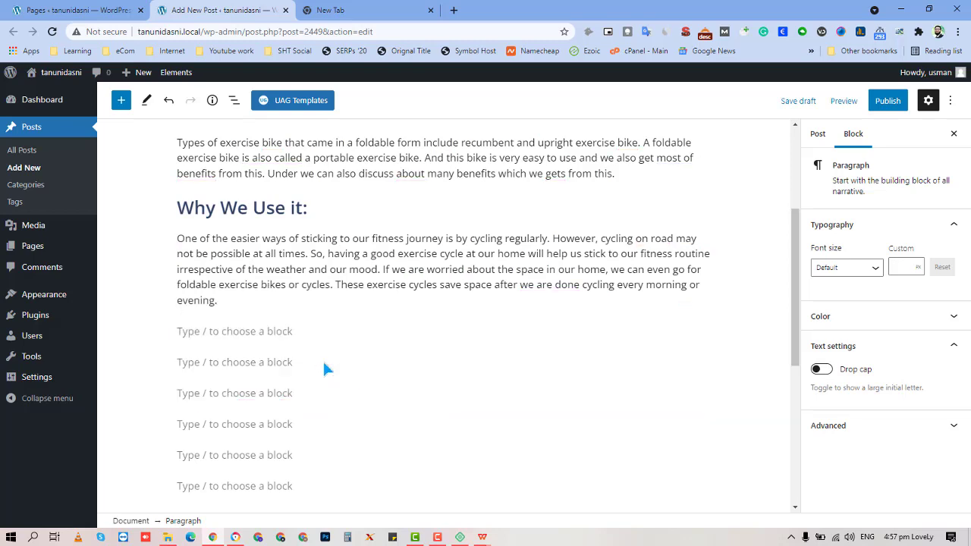
{"action": "key", "text": "ctrl+z"}
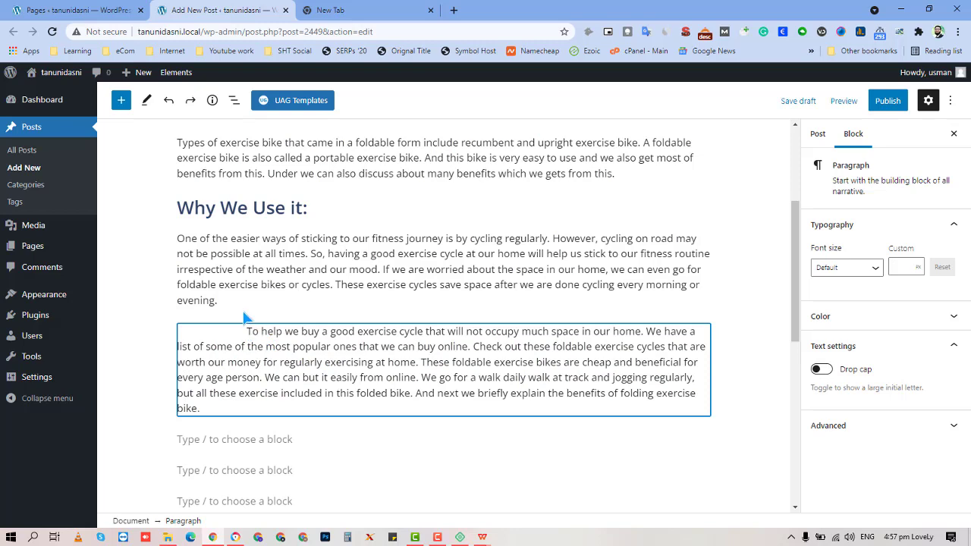
{"action": "left_click", "coordinate": [245, 317]}
{"action": "left_click", "coordinate": [252, 300]}
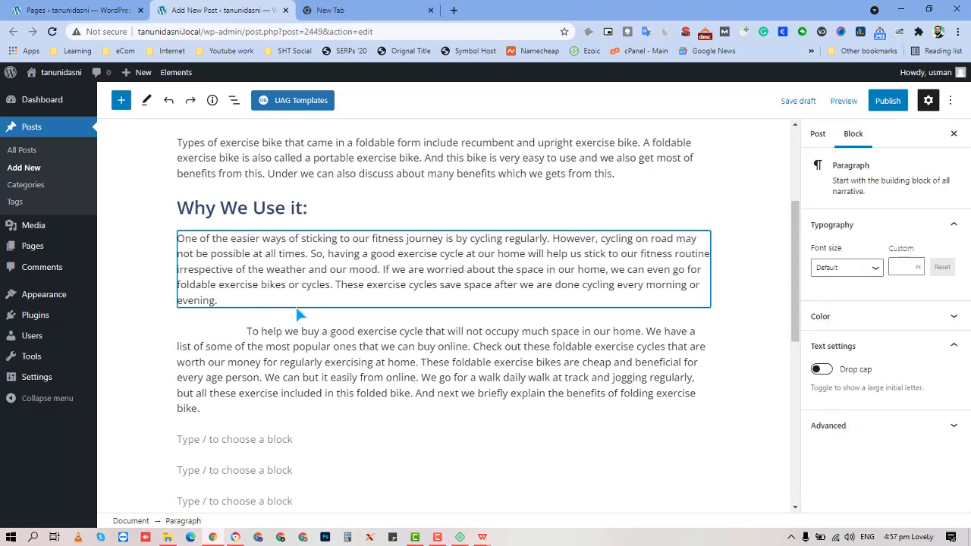
- Copy the "10 Keys Benefits of foldable Exercise Bike:" section through "Safe than Road Biking" from the WPS article and paste it below the post's last paragraph in Chrome
{"action": "left_click", "coordinate": [302, 443]}
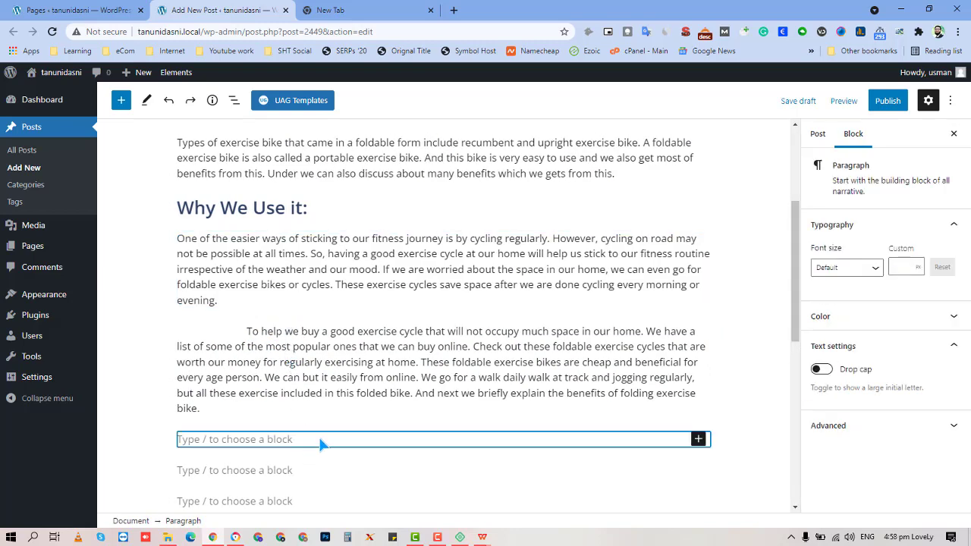
{"action": "mouse_move", "coordinate": [483, 537]}
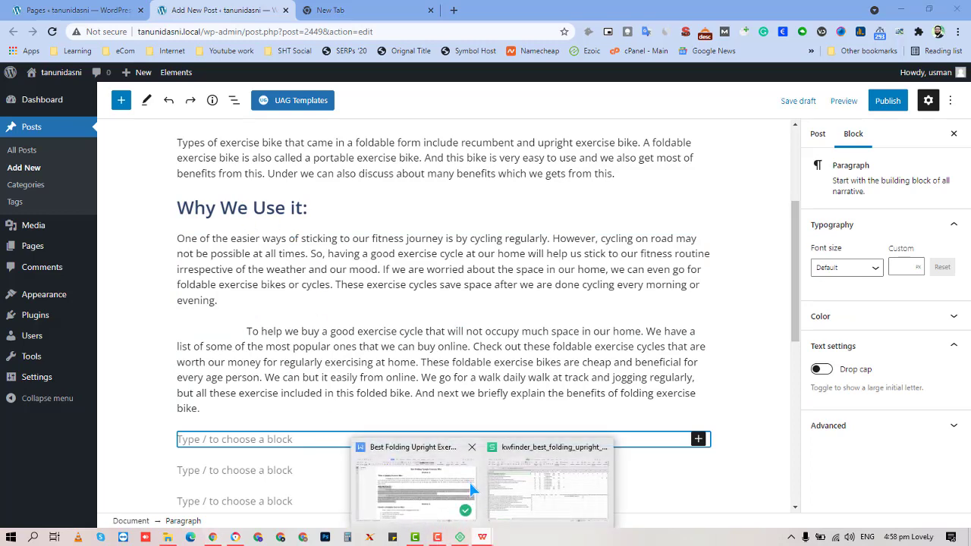
{"action": "left_click", "coordinate": [470, 489]}
{"action": "scroll", "coordinate": [388, 414], "scroll_direction": "down", "scroll_amount": 3}
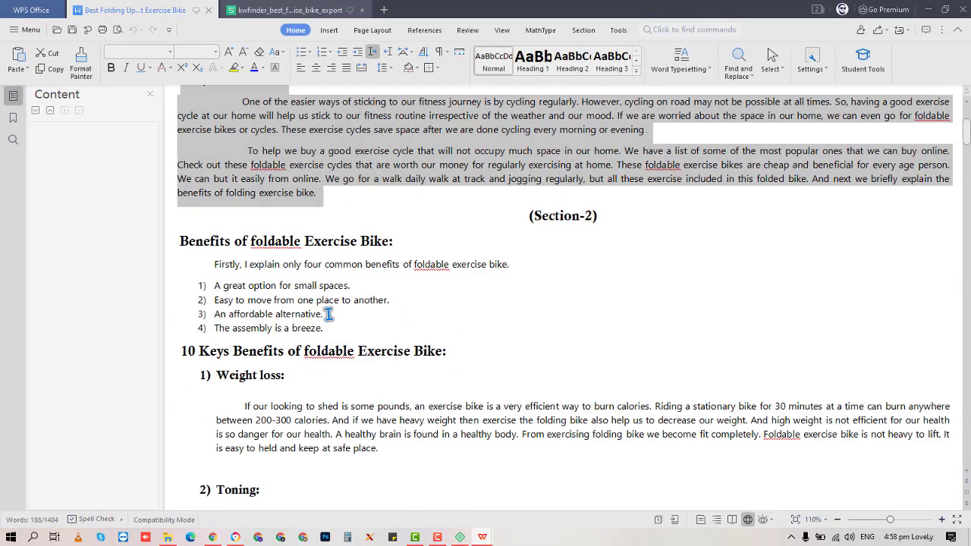
{"action": "scroll", "coordinate": [246, 324], "scroll_direction": "down", "scroll_amount": 2}
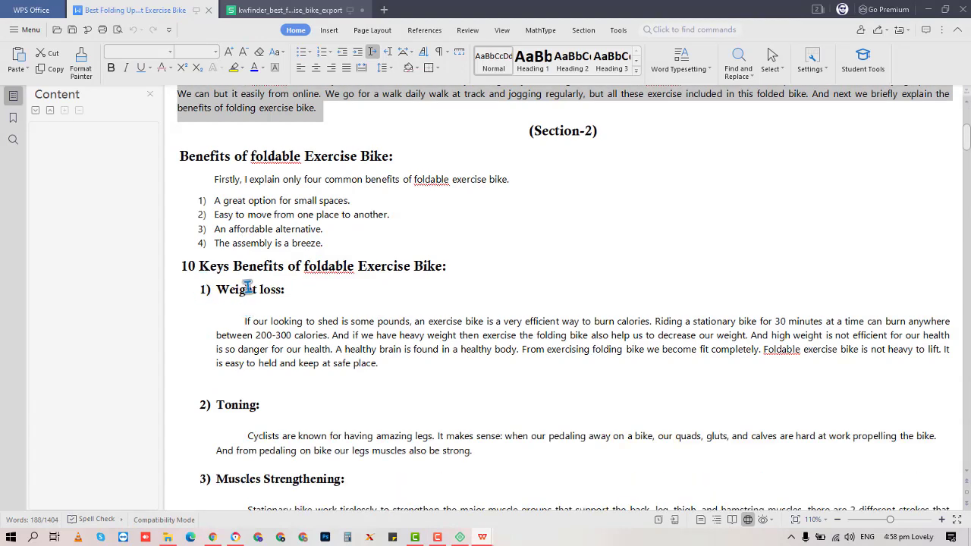
{"action": "left_click_drag", "start_coordinate": [185, 265], "coordinate": [304, 414]}
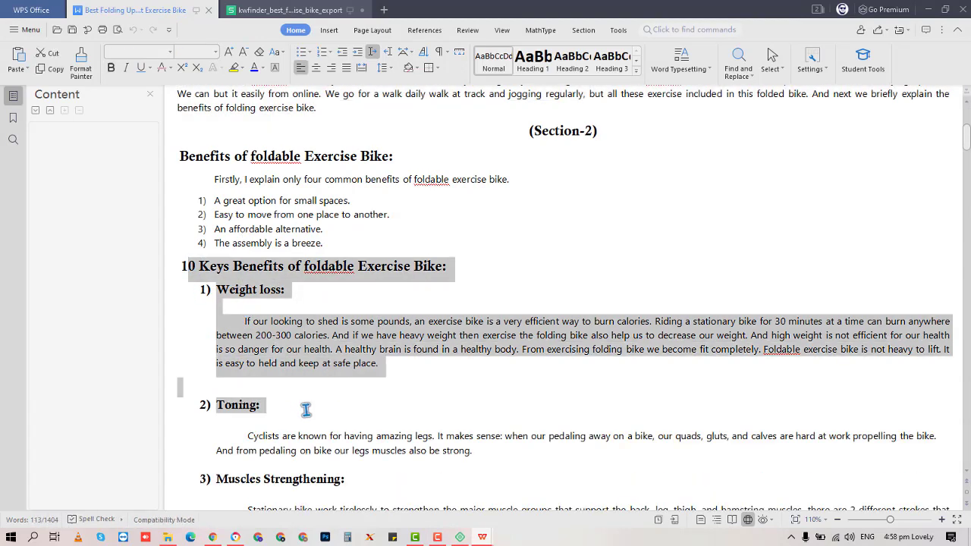
{"action": "left_click", "coordinate": [186, 268]}
{"action": "left_click_drag", "start_coordinate": [186, 267], "coordinate": [764, 378]}
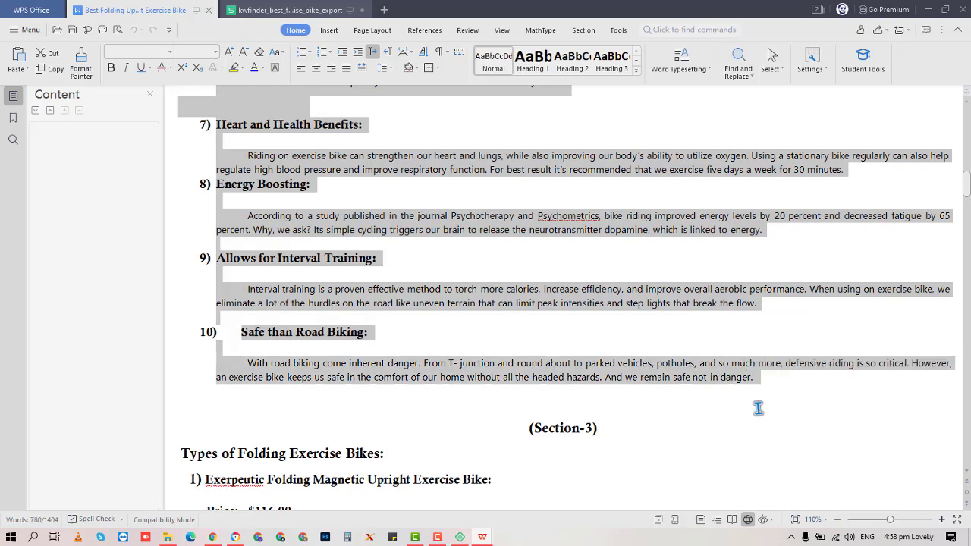
{"action": "key", "text": "alt+Tab"}
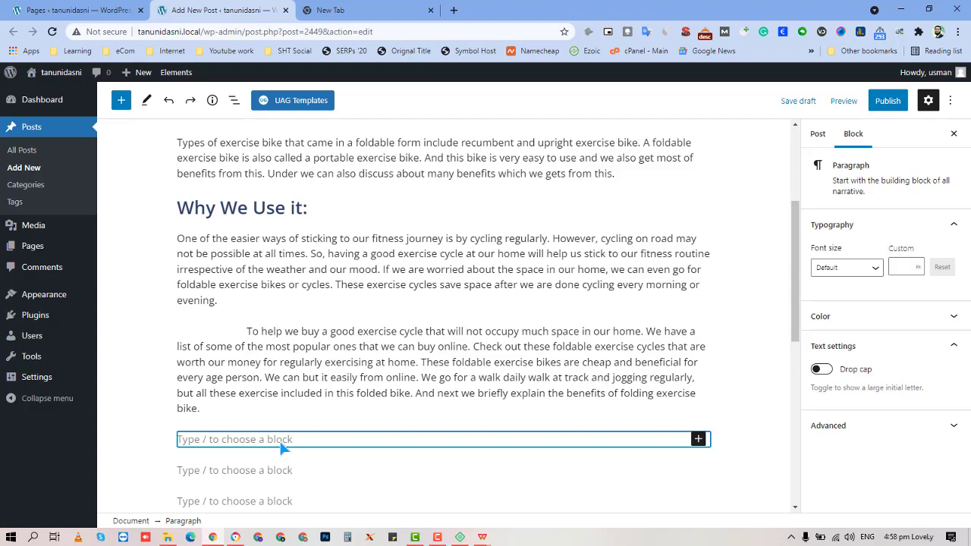
{"action": "key", "text": "ctrl+v"}
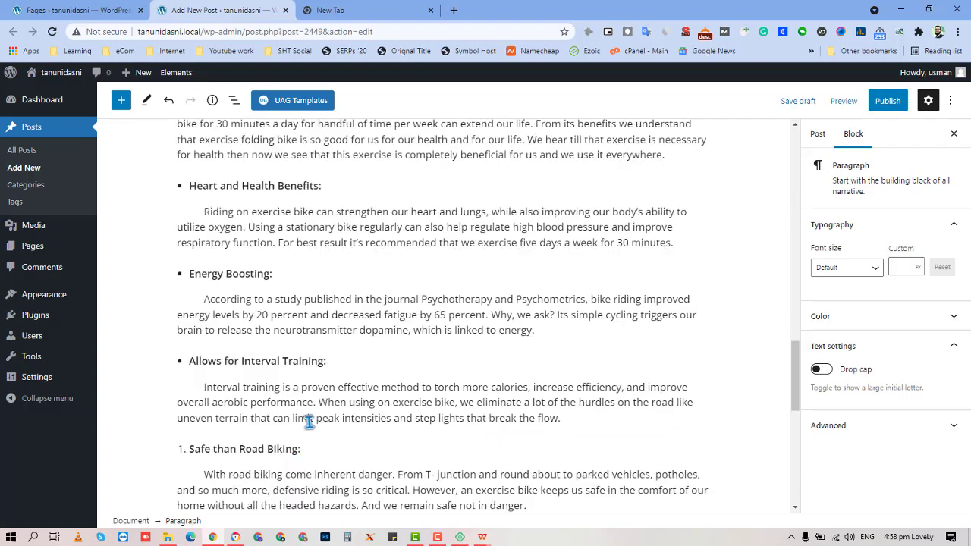
- Save the post as a draft and reload the editor page
{"action": "scroll", "coordinate": [309, 422], "scroll_direction": "up", "scroll_amount": 5}
{"action": "scroll", "coordinate": [309, 422], "scroll_direction": "up", "scroll_amount": 7}
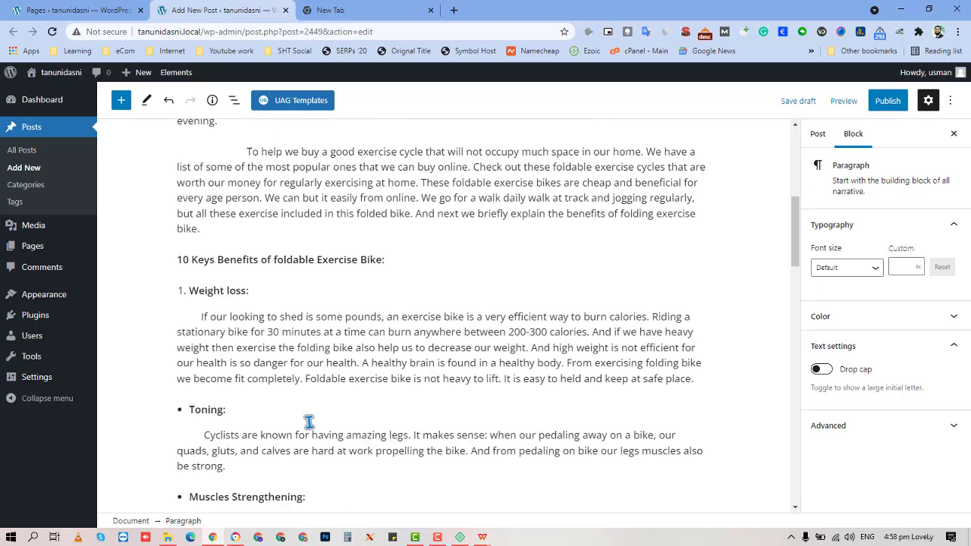
{"action": "left_click", "coordinate": [315, 353]}
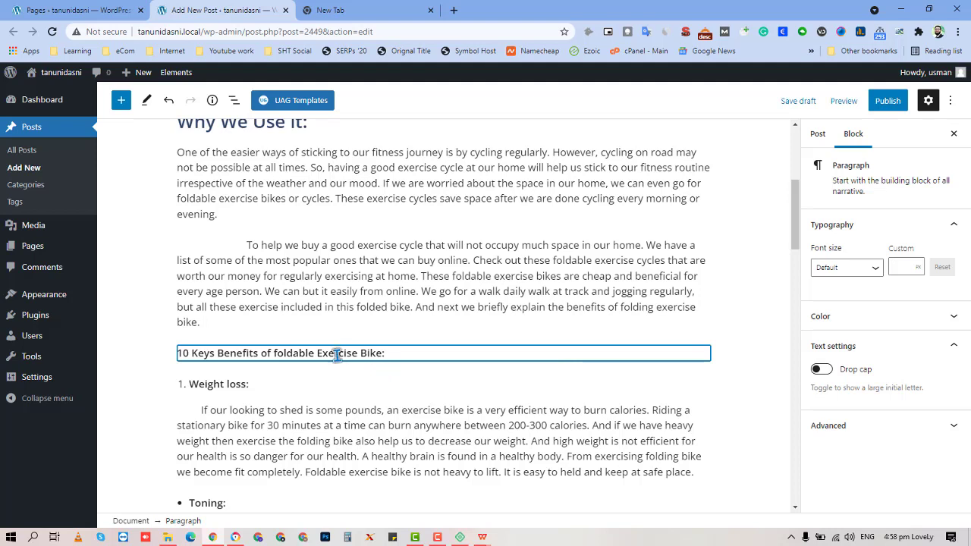
{"action": "left_click", "coordinate": [789, 101]}
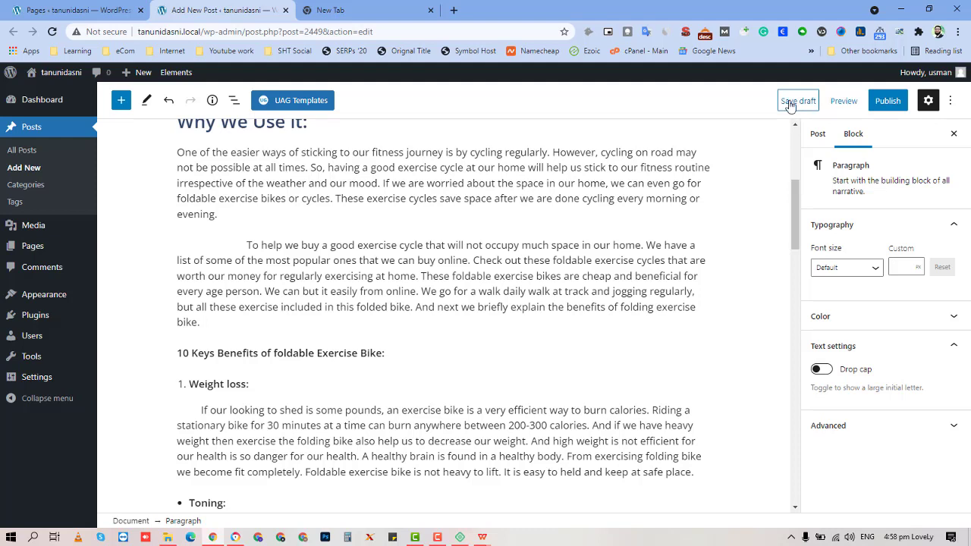
{"action": "left_click", "coordinate": [310, 352]}
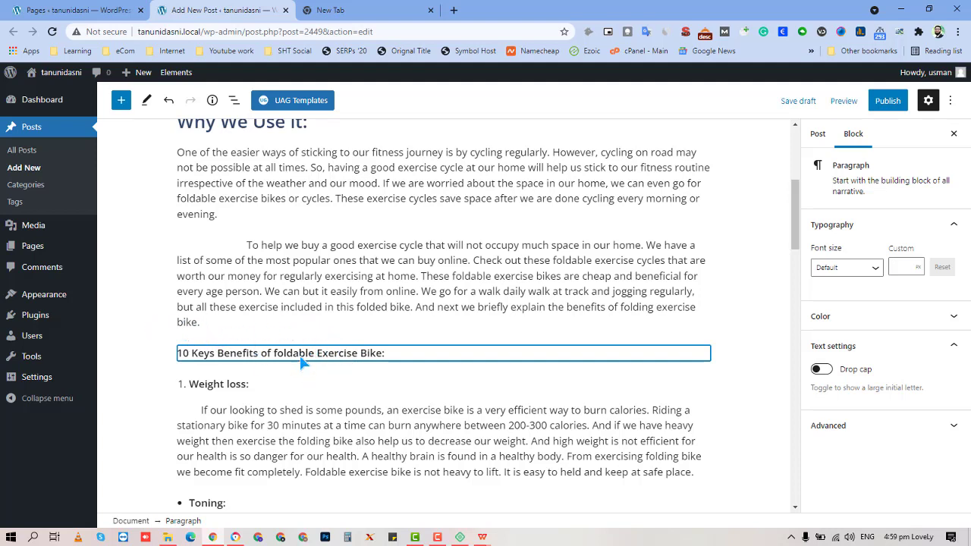
{"action": "left_click", "coordinate": [293, 388]}
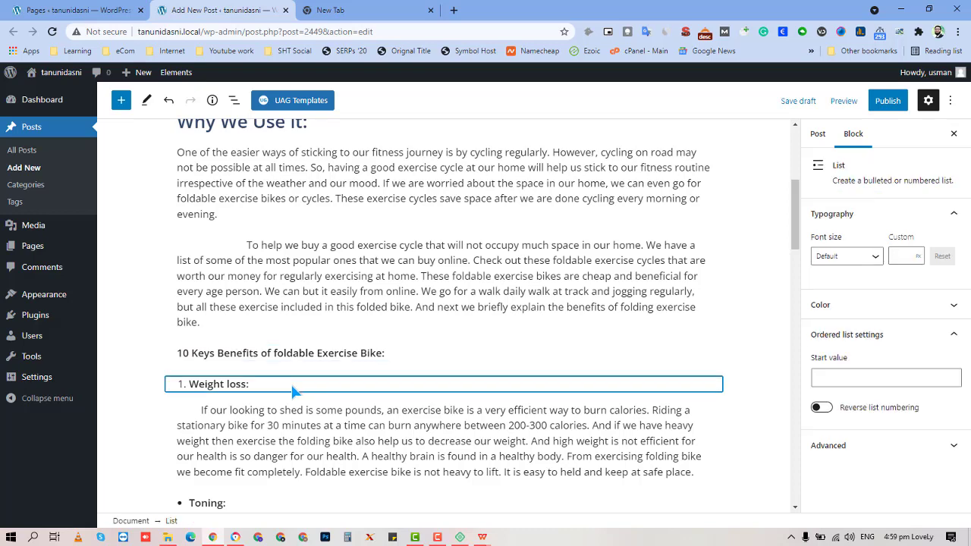
{"action": "left_click", "coordinate": [408, 352]}
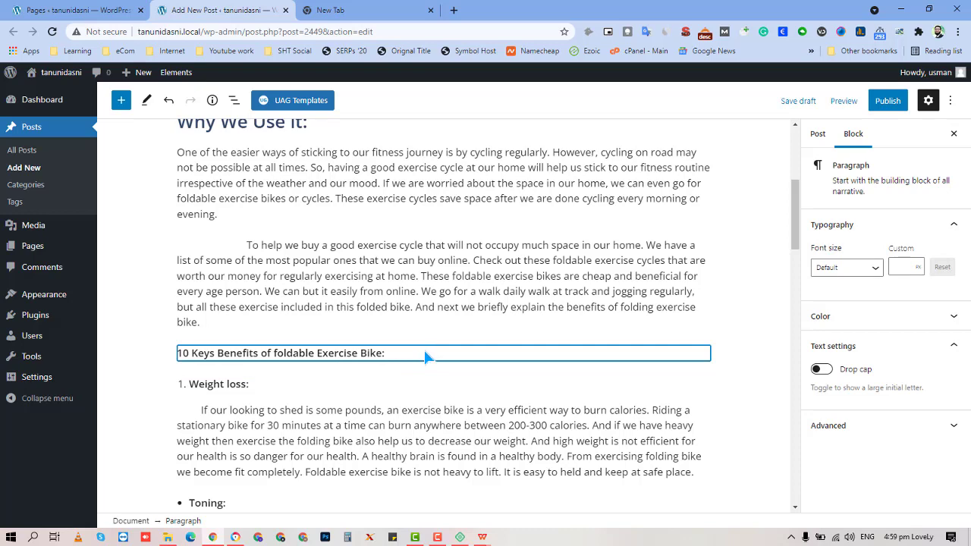
{"action": "left_click", "coordinate": [370, 393]}
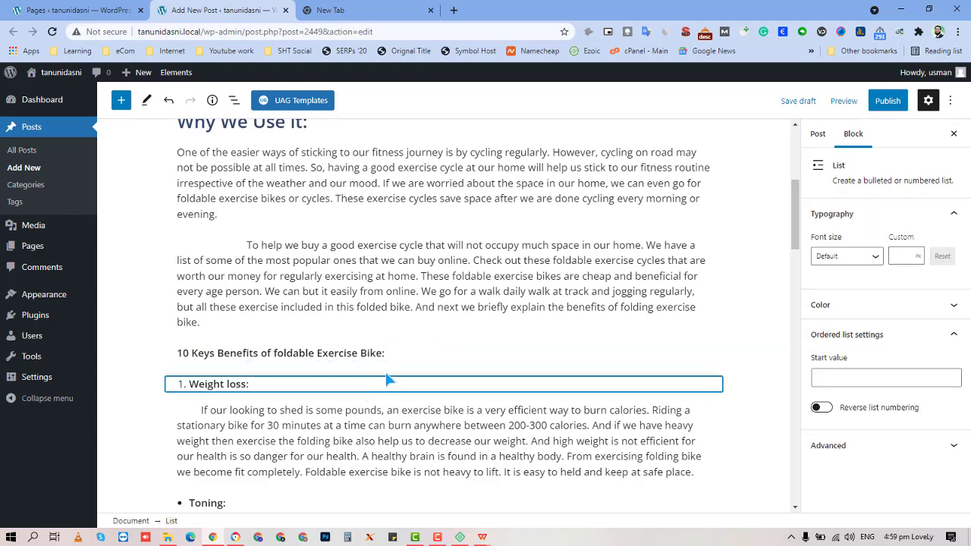
{"action": "left_click", "coordinate": [394, 361]}
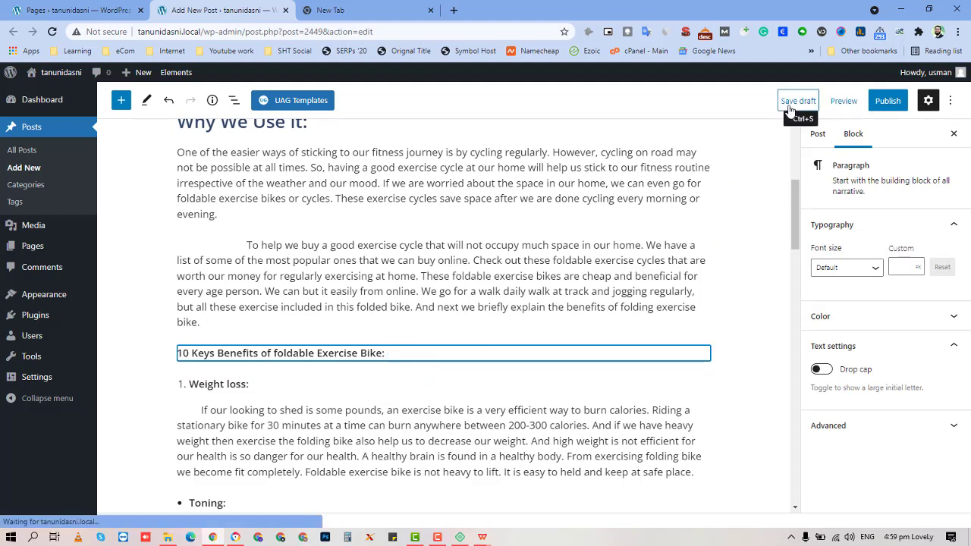
{"action": "left_click", "coordinate": [53, 32]}
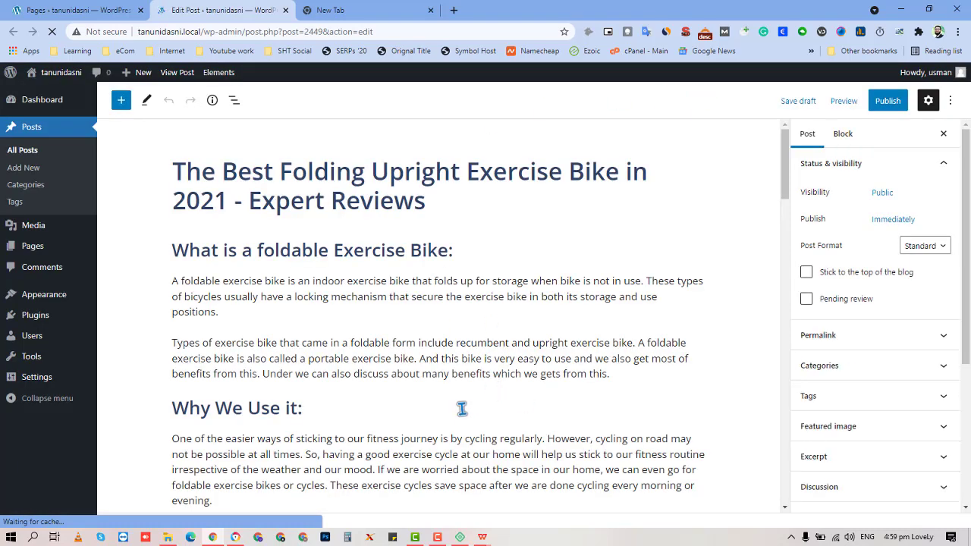
- Turn the "10 Keys Benefits of foldable Exercise Bike:" paragraph into an H2 heading
{"action": "scroll", "coordinate": [461, 409], "scroll_direction": "down", "scroll_amount": 3}
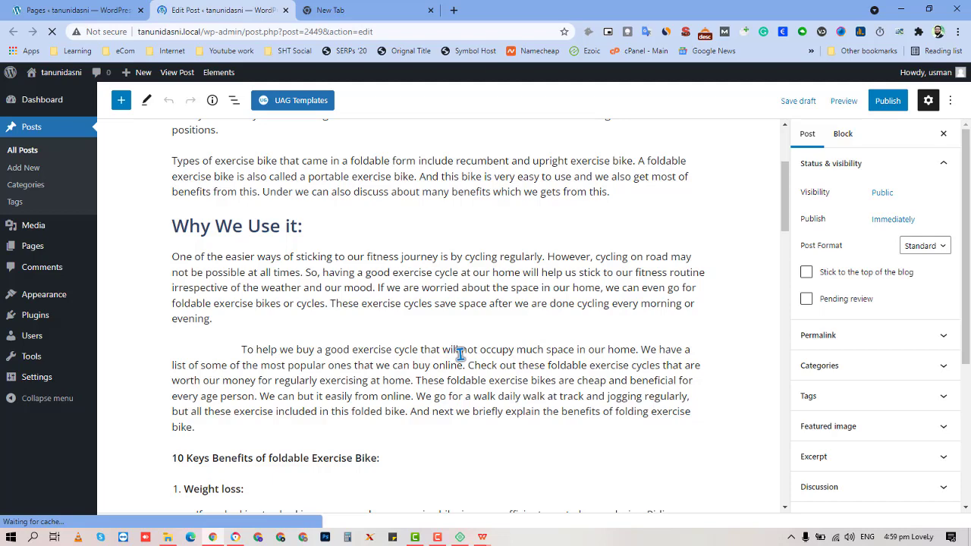
{"action": "scroll", "coordinate": [459, 353], "scroll_direction": "down", "scroll_amount": 2}
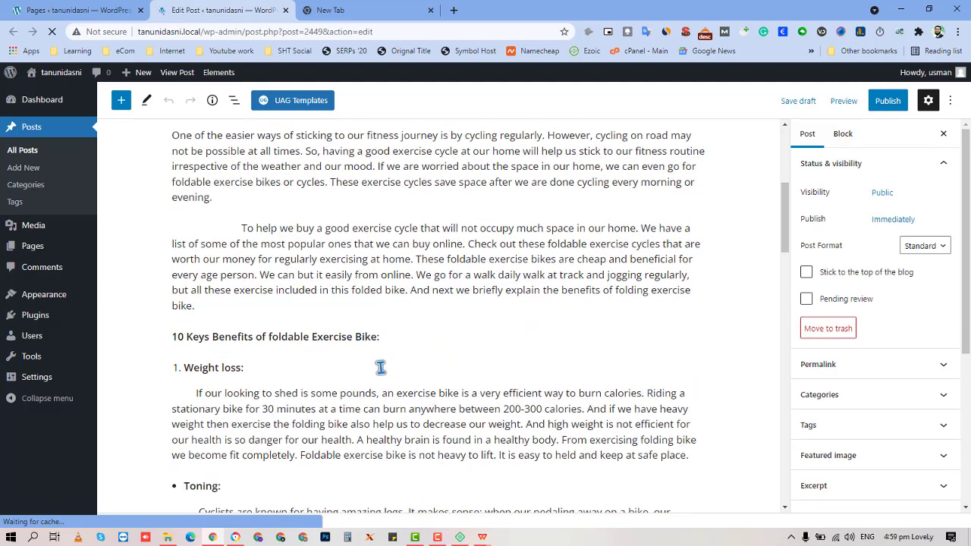
{"action": "triple_click", "coordinate": [487, 360]}
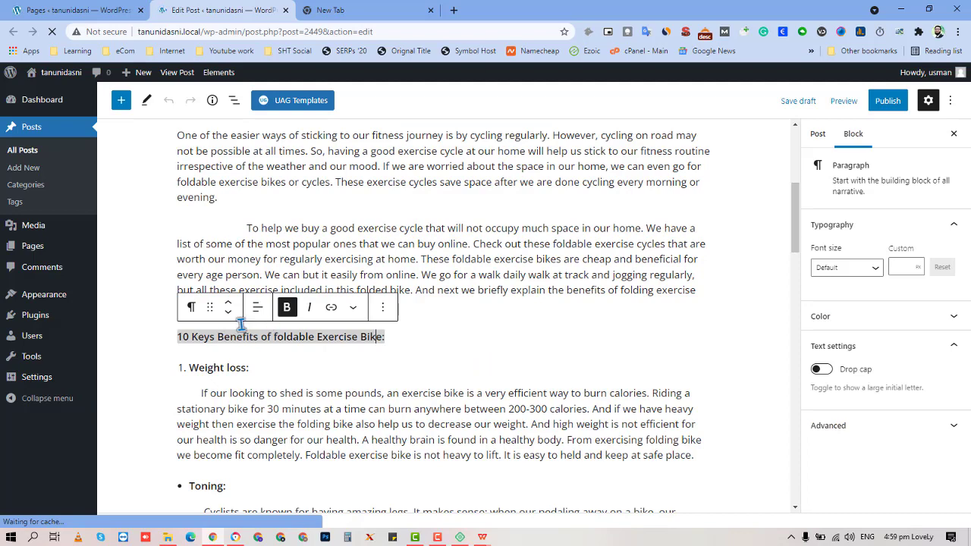
{"action": "left_click", "coordinate": [192, 307]}
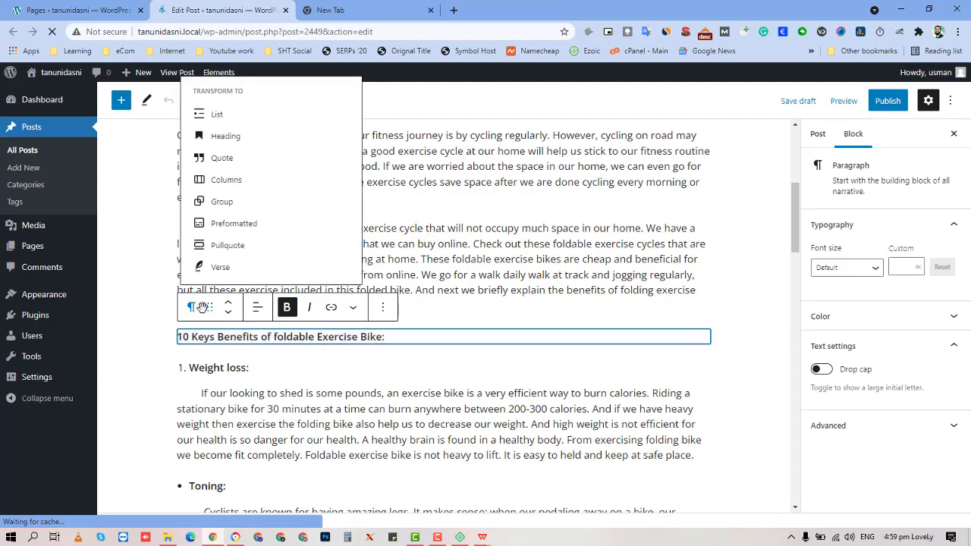
{"action": "left_click", "coordinate": [246, 139]}
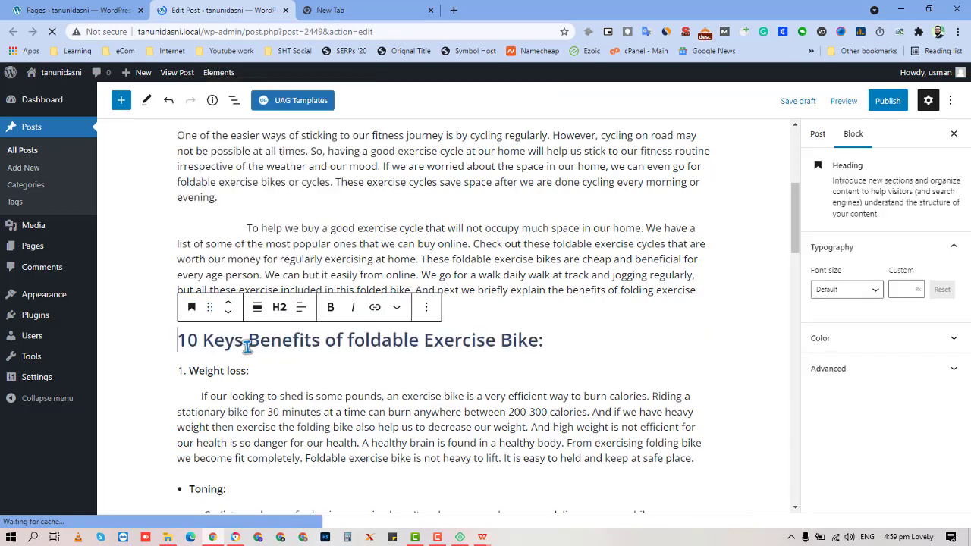
- Turn the numbered "Weight loss:" list item into an H3 heading
{"action": "left_click_drag", "start_coordinate": [247, 373], "coordinate": [189, 371]}
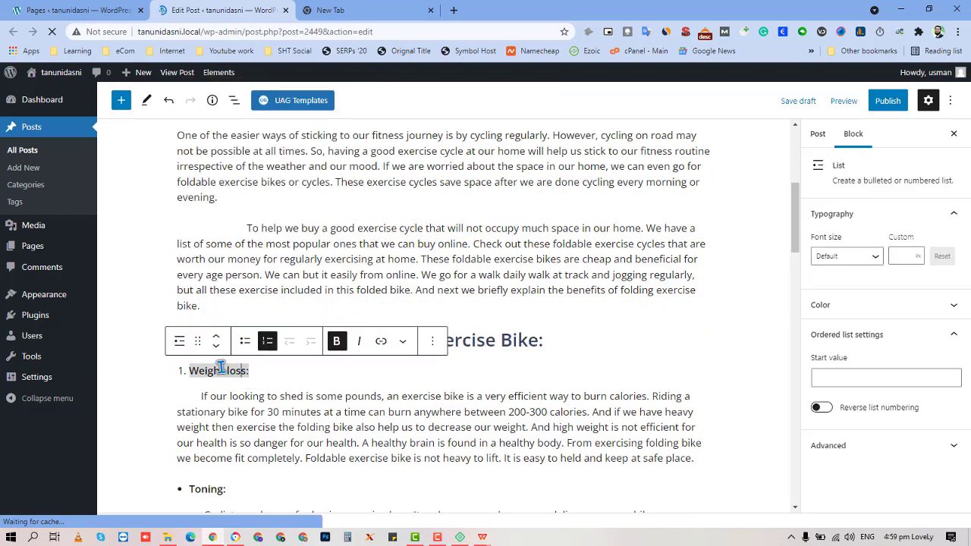
{"action": "left_click", "coordinate": [179, 343]}
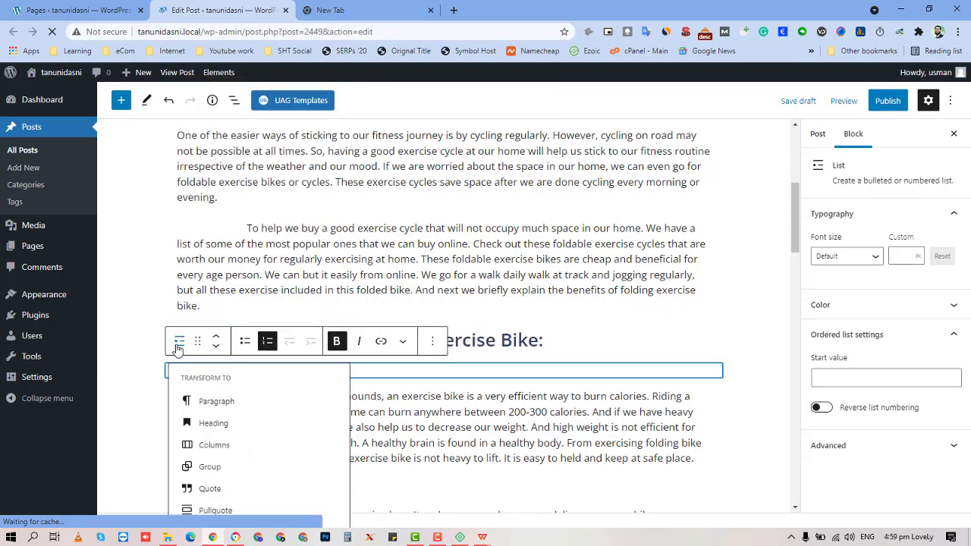
{"action": "left_click", "coordinate": [215, 427]}
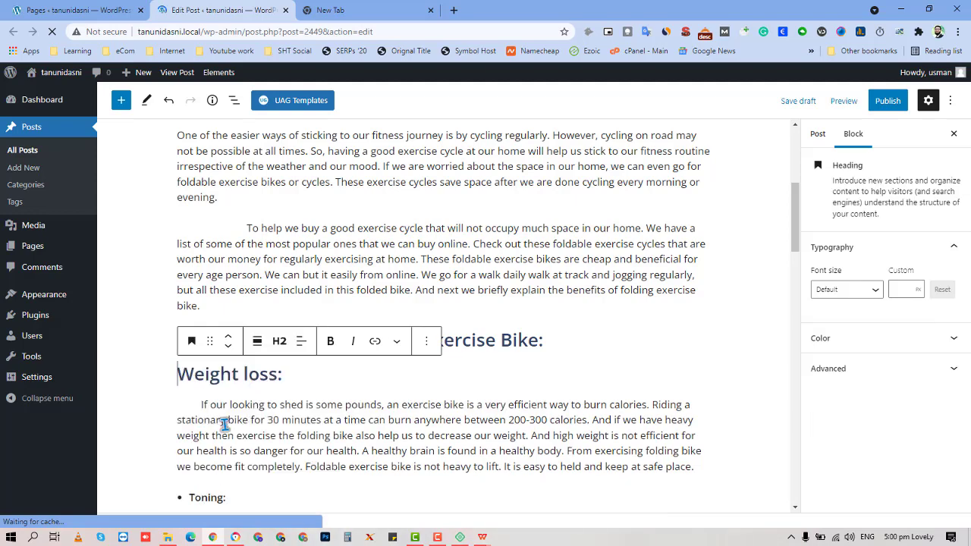
{"action": "left_click", "coordinate": [279, 341]}
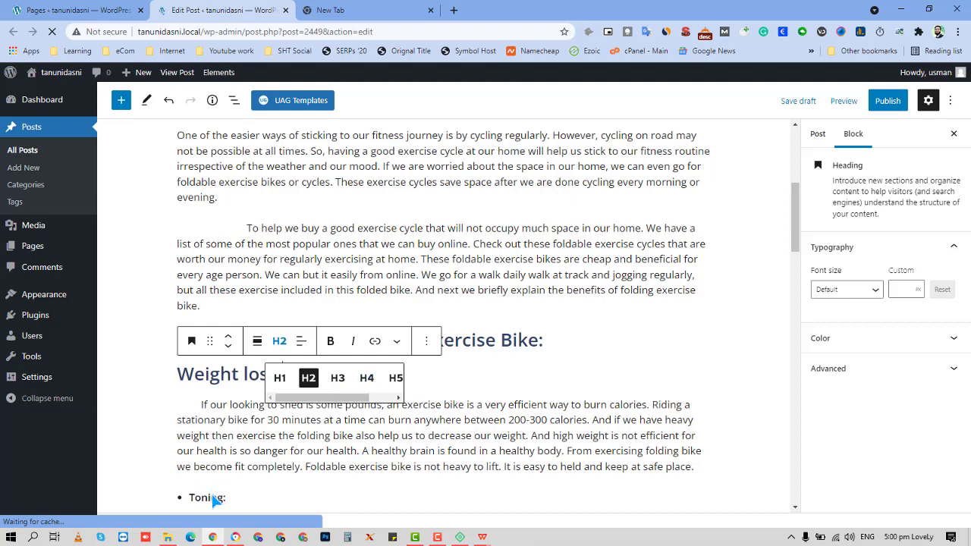
{"action": "left_click", "coordinate": [338, 378]}
- Turn the bulleted "Toning:" item into an H3 heading and check the post's heading structure in the document outline
{"action": "left_click", "coordinate": [232, 490]}
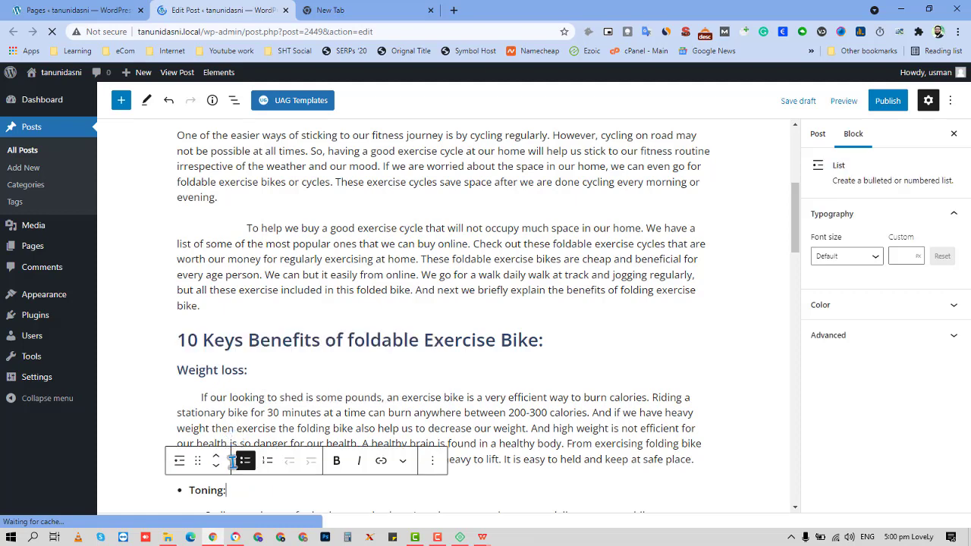
{"action": "left_click", "coordinate": [189, 468]}
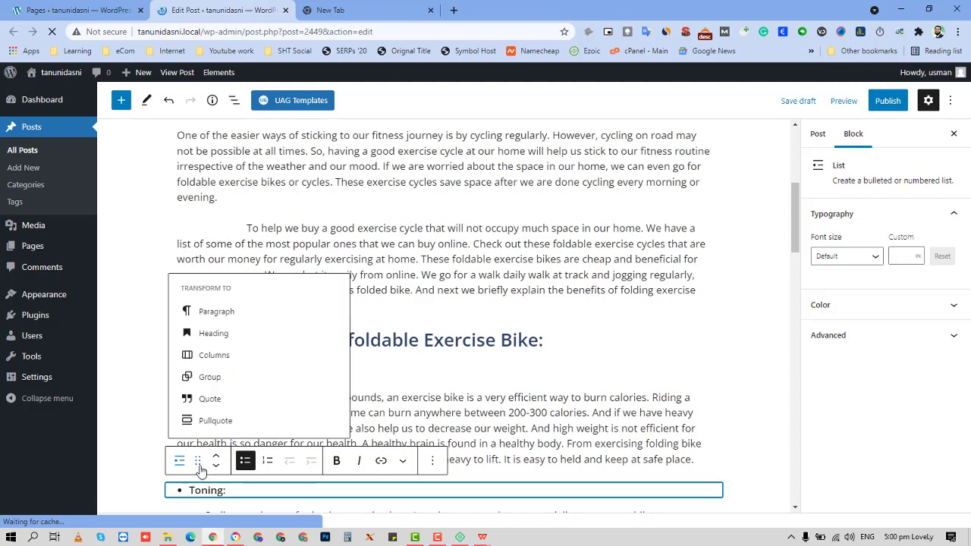
{"action": "left_click", "coordinate": [217, 334]}
{"action": "left_click", "coordinate": [280, 464]}
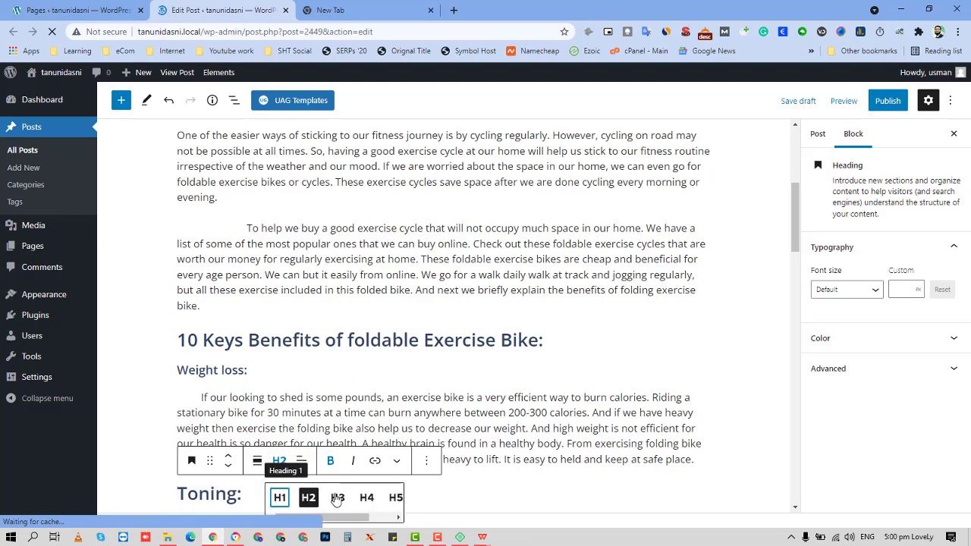
{"action": "left_click", "coordinate": [337, 497]}
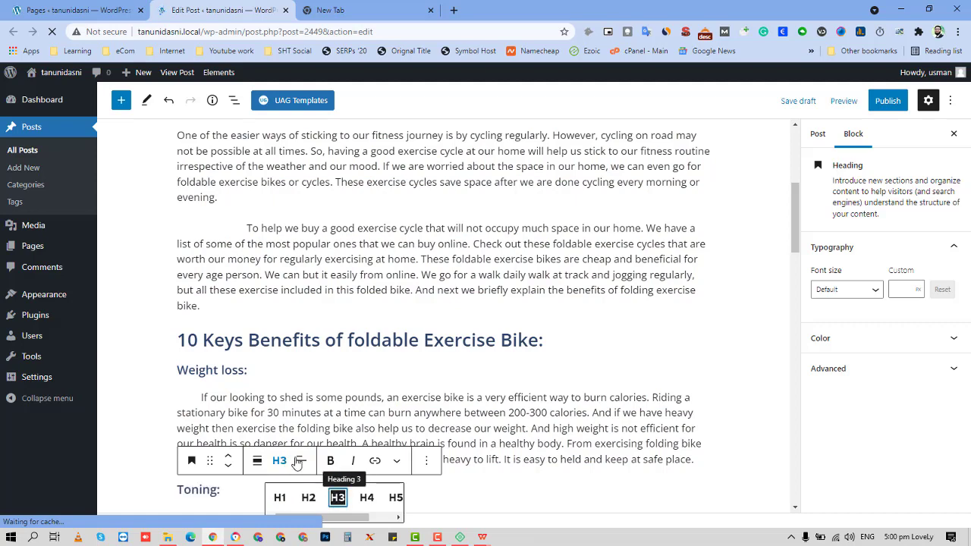
{"action": "left_click", "coordinate": [214, 101]}
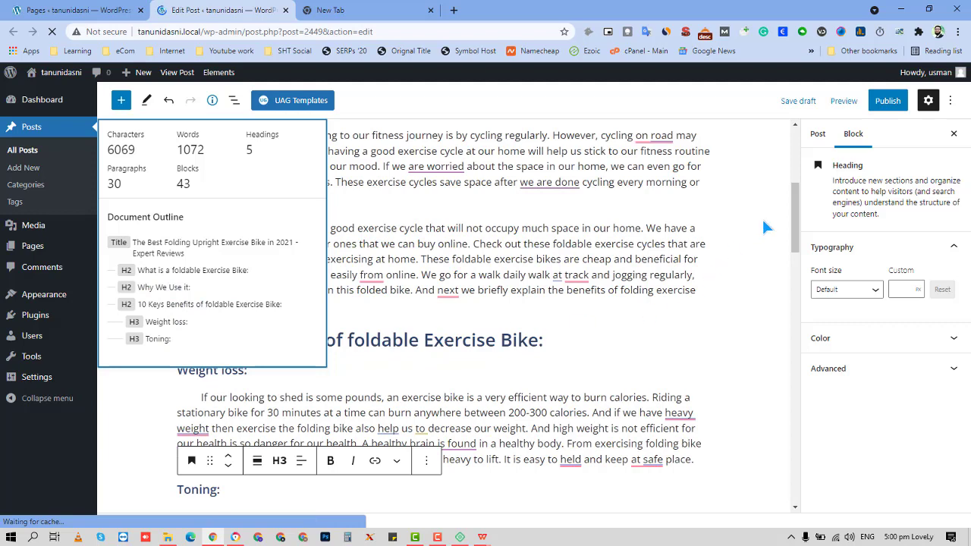
- Switch to the WPS article and copy the Exerpeutic Folding Magnetic Upright Exercise Bike entry, from its title through the folded size bullet
{"action": "scroll", "coordinate": [794, 258], "scroll_direction": "down", "scroll_amount": 1}
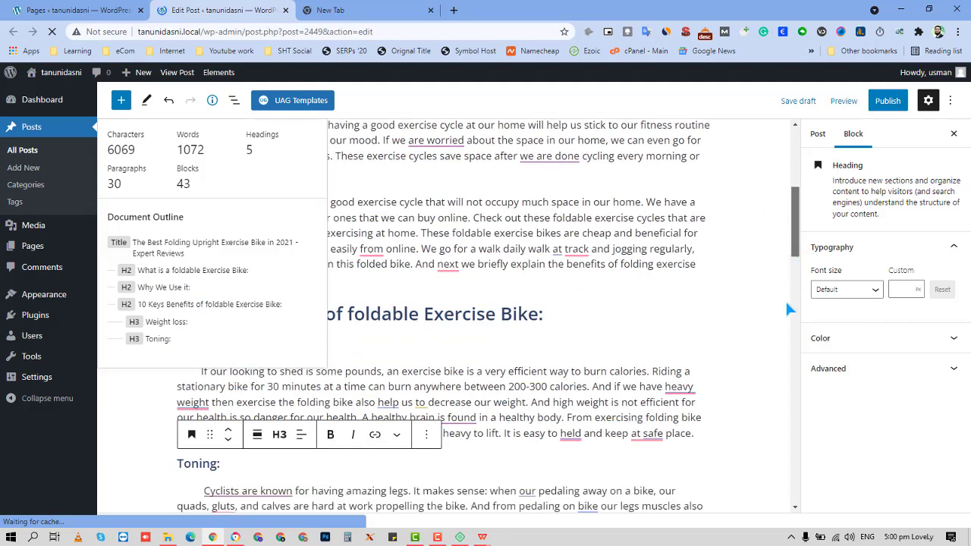
{"action": "scroll", "coordinate": [751, 334], "scroll_direction": "down", "scroll_amount": 3}
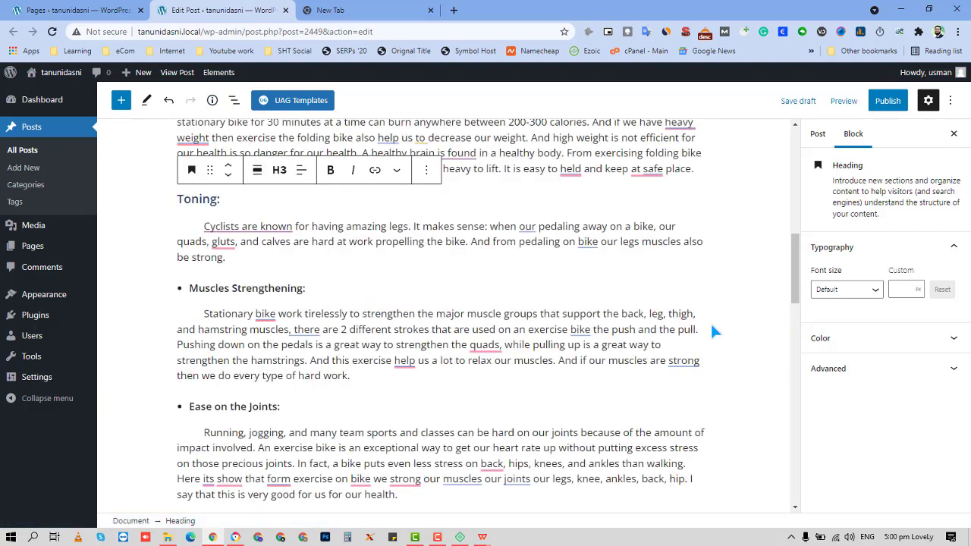
{"action": "scroll", "coordinate": [714, 331], "scroll_direction": "down", "scroll_amount": 10}
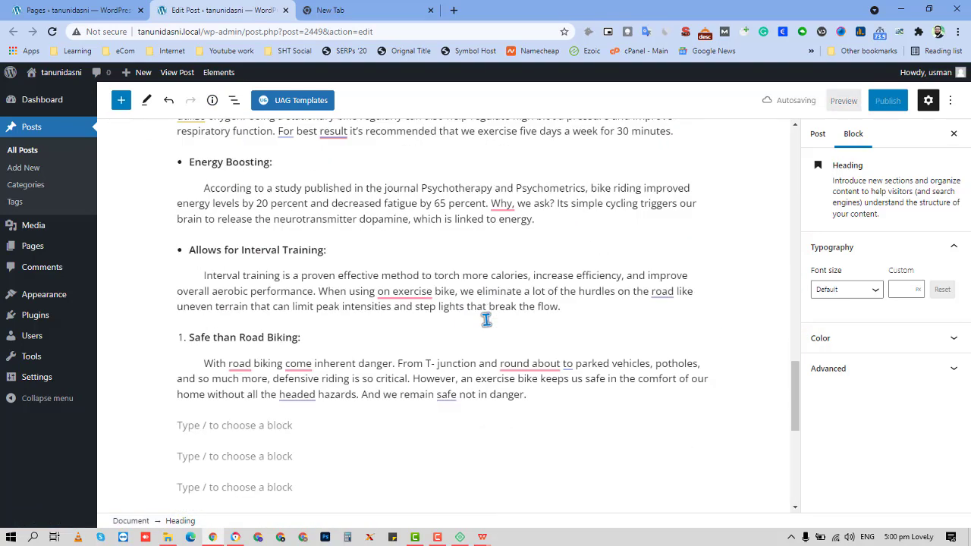
{"action": "scroll", "coordinate": [485, 319], "scroll_direction": "down", "scroll_amount": 3}
{"action": "scroll", "coordinate": [278, 190], "scroll_direction": "up", "scroll_amount": 1}
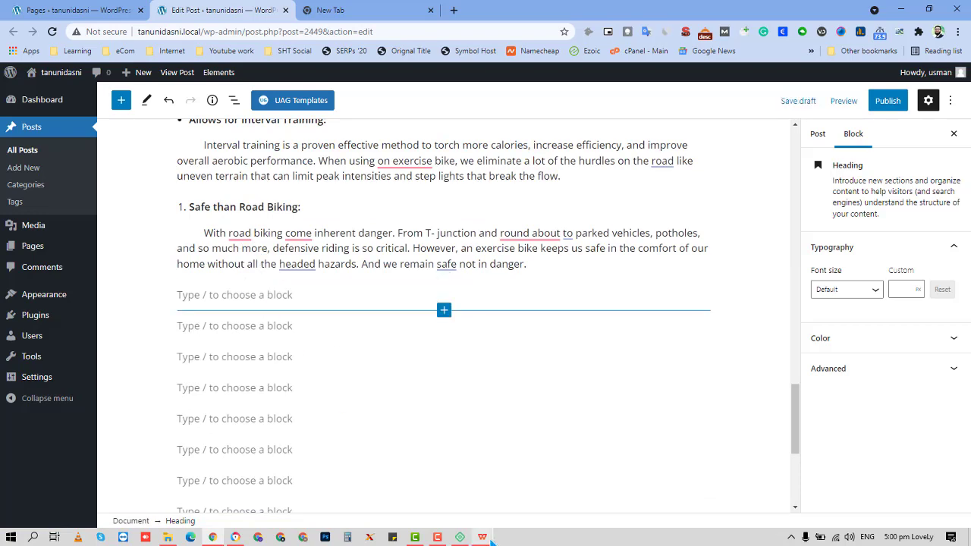
{"action": "mouse_move", "coordinate": [486, 539]}
{"action": "left_click", "coordinate": [373, 454]}
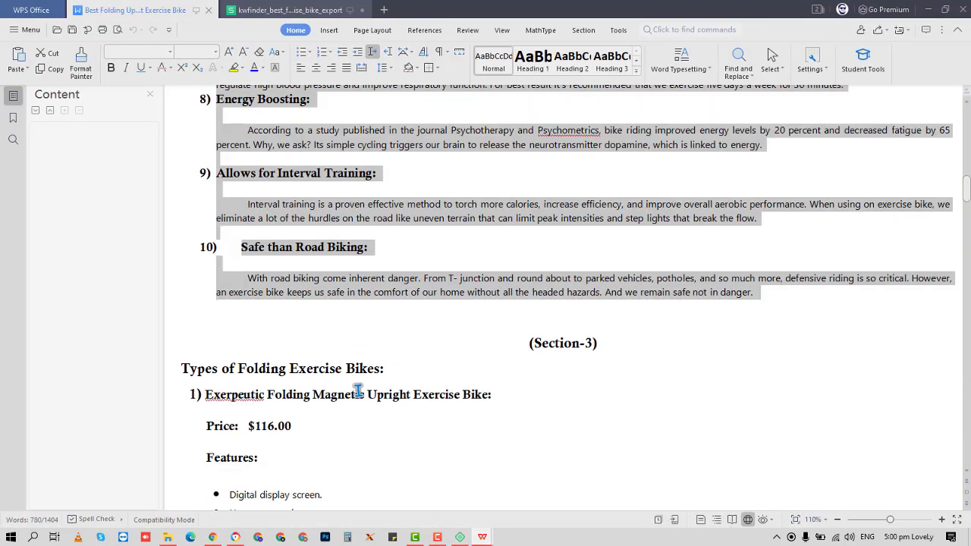
{"action": "scroll", "coordinate": [358, 391], "scroll_direction": "down", "scroll_amount": 2}
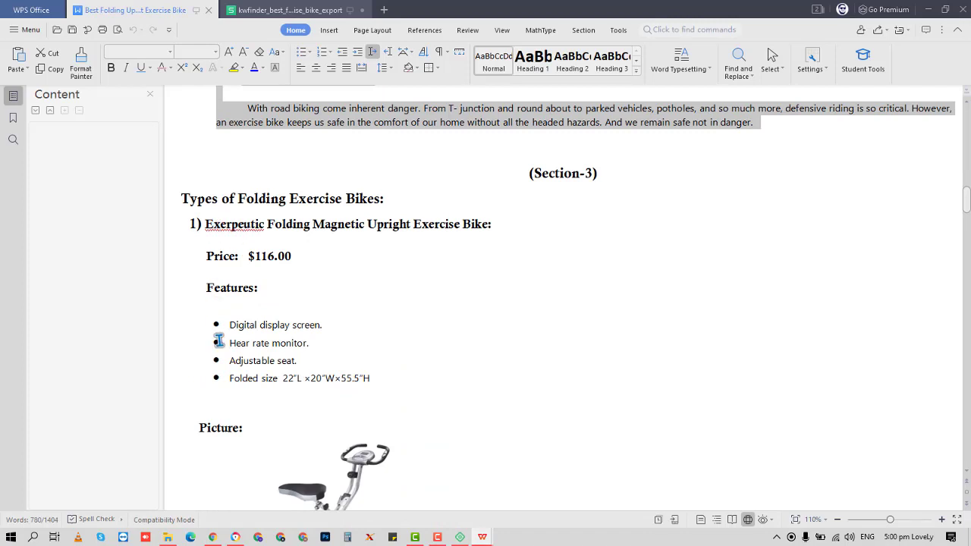
{"action": "scroll", "coordinate": [227, 342], "scroll_direction": "down", "scroll_amount": 2}
{"action": "scroll", "coordinate": [236, 353], "scroll_direction": "up", "scroll_amount": 3}
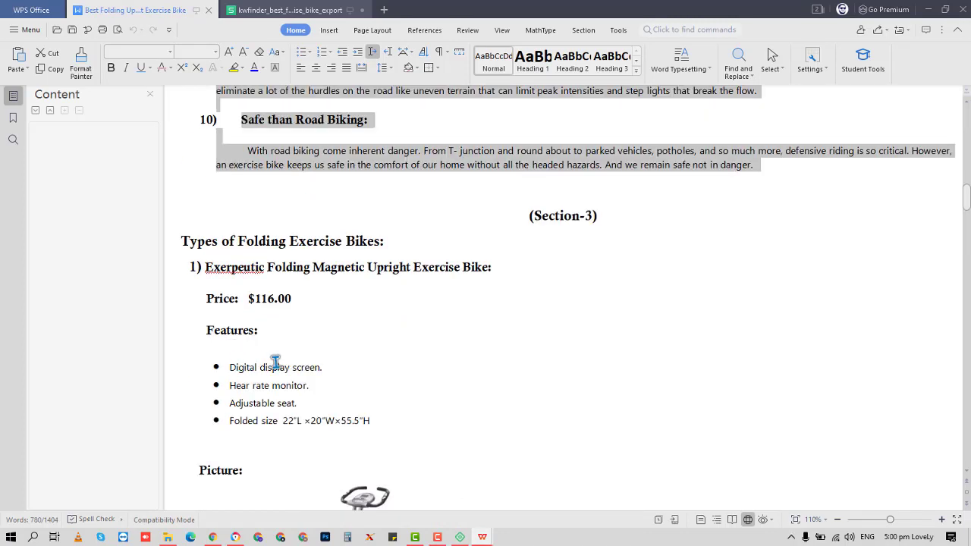
{"action": "scroll", "coordinate": [245, 410], "scroll_direction": "down", "scroll_amount": 1}
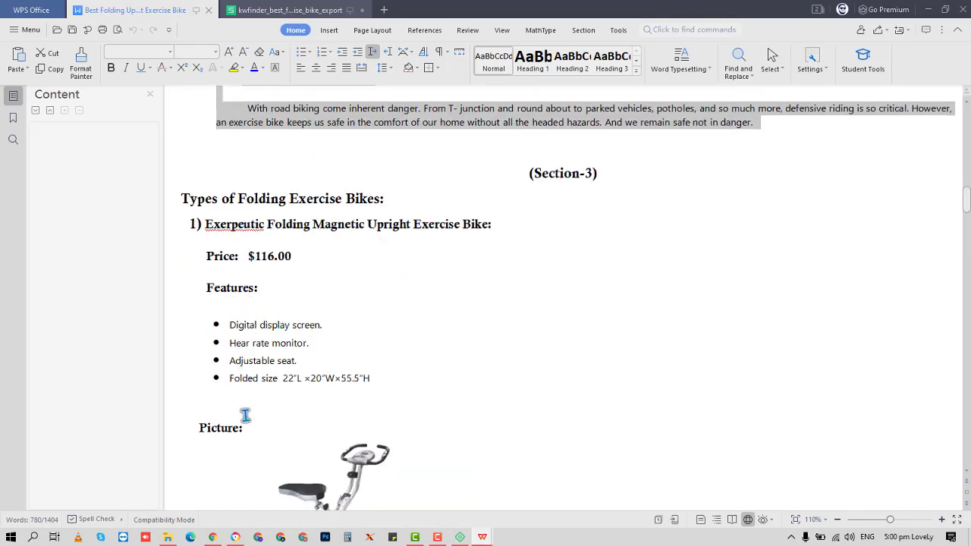
{"action": "scroll", "coordinate": [245, 415], "scroll_direction": "down", "scroll_amount": 1}
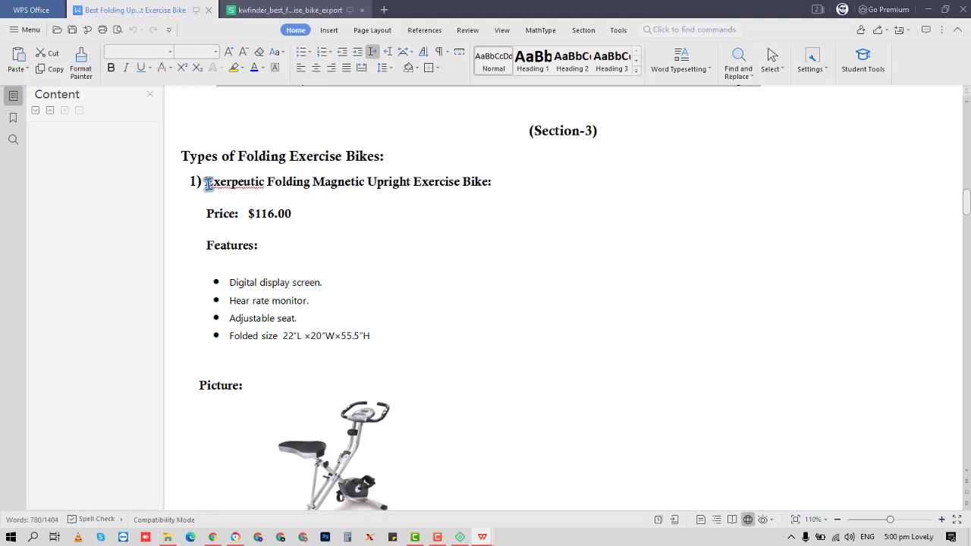
{"action": "left_click_drag", "start_coordinate": [207, 183], "coordinate": [375, 341]}
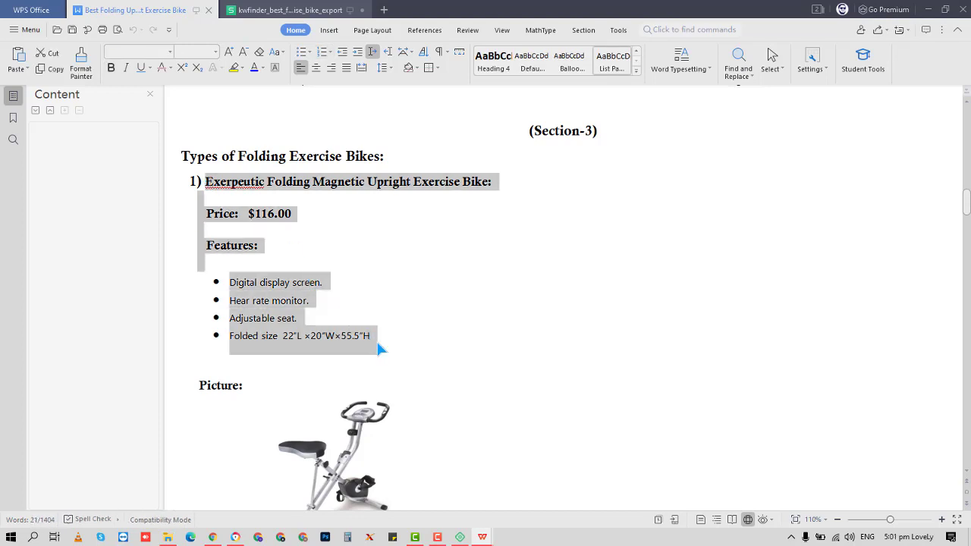
- Return to the post in Chrome and paste the Exerpeutic bike entry into the first empty block below the "Safe than Road Biking" paragraph
{"action": "key", "text": "alt+Tab"}
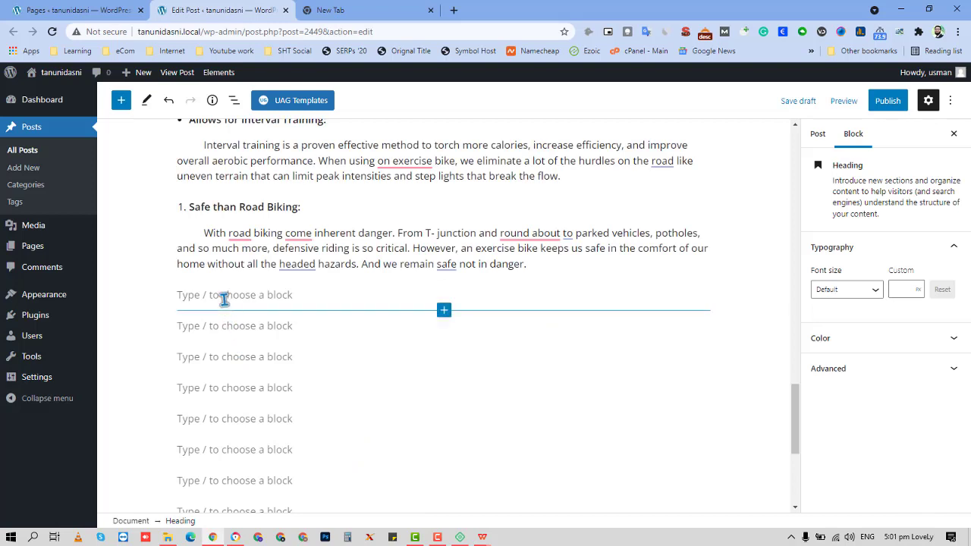
{"action": "left_click", "coordinate": [294, 304]}
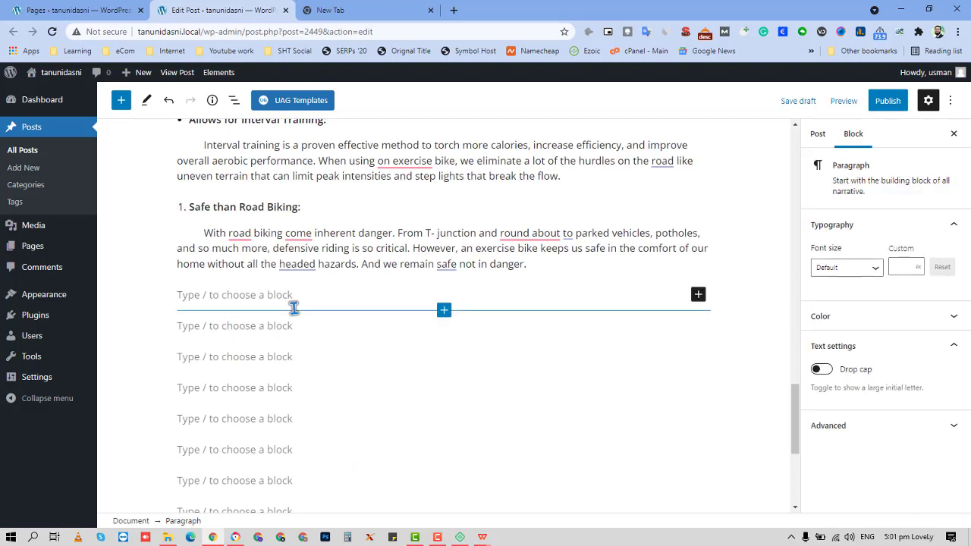
{"action": "type", "text": "Exerpeutic Folding Magnetic Upright Exercise Bike: Price: $116.00 Digital display screen. Hear rate monitor. Adjustable seat. Folded size 22″L ×20″W×55.5″H"}
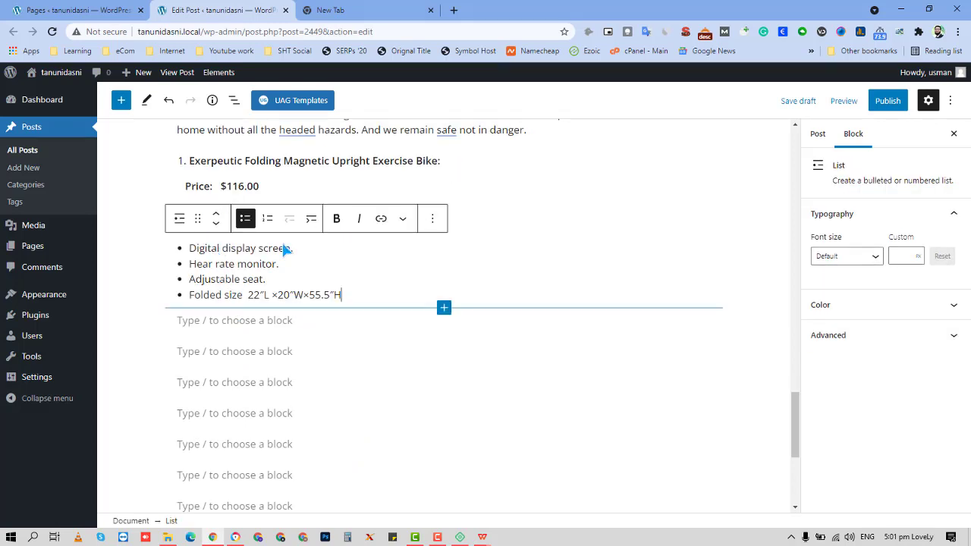
- Turn the numbered "Exerpeutic Folding Magnetic Upright Exercise Bike:" item into an H2 heading
{"action": "left_click", "coordinate": [217, 157]}
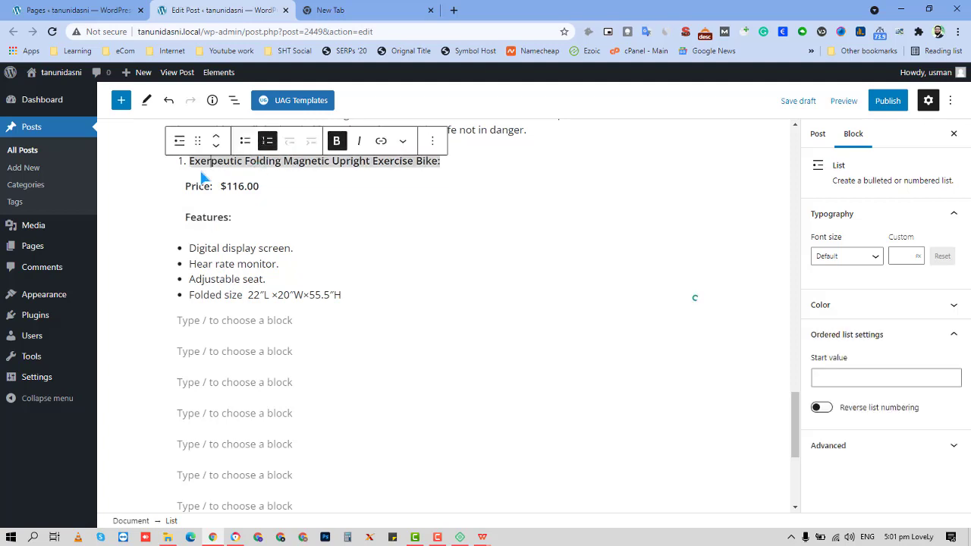
{"action": "left_click", "coordinate": [181, 141]}
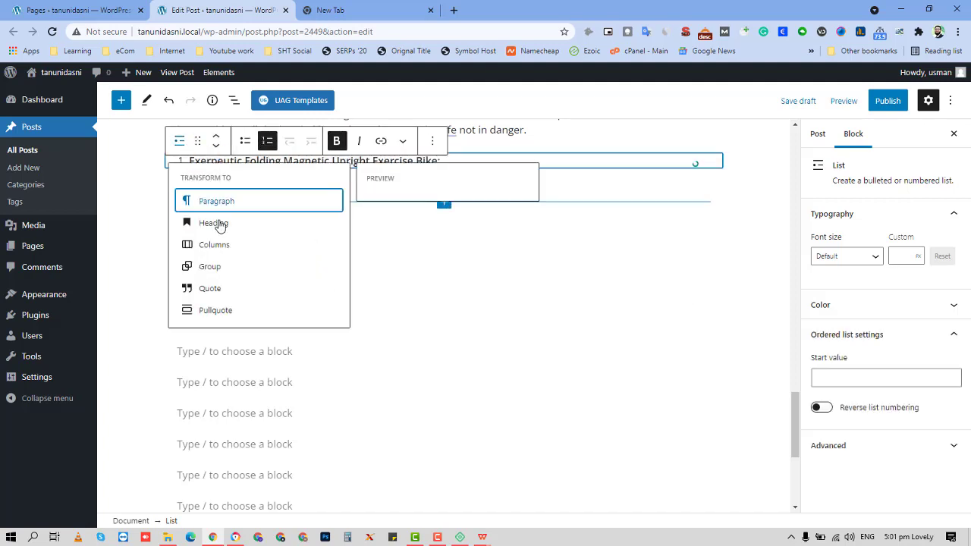
{"action": "left_click", "coordinate": [215, 225]}
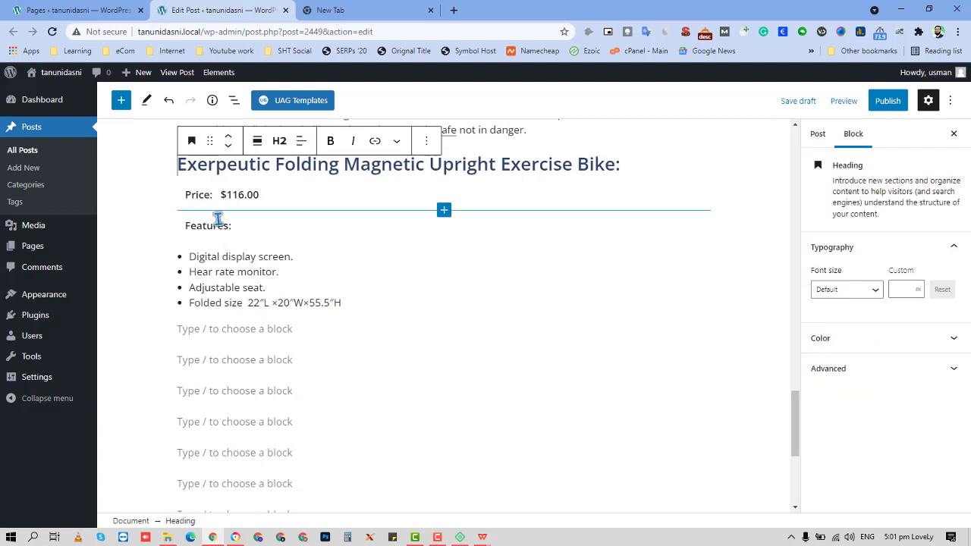
{"action": "left_click", "coordinate": [277, 145]}
{"action": "left_click", "coordinate": [282, 225]}
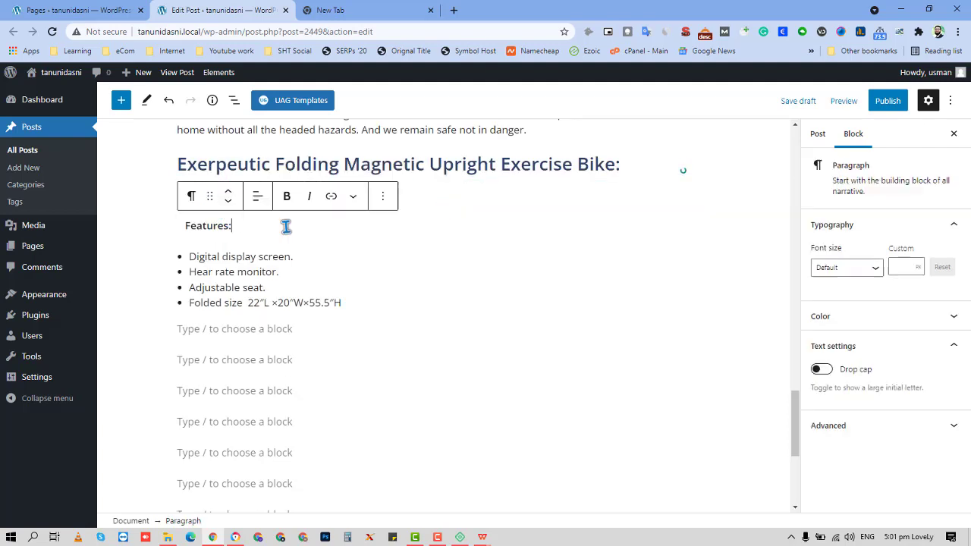
{"action": "left_click", "coordinate": [433, 199]}
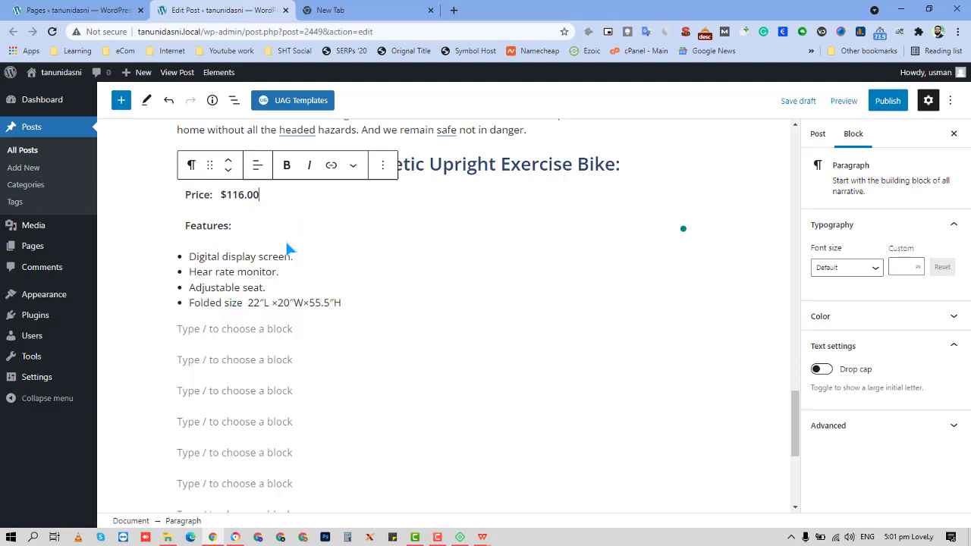
{"action": "left_click", "coordinate": [240, 228]}
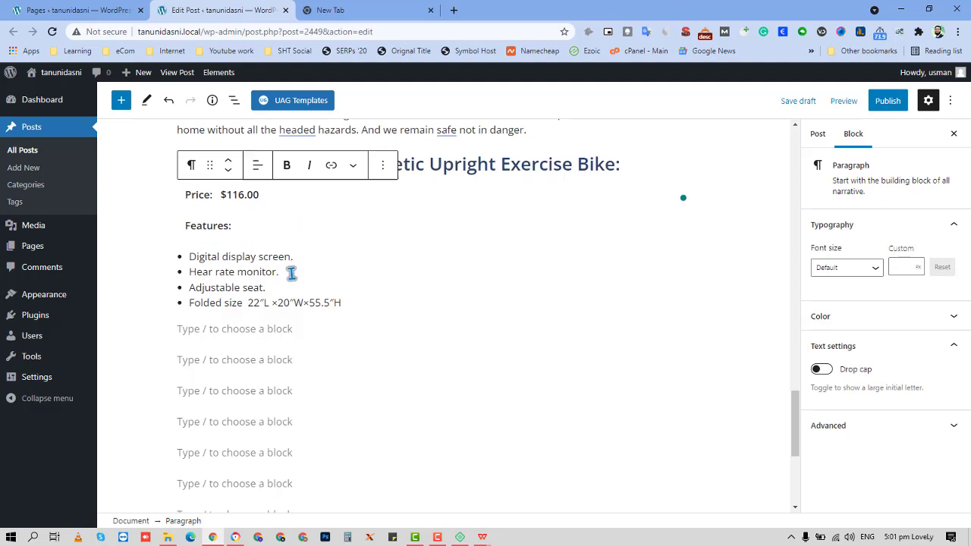
- Copy the Exerpeutic bike picture from the WPS article and paste it in Chrome into the empty block below the folded size bullet
{"action": "left_click", "coordinate": [318, 325]}
{"action": "key", "text": "alt+Tab"}
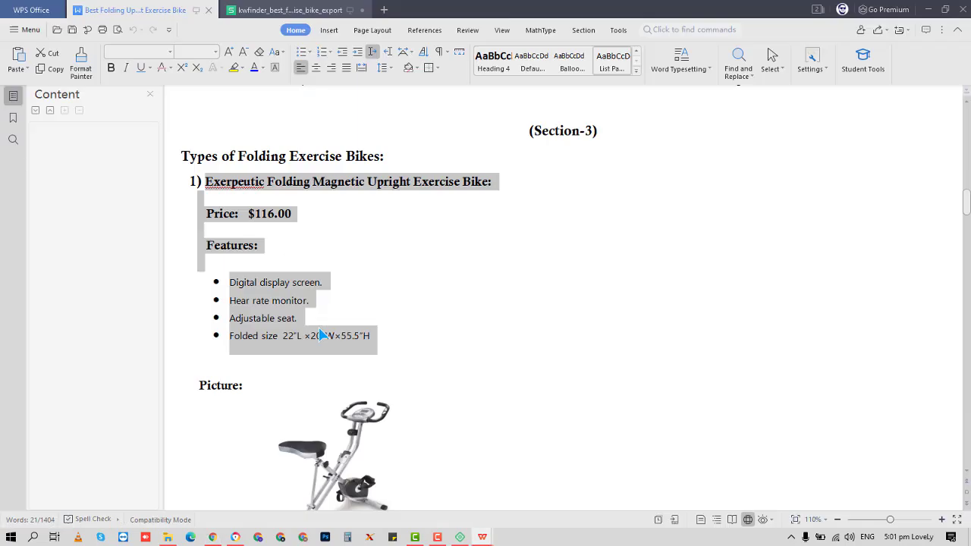
{"action": "scroll", "coordinate": [415, 348], "scroll_direction": "down", "scroll_amount": 3}
{"action": "left_click", "coordinate": [379, 297]}
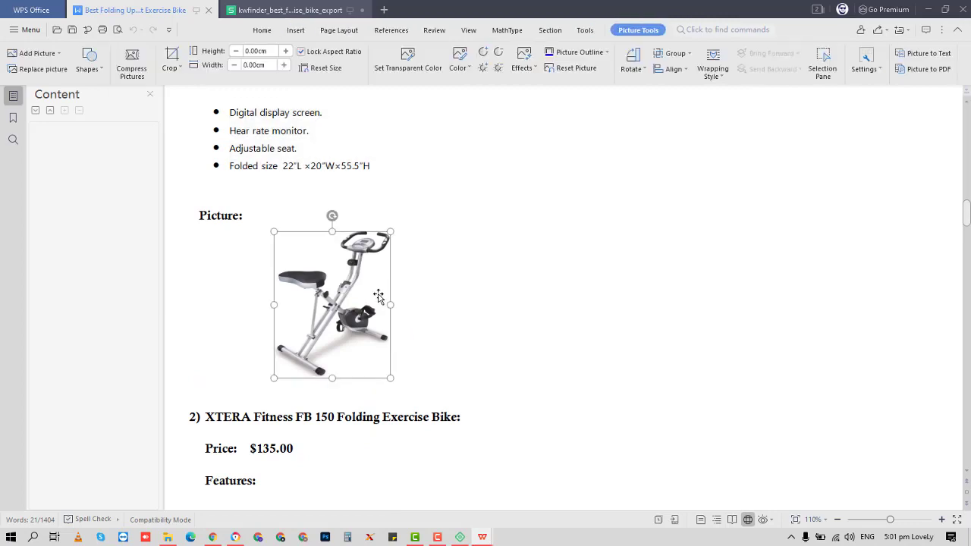
{"action": "right_click", "coordinate": [378, 296]}
{"action": "left_click", "coordinate": [420, 66]}
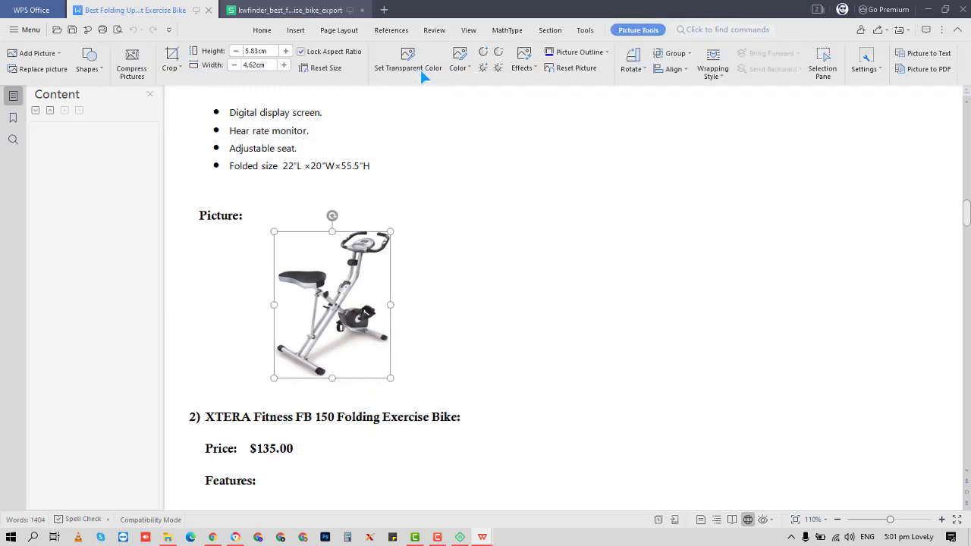
{"action": "key", "text": "alt+Tab"}
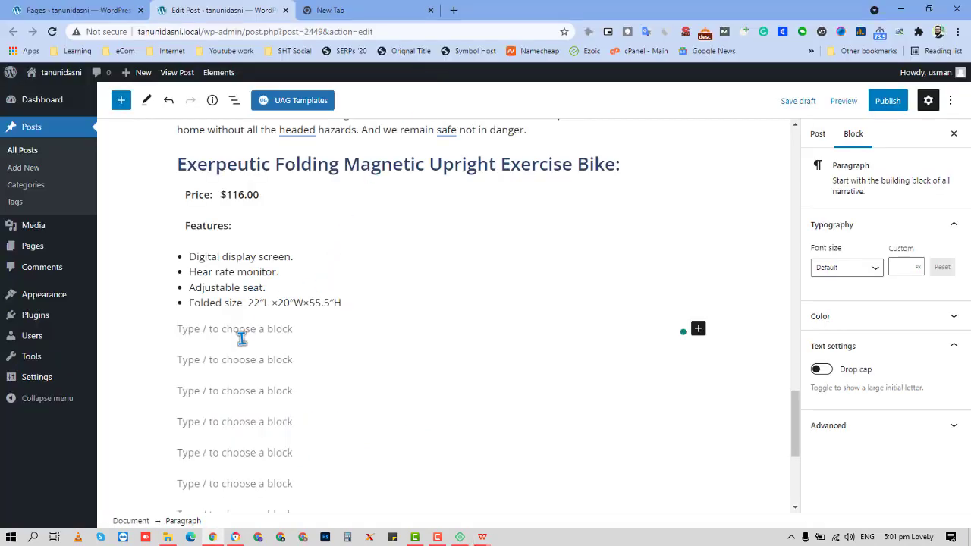
{"action": "key", "text": "ctrl+v"}
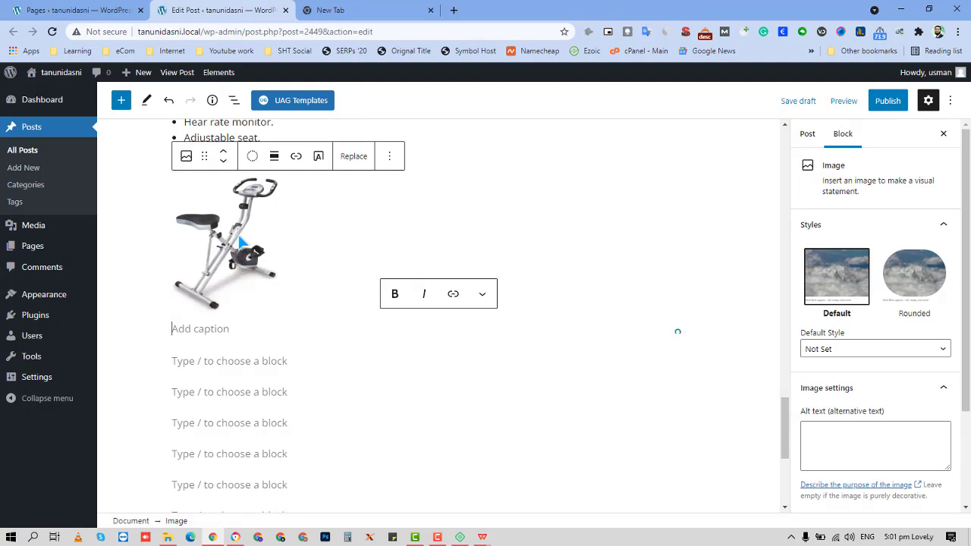
- Enlarge the pasted bike image to about 208 by 263 pixels and align it to the center
{"action": "left_click", "coordinate": [240, 241]}
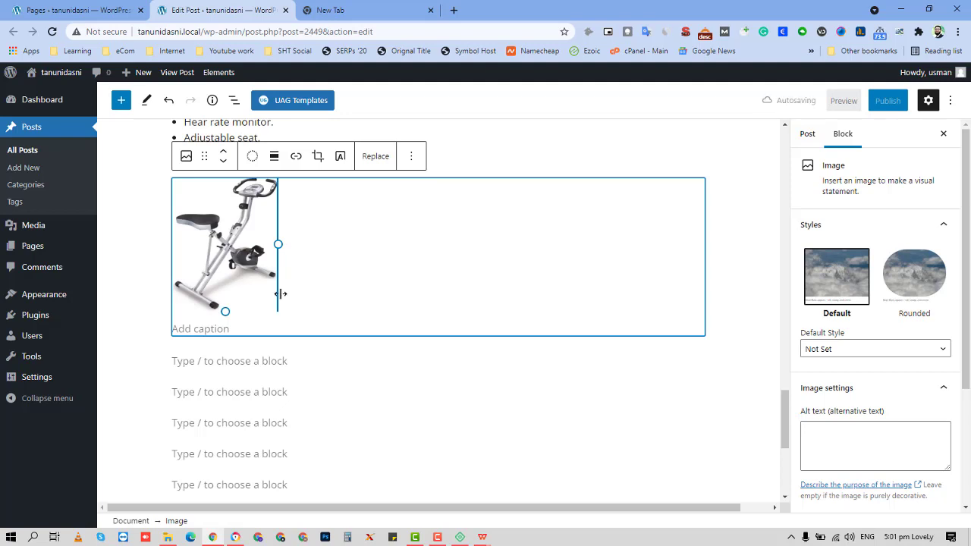
{"action": "left_click_drag", "start_coordinate": [237, 313], "coordinate": [236, 339]}
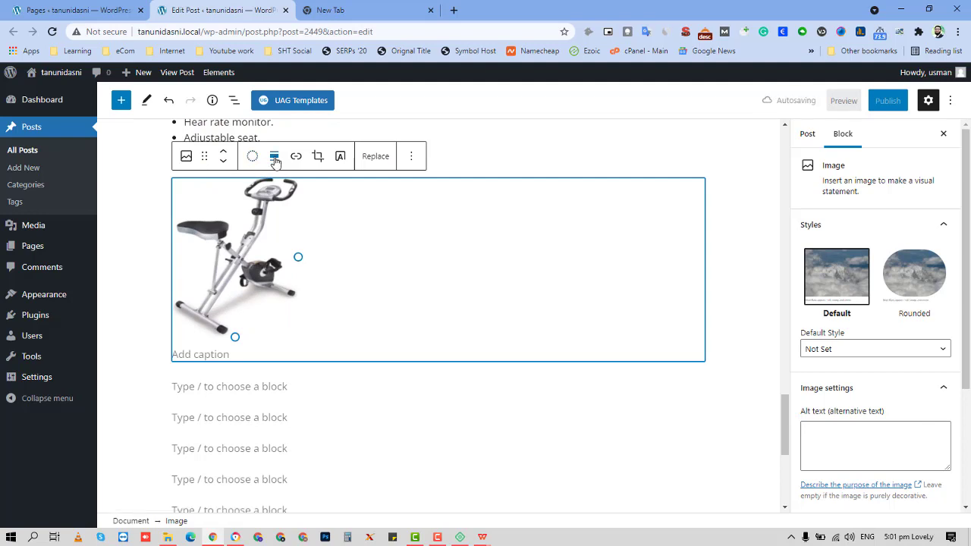
{"action": "left_click", "coordinate": [275, 157]}
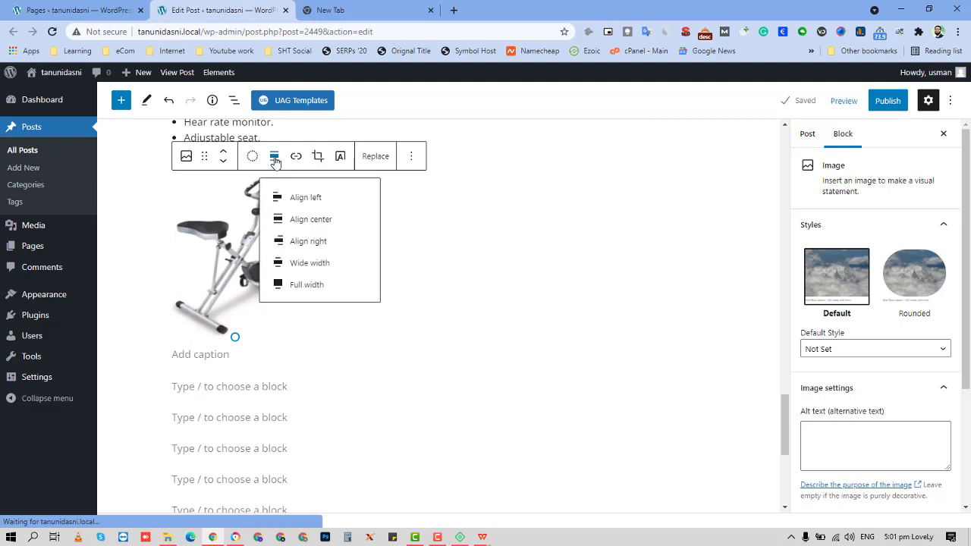
{"action": "left_click", "coordinate": [289, 220]}
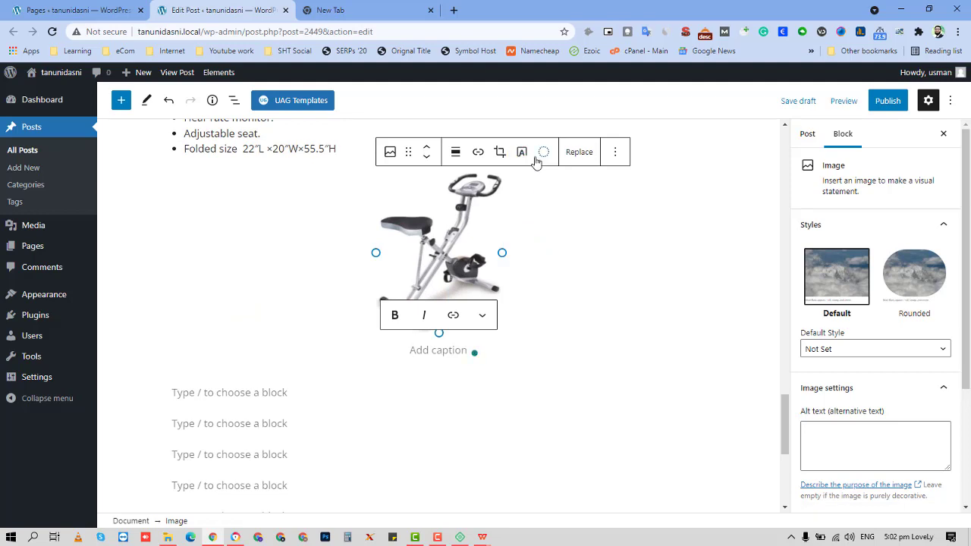
- Examine the bike image's block options, caption field, alt text and size settings
{"action": "right_click", "coordinate": [571, 156]}
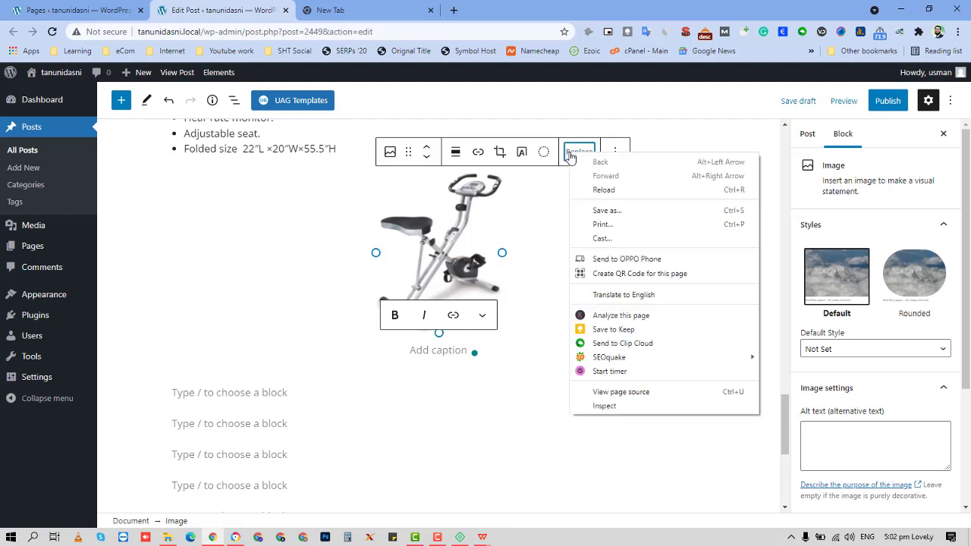
{"action": "left_click", "coordinate": [570, 155]}
{"action": "left_click", "coordinate": [571, 153]}
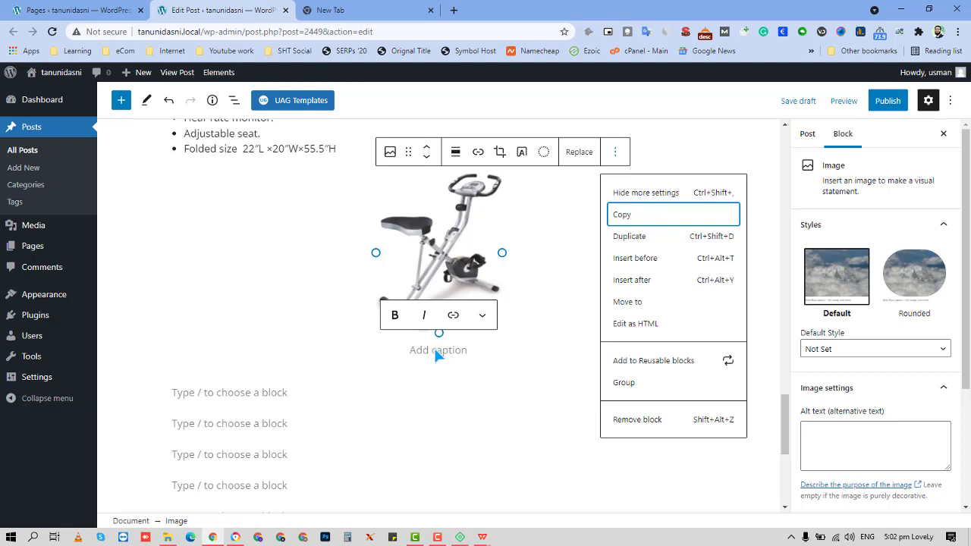
{"action": "left_click", "coordinate": [410, 390]}
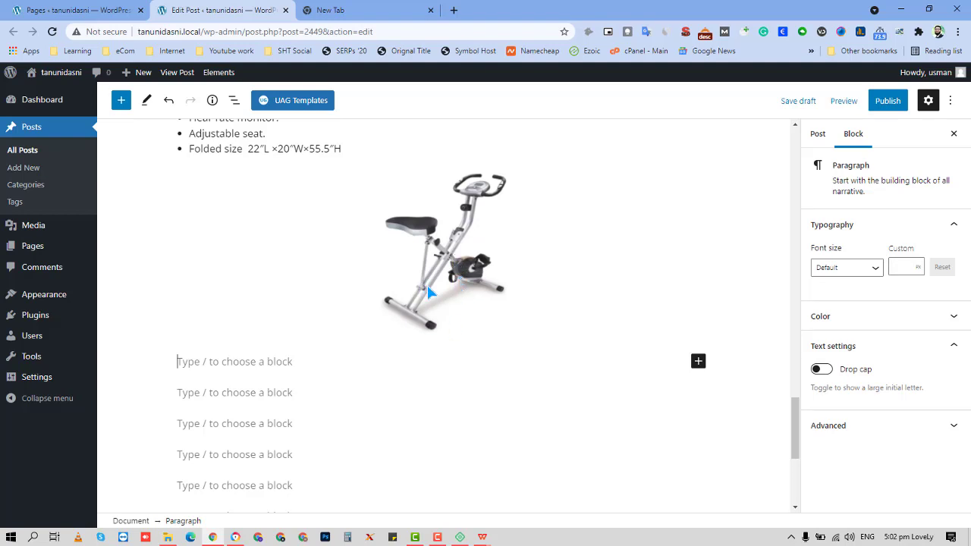
{"action": "left_click", "coordinate": [417, 327]}
{"action": "left_click", "coordinate": [430, 351]}
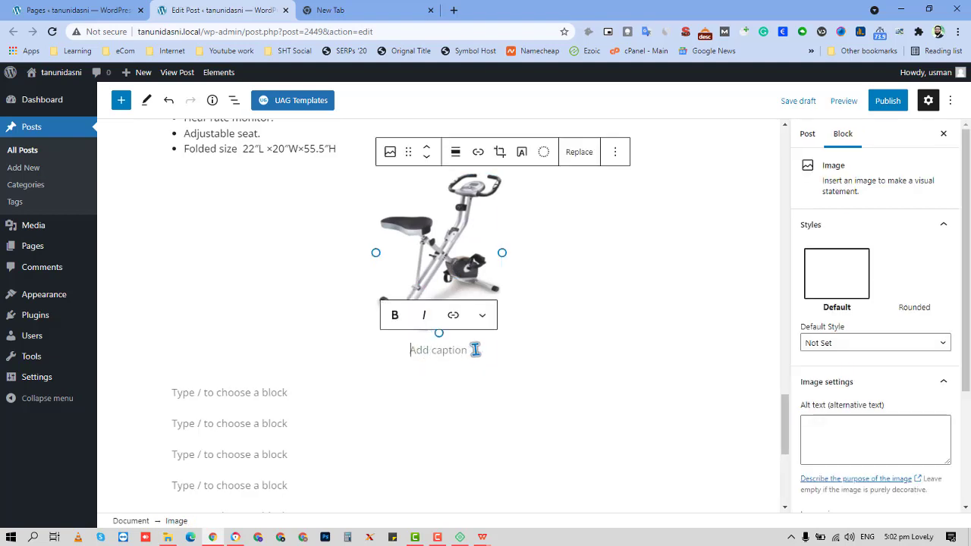
{"action": "left_click", "coordinate": [417, 293]}
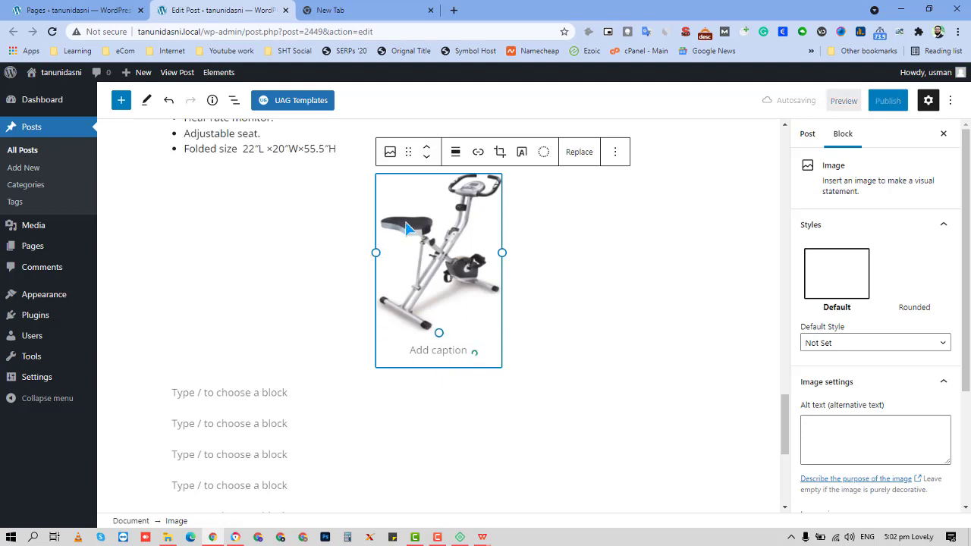
{"action": "left_click", "coordinate": [458, 352]}
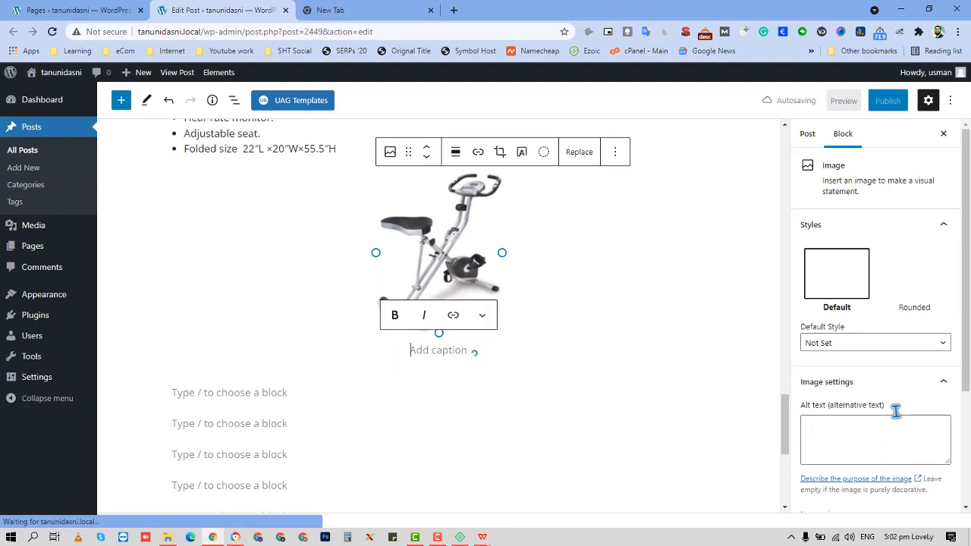
{"action": "scroll", "coordinate": [891, 433], "scroll_direction": "down", "scroll_amount": 2}
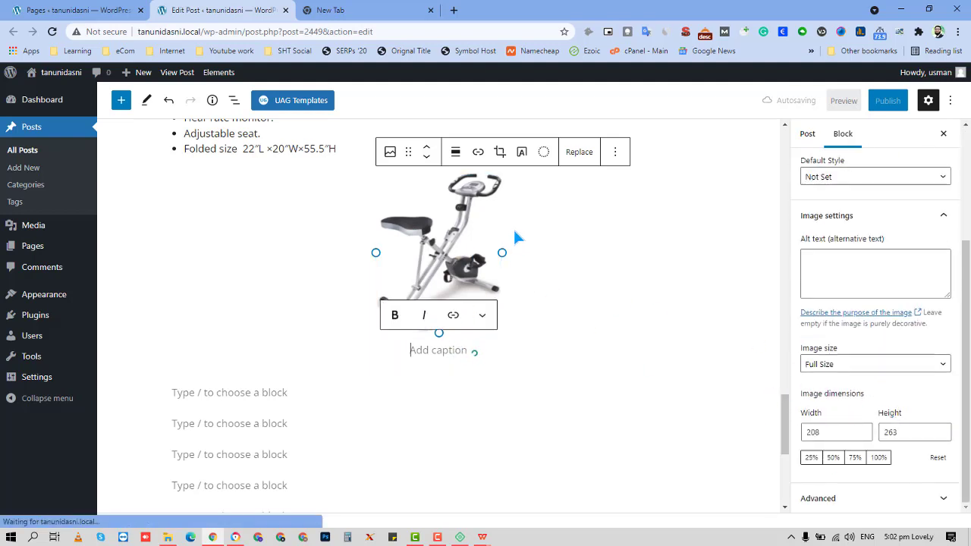
- Add a link to the bike image, entering amazon.com and replacing it with the suggested "Best Treadmill for Apartment" post
{"action": "left_click", "coordinate": [463, 214]}
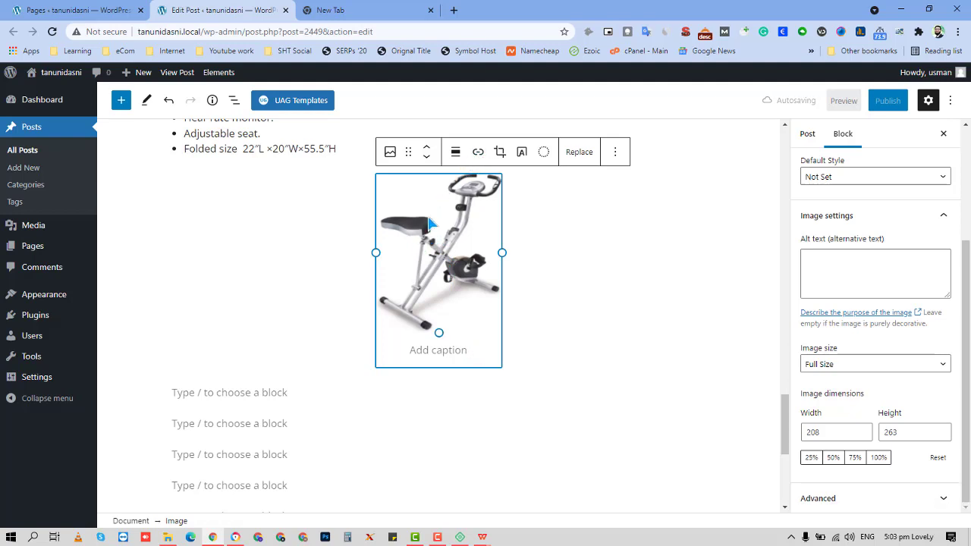
{"action": "left_click", "coordinate": [479, 155]}
{"action": "left_click", "coordinate": [435, 187]}
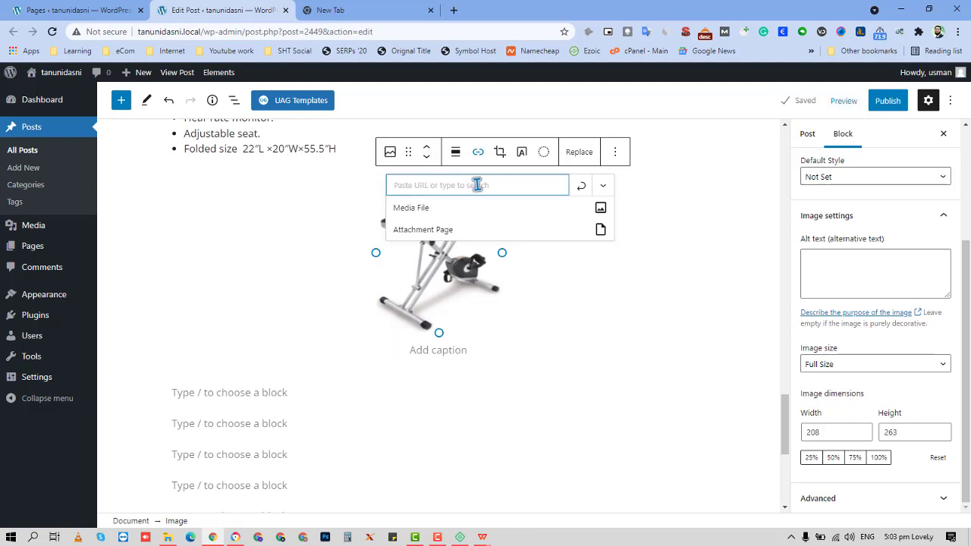
{"action": "type", "text": "amazon.com"}
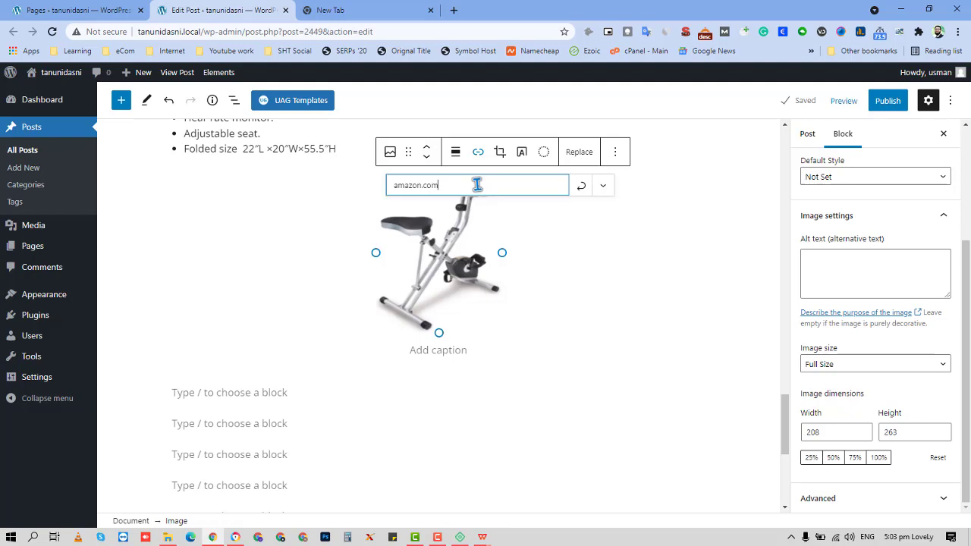
{"action": "left_click", "coordinate": [604, 186]}
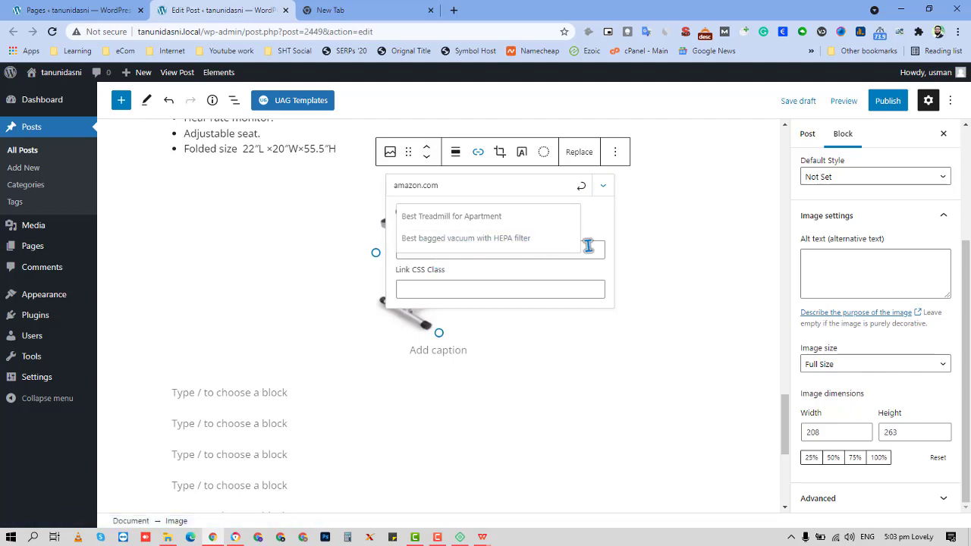
{"action": "left_click", "coordinate": [495, 217]}
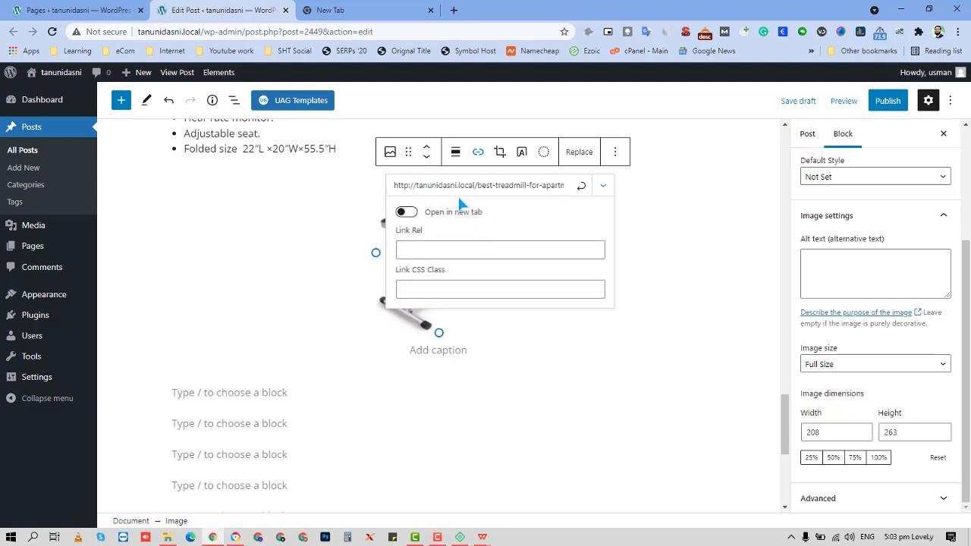
- Set the bike image's link to open in a new tab, leave Link Rel empty and apply the link
{"action": "left_click", "coordinate": [482, 250]}
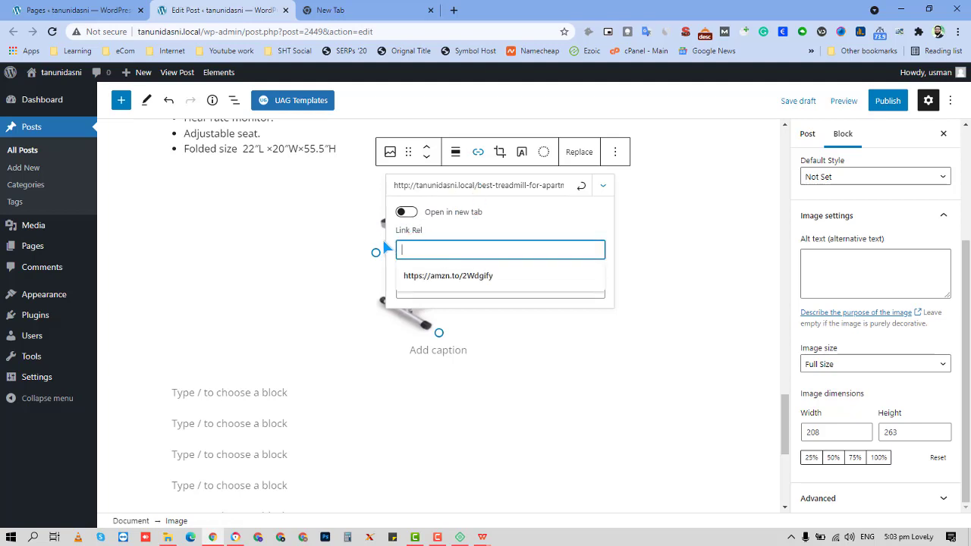
{"action": "left_click", "coordinate": [406, 213]}
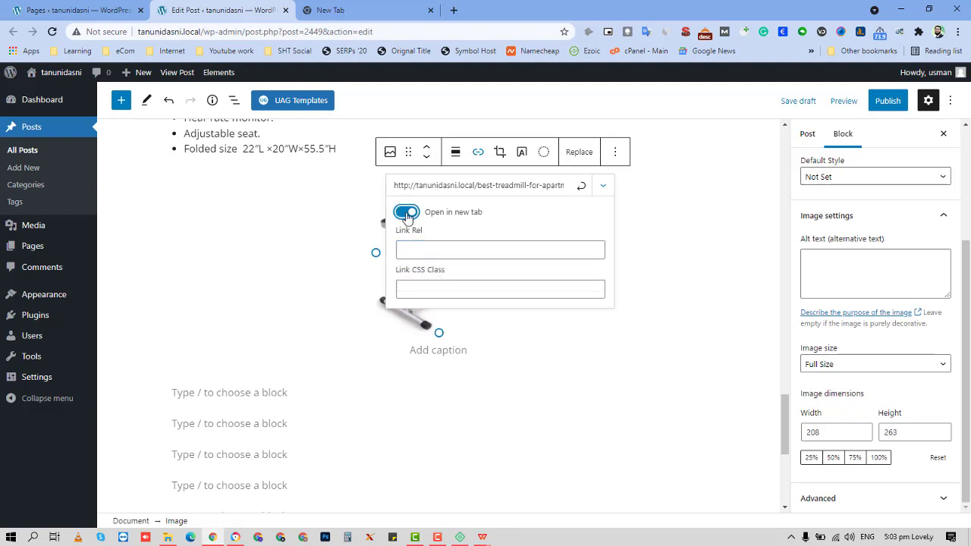
{"action": "left_click", "coordinate": [404, 249]}
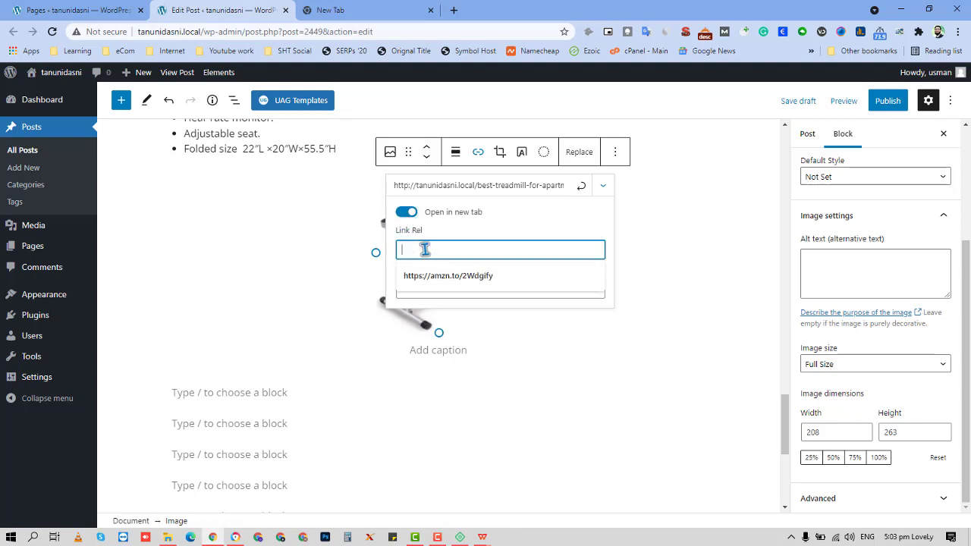
{"action": "left_click", "coordinate": [433, 240]}
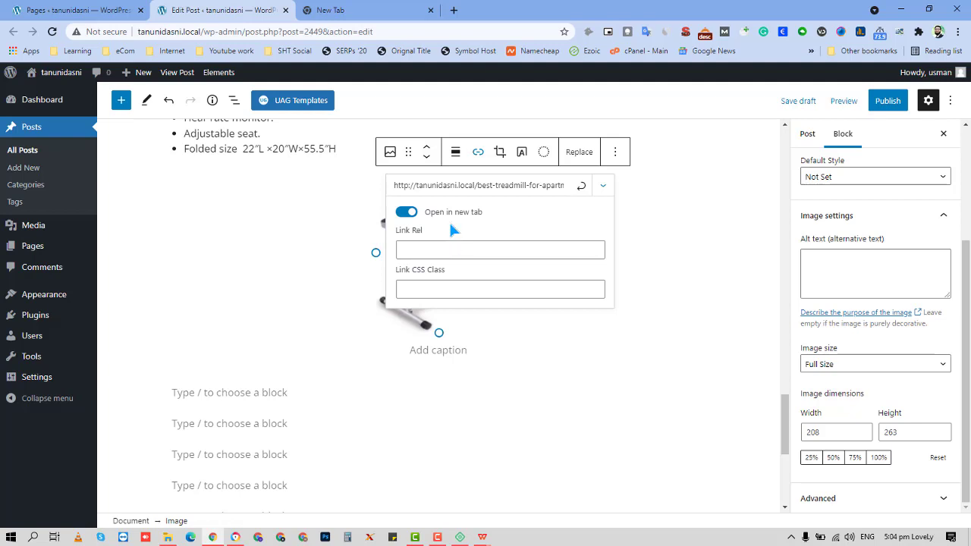
{"action": "left_click", "coordinate": [447, 248]}
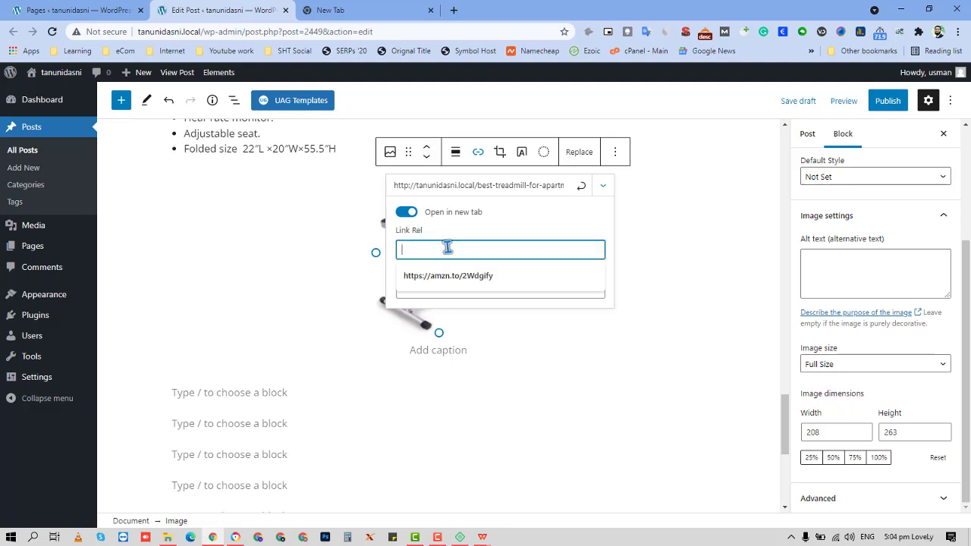
{"action": "left_click", "coordinate": [582, 185]}
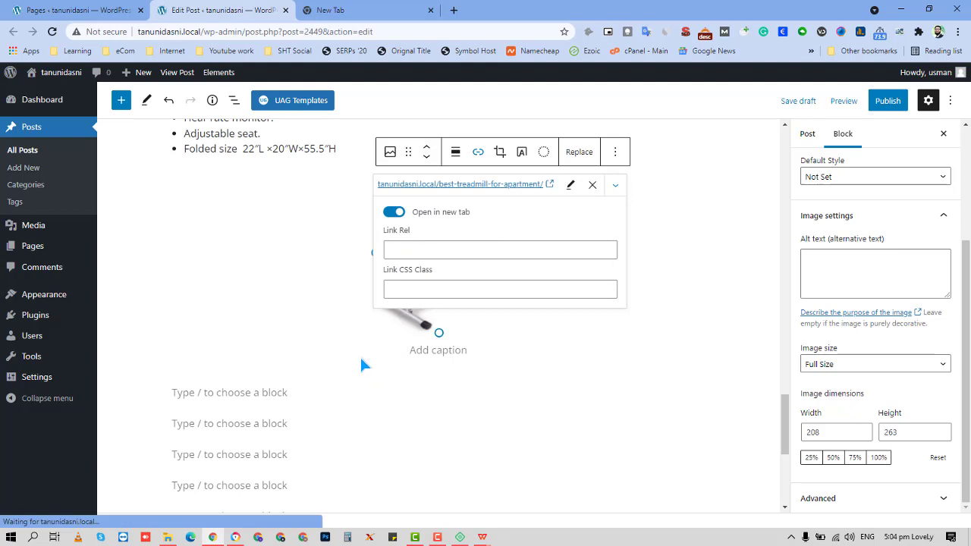
{"action": "left_click", "coordinate": [316, 380]}
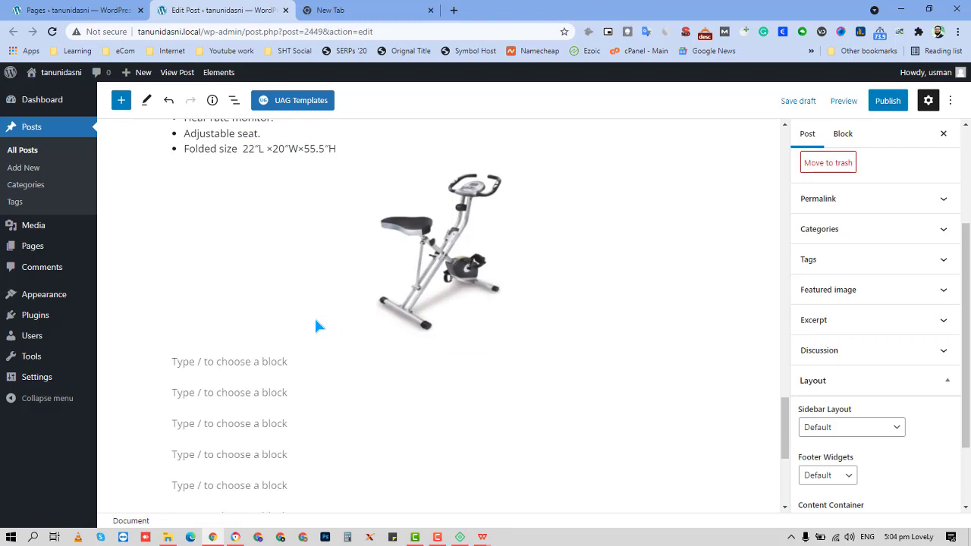
- Review the remaining numbered bike entries in the WPS article and return to the first empty block below the bike image in Chrome
{"action": "scroll", "coordinate": [316, 326], "scroll_direction": "up", "scroll_amount": 5}
{"action": "scroll", "coordinate": [316, 319], "scroll_direction": "down", "scroll_amount": 6}
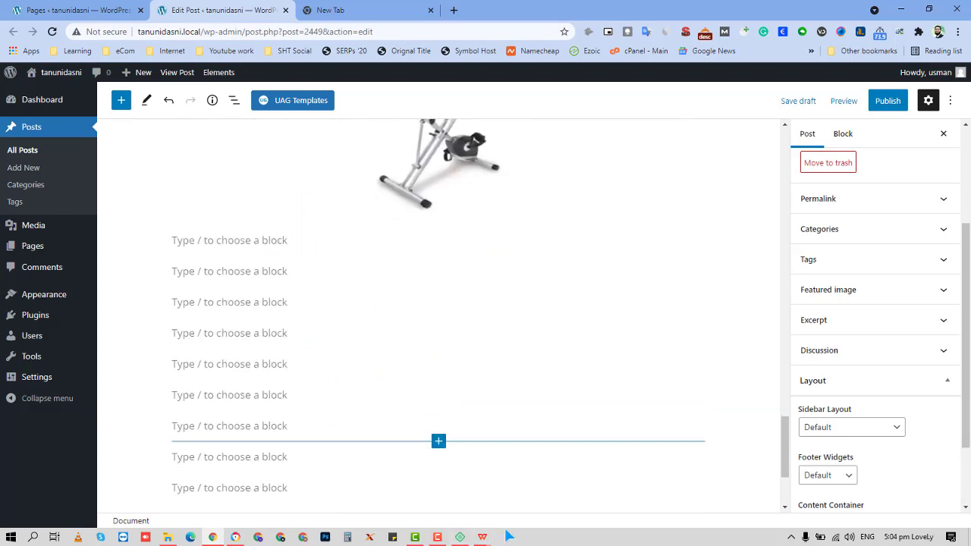
{"action": "mouse_move", "coordinate": [481, 538]}
{"action": "left_click", "coordinate": [461, 516]}
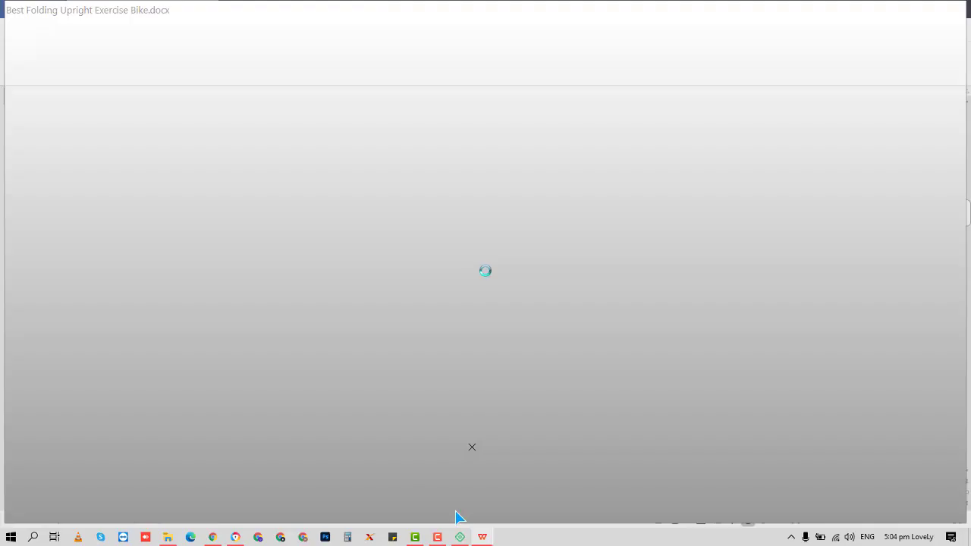
{"action": "scroll", "coordinate": [475, 414], "scroll_direction": "down", "scroll_amount": 15}
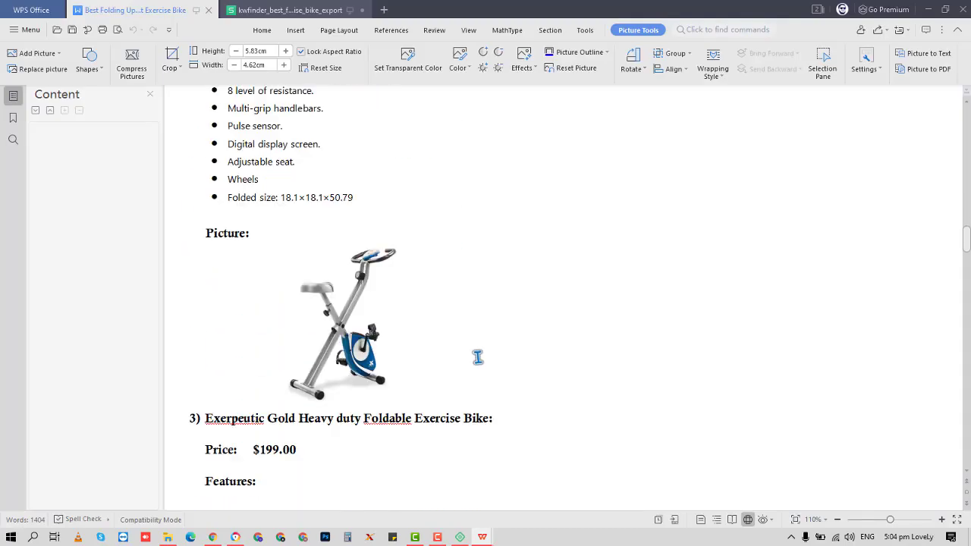
{"action": "scroll", "coordinate": [480, 353], "scroll_direction": "down", "scroll_amount": 10}
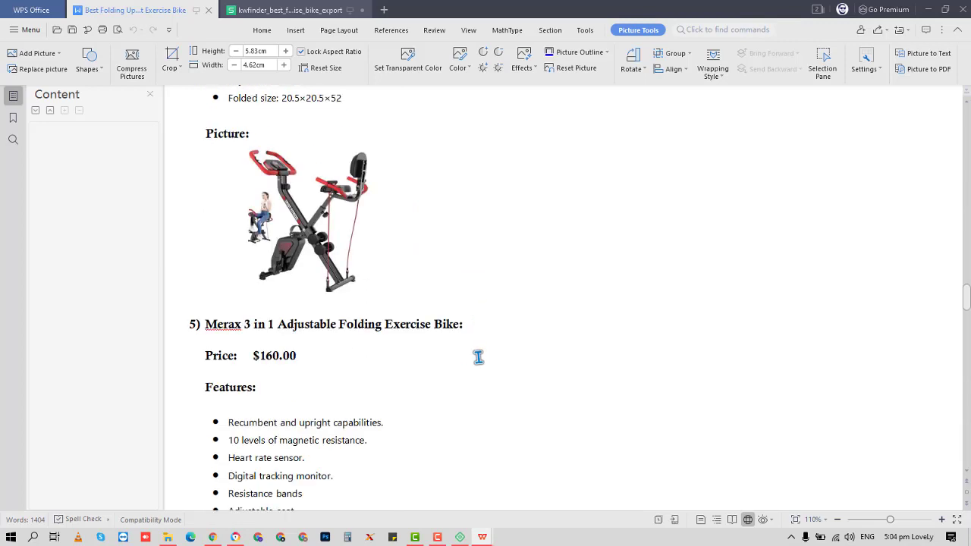
{"action": "scroll", "coordinate": [478, 361], "scroll_direction": "down", "scroll_amount": 11}
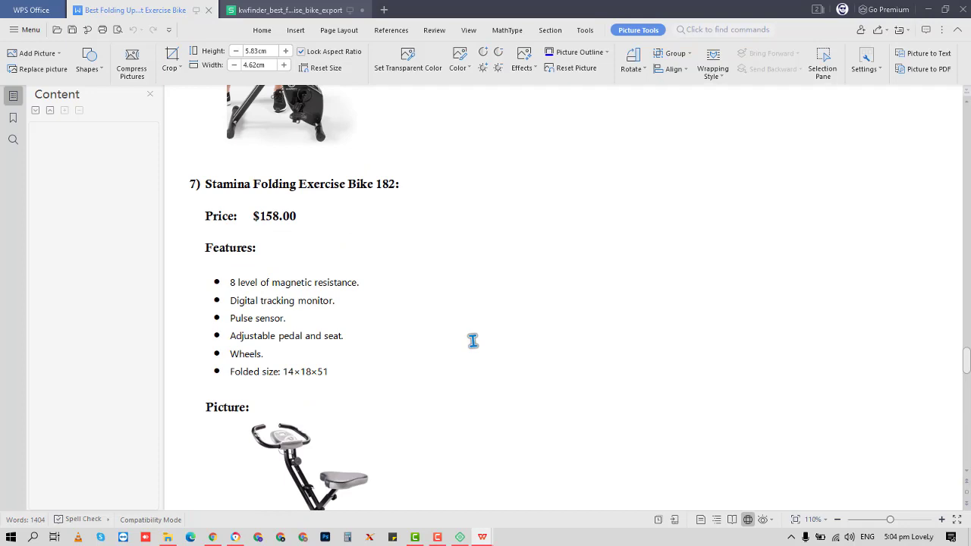
{"action": "key", "text": "alt+Tab"}
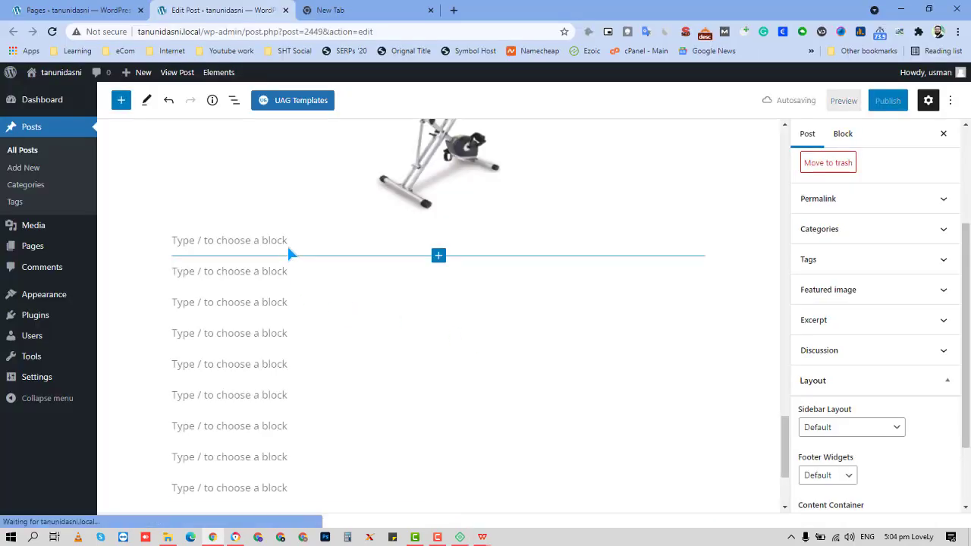
{"action": "left_click", "coordinate": [589, 241]}
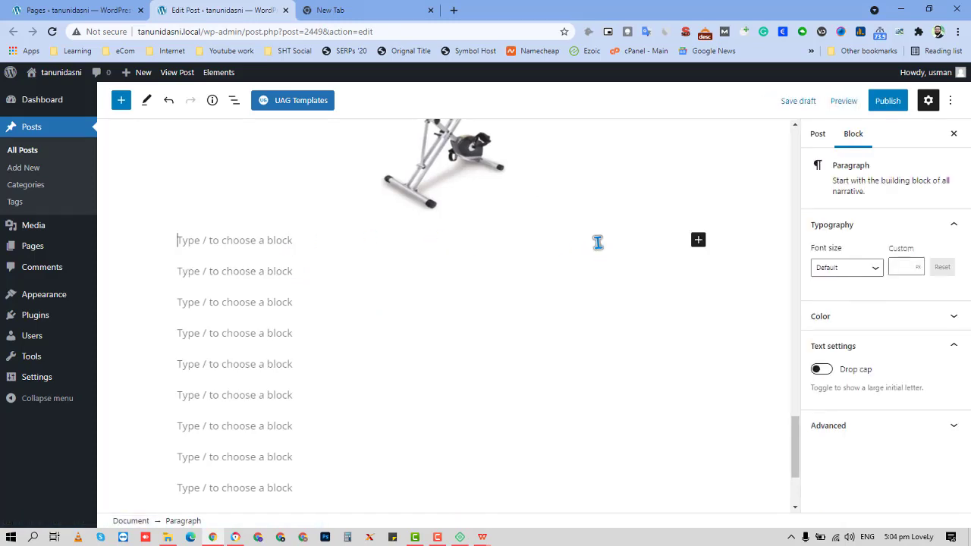
- Insert a Buttons block in the first empty paragraph below the bike image, searching the blocks for "but"
{"action": "left_click", "coordinate": [701, 240]}
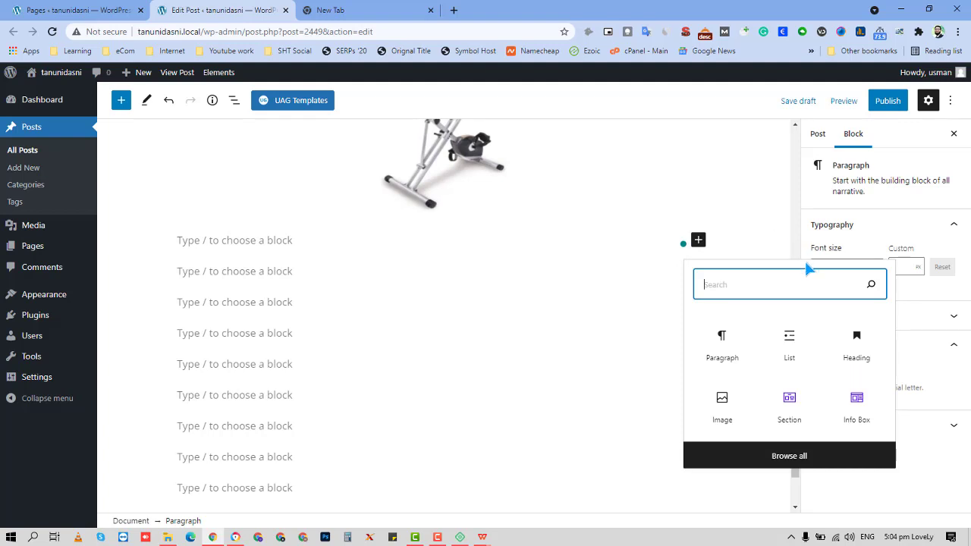
{"action": "type", "text": "but"}
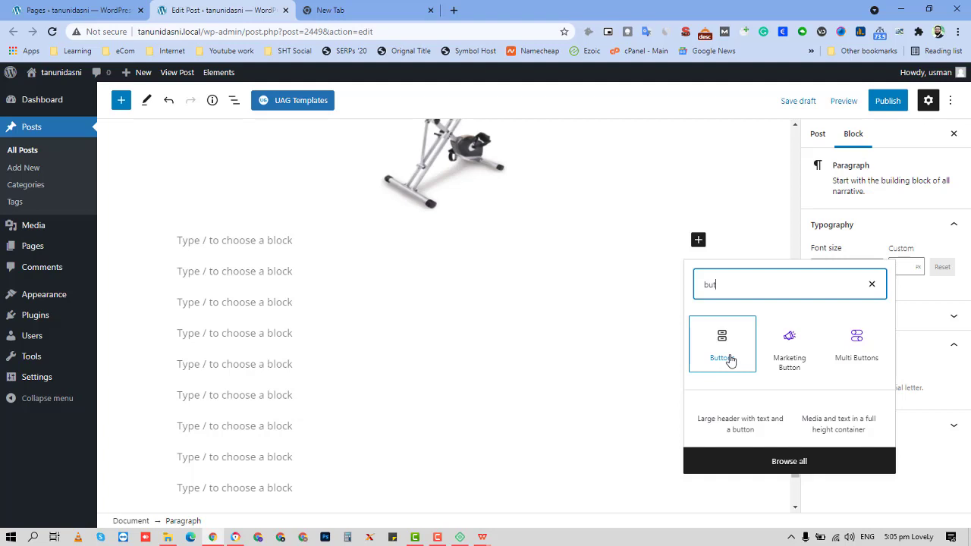
{"action": "left_click", "coordinate": [729, 358]}
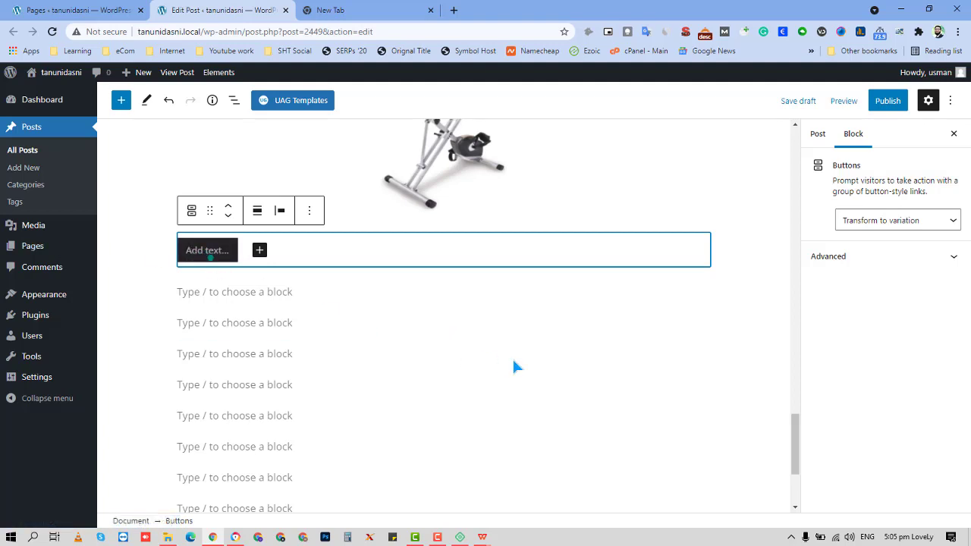
{"action": "scroll", "coordinate": [514, 363], "scroll_direction": "down", "scroll_amount": 5}
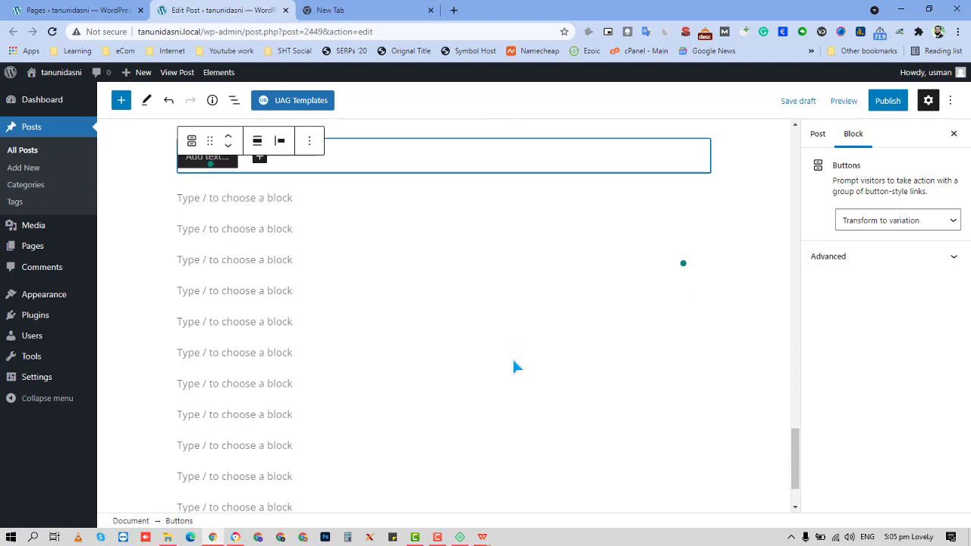
{"action": "scroll", "coordinate": [514, 360], "scroll_direction": "up", "scroll_amount": 5}
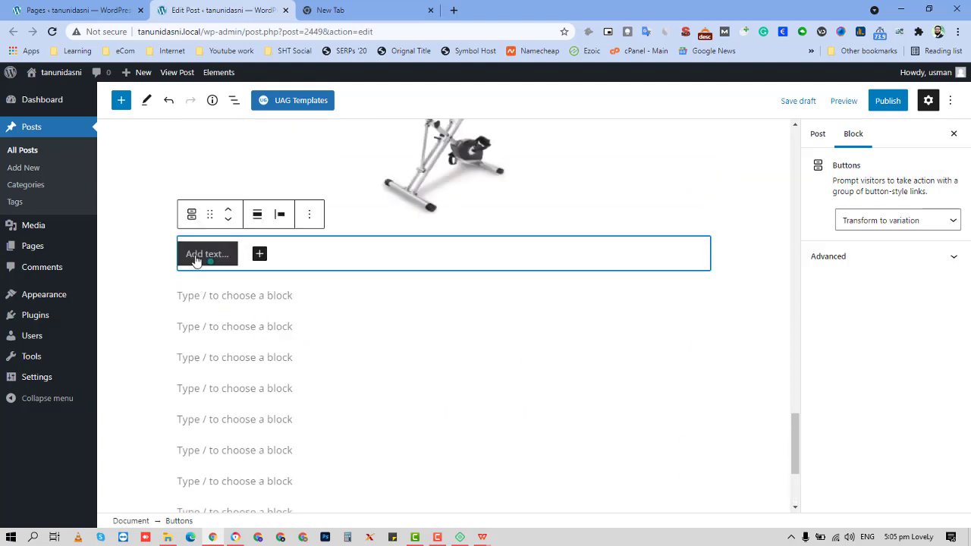
- Label the new button BUY FROM AMAZON and dismiss the writing-goals popup
{"action": "left_click", "coordinate": [196, 258]}
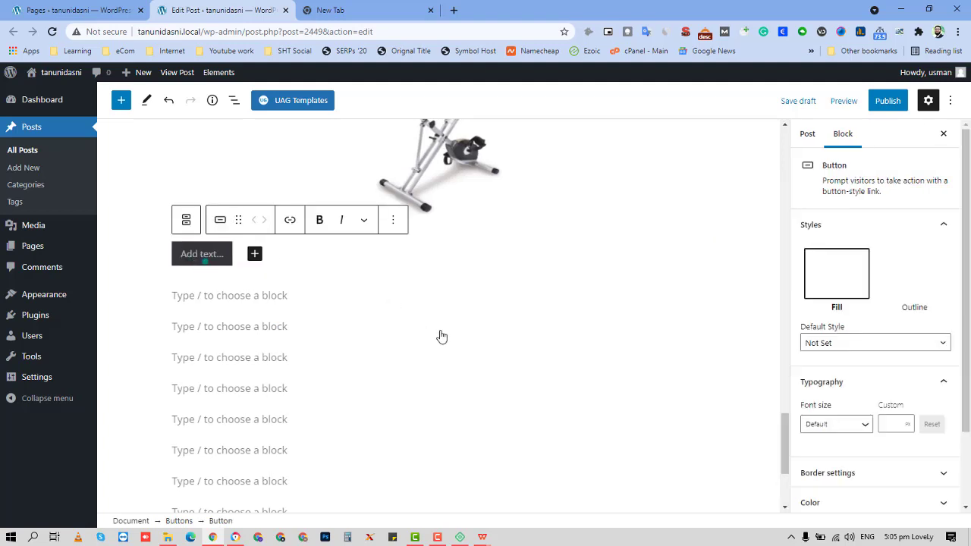
{"action": "type", "text": "Buy"}
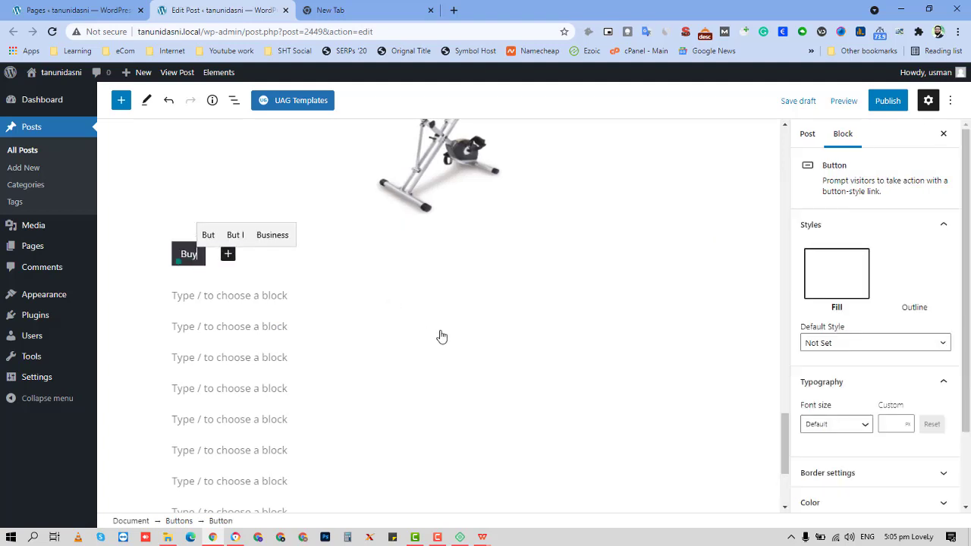
{"action": "key", "text": "BackSpace"}
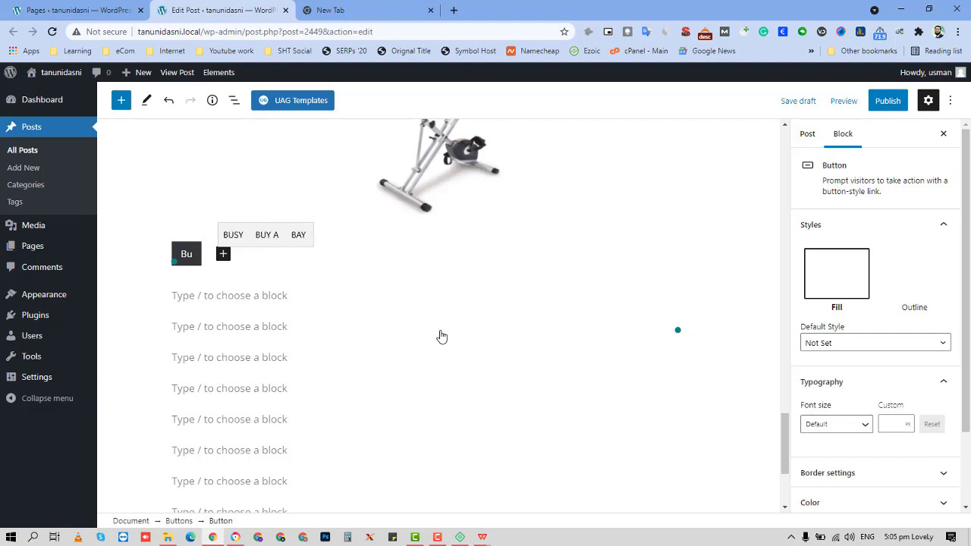
{"action": "type", "text": "y from Amazon"}
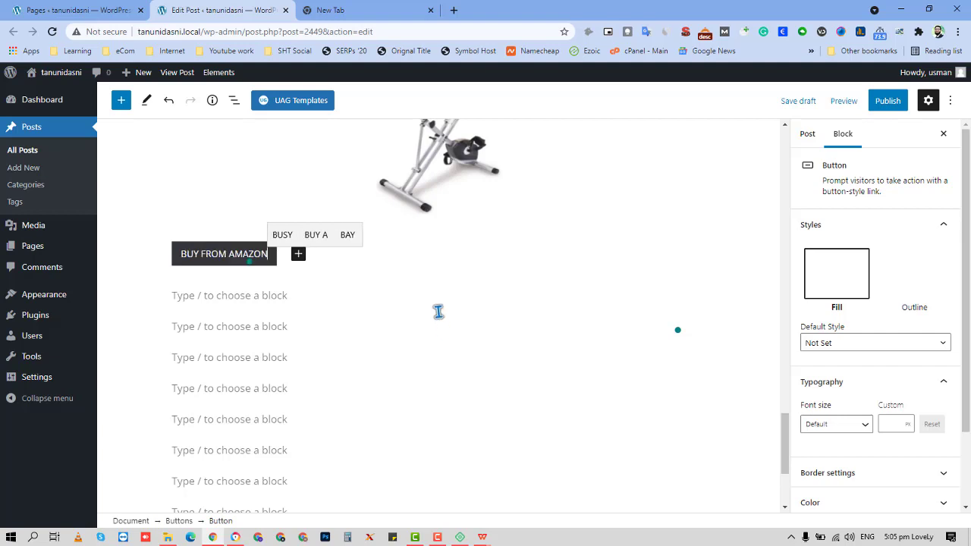
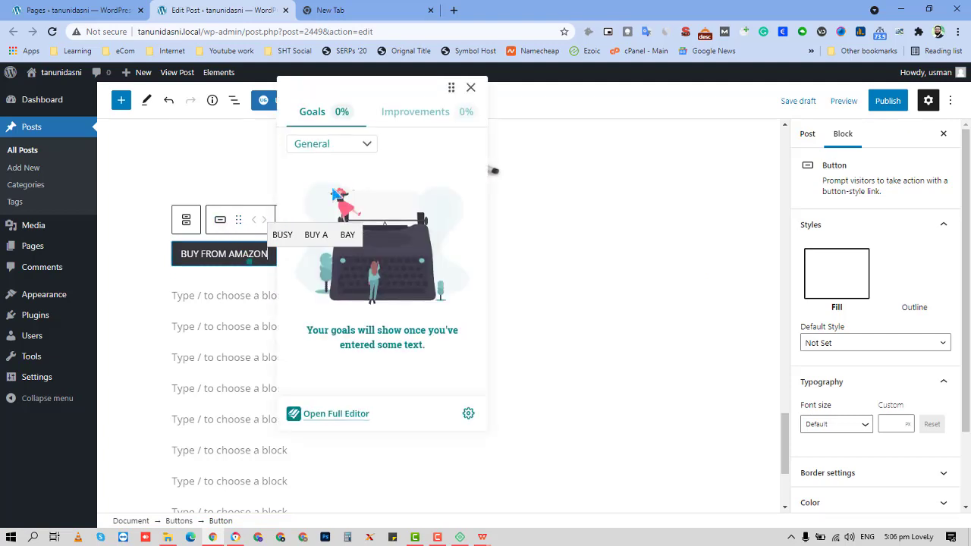
{"action": "left_click", "coordinate": [471, 87]}
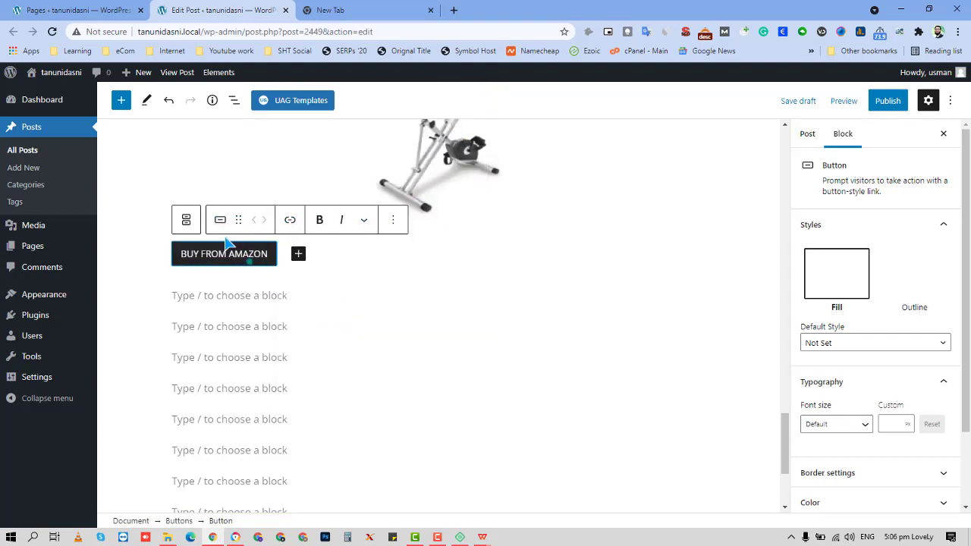
- Link the BUY FROM AMAZON button to amazon.com without opening it in a new tab
{"action": "left_click", "coordinate": [204, 255]}
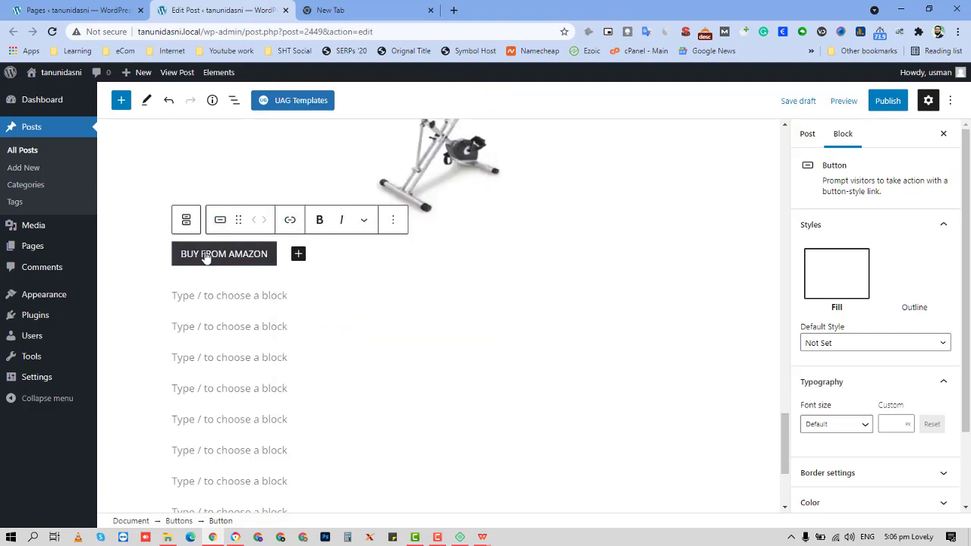
{"action": "left_click", "coordinate": [291, 221]}
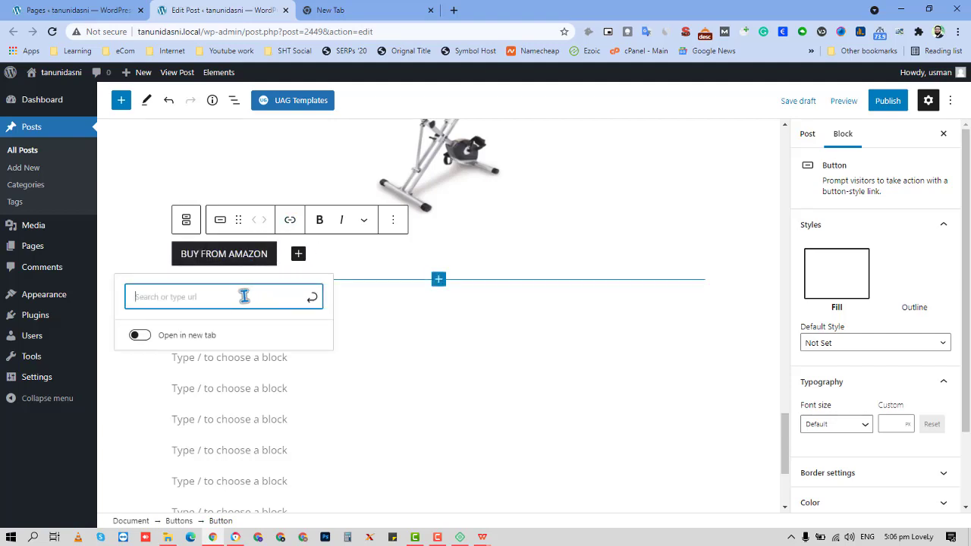
{"action": "type", "text": "amazon.com"}
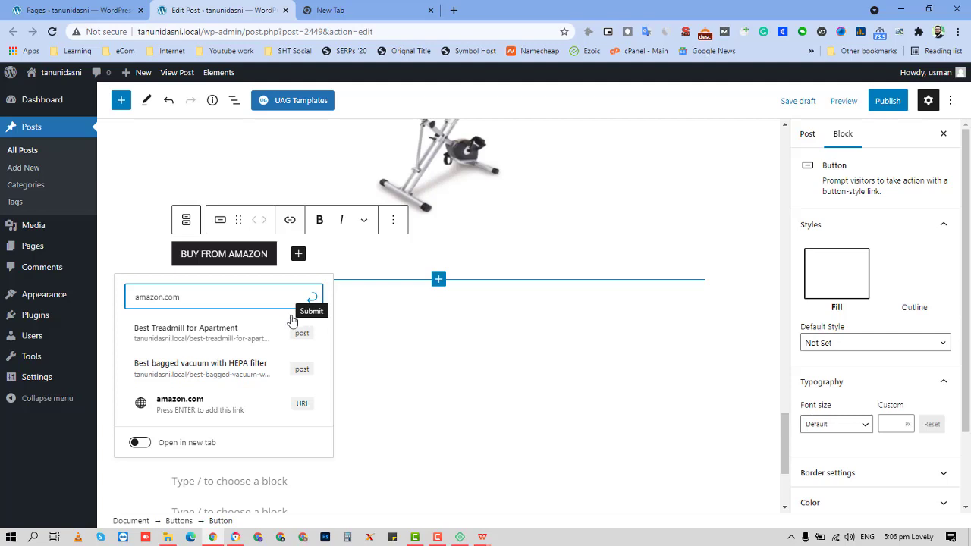
{"action": "key", "text": "Return"}
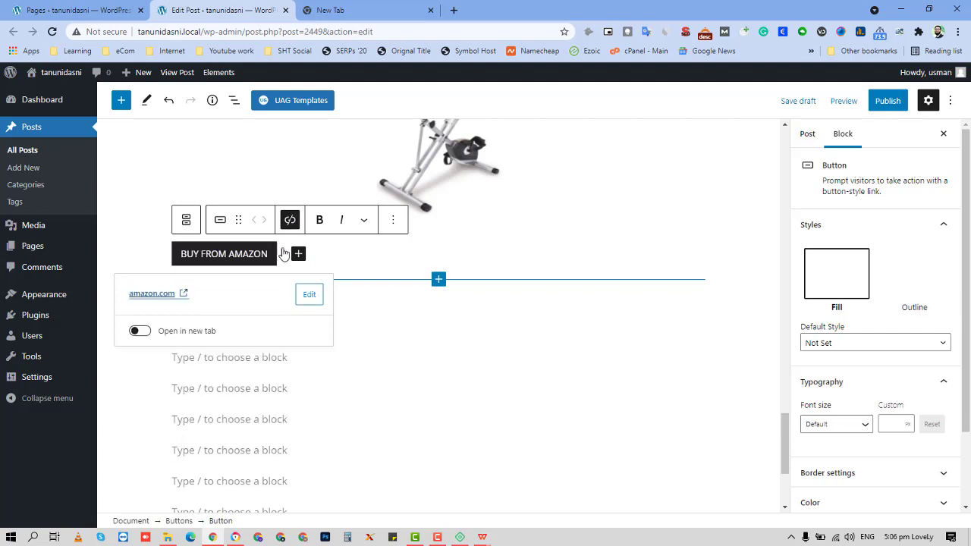
{"action": "left_click", "coordinate": [289, 391]}
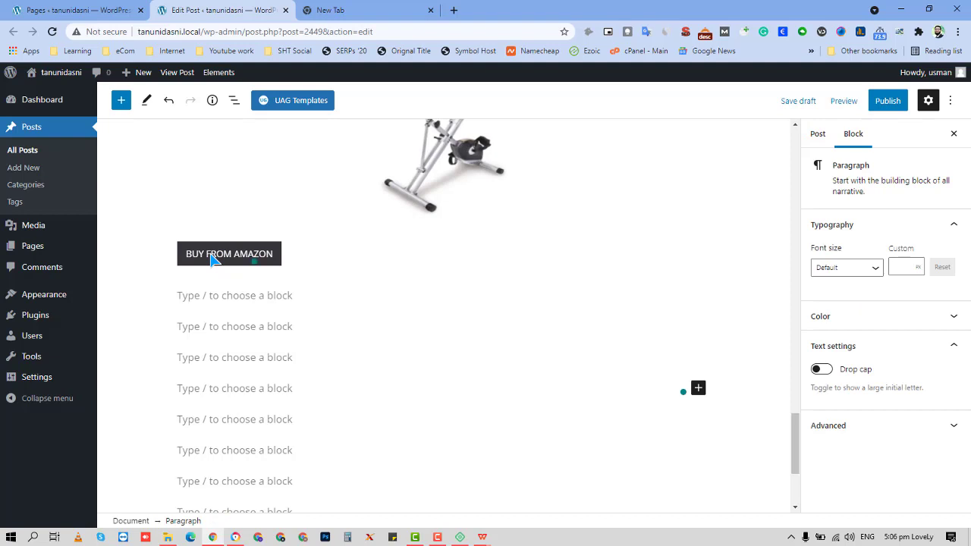
- Try centering the BUY FROM AMAZON button with the Buttons block's justification, and undo that change
{"action": "left_click", "coordinate": [305, 257]}
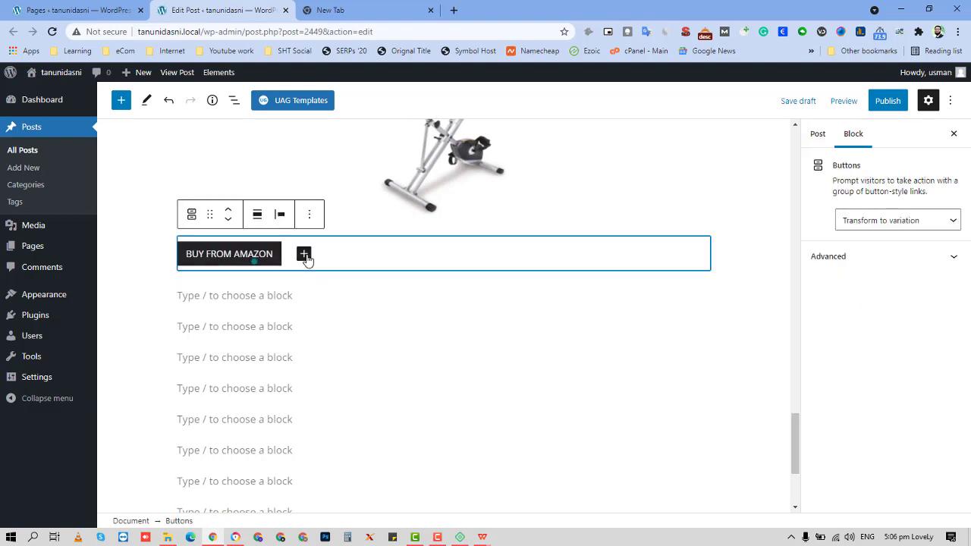
{"action": "left_click", "coordinate": [258, 220]}
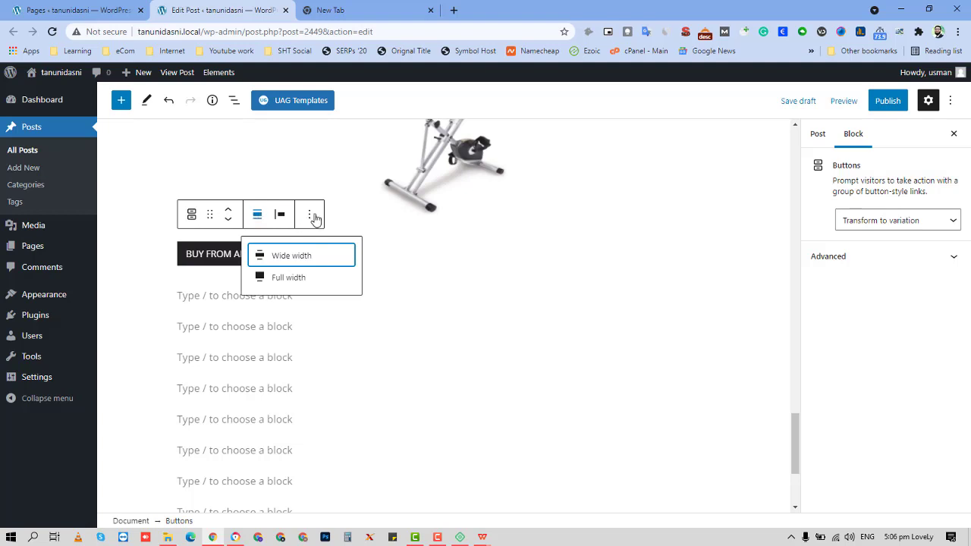
{"action": "left_click", "coordinate": [214, 295]}
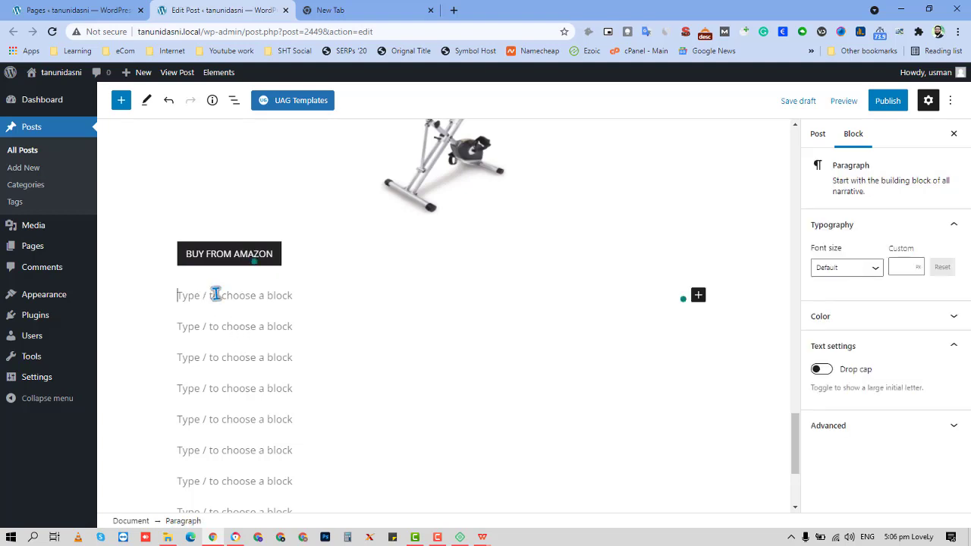
{"action": "left_click", "coordinate": [328, 260]}
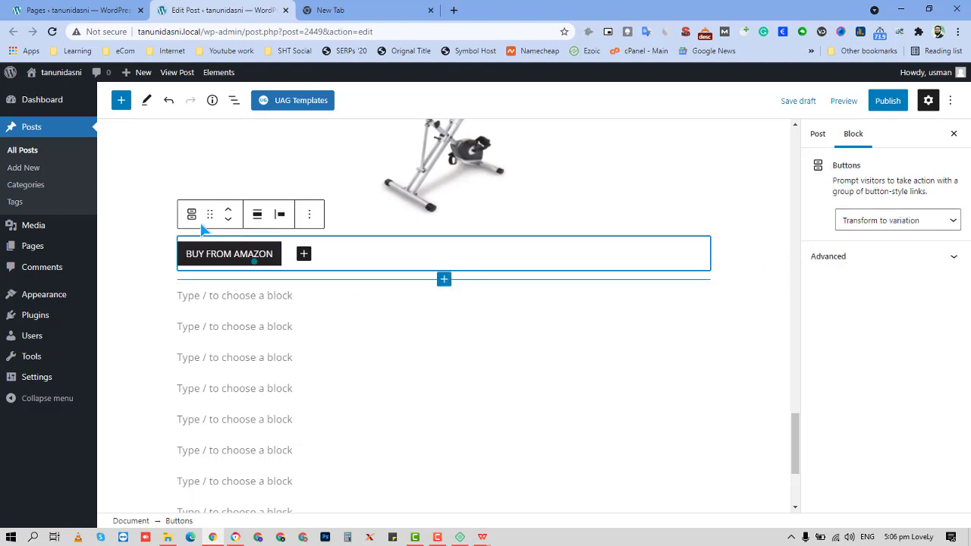
{"action": "left_click", "coordinate": [283, 216]}
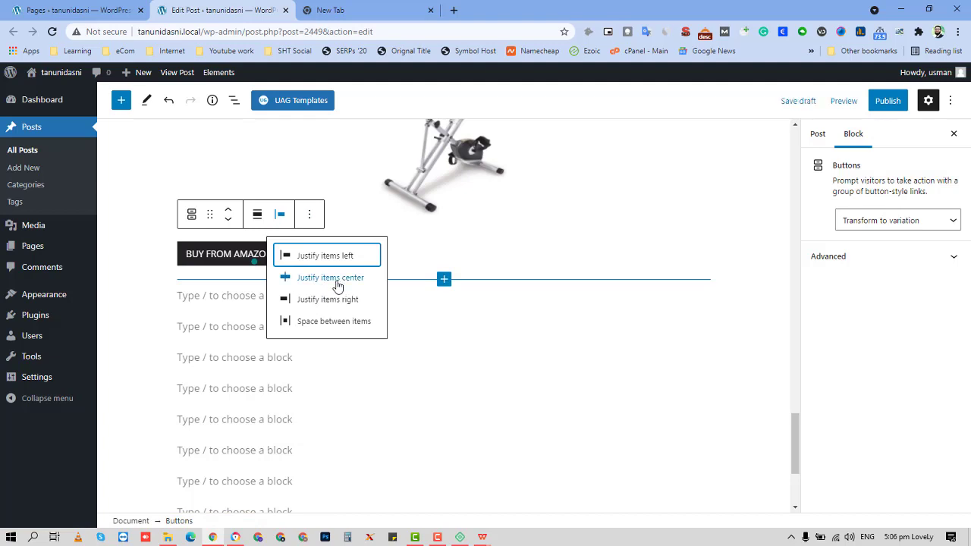
{"action": "left_click", "coordinate": [338, 279]}
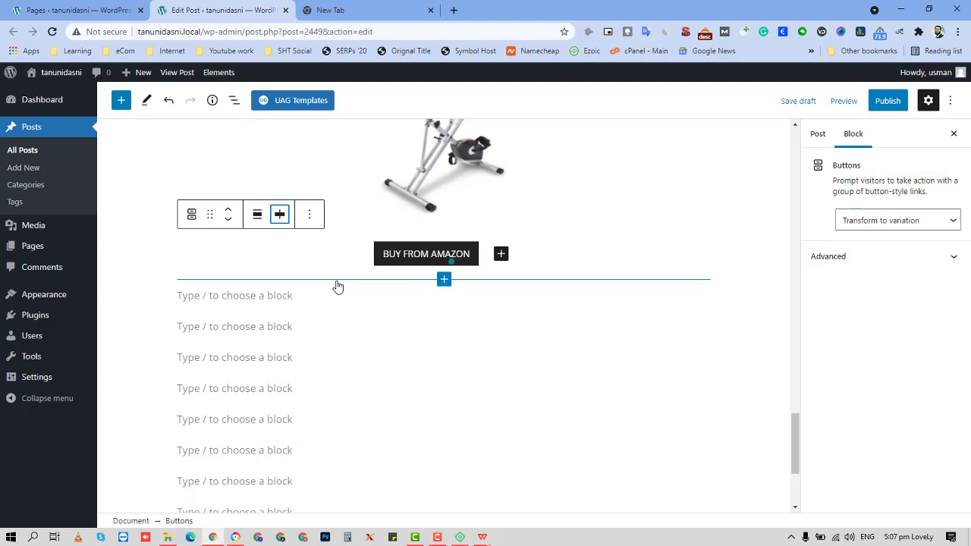
{"action": "key", "text": "ctrl+z"}
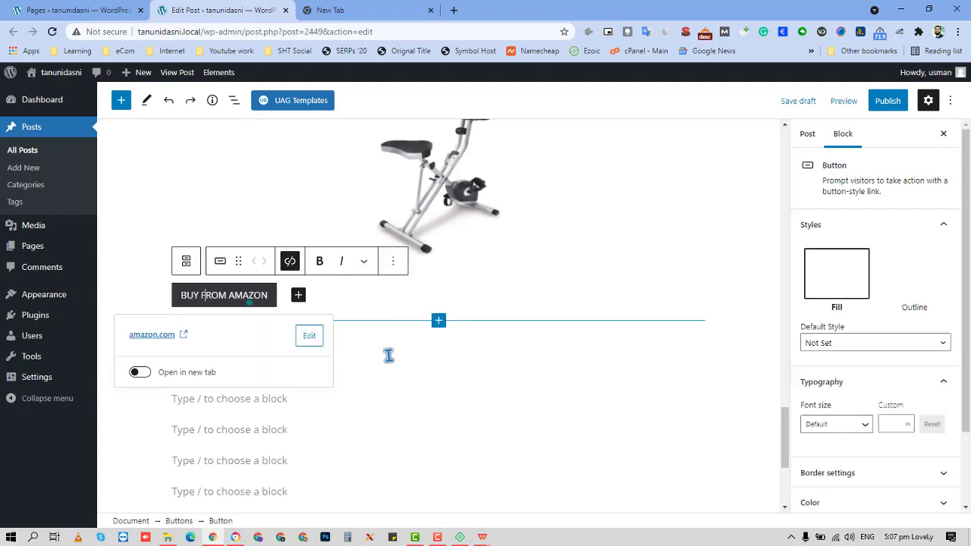
- Edit the Buttons block as HTML and wrap its whole code in <center> and </center> tags
{"action": "left_click", "coordinate": [369, 340]}
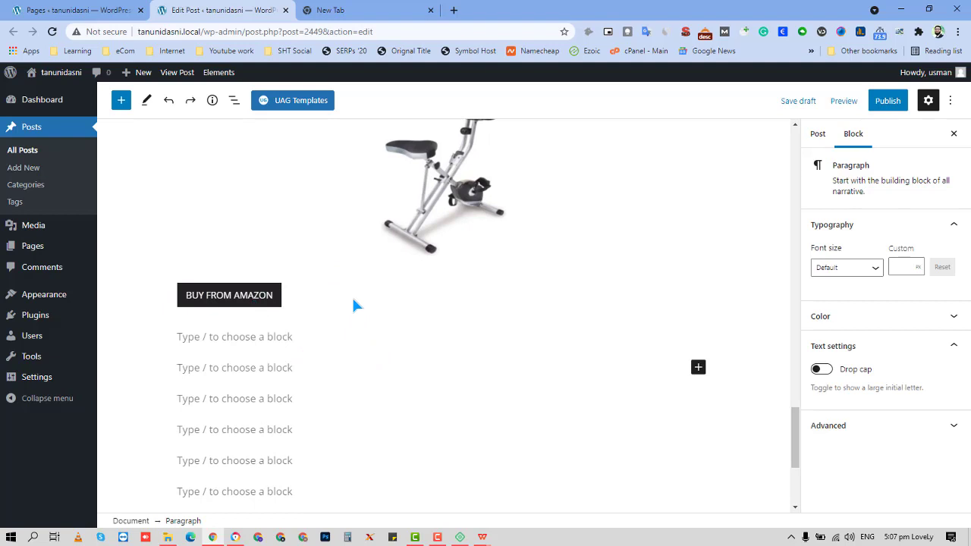
{"action": "left_click", "coordinate": [352, 295]}
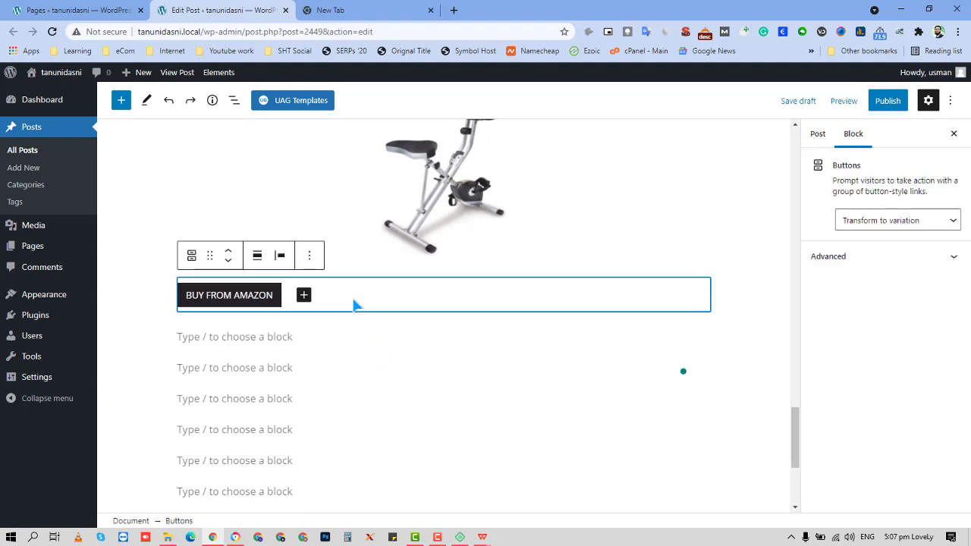
{"action": "left_click", "coordinate": [309, 256]}
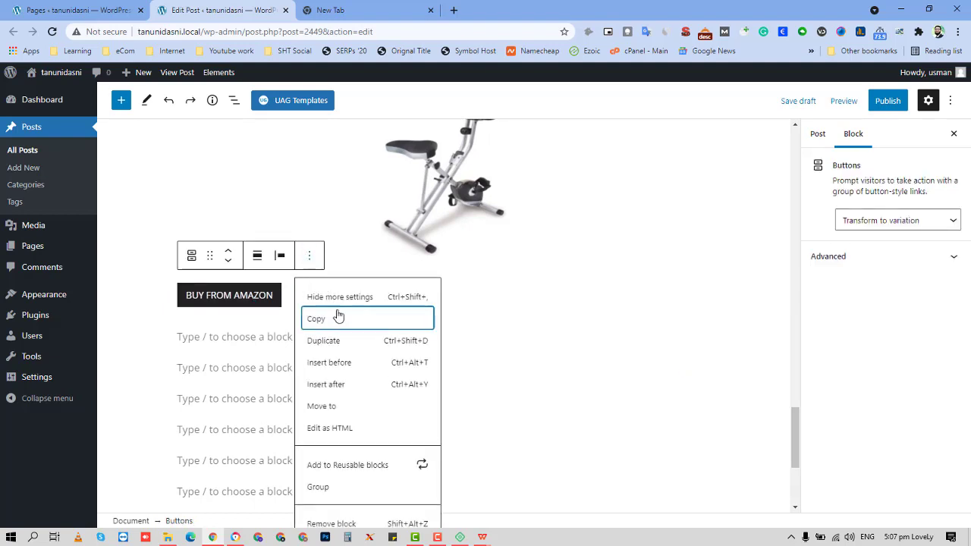
{"action": "left_click", "coordinate": [353, 431]}
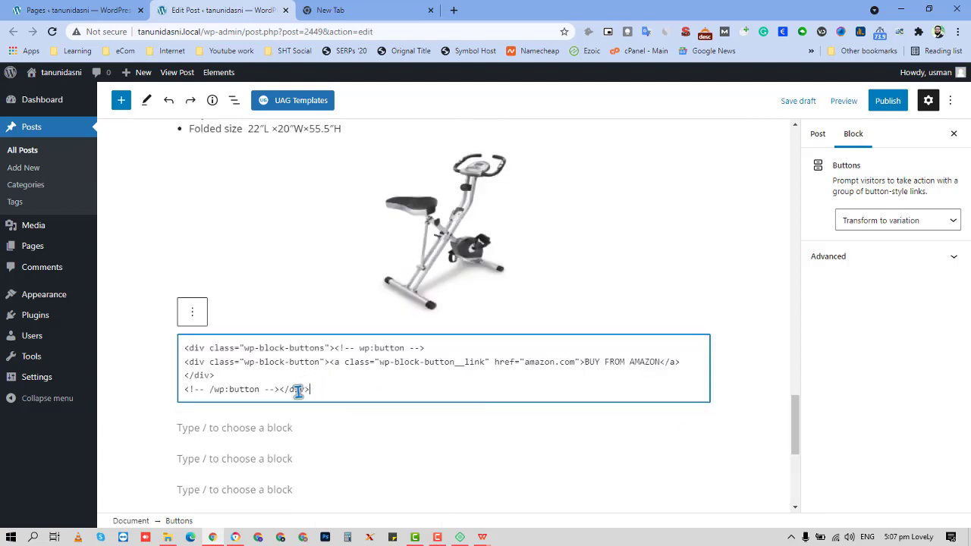
{"action": "left_click", "coordinate": [235, 429]}
{"action": "left_click", "coordinate": [187, 350]}
{"action": "type", "text": "<"}
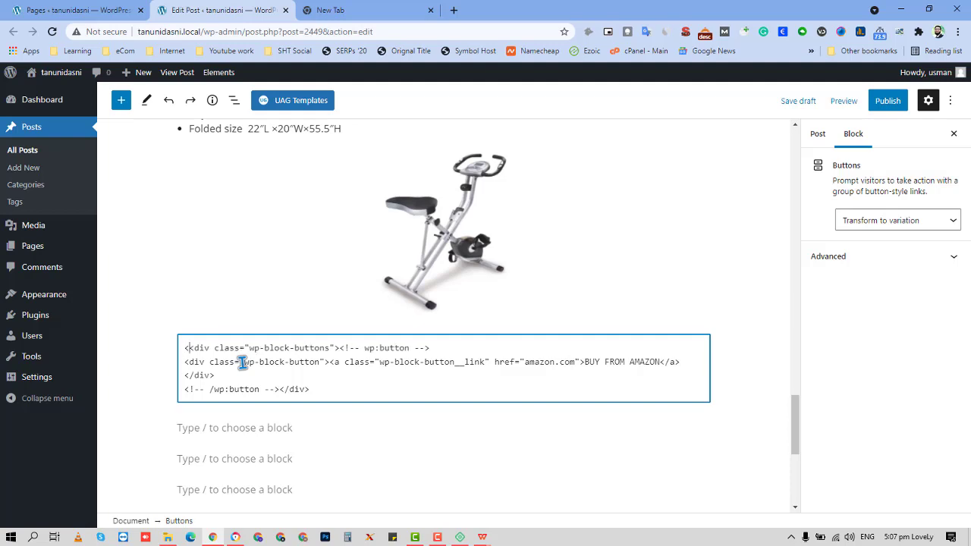
{"action": "type", "text": "center"}
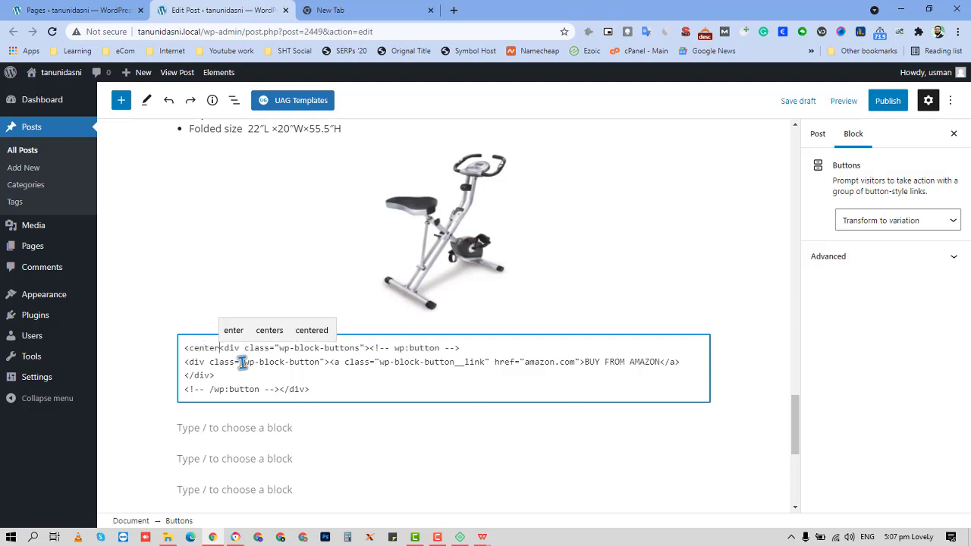
{"action": "type", "text": ">"}
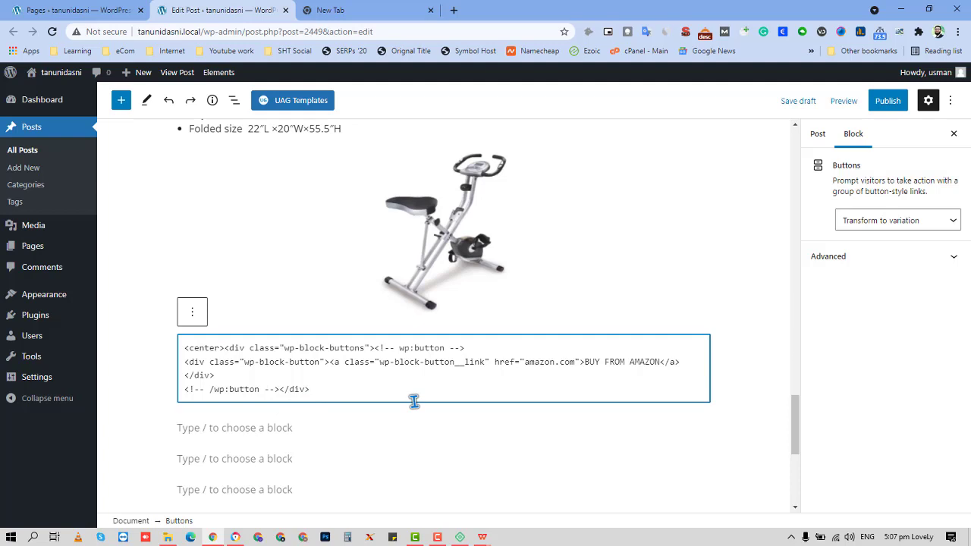
{"action": "type", "text": "</c"}
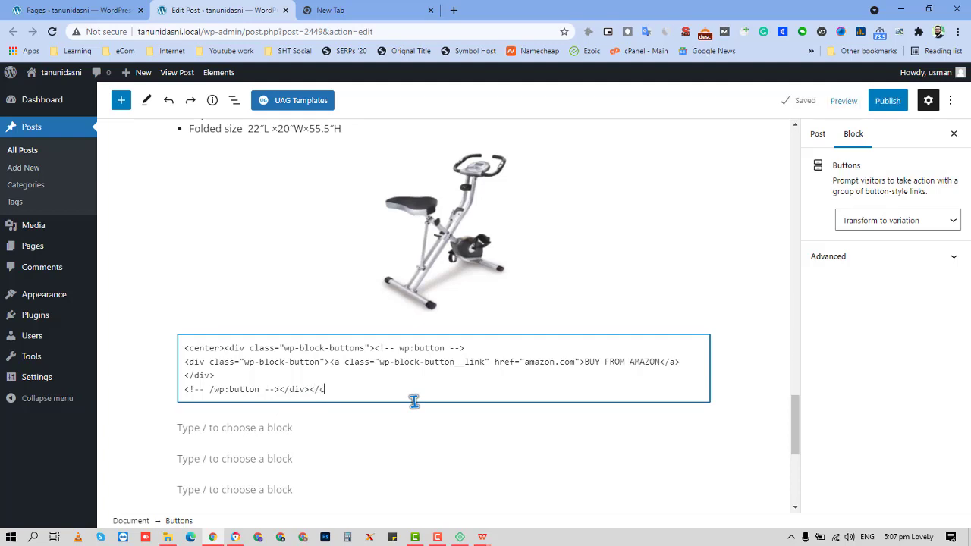
{"action": "type", "text": "enter>"}
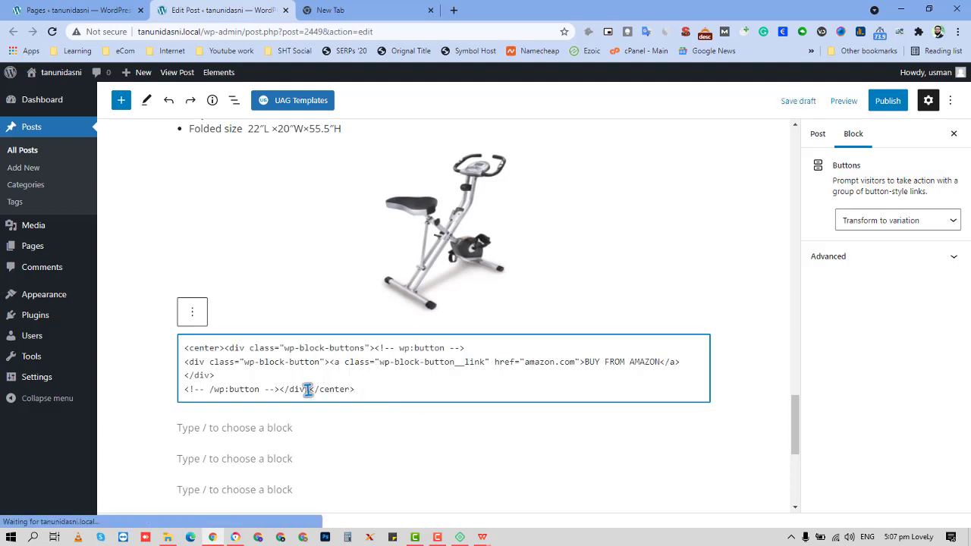
- Return the Buttons block to visual editing and convert its invalid content to a Custom HTML block
{"action": "left_click", "coordinate": [198, 315]}
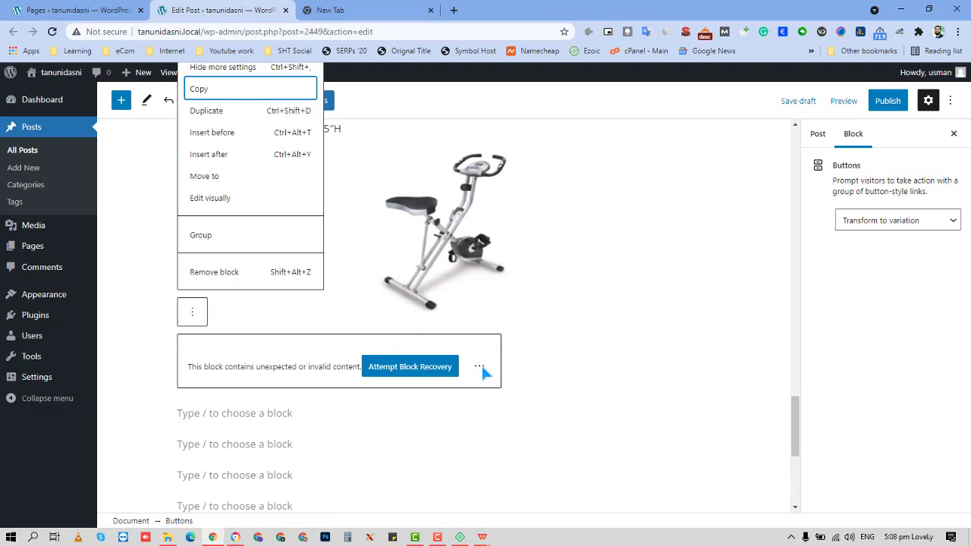
{"action": "left_click", "coordinate": [481, 369]}
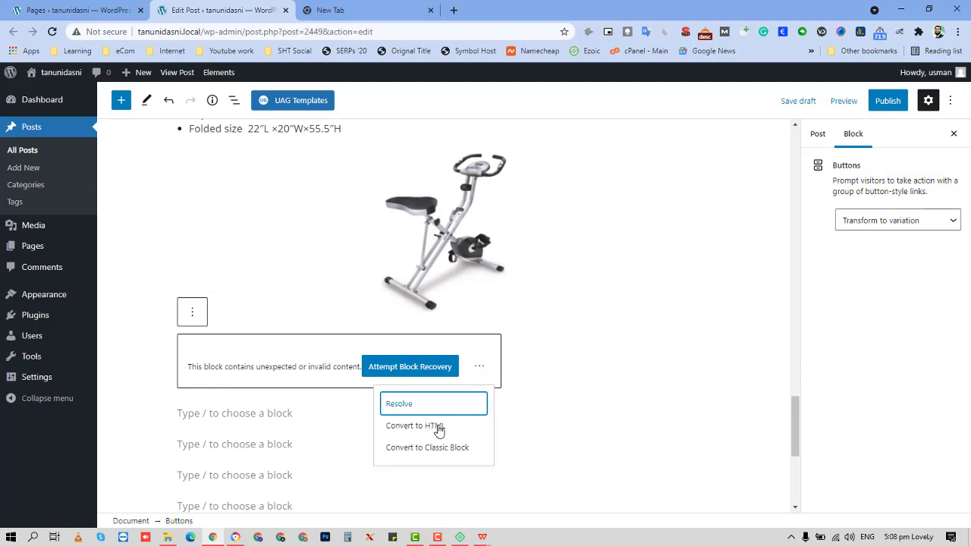
{"action": "left_click", "coordinate": [438, 427]}
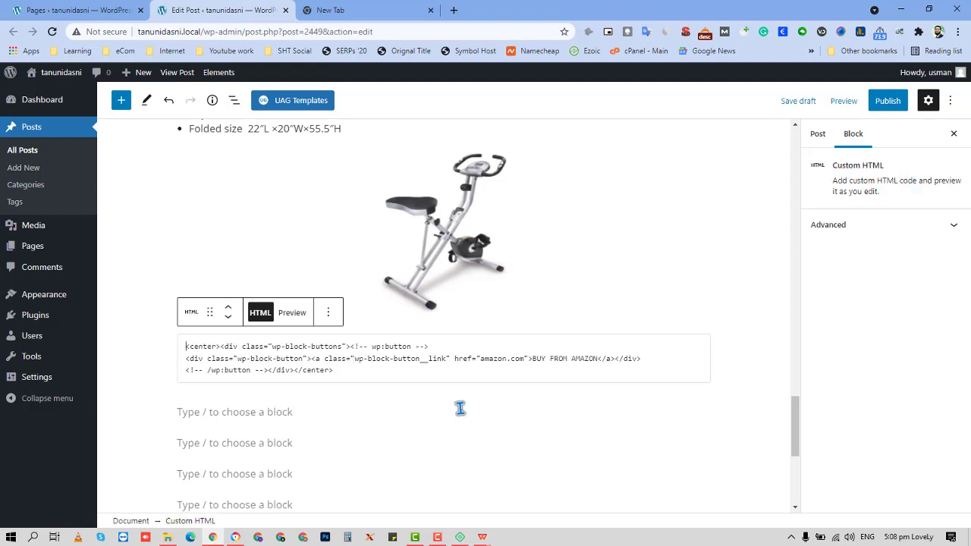
- Preview the Custom HTML block, and undo its conversion and the <center> code edits on the Buttons block
{"action": "left_click", "coordinate": [292, 313]}
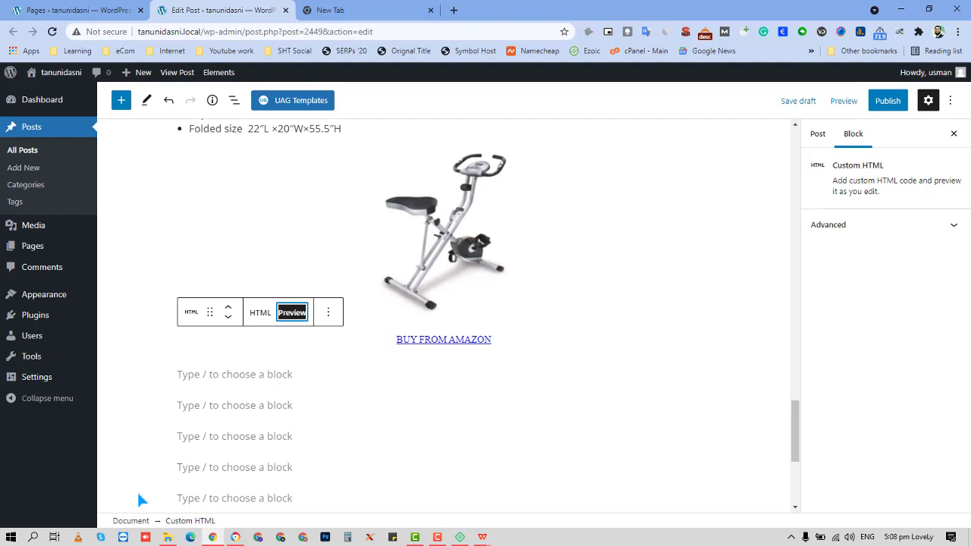
{"action": "key", "text": "ctrl+z"}
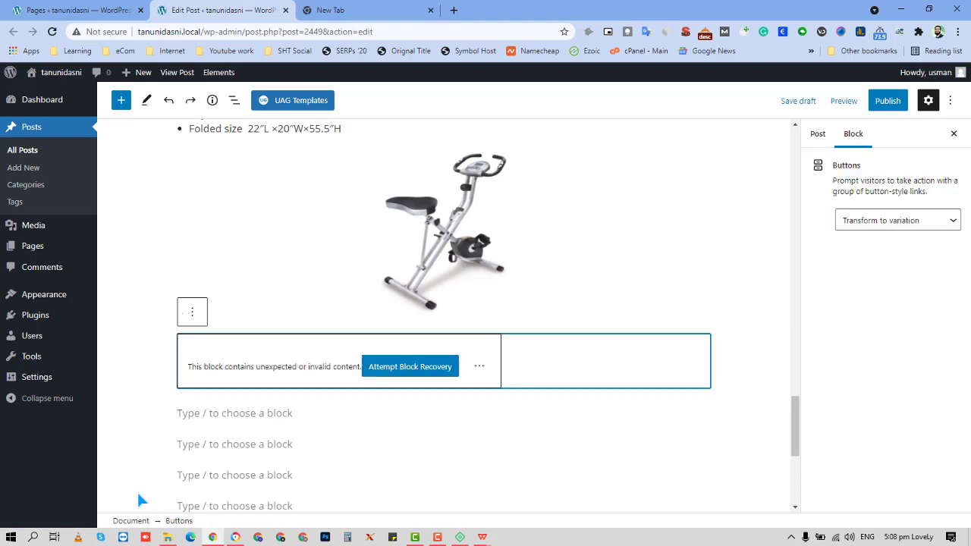
{"action": "key", "text": "ctrl+z"}
{"action": "key", "text": "ctrl+z"}
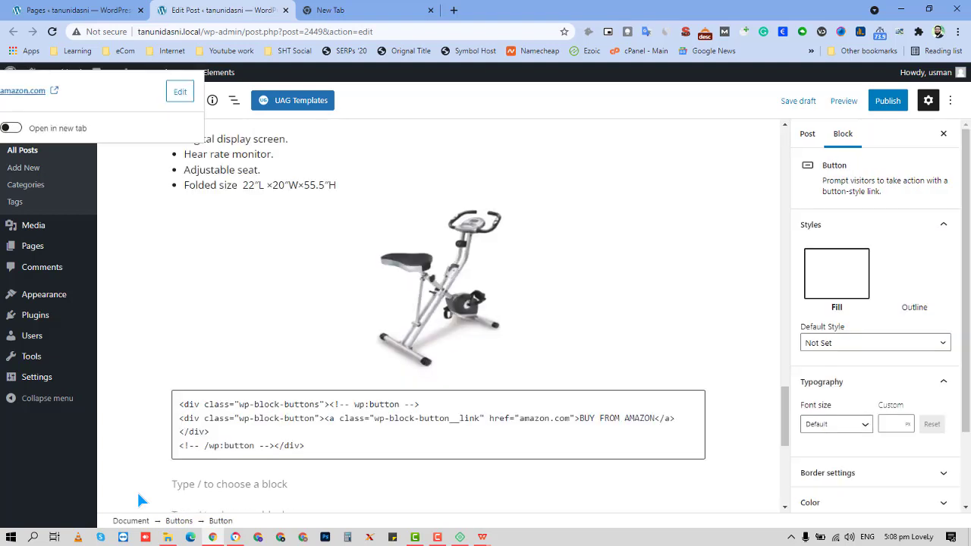
{"action": "key", "text": "ctrl+z"}
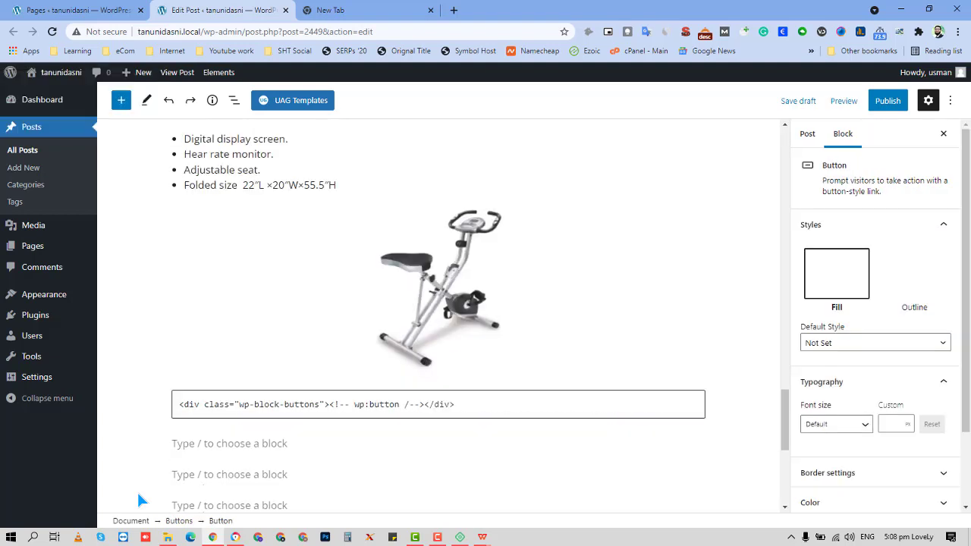
{"action": "key", "text": "ctrl+z"}
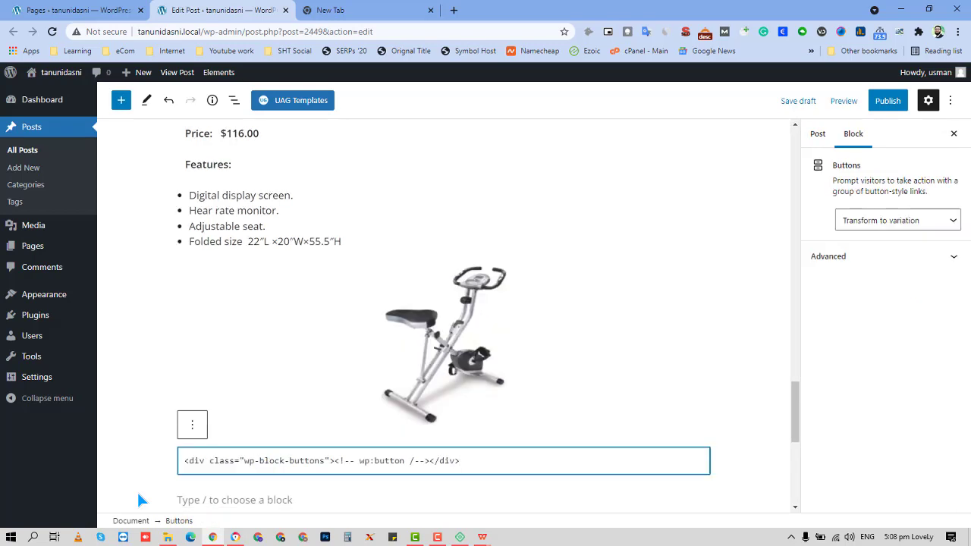
- Remove the invalid Buttons block below the exercise bike image
{"action": "left_click", "coordinate": [192, 425]}
{"action": "left_click", "coordinate": [222, 205]}
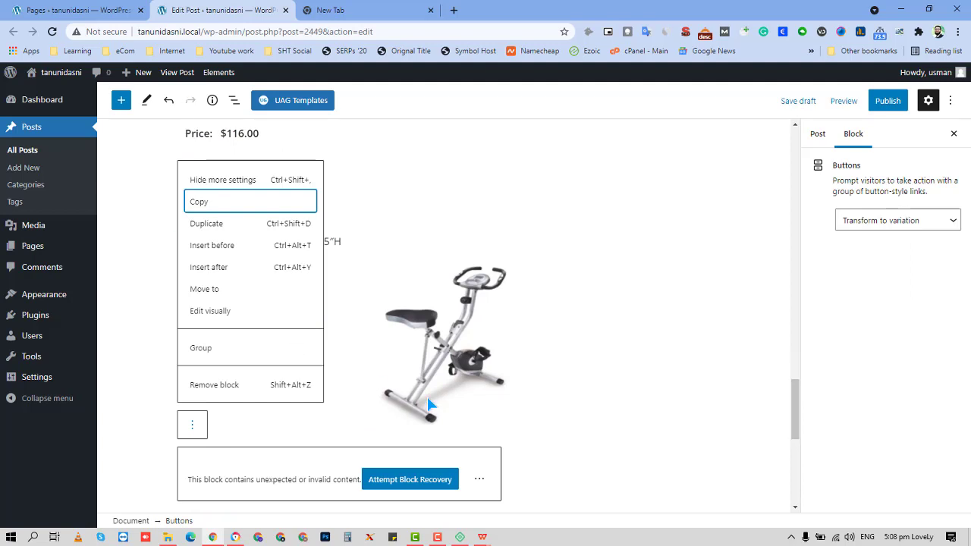
{"action": "left_click", "coordinate": [478, 483]}
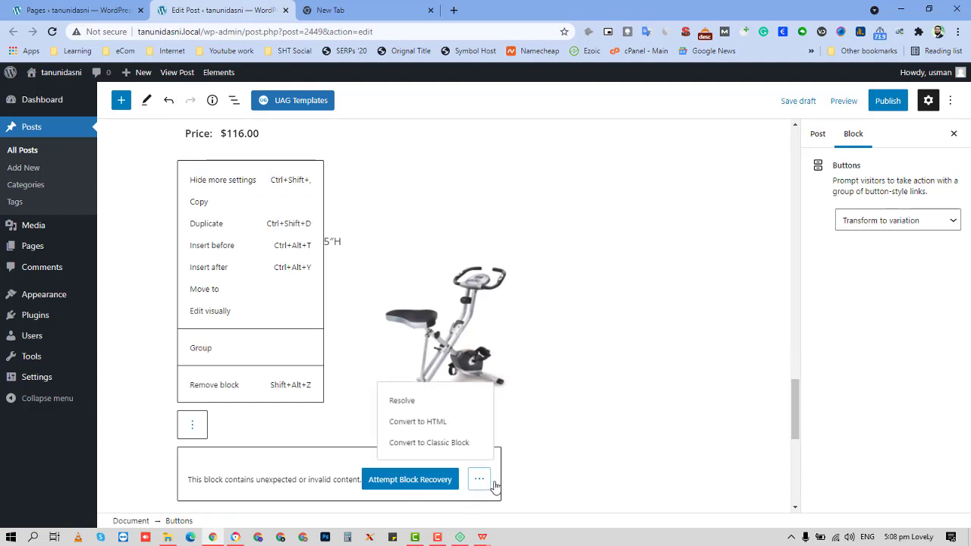
{"action": "left_click", "coordinate": [201, 433]}
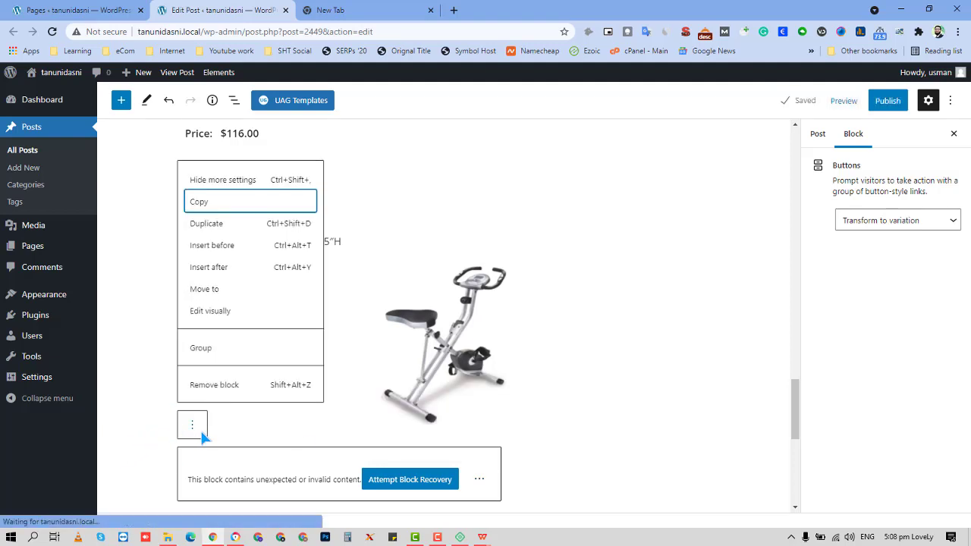
{"action": "left_click", "coordinate": [220, 385]}
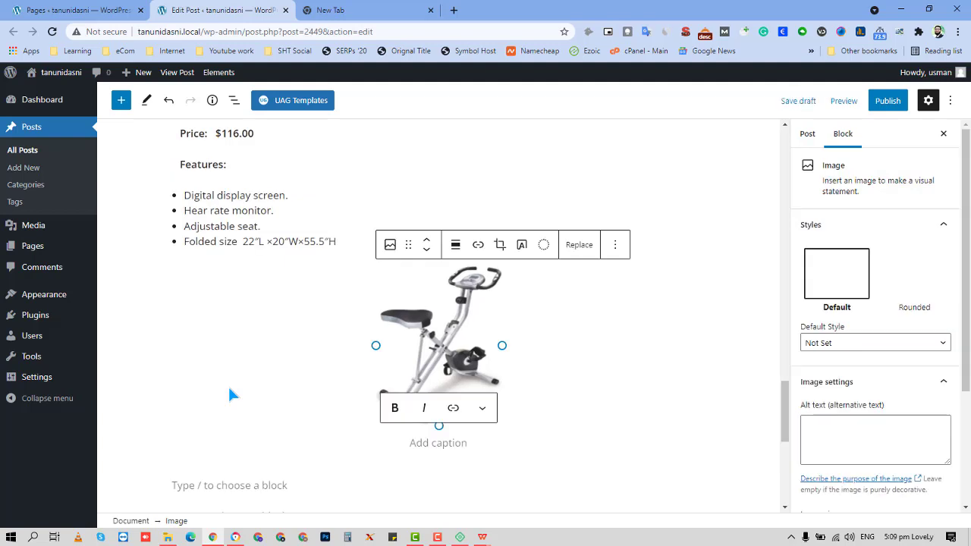
{"action": "left_click", "coordinate": [267, 488]}
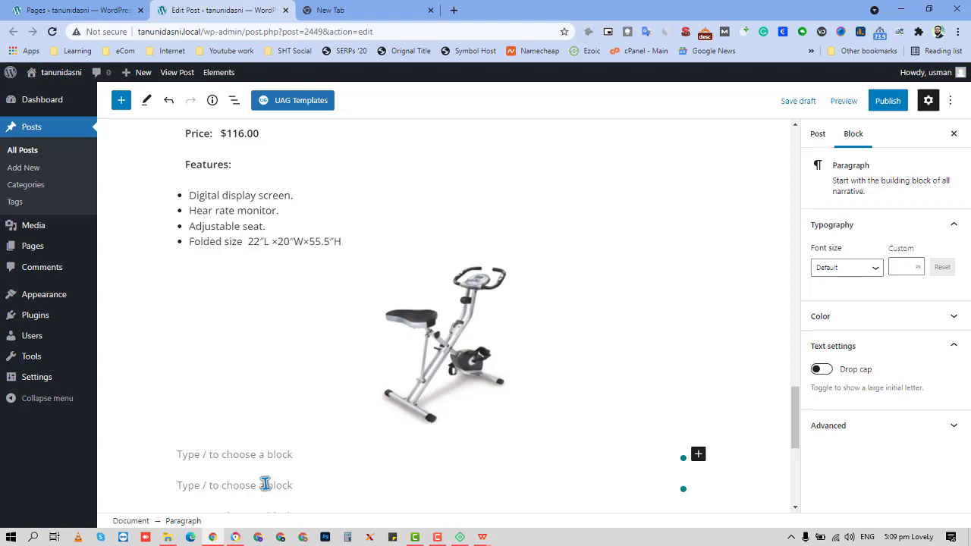
- Insert a paragraph with the shortcode [toc] directly above the "Why We Use it:" heading
{"action": "scroll", "coordinate": [265, 483], "scroll_direction": "up", "scroll_amount": 8}
{"action": "scroll", "coordinate": [265, 483], "scroll_direction": "up", "scroll_amount": 15}
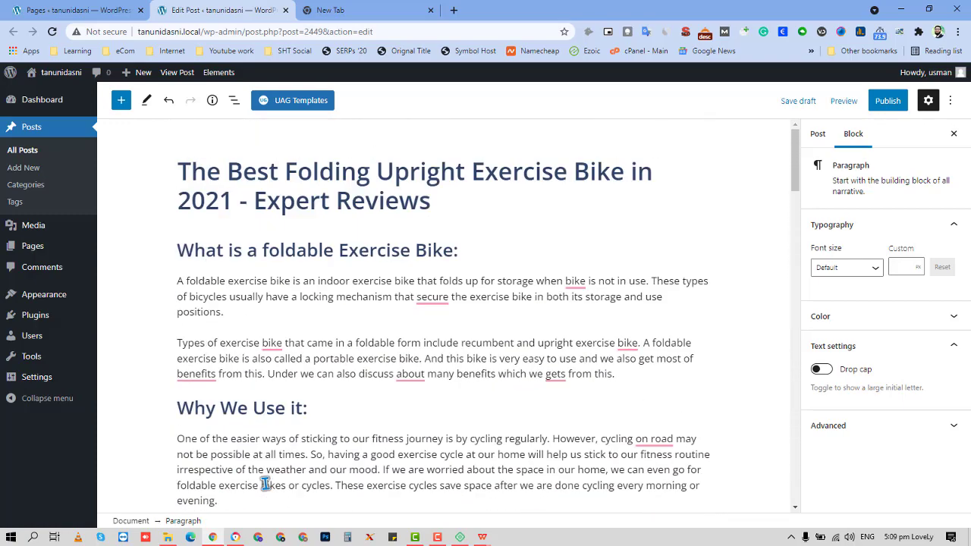
{"action": "left_click", "coordinate": [353, 412]}
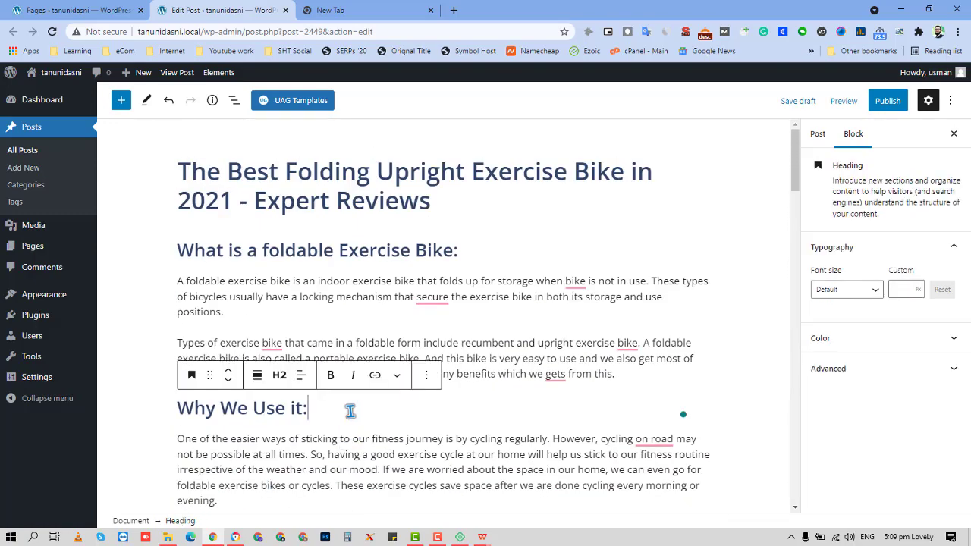
{"action": "key", "text": "ctrl+alt+t"}
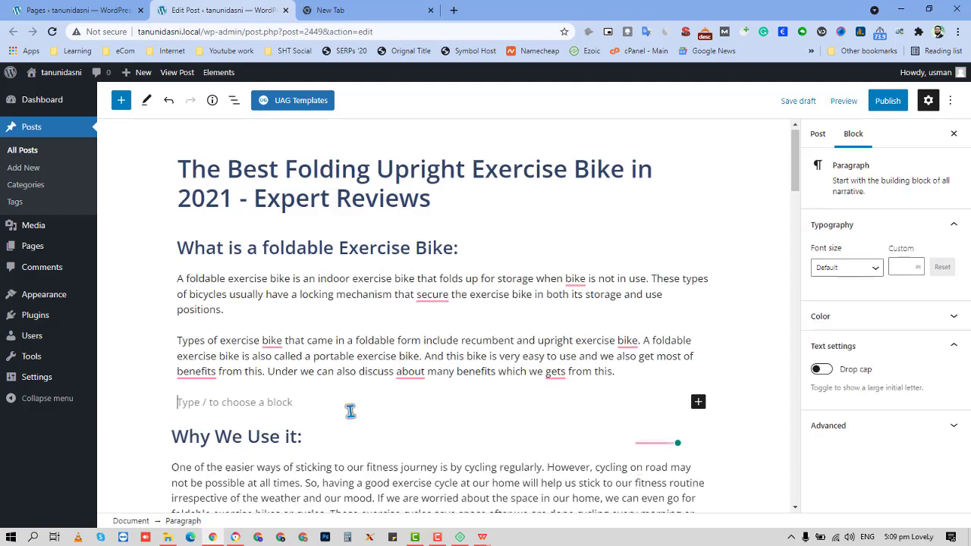
{"action": "type", "text": "["}
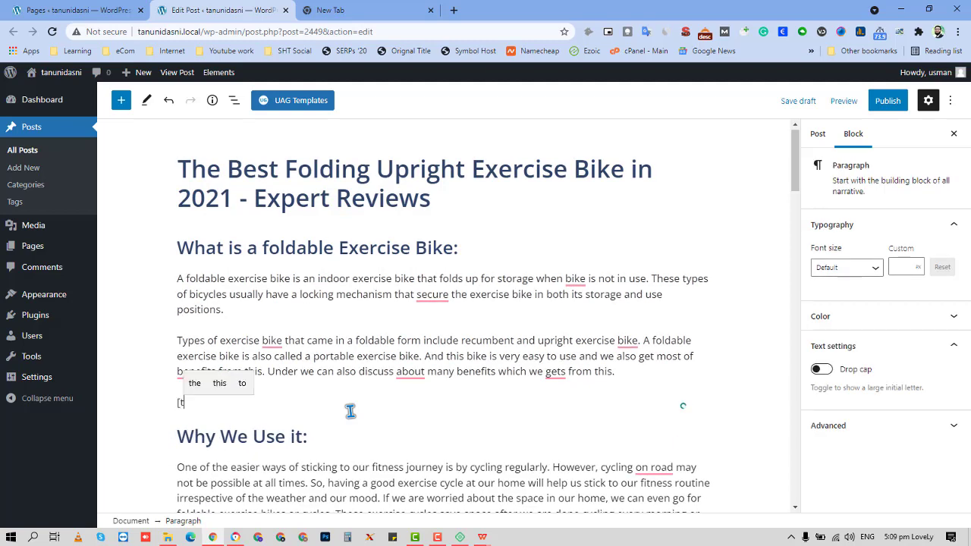
{"action": "type", "text": "toc]"}
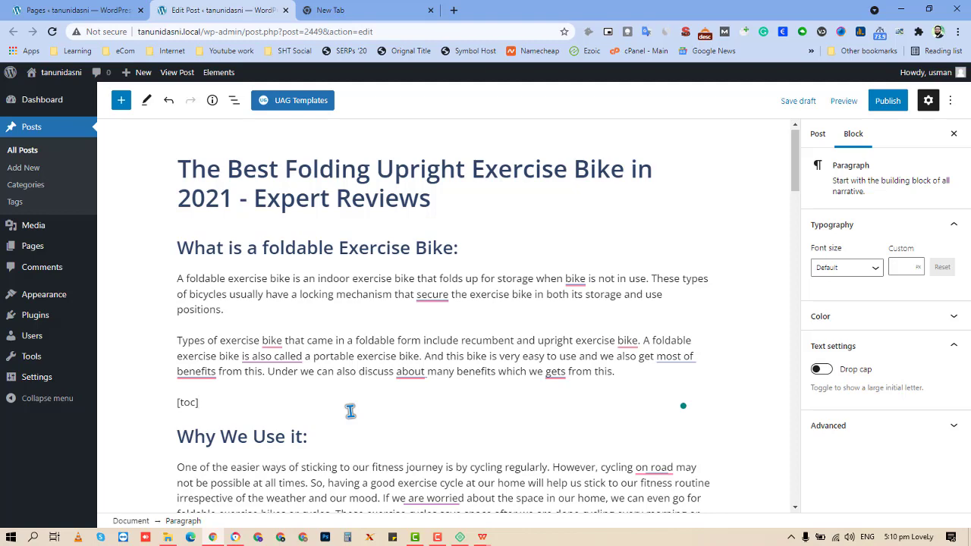
- Open the page for adding new plugins in the browser tab that shows the Pages list
{"action": "left_click", "coordinate": [66, 11]}
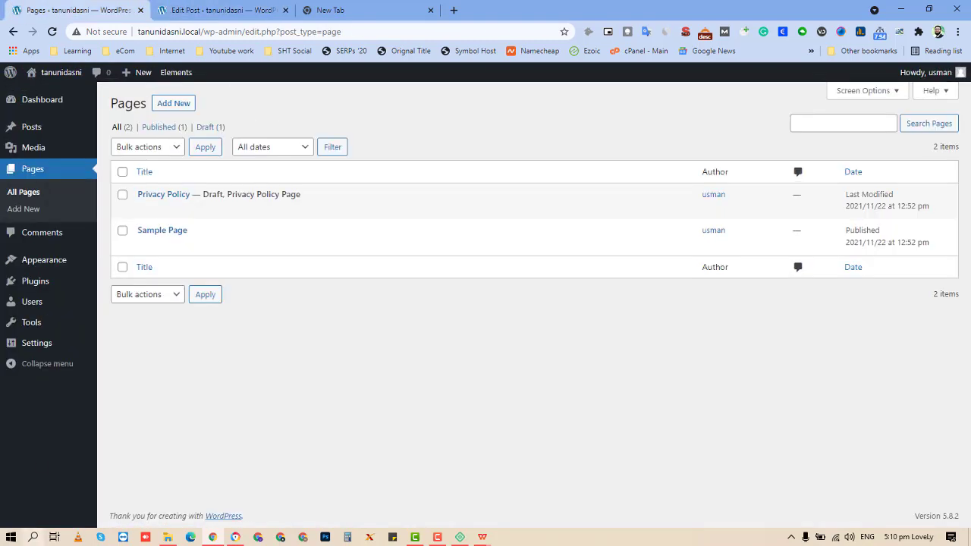
{"action": "mouse_move", "coordinate": [58, 287]}
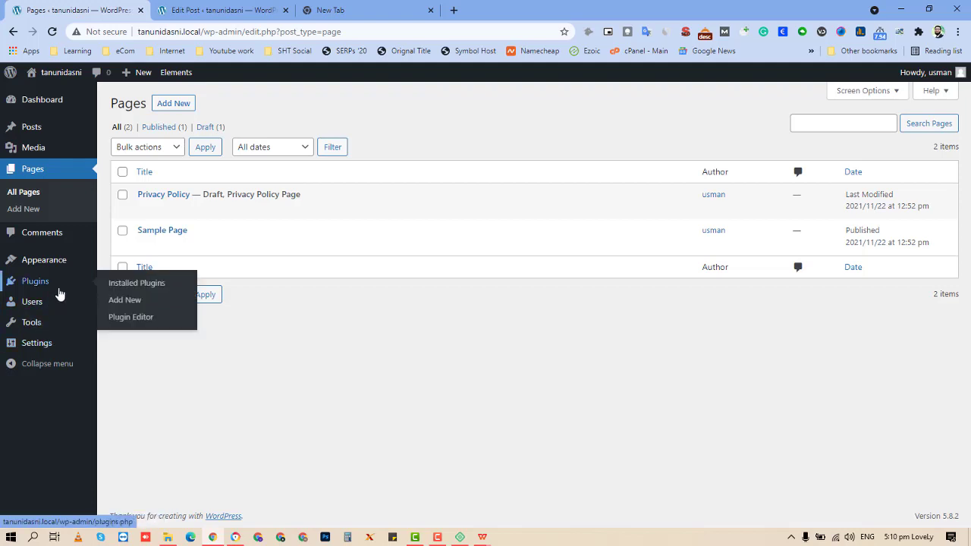
{"action": "left_click", "coordinate": [113, 302]}
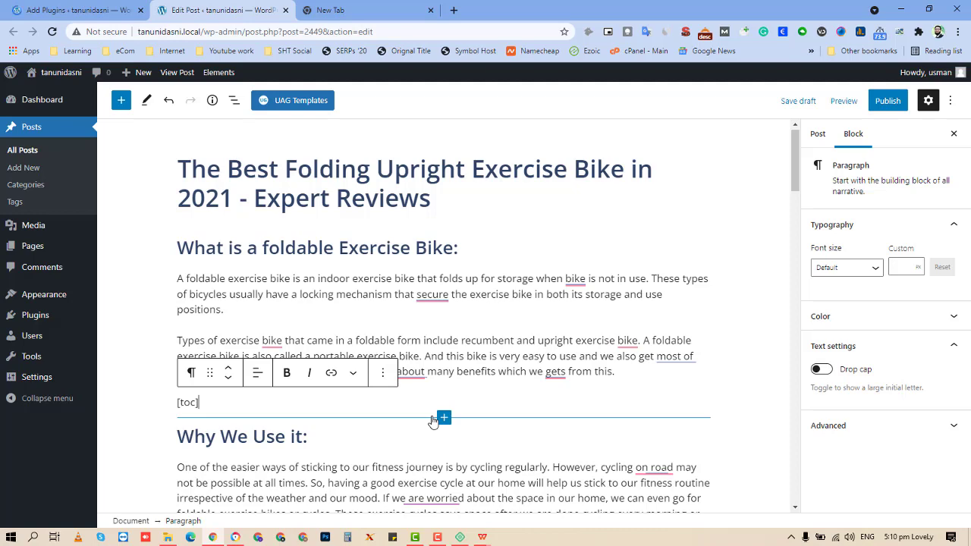
- Review the post's sections down to the "Safe than Road Biking:" list item and examine that list block's options
{"action": "scroll", "coordinate": [497, 493], "scroll_direction": "down", "scroll_amount": 10}
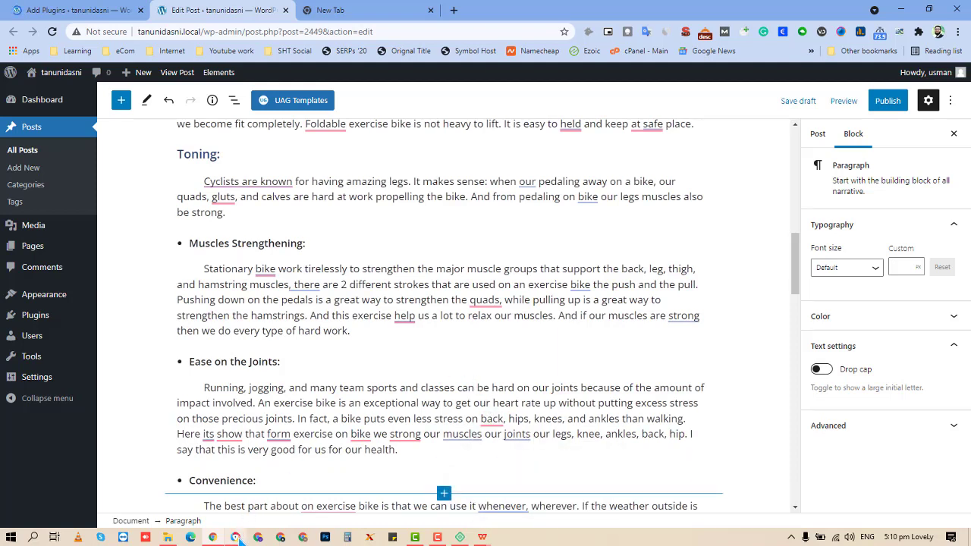
{"action": "mouse_move", "coordinate": [237, 537]}
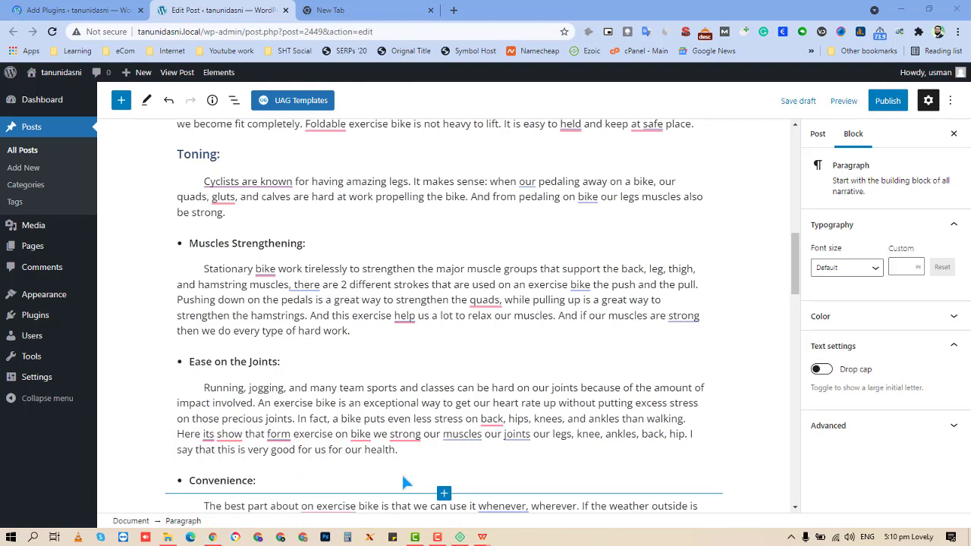
{"action": "scroll", "coordinate": [401, 431], "scroll_direction": "down", "scroll_amount": 2}
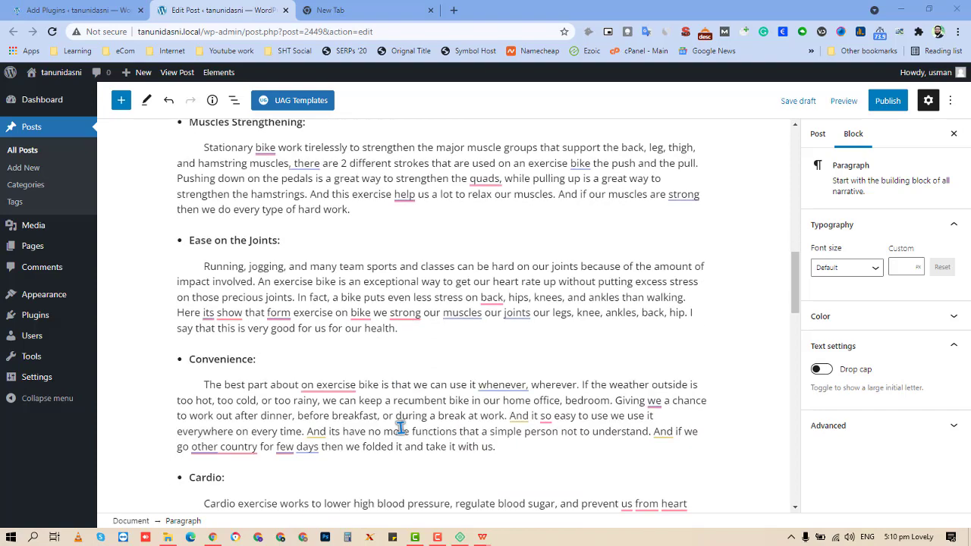
{"action": "scroll", "coordinate": [402, 428], "scroll_direction": "down", "scroll_amount": 11}
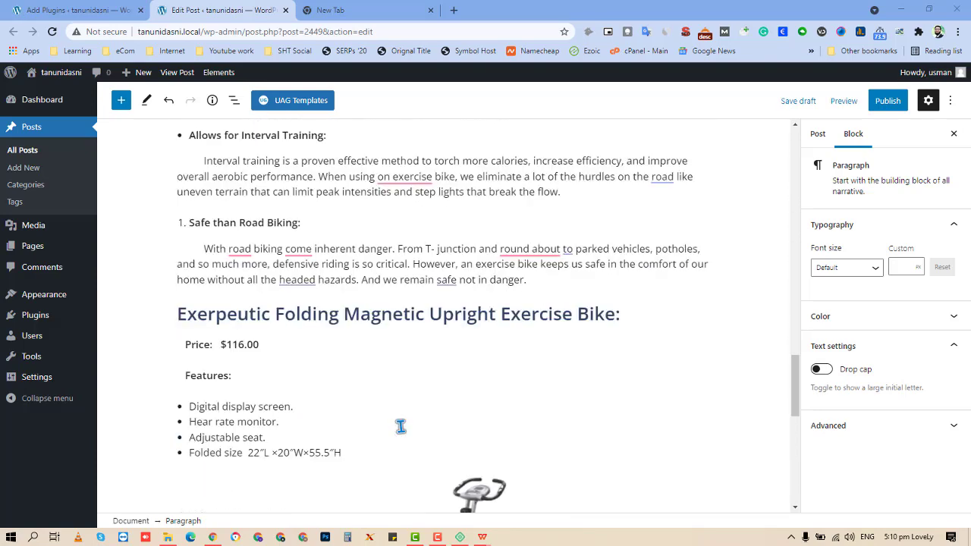
{"action": "scroll", "coordinate": [402, 427], "scroll_direction": "down", "scroll_amount": 1}
{"action": "scroll", "coordinate": [402, 428], "scroll_direction": "up", "scroll_amount": 1}
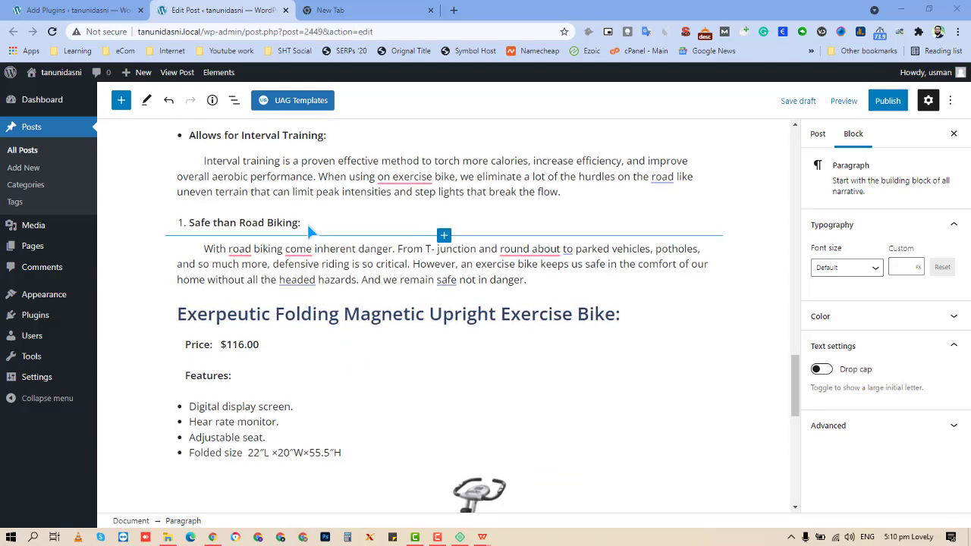
{"action": "triple_click", "coordinate": [352, 230]}
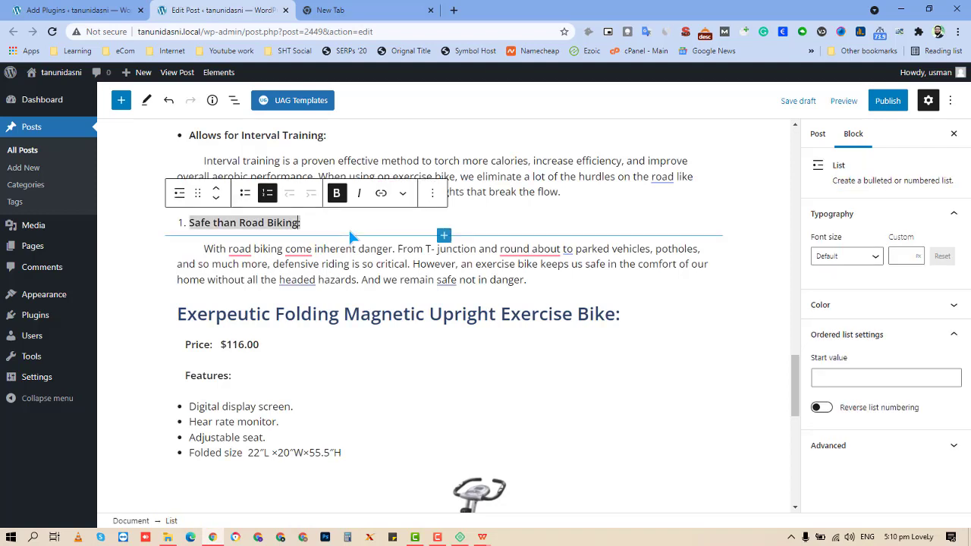
{"action": "left_click", "coordinate": [433, 195]}
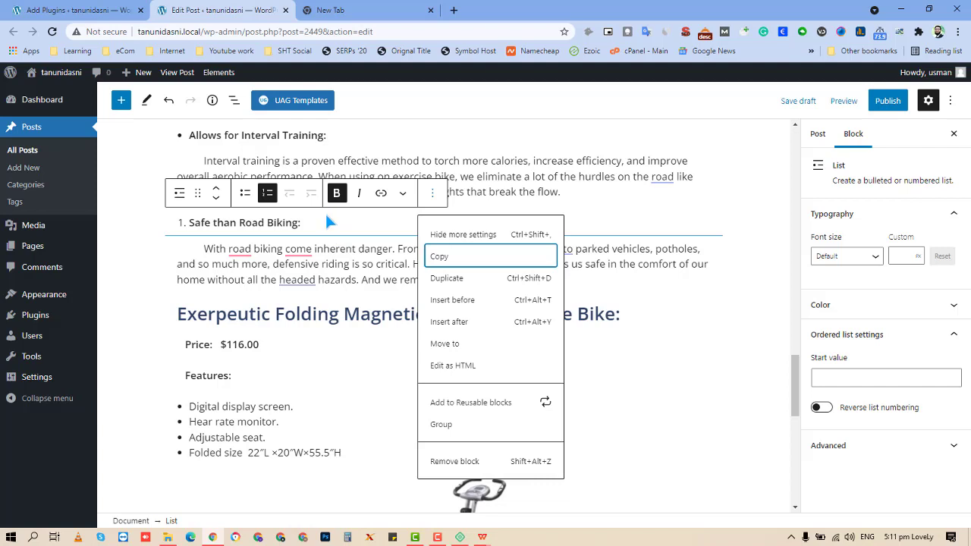
{"action": "left_click", "coordinate": [327, 225]}
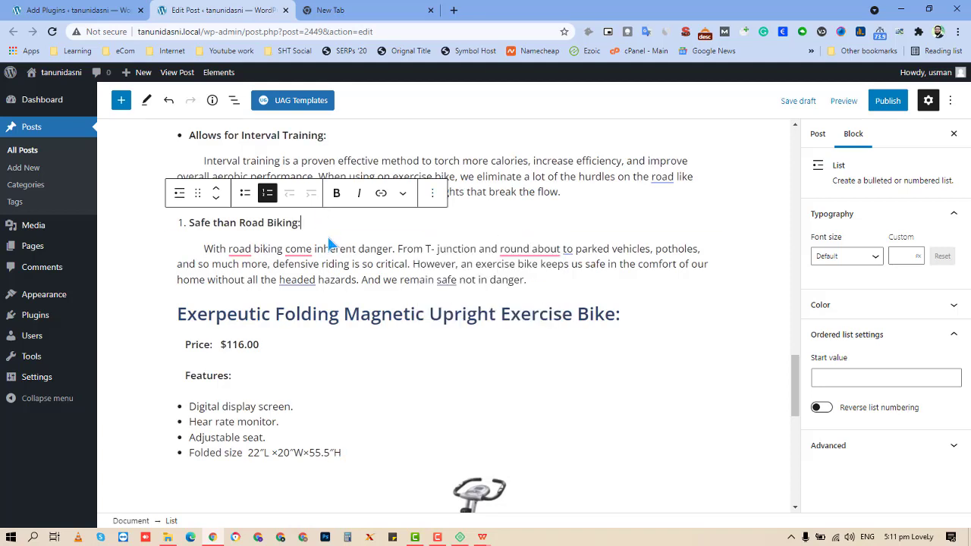
{"action": "left_click", "coordinate": [335, 254]}
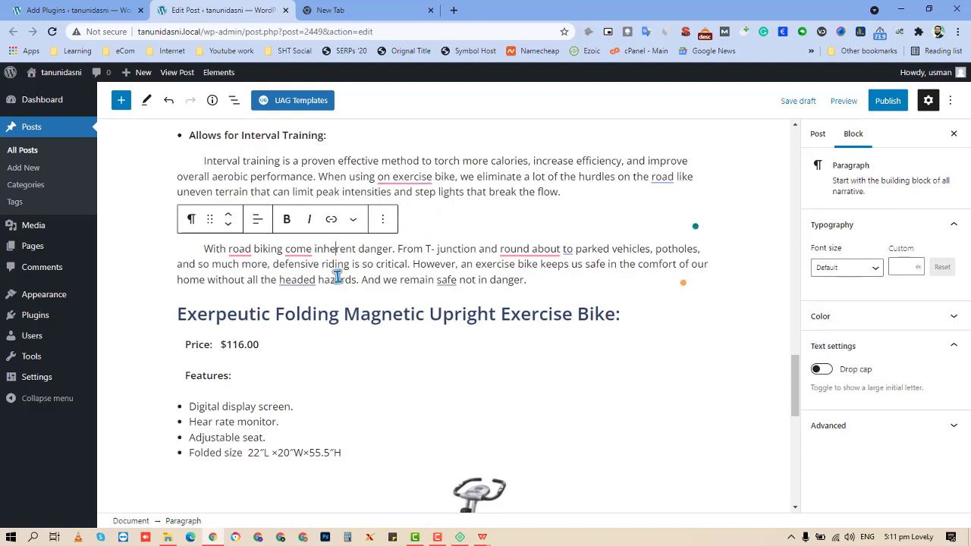
- Insert a new paragraph after the "Safe than Road Biking" text and fill it with "tkjhsnafknask aikjh nvx"
{"action": "left_click", "coordinate": [382, 219]}
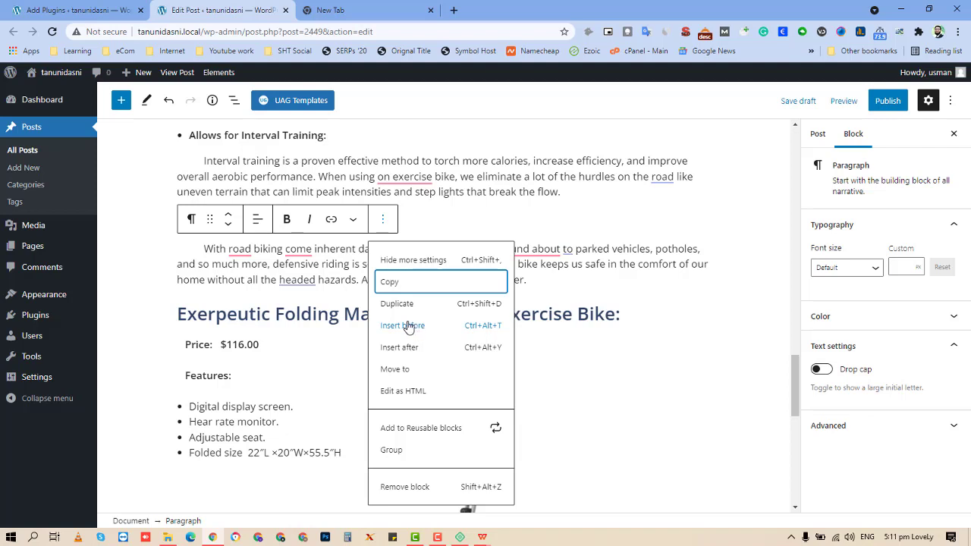
{"action": "left_click", "coordinate": [353, 267]}
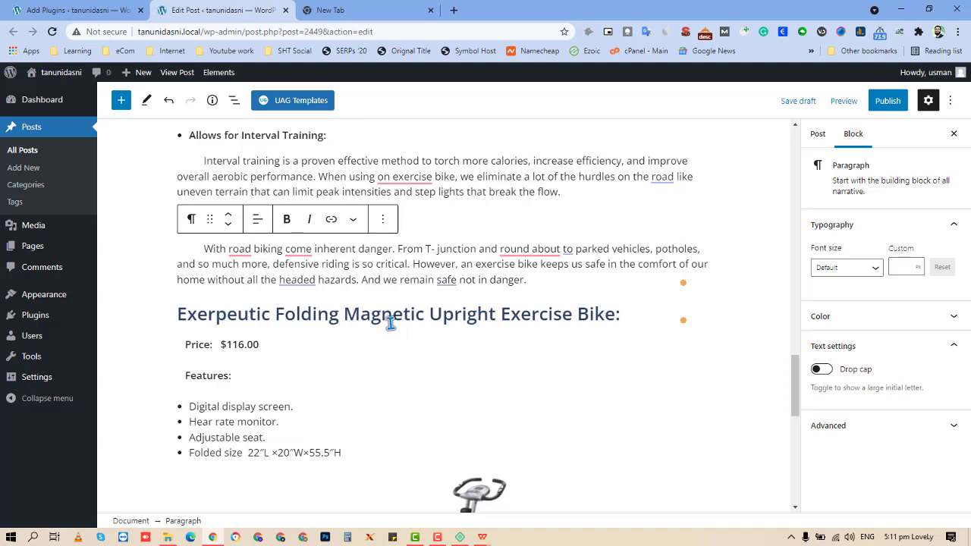
{"action": "key", "text": "ctrl+alt+y"}
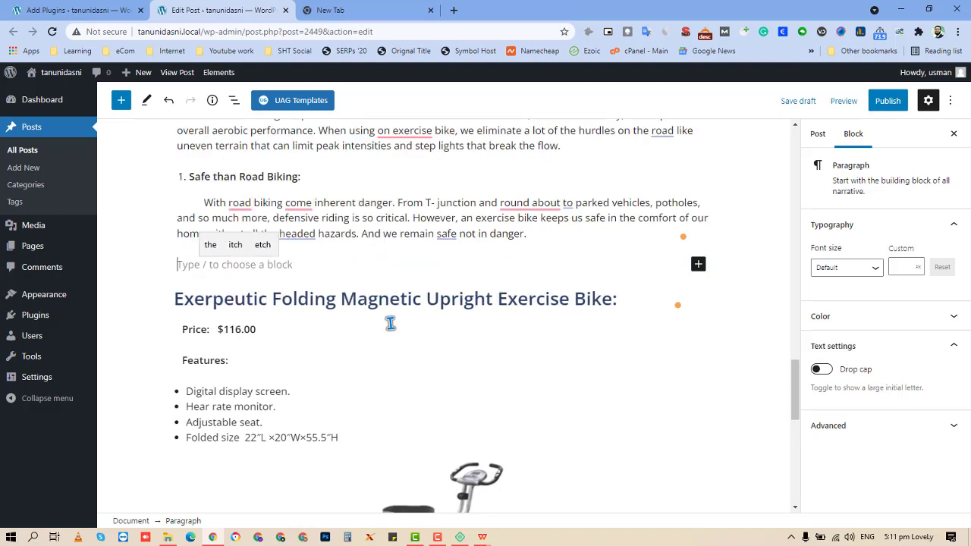
{"action": "type", "text": "tkjhsnafknask aikjh nvx"}
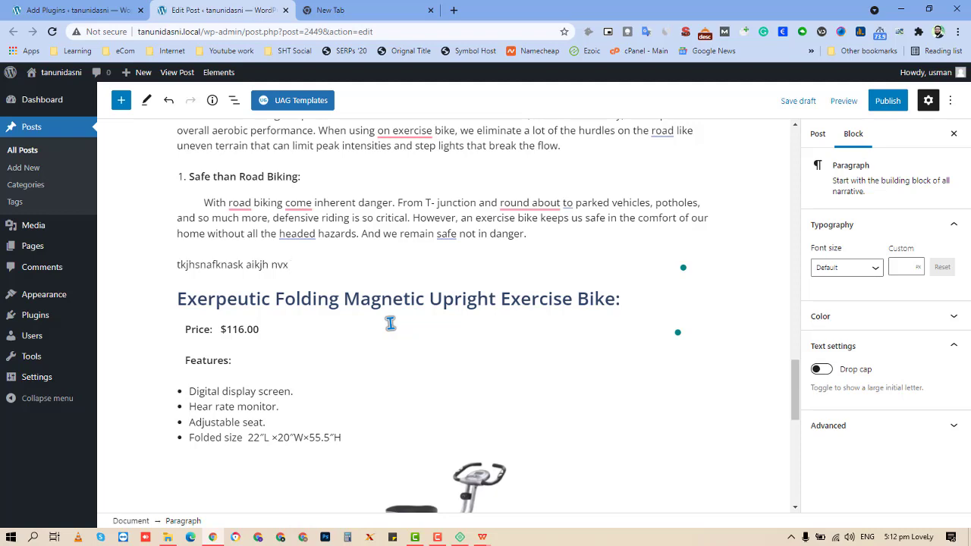
- Bring up the block suggestions in the first empty paragraph below the bike image and search them for "cu"
{"action": "scroll", "coordinate": [390, 323], "scroll_direction": "down", "scroll_amount": 5}
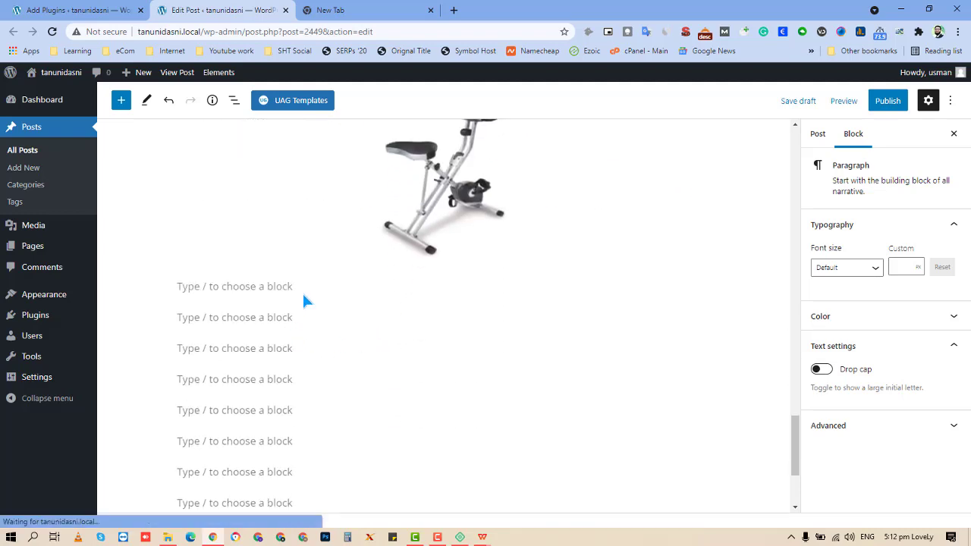
{"action": "left_click", "coordinate": [305, 291]}
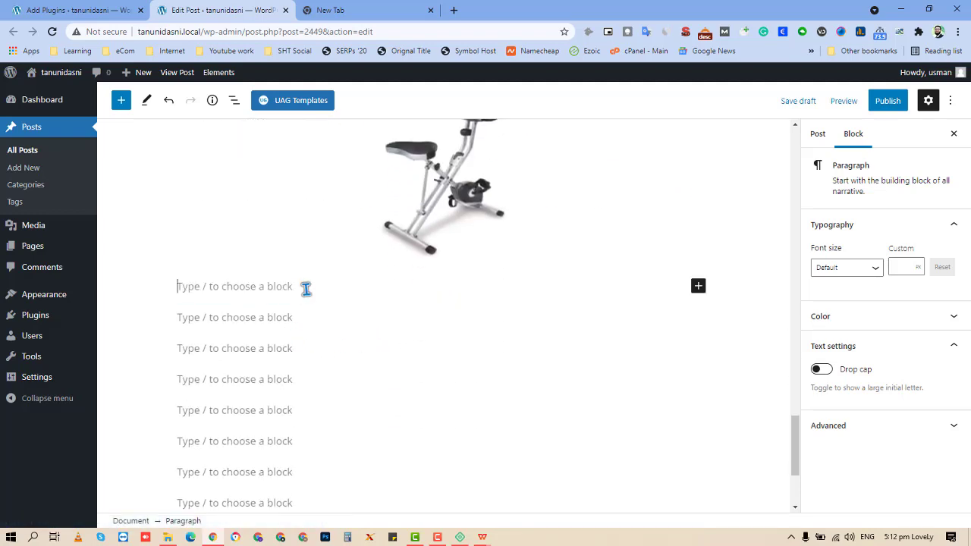
{"action": "mouse_move", "coordinate": [212, 537]}
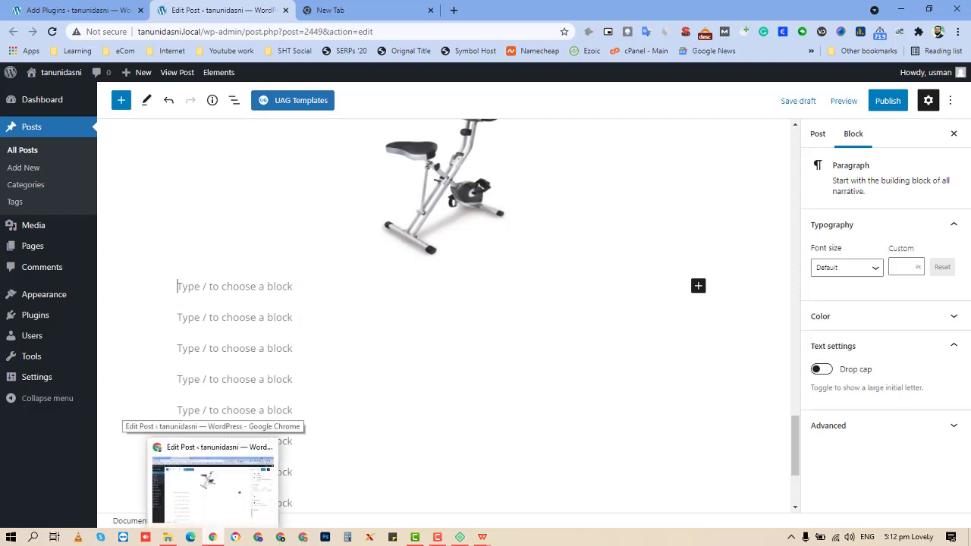
{"action": "type", "text": "/"}
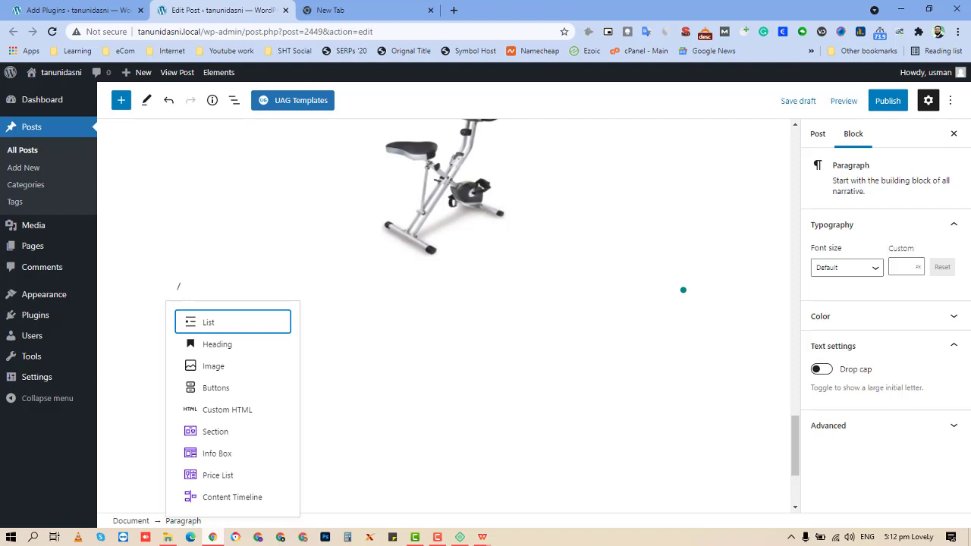
{"action": "key", "text": "BackSpace"}
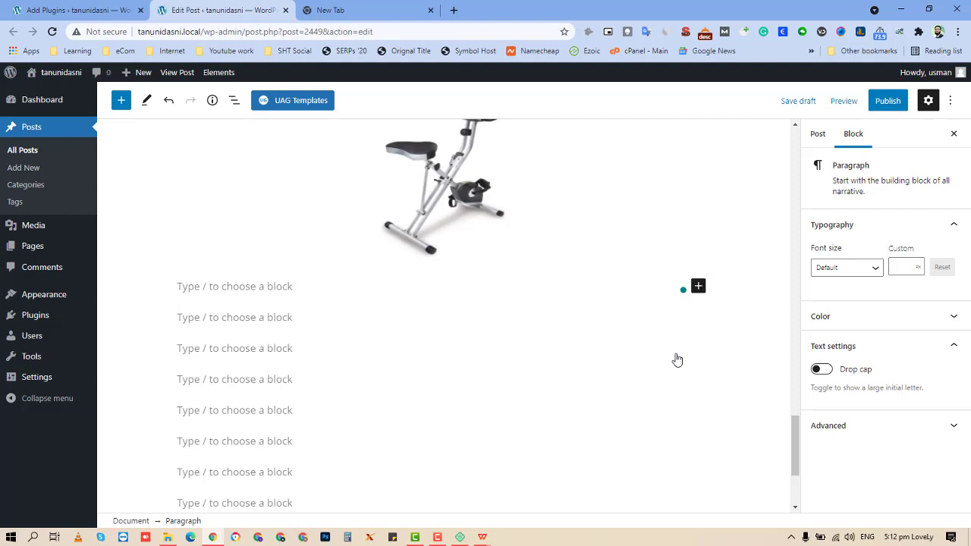
{"action": "type", "text": "/"}
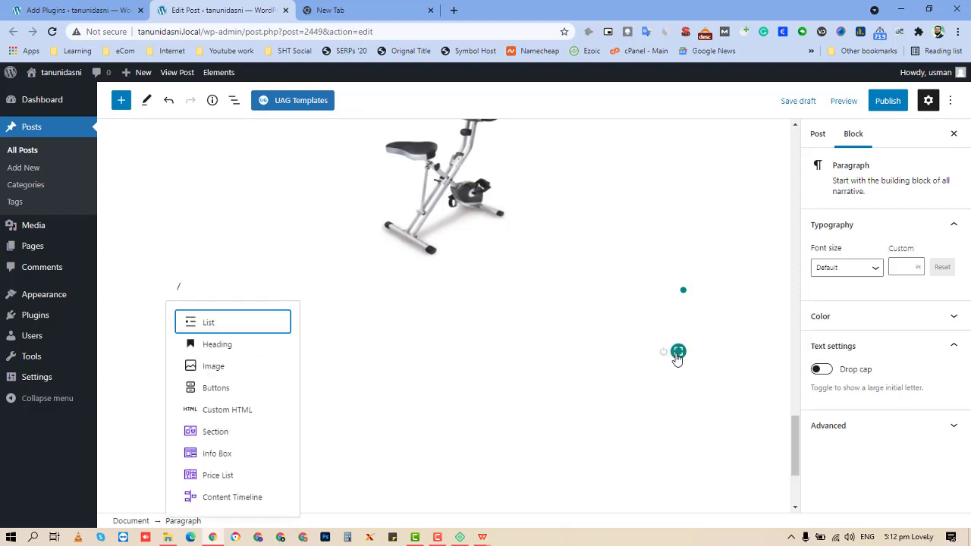
{"action": "type", "text": "cu"}
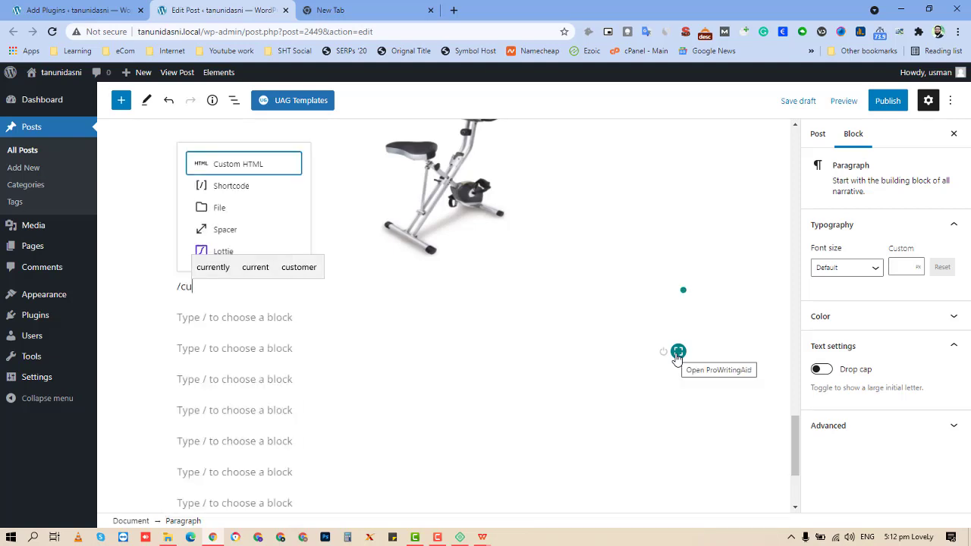
{"action": "key", "text": "BackSpace"}
{"action": "key", "text": "BackSpace"}
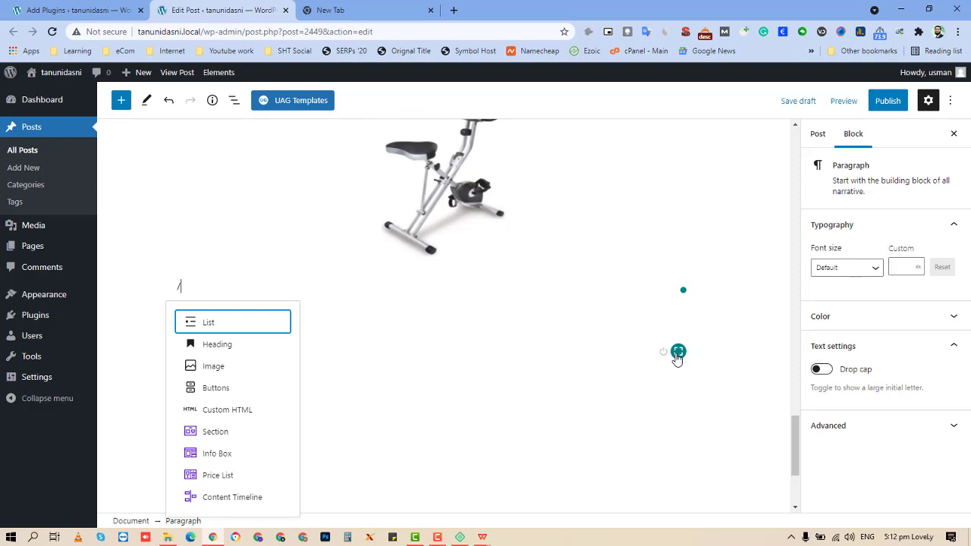
- Search the block suggestions for "yout" and clear the search term
{"action": "type", "text": "yout"}
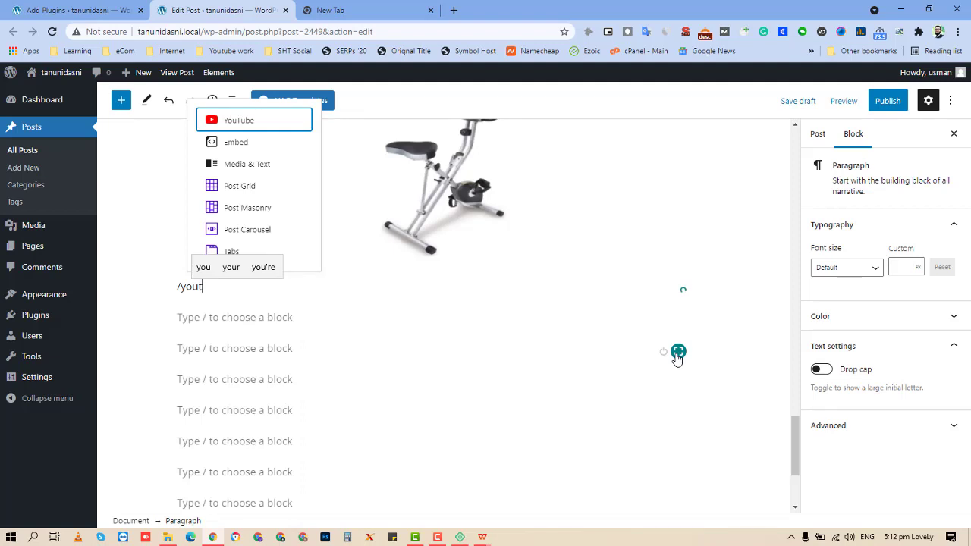
{"action": "key", "text": "BackSpace"}
{"action": "key", "text": "BackSpace"}
{"action": "key", "text": "BackSpace"}
{"action": "key", "text": "BackSpace"}
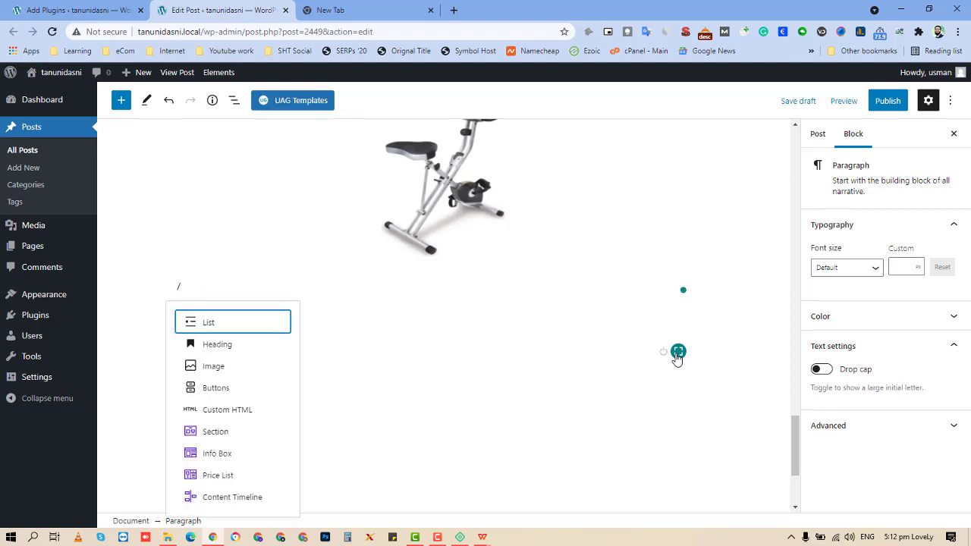
- Insert a Heading block below the bike image with the text "THus afnsk"
{"action": "type", "text": "head"}
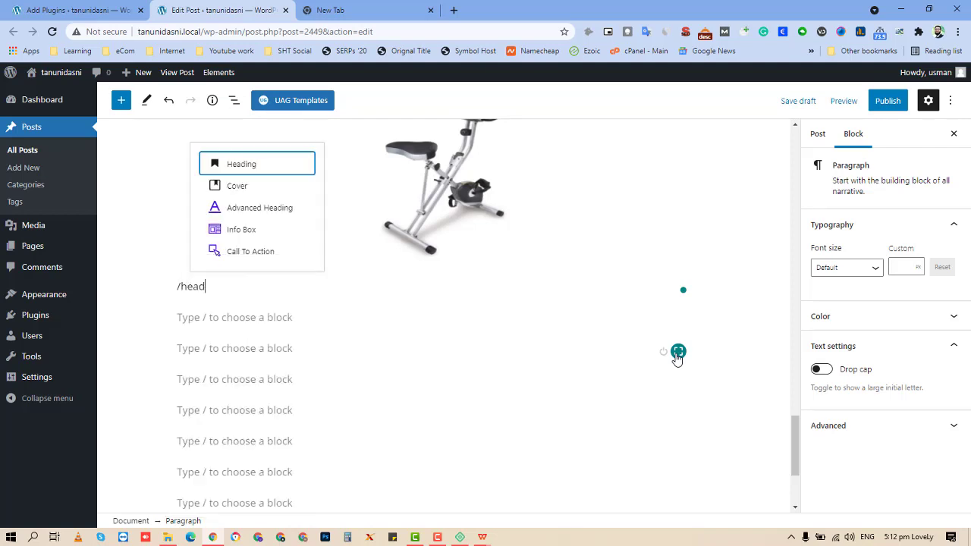
{"action": "key", "text": "Return"}
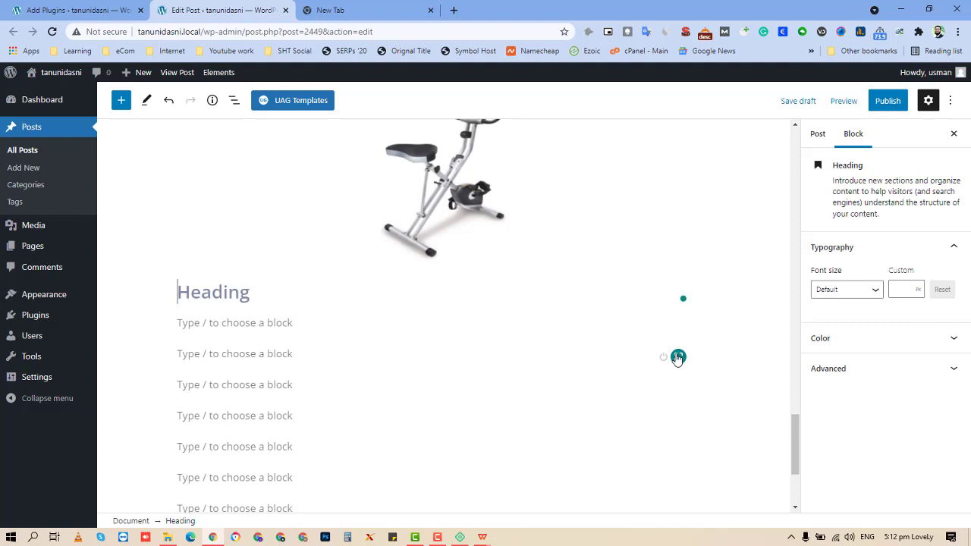
{"action": "type", "text": "THus afnsk"}
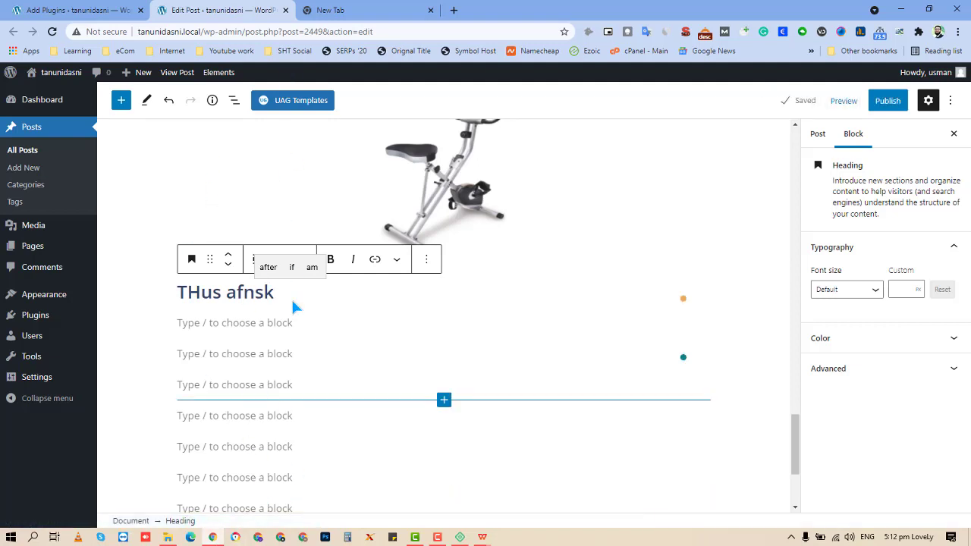
- Open YouTube in the other Chrome profile's window and return to the WordPress window
{"action": "left_click", "coordinate": [371, 9]}
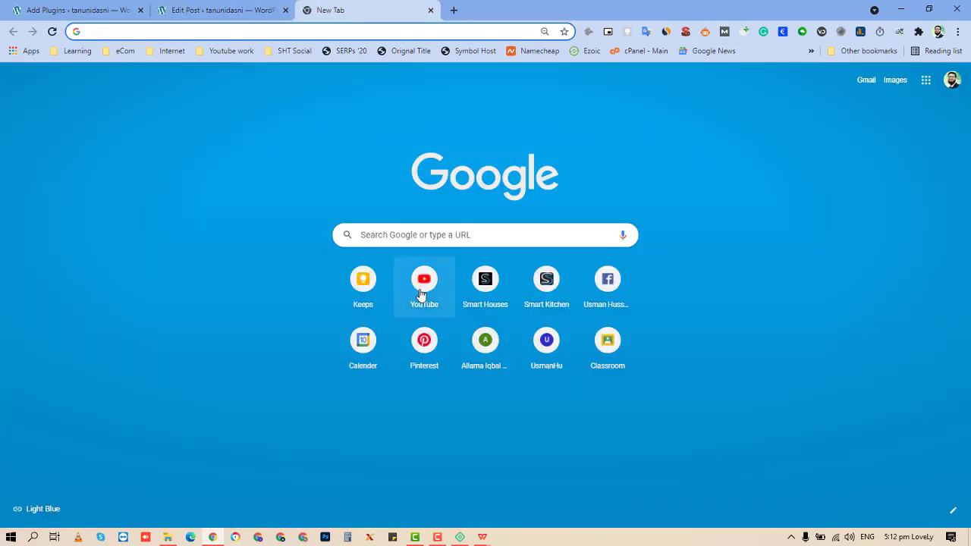
{"action": "left_click", "coordinate": [279, 537]}
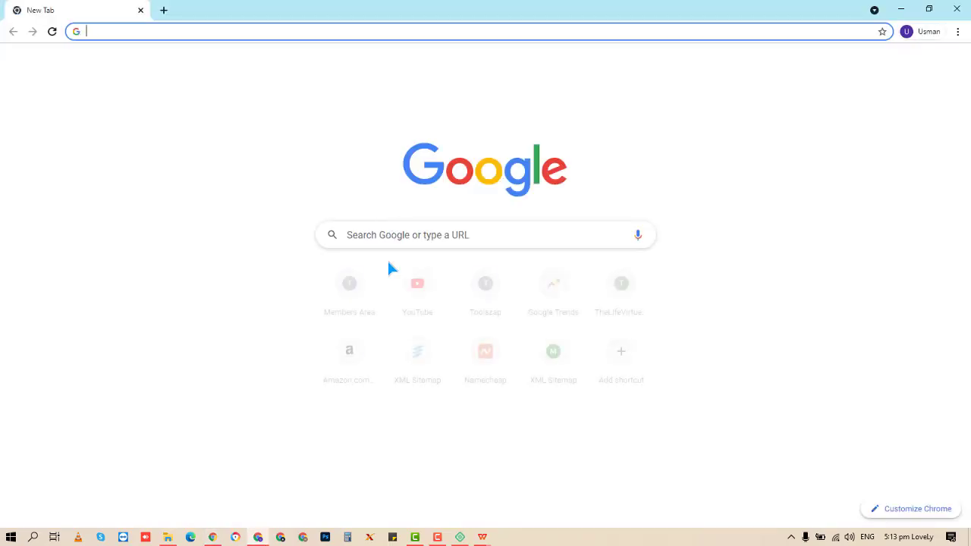
{"action": "left_click", "coordinate": [410, 303]}
{"action": "left_click", "coordinate": [900, 14]}
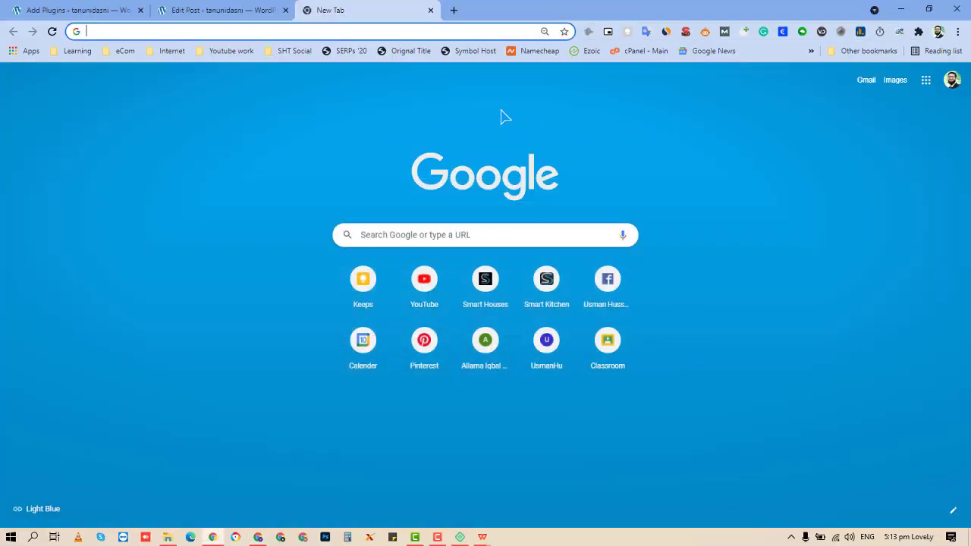
- Search the plugin directory for "shortcode ultimate" and install the WordPress Shortcodes Plugin — Shortcodes Ultimate
{"action": "left_click", "coordinate": [242, 9]}
{"action": "left_click", "coordinate": [124, 8]}
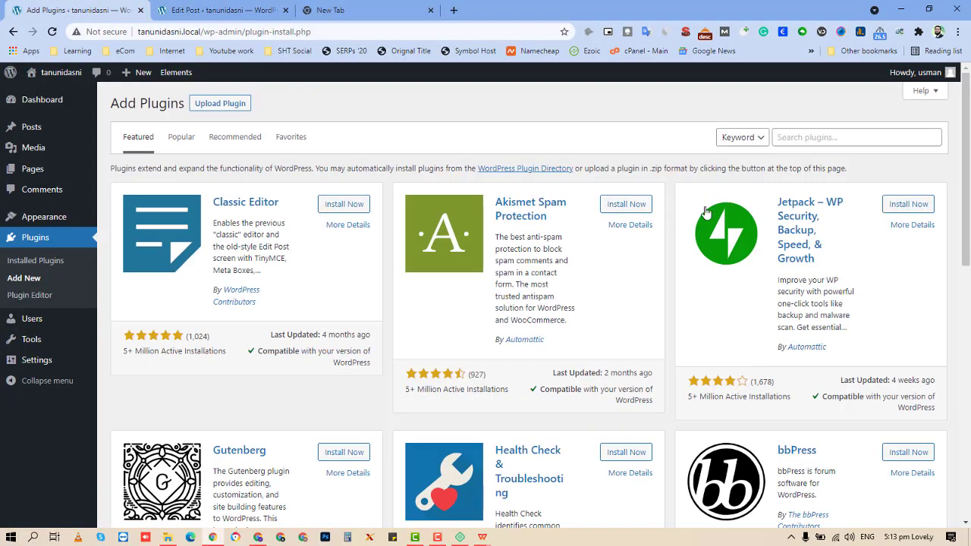
{"action": "left_click", "coordinate": [849, 134]}
{"action": "type", "text": "shortcode u"}
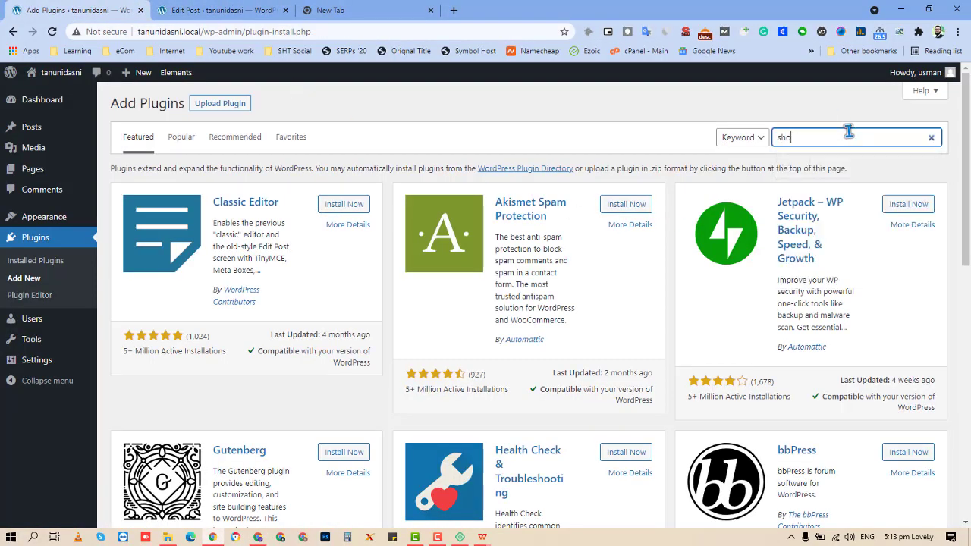
{"action": "type", "text": "lti"}
{"action": "key", "text": "BackSpace"}
{"action": "key", "text": "BackSpace"}
{"action": "type", "text": "tu"}
{"action": "key", "text": "BackSpace"}
{"action": "key", "text": "BackSpace"}
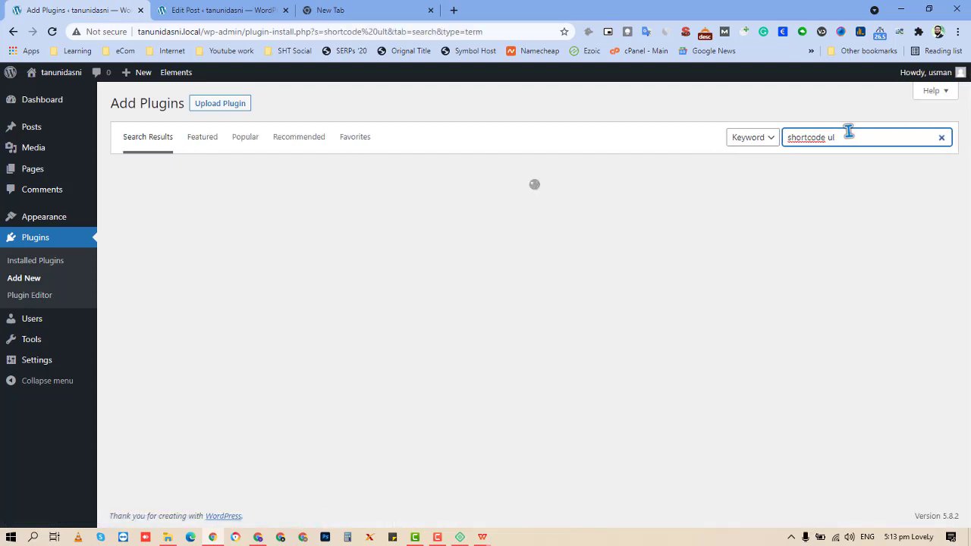
{"action": "type", "text": "timate"}
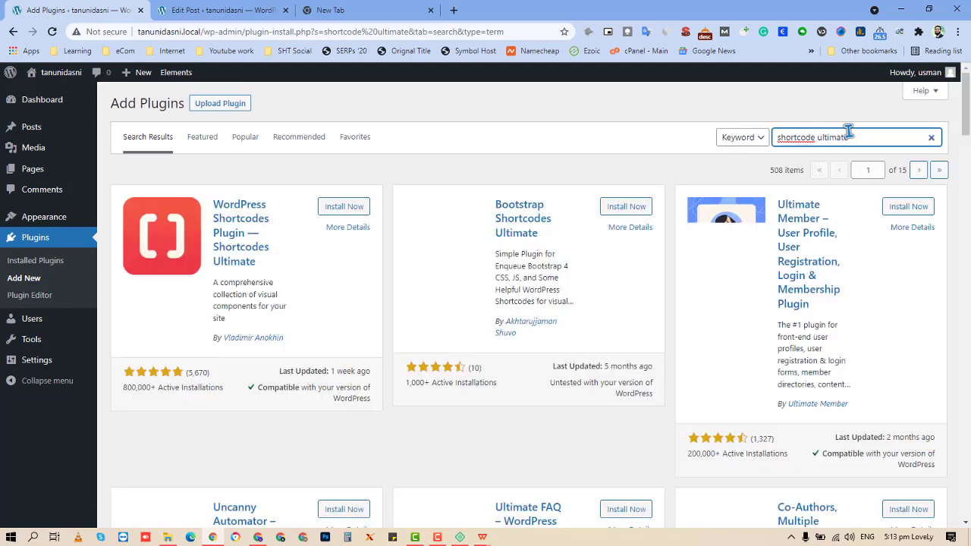
{"action": "left_click", "coordinate": [360, 208]}
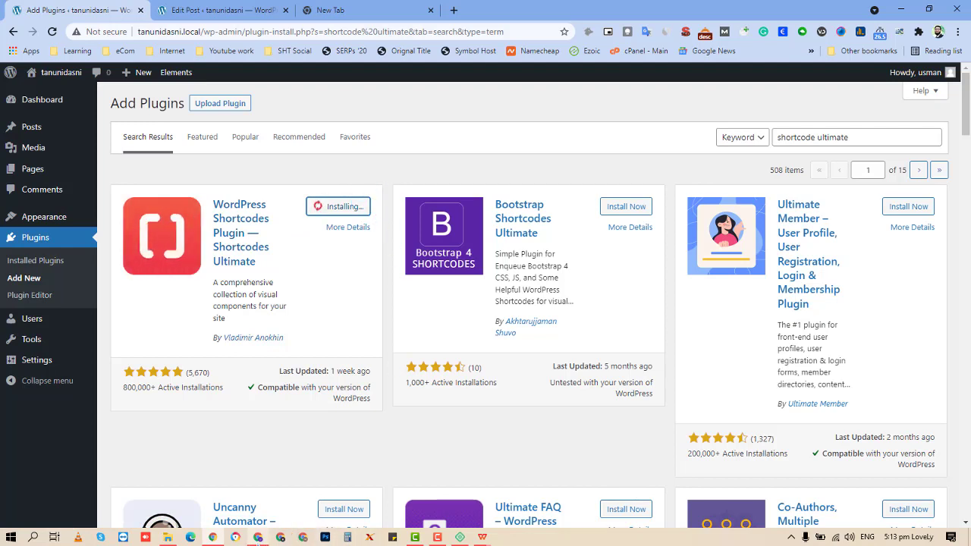
- Switch to YouTube Studio and copy the shareable link of the newest upload, "Buying Domain Live"
{"action": "left_click", "coordinate": [258, 537]}
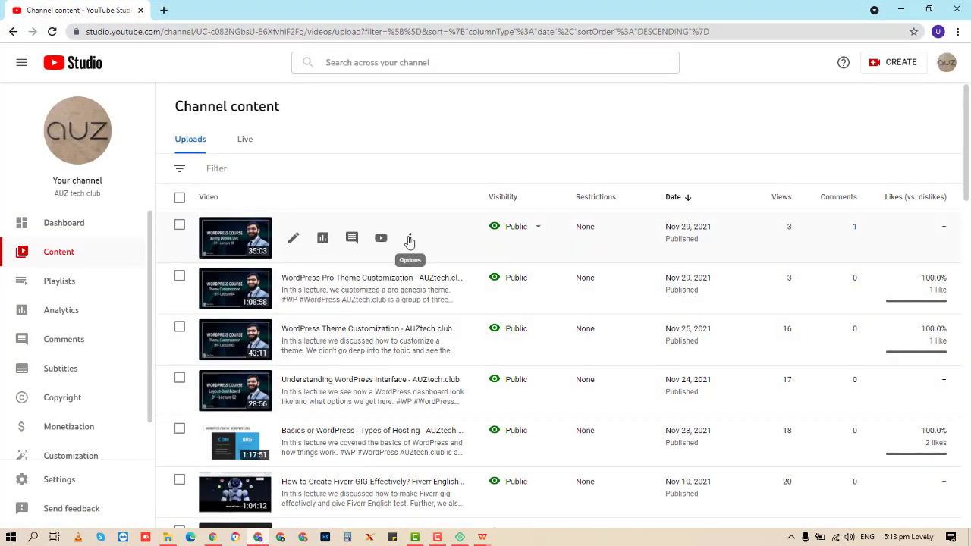
{"action": "left_click", "coordinate": [407, 240]}
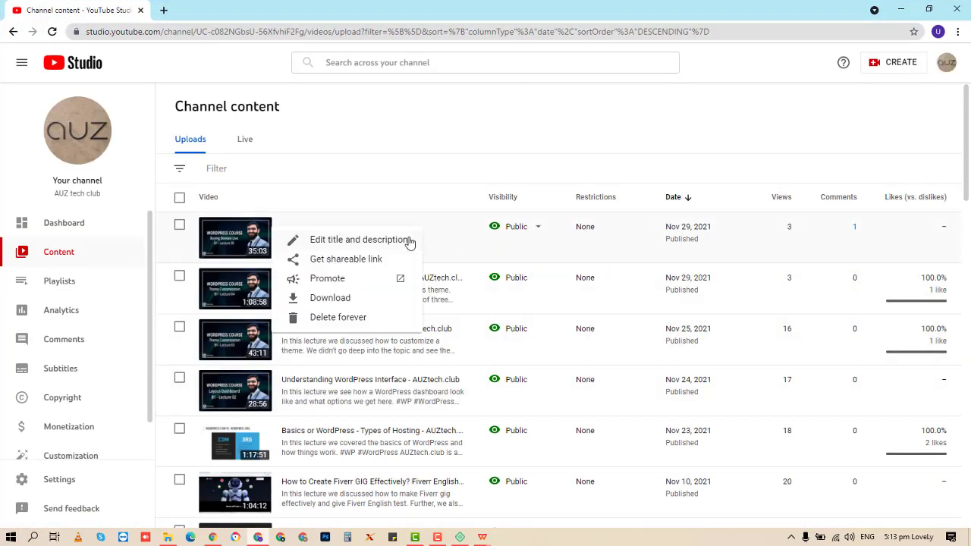
{"action": "left_click", "coordinate": [349, 262]}
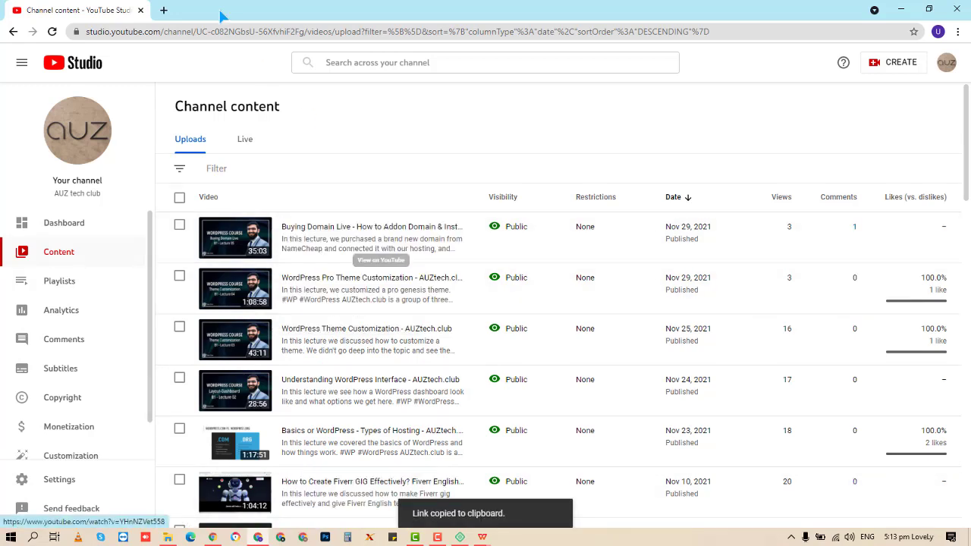
- Load the copied video link in a new browser tab and copy the video's embed code
{"action": "left_click", "coordinate": [163, 10]}
{"action": "right_click", "coordinate": [194, 32]}
{"action": "left_click", "coordinate": [243, 117]}
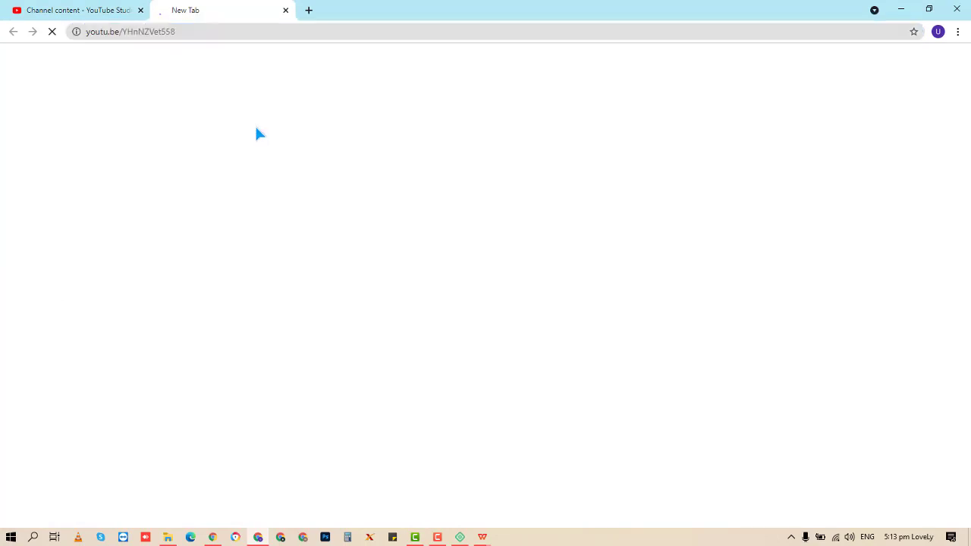
{"action": "right_click", "coordinate": [167, 31]}
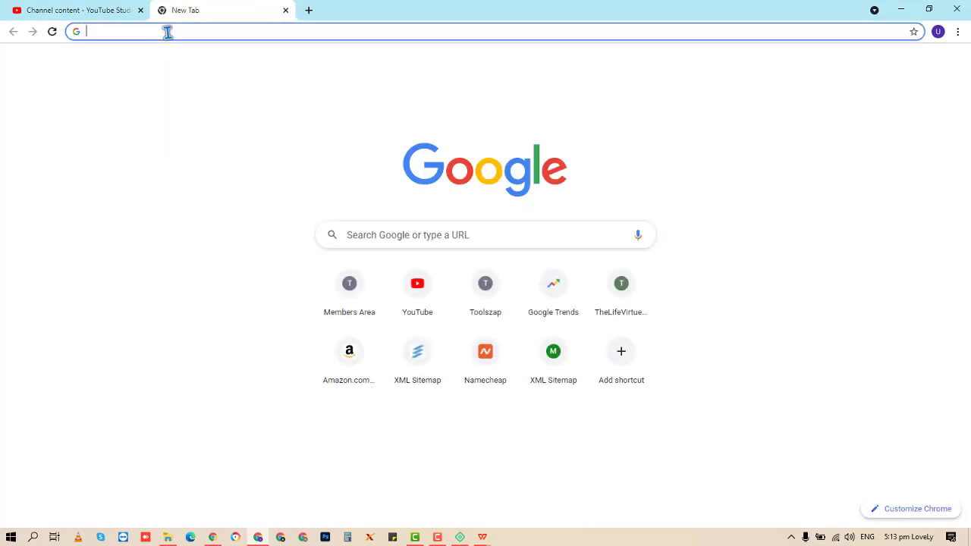
{"action": "left_click", "coordinate": [222, 128]}
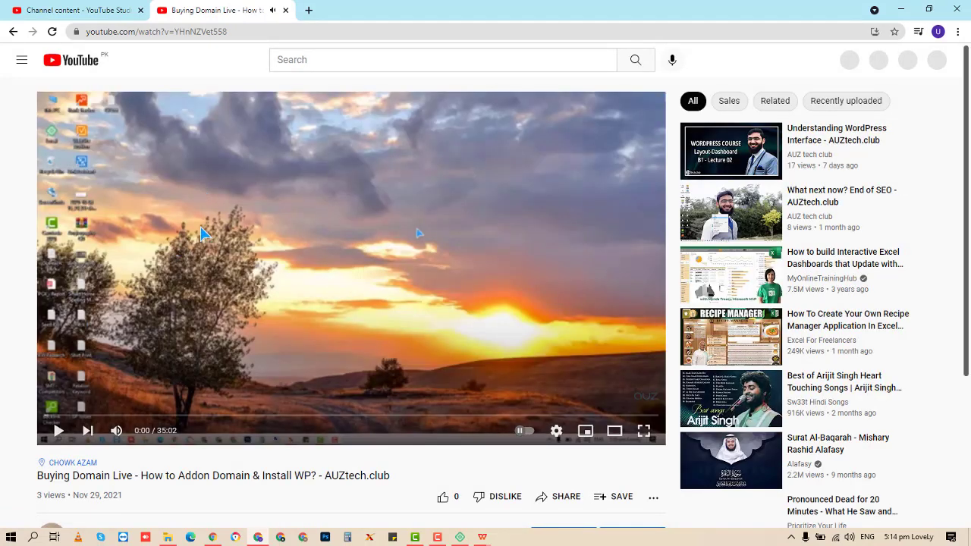
{"action": "right_click", "coordinate": [347, 164]}
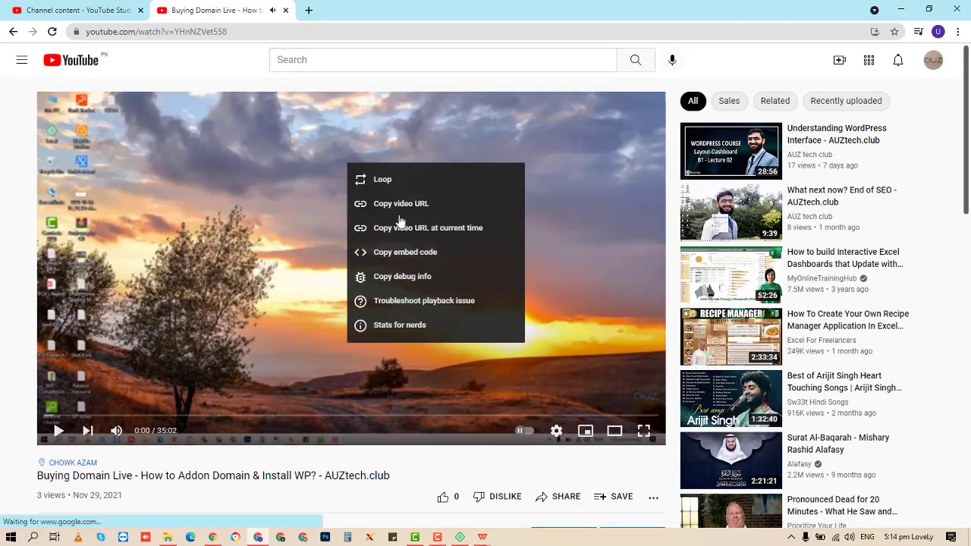
{"action": "left_click", "coordinate": [458, 261]}
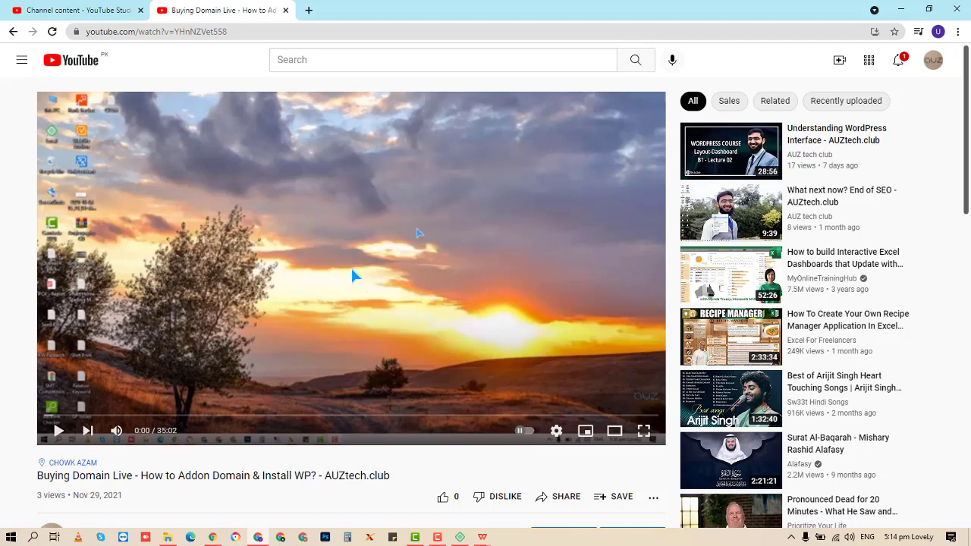
- Switch back to WordPress, activate the Shortcodes Ultimate plugin and return to the post editor
{"action": "left_click", "coordinate": [219, 538]}
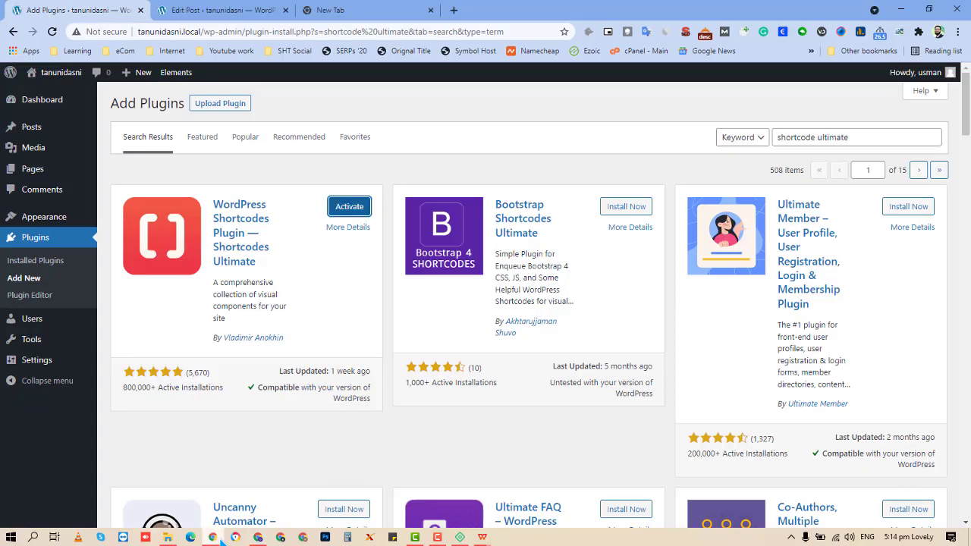
{"action": "left_click", "coordinate": [349, 206]}
{"action": "key", "text": "ctrl+Tab"}
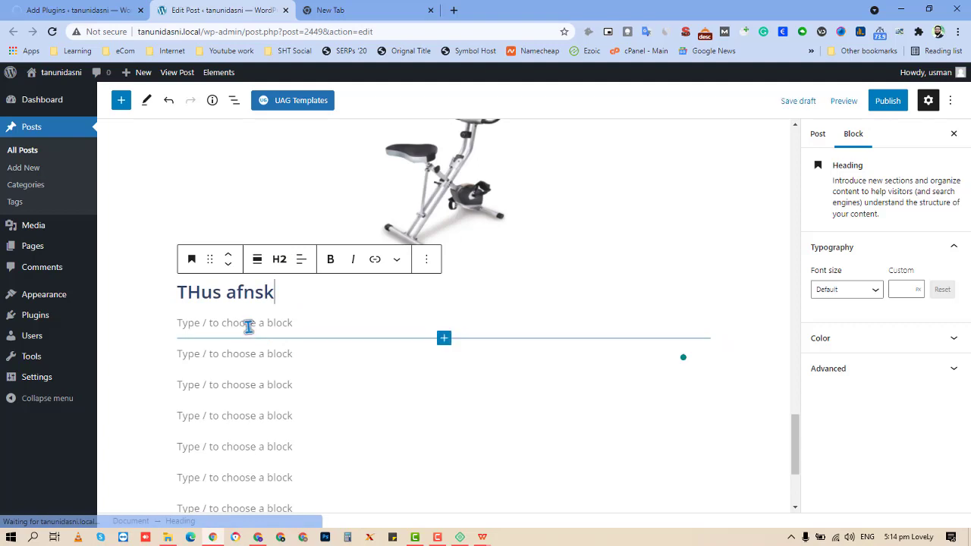
- Insert a Custom HTML block in the empty paragraph directly below the "THus afnsk" heading
{"action": "left_click", "coordinate": [249, 326]}
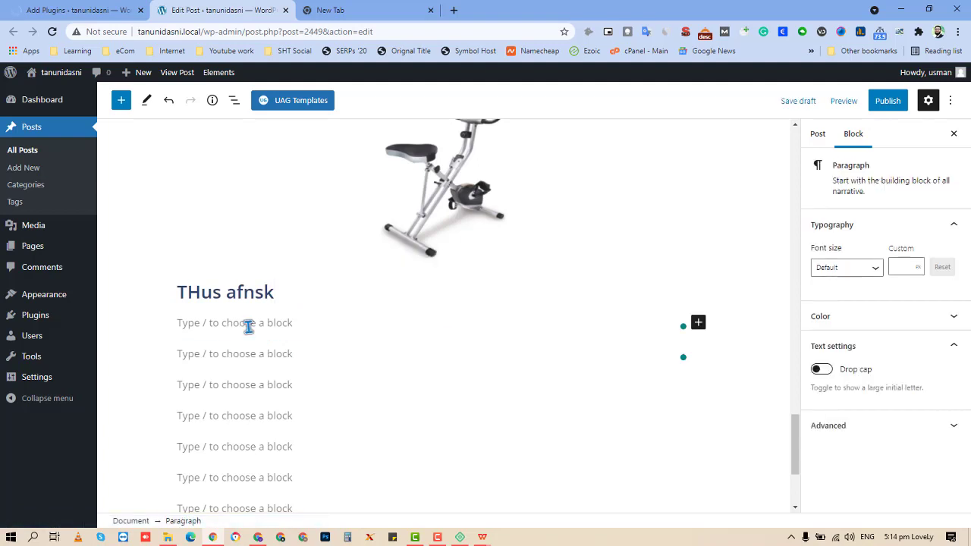
{"action": "type", "text": "/"}
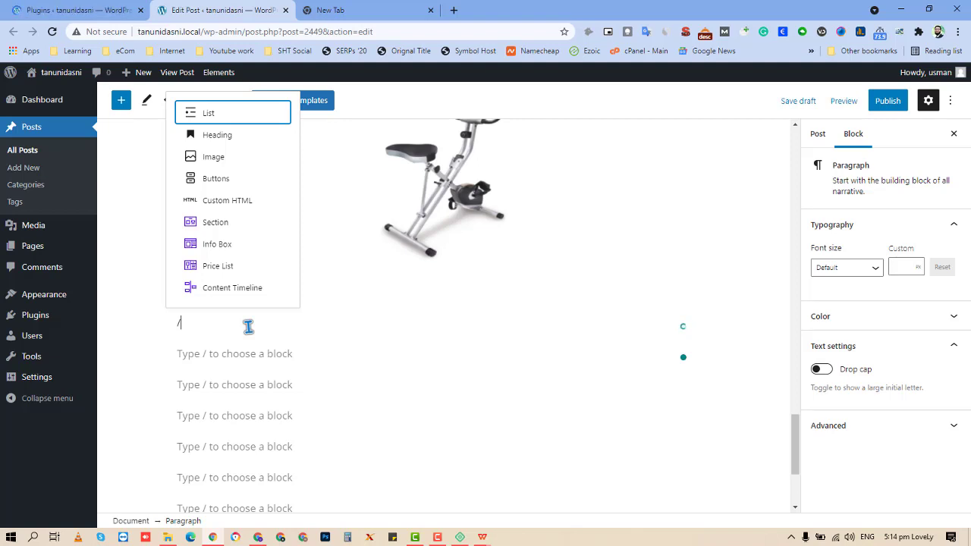
{"action": "type", "text": "sho"}
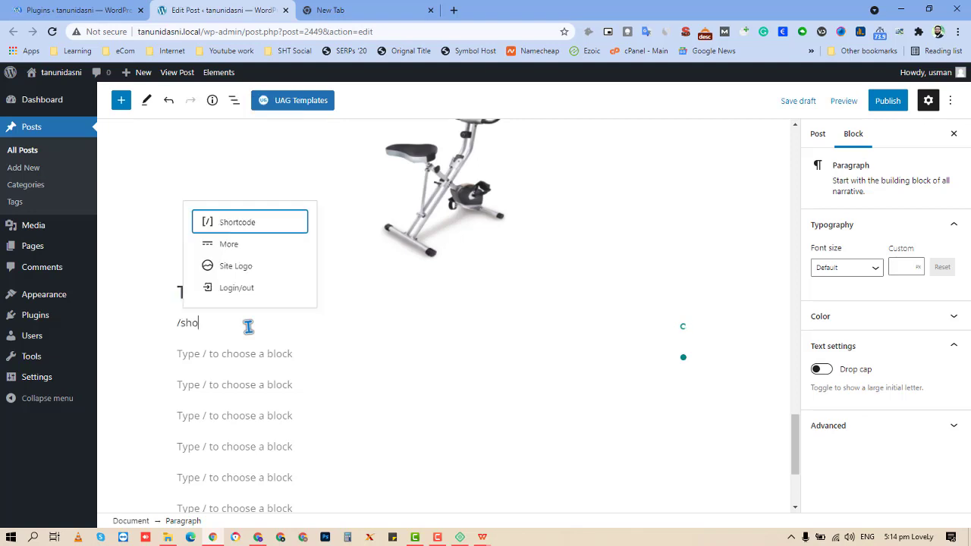
{"action": "key", "text": "BackSpace"}
{"action": "key", "text": "BackSpace"}
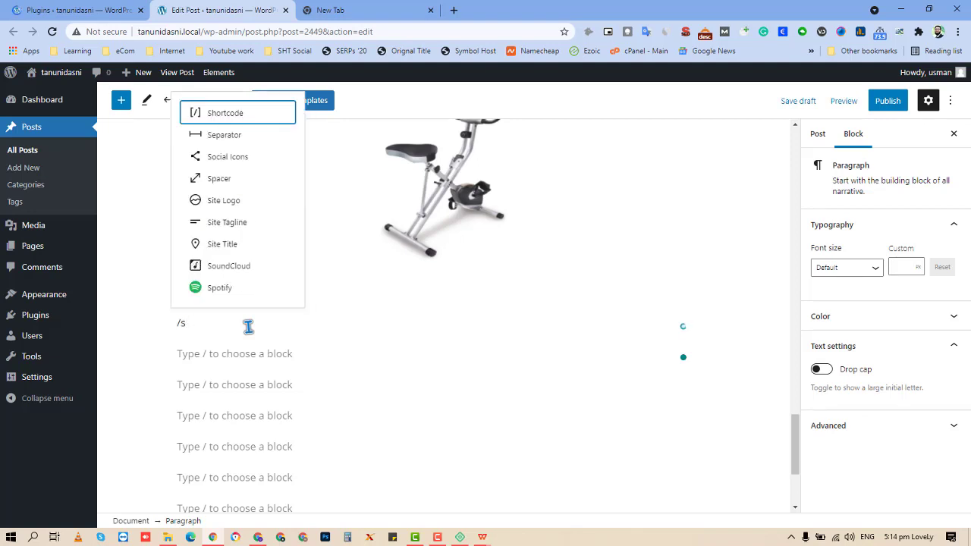
{"action": "key", "text": "BackSpace"}
{"action": "type", "text": "cu"}
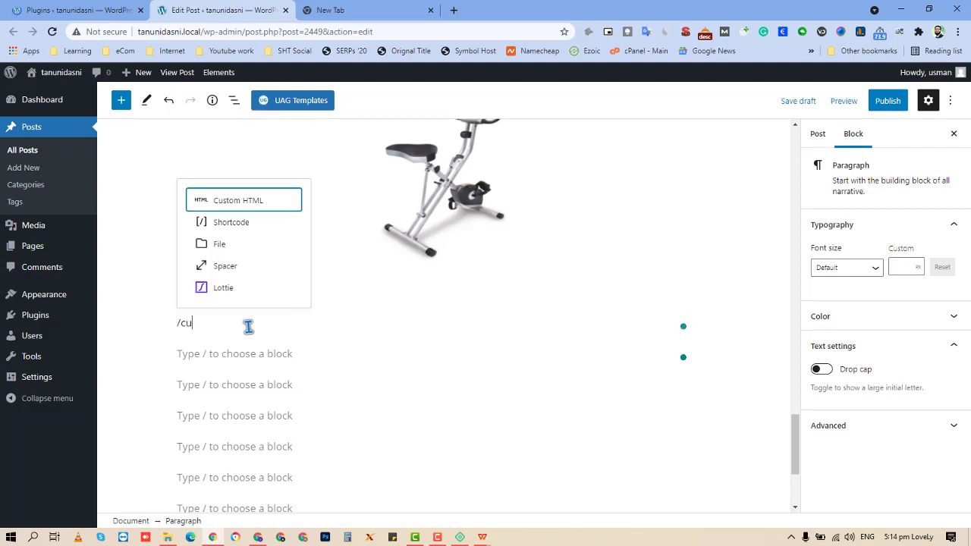
{"action": "key", "text": "Return"}
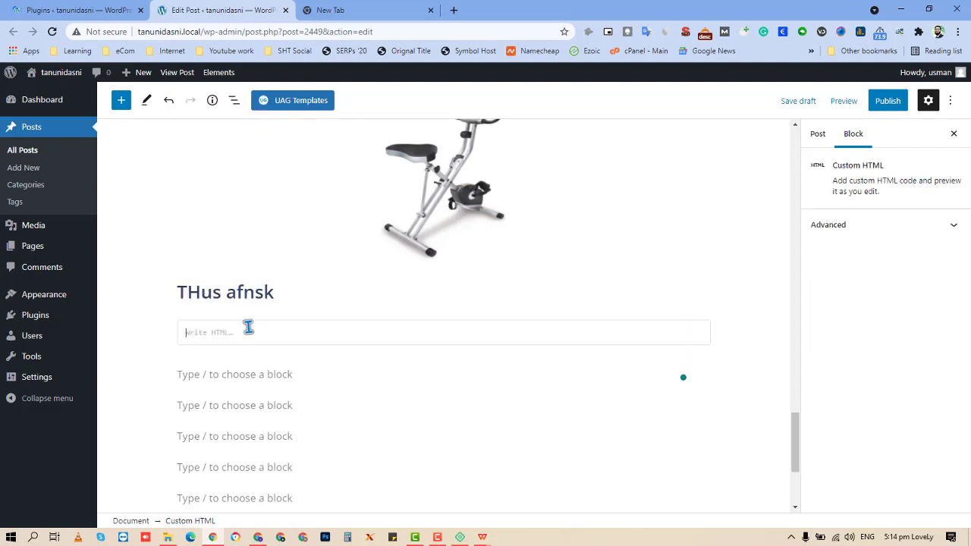
- Paste the copied YouTube embed code into the Custom HTML block and save the draft
{"action": "key", "text": "ctrl+v"}
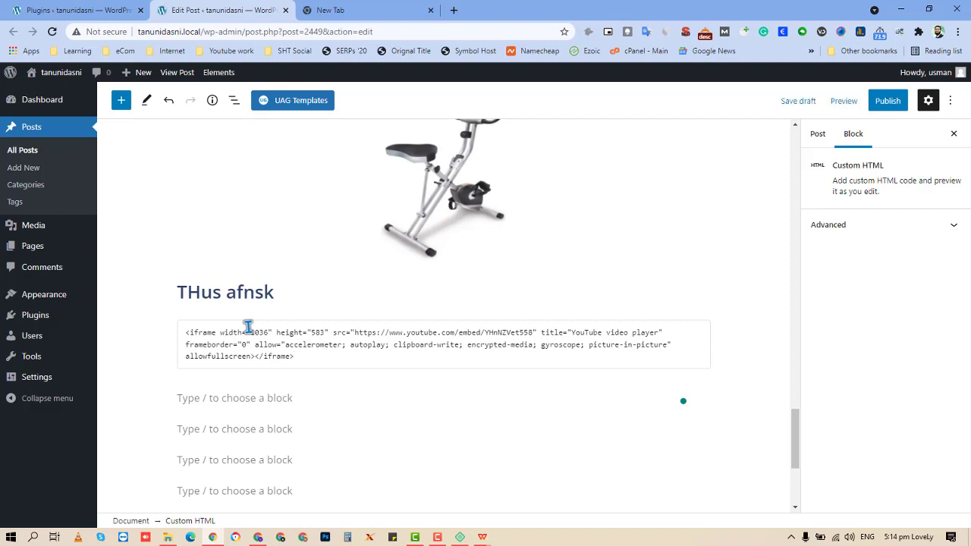
{"action": "left_click", "coordinate": [795, 101]}
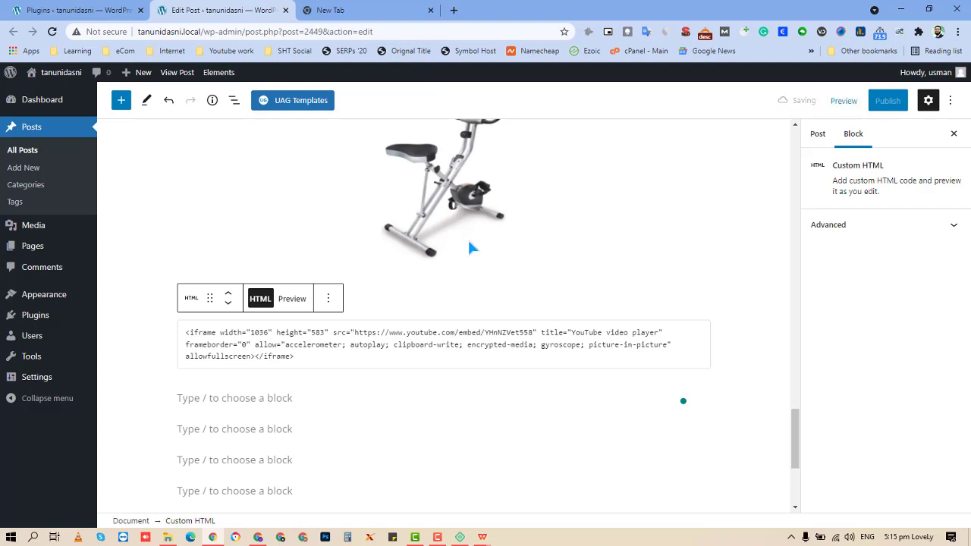
{"action": "mouse_move", "coordinate": [473, 271]}
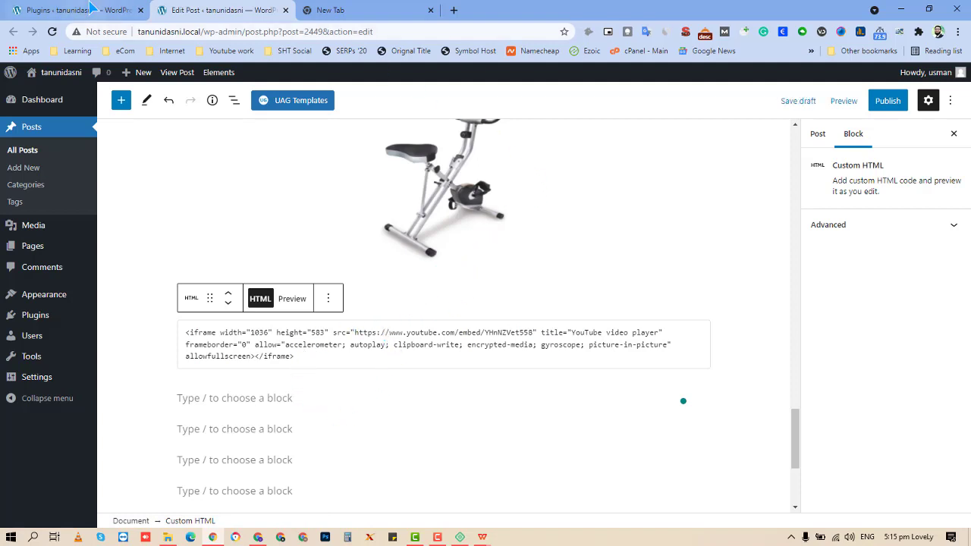
- Open the site's posts list in a new tab from the Plugins page and return to the post editor
{"action": "left_click", "coordinate": [90, 7]}
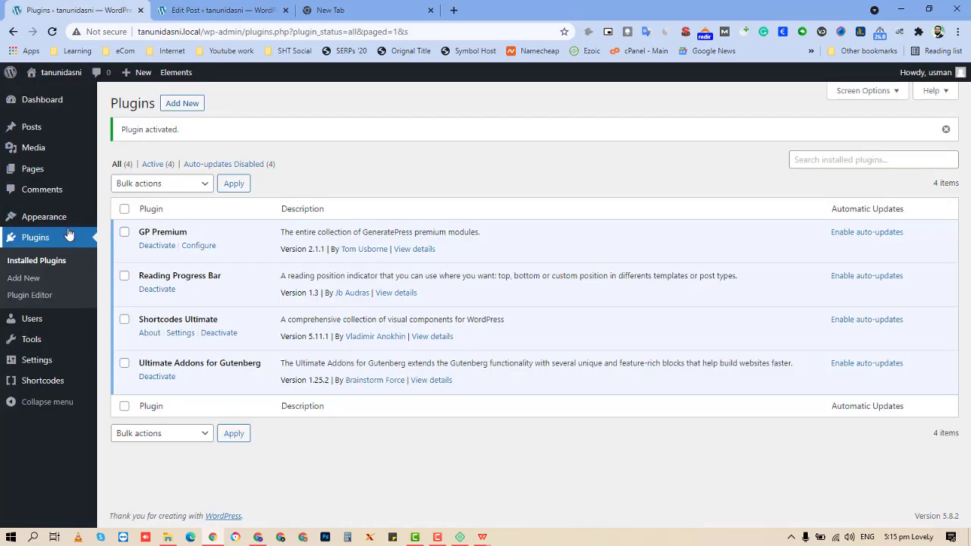
{"action": "right_click", "coordinate": [51, 126]}
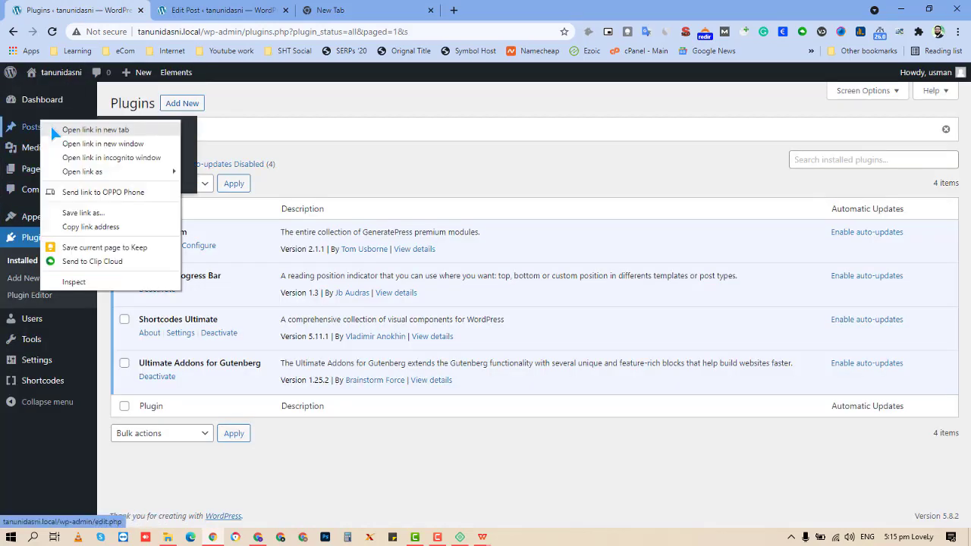
{"action": "left_click", "coordinate": [83, 130]}
{"action": "left_click", "coordinate": [352, 9]}
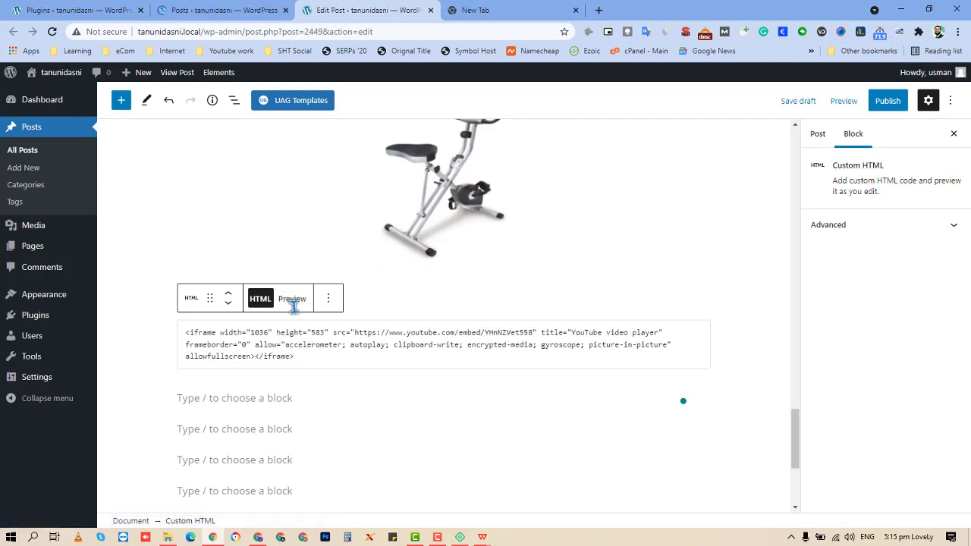
{"action": "left_click", "coordinate": [254, 8]}
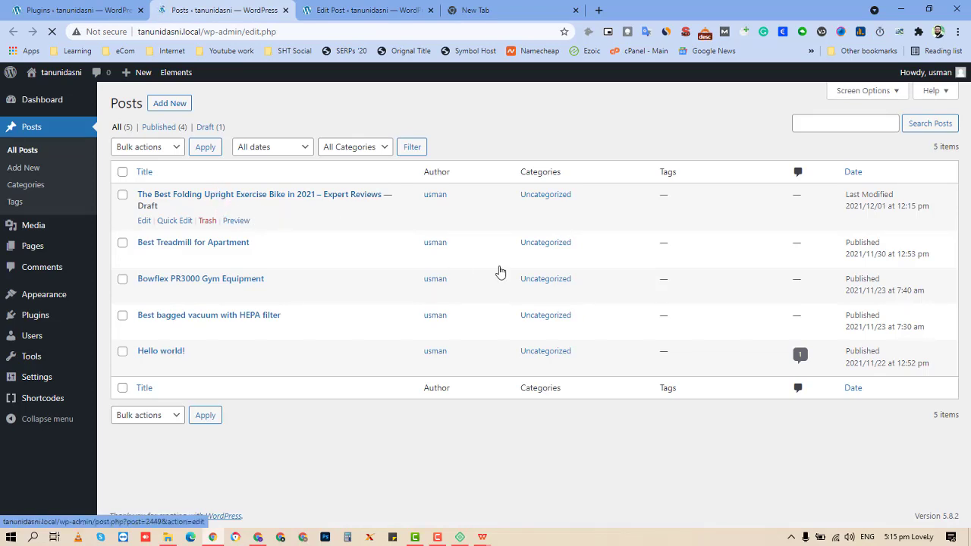
{"action": "left_click", "coordinate": [414, 9]}
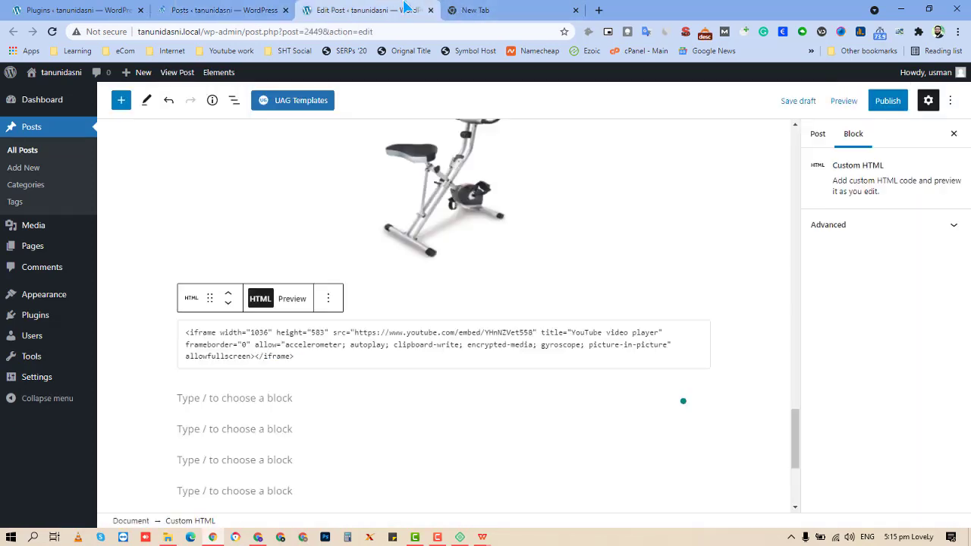
{"action": "left_click", "coordinate": [318, 399]}
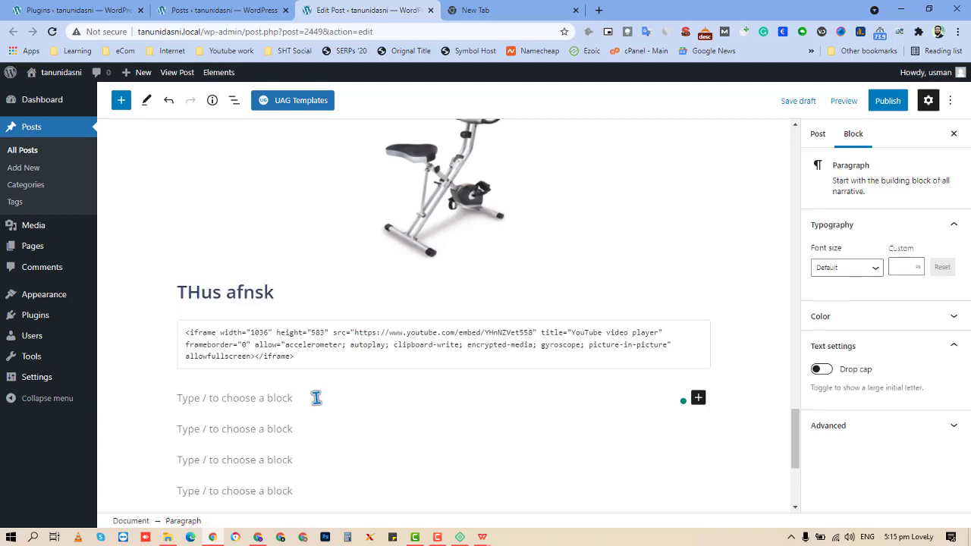
{"action": "type", "text": "2"}
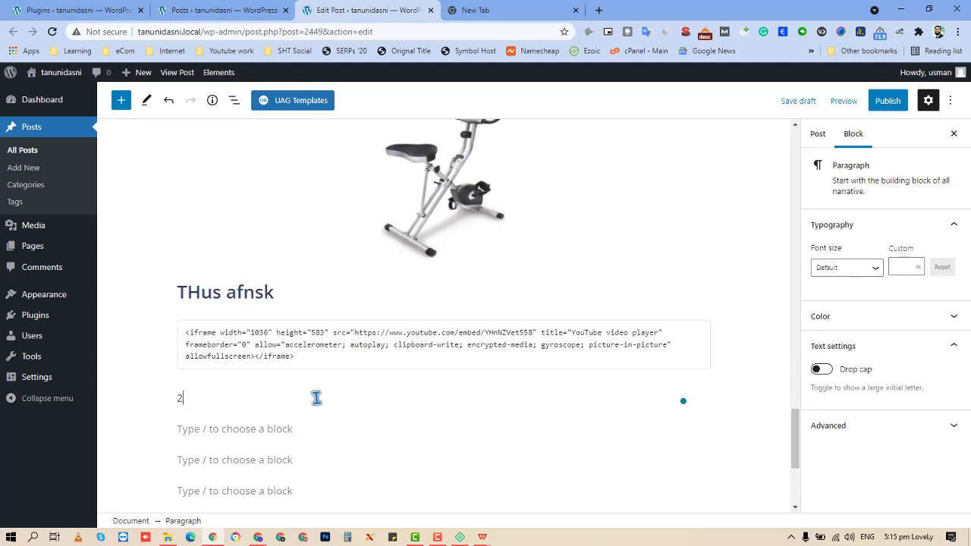
{"action": "key", "text": "Return"}
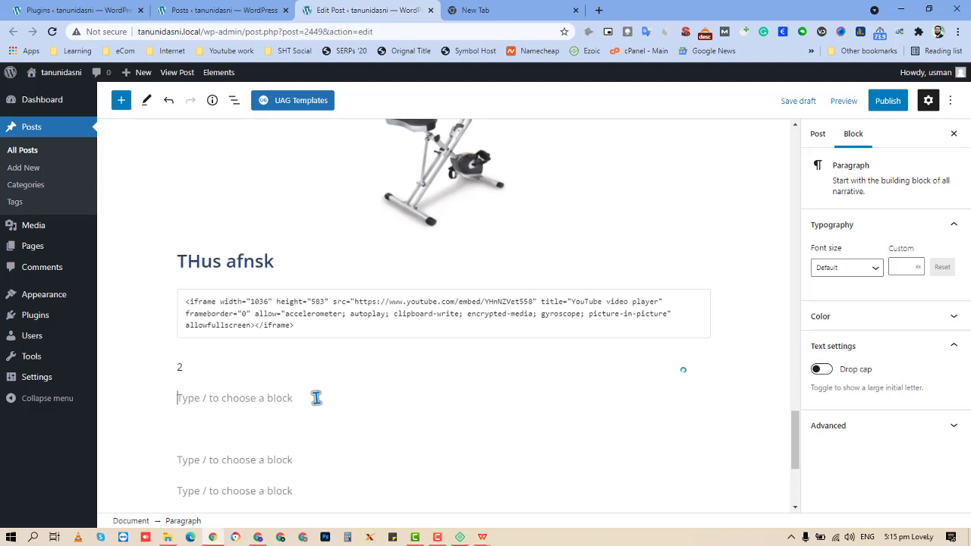
{"action": "type", "text": "https://www.youtube.com/watch?v=YHnNZVet558"}
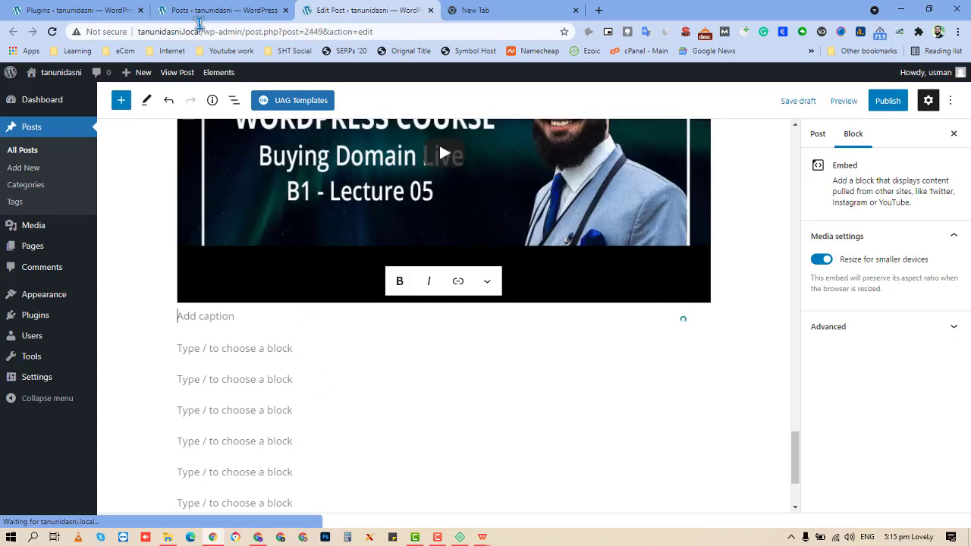
- Open a preview of the draft exercise bike post from the posts list in a separate tab beside the editor tab
{"action": "left_click", "coordinate": [196, 17]}
{"action": "left_click", "coordinate": [326, 10]}
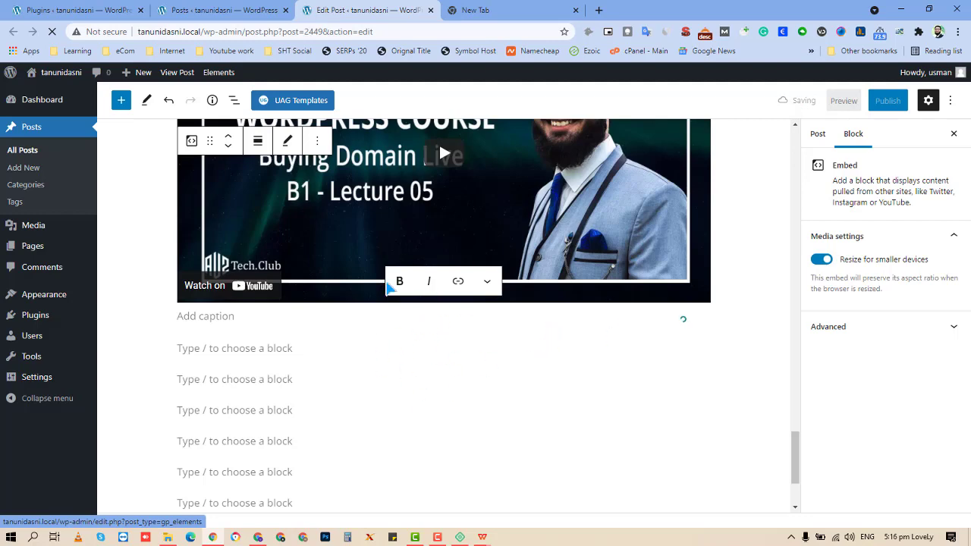
{"action": "scroll", "coordinate": [407, 462], "scroll_direction": "up", "scroll_amount": 5}
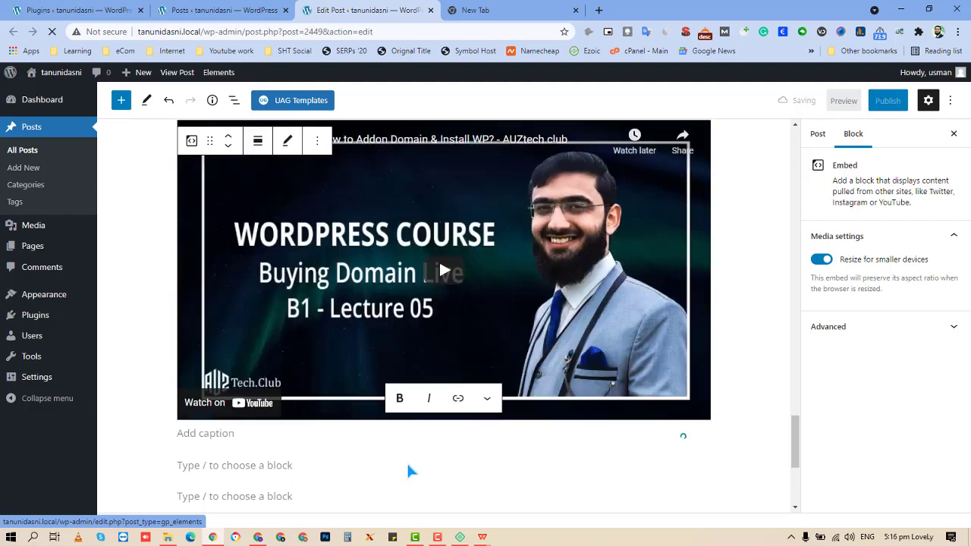
{"action": "scroll", "coordinate": [408, 470], "scroll_direction": "up", "scroll_amount": 3}
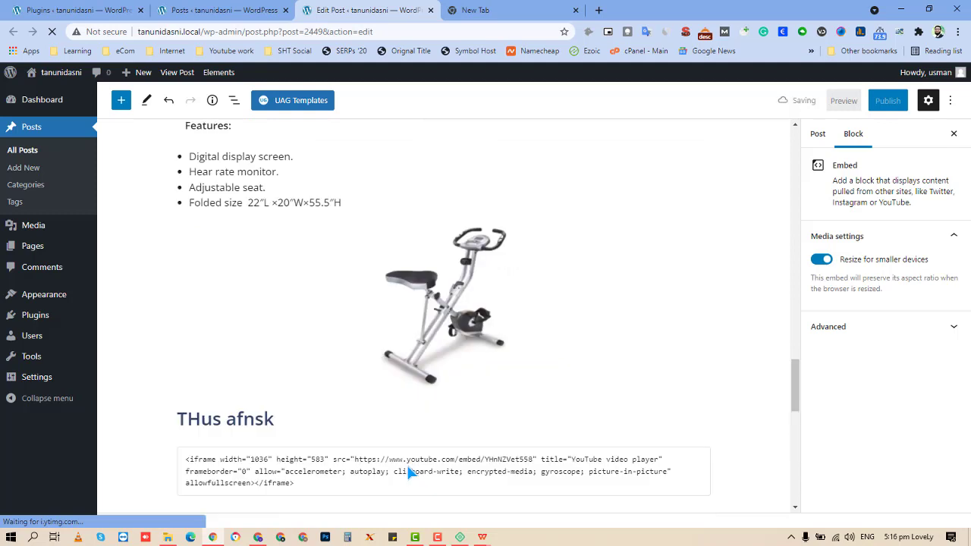
{"action": "scroll", "coordinate": [407, 470], "scroll_direction": "up", "scroll_amount": 1}
{"action": "scroll", "coordinate": [408, 470], "scroll_direction": "down", "scroll_amount": 1}
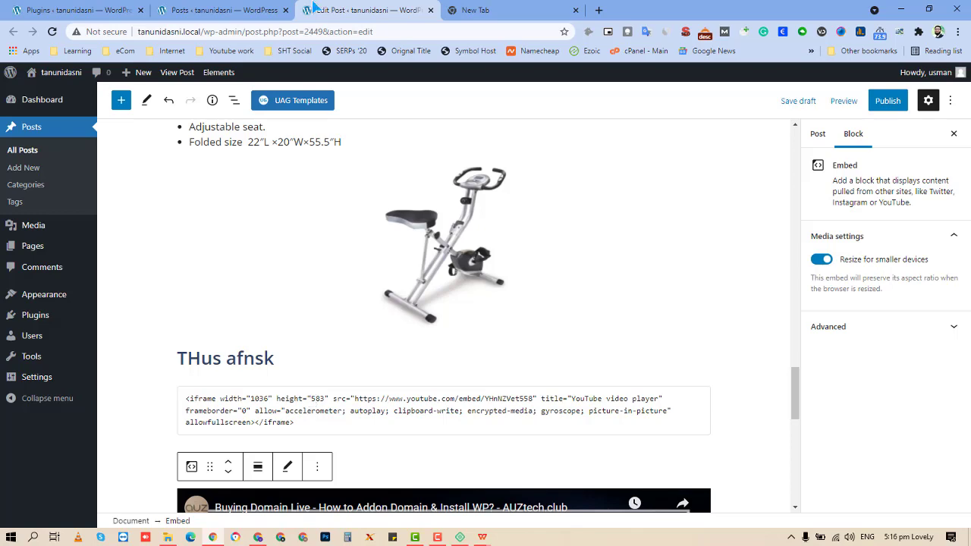
{"action": "left_click", "coordinate": [287, 10]}
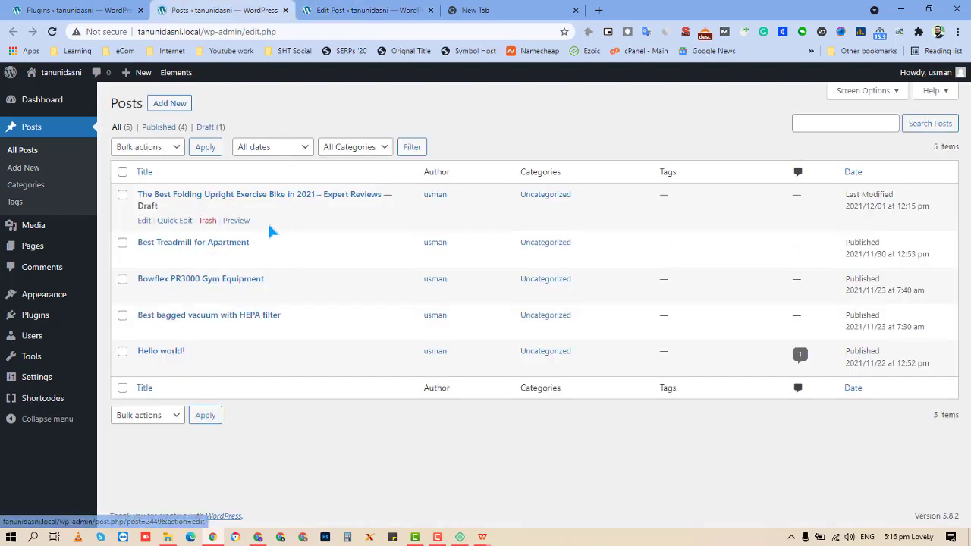
{"action": "right_click", "coordinate": [236, 220]}
{"action": "left_click", "coordinate": [241, 227]}
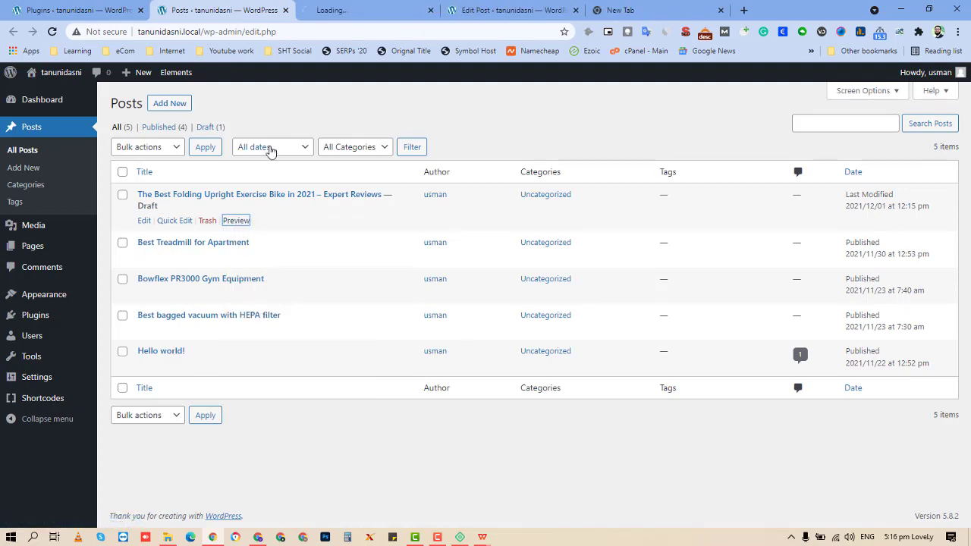
{"action": "left_click_drag", "start_coordinate": [334, 10], "coordinate": [444, 6]}
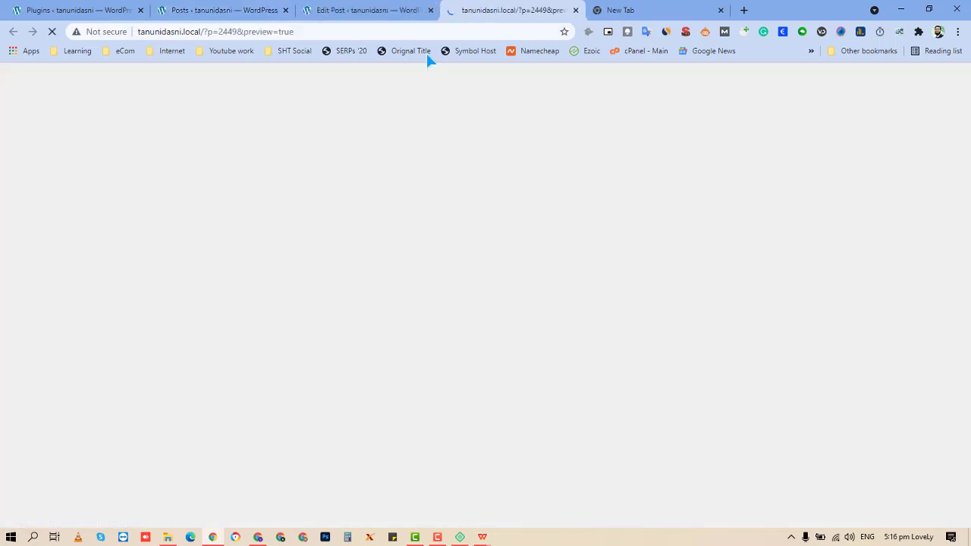
{"action": "left_click", "coordinate": [220, 10]}
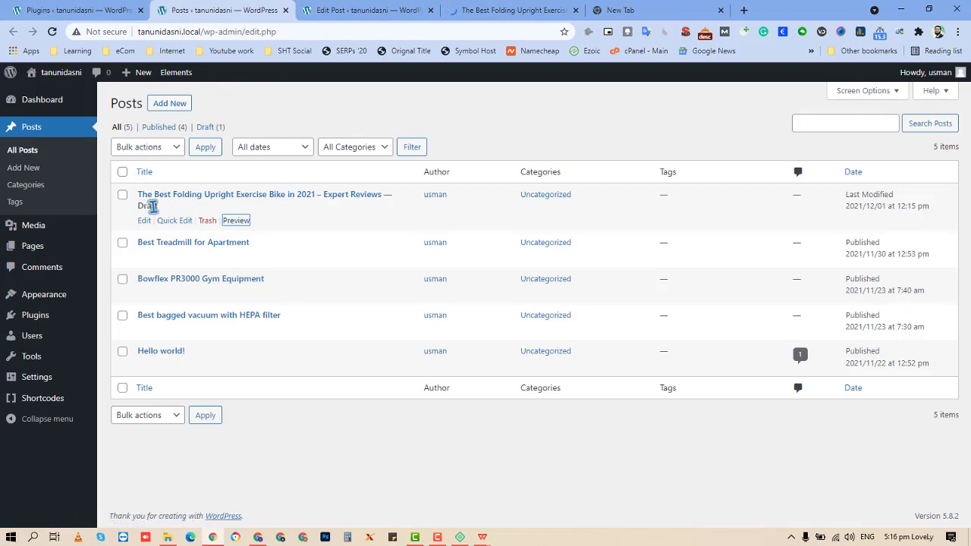
{"action": "right_click", "coordinate": [237, 221]}
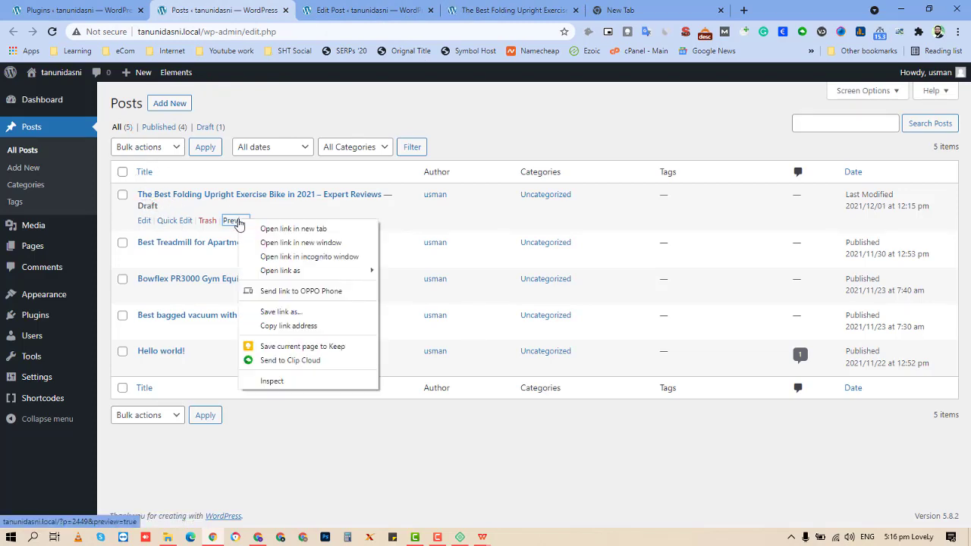
- Examine the draft post's preview from its title down to the comment form
{"action": "left_click", "coordinate": [476, 8]}
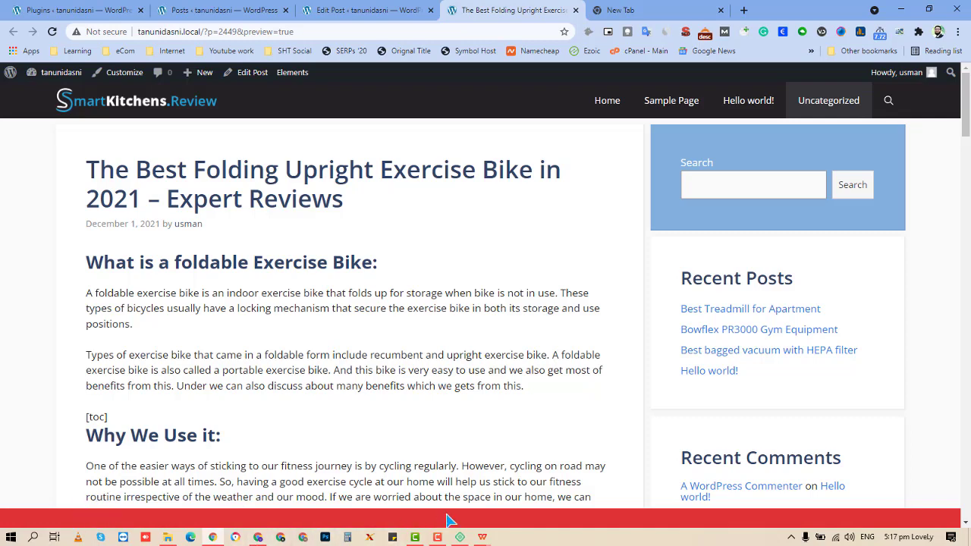
{"action": "scroll", "coordinate": [447, 520], "scroll_direction": "down", "scroll_amount": 10}
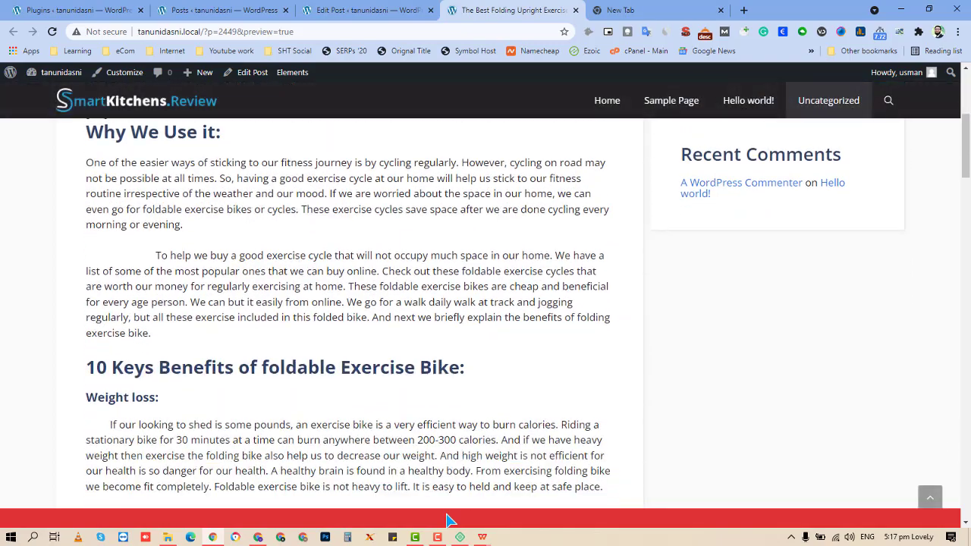
{"action": "scroll", "coordinate": [448, 521], "scroll_direction": "down", "scroll_amount": 10}
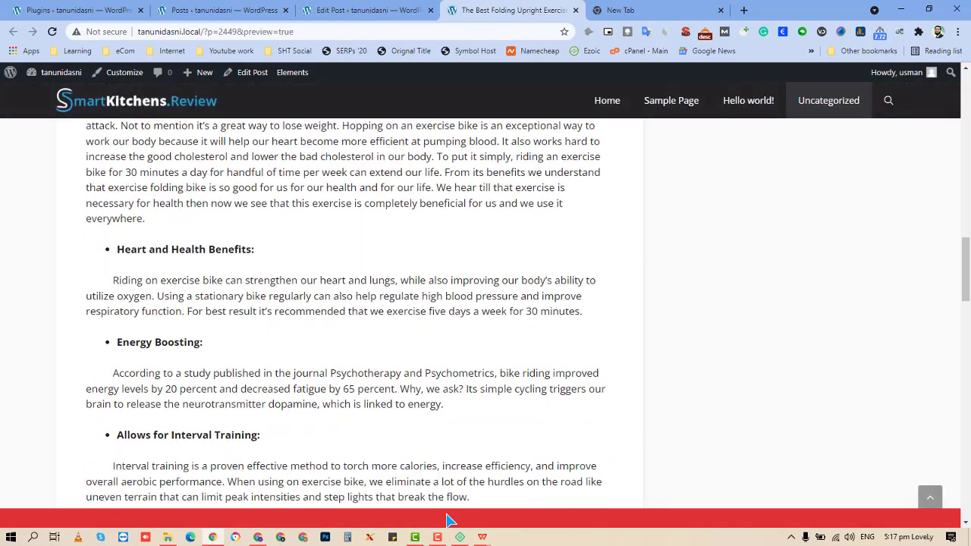
{"action": "scroll", "coordinate": [452, 516], "scroll_direction": "down", "scroll_amount": 5}
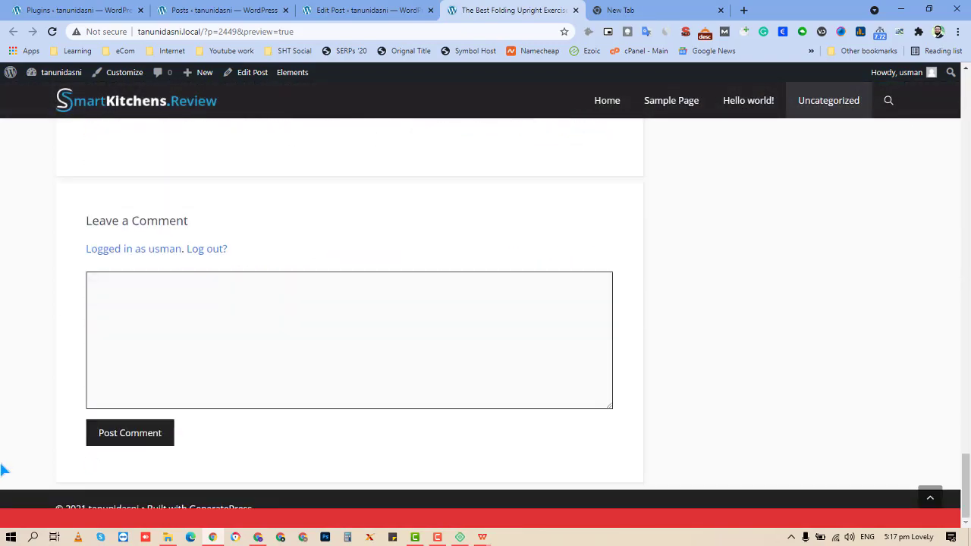
{"action": "left_click_drag", "start_coordinate": [966, 485], "coordinate": [966, 116]}
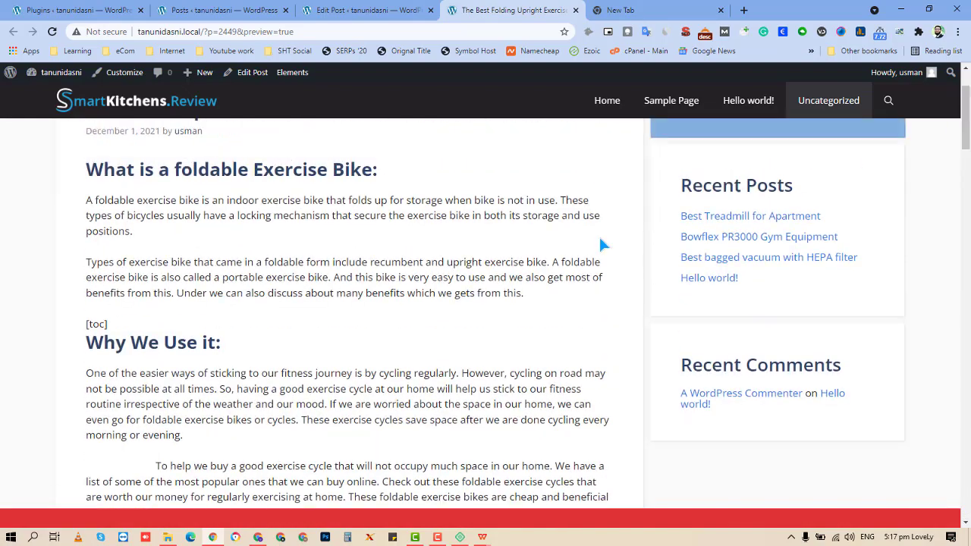
{"action": "scroll", "coordinate": [425, 326], "scroll_direction": "up", "scroll_amount": 1}
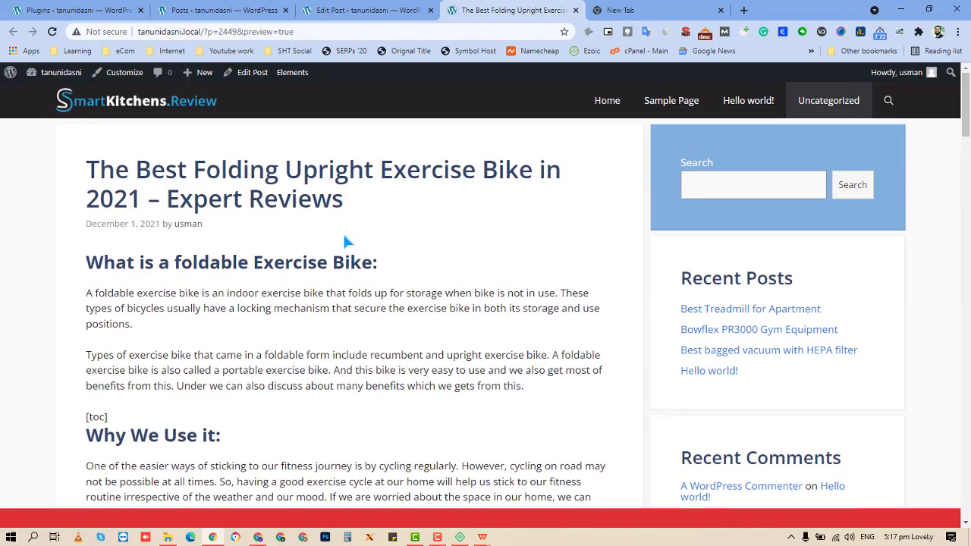
{"action": "scroll", "coordinate": [356, 245], "scroll_direction": "down", "scroll_amount": 10}
{"action": "scroll", "coordinate": [353, 243], "scroll_direction": "up", "scroll_amount": 12}
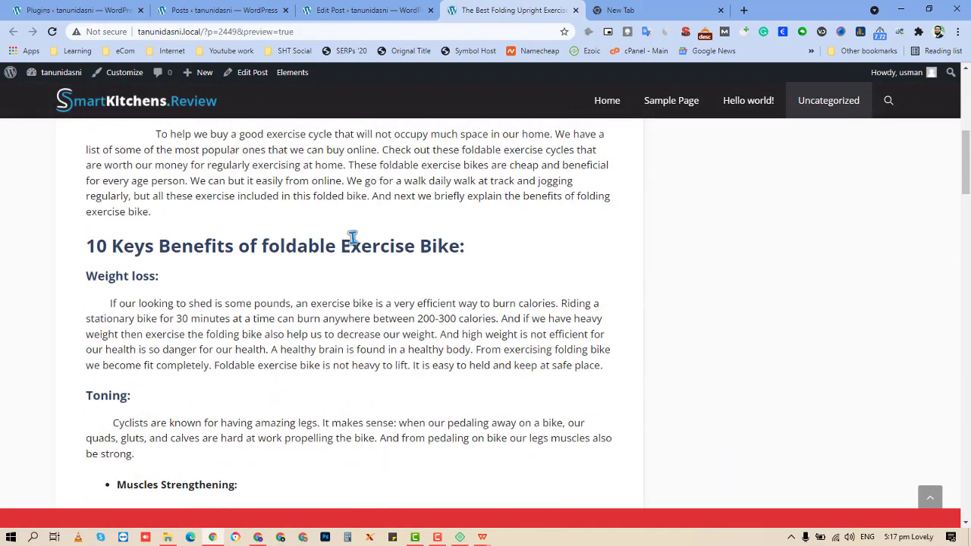
{"action": "scroll", "coordinate": [204, 318], "scroll_direction": "down", "scroll_amount": 2}
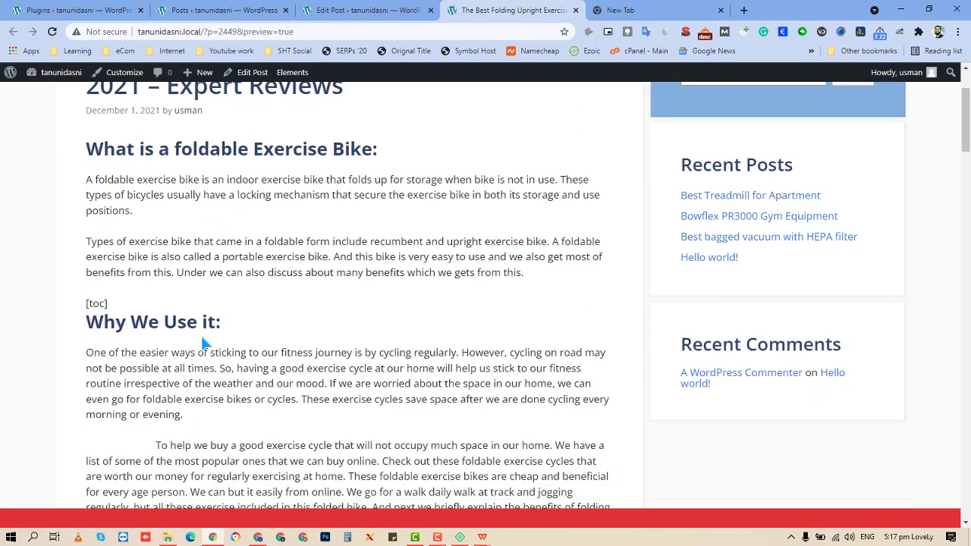
- Review the introduction, table-of-contents line and benefit headings such as Weight loss and Toning in the draft's preview
{"action": "left_click_drag", "start_coordinate": [109, 236], "coordinate": [85, 237]}
{"action": "left_click", "coordinate": [115, 236]}
{"action": "scroll", "coordinate": [160, 254], "scroll_direction": "down", "scroll_amount": 4}
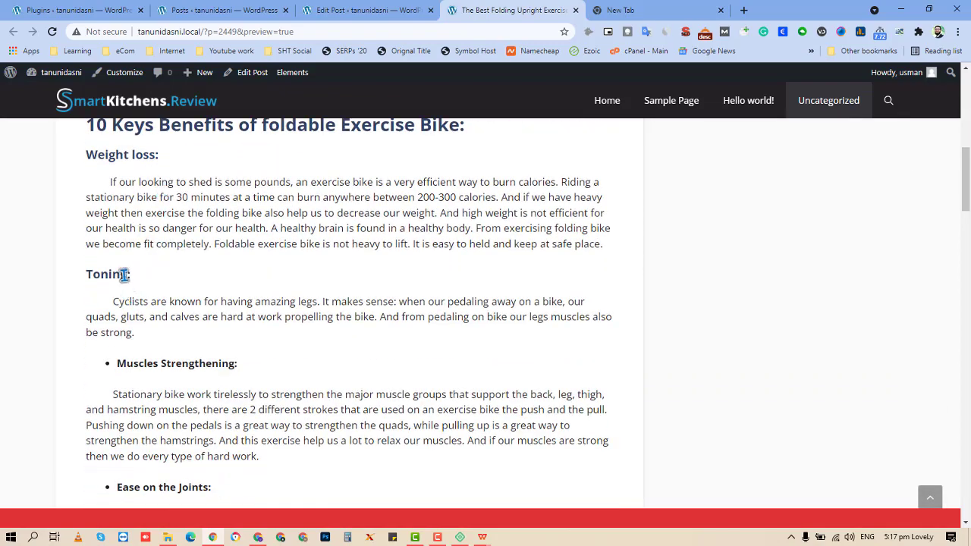
{"action": "double_click", "coordinate": [126, 274]}
{"action": "left_click_drag", "start_coordinate": [124, 155], "coordinate": [38, 172]}
{"action": "scroll", "coordinate": [321, 264], "scroll_direction": "down", "scroll_amount": 15}
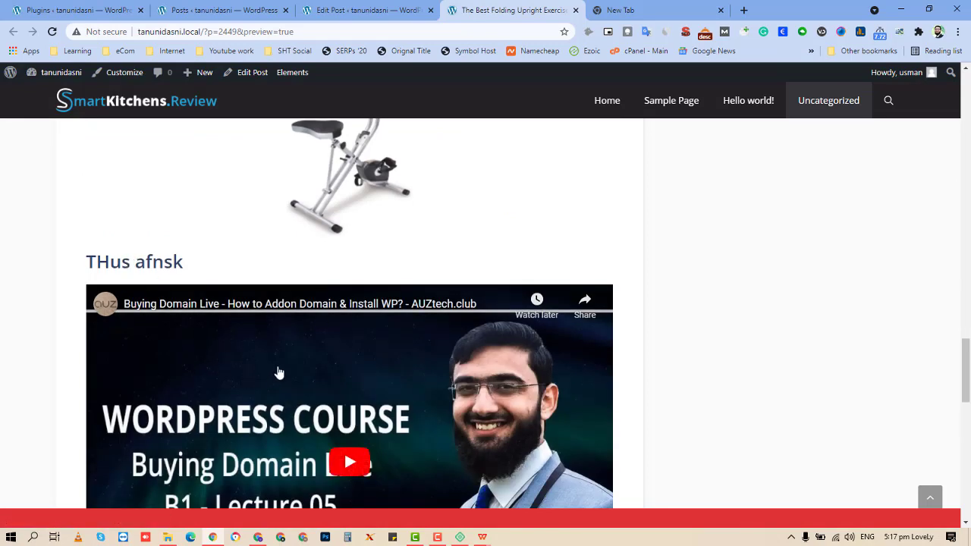
- Compare the two YouTube videos embedded above and below the "2" paragraph in the draft's preview
{"action": "scroll", "coordinate": [278, 374], "scroll_direction": "down", "scroll_amount": 2}
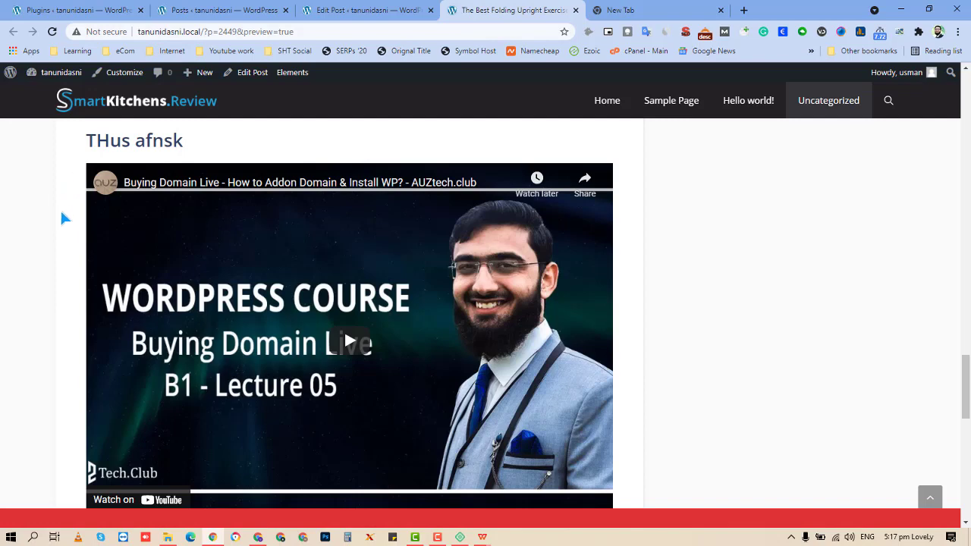
{"action": "scroll", "coordinate": [69, 217], "scroll_direction": "down", "scroll_amount": 2}
{"action": "scroll", "coordinate": [361, 254], "scroll_direction": "up", "scroll_amount": 2}
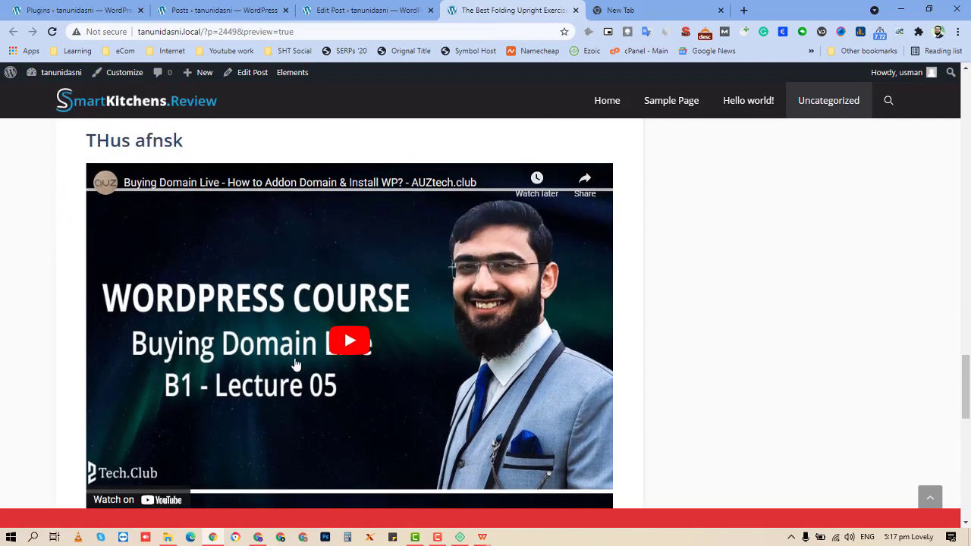
{"action": "scroll", "coordinate": [311, 361], "scroll_direction": "down", "scroll_amount": 3}
{"action": "scroll", "coordinate": [320, 362], "scroll_direction": "down", "scroll_amount": 1}
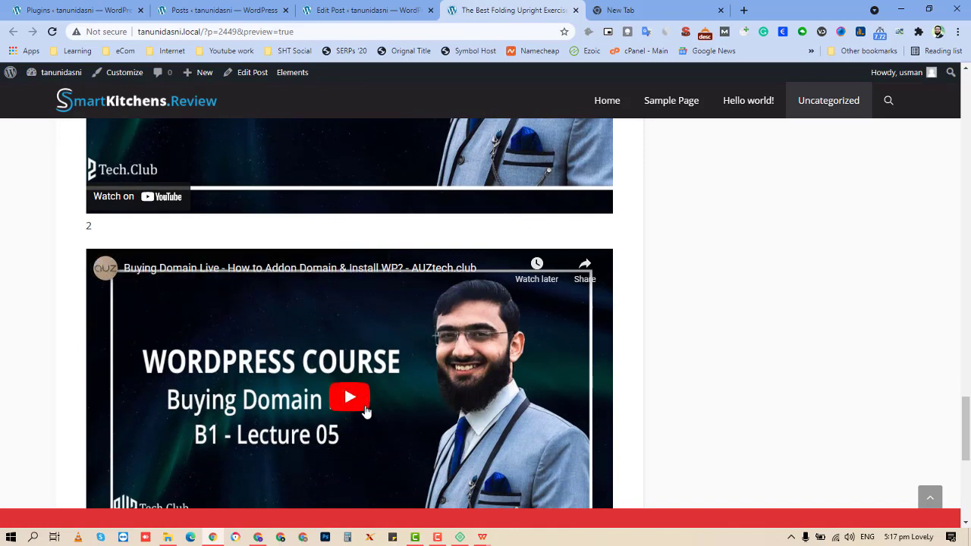
{"action": "scroll", "coordinate": [365, 412], "scroll_direction": "down", "scroll_amount": 3}
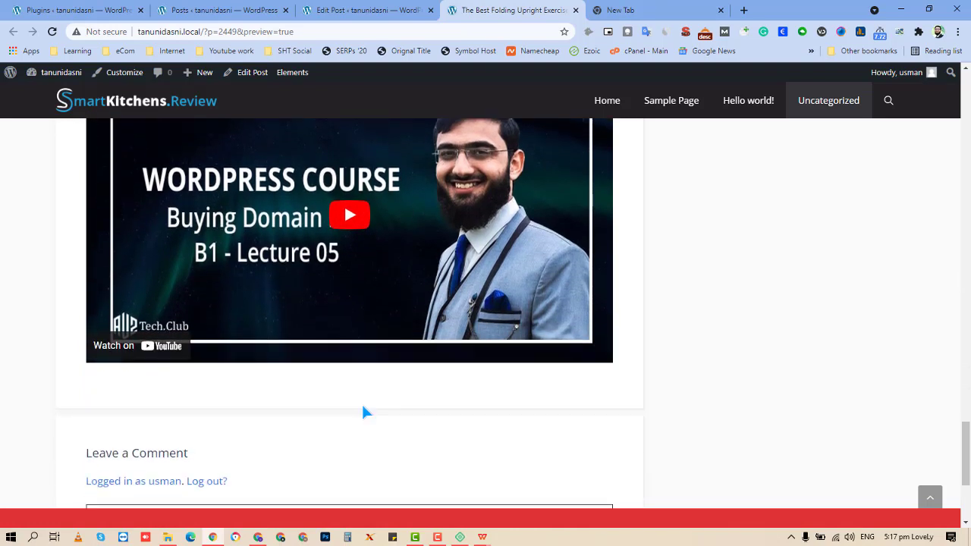
{"action": "scroll", "coordinate": [301, 218], "scroll_direction": "up", "scroll_amount": 4}
{"action": "scroll", "coordinate": [173, 339], "scroll_direction": "up", "scroll_amount": 3}
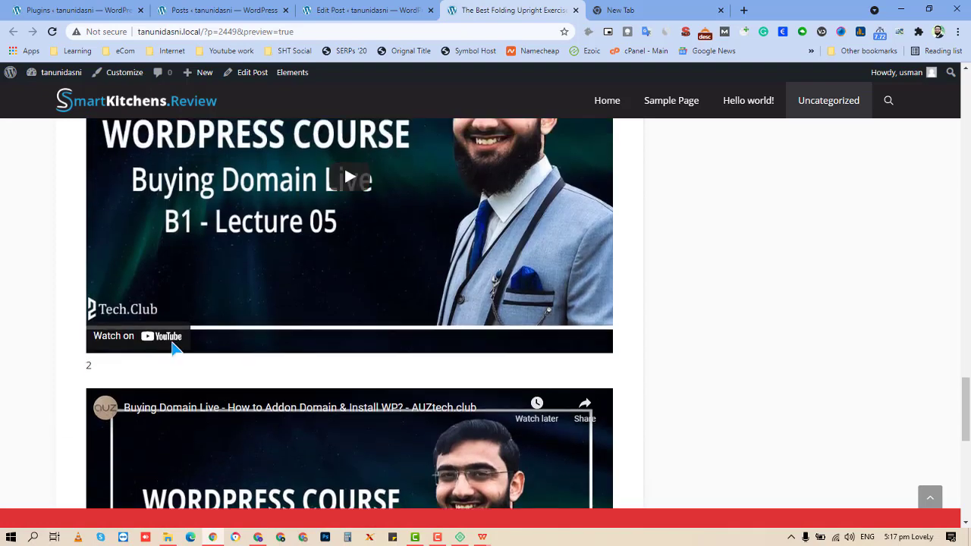
{"action": "scroll", "coordinate": [351, 373], "scroll_direction": "down", "scroll_amount": 6}
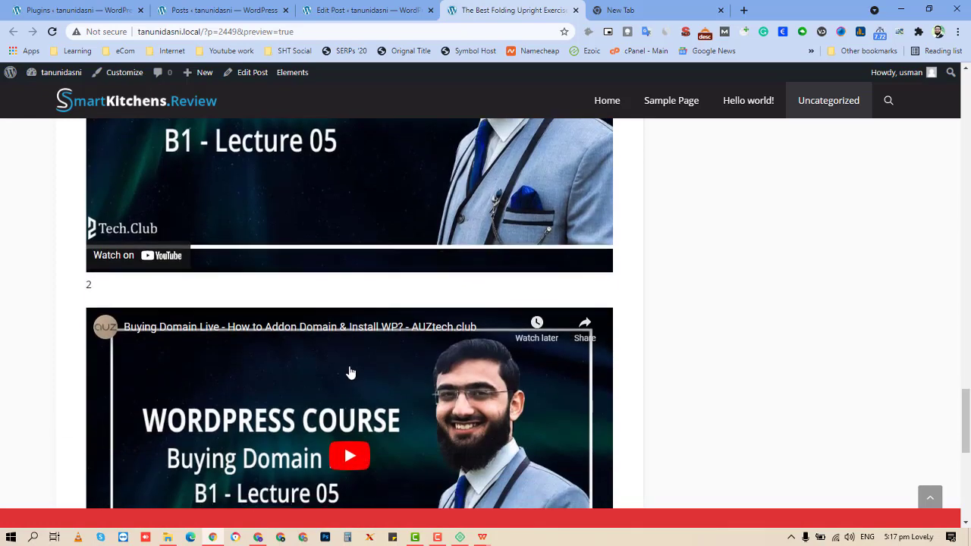
{"action": "scroll", "coordinate": [346, 288], "scroll_direction": "up", "scroll_amount": 2}
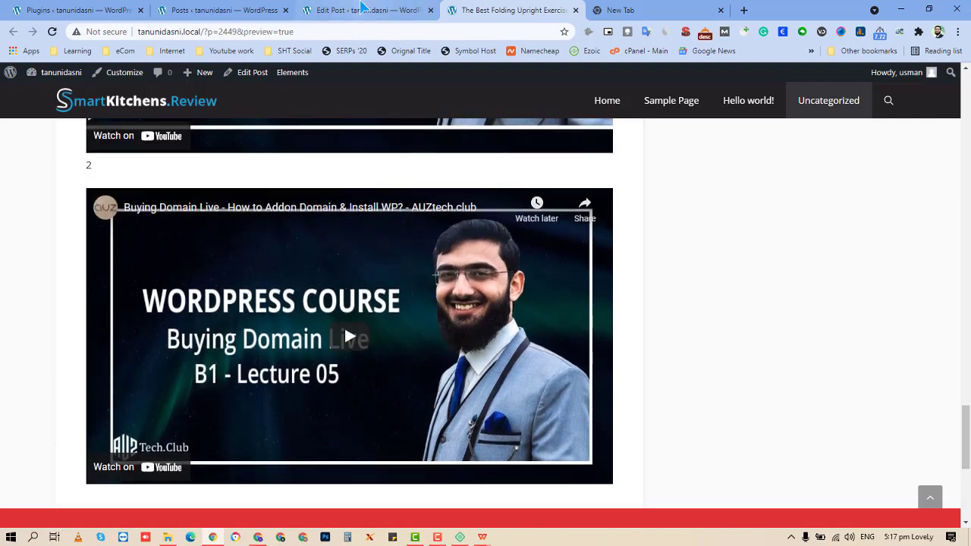
- Return to the post editor, reload it and dismiss the notice offering to restore the browser backup
{"action": "left_click", "coordinate": [361, 6]}
{"action": "scroll", "coordinate": [399, 310], "scroll_direction": "down", "scroll_amount": 5}
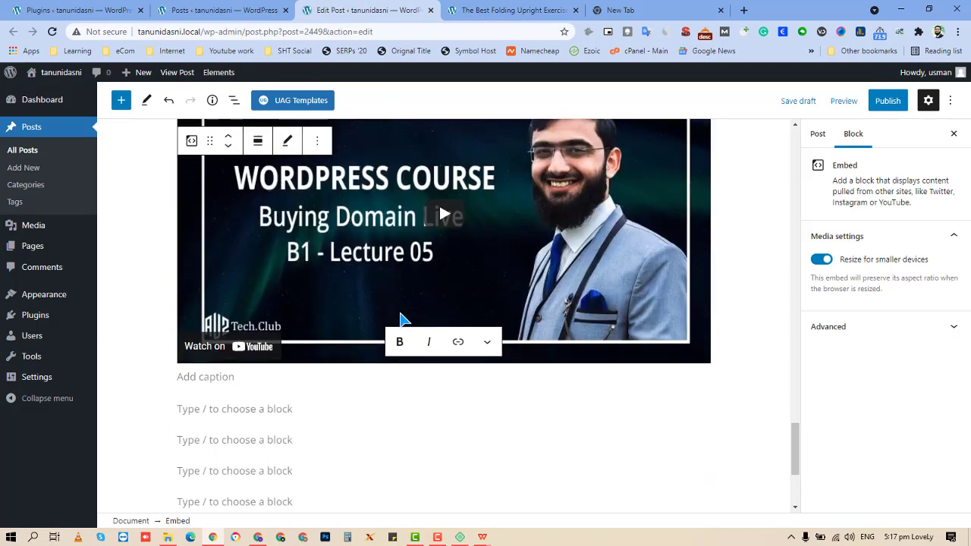
{"action": "scroll", "coordinate": [399, 319], "scroll_direction": "up", "scroll_amount": 3}
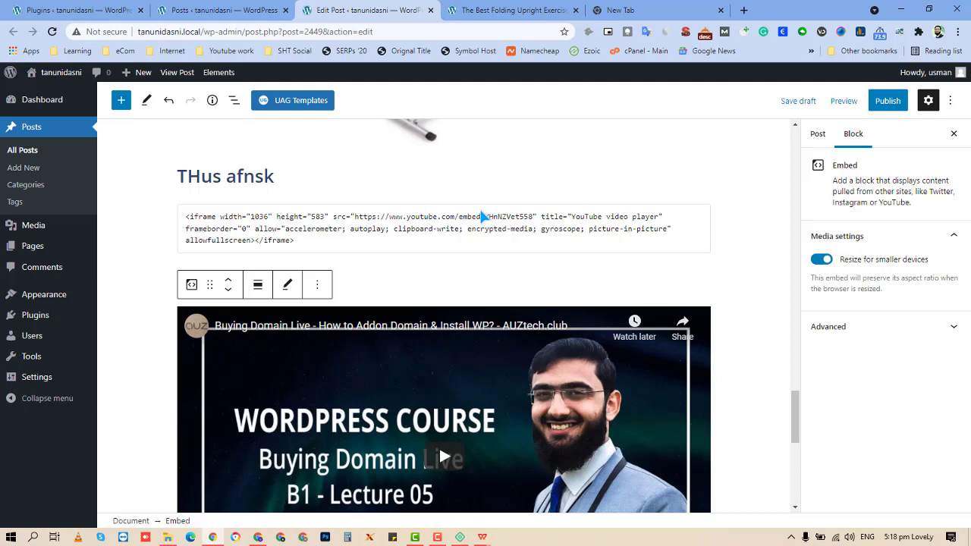
{"action": "left_click", "coordinate": [76, 10]}
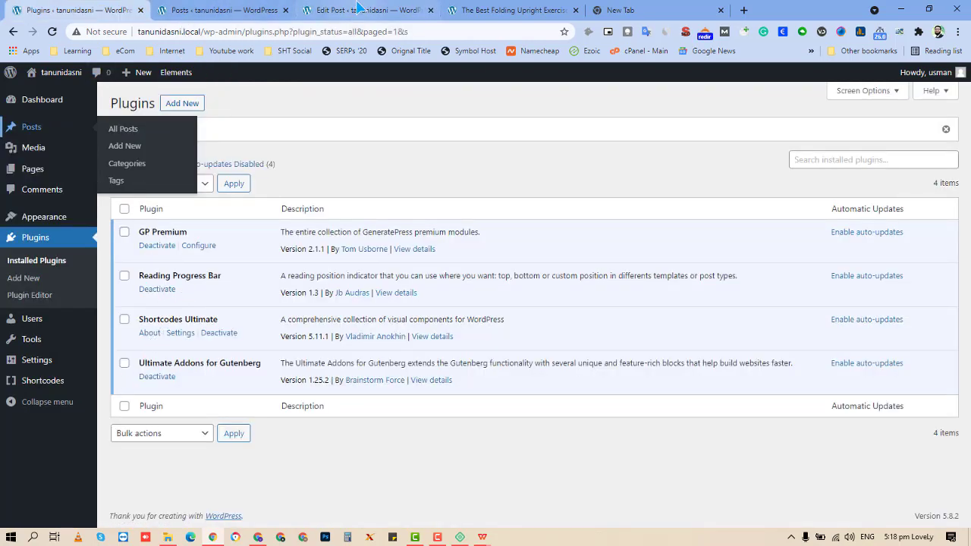
{"action": "left_click", "coordinate": [356, 10]}
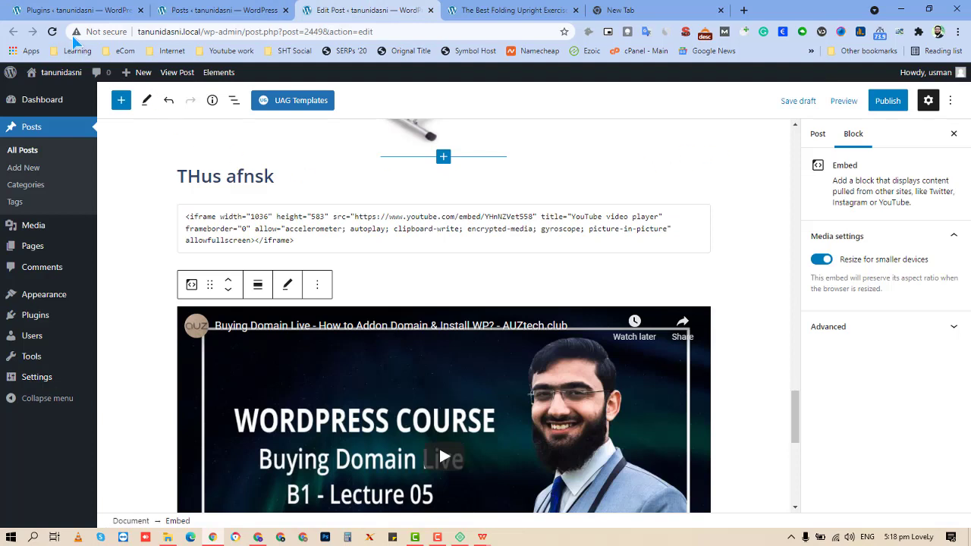
{"action": "left_click", "coordinate": [51, 31]}
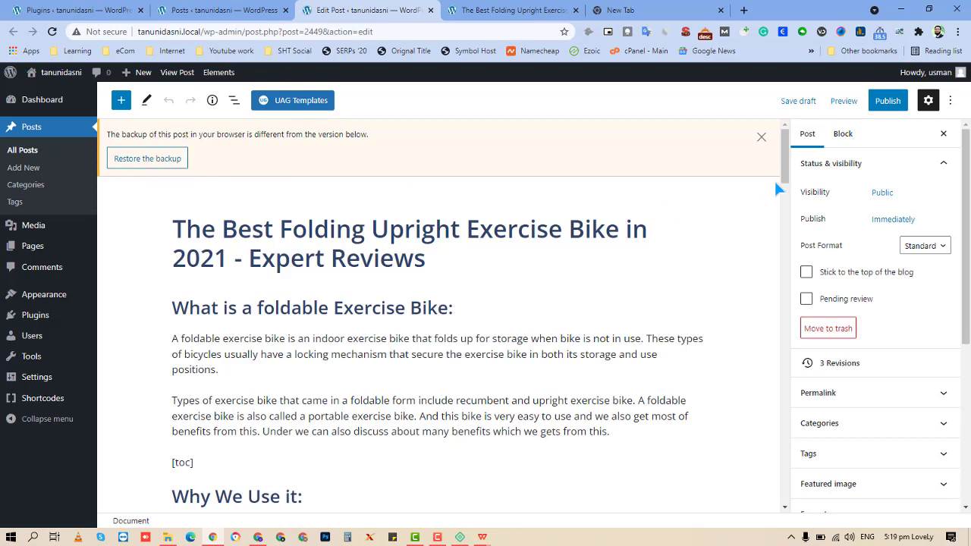
{"action": "left_click", "coordinate": [762, 138]}
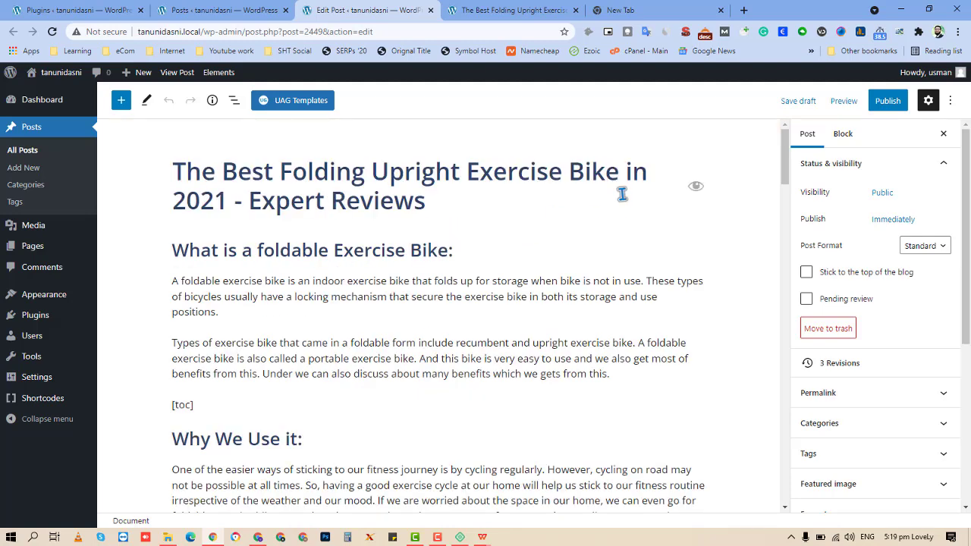
- Save the post as a draft and switch it from the visual editor to the code editor
{"action": "left_click", "coordinate": [807, 109]}
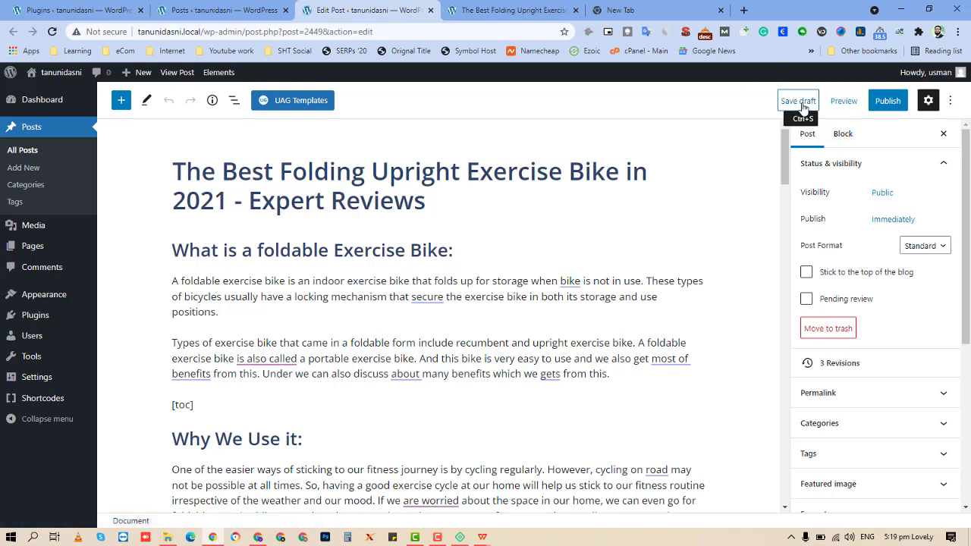
{"action": "left_click", "coordinate": [968, 205]}
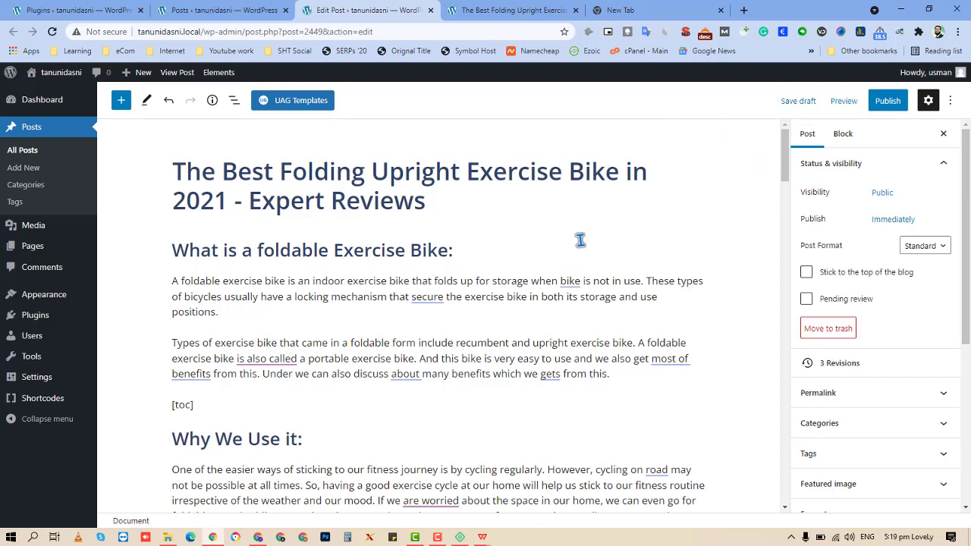
{"action": "left_click", "coordinate": [950, 104]}
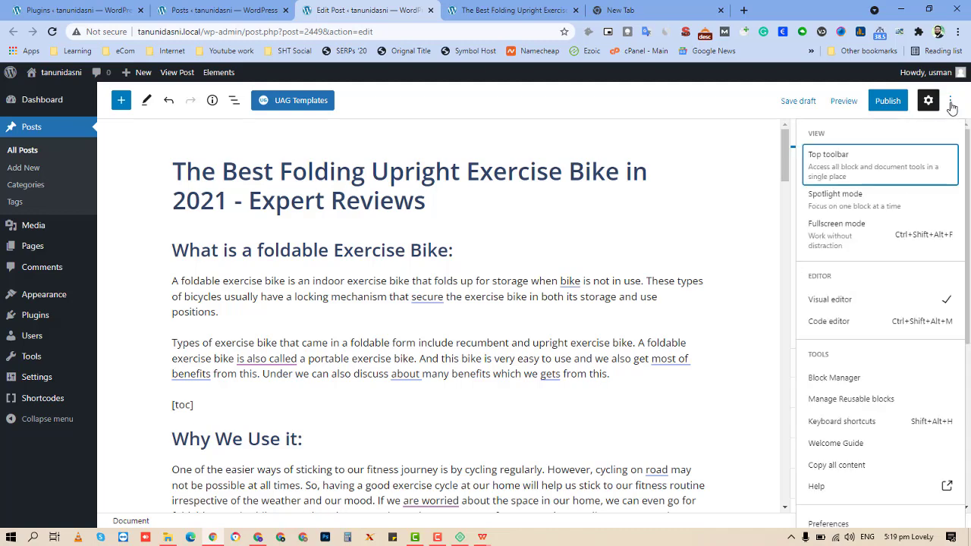
{"action": "left_click", "coordinate": [834, 324]}
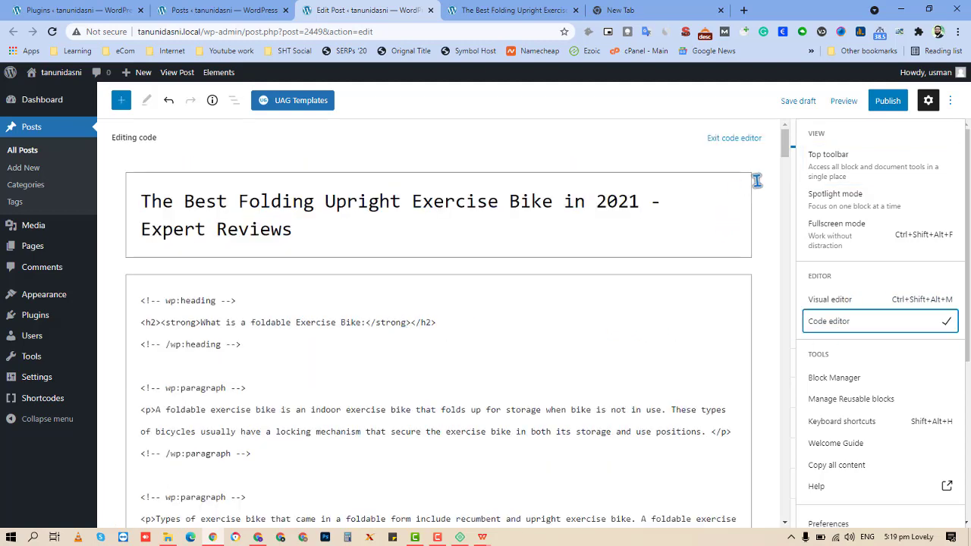
{"action": "left_click", "coordinate": [786, 154]}
- Select and copy the entire code of the exercise bike post
{"action": "scroll", "coordinate": [579, 268], "scroll_direction": "down", "scroll_amount": 10}
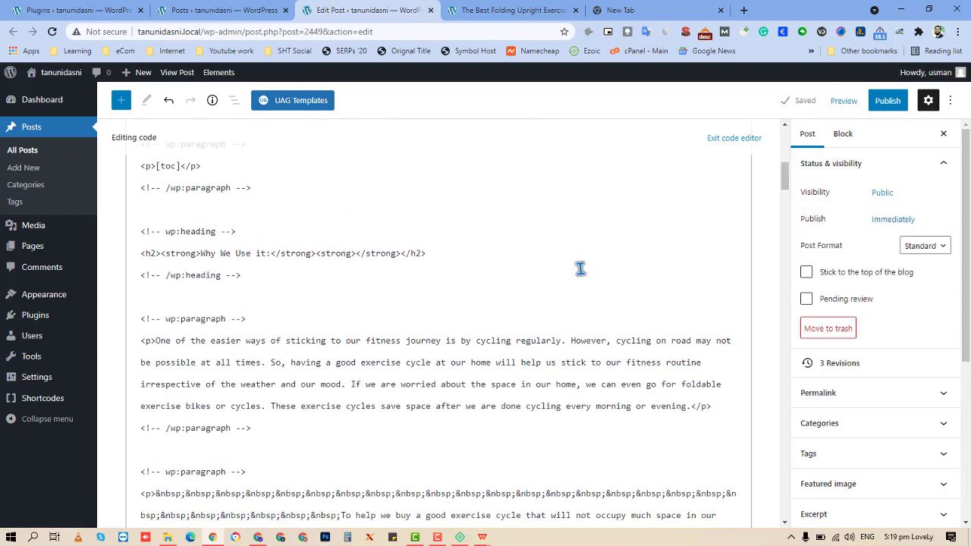
{"action": "scroll", "coordinate": [570, 292], "scroll_direction": "down", "scroll_amount": 8}
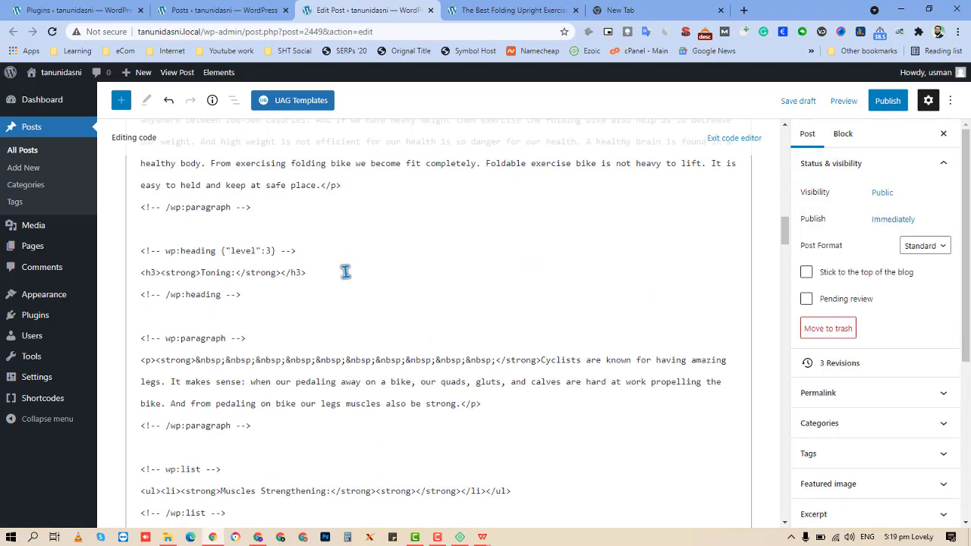
{"action": "left_click", "coordinate": [345, 271]}
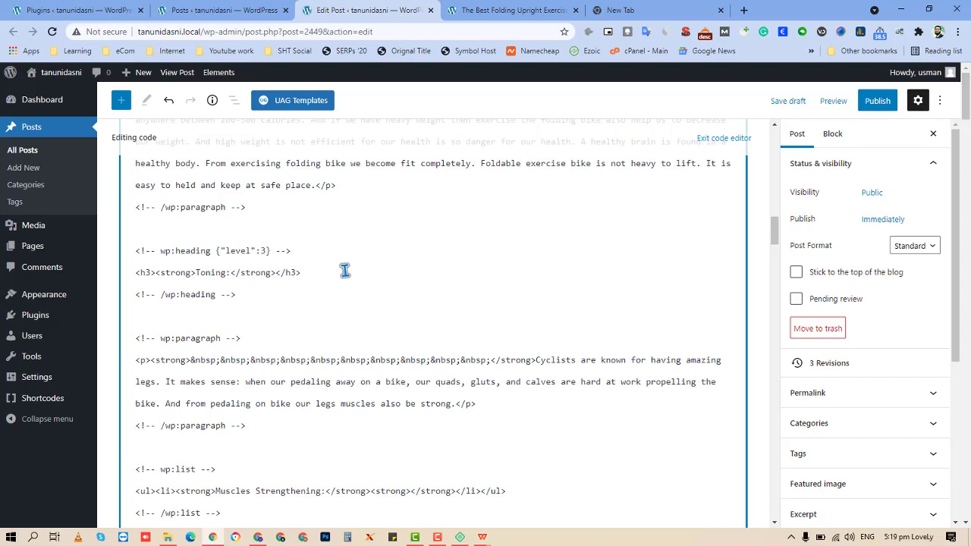
{"action": "key", "text": "ctrl+a"}
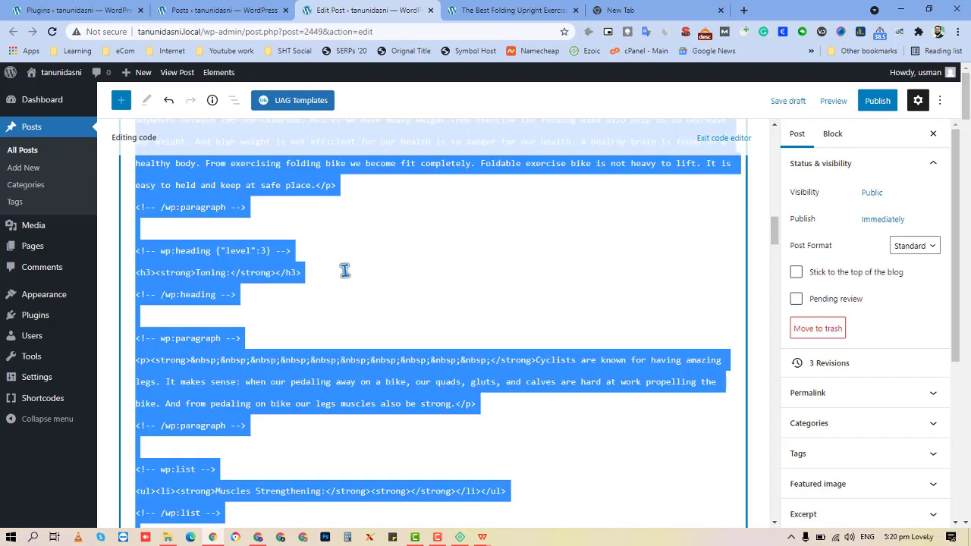
- Create a text document named "Code" on the desktop and open it in Notepad
{"action": "left_click", "coordinate": [969, 538]}
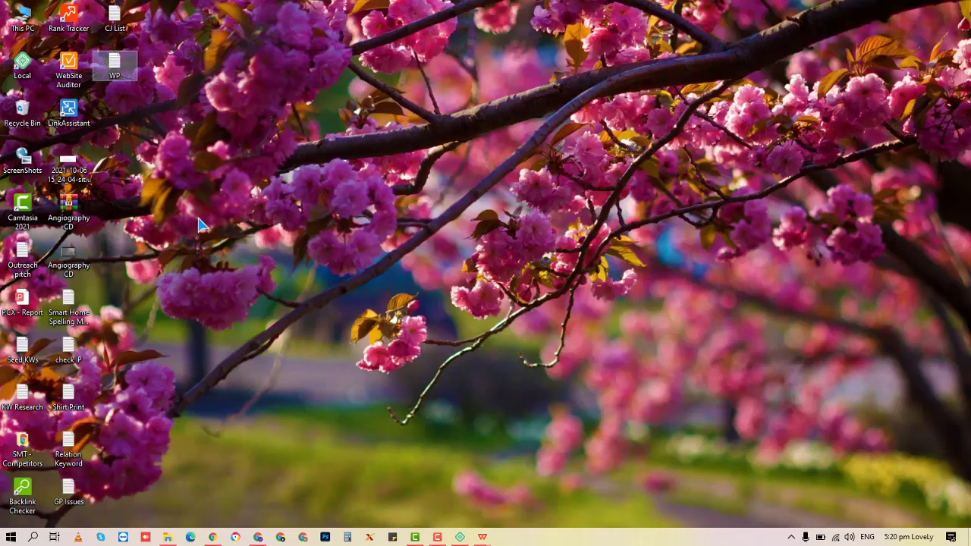
{"action": "right_click", "coordinate": [131, 138]}
{"action": "mouse_move", "coordinate": [221, 276]}
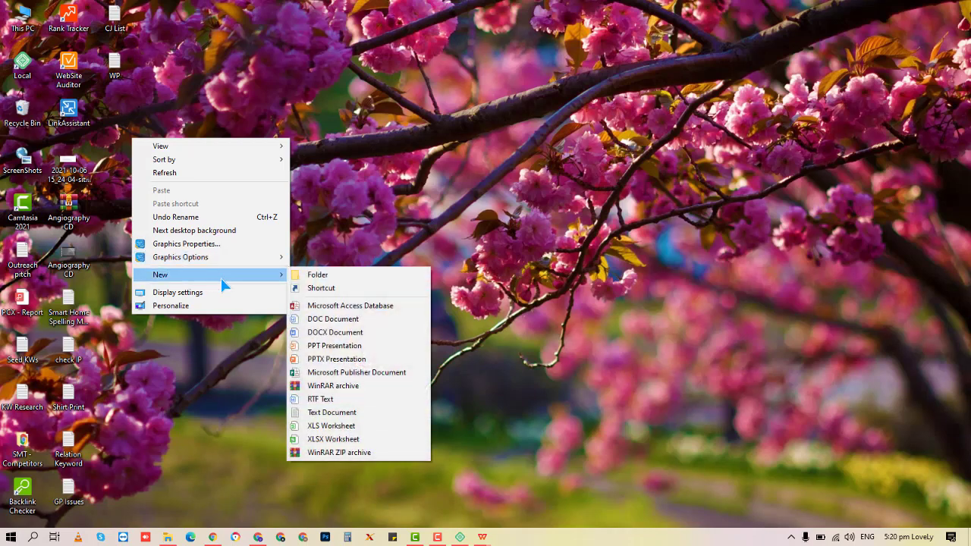
{"action": "left_click", "coordinate": [360, 417]}
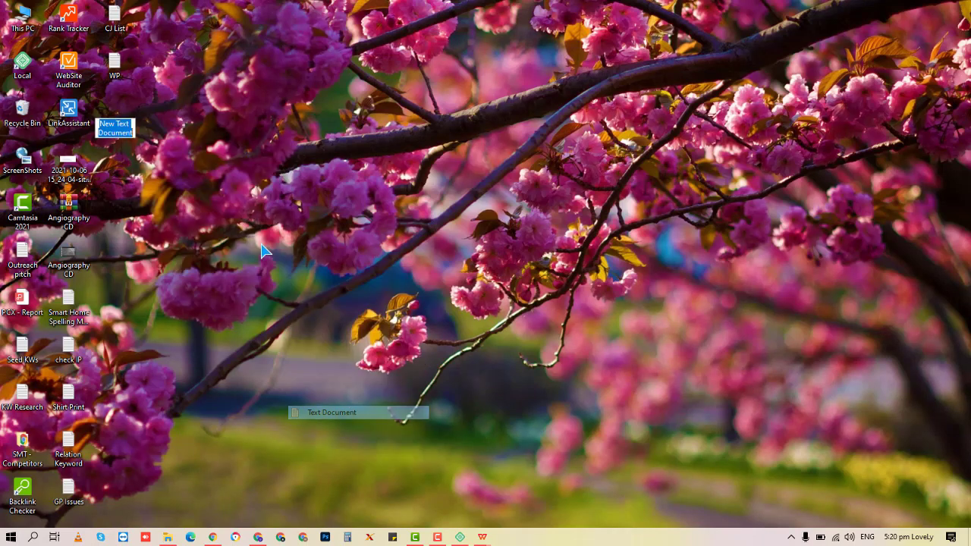
{"action": "type", "text": "Code"}
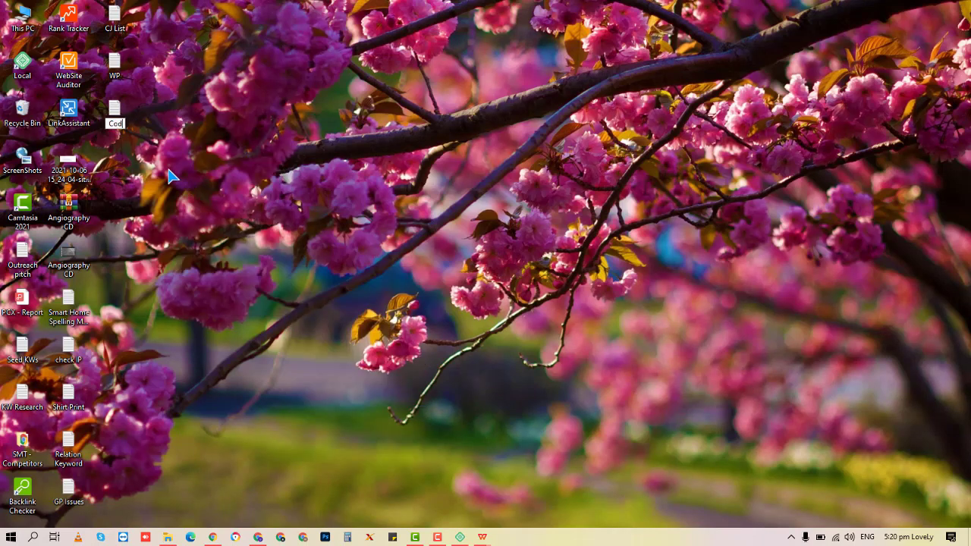
{"action": "key", "text": "Return"}
{"action": "key", "text": "Return"}
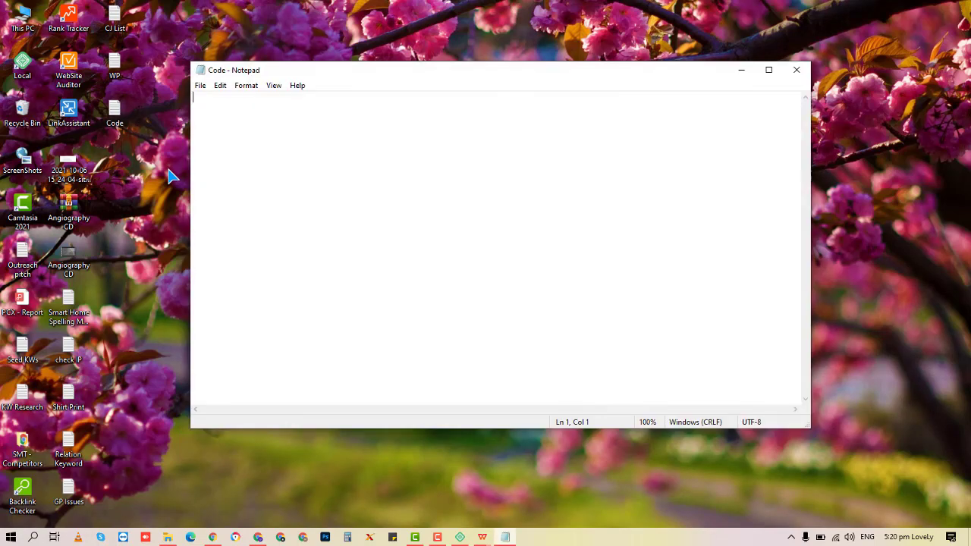
- Paste the copied post code into the Code text file, save it and return to the post editor in the browser
{"action": "key", "text": "ctrl+v"}
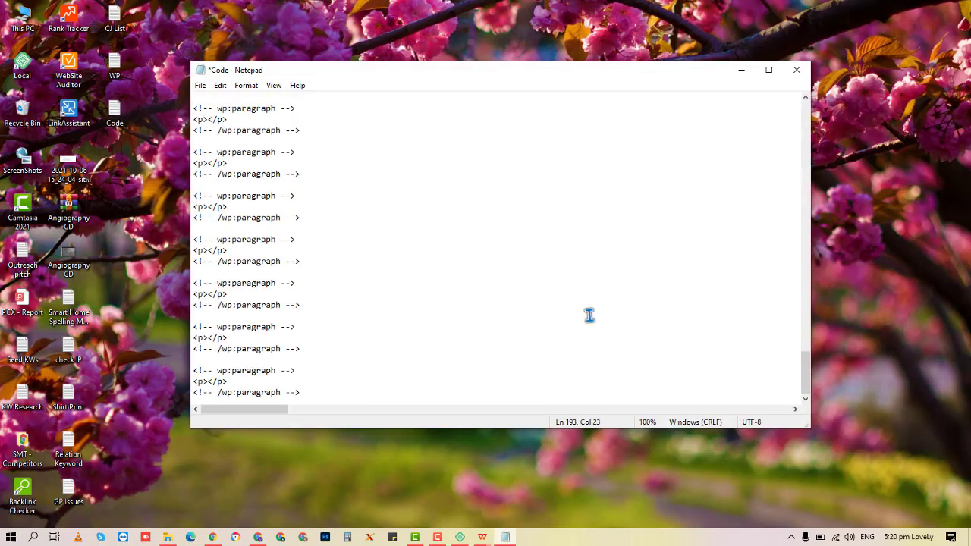
{"action": "key", "text": "ctrl+s"}
{"action": "key", "text": "alt+Tab"}
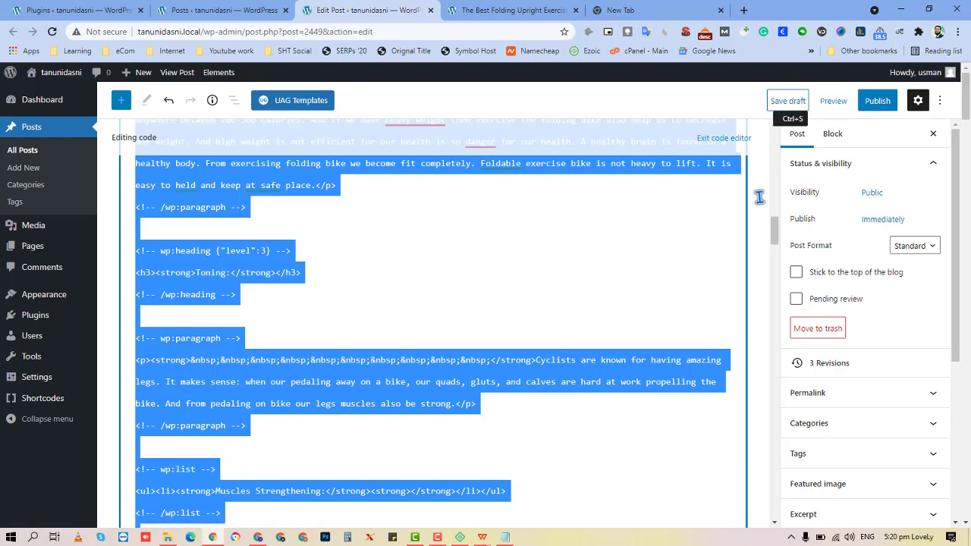
- Close the Code text file and switch the post back to the visual editor
{"action": "left_click", "coordinate": [351, 293]}
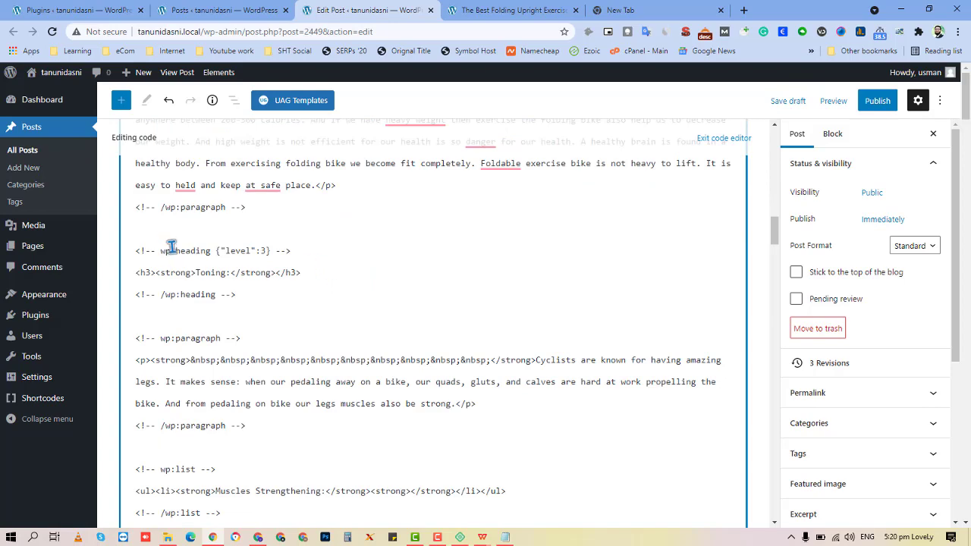
{"action": "left_click_drag", "start_coordinate": [171, 250], "coordinate": [375, 494]}
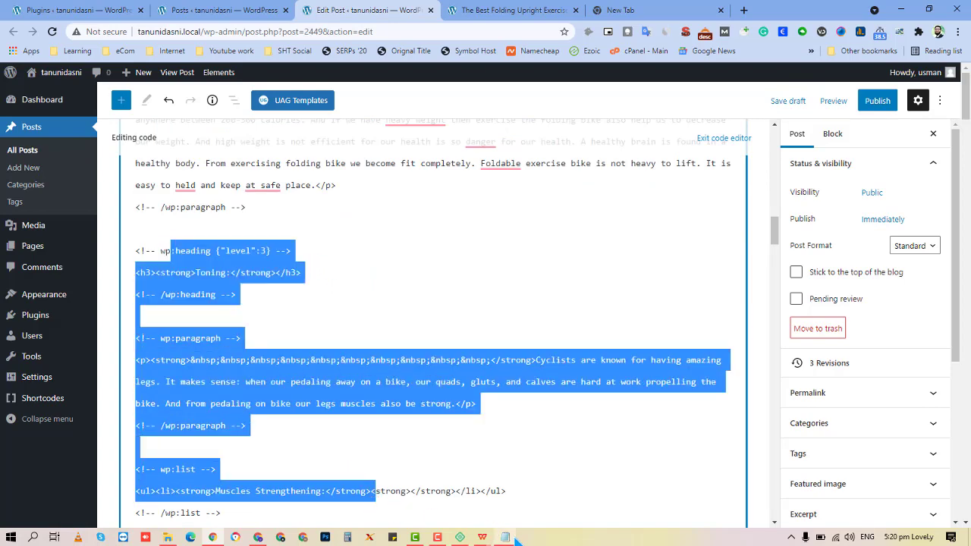
{"action": "left_click", "coordinate": [506, 538]}
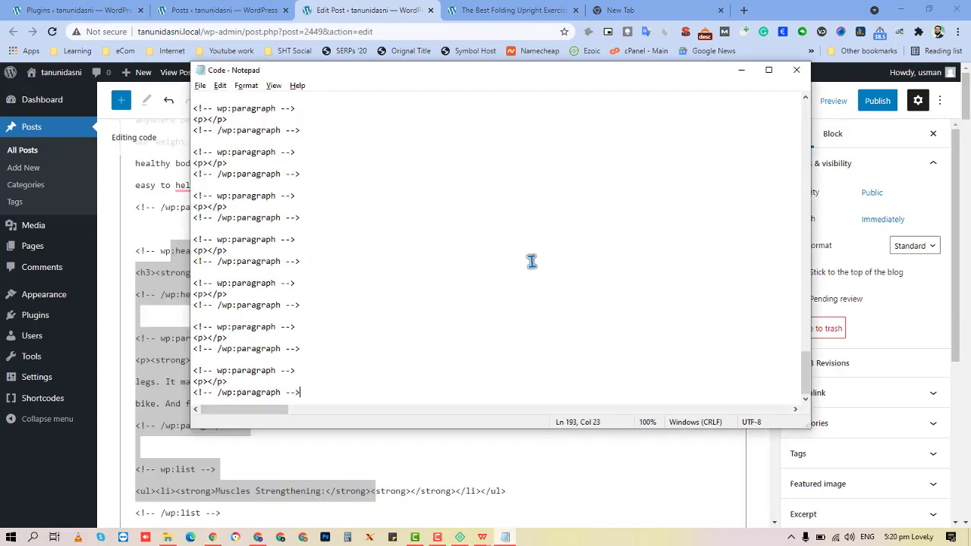
{"action": "left_click", "coordinate": [797, 70]}
{"action": "left_click", "coordinate": [941, 100]}
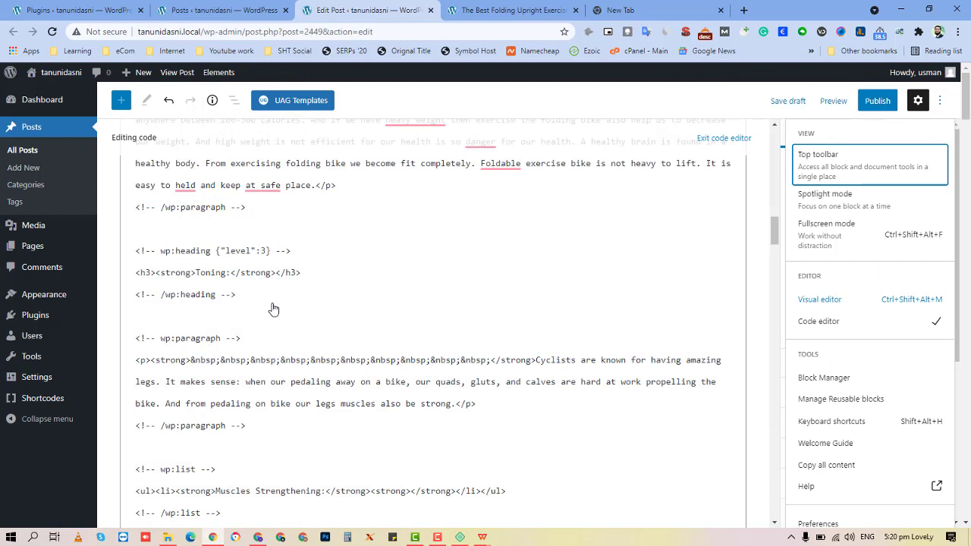
{"action": "key", "text": "ctrl+shift+alt+m"}
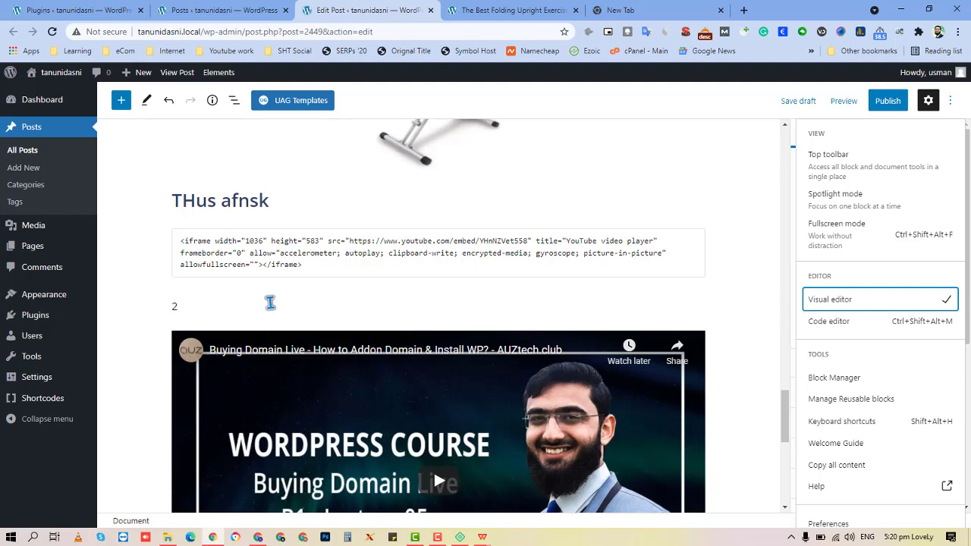
- Insert a Shortcode block in the third empty paragraph below the second embedded YouTube video
{"action": "left_click", "coordinate": [954, 109]}
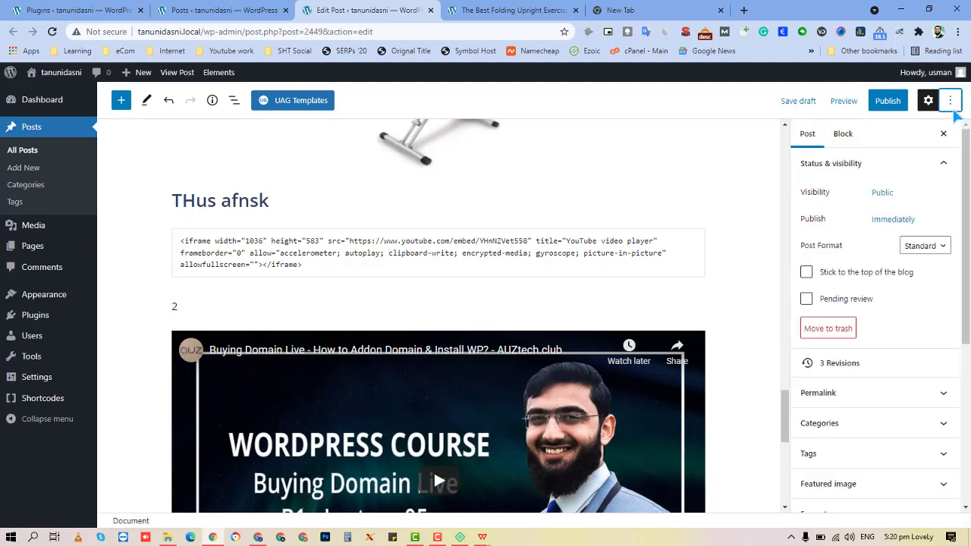
{"action": "scroll", "coordinate": [762, 194], "scroll_direction": "down", "scroll_amount": 5}
{"action": "scroll", "coordinate": [734, 211], "scroll_direction": "down", "scroll_amount": 1}
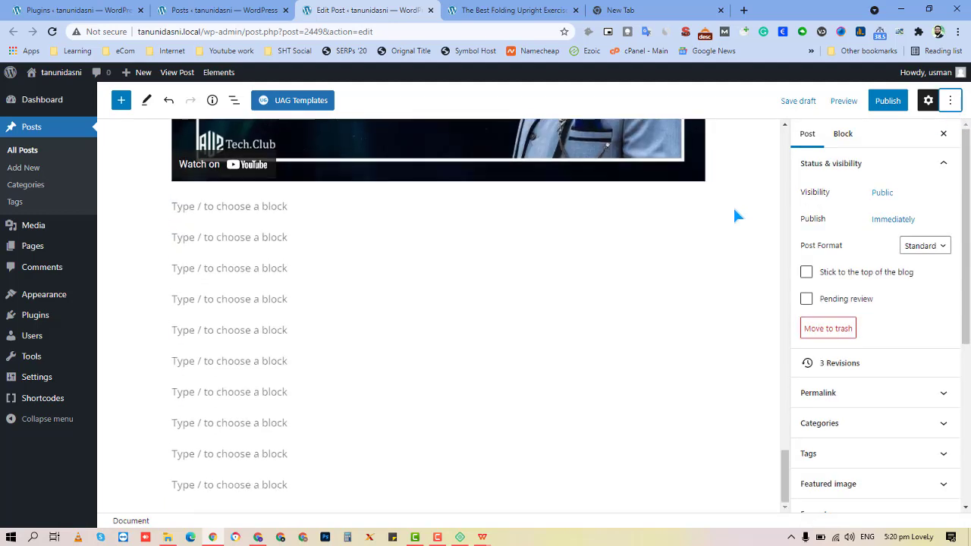
{"action": "mouse_move", "coordinate": [490, 289]}
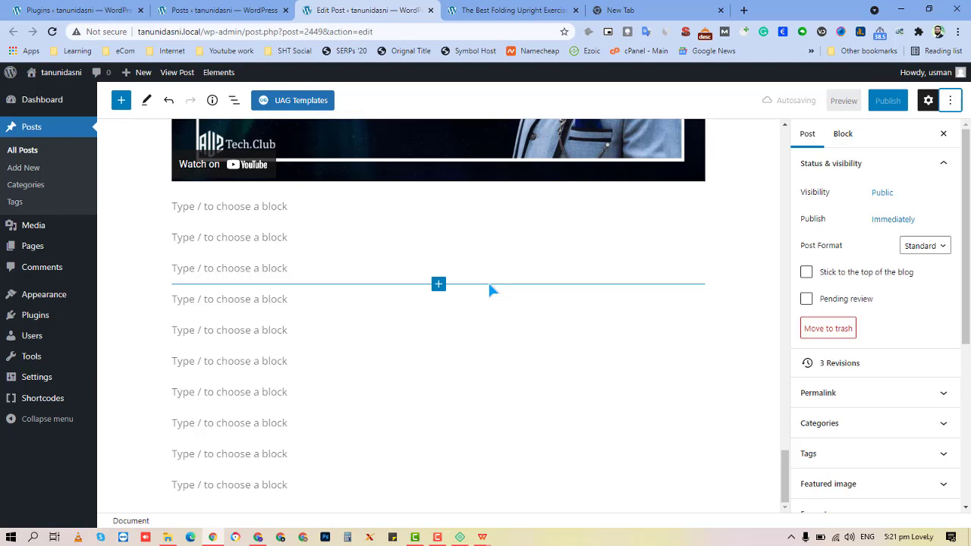
{"action": "left_click", "coordinate": [297, 278]}
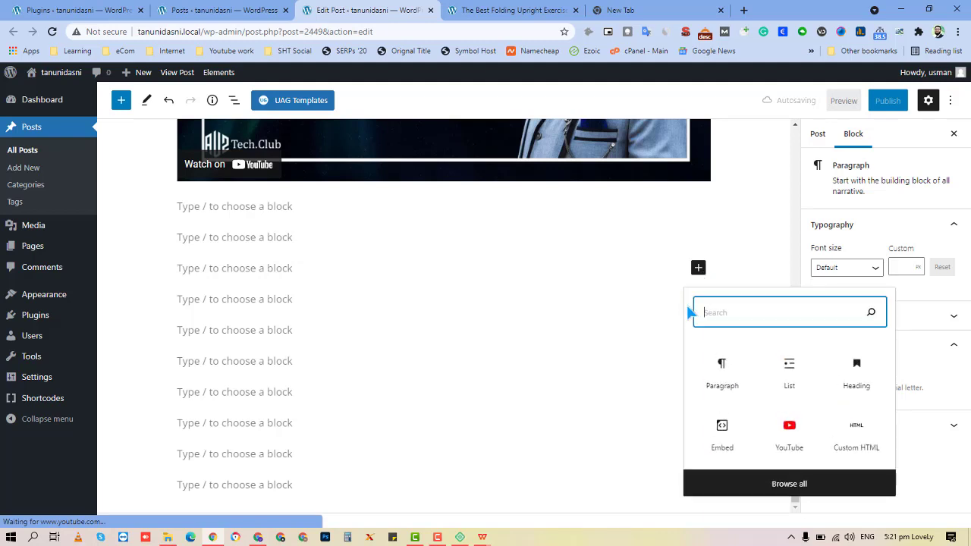
{"action": "type", "text": "sho"}
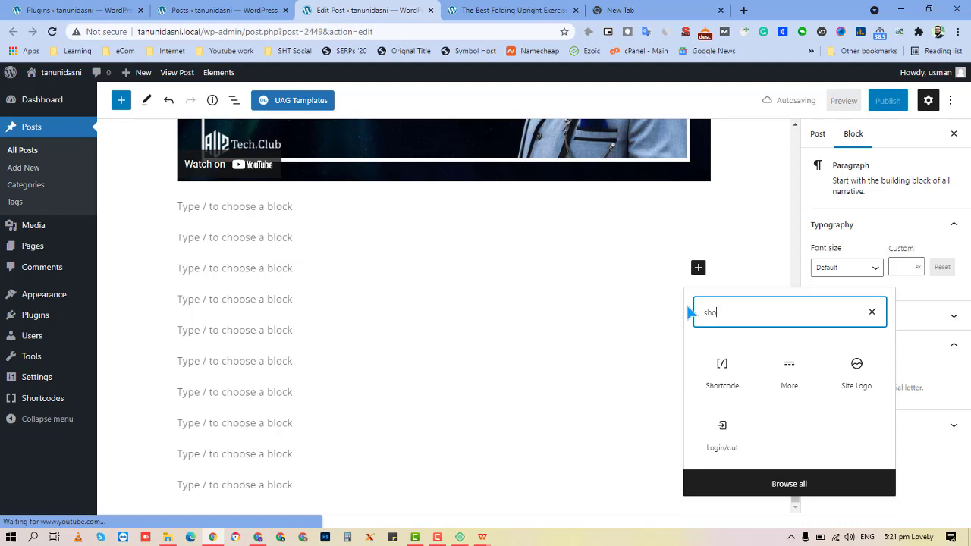
{"action": "left_click", "coordinate": [733, 376]}
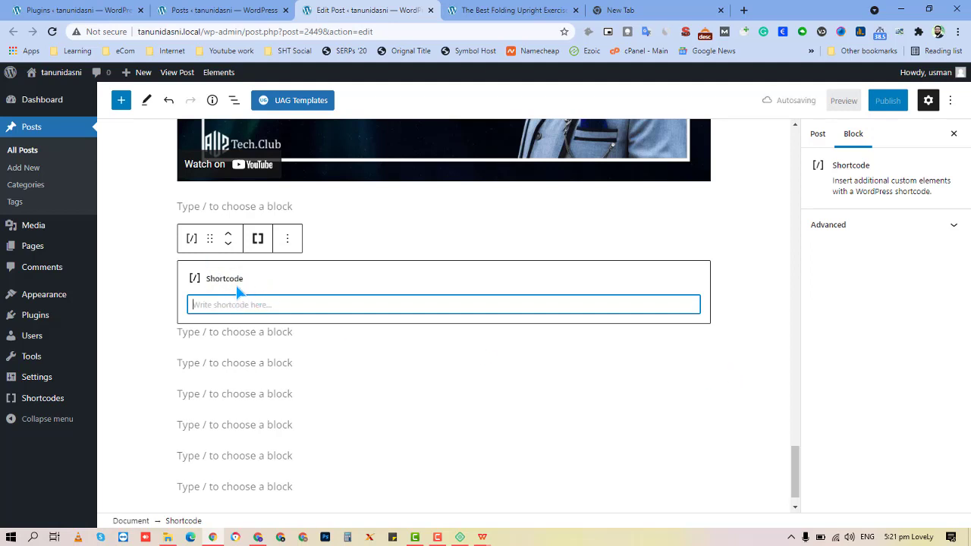
- Choose the Tabs shortcode for the new block and review its settings, keeping the Default style
{"action": "left_click", "coordinate": [258, 240]}
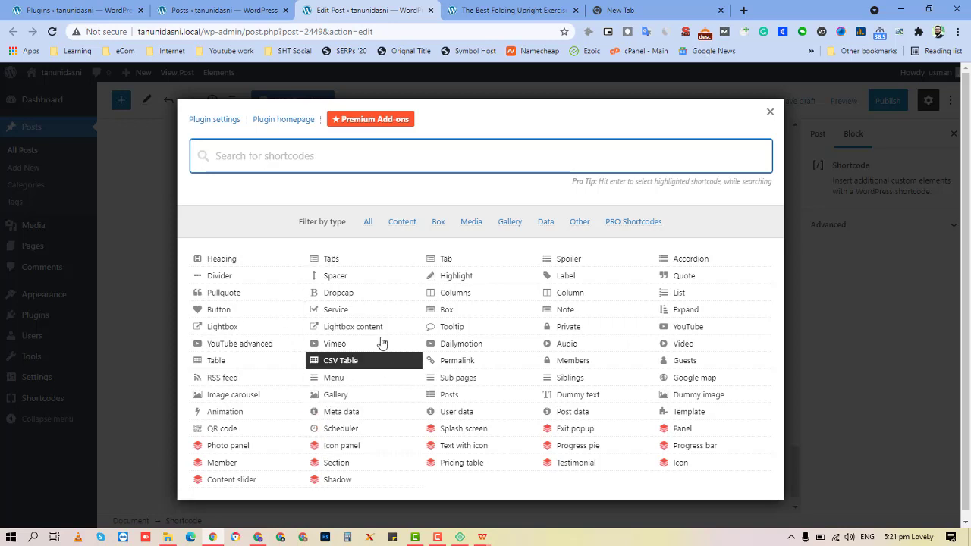
{"action": "left_click", "coordinate": [369, 264]}
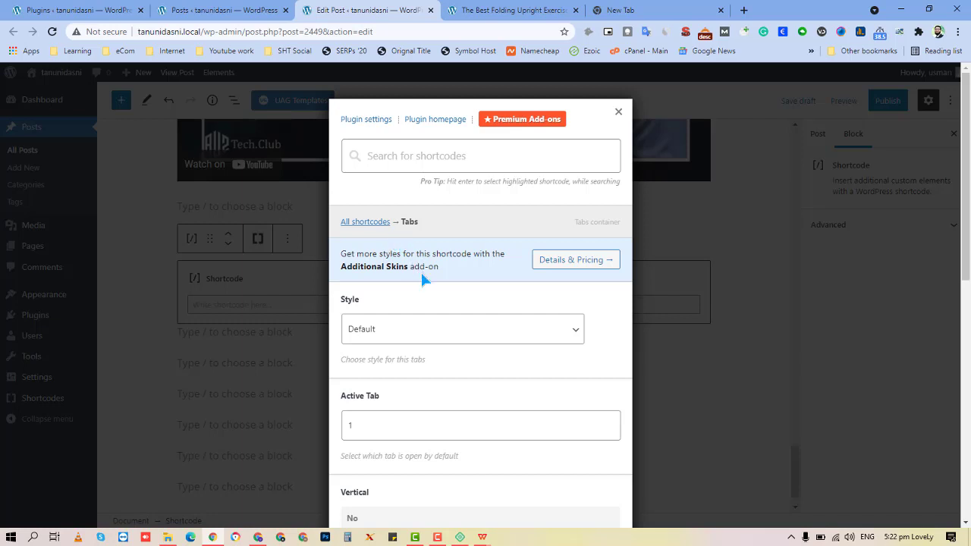
{"action": "scroll", "coordinate": [423, 278], "scroll_direction": "down", "scroll_amount": 6}
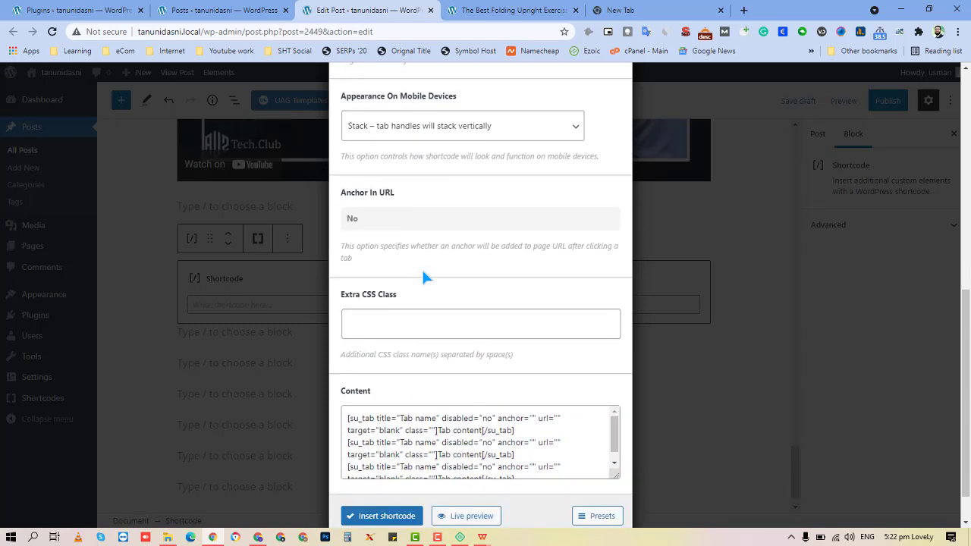
{"action": "scroll", "coordinate": [423, 277], "scroll_direction": "up", "scroll_amount": 7}
{"action": "left_click", "coordinate": [407, 278]}
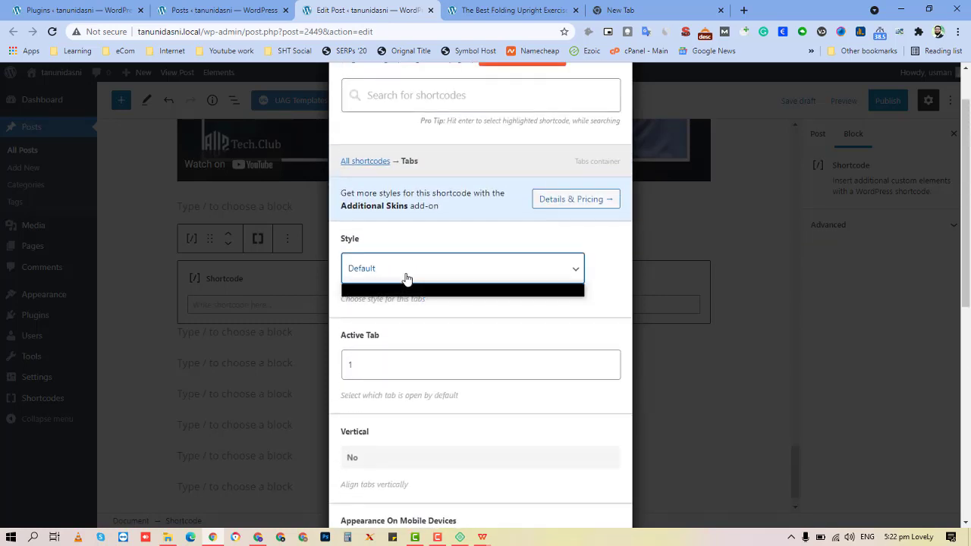
{"action": "left_click", "coordinate": [402, 284]}
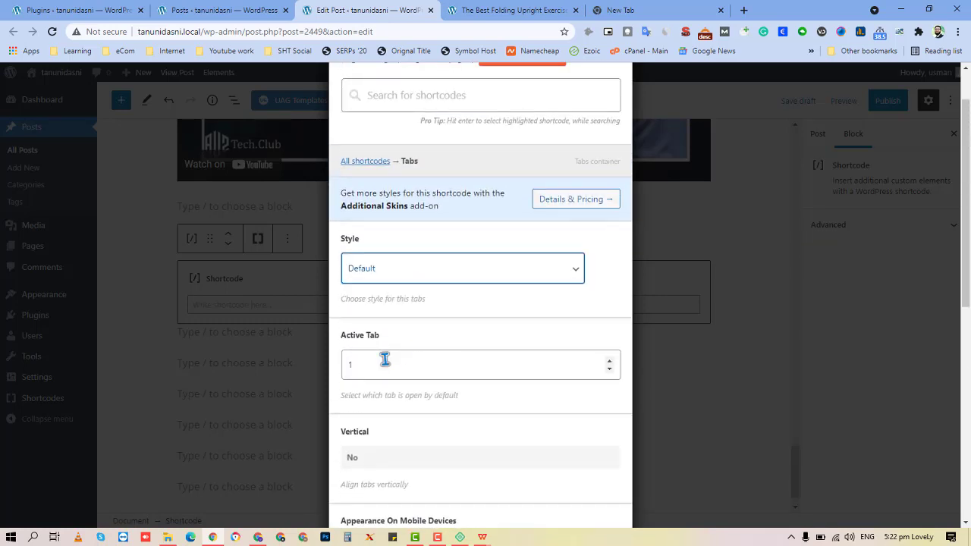
{"action": "scroll", "coordinate": [384, 359], "scroll_direction": "down", "scroll_amount": 1}
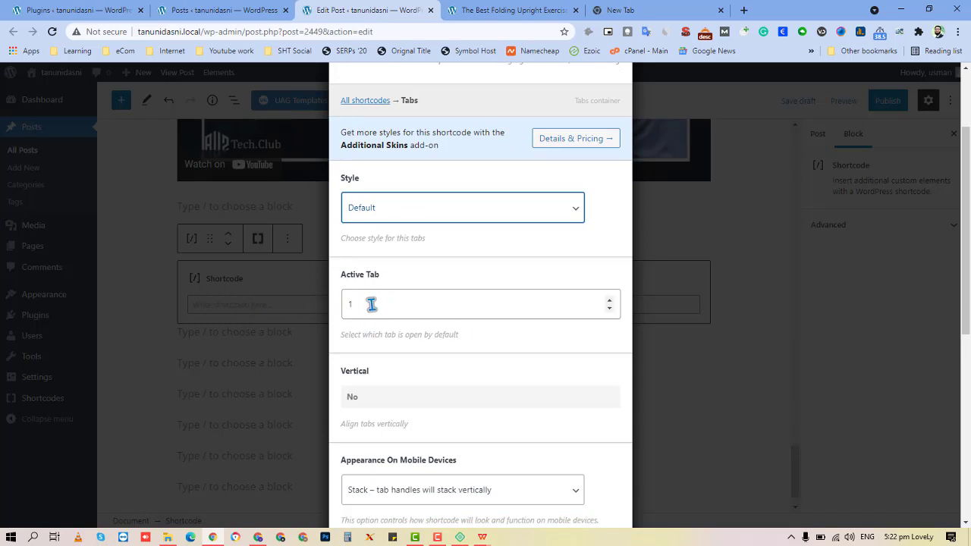
{"action": "scroll", "coordinate": [372, 305], "scroll_direction": "down", "scroll_amount": 3}
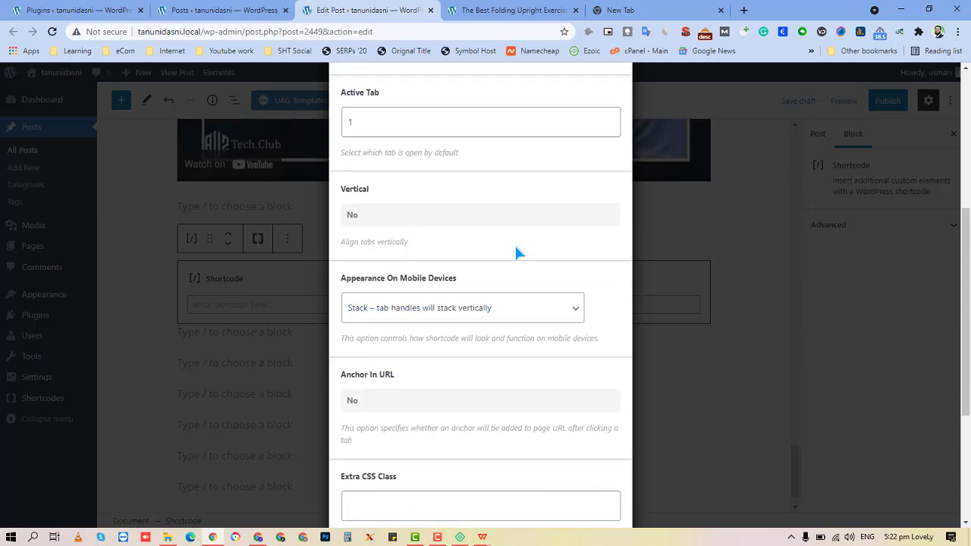
{"action": "scroll", "coordinate": [514, 244], "scroll_direction": "down", "scroll_amount": 2}
{"action": "scroll", "coordinate": [510, 247], "scroll_direction": "down", "scroll_amount": 1}
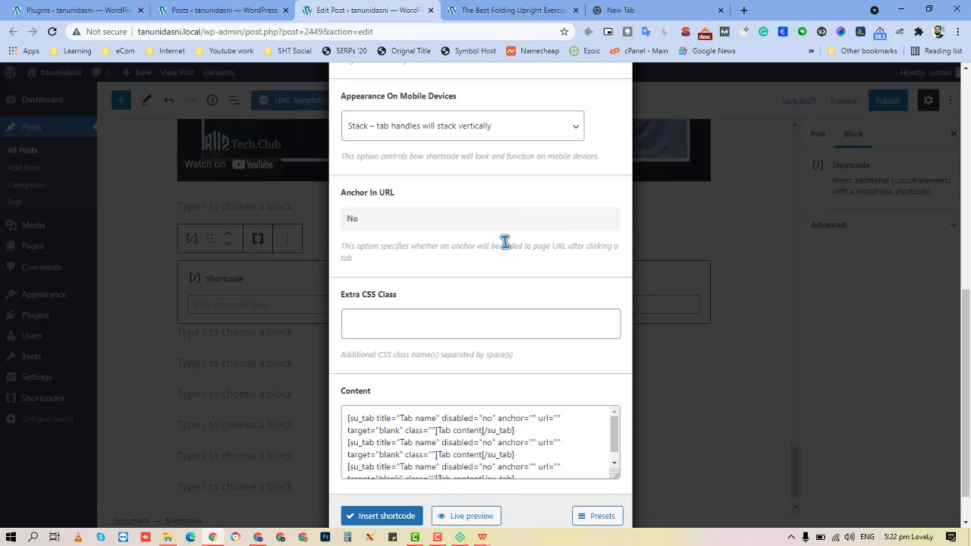
- Set Appearance On Mobile Devices to Scroll, look over the tab content code, and insert the Tabs shortcode into the block
{"action": "left_click", "coordinate": [453, 130]}
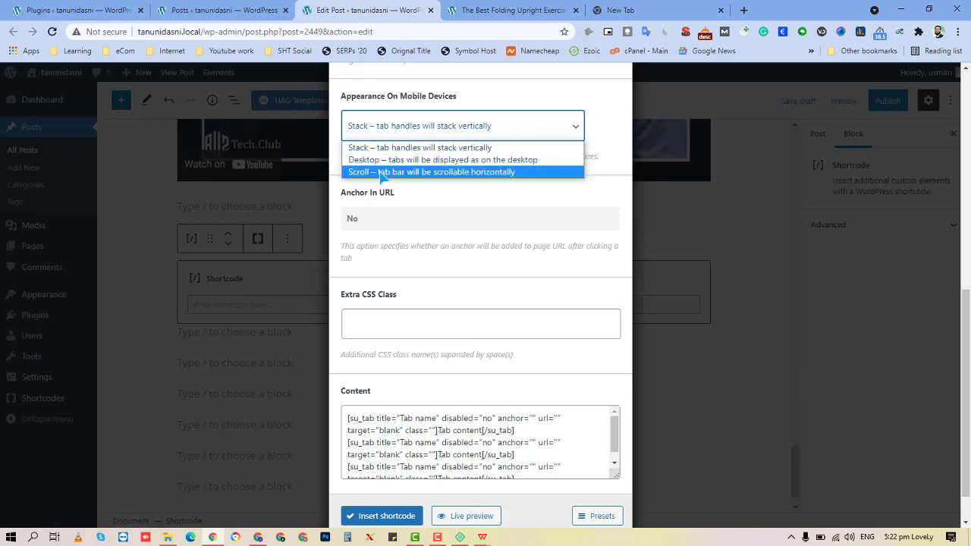
{"action": "left_click", "coordinate": [360, 172]}
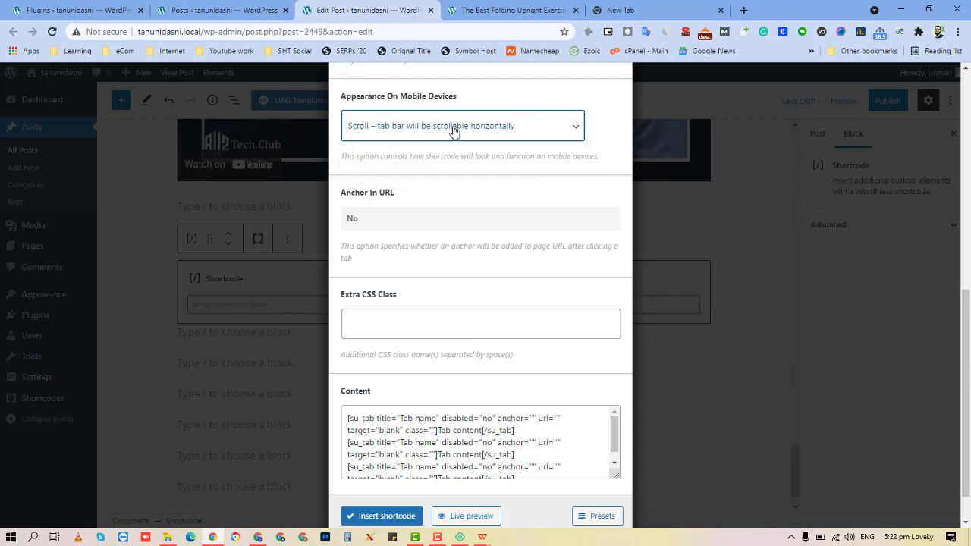
{"action": "scroll", "coordinate": [488, 254], "scroll_direction": "down", "scroll_amount": 2}
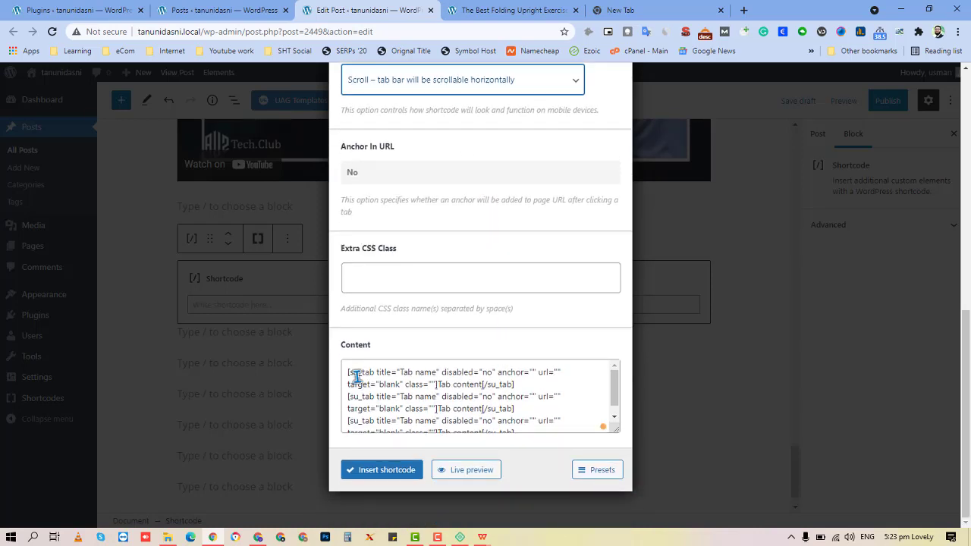
{"action": "left_click_drag", "start_coordinate": [357, 376], "coordinate": [415, 427]}
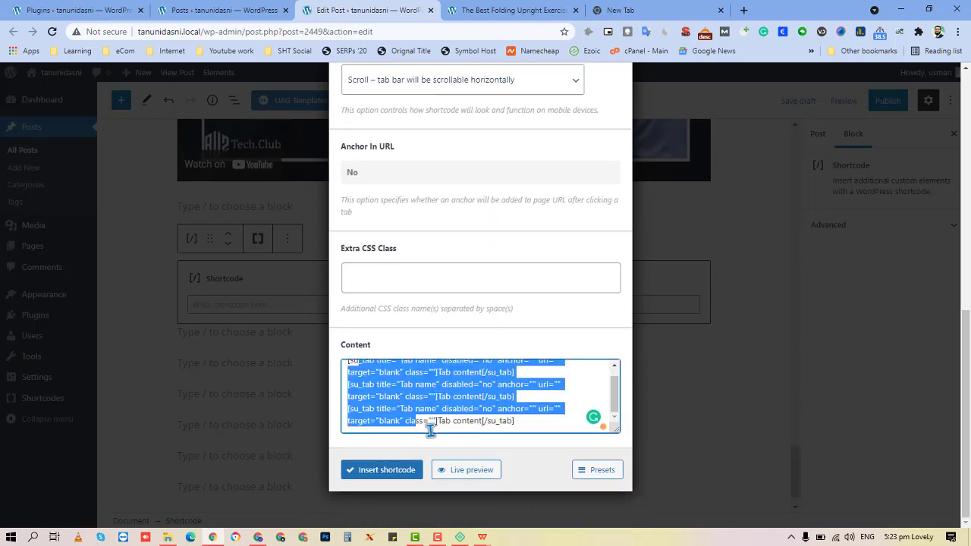
{"action": "left_click", "coordinate": [432, 423]}
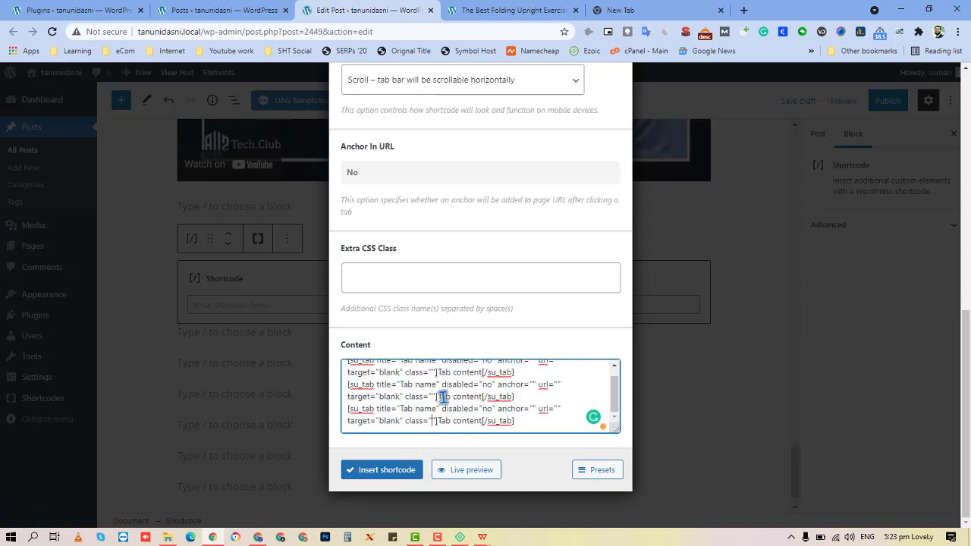
{"action": "left_click", "coordinate": [408, 471]}
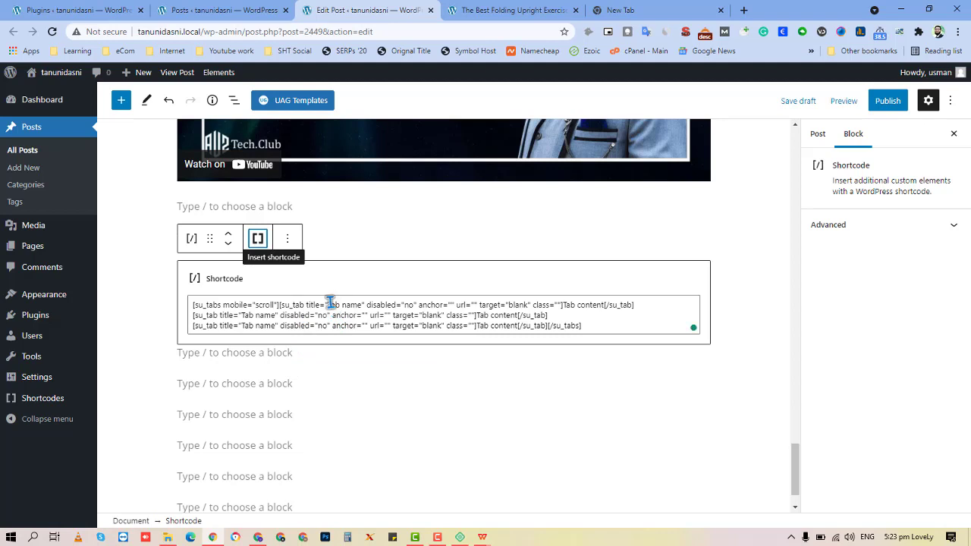
- Enlarge the page zoom to 125% and examine the first tab's title, attributes and content in the shortcode
{"action": "left_click_drag", "start_coordinate": [331, 307], "coordinate": [365, 306]}
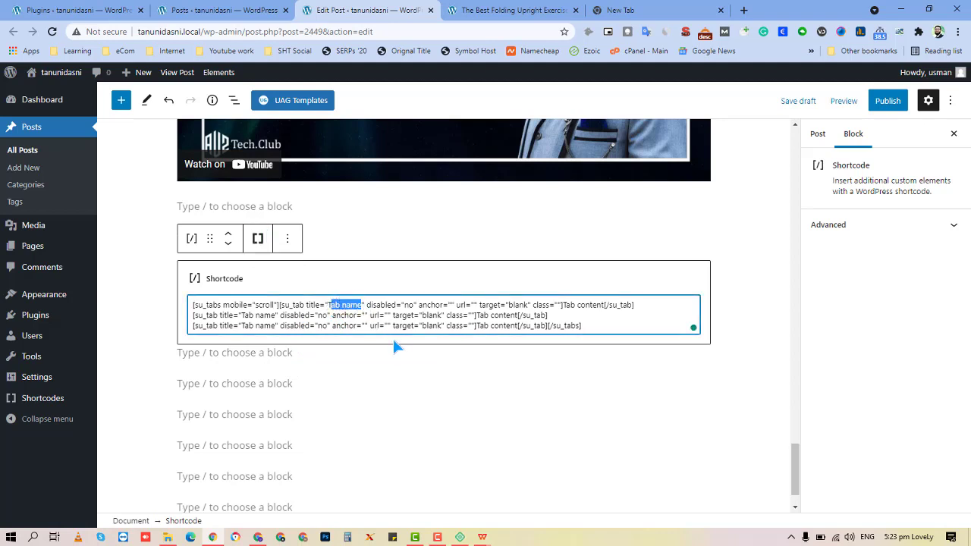
{"action": "left_click", "coordinate": [958, 31]}
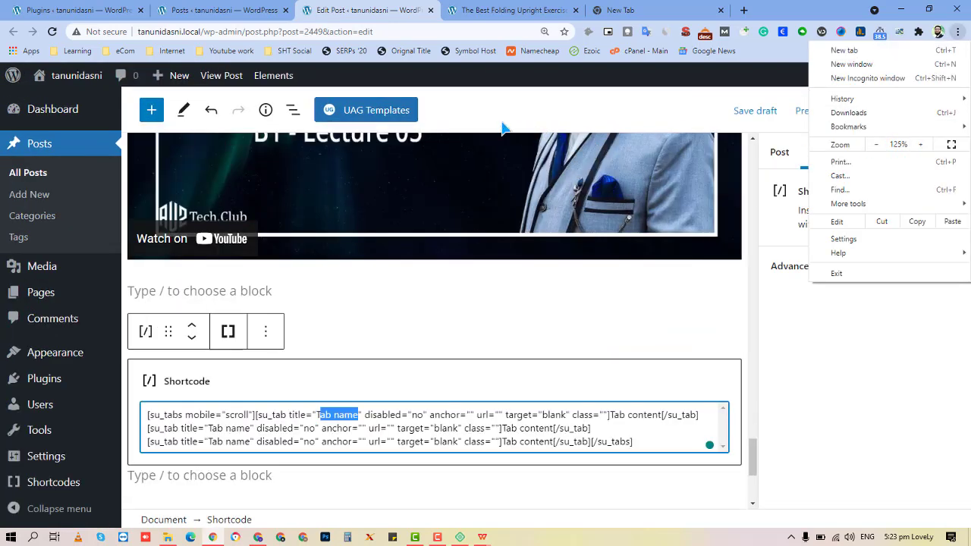
{"action": "left_click", "coordinate": [368, 14]}
{"action": "left_click", "coordinate": [348, 422]}
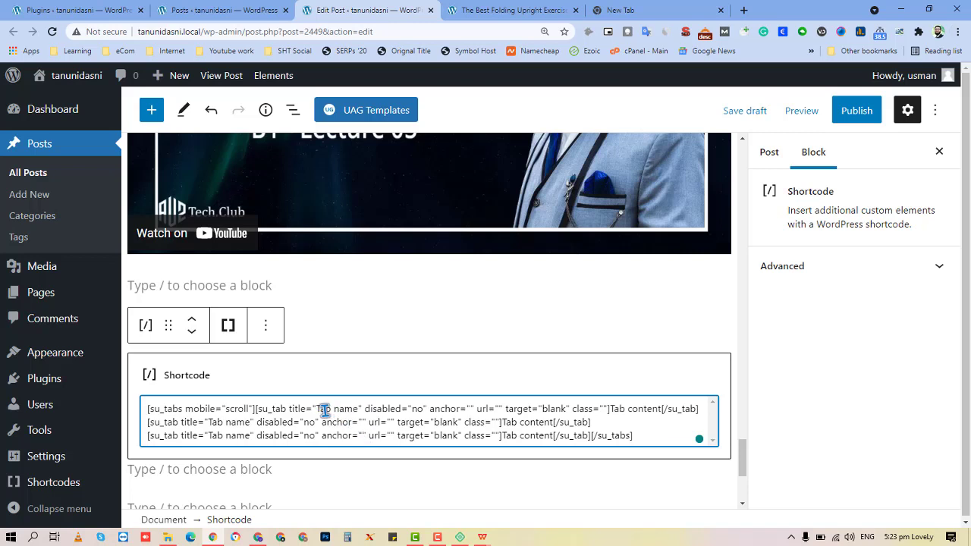
{"action": "left_click_drag", "start_coordinate": [317, 410], "coordinate": [347, 410]}
{"action": "left_click_drag", "start_coordinate": [614, 410], "coordinate": [653, 410]}
{"action": "left_click", "coordinate": [613, 411]}
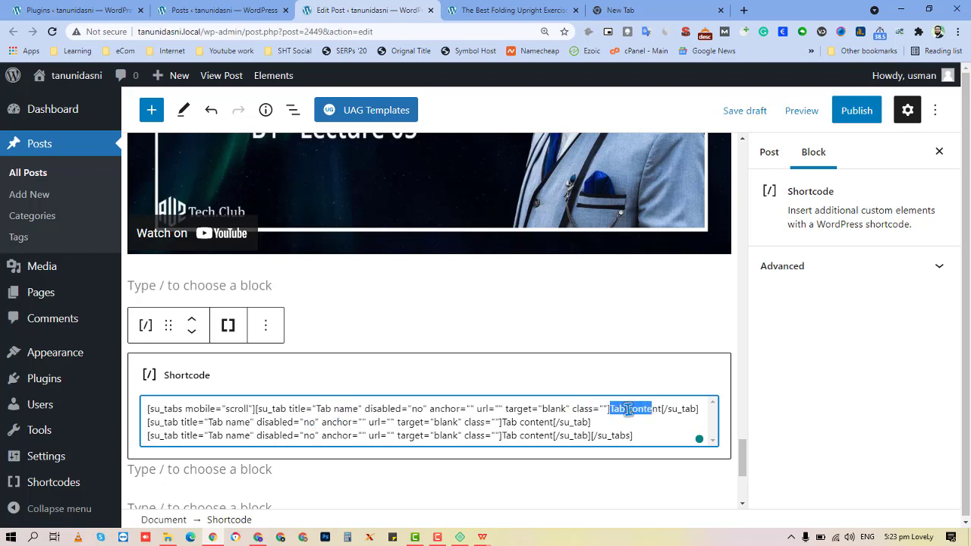
{"action": "left_click", "coordinate": [316, 409]}
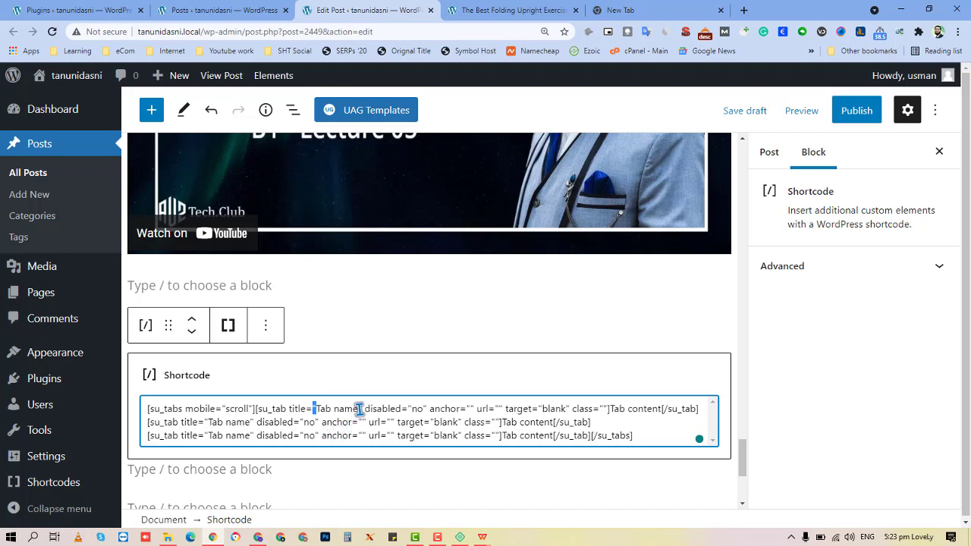
{"action": "left_click_drag", "start_coordinate": [411, 408], "coordinate": [473, 409]}
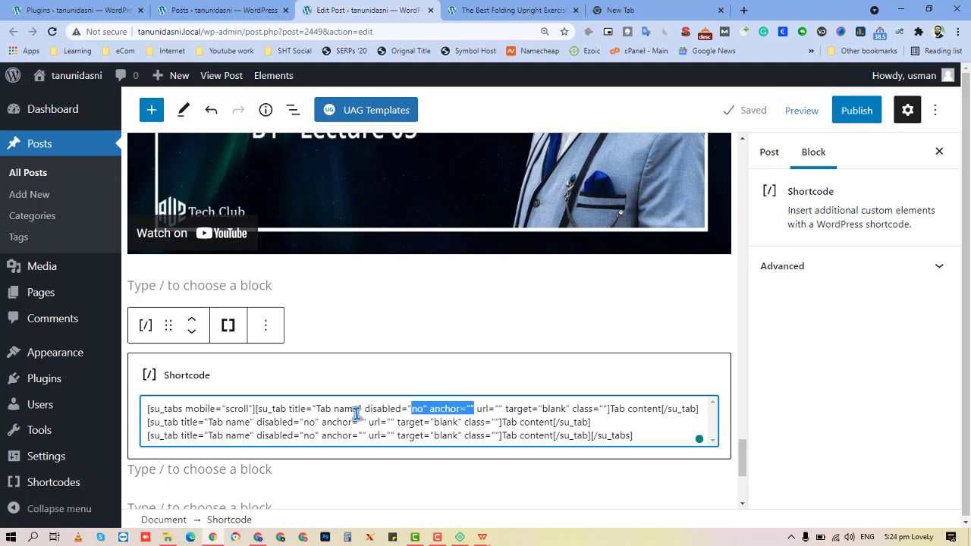
- Change the first tab's title in the shortcode to "Specifications"
{"action": "left_click_drag", "start_coordinate": [359, 410], "coordinate": [316, 410]}
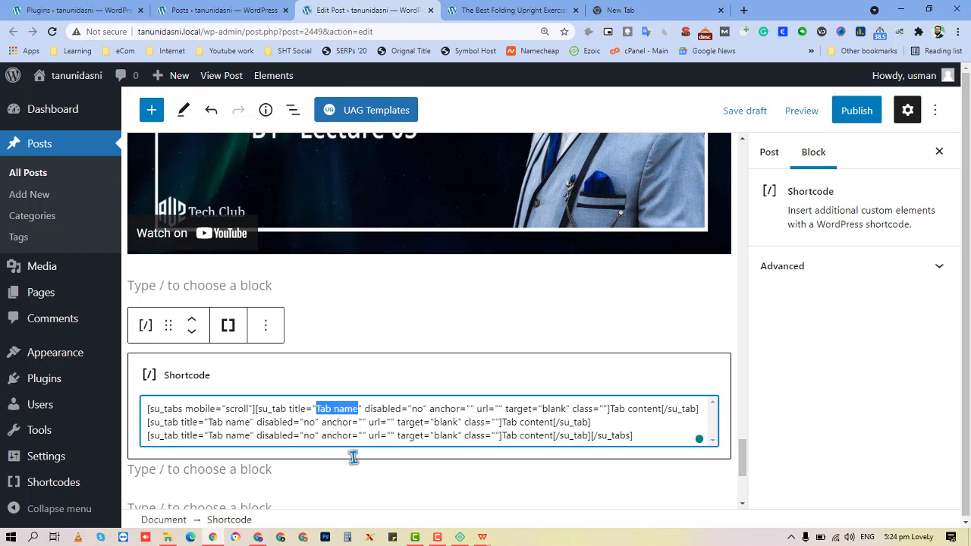
{"action": "type", "text": "Spec"}
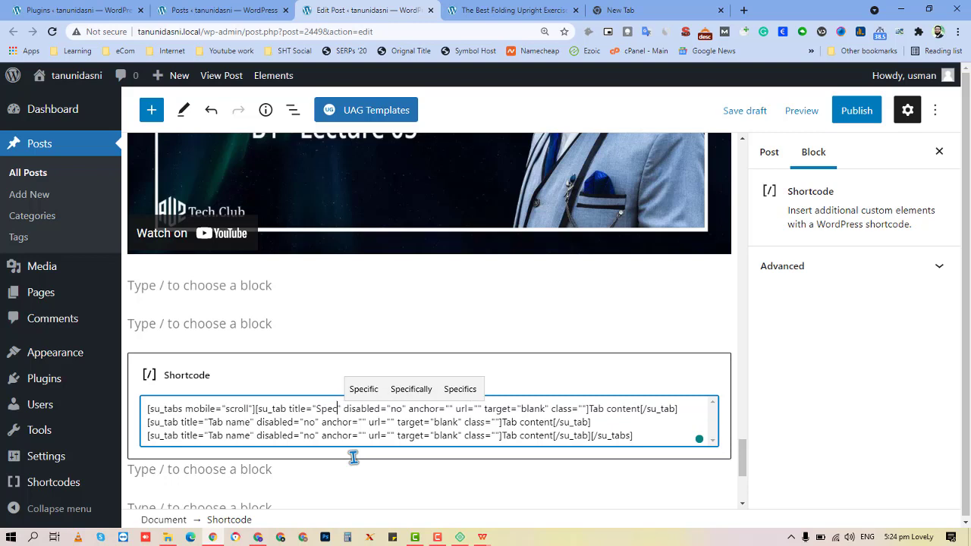
{"action": "type", "text": "ifications"}
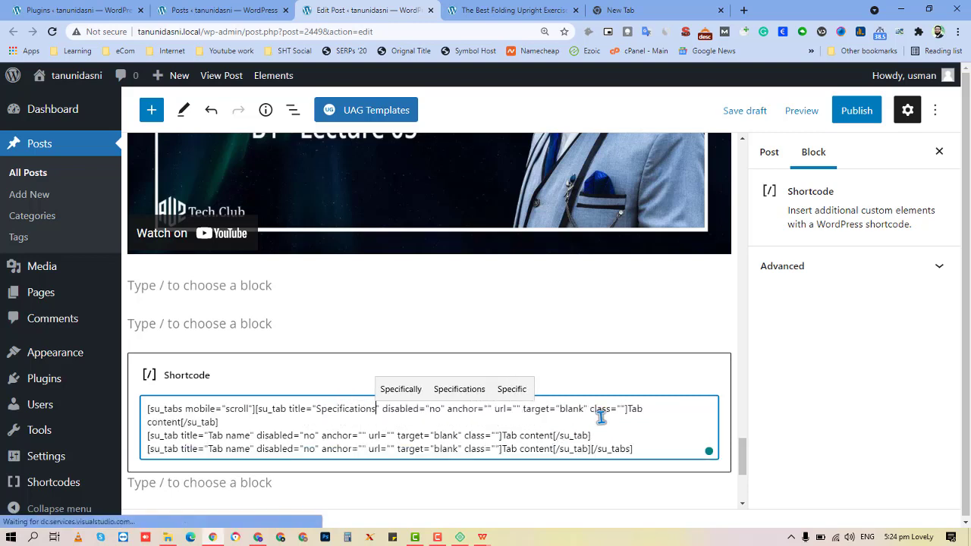
- Replace the first tab's placeholder content with "Acha hay, wa k e acha hay."
{"action": "left_click", "coordinate": [180, 422]}
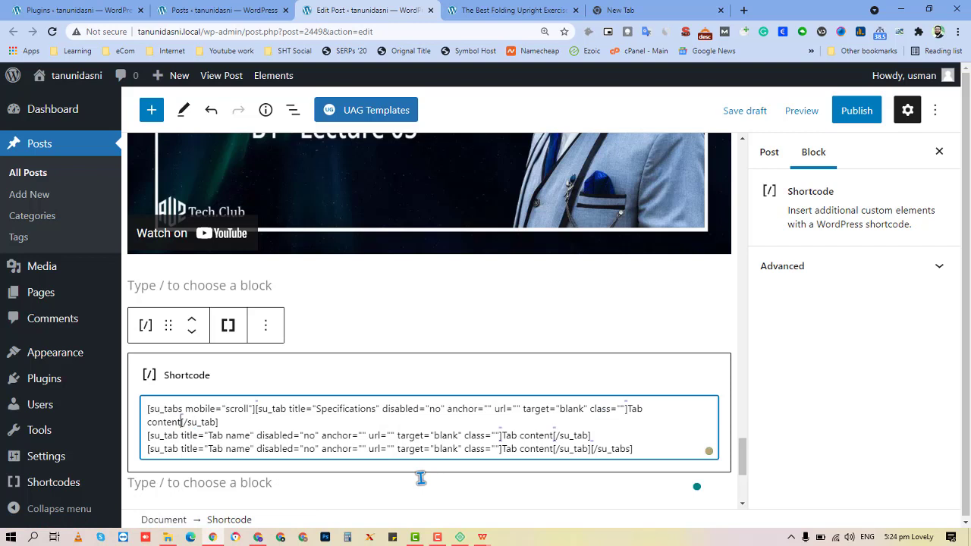
{"action": "key", "text": "ctrl+shift+Left"}
{"action": "key", "text": "ctrl+shift+Left"}
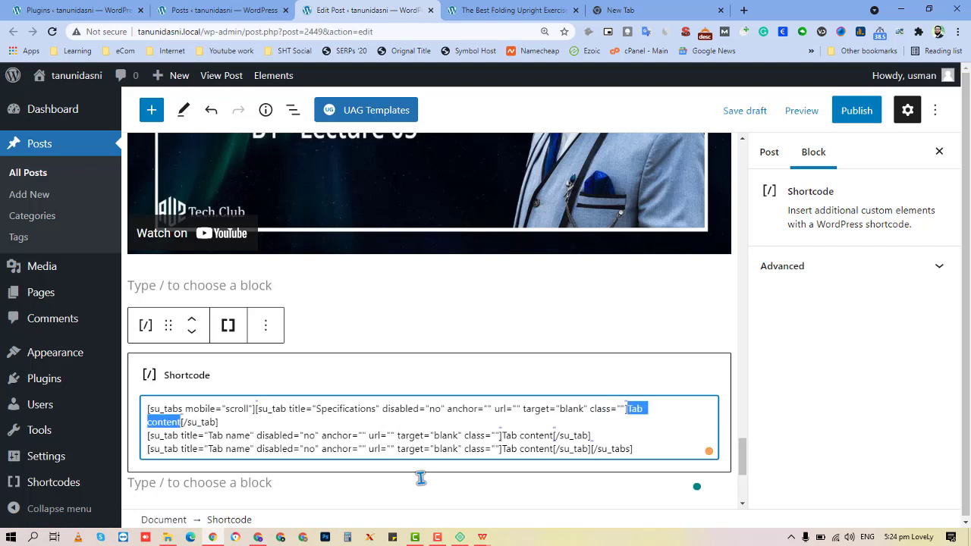
{"action": "type", "text": "Acha "}
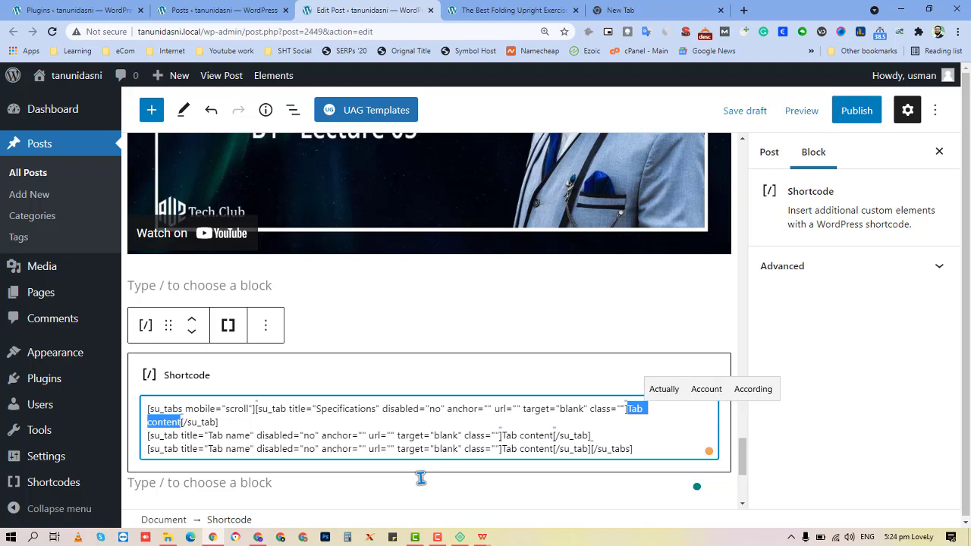
{"action": "type", "text": "hay, wa"}
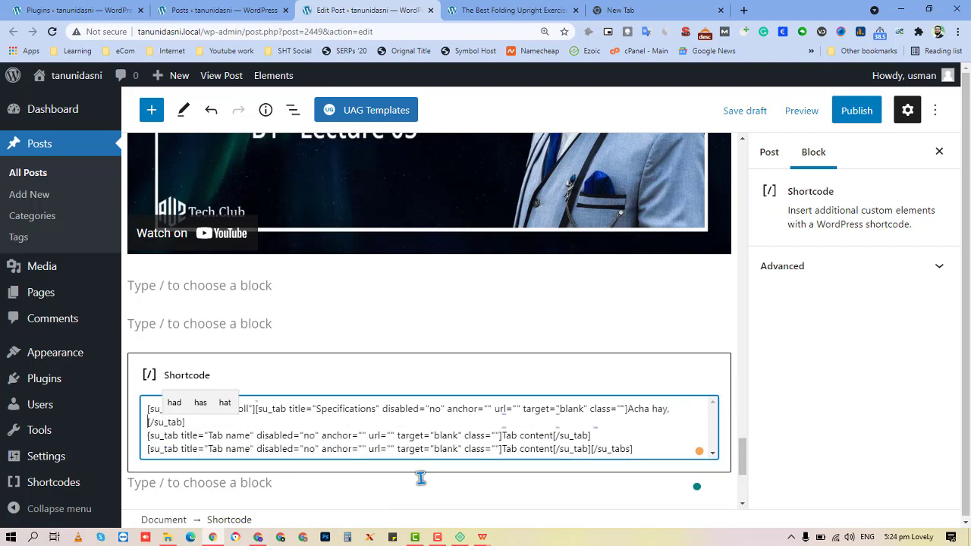
{"action": "type", "text": " k e a"}
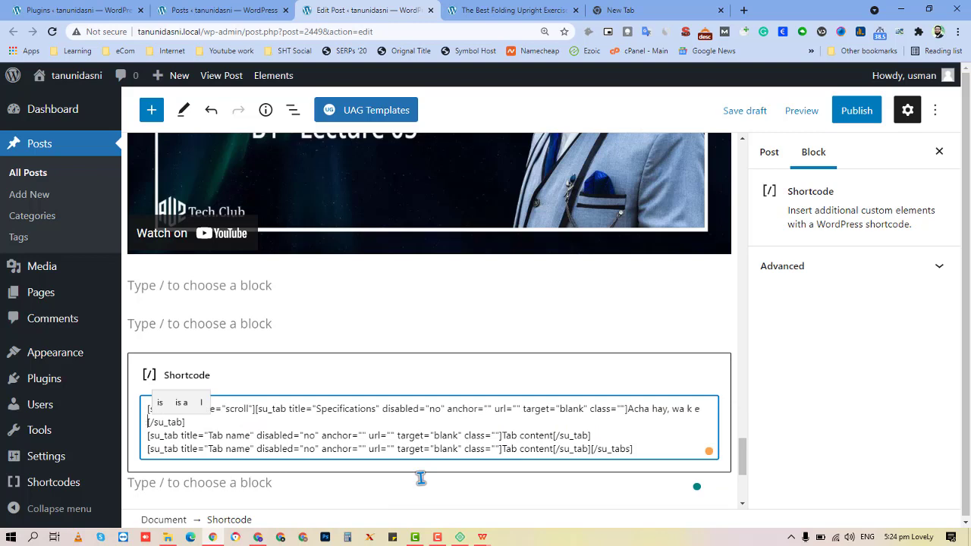
{"action": "type", "text": "cha hay."}
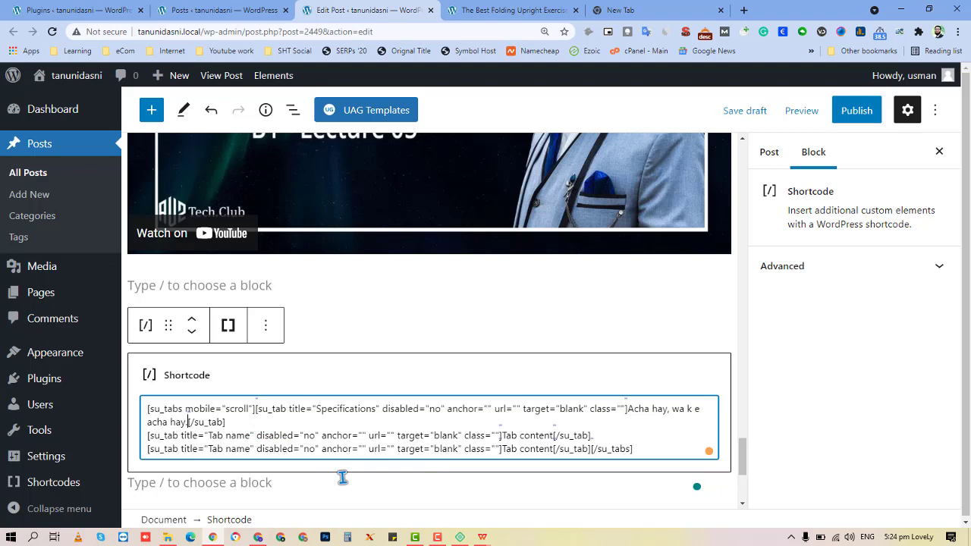
- Set the second tab's title to "Highlighted Features" and overwrite part of its placeholder content with "fdsgrbgtrbrte"
{"action": "key", "text": "ctrl+shift+Left"}
{"action": "key", "text": "ctrl+shift+Left"}
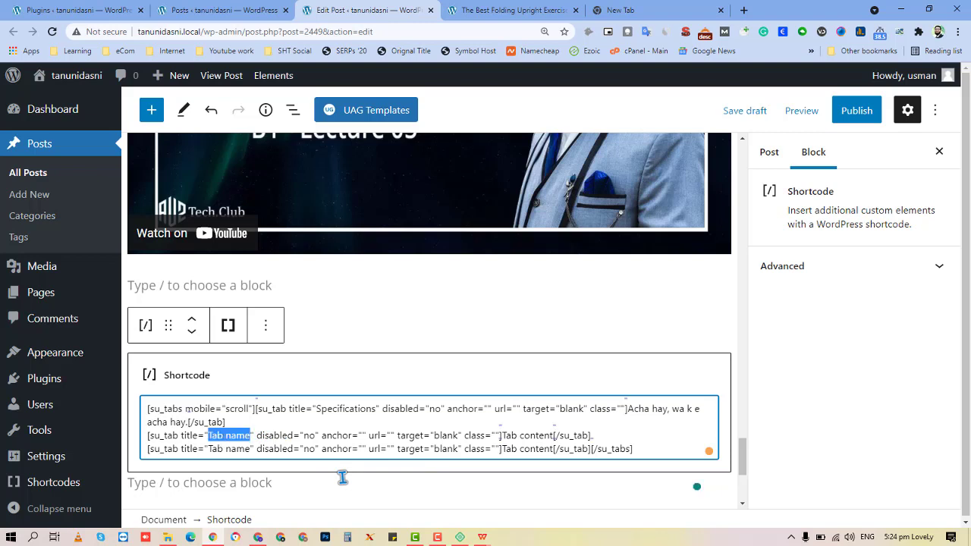
{"action": "type", "text": "Hi"}
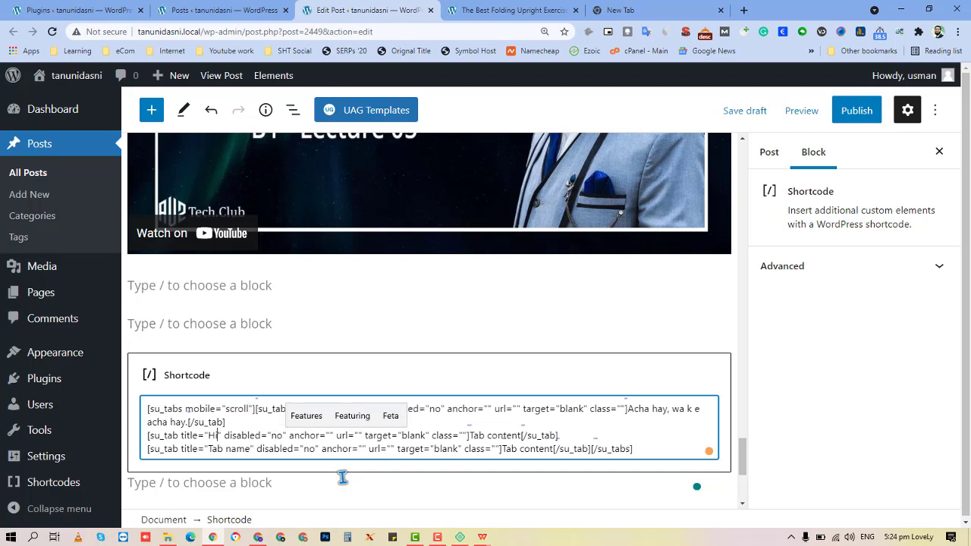
{"action": "type", "text": "ghlighted Features"}
{"action": "left_click_drag", "start_coordinate": [560, 435], "coordinate": [595, 436]}
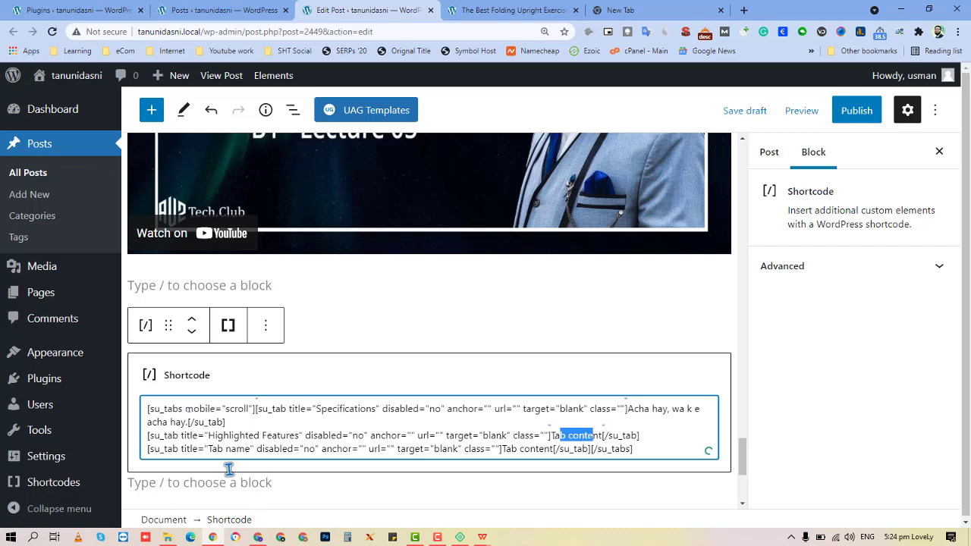
{"action": "type", "text": "fdsgrbgtrbrte"}
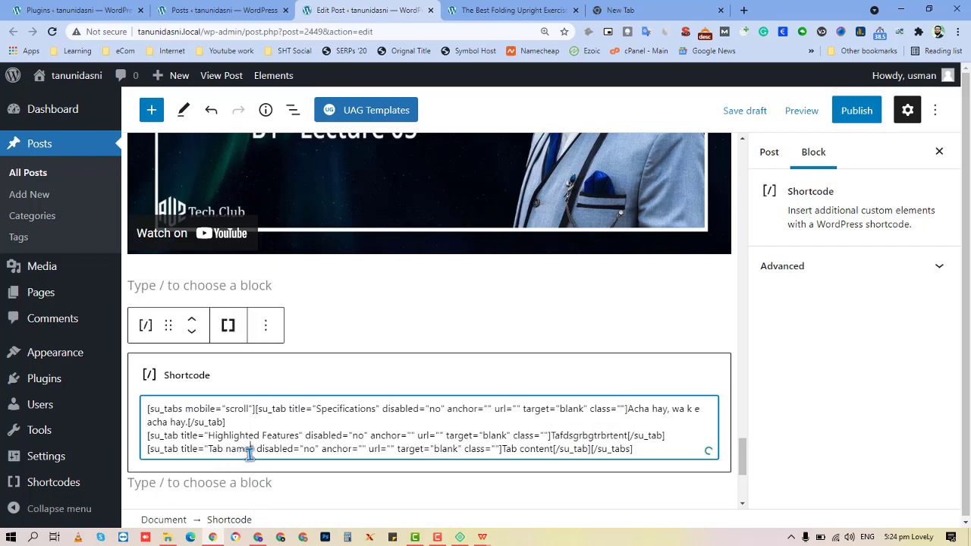
- Change the third tab's title in the shortcode to "Includes"
{"action": "left_click_drag", "start_coordinate": [250, 451], "coordinate": [209, 452]}
{"action": "key", "text": "BackSpace"}
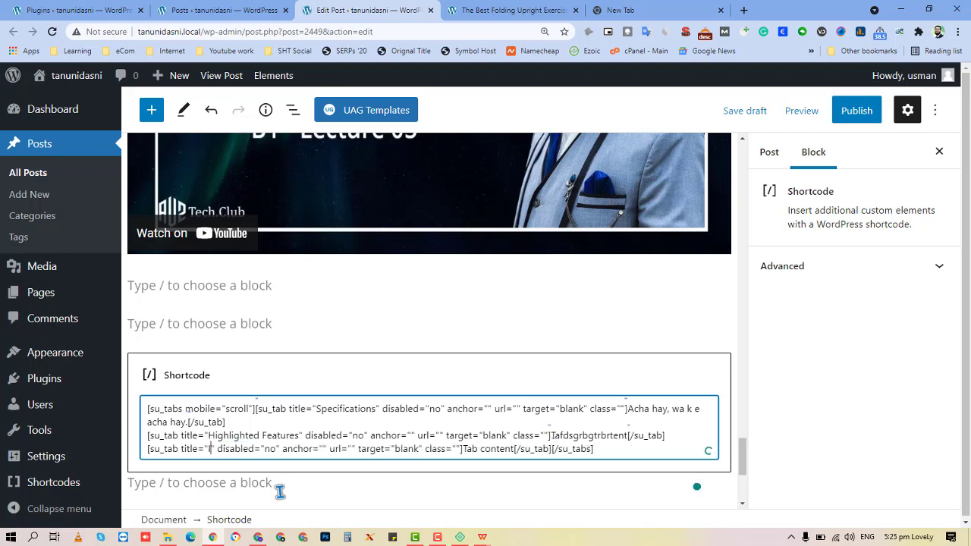
{"action": "type", "text": "Includes"}
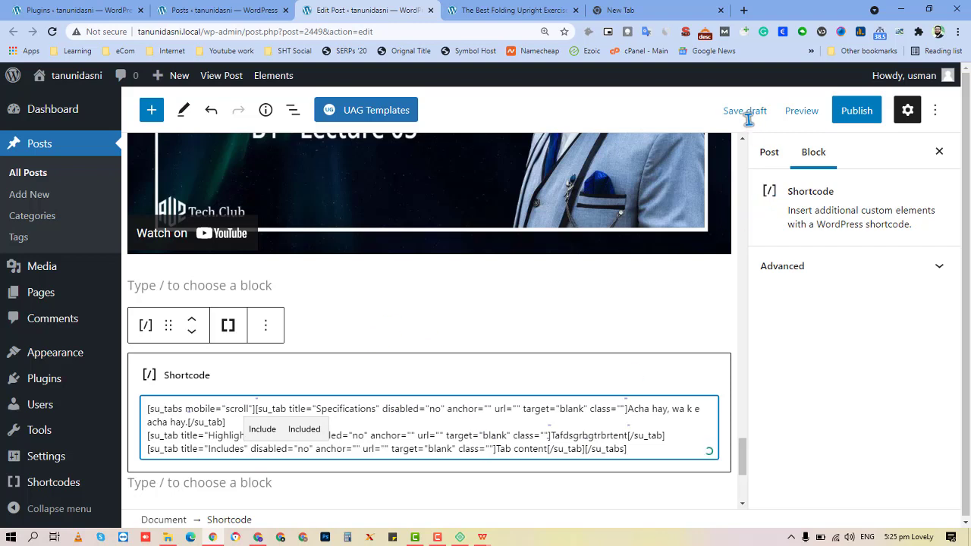
- Preview the post in a new browser tab and find the tabs section below the embedded videos
{"action": "left_click", "coordinate": [802, 112]}
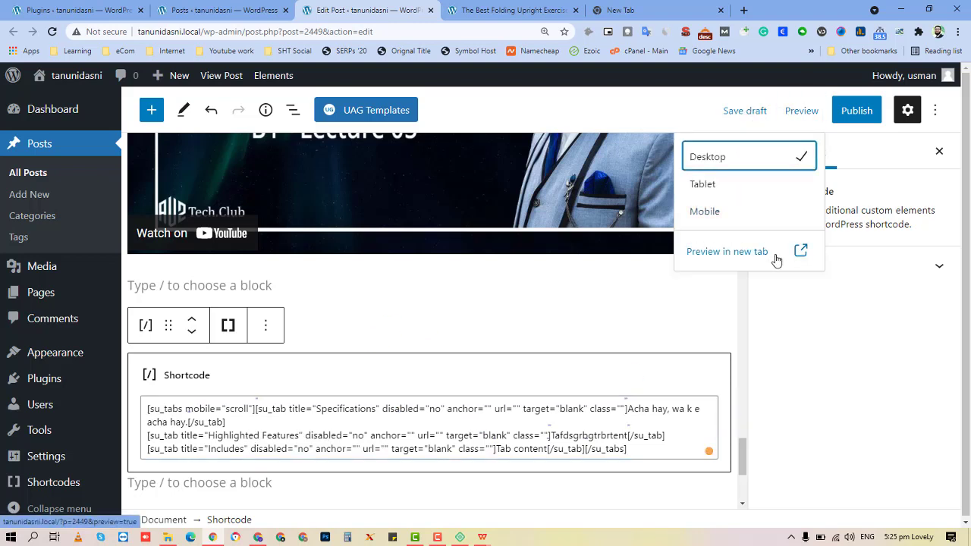
{"action": "left_click", "coordinate": [777, 260]}
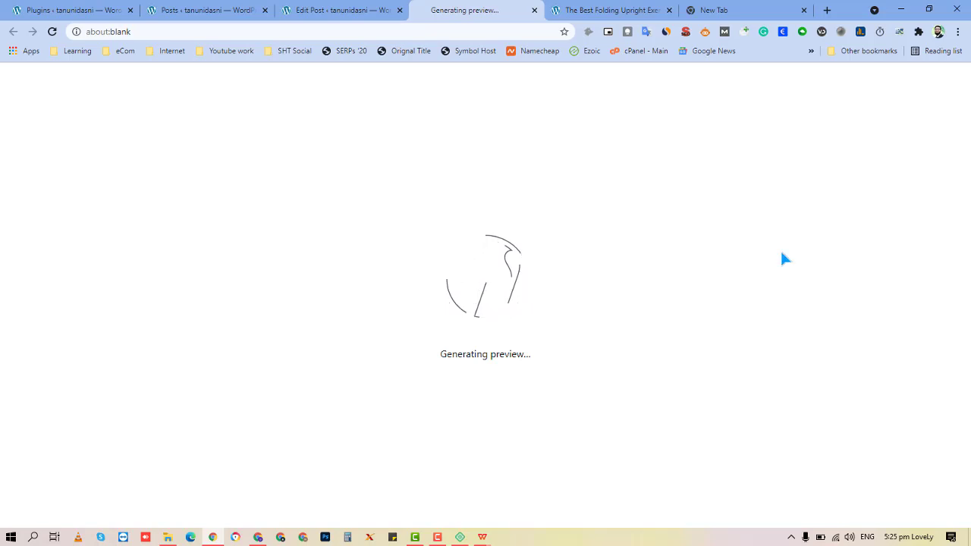
{"action": "left_click", "coordinate": [228, 10]}
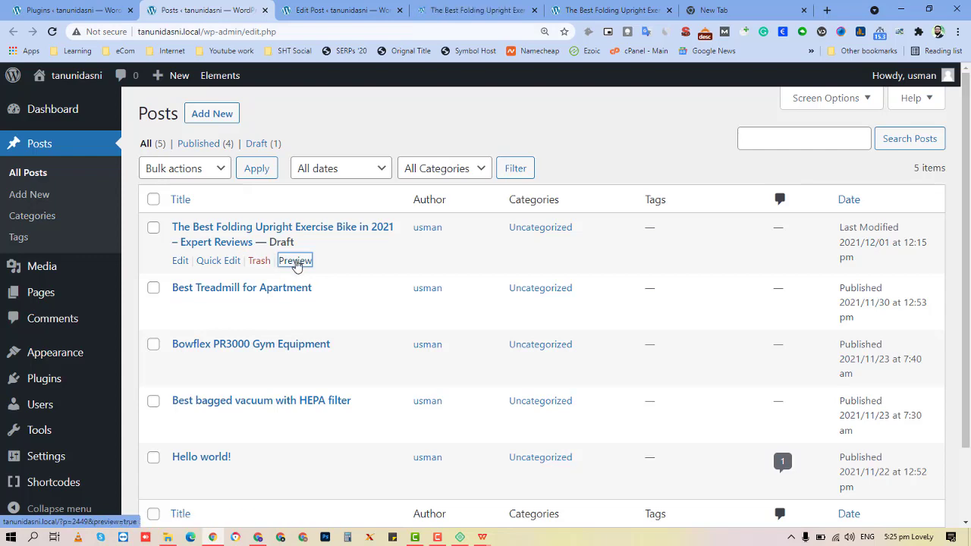
{"action": "left_click", "coordinate": [322, 10]}
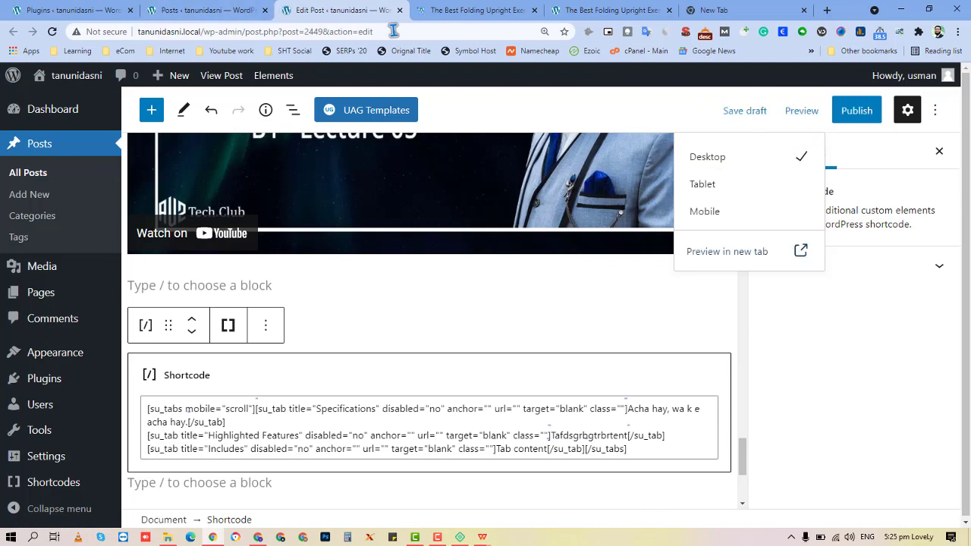
{"action": "left_click", "coordinate": [713, 264]}
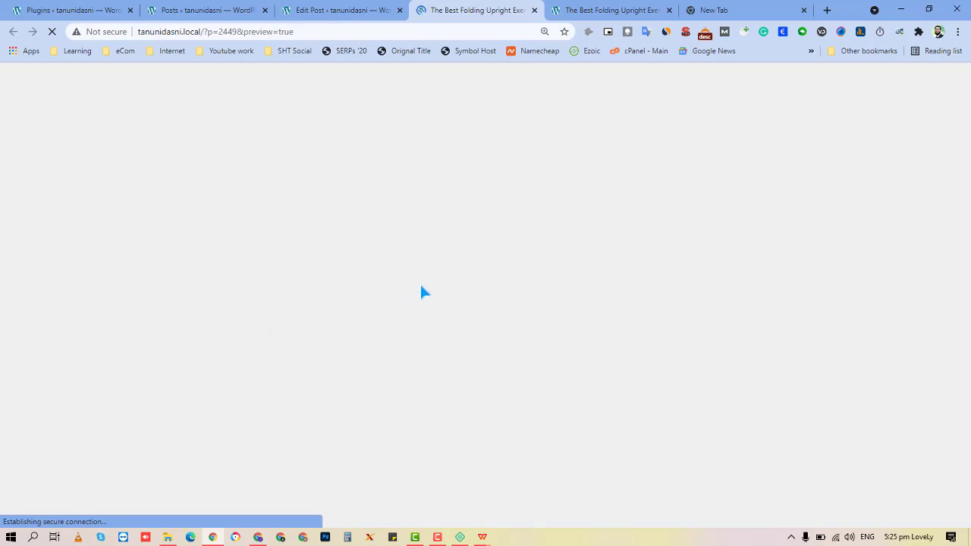
{"action": "scroll", "coordinate": [421, 281], "scroll_direction": "down", "scroll_amount": 5}
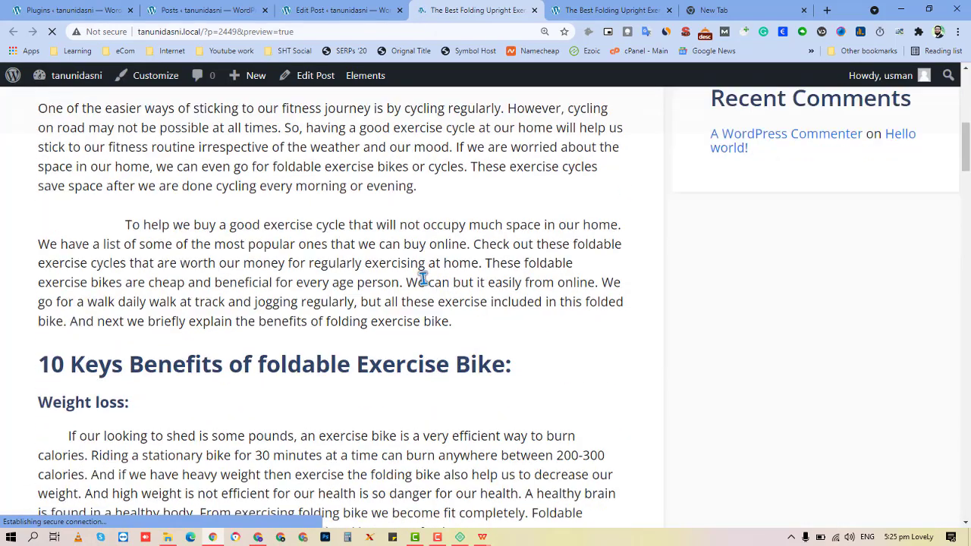
{"action": "scroll", "coordinate": [423, 279], "scroll_direction": "down", "scroll_amount": 20}
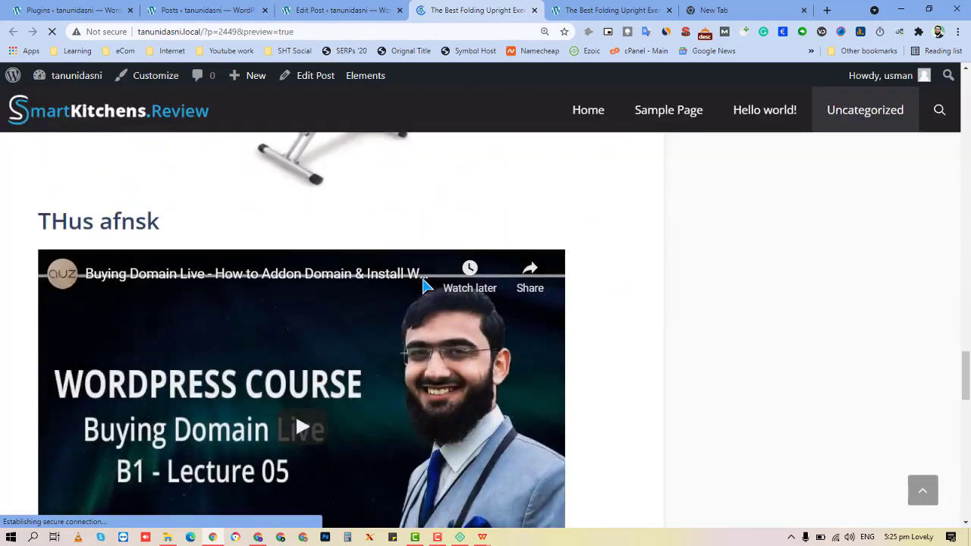
{"action": "scroll", "coordinate": [424, 281], "scroll_direction": "down", "scroll_amount": 8}
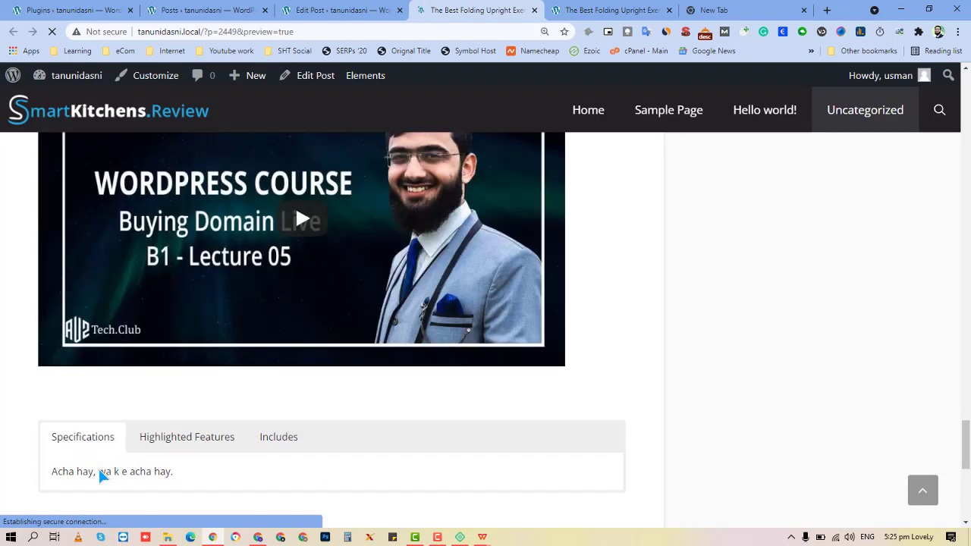
{"action": "scroll", "coordinate": [104, 468], "scroll_direction": "down", "scroll_amount": 3}
{"action": "scroll", "coordinate": [99, 340], "scroll_direction": "up", "scroll_amount": 1}
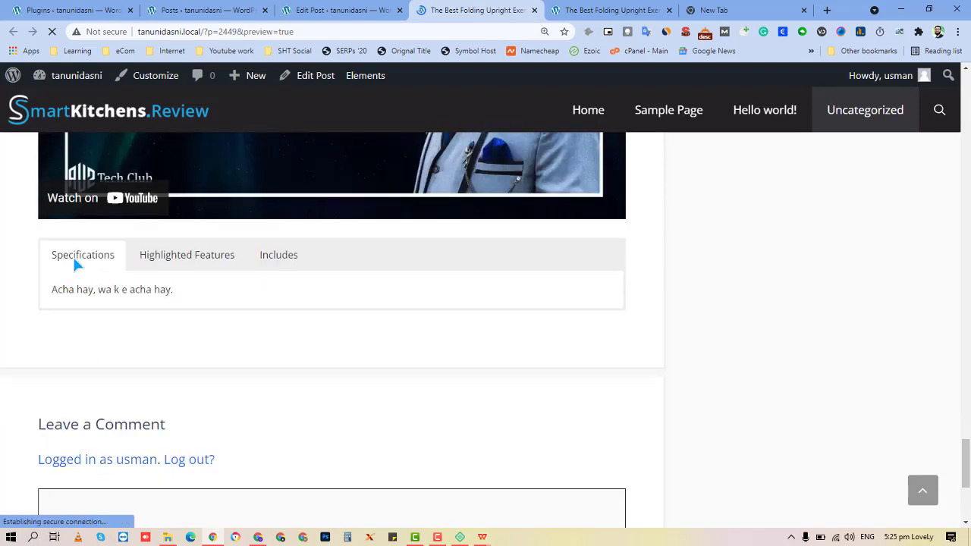
- View the content of the Highlighted Features, Includes and Specifications tabs in the post preview
{"action": "left_click", "coordinate": [220, 260]}
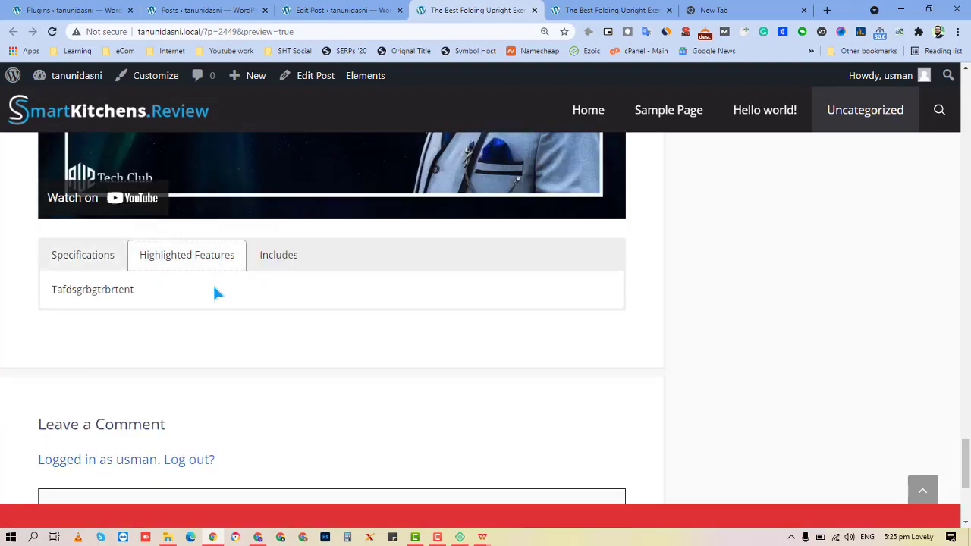
{"action": "left_click", "coordinate": [96, 263]}
{"action": "left_click", "coordinate": [171, 259]}
{"action": "left_click", "coordinate": [287, 260]}
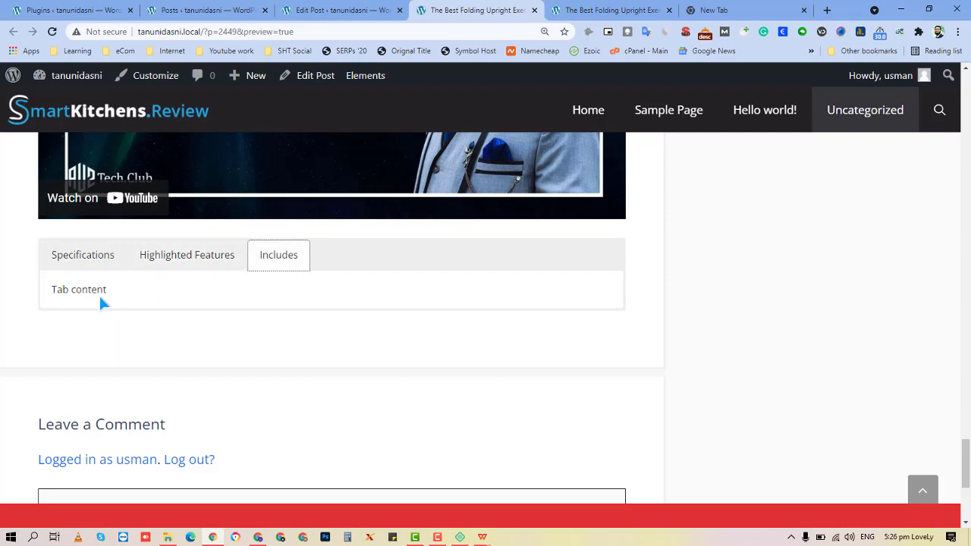
{"action": "left_click", "coordinate": [87, 263]}
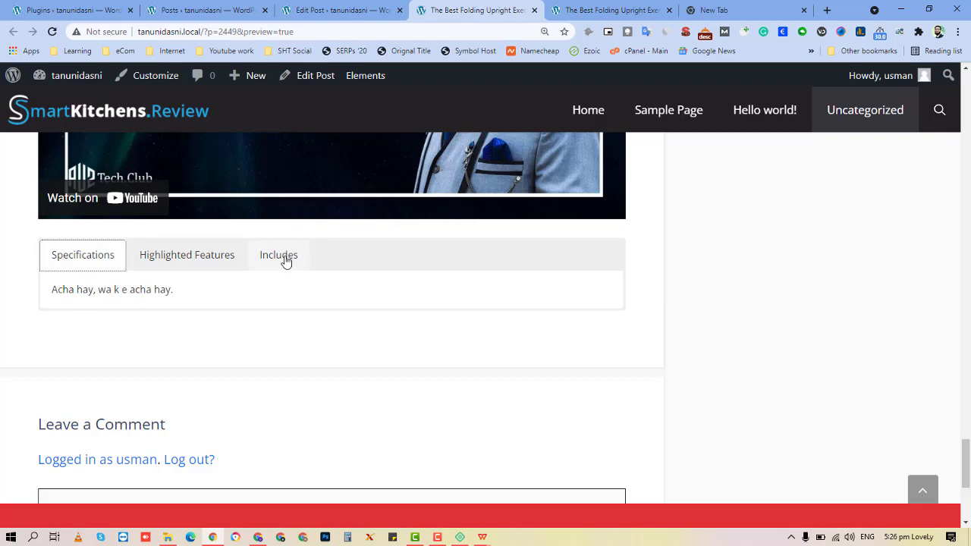
- Return to the post editor and highlight the complete Includes tab line in the shortcode
{"action": "left_click", "coordinate": [346, 9]}
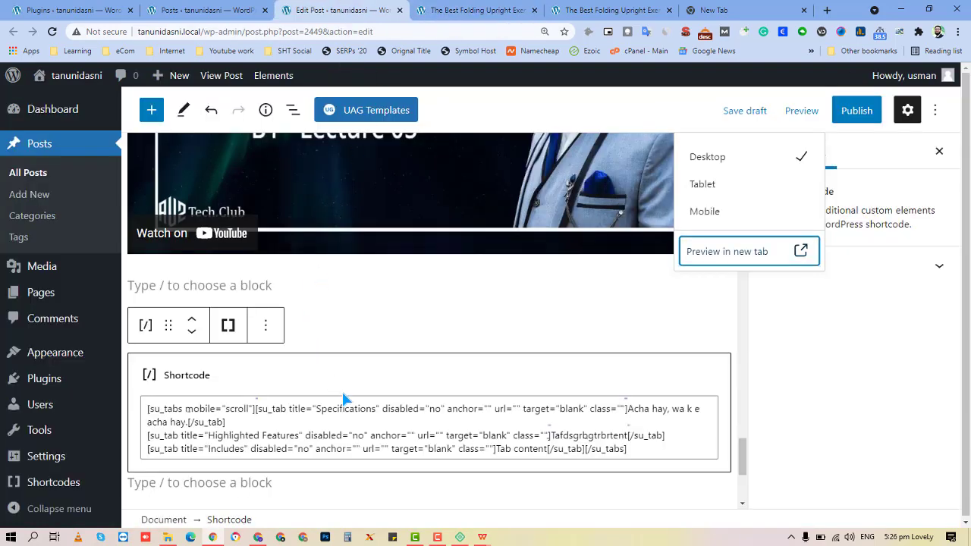
{"action": "left_click", "coordinate": [613, 446]}
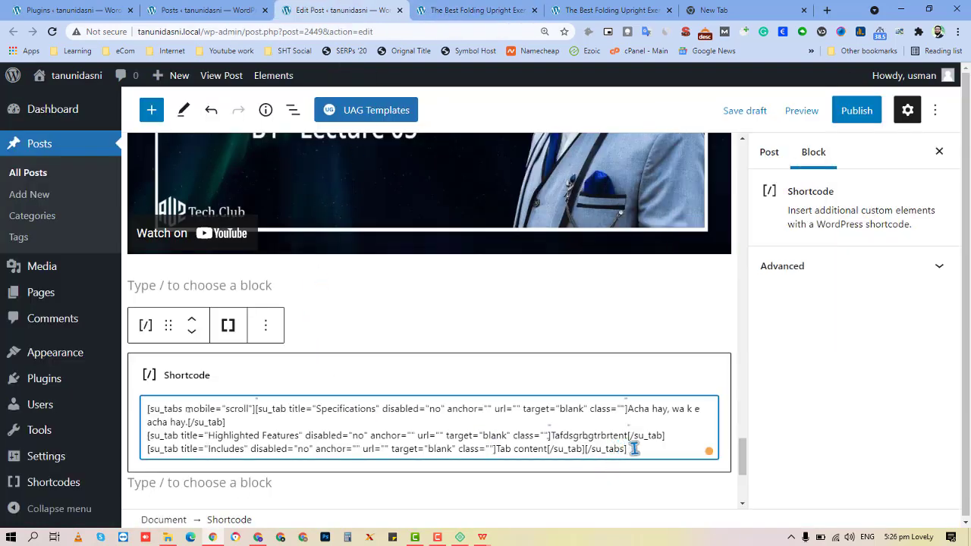
{"action": "left_click_drag", "start_coordinate": [634, 449], "coordinate": [146, 453]}
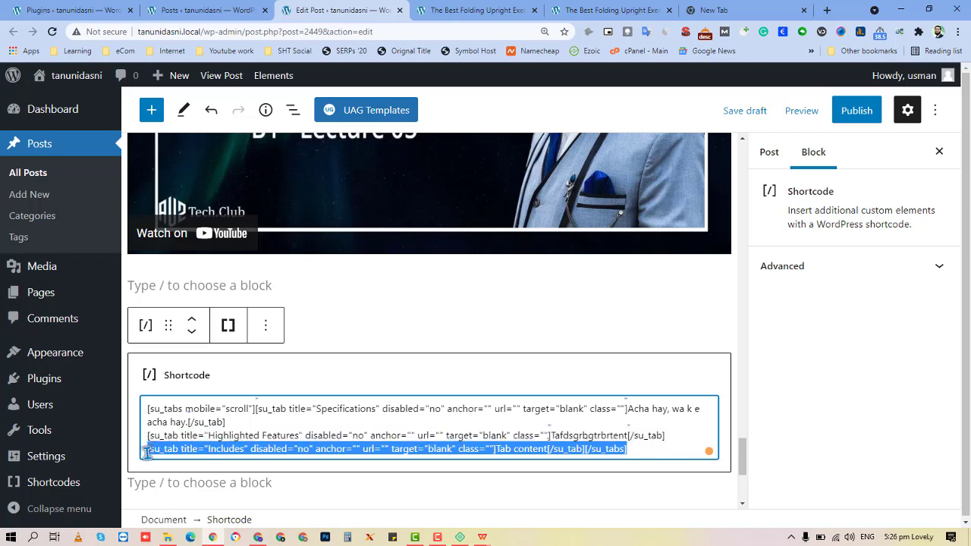
{"action": "left_click", "coordinate": [314, 454]}
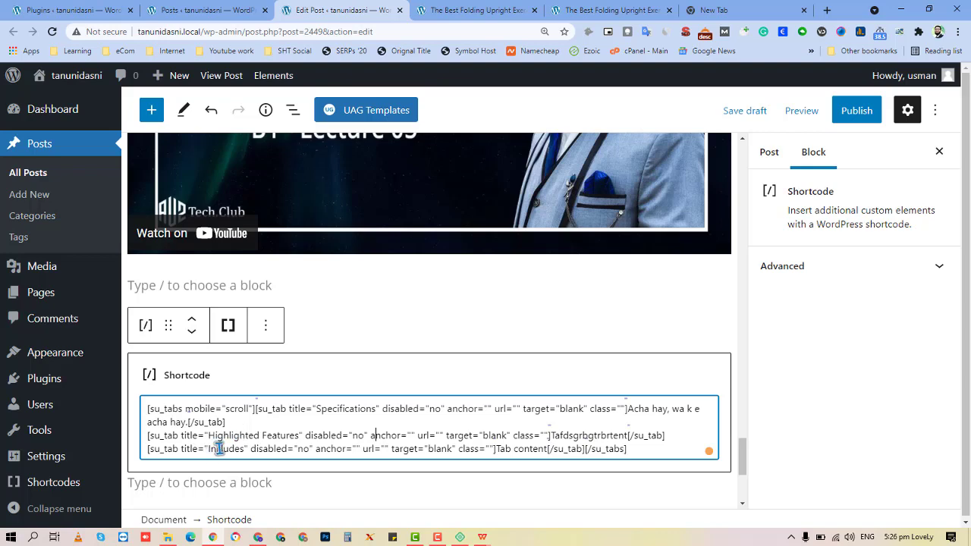
- Examine the opening and closing iframe tags in the Custom HTML block under the "THus afnsk" heading
{"action": "scroll", "coordinate": [346, 357], "scroll_direction": "up", "scroll_amount": 8}
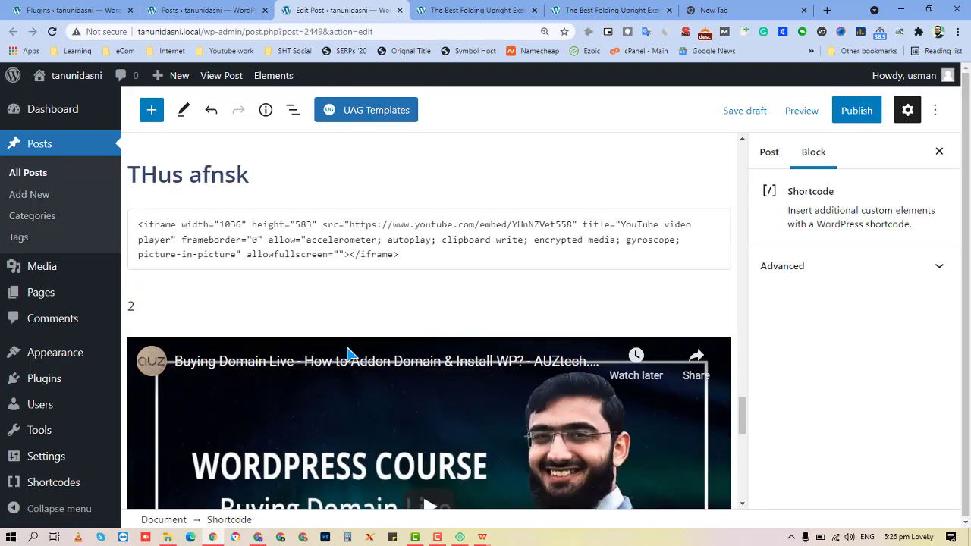
{"action": "scroll", "coordinate": [343, 337], "scroll_direction": "up", "scroll_amount": 3}
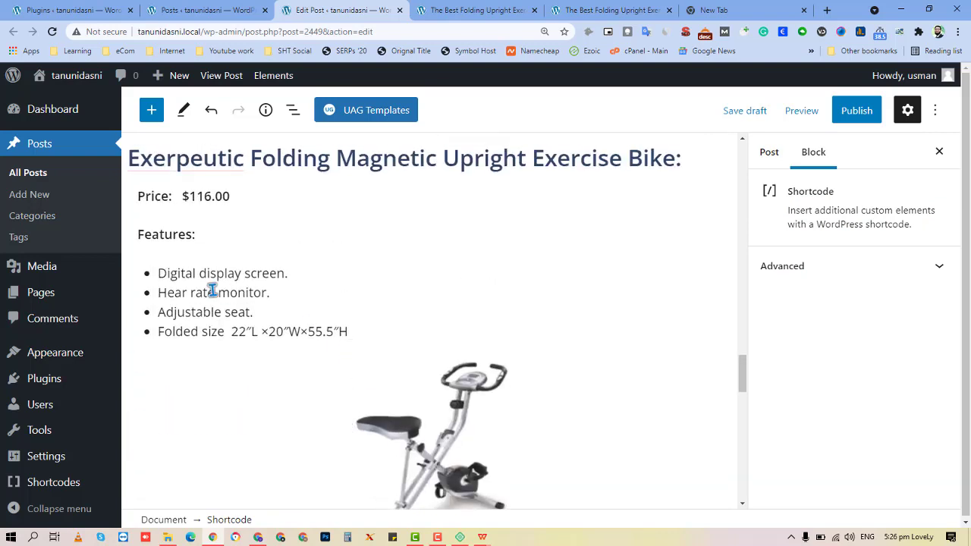
{"action": "scroll", "coordinate": [328, 334], "scroll_direction": "down", "scroll_amount": 1}
{"action": "scroll", "coordinate": [329, 335], "scroll_direction": "down", "scroll_amount": 4}
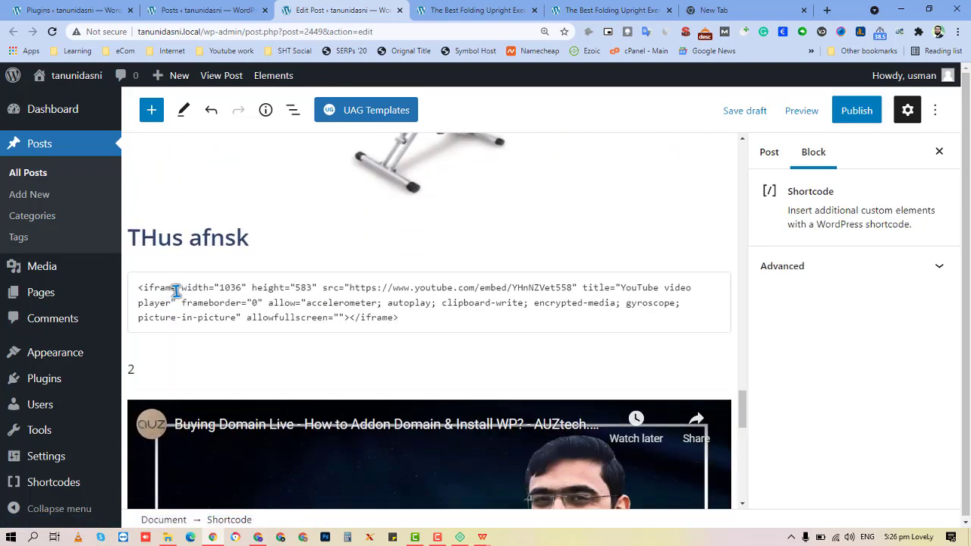
{"action": "double_click", "coordinate": [152, 288]}
{"action": "left_click", "coordinate": [148, 302]}
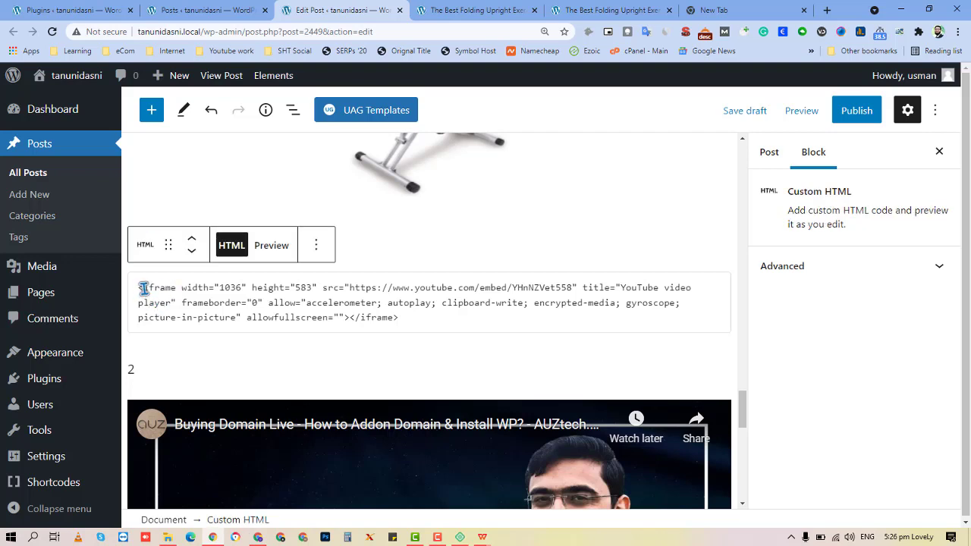
{"action": "left_click_drag", "start_coordinate": [144, 288], "coordinate": [176, 289]}
{"action": "left_click", "coordinate": [160, 293]}
{"action": "left_click_drag", "start_coordinate": [390, 319], "coordinate": [358, 321]}
{"action": "left_click", "coordinate": [361, 319]}
{"action": "left_click", "coordinate": [372, 322]}
{"action": "left_click_drag", "start_coordinate": [141, 289], "coordinate": [149, 288]}
{"action": "left_click_drag", "start_coordinate": [361, 319], "coordinate": [349, 324]}
- Examine the opening and closing su_tab tags of the Includes tab in the Tabs shortcode
{"action": "scroll", "coordinate": [328, 319], "scroll_direction": "down", "scroll_amount": 8}
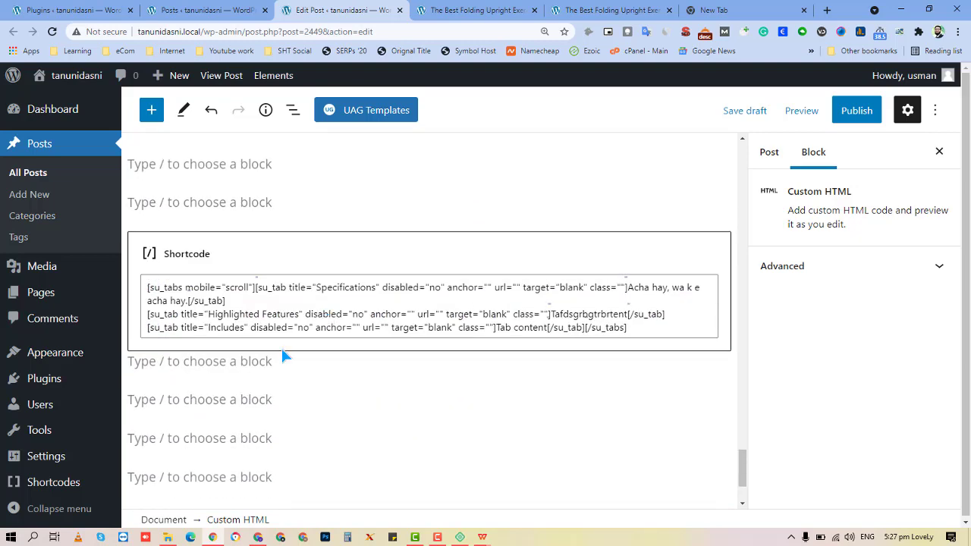
{"action": "left_click", "coordinate": [165, 331]}
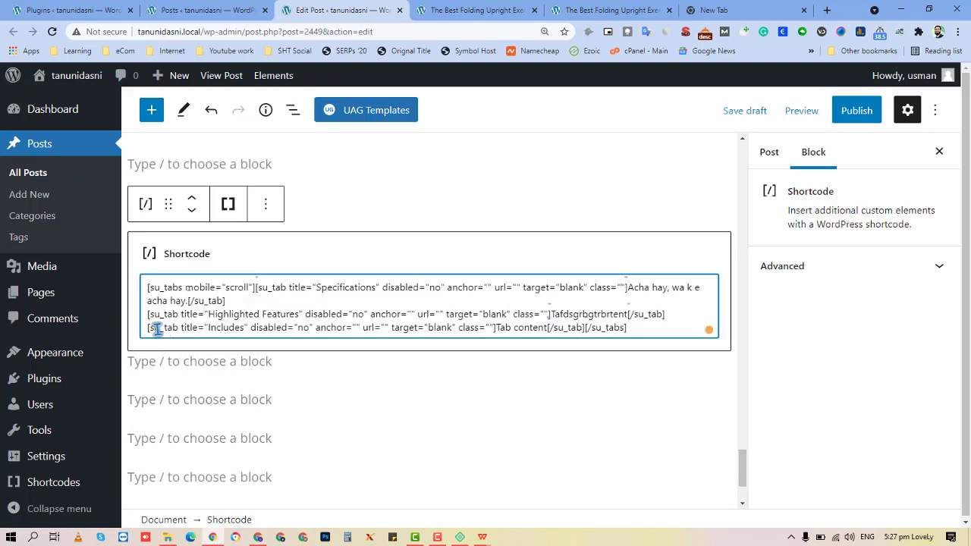
{"action": "left_click_drag", "start_coordinate": [179, 328], "coordinate": [149, 328]}
{"action": "left_click", "coordinate": [555, 327]}
{"action": "left_click_drag", "start_coordinate": [554, 327], "coordinate": [549, 328]}
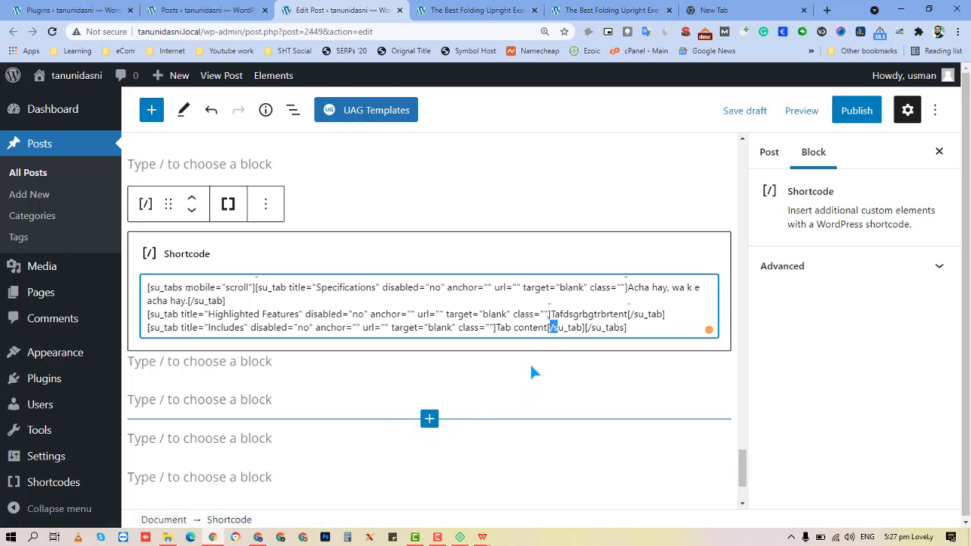
{"action": "left_click", "coordinate": [592, 329]}
- Switch to the post preview and go through the tabs section, showing Highlighted Features and Includes
{"action": "left_click", "coordinate": [472, 10]}
{"action": "left_click_drag", "start_coordinate": [35, 250], "coordinate": [232, 262]}
{"action": "left_click", "coordinate": [474, 318]}
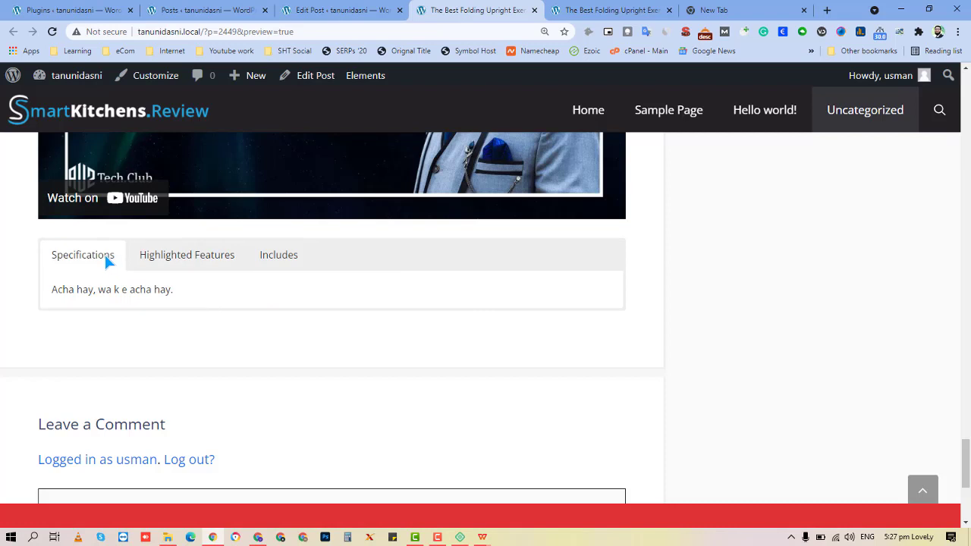
{"action": "left_click", "coordinate": [151, 259]}
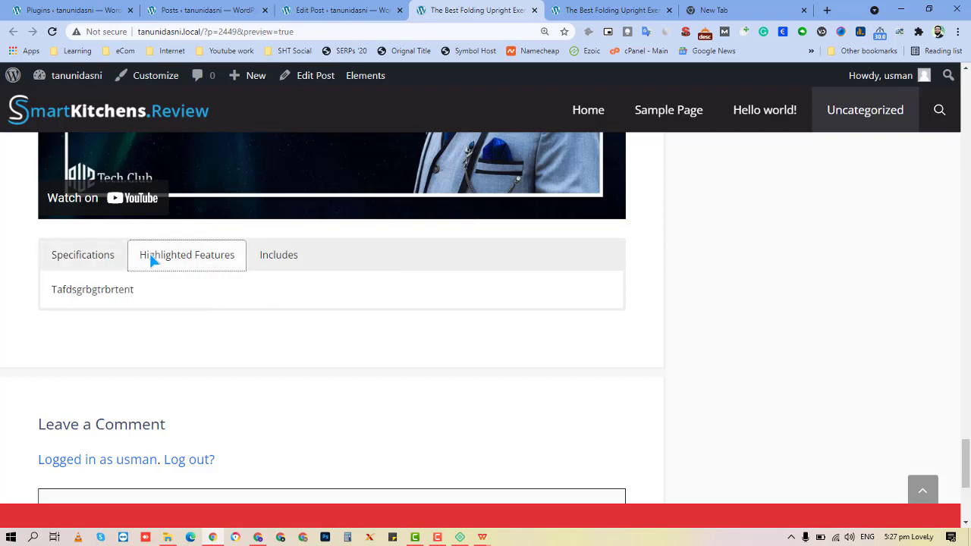
{"action": "left_click", "coordinate": [262, 257]}
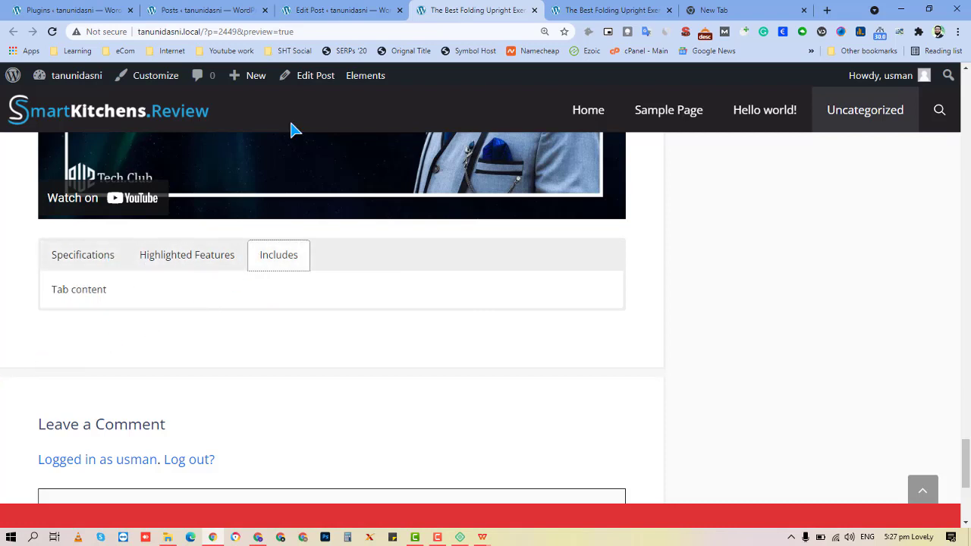
- Highlight the closing [/su_tabs] tag in the editor's shortcode and go back to the post preview
{"action": "left_click", "coordinate": [334, 10]}
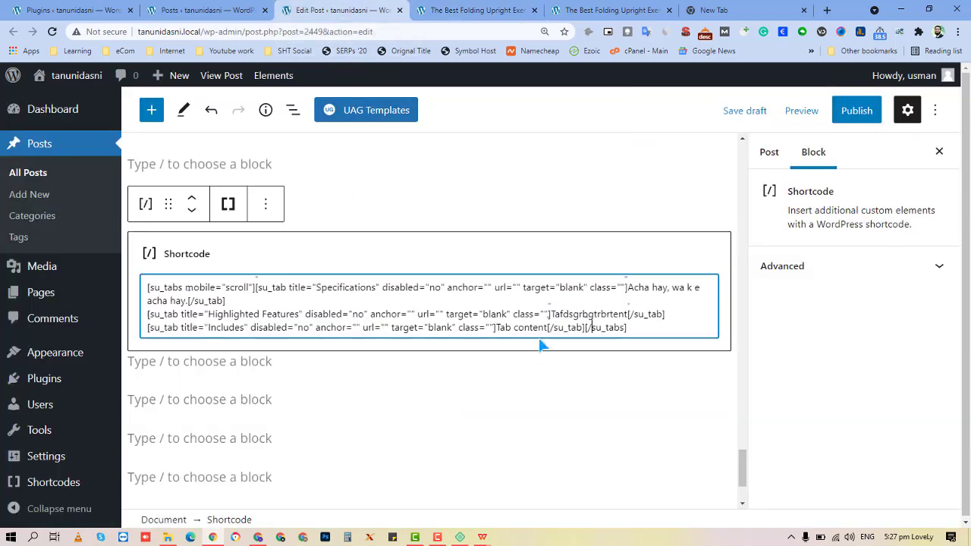
{"action": "left_click_drag", "start_coordinate": [631, 328], "coordinate": [586, 326]}
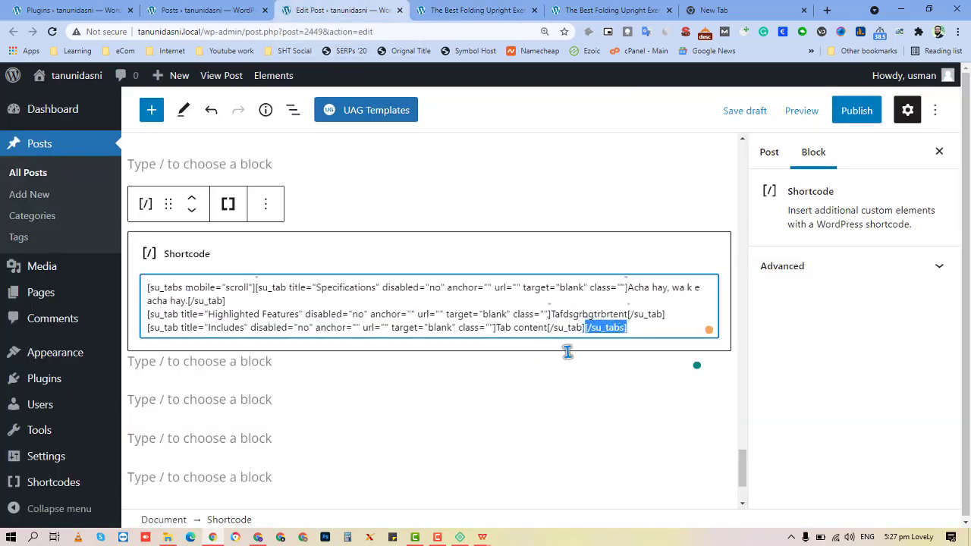
{"action": "left_click", "coordinate": [574, 328]}
{"action": "left_click", "coordinate": [489, 16]}
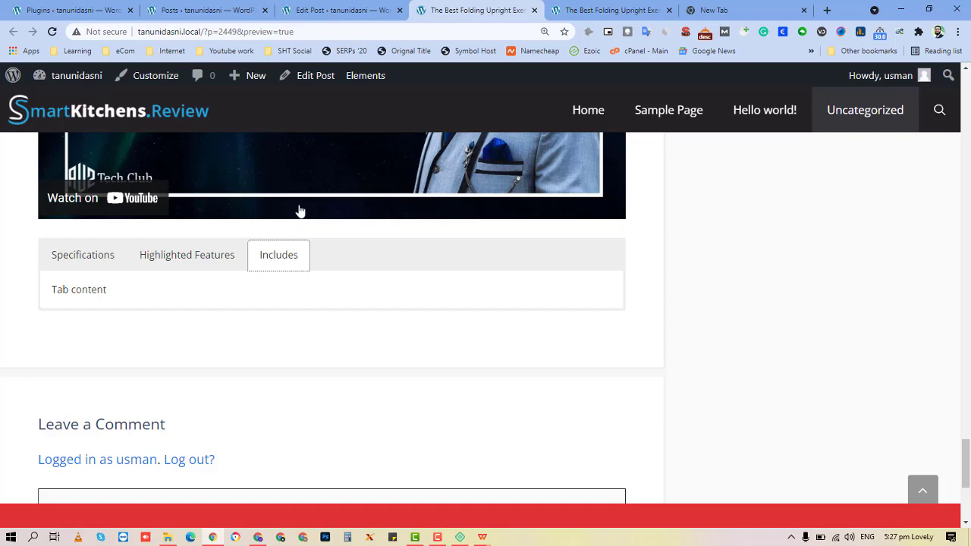
- Delete the entire Includes su_tab entry from the Tabs shortcode in the post editor, keeping the closing [/su_tabs] tag
{"action": "left_click", "coordinate": [342, 10]}
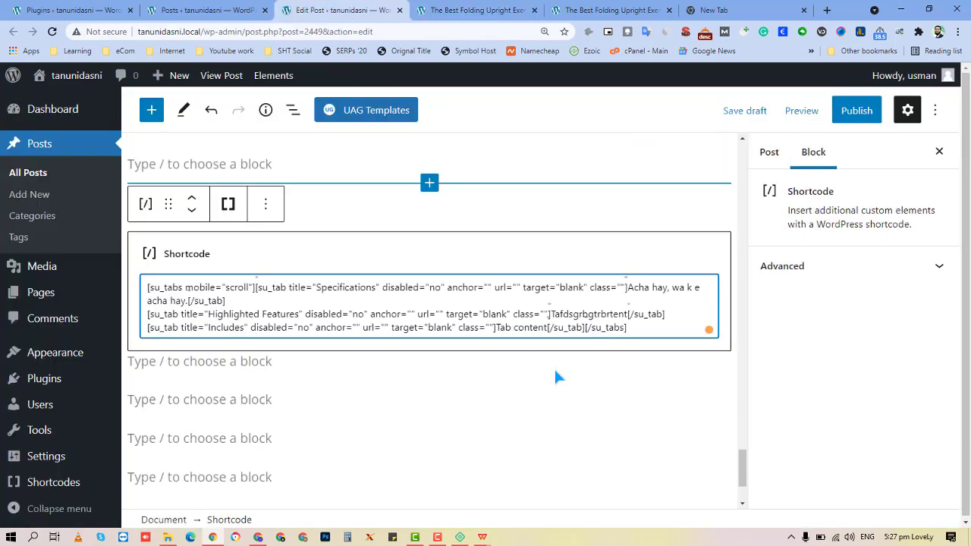
{"action": "left_click", "coordinate": [585, 329]}
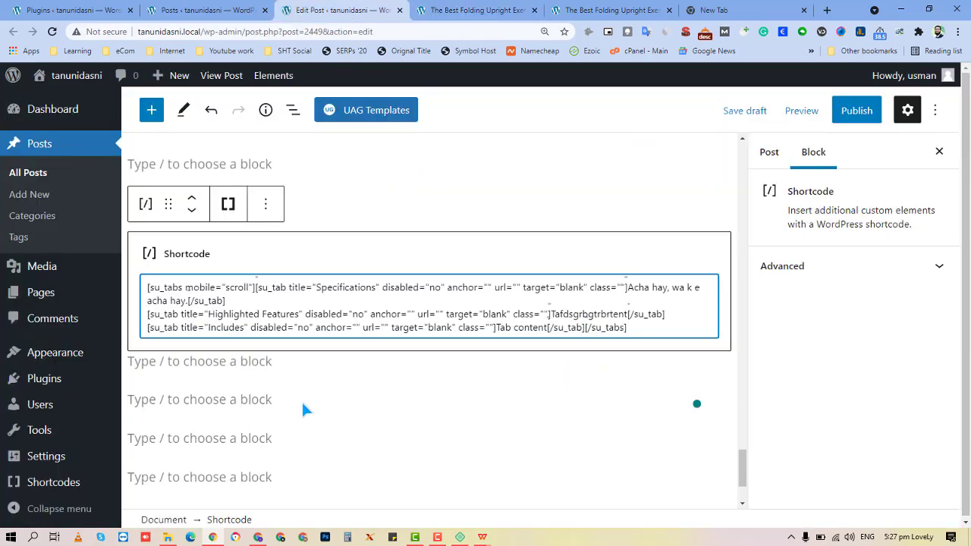
{"action": "key", "text": "shift+Left"}
{"action": "key", "text": "shift+Left"}
{"action": "key", "text": "shift+Left"}
{"action": "key", "text": "shift+Left"}
{"action": "key", "text": "shift+Left"}
{"action": "key", "text": "shift+Left"}
{"action": "key", "text": "shift+Left"}
{"action": "key", "text": "shift+Left"}
{"action": "key", "text": "shift+Left"}
{"action": "key", "text": "shift+Left"}
{"action": "key", "text": "shift+Left"}
{"action": "key", "text": "shift+Left"}
{"action": "key", "text": "shift+Left"}
{"action": "key", "text": "shift+Left"}
{"action": "key", "text": "shift+Left"}
{"action": "key", "text": "shift+Left"}
{"action": "key", "text": "shift+Left"}
{"action": "key", "text": "shift+Left"}
{"action": "key", "text": "shift+Left"}
{"action": "key", "text": "shift+Left"}
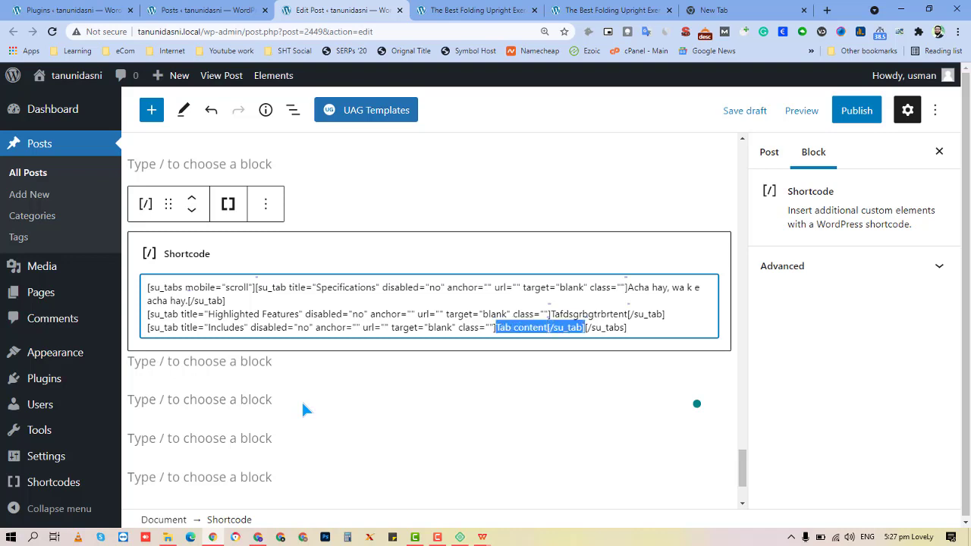
{"action": "key", "text": "shift+Left"}
{"action": "key", "text": "shift+Left"}
{"action": "key", "text": "shift+Left"}
{"action": "key", "text": "shift+Left"}
{"action": "key", "text": "shift+Left"}
{"action": "key", "text": "shift+Left"}
{"action": "key", "text": "shift+Left"}
{"action": "key", "text": "shift+Left"}
{"action": "key", "text": "shift+Left"}
{"action": "key", "text": "shift+Left"}
{"action": "key", "text": "shift+Left"}
{"action": "key", "text": "shift+Left"}
{"action": "key", "text": "shift+Left"}
{"action": "key", "text": "shift+Left"}
{"action": "key", "text": "shift+Left"}
{"action": "key", "text": "shift+Left"}
{"action": "key", "text": "shift+Left"}
{"action": "key", "text": "shift+Left"}
{"action": "key", "text": "shift+Left"}
{"action": "key", "text": "shift+Left"}
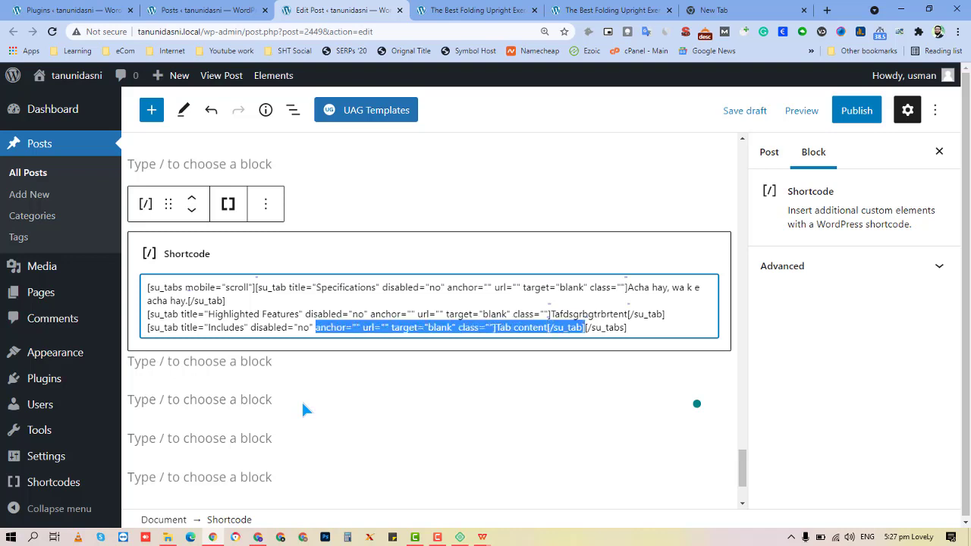
{"action": "key", "text": "shift+Left"}
{"action": "key", "text": "shift+Left"}
{"action": "key", "text": "shift+Left"}
{"action": "key", "text": "shift+Left"}
{"action": "key", "text": "shift+Left"}
{"action": "key", "text": "shift+Left"}
{"action": "key", "text": "shift+Left"}
{"action": "key", "text": "shift+Left"}
{"action": "key", "text": "shift+Left"}
{"action": "key", "text": "shift+Left"}
{"action": "key", "text": "shift+Left"}
{"action": "key", "text": "shift+Left"}
{"action": "key", "text": "shift+Left"}
{"action": "key", "text": "shift+Left"}
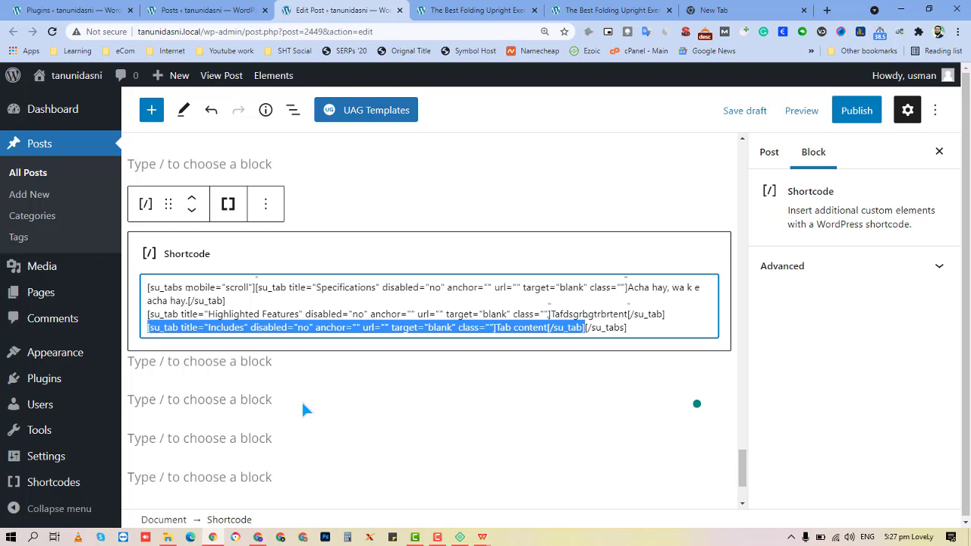
{"action": "key", "text": "BackSpace"}
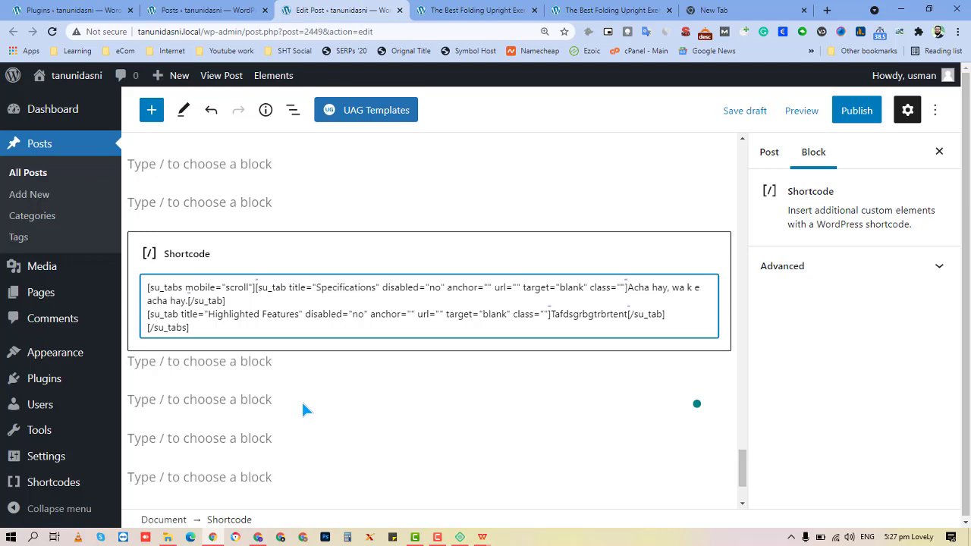
- Open the Smart Houses Tech WordPress dashboard in the empty browser tab
{"action": "left_click", "coordinate": [714, 10]}
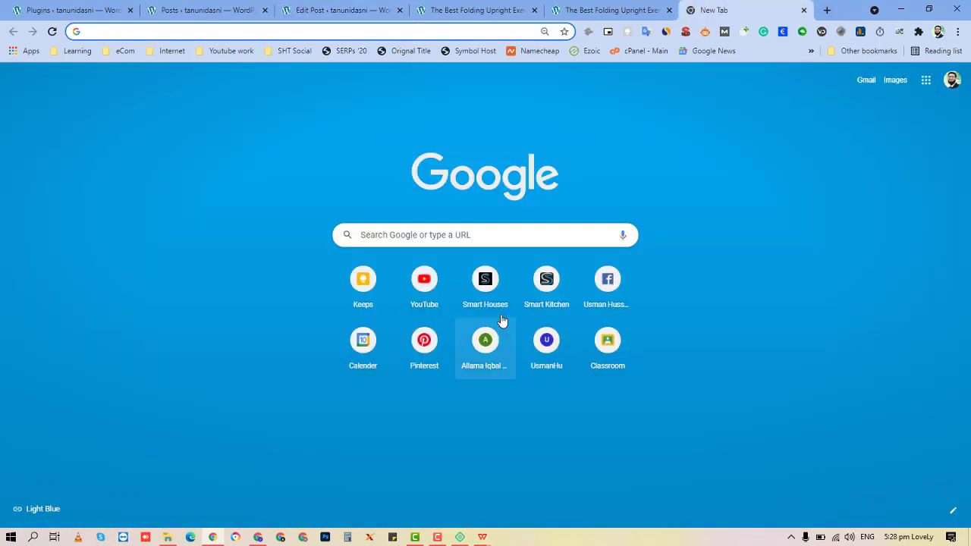
{"action": "left_click", "coordinate": [484, 315]}
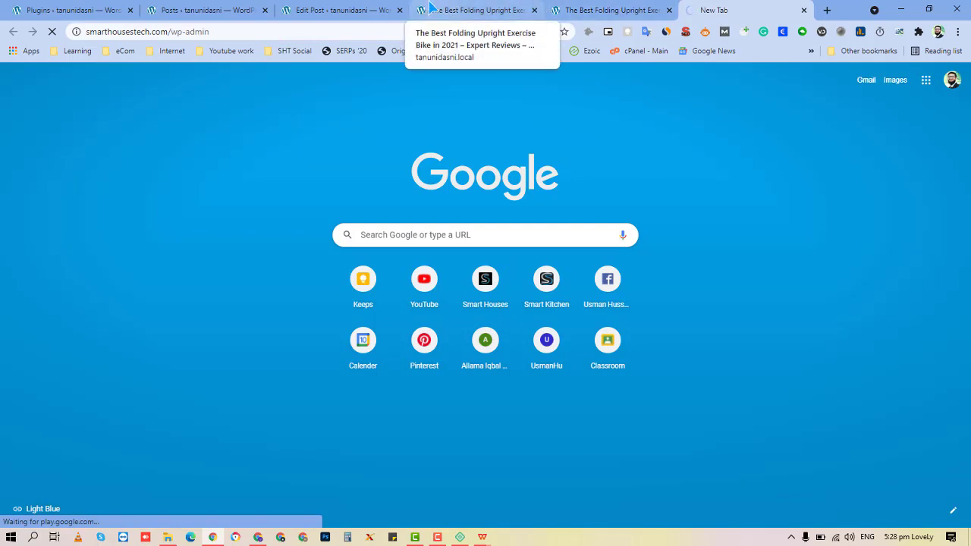
{"action": "left_click", "coordinate": [349, 10]}
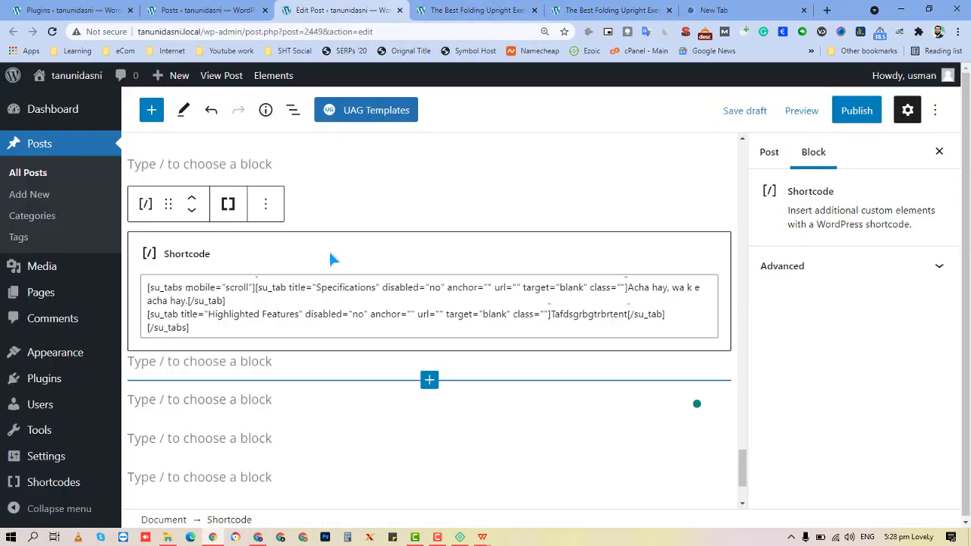
{"action": "left_click", "coordinate": [476, 10]}
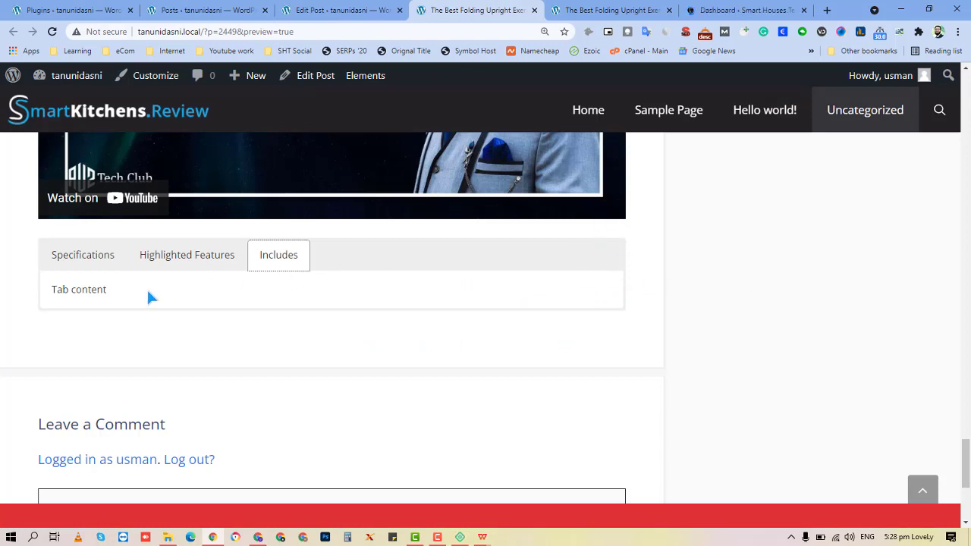
{"action": "left_click", "coordinate": [767, 6]}
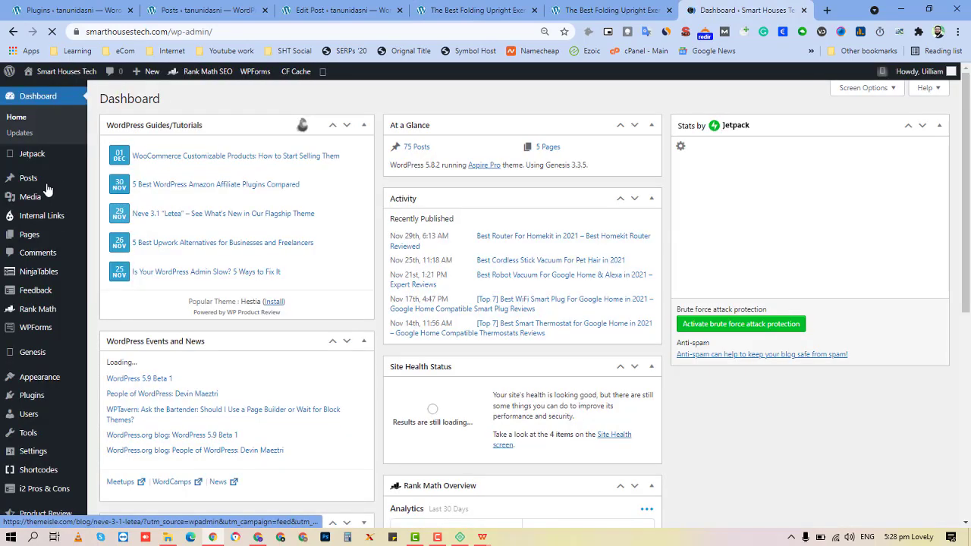
- Reduce the browser zoom of the tanunidasni post editor to 100%
{"action": "left_click", "coordinate": [334, 9]}
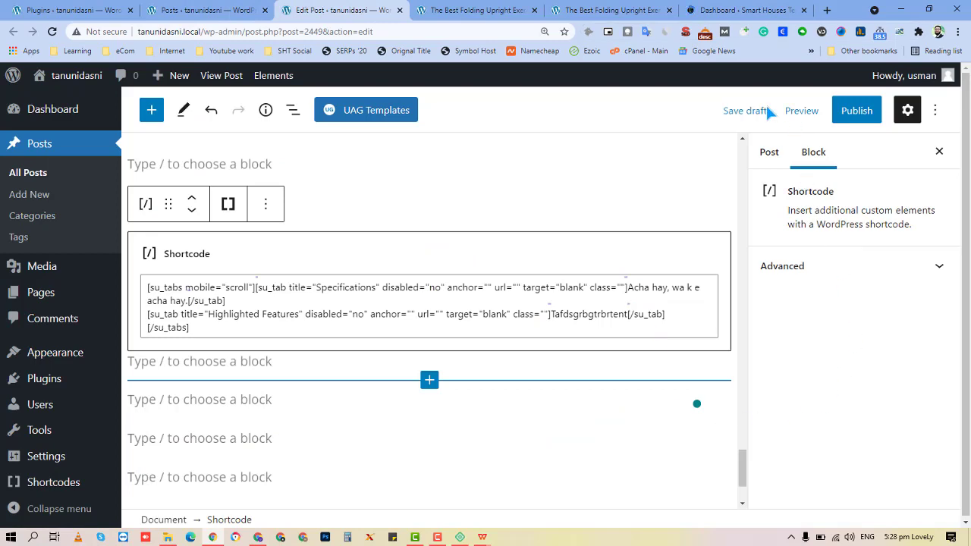
{"action": "left_click", "coordinate": [958, 32]}
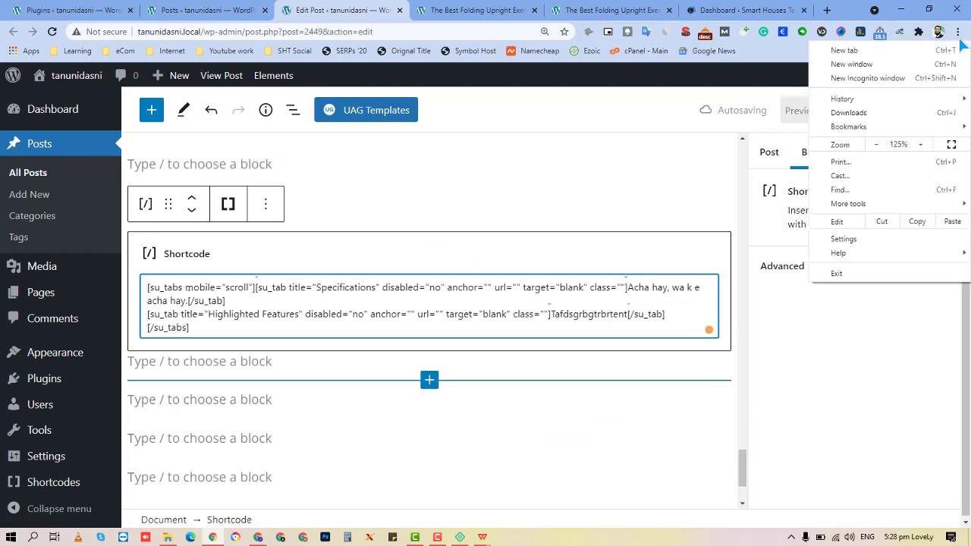
{"action": "left_click", "coordinate": [880, 144]}
{"action": "left_click", "coordinate": [883, 142]}
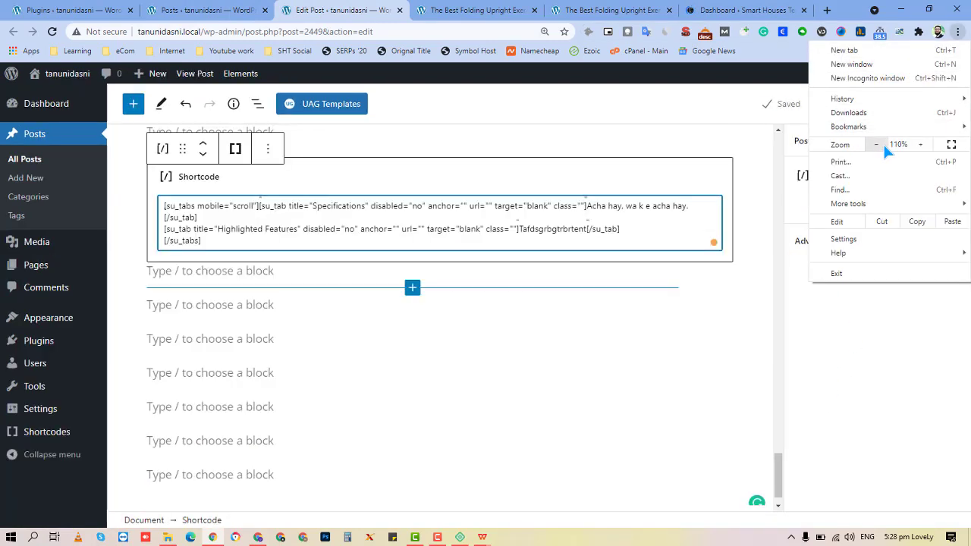
{"action": "left_click", "coordinate": [440, 150]}
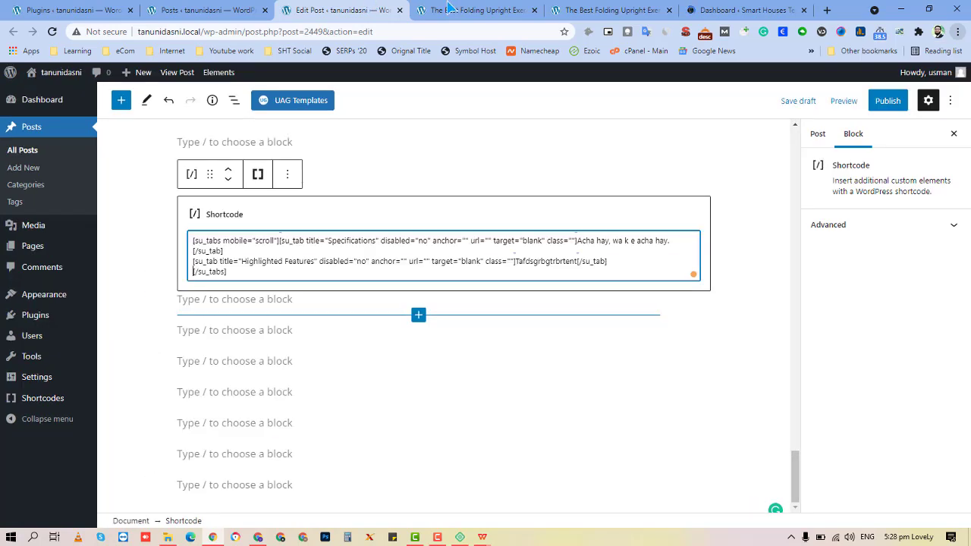
- Open the Smart Houses Tech posts list and look over the video and shortcode blocks in the tanunidasni post editor
{"action": "left_click", "coordinate": [748, 10]}
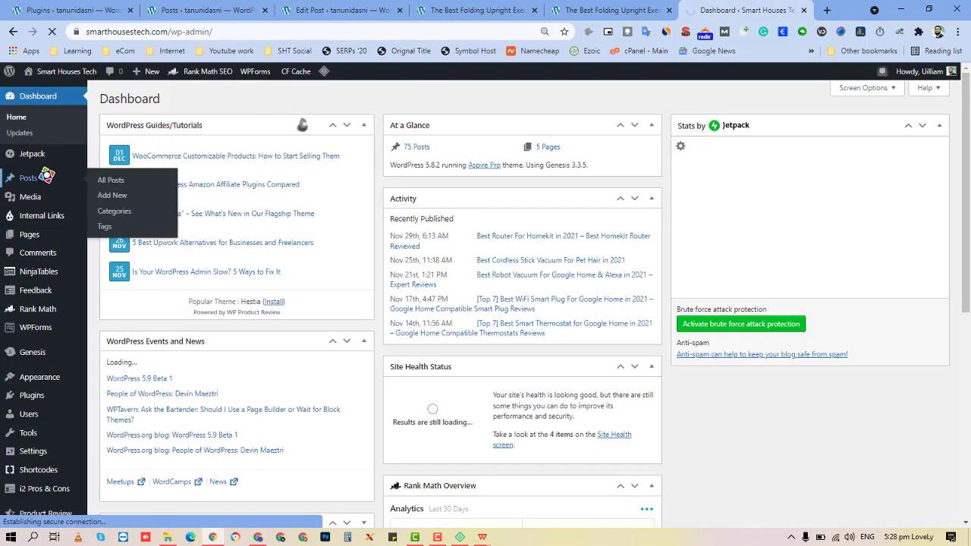
{"action": "left_click", "coordinate": [418, 10]}
{"action": "left_click", "coordinate": [389, 11]}
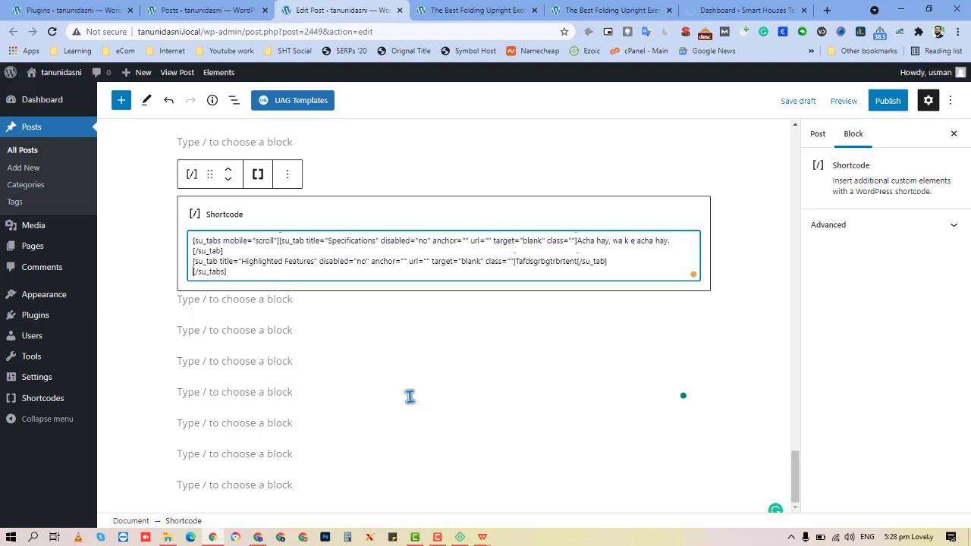
{"action": "scroll", "coordinate": [410, 397], "scroll_direction": "up", "scroll_amount": 7}
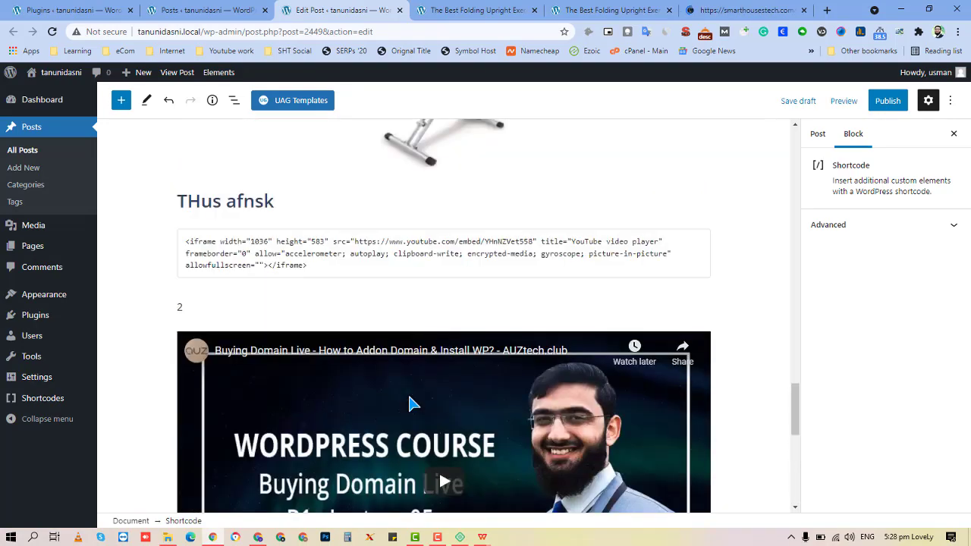
{"action": "scroll", "coordinate": [410, 398], "scroll_direction": "up", "scroll_amount": 10}
{"action": "scroll", "coordinate": [410, 398], "scroll_direction": "down", "scroll_amount": 10}
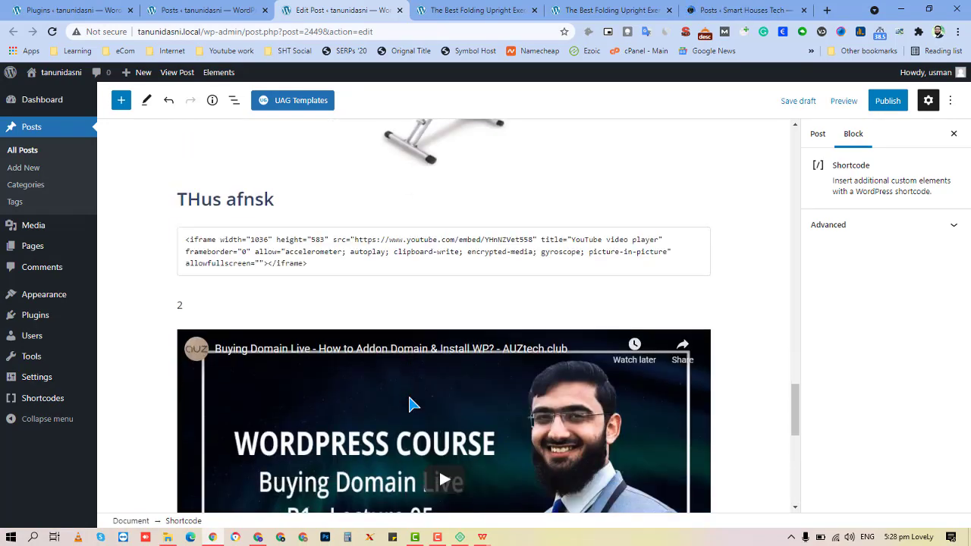
{"action": "scroll", "coordinate": [425, 404], "scroll_direction": "down", "scroll_amount": 5}
{"action": "scroll", "coordinate": [425, 456], "scroll_direction": "down", "scroll_amount": 3}
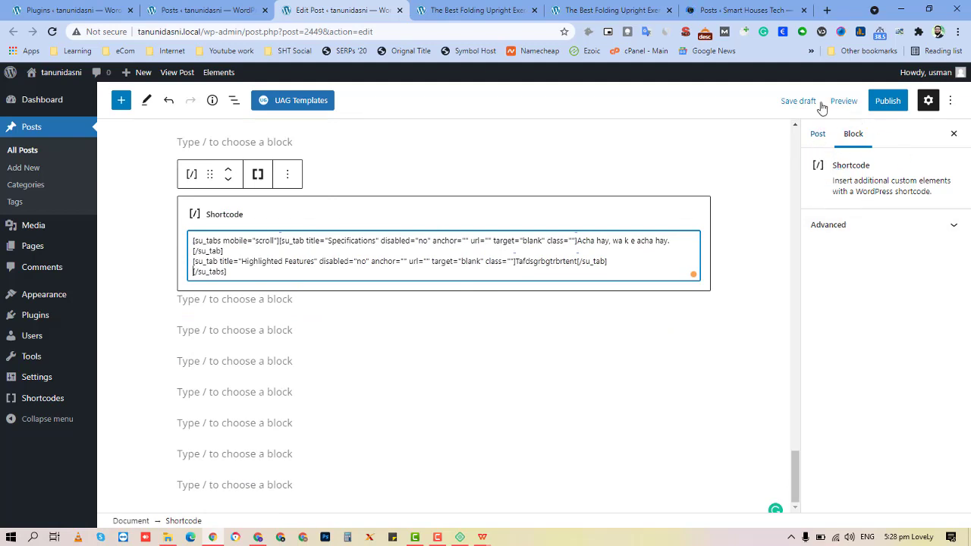
- Open the published "Best Router For Homekit in 2021" post in a new browser tab and return to the post editor
{"action": "left_click", "coordinate": [766, 12]}
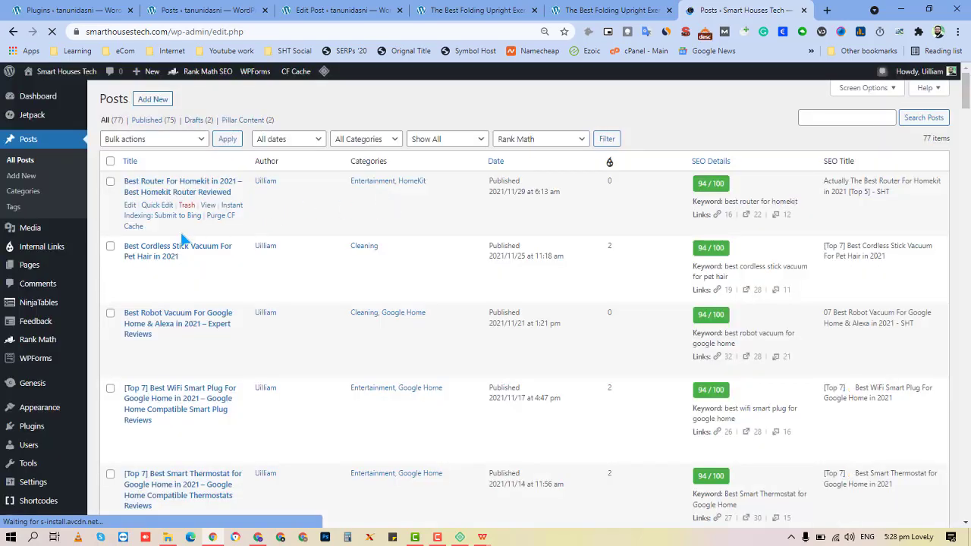
{"action": "right_click", "coordinate": [207, 205]}
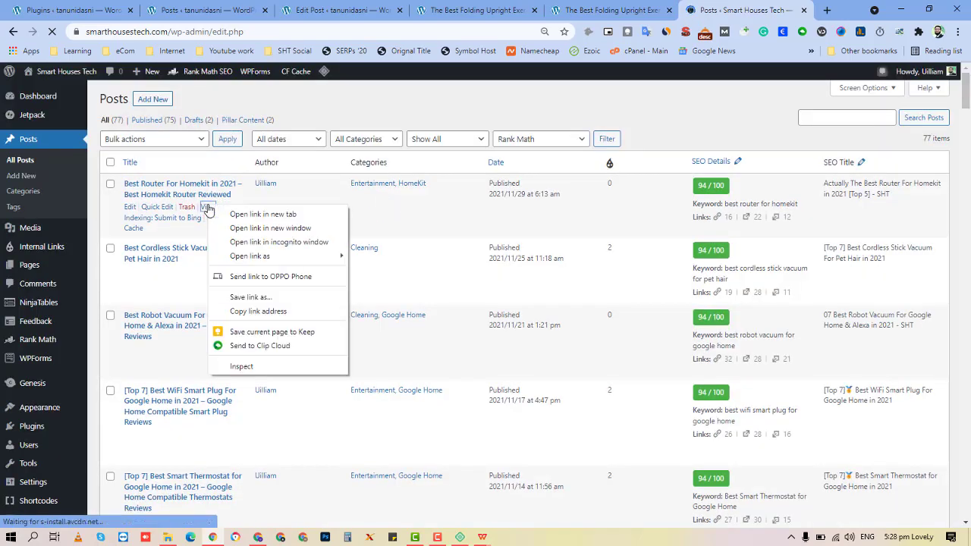
{"action": "left_click", "coordinate": [260, 215]}
{"action": "left_click", "coordinate": [391, 7]}
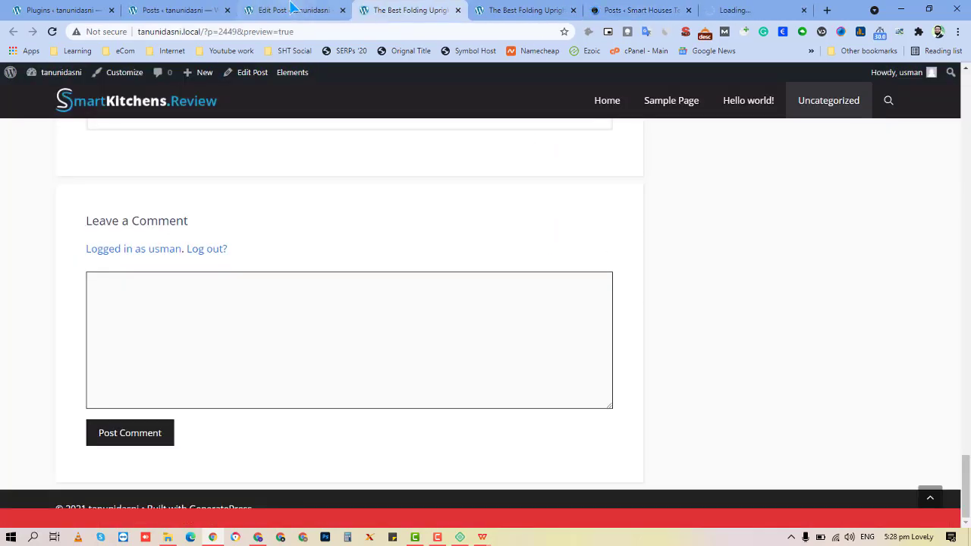
{"action": "left_click", "coordinate": [294, 7]}
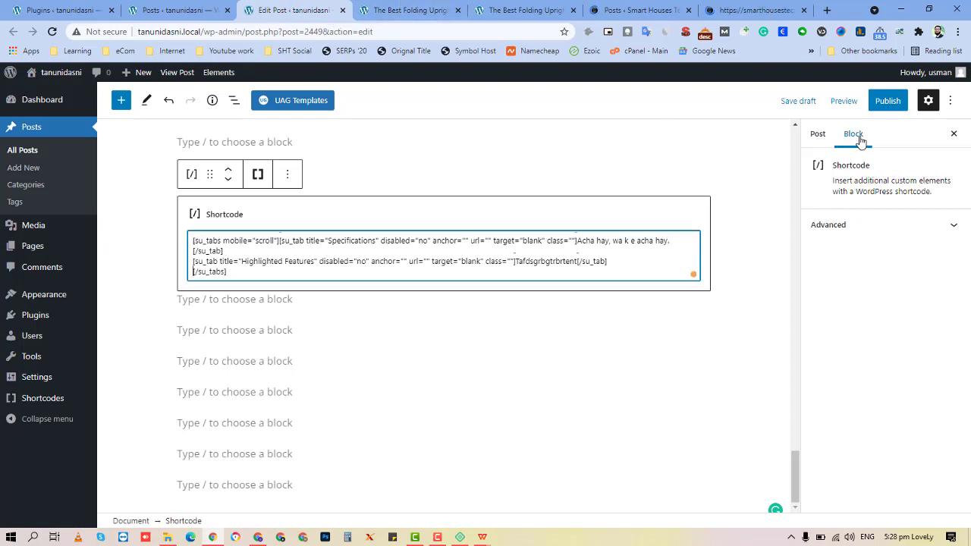
- Examine the Sidebar Layout options in the post settings and the sidebar beside the article on the post preview
{"action": "left_click", "coordinate": [818, 134]}
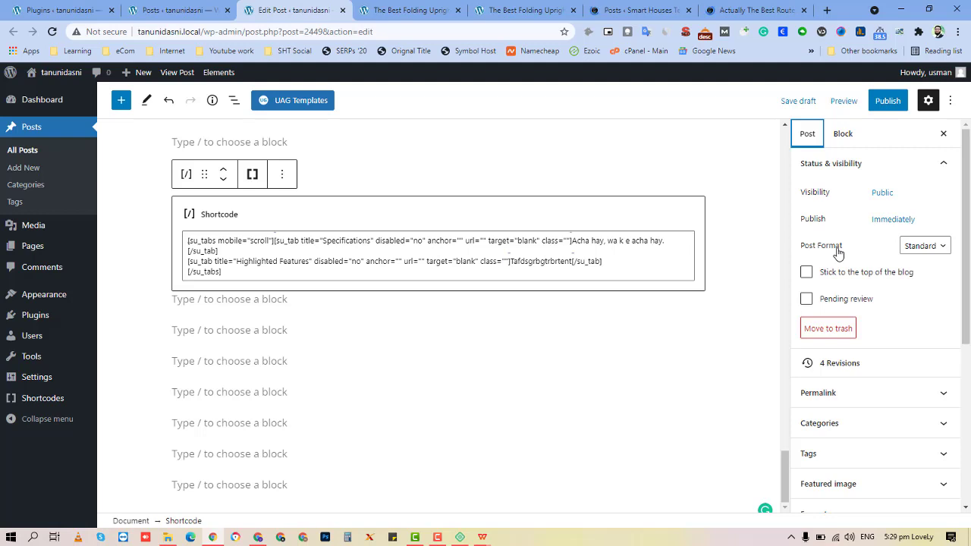
{"action": "scroll", "coordinate": [858, 209], "scroll_direction": "down", "scroll_amount": 4}
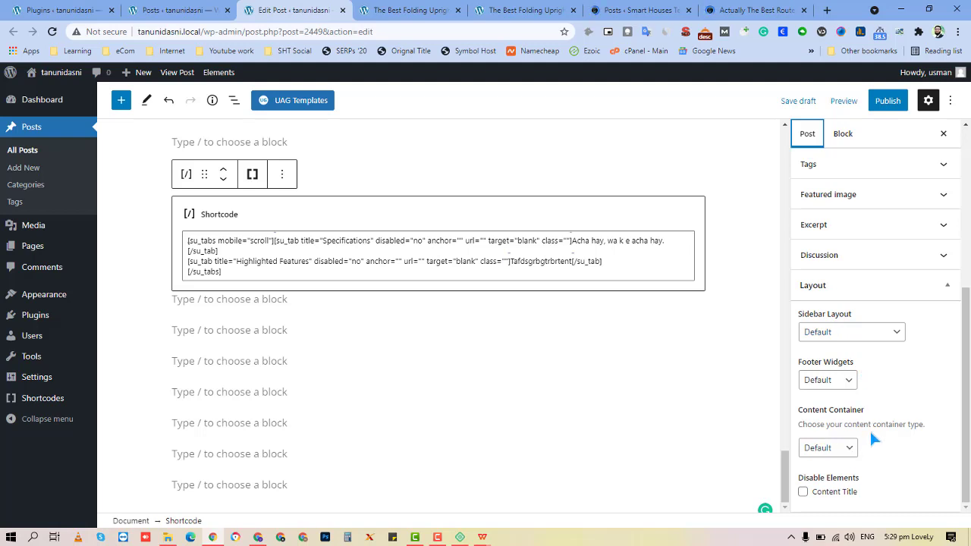
{"action": "left_click", "coordinate": [849, 334]}
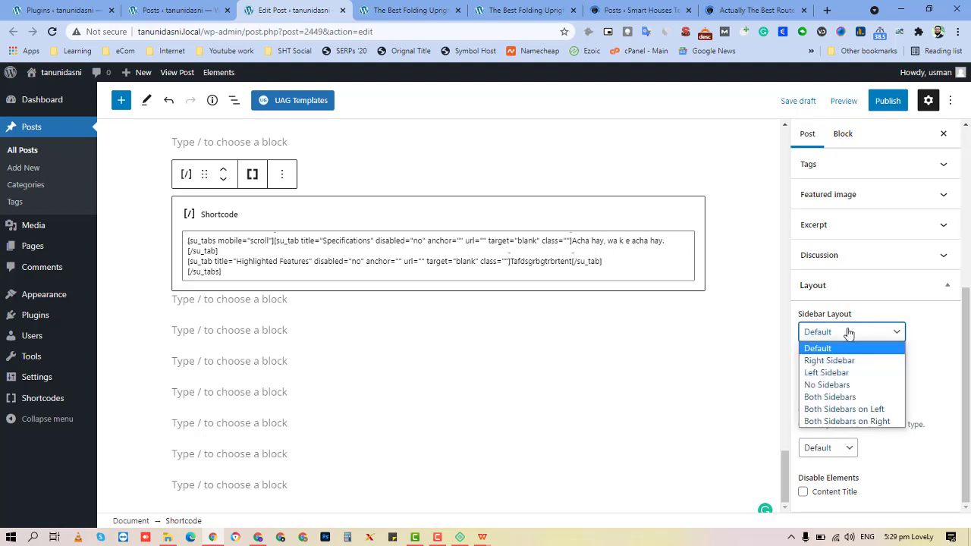
{"action": "left_click", "coordinate": [849, 334]}
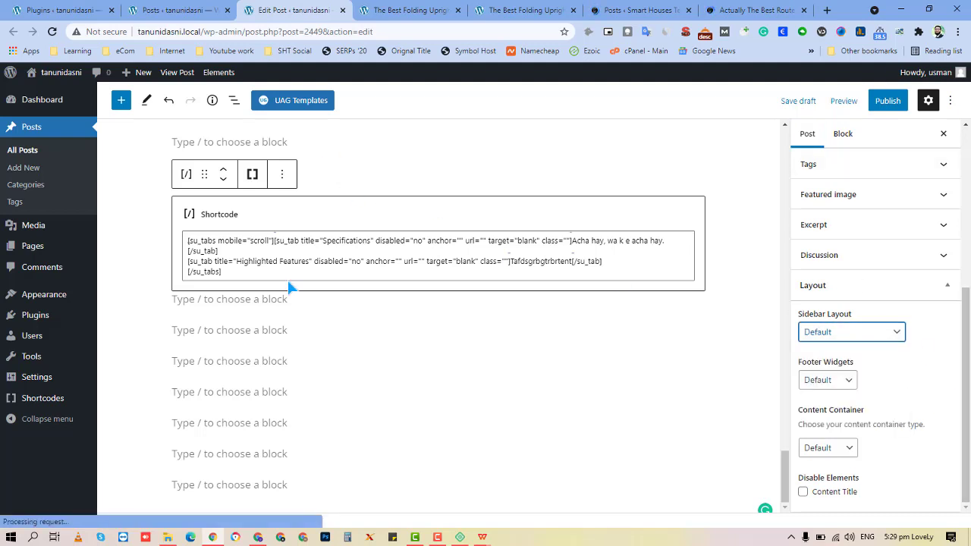
{"action": "left_click", "coordinate": [394, 8]}
{"action": "scroll", "coordinate": [768, 317], "scroll_direction": "up", "scroll_amount": 20}
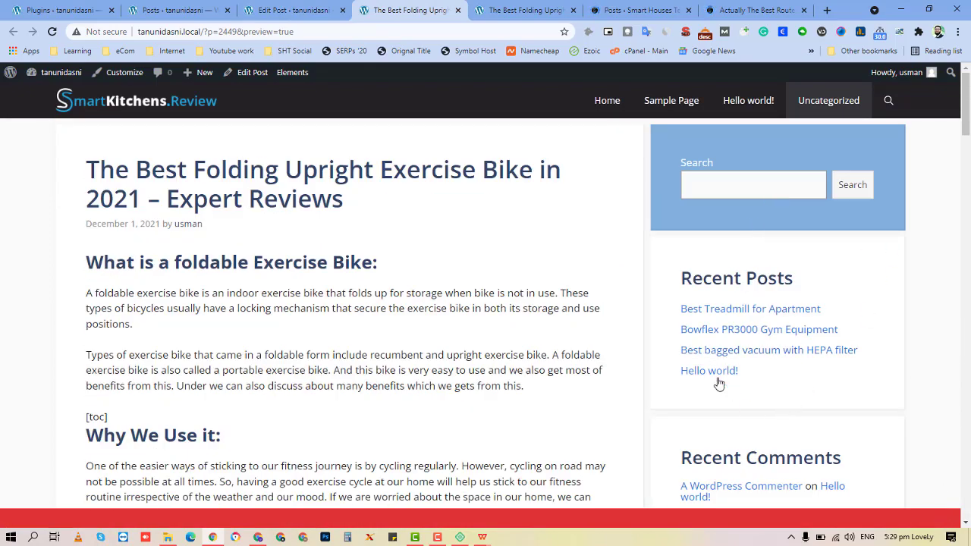
- Return to the editor and review the choices for Sidebar Layout and Footer Widgets in the post's layout settings
{"action": "left_click", "coordinate": [241, 10]}
{"action": "left_click", "coordinate": [829, 334]}
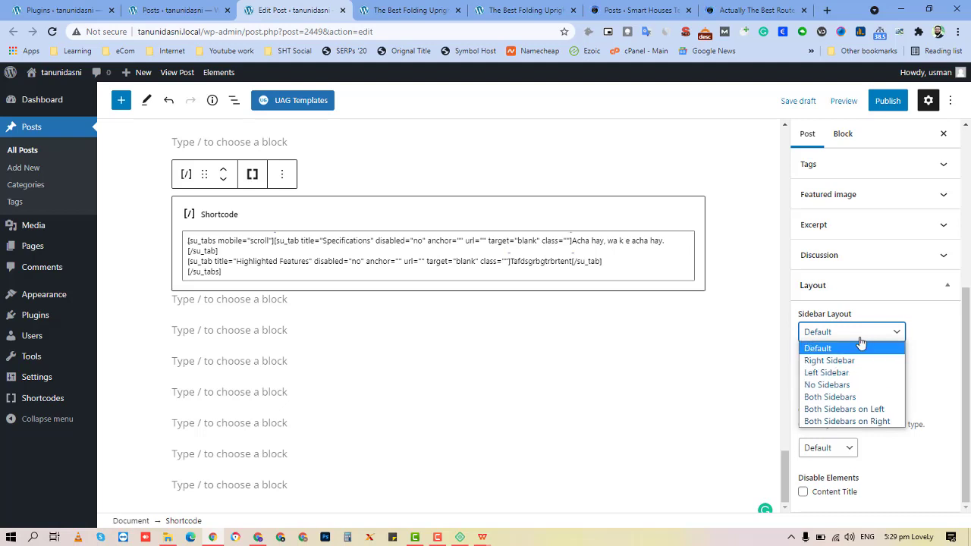
{"action": "left_click", "coordinate": [861, 344]}
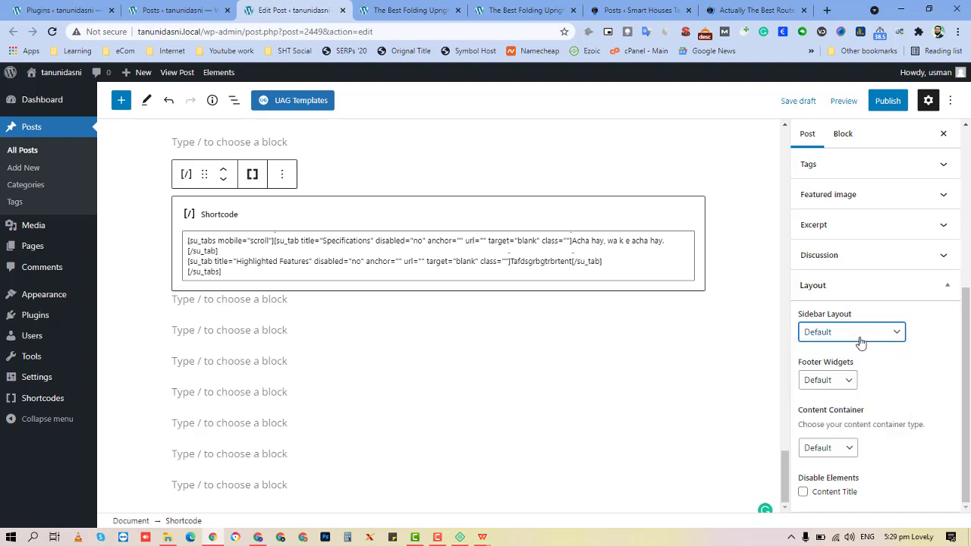
{"action": "left_click", "coordinate": [851, 382]}
{"action": "left_click", "coordinate": [850, 382]}
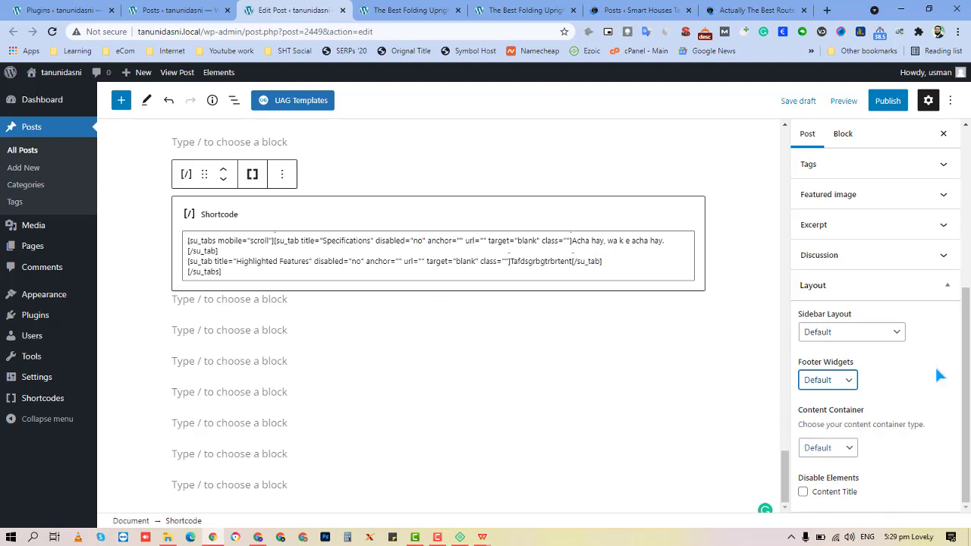
- Expand the post's Discussion settings and view the comment form at the end of the post preview
{"action": "left_click", "coordinate": [936, 270]}
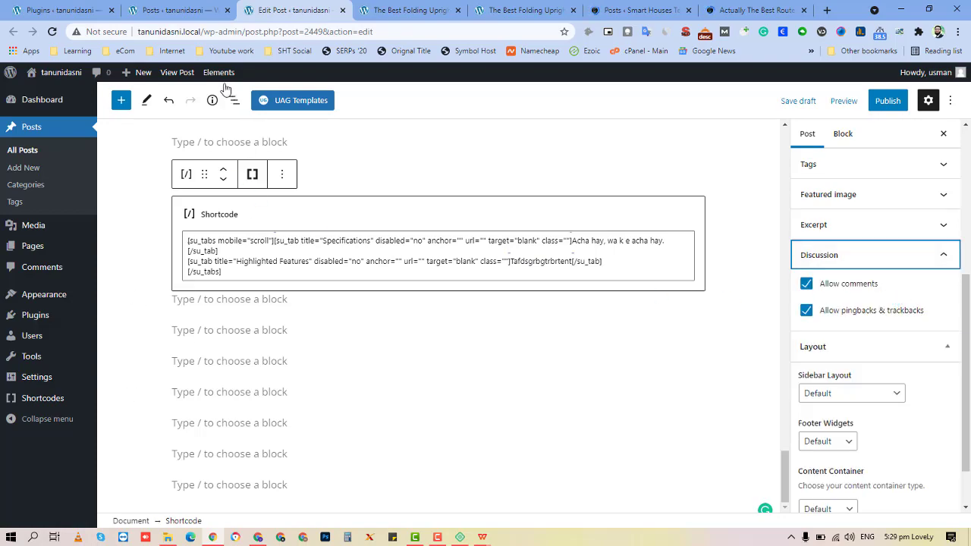
{"action": "left_click", "coordinate": [402, 10]}
{"action": "scroll", "coordinate": [293, 357], "scroll_direction": "down", "scroll_amount": 6}
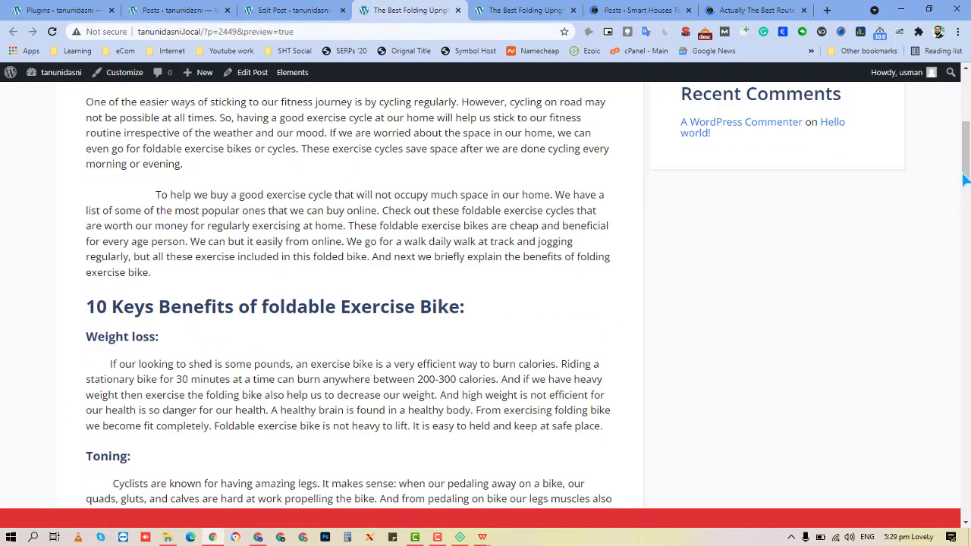
{"action": "left_click_drag", "start_coordinate": [964, 175], "coordinate": [966, 510]}
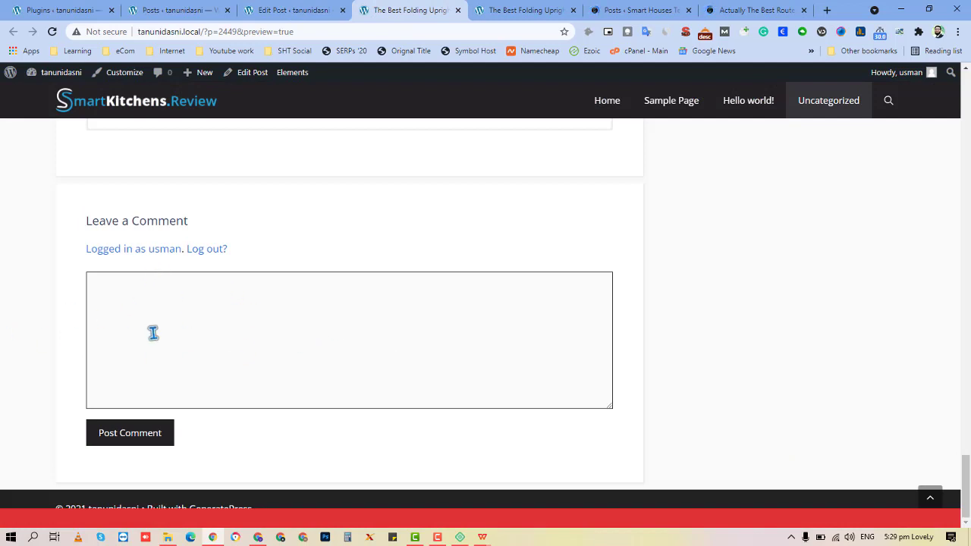
- Return to the post editor, collapse the Discussion settings, and look at the Excerpt and Featured image settings
{"action": "left_click", "coordinate": [264, 12]}
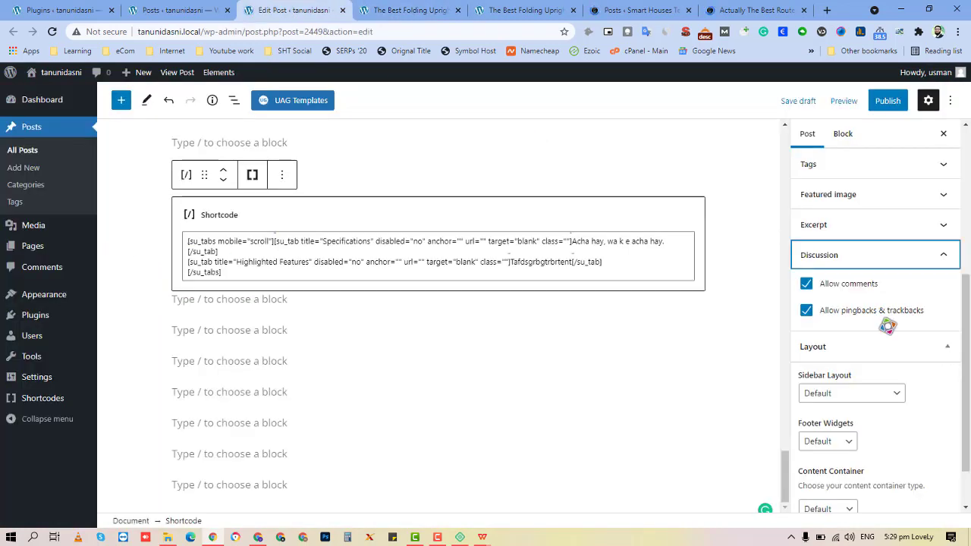
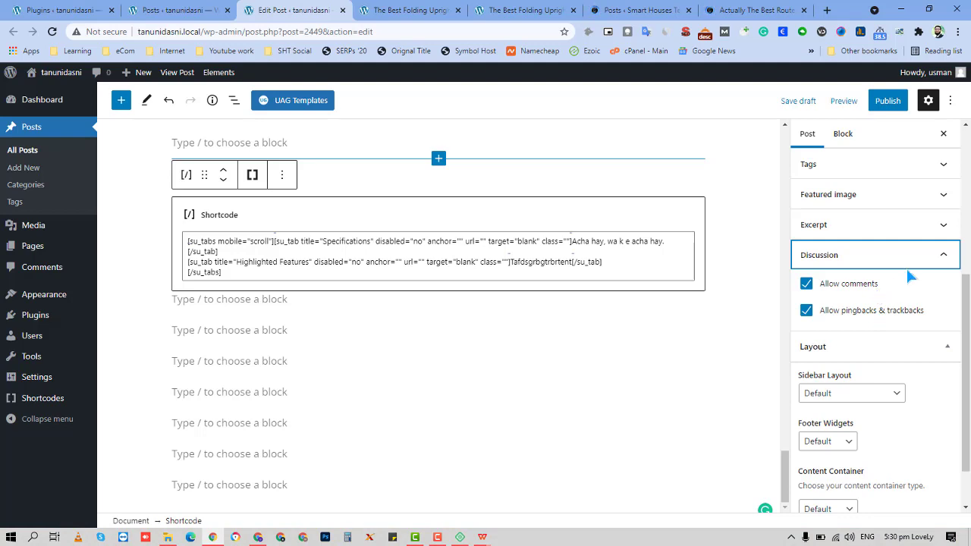
{"action": "left_click", "coordinate": [906, 266]}
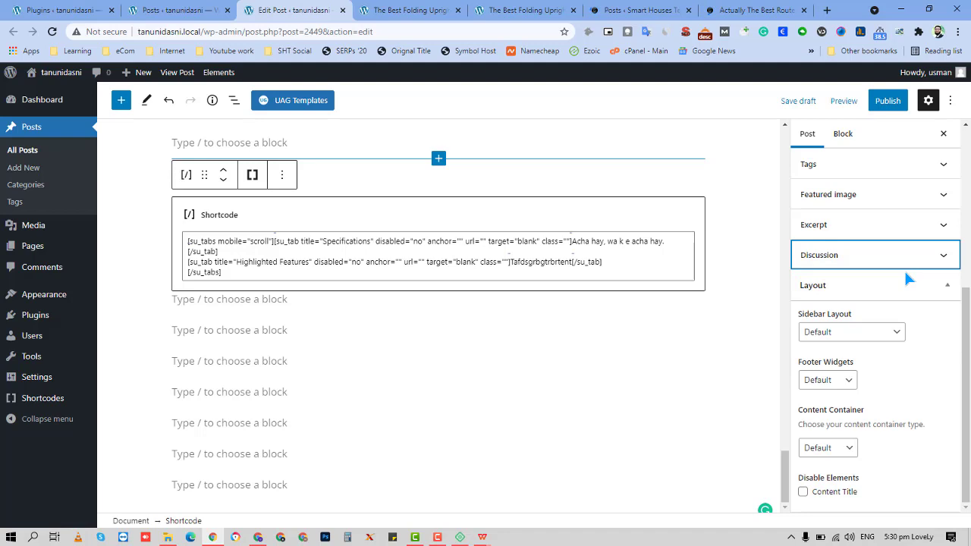
{"action": "left_click", "coordinate": [920, 228]}
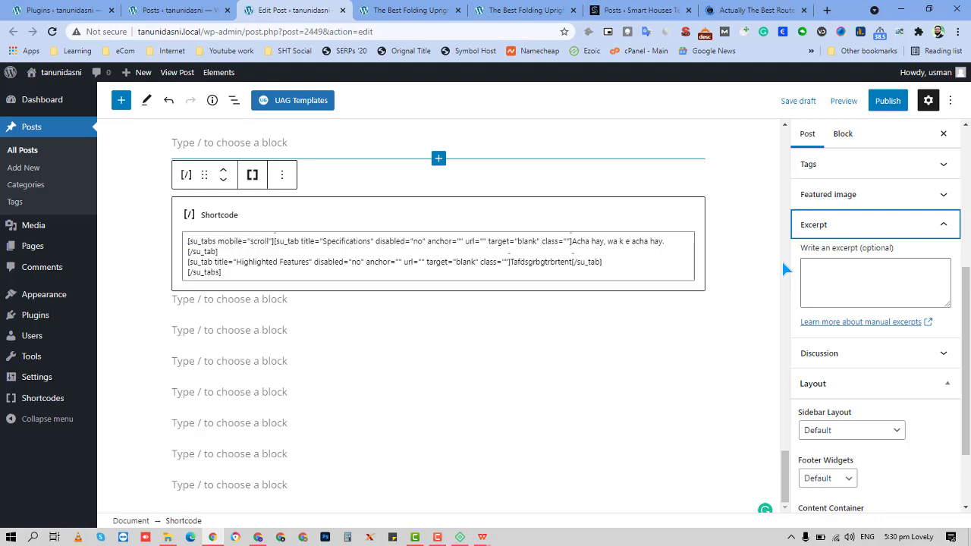
{"action": "left_click", "coordinate": [837, 281]}
{"action": "left_click", "coordinate": [913, 233]}
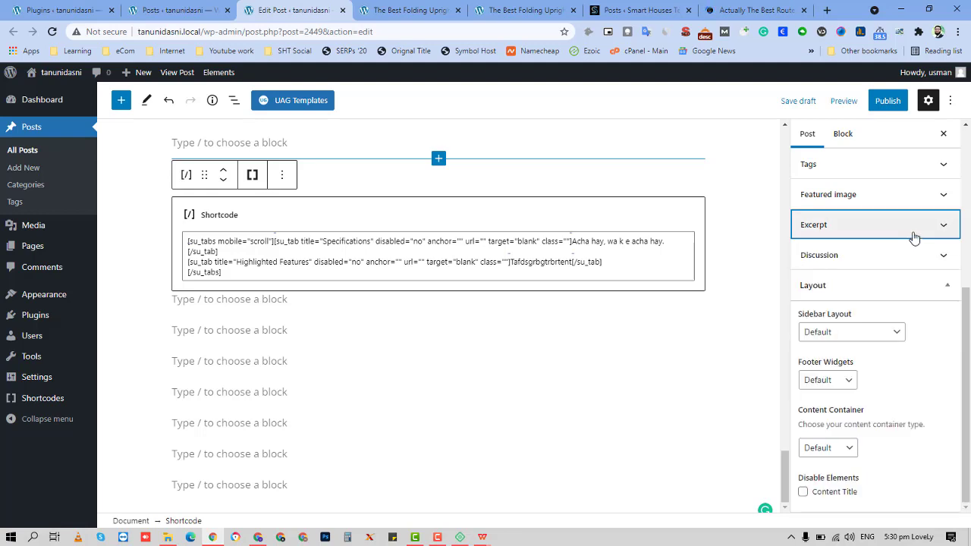
{"action": "left_click", "coordinate": [886, 203]}
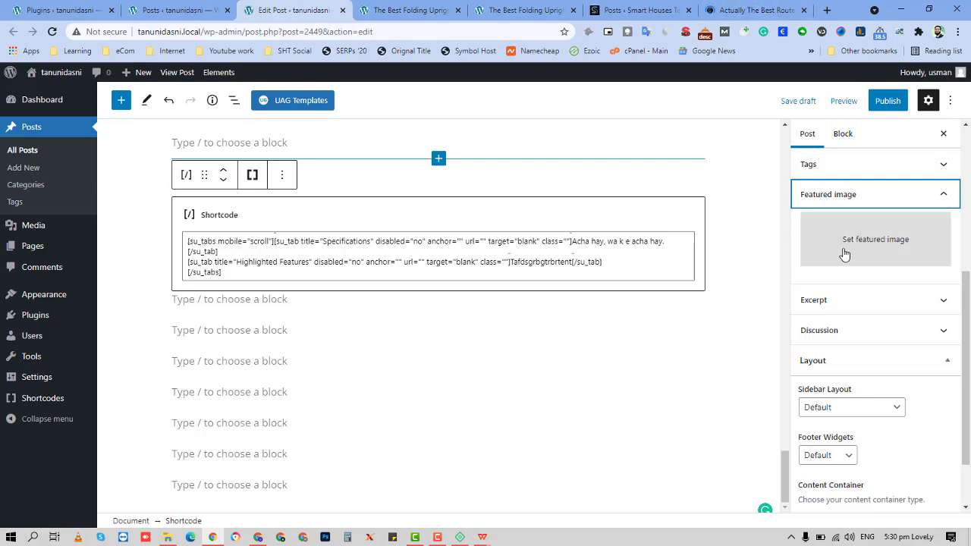
- Open the Smart Houses Tech site in a new browser tab from its Posts admin page
{"action": "left_click", "coordinate": [656, 9]}
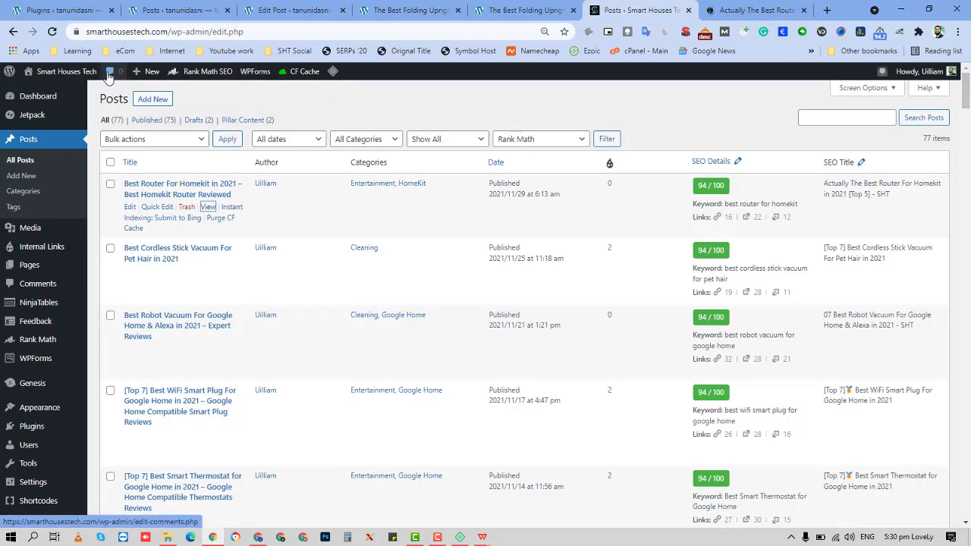
{"action": "right_click", "coordinate": [58, 89]}
{"action": "left_click", "coordinate": [77, 97]}
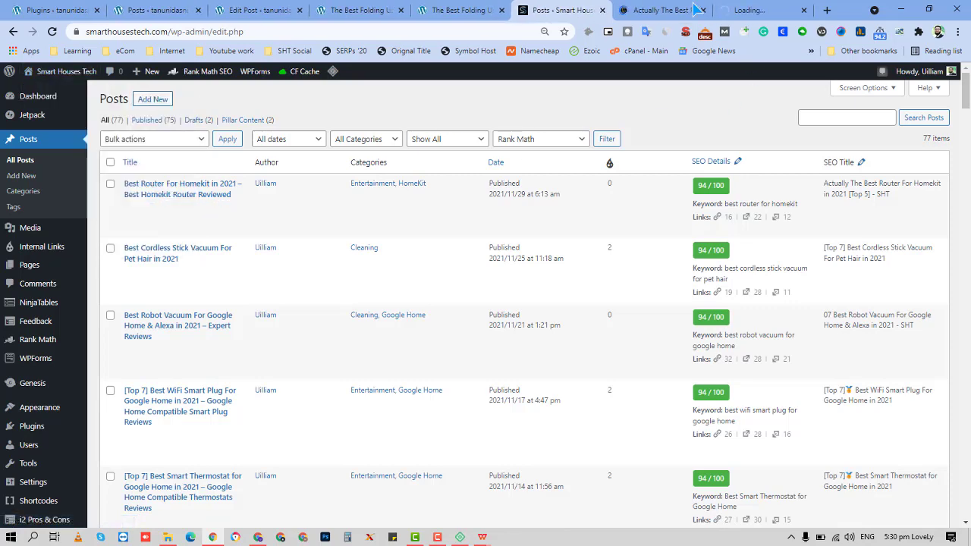
- Examine the bulleted lists in the Specifications and Highlighted Features tabs for the TP-Link AX6000 in the published router article
{"action": "left_click", "coordinate": [654, 11]}
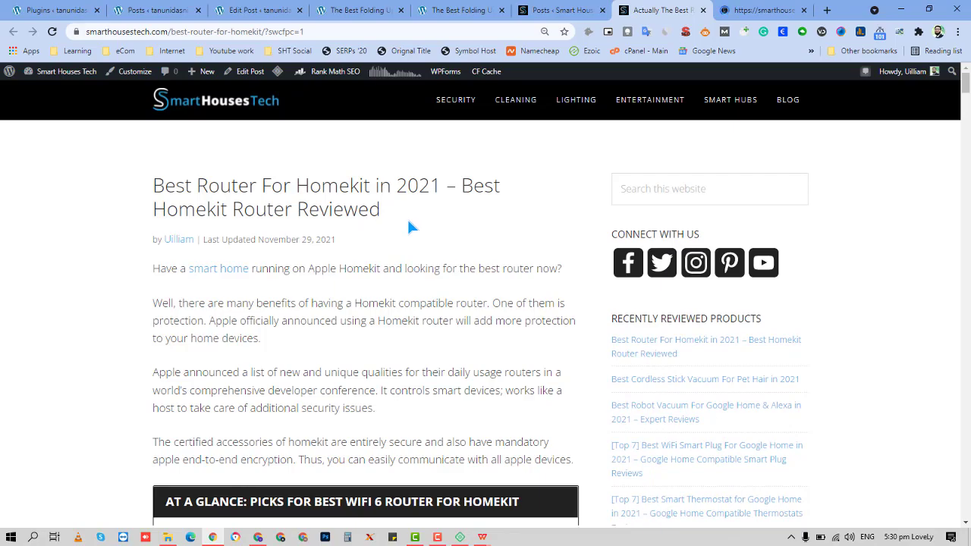
{"action": "scroll", "coordinate": [409, 216], "scroll_direction": "down", "scroll_amount": 10}
{"action": "scroll", "coordinate": [416, 206], "scroll_direction": "down", "scroll_amount": 15}
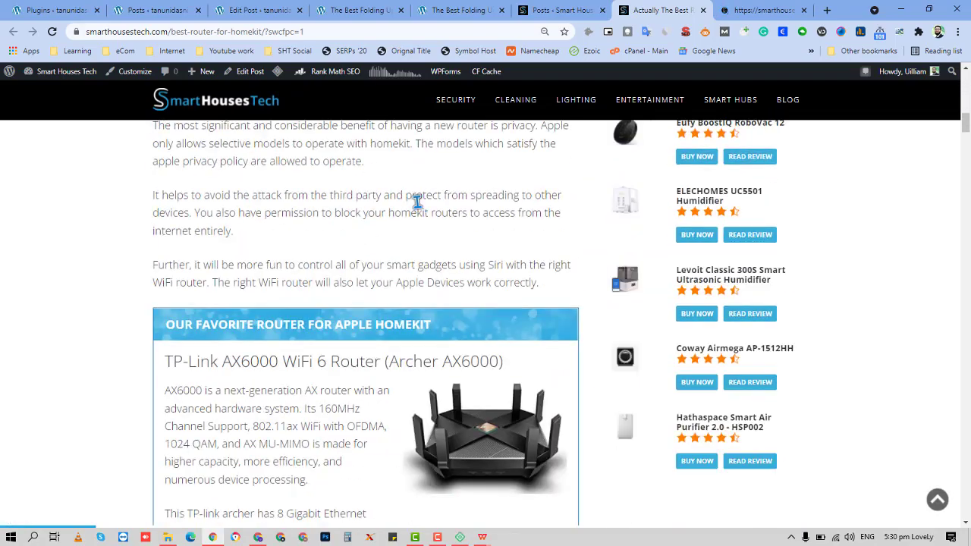
{"action": "scroll", "coordinate": [416, 205], "scroll_direction": "down", "scroll_amount": 6}
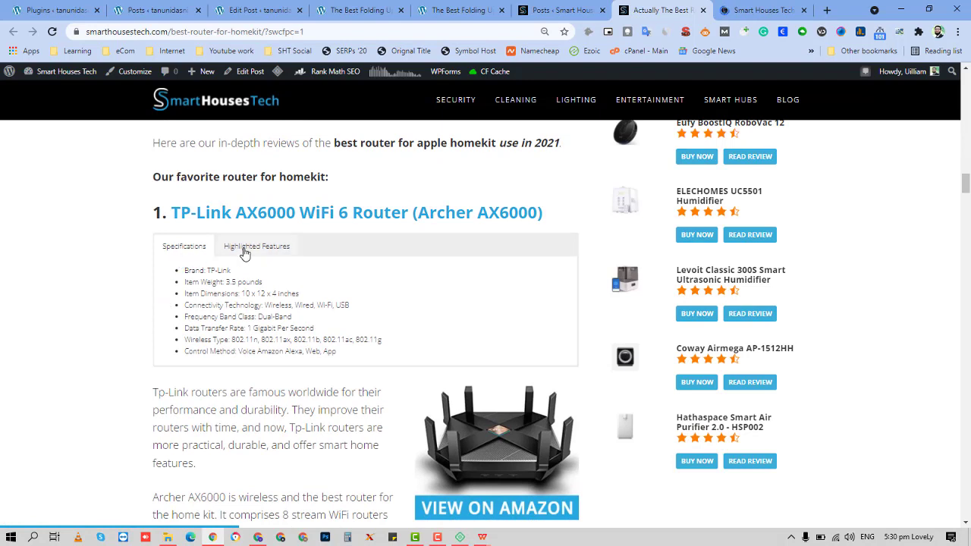
{"action": "left_click", "coordinate": [245, 249]}
{"action": "left_click", "coordinate": [193, 250]}
{"action": "left_click", "coordinate": [261, 254]}
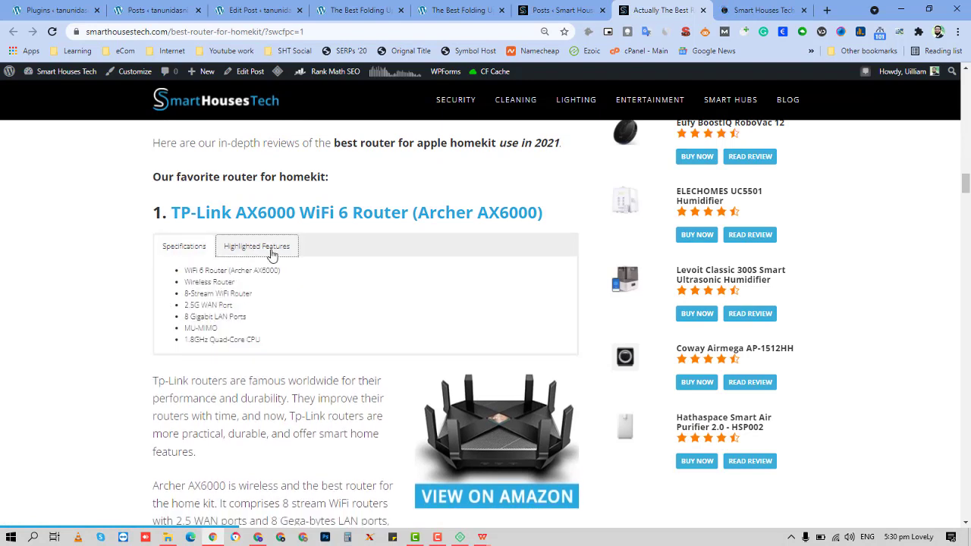
{"action": "left_click", "coordinate": [188, 250]}
{"action": "left_click_drag", "start_coordinate": [185, 269], "coordinate": [345, 355]}
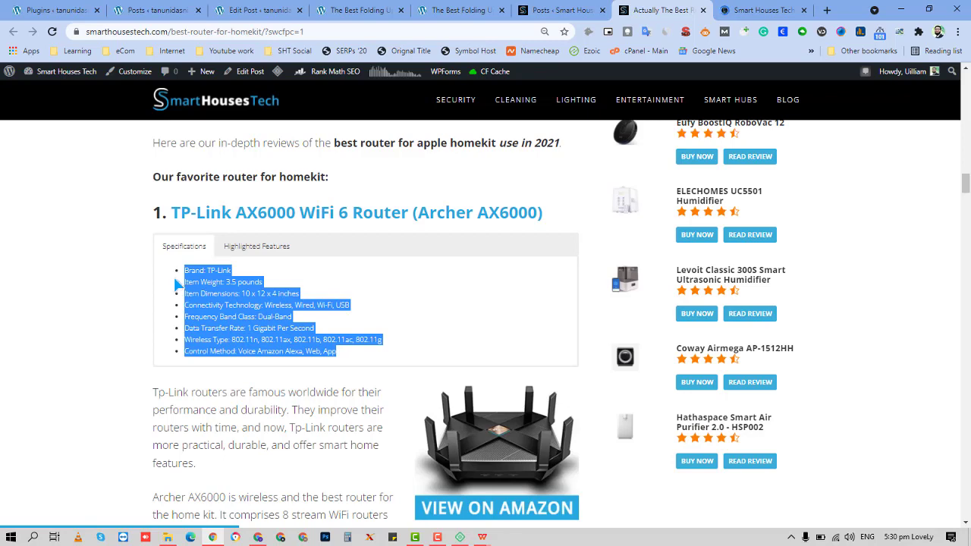
{"action": "left_click", "coordinate": [186, 341]}
- Compare the Specifications text in the editor's tabs shortcode with the Specifications tab on the post preview, and return to the editor
{"action": "left_click", "coordinate": [265, 11]}
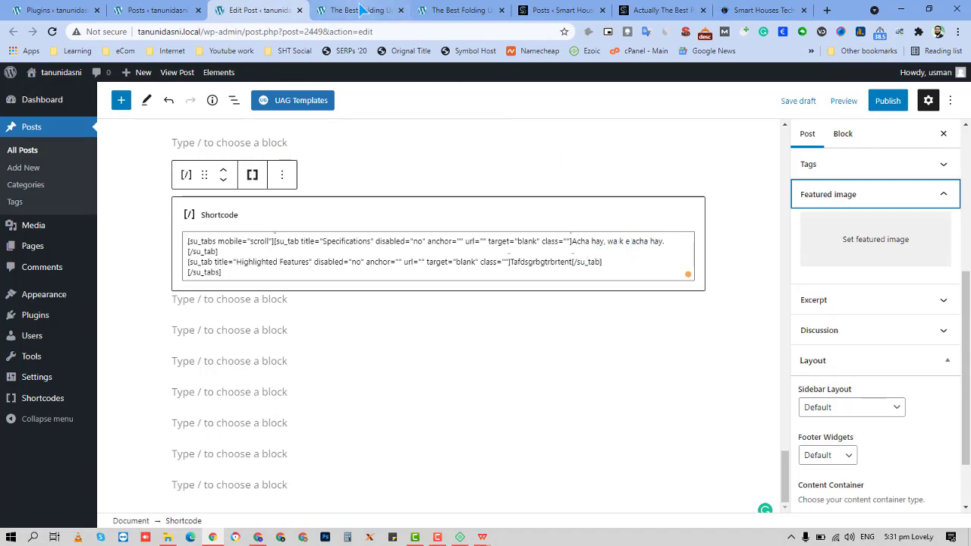
{"action": "left_click", "coordinate": [618, 241]}
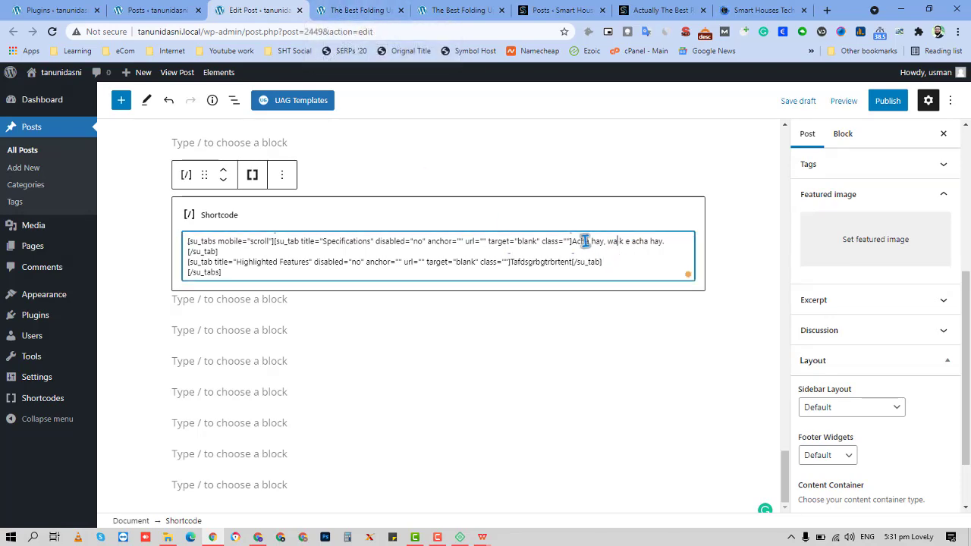
{"action": "left_click", "coordinate": [377, 9]}
{"action": "scroll", "coordinate": [170, 288], "scroll_direction": "up", "scroll_amount": 5}
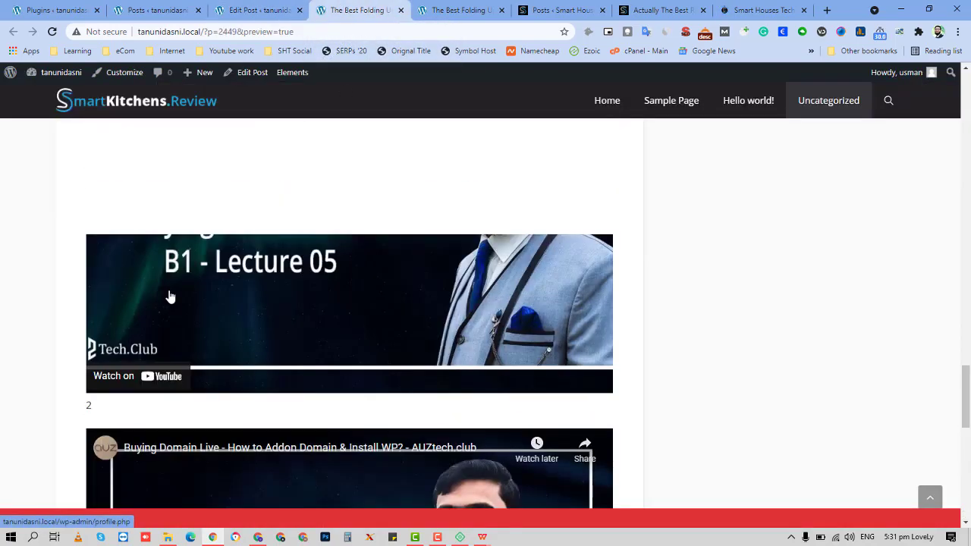
{"action": "scroll", "coordinate": [187, 310], "scroll_direction": "down", "scroll_amount": 4}
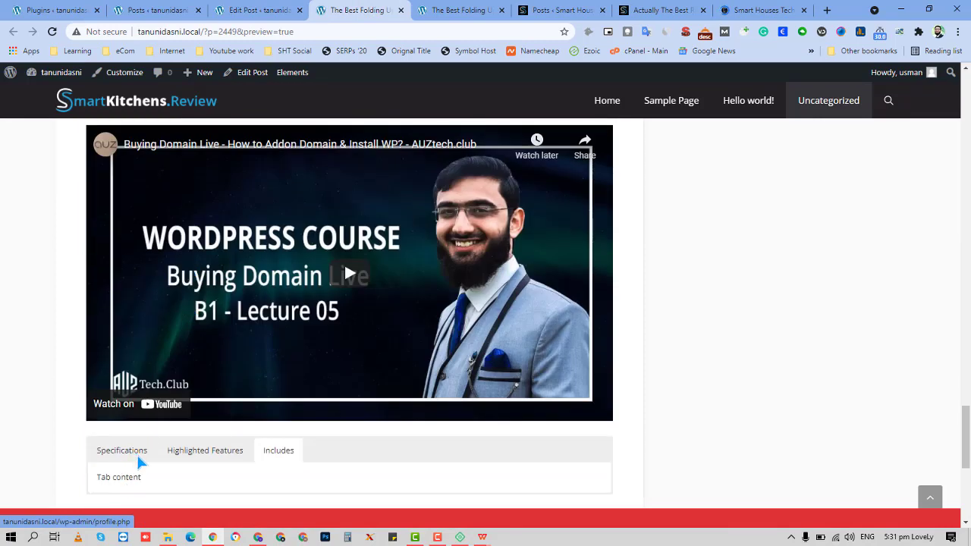
{"action": "scroll", "coordinate": [155, 449], "scroll_direction": "down", "scroll_amount": 4}
{"action": "scroll", "coordinate": [161, 302], "scroll_direction": "up", "scroll_amount": 2}
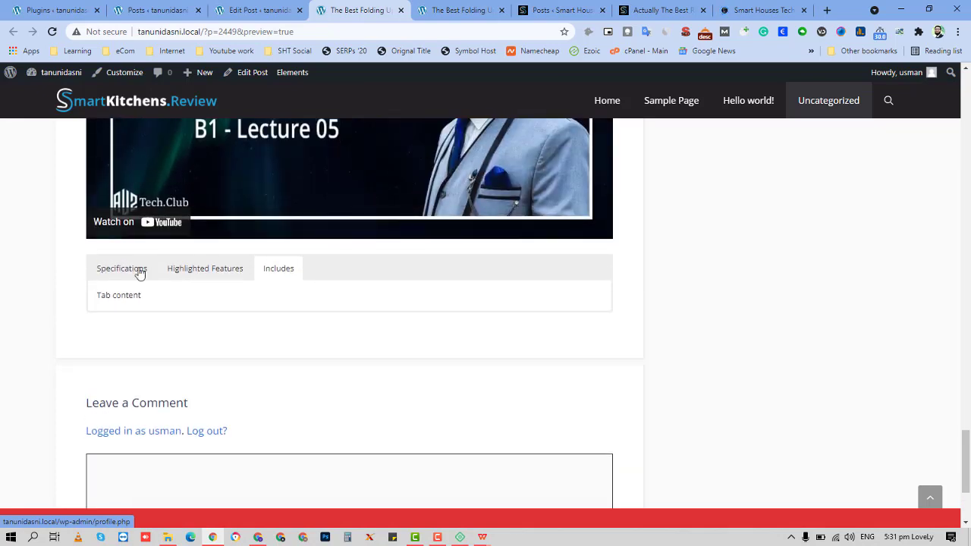
{"action": "left_click", "coordinate": [151, 275]}
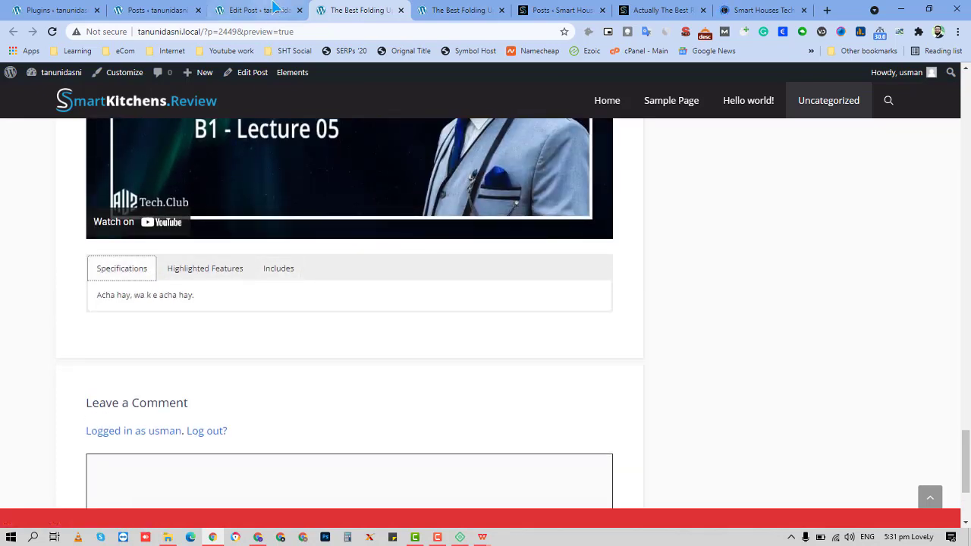
{"action": "left_click", "coordinate": [273, 9]}
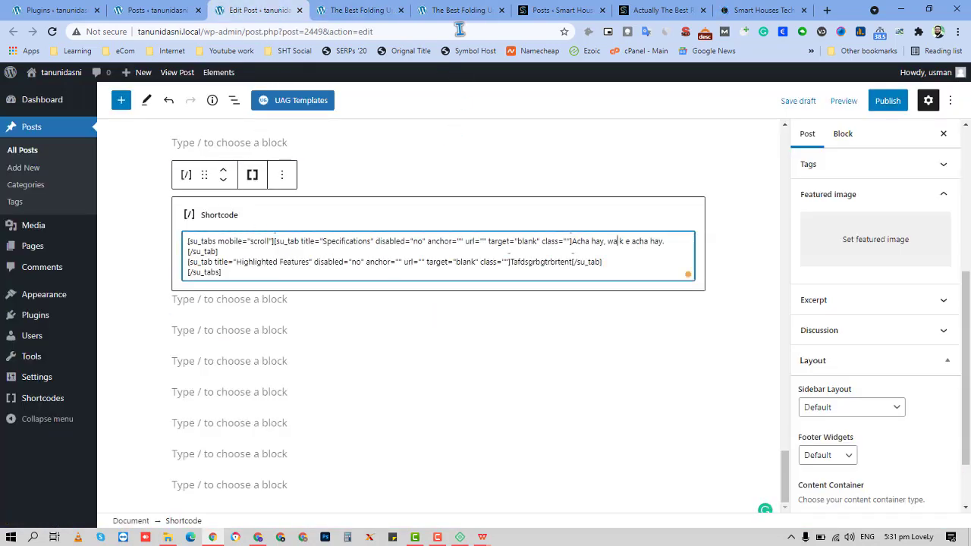
- Insert a List block below the shortcode with the items "THis", "is list" and "wgera"
{"action": "left_click", "coordinate": [270, 334]}
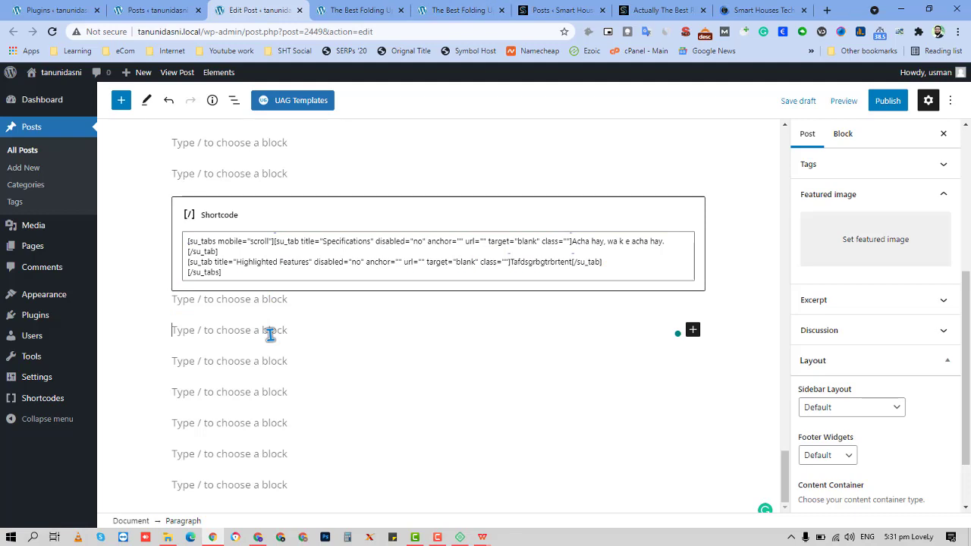
{"action": "type", "text": "/li"}
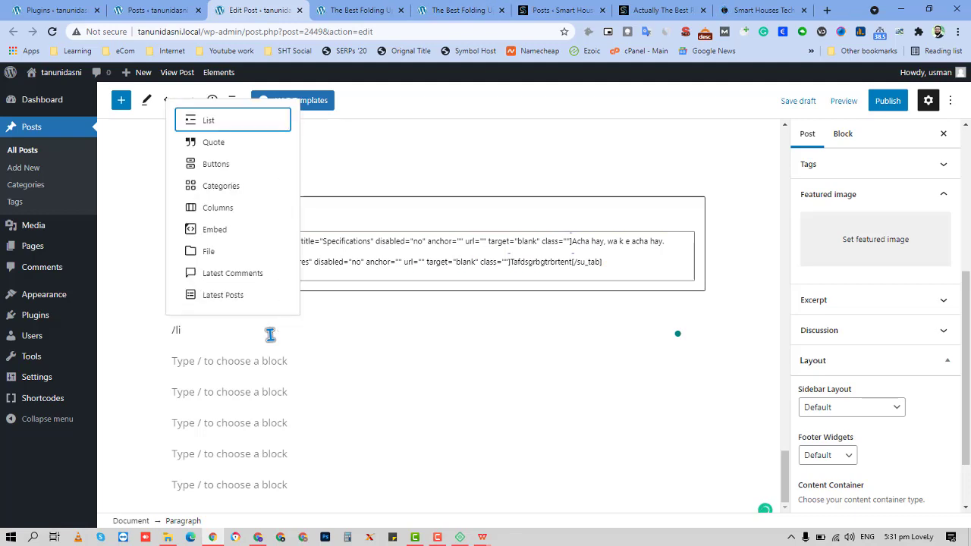
{"action": "key", "text": "Return"}
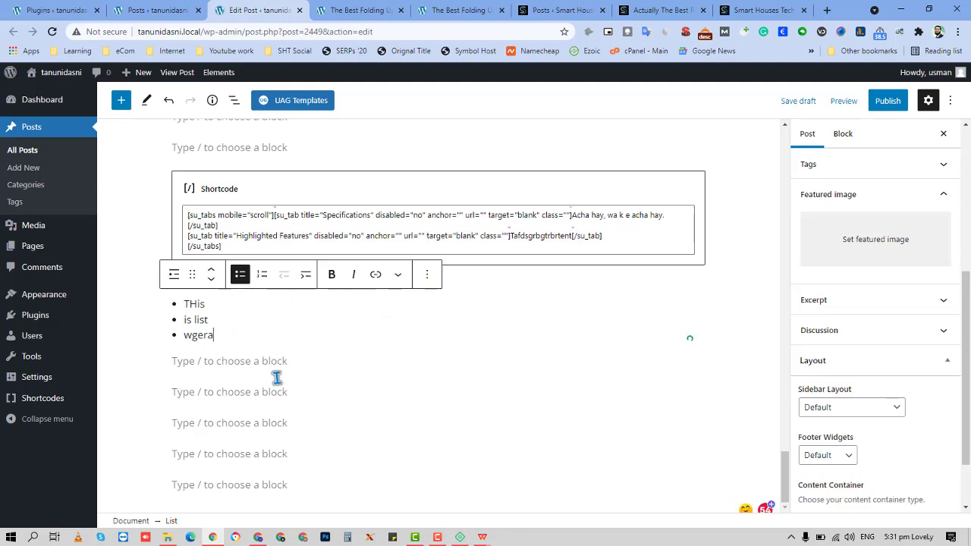
- Show the new list block as HTML, copy its full markup and delete the block from the post
{"action": "left_click", "coordinate": [431, 283]}
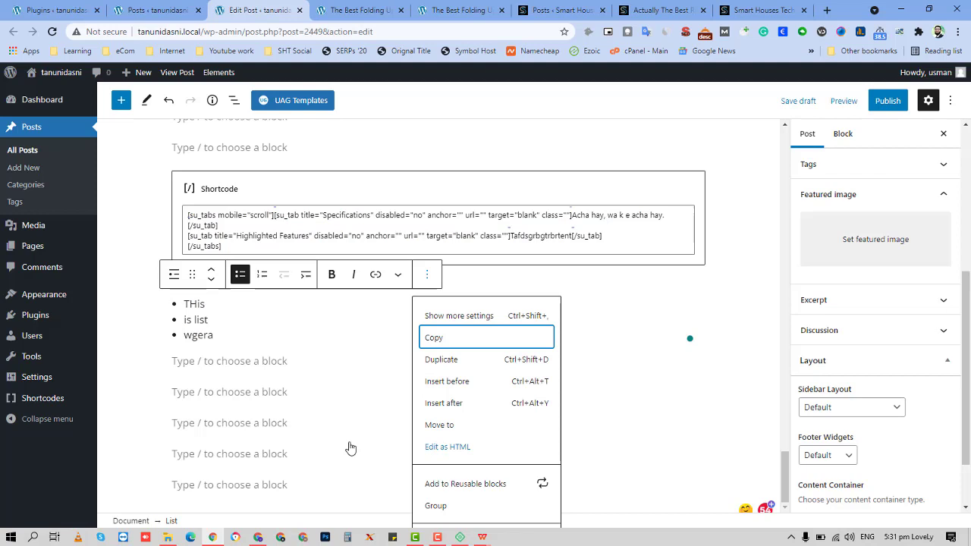
{"action": "left_click", "coordinate": [324, 367]}
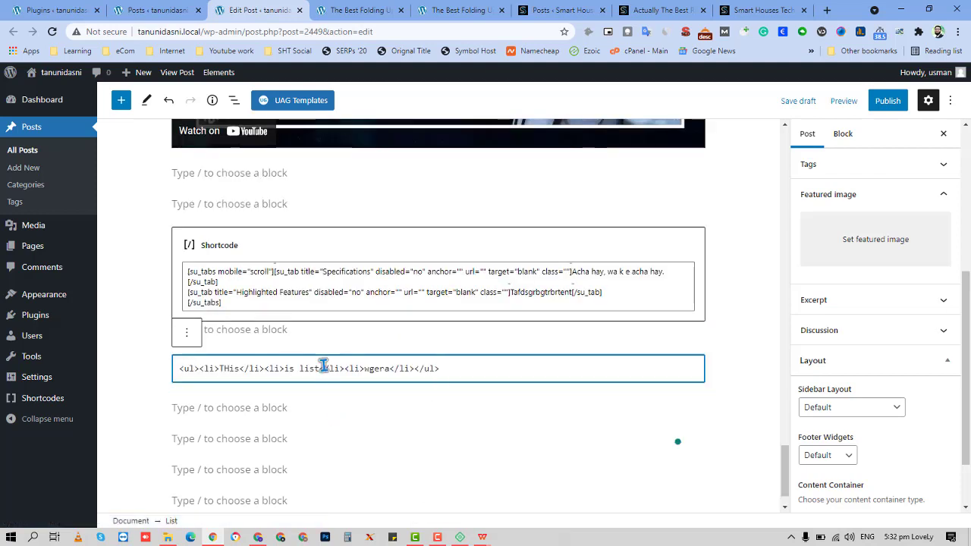
{"action": "key", "text": "ctrl+a"}
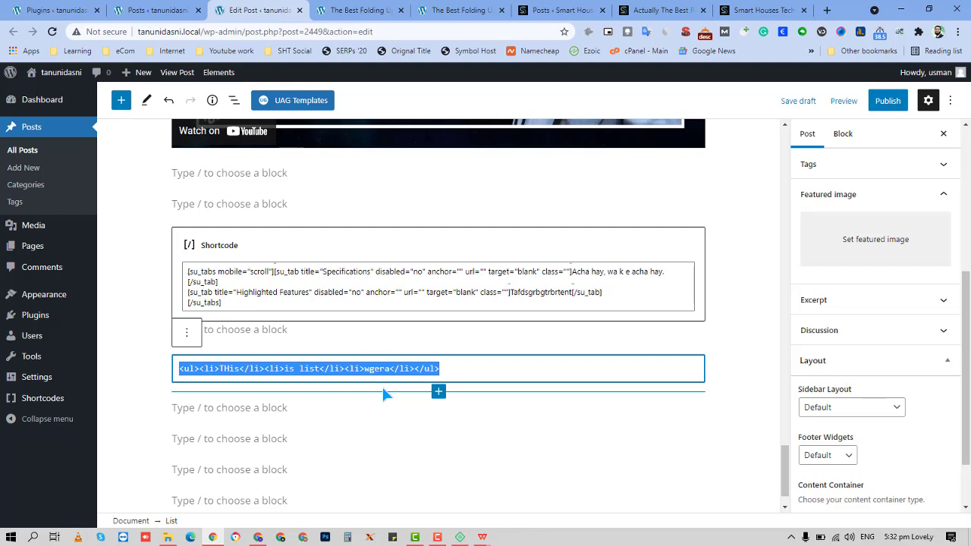
{"action": "key", "text": "BackSpace"}
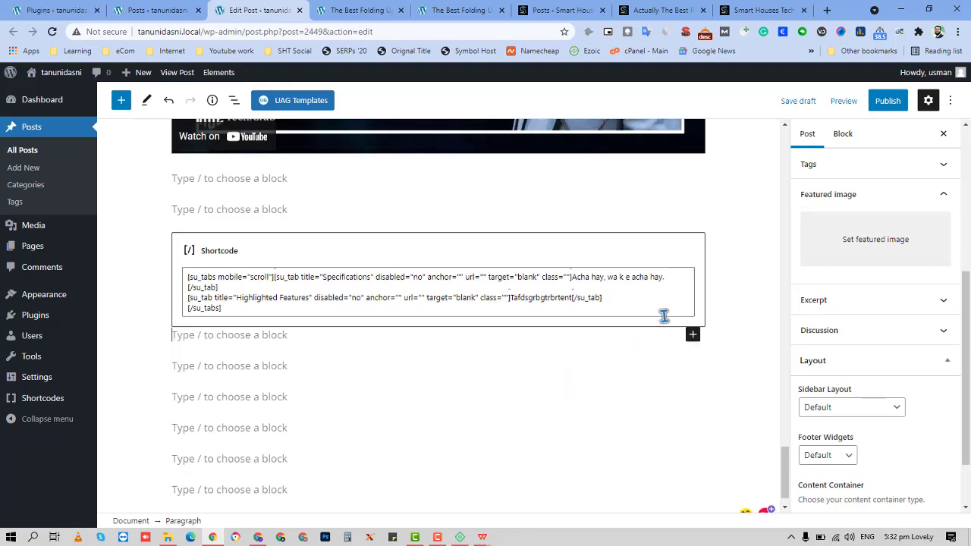
- Replace the Specifications tab text "Acha hay, wa k e acha hay." in the shortcode with the HTML list of "THis", "is list" and "wgera"
{"action": "left_click", "coordinate": [574, 278]}
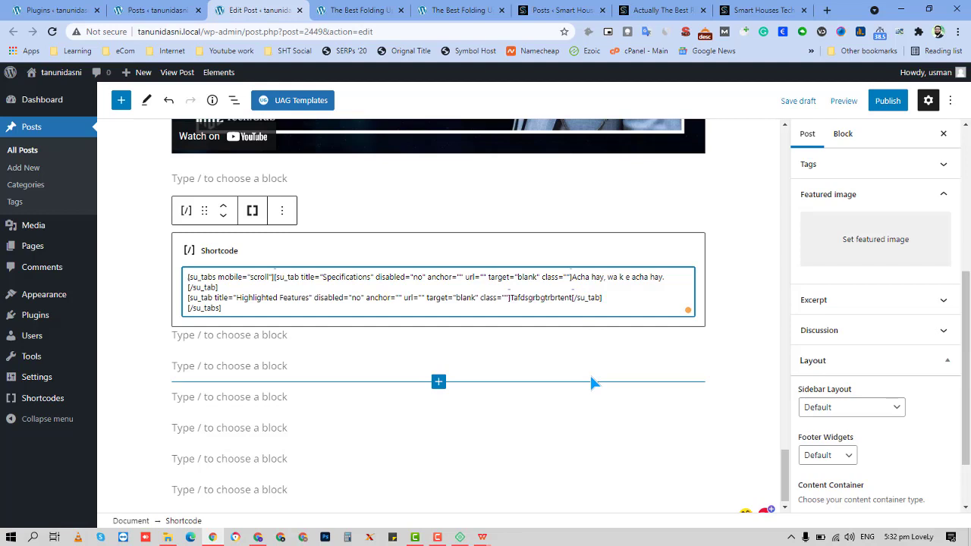
{"action": "key", "text": "shift+Right"}
{"action": "key", "text": "shift+Right"}
{"action": "key", "text": "shift+Right"}
{"action": "key", "text": "shift+Right"}
{"action": "key", "text": "shift+Right"}
{"action": "key", "text": "shift+Right"}
{"action": "key", "text": "shift+Right"}
{"action": "key", "text": "shift+Right"}
{"action": "key", "text": "shift+Right"}
{"action": "key", "text": "shift+Right"}
{"action": "key", "text": "shift+Right"}
{"action": "key", "text": "shift+Right"}
{"action": "key", "text": "shift+Right"}
{"action": "key", "text": "shift+Right"}
{"action": "key", "text": "shift+Right"}
{"action": "key", "text": "shift+Right"}
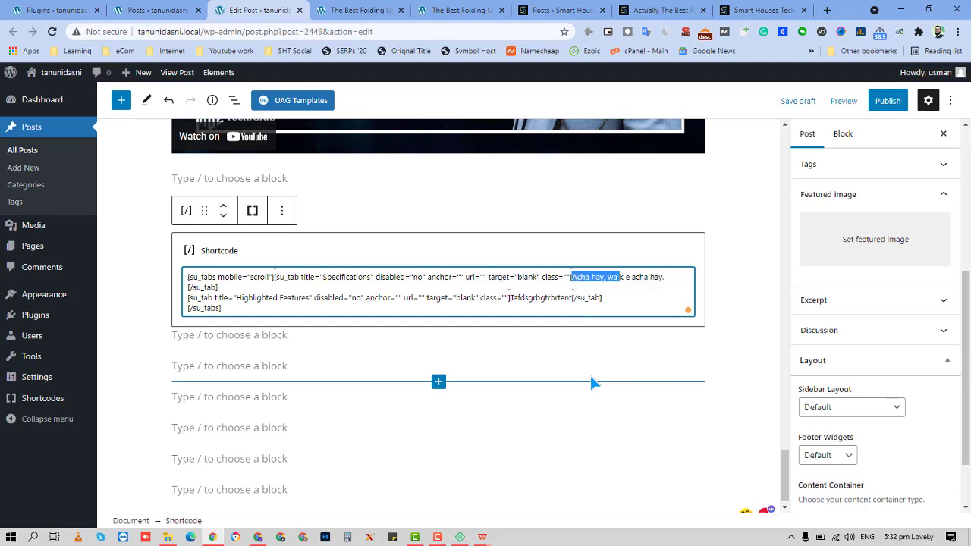
{"action": "key", "text": "shift+Right"}
{"action": "key", "text": "shift+Right"}
{"action": "key", "text": "shift+Right"}
{"action": "key", "text": "shift+Right"}
{"action": "key", "text": "shift+Right"}
{"action": "key", "text": "shift+Right"}
{"action": "key", "text": "shift+Right"}
{"action": "key", "text": "shift+Right"}
{"action": "key", "text": "shift+Right"}
{"action": "key", "text": "shift+Right"}
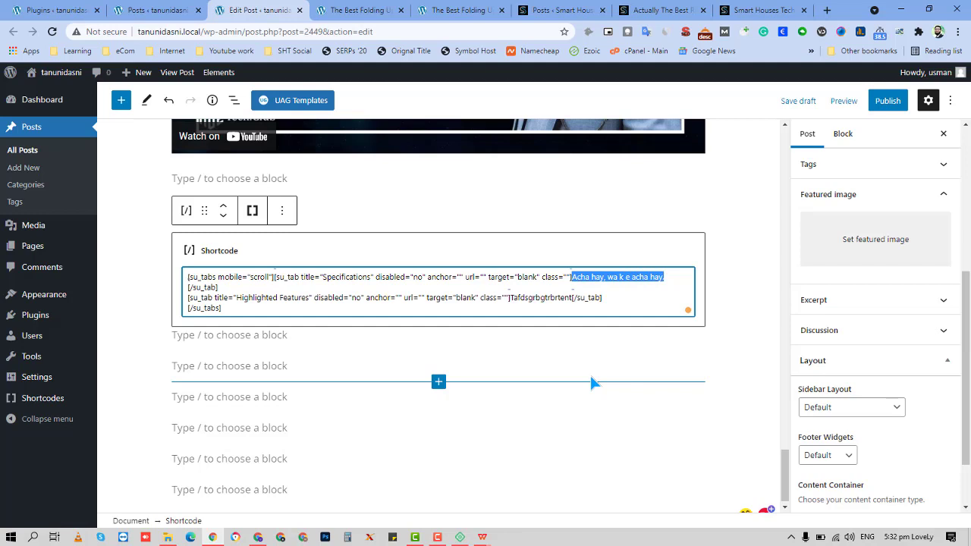
{"action": "type", "text": "<ul> <li>THis</li> <li>is list</li> <li>wgera</li> </ul>"}
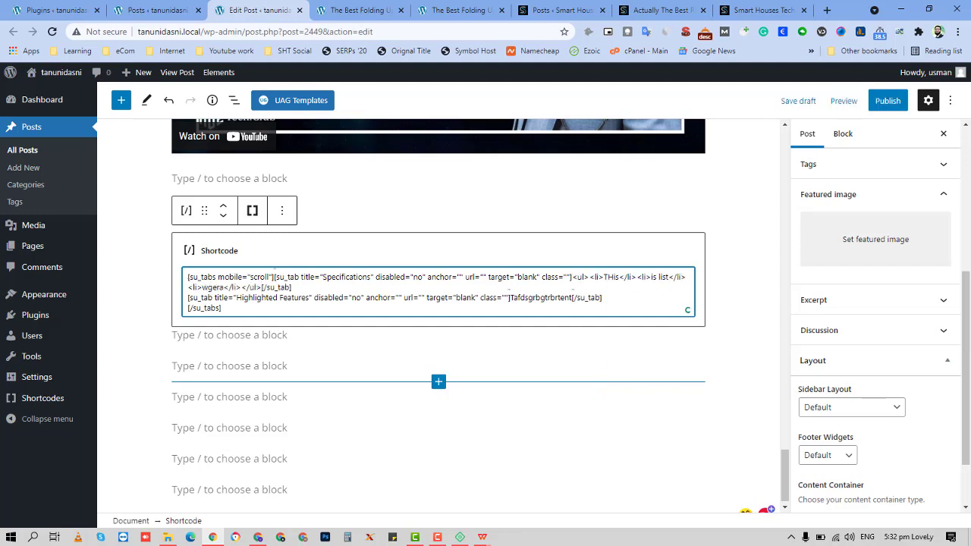
- Compare the shortcode's list markup with the bulleted Specifications tab in the published router article, and look through the text above it
{"action": "left_click", "coordinate": [353, 9]}
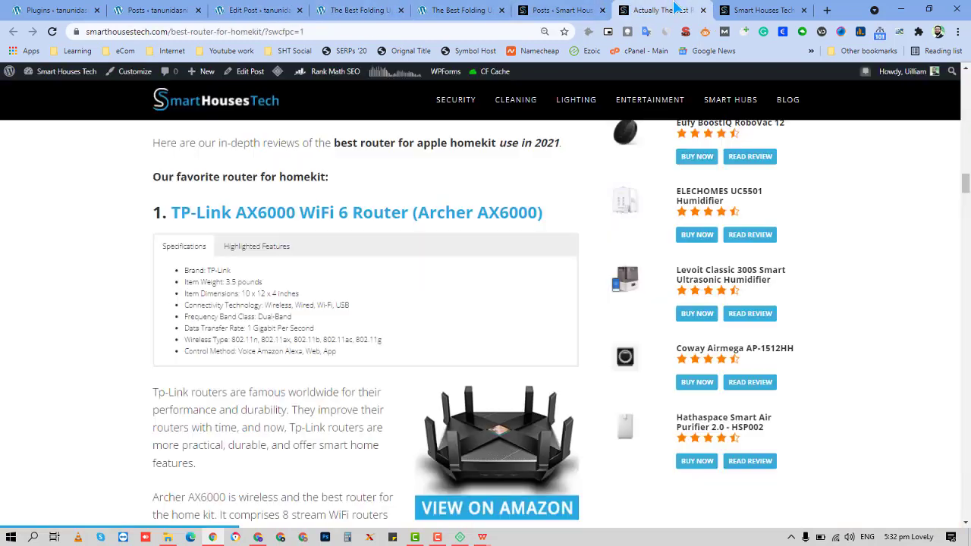
{"action": "left_click", "coordinate": [671, 9]}
{"action": "left_click_drag", "start_coordinate": [184, 267], "coordinate": [236, 319]}
{"action": "left_click", "coordinate": [268, 385]}
{"action": "left_click", "coordinate": [258, 10]}
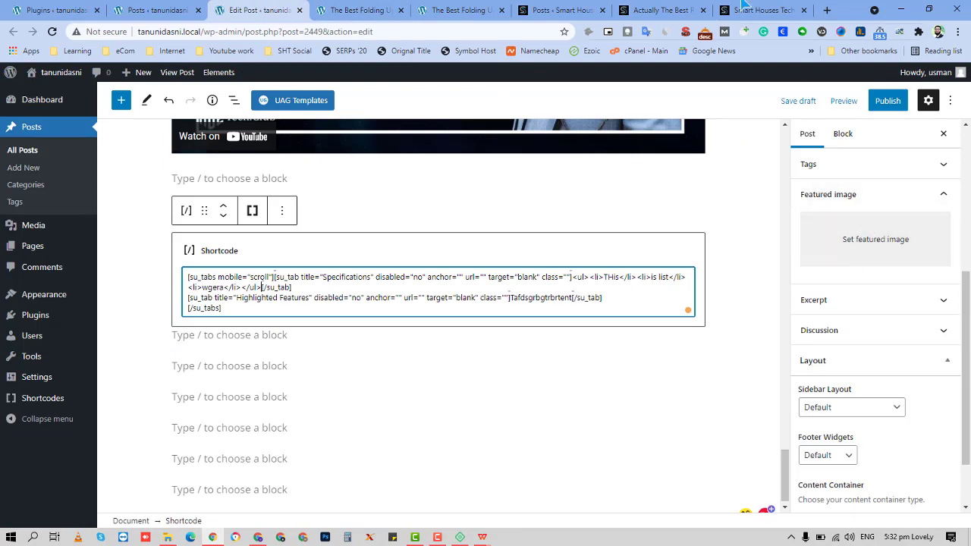
{"action": "left_click", "coordinate": [672, 7]}
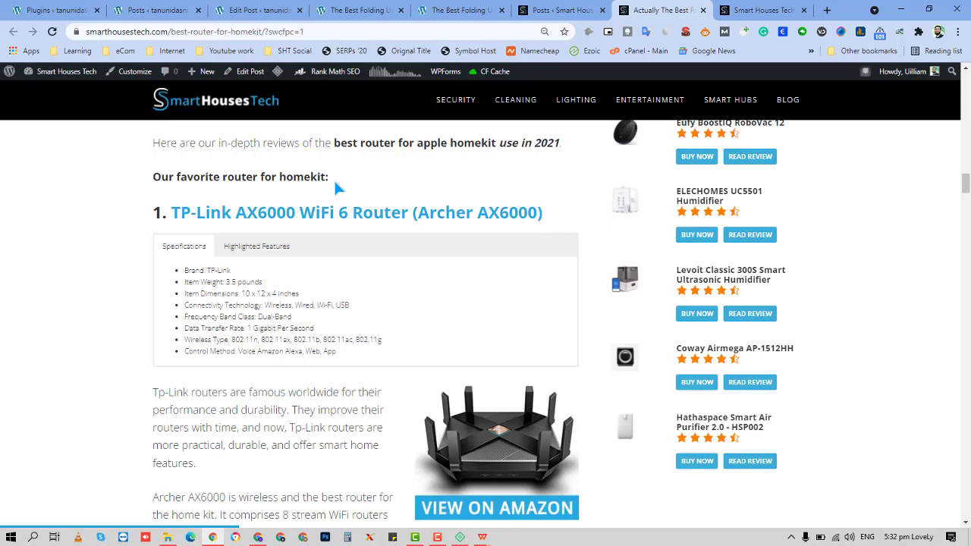
{"action": "scroll", "coordinate": [367, 244], "scroll_direction": "up", "scroll_amount": 10}
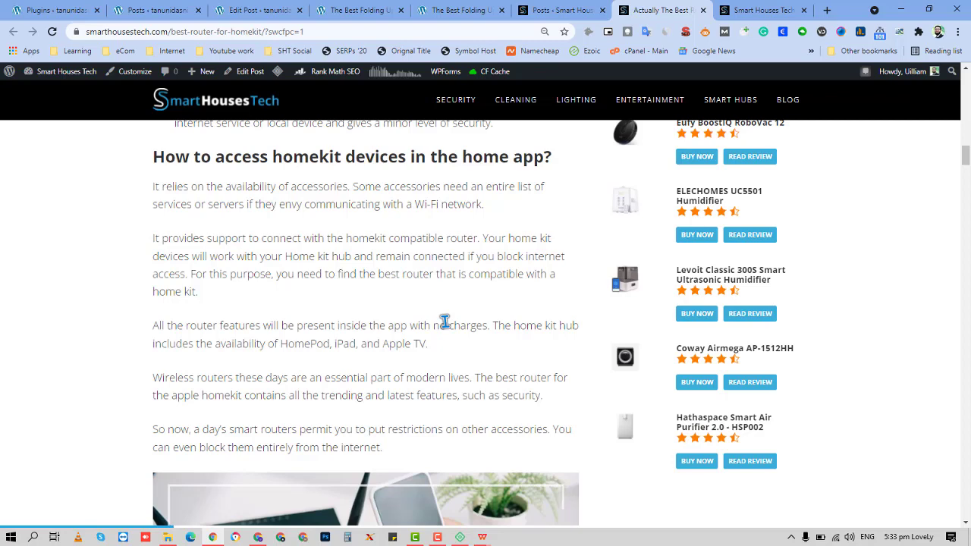
- Examine the featured image in the router article and the article thumbnails under Latest Security Product Reviews on the Smart Houses Tech homepage
{"action": "scroll", "coordinate": [447, 342], "scroll_direction": "down", "scroll_amount": 3}
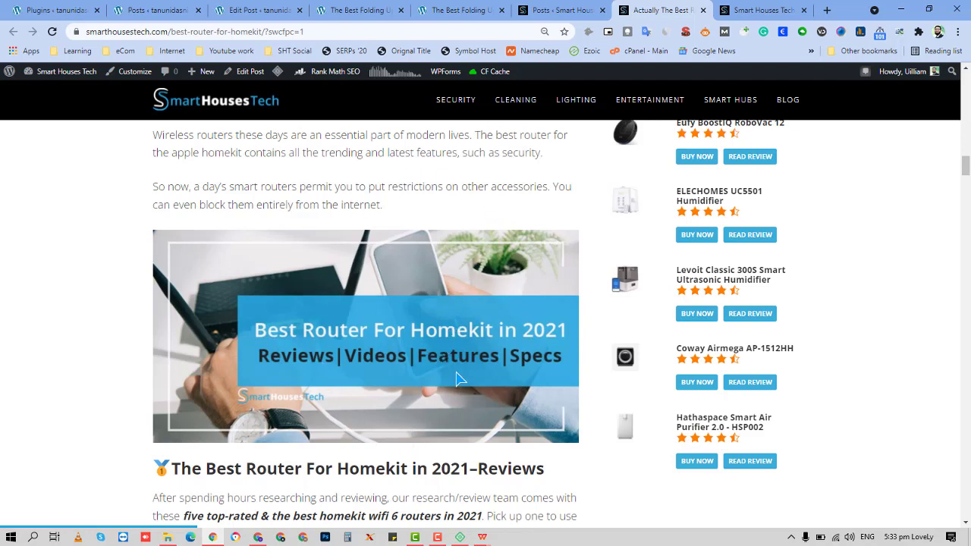
{"action": "left_click", "coordinate": [748, 10]}
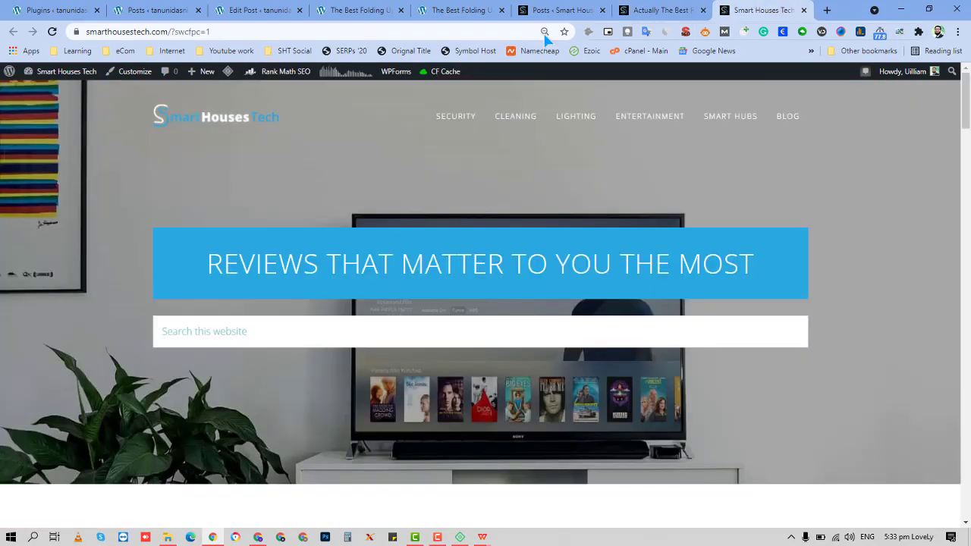
{"action": "scroll", "coordinate": [342, 254], "scroll_direction": "down", "scroll_amount": 12}
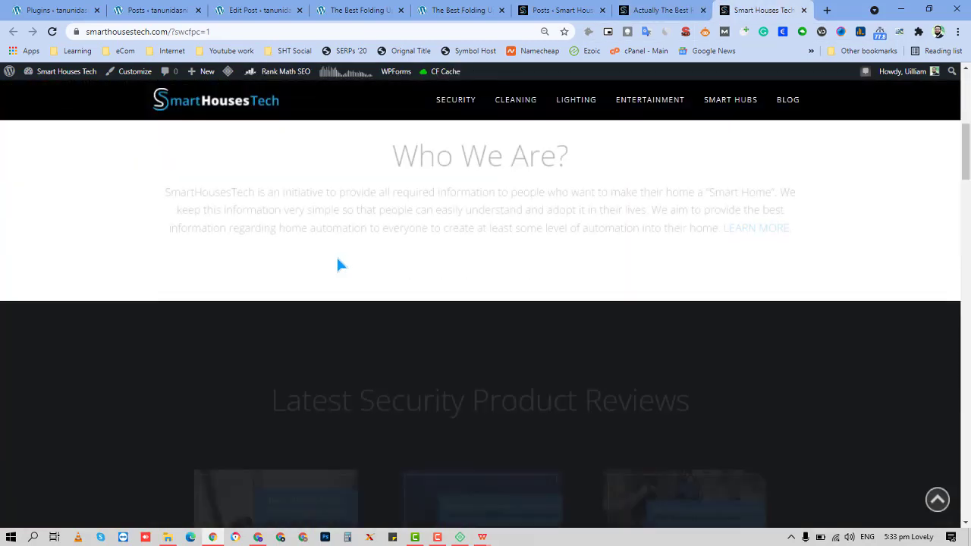
{"action": "scroll", "coordinate": [918, 292], "scroll_direction": "up", "scroll_amount": 2}
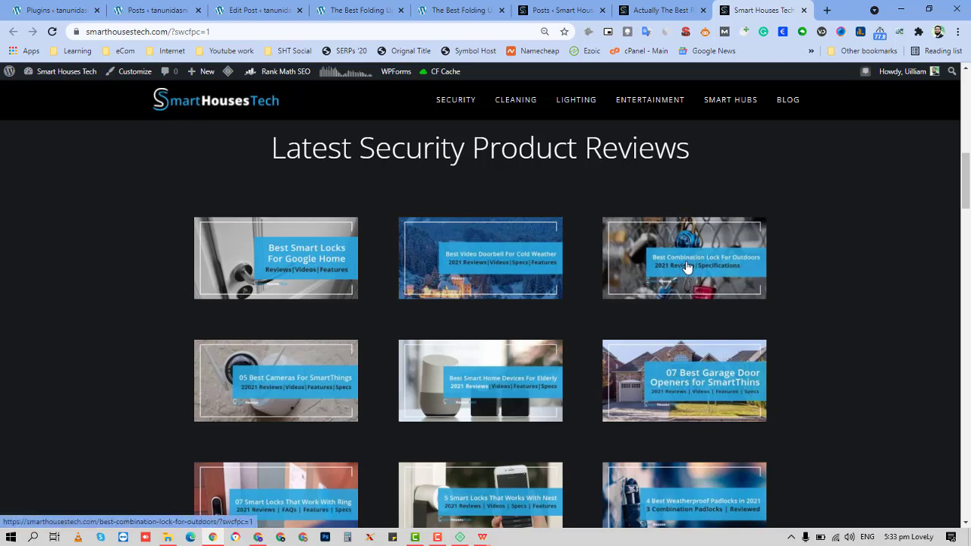
{"action": "left_click", "coordinate": [654, 11]}
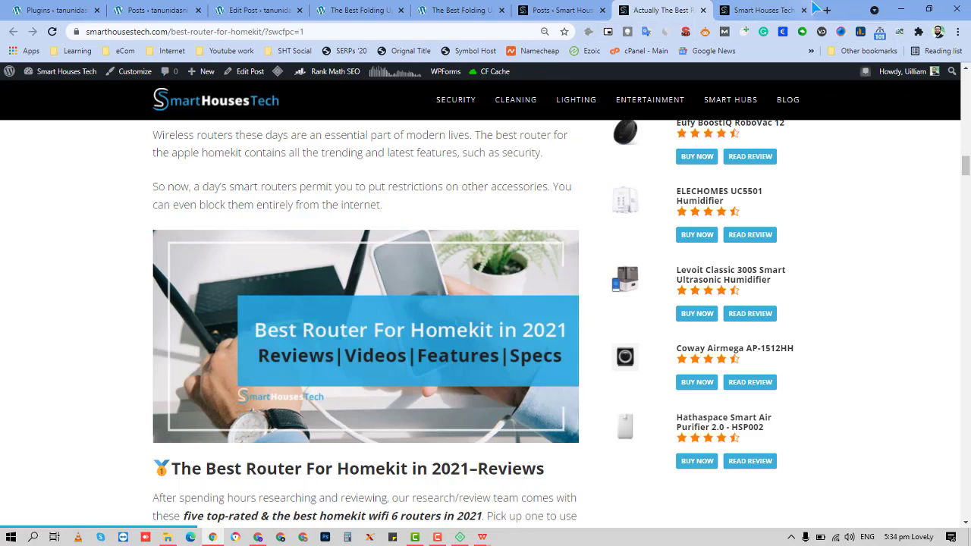
{"action": "left_click", "coordinate": [771, 7]}
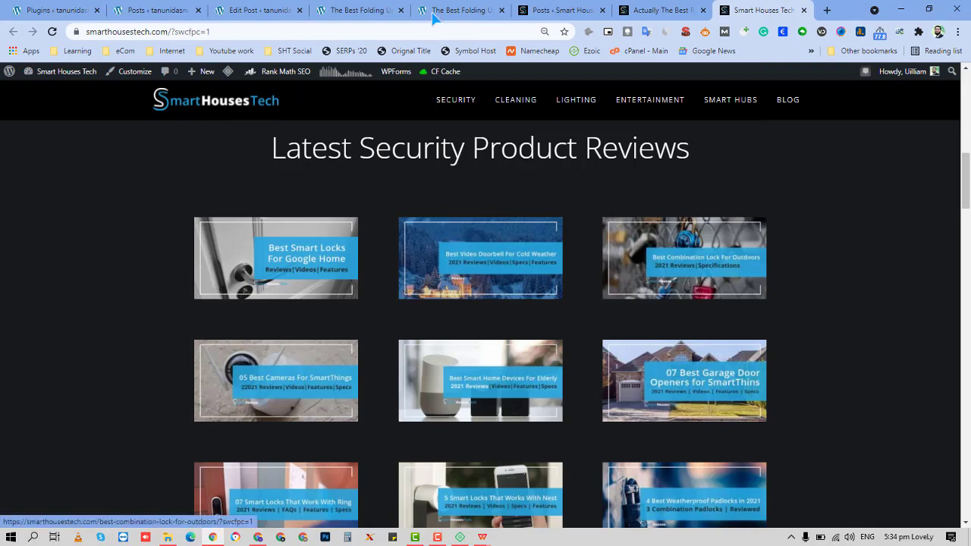
- In the exercise bike post, set image.png from the media library as the featured image
{"action": "left_click", "coordinate": [363, 10]}
{"action": "left_click", "coordinate": [274, 7]}
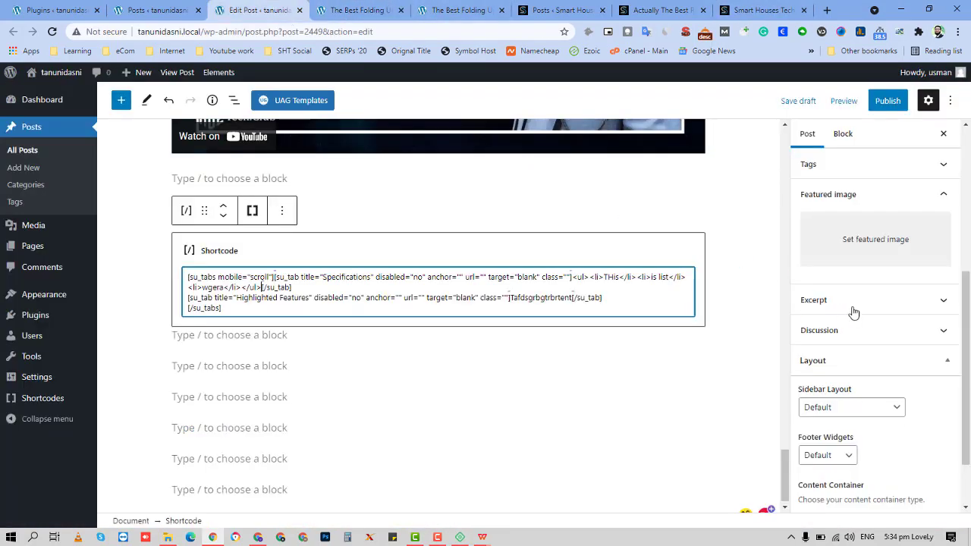
{"action": "left_click", "coordinate": [863, 242]}
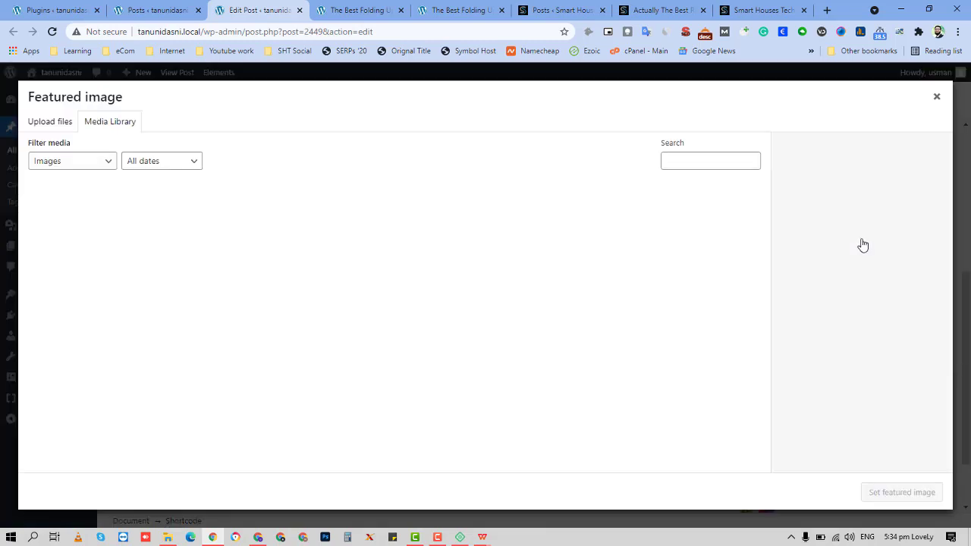
{"action": "left_click", "coordinate": [106, 241]}
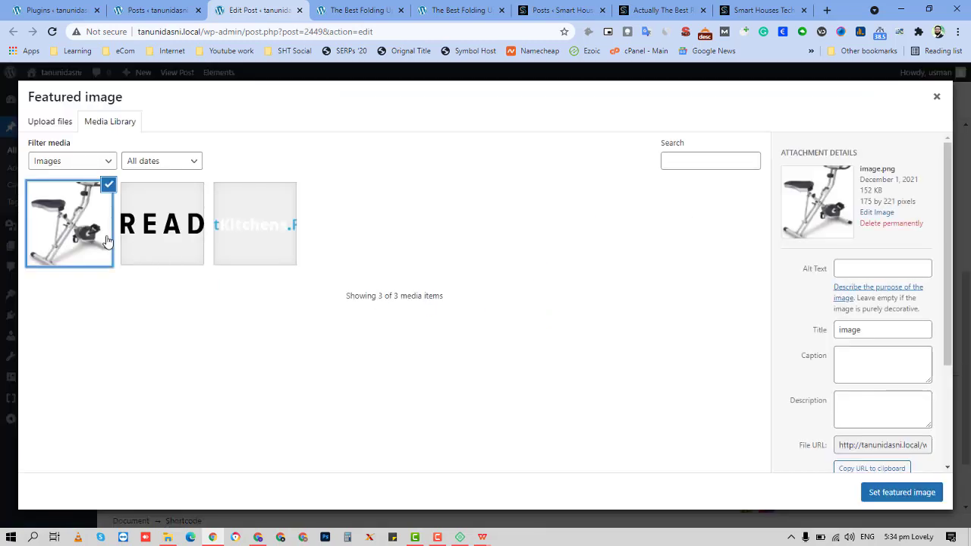
{"action": "left_click", "coordinate": [872, 492]}
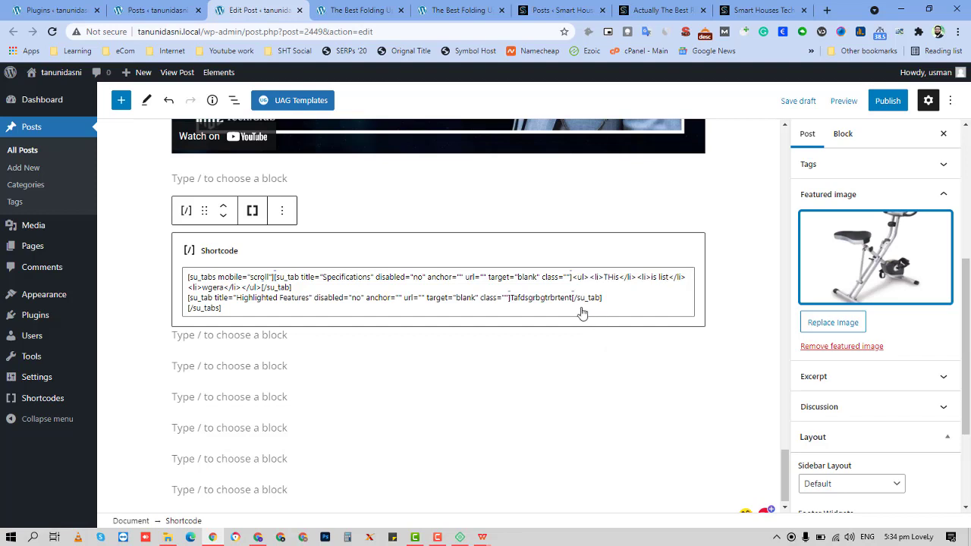
- Delete the exercise bike image block above the "THus afnsk" heading from the post body
{"action": "scroll", "coordinate": [570, 304], "scroll_direction": "up", "scroll_amount": 10}
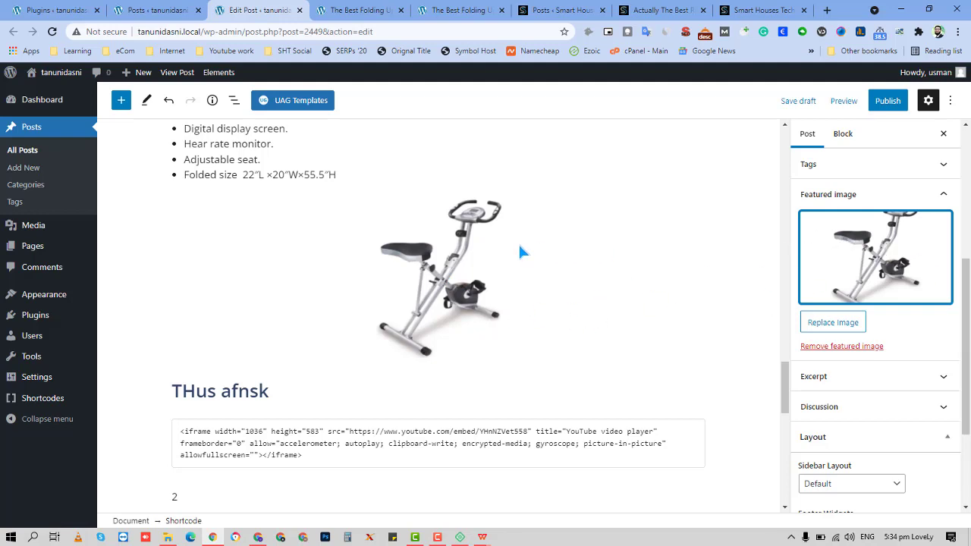
{"action": "left_click", "coordinate": [455, 255]}
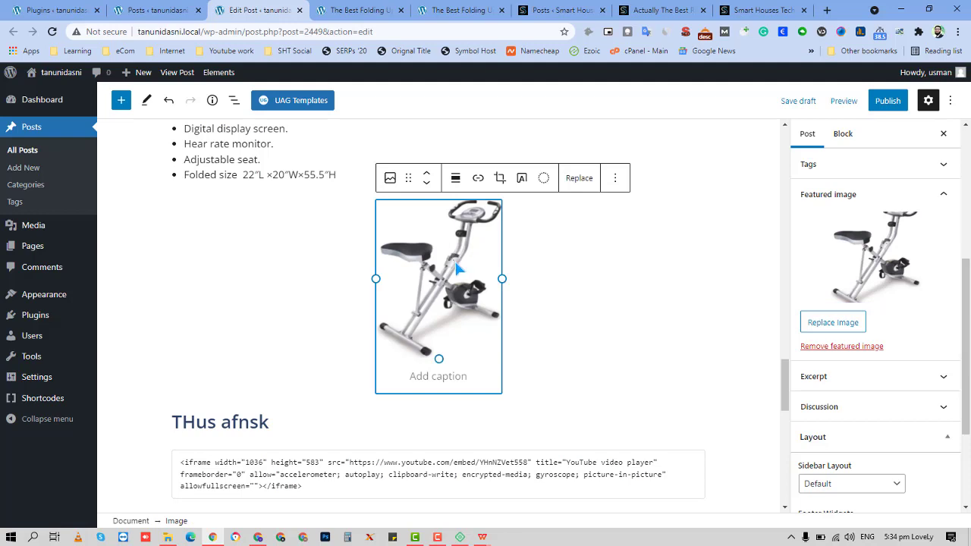
{"action": "key", "text": "Delete"}
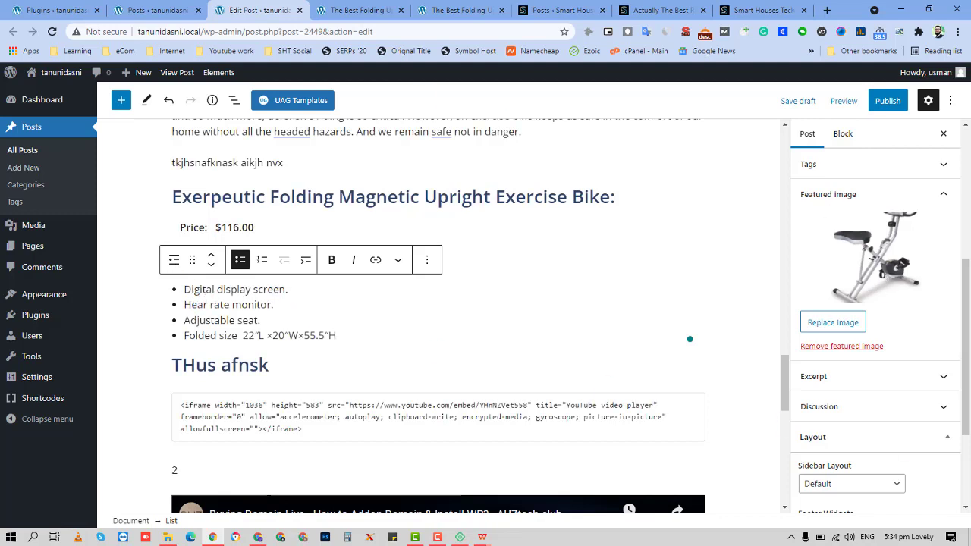
- Collapse the featured image settings and add the tag "home" to the post
{"action": "scroll", "coordinate": [932, 352], "scroll_direction": "up", "scroll_amount": 2}
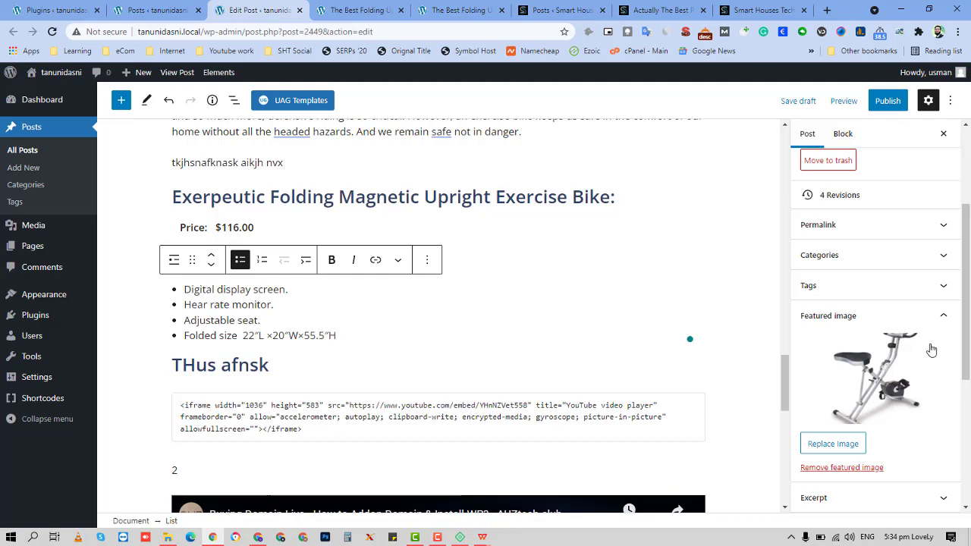
{"action": "left_click", "coordinate": [941, 326]}
{"action": "left_click", "coordinate": [940, 294]}
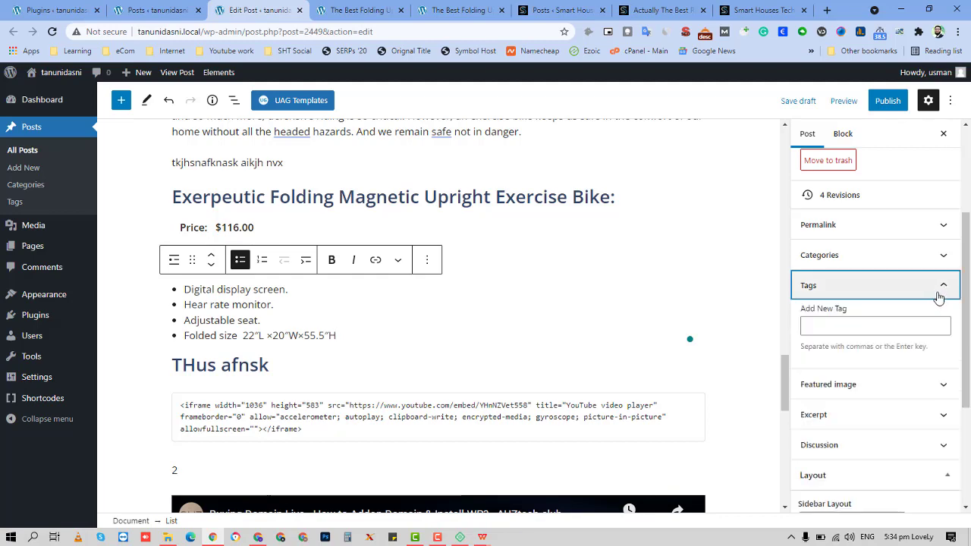
{"action": "left_click", "coordinate": [915, 331]}
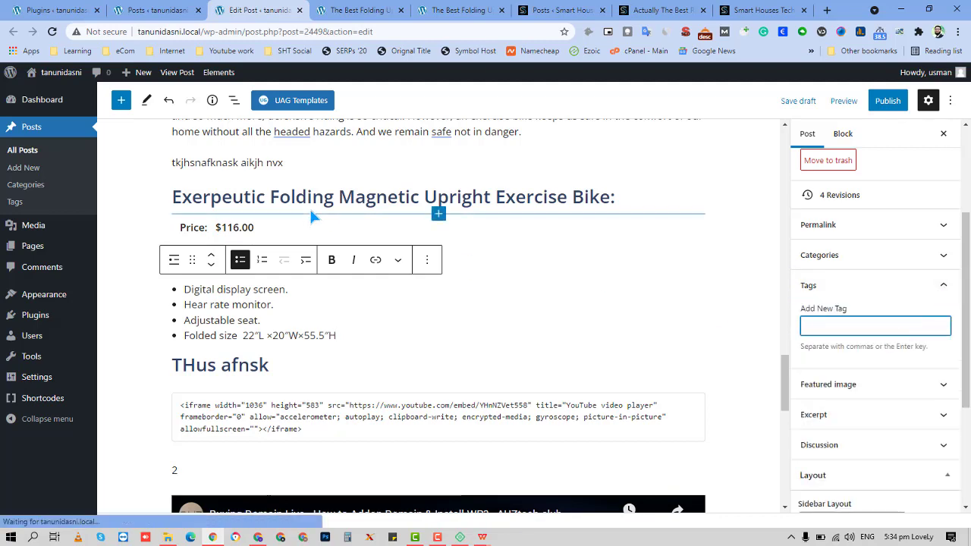
{"action": "scroll", "coordinate": [311, 212], "scroll_direction": "up", "scroll_amount": 15}
{"action": "scroll", "coordinate": [311, 216], "scroll_direction": "up", "scroll_amount": 4}
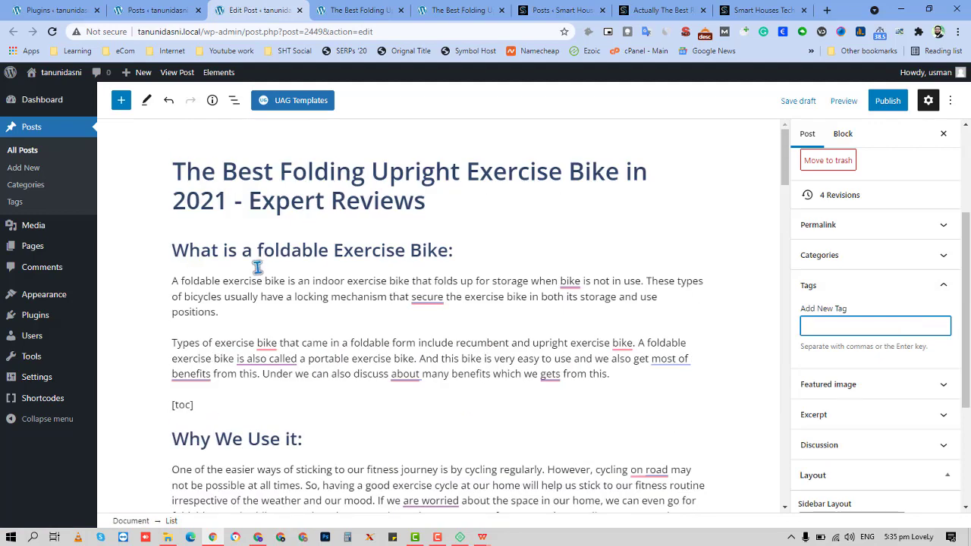
{"action": "type", "text": "home"}
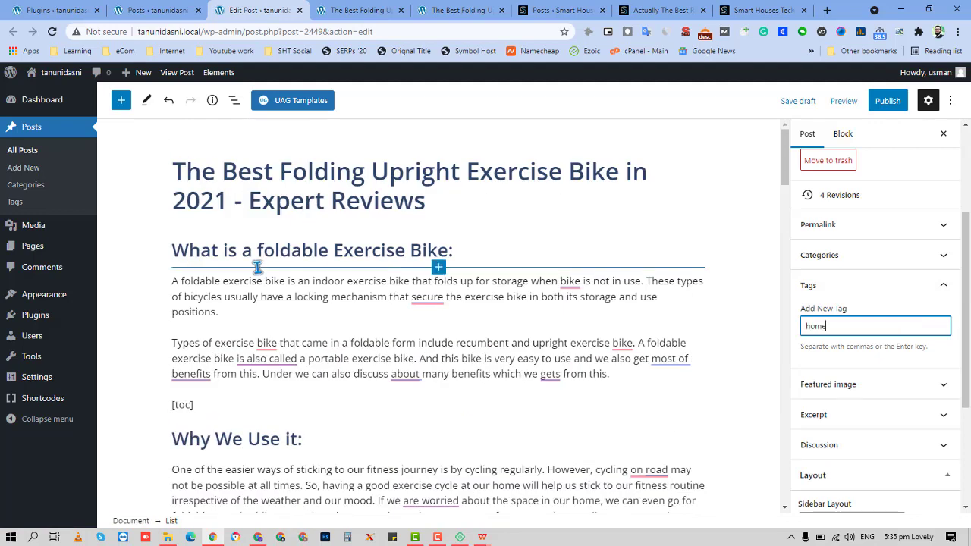
{"action": "key", "text": "Return"}
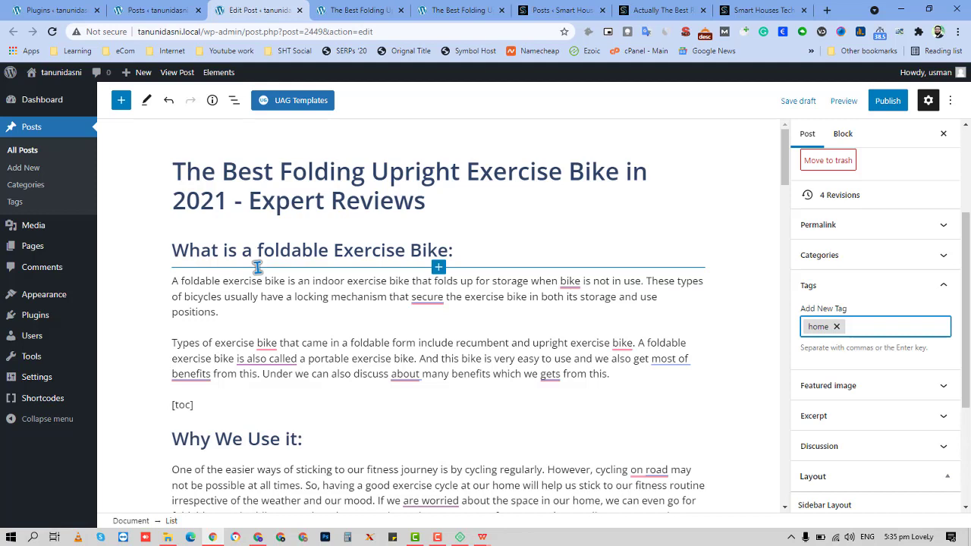
- Expand the post's category settings and compare them with the category list and add-category form on the Categories admin page
{"action": "left_click", "coordinate": [865, 251]}
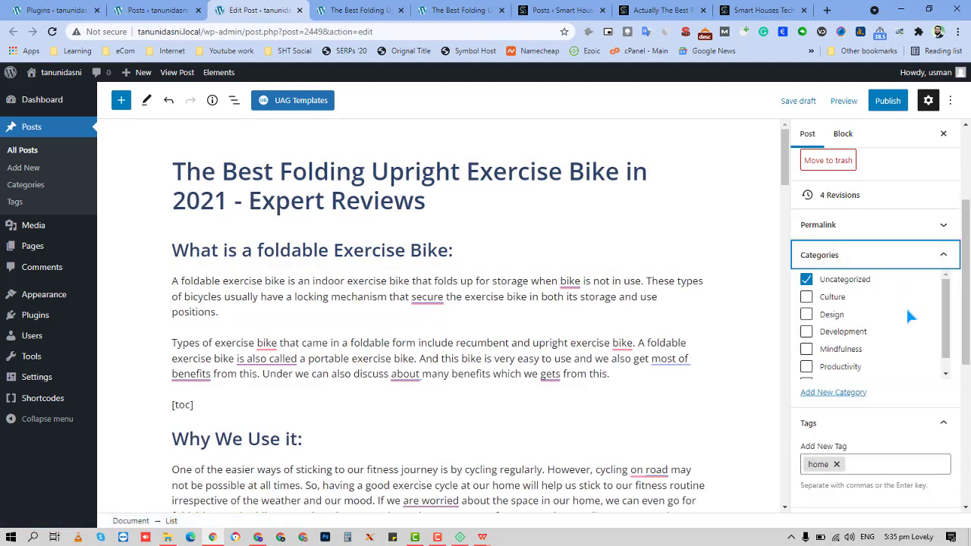
{"action": "scroll", "coordinate": [908, 307], "scroll_direction": "down", "scroll_amount": 1}
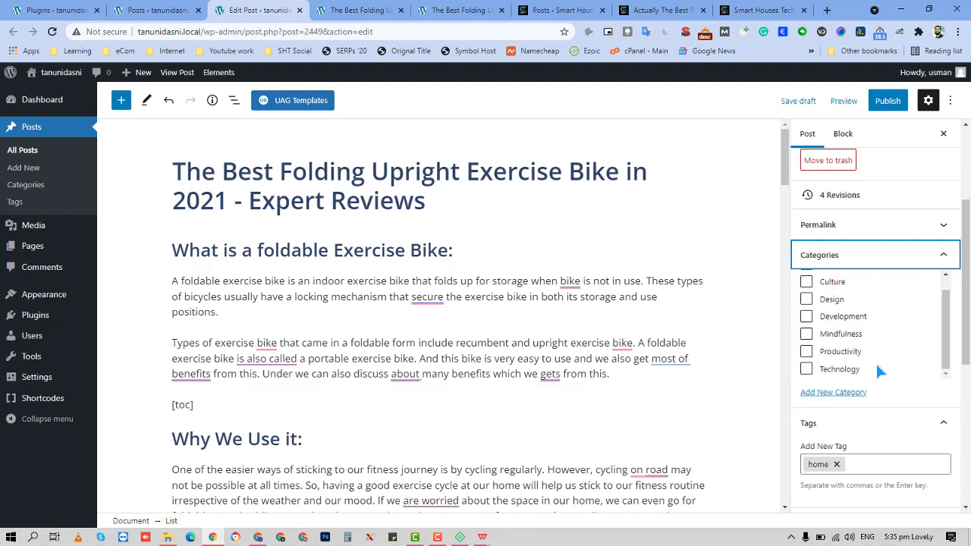
{"action": "scroll", "coordinate": [876, 363], "scroll_direction": "up", "scroll_amount": 1}
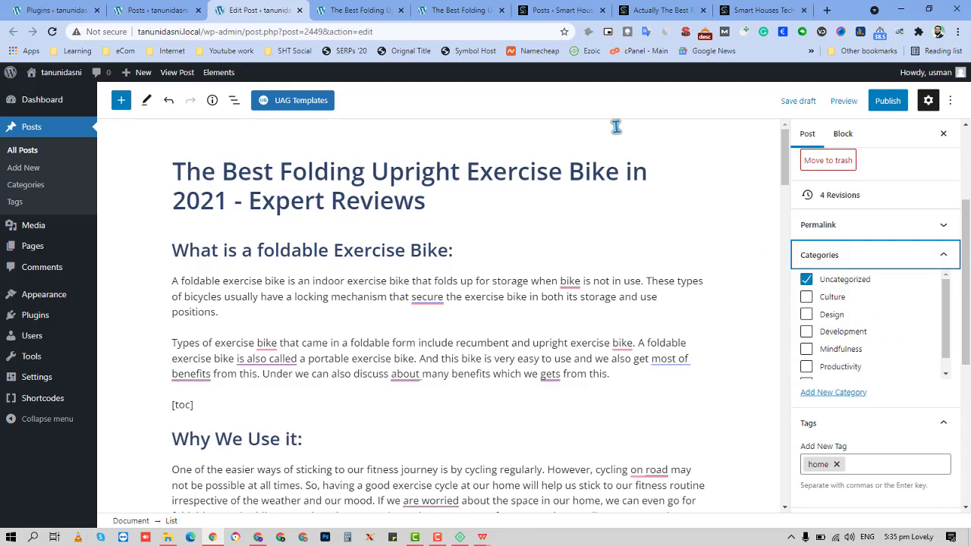
{"action": "left_click", "coordinate": [156, 10]}
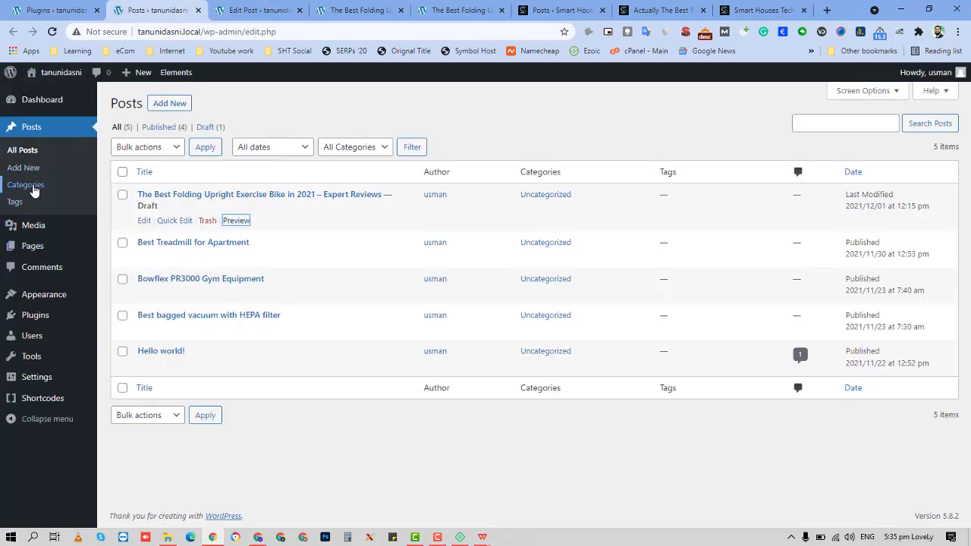
{"action": "left_click", "coordinate": [28, 186]}
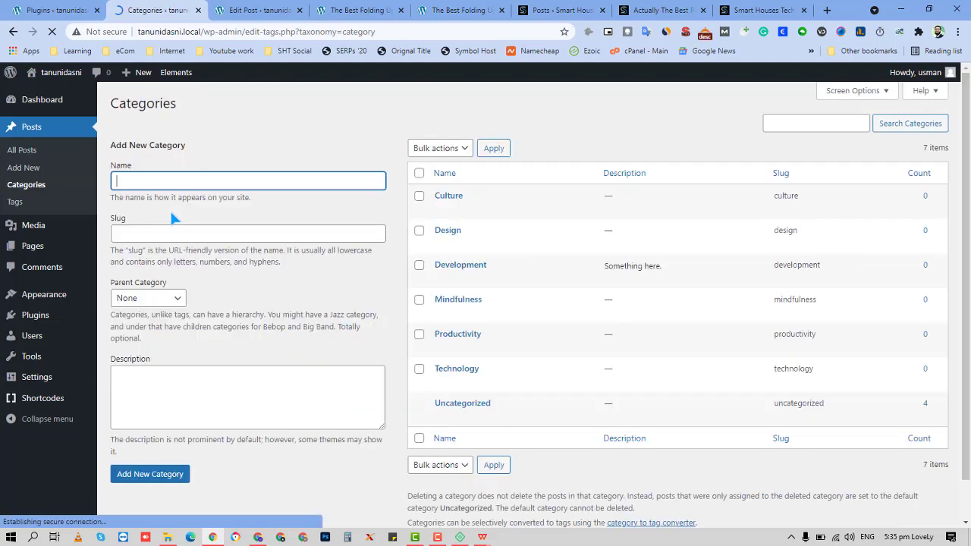
{"action": "left_click", "coordinate": [423, 375]}
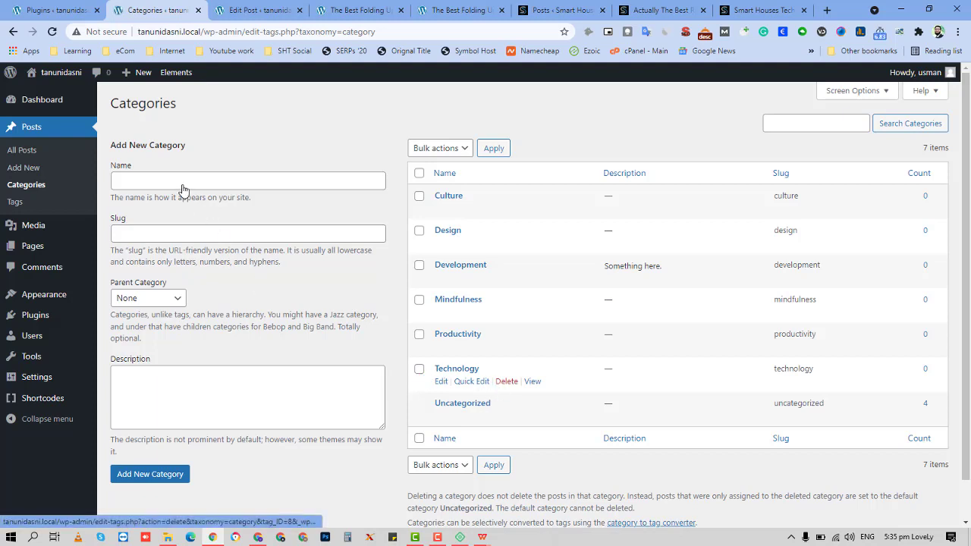
{"action": "left_click", "coordinate": [158, 478]}
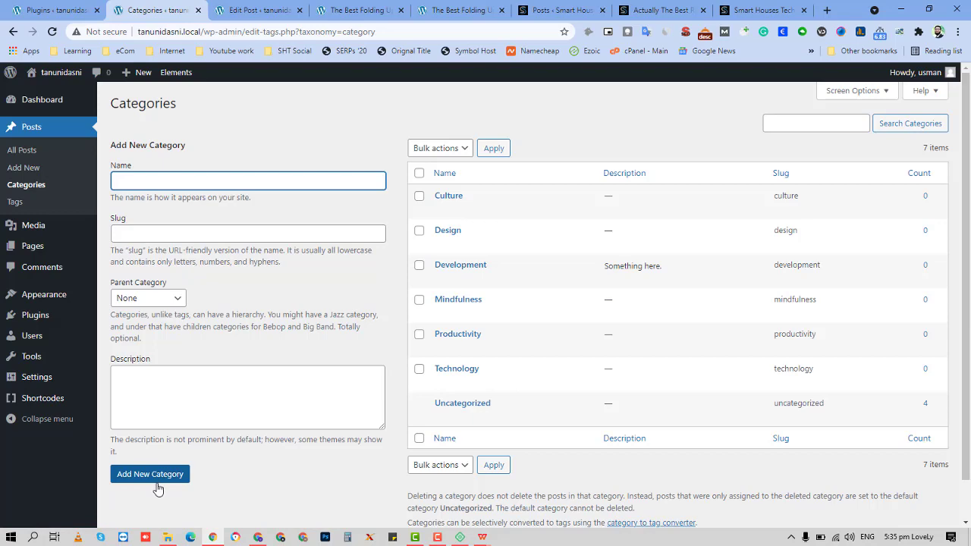
{"action": "left_click", "coordinate": [257, 12]}
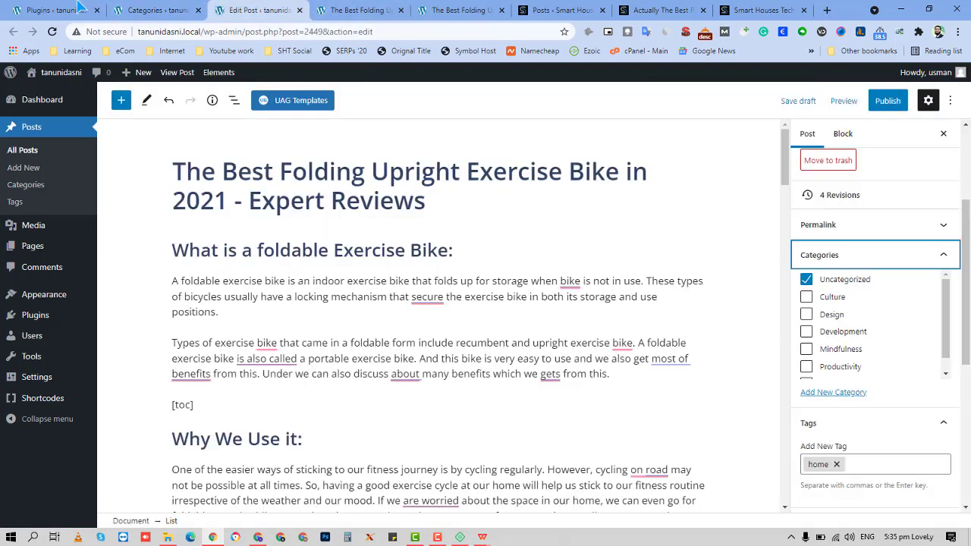
{"action": "left_click", "coordinate": [156, 10]}
{"action": "left_click", "coordinate": [257, 10]}
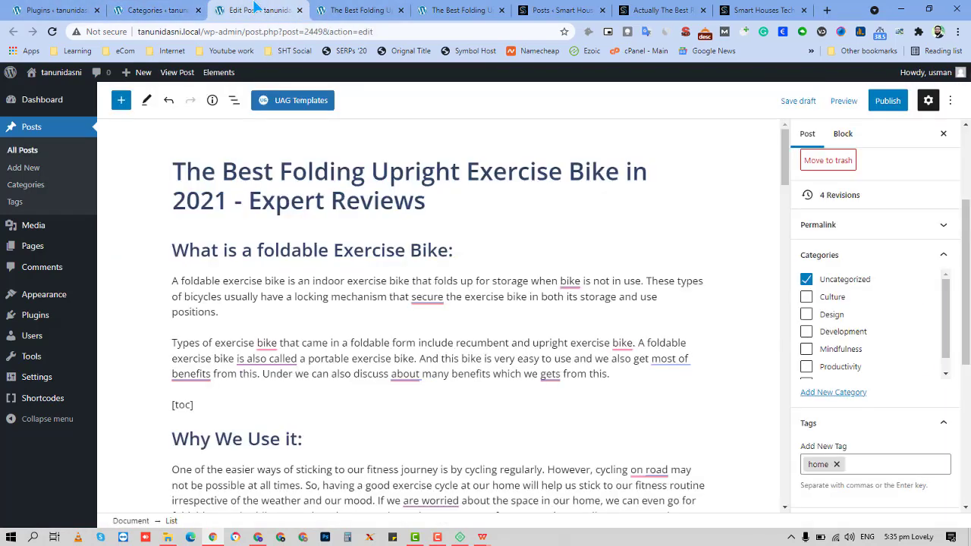
- Open the new category form in the post settings and enter the name "Sofa"
{"action": "left_click", "coordinate": [834, 393]}
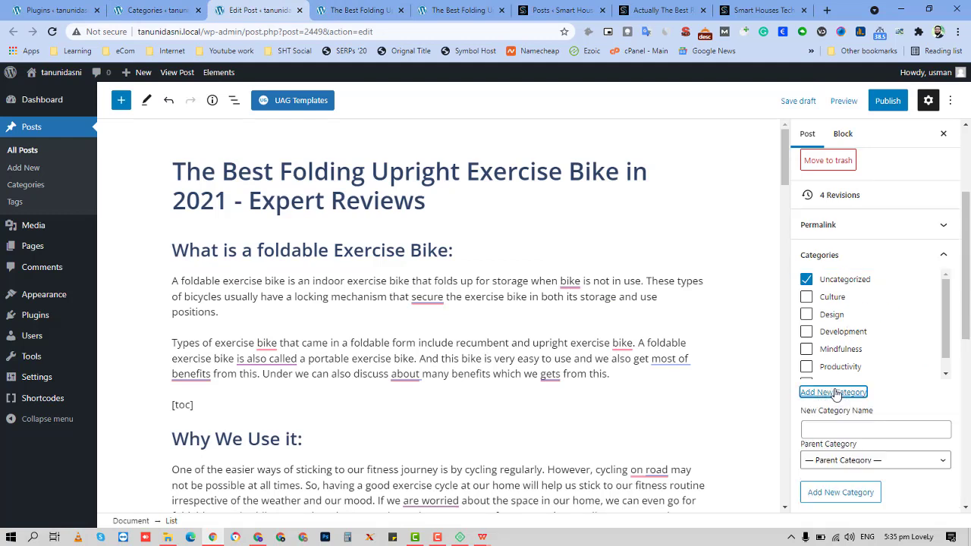
{"action": "left_click", "coordinate": [858, 427]}
{"action": "type", "text": "Sofa"}
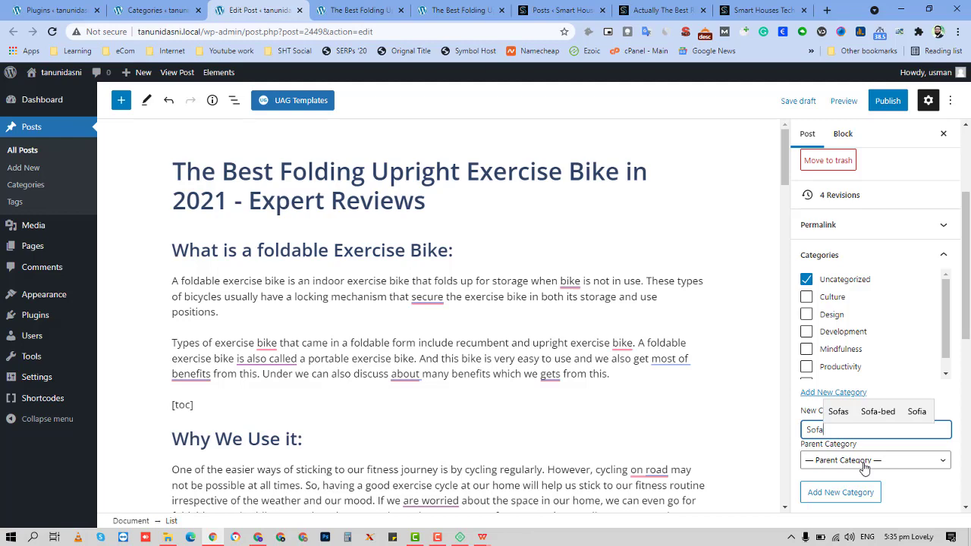
{"action": "left_click", "coordinate": [920, 490]}
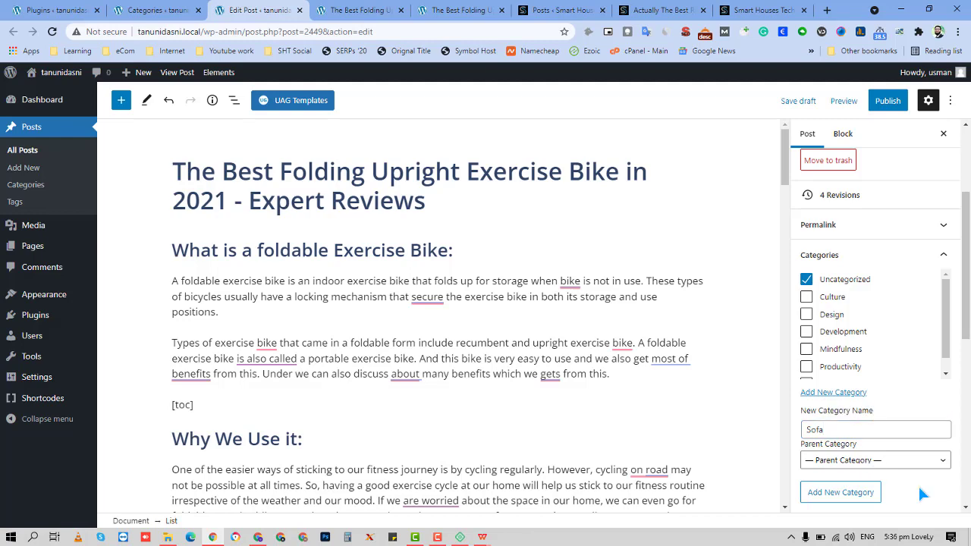
- Examine the Smart Hubs subcategories in the Smart Houses Tech site navigation as an example of parent categories
{"action": "left_click", "coordinate": [759, 10]}
{"action": "mouse_move", "coordinate": [728, 110]}
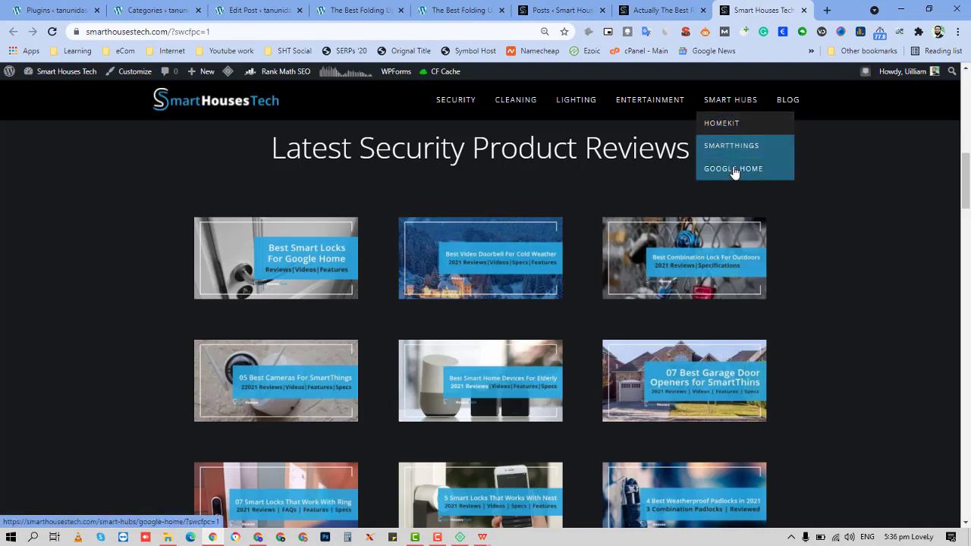
{"action": "mouse_move", "coordinate": [782, 106]}
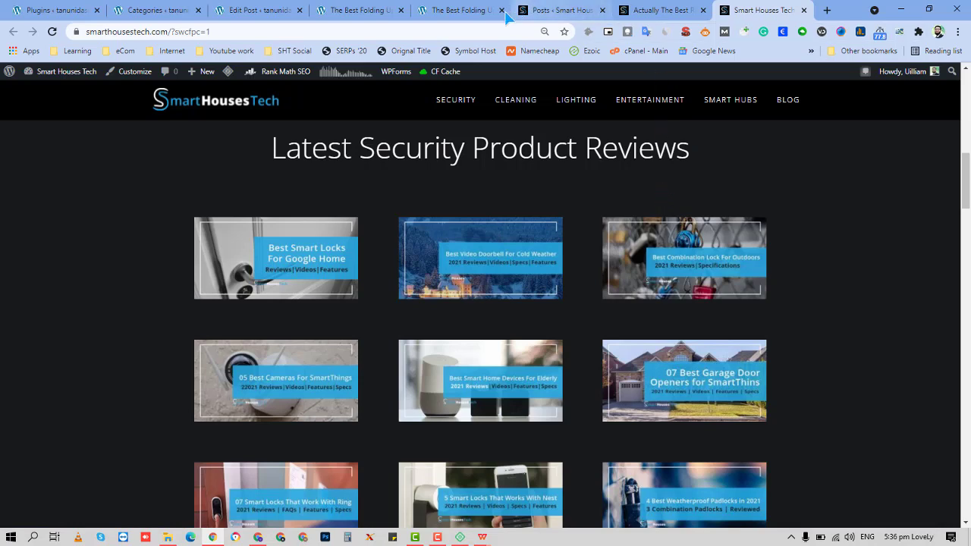
- Return to the exercise bike post and submit the new Sofa category without a parent category
{"action": "left_click", "coordinate": [353, 10]}
{"action": "left_click", "coordinate": [255, 10]}
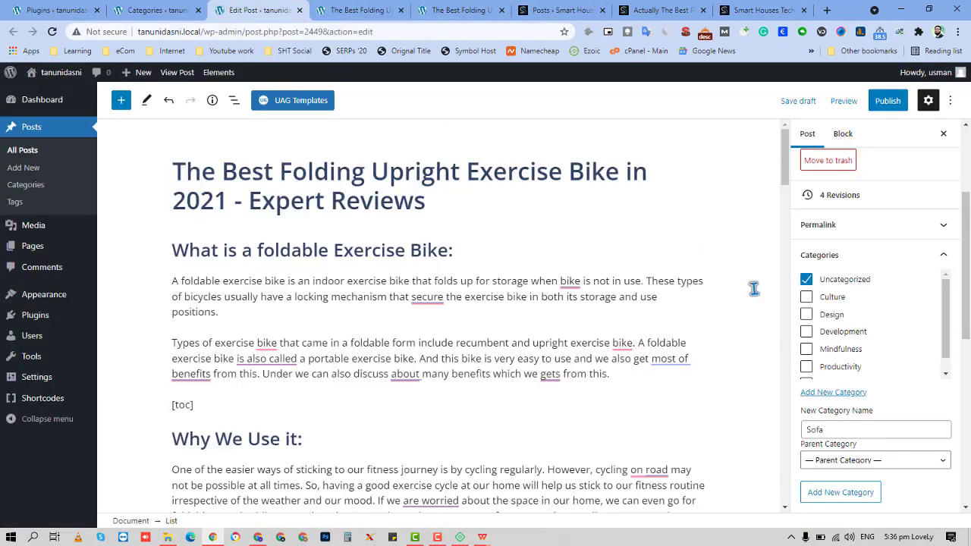
{"action": "left_click", "coordinate": [838, 493]}
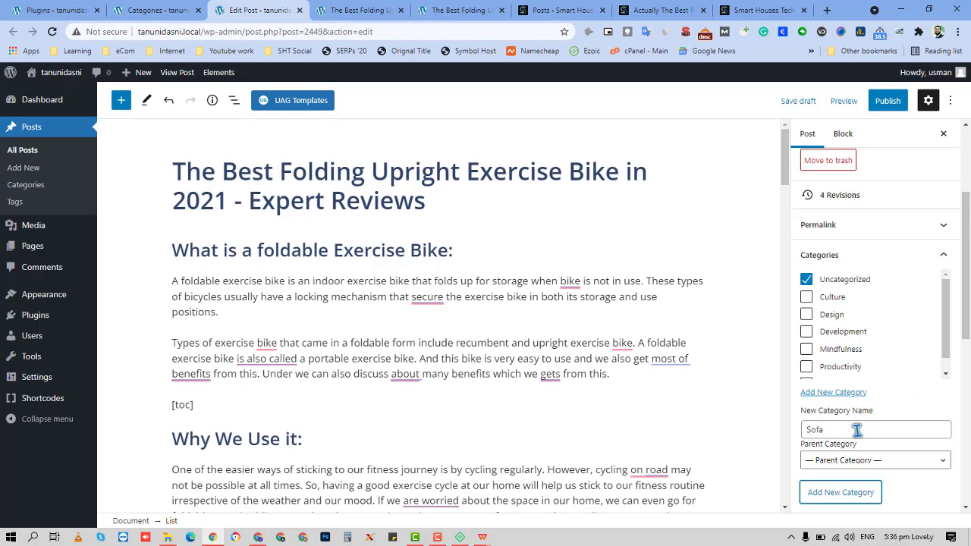
- Enter "Sleeper Sofa" as the name of another new category in the post's category settings
{"action": "left_click", "coordinate": [862, 461]}
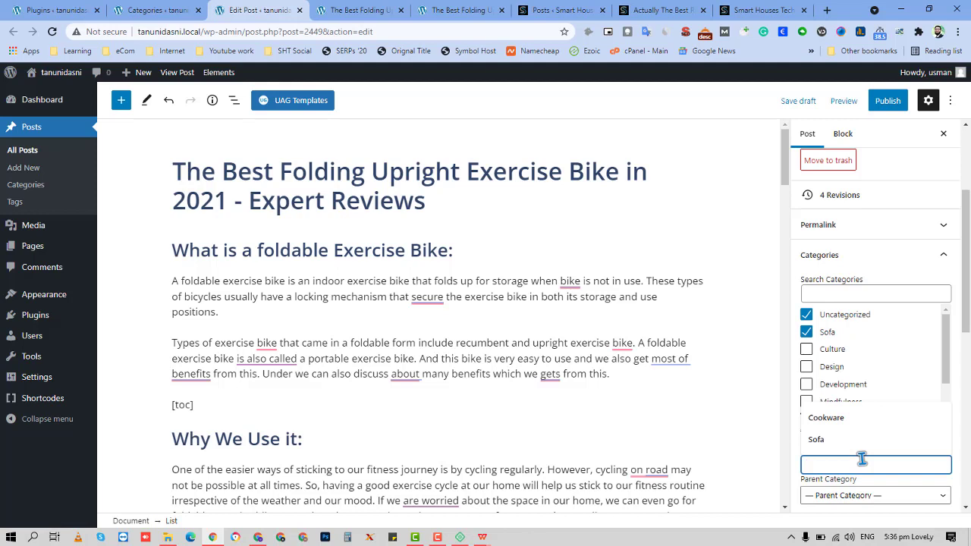
{"action": "type", "text": "achay"}
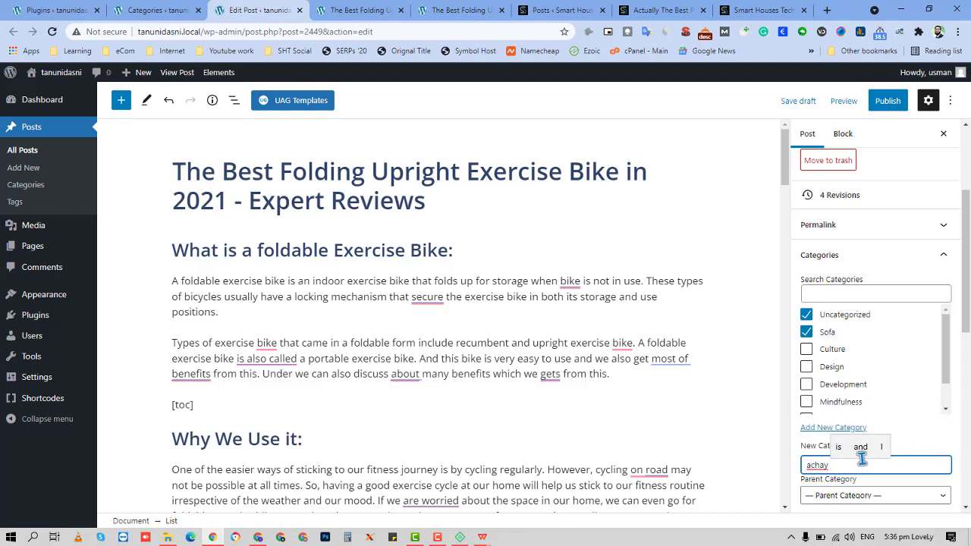
{"action": "key", "text": "BackSpace"}
{"action": "type", "text": "s;"}
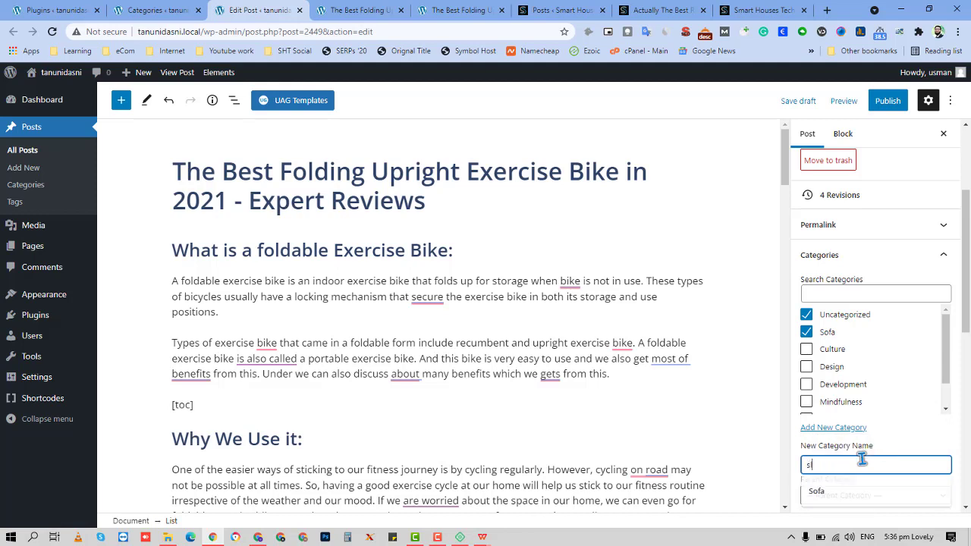
{"action": "key", "text": "BackSpace"}
{"action": "type", "text": "leeper "}
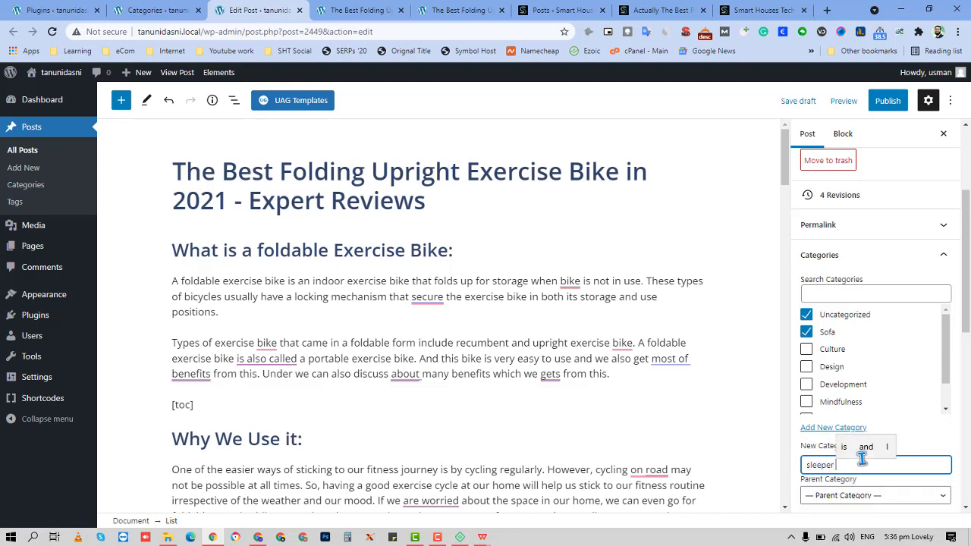
{"action": "type", "text": "sofa"}
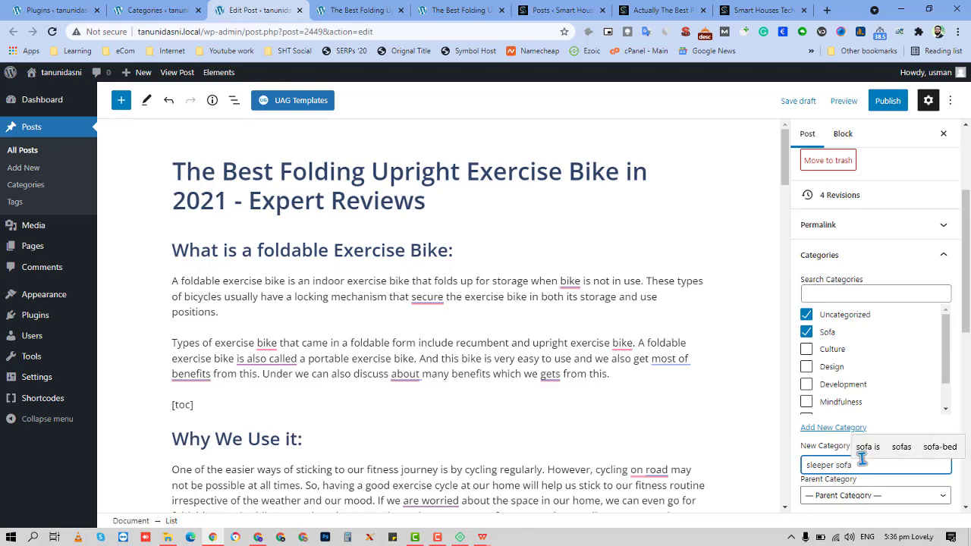
{"action": "type", "text": "S"}
{"action": "key", "text": "Delete"}
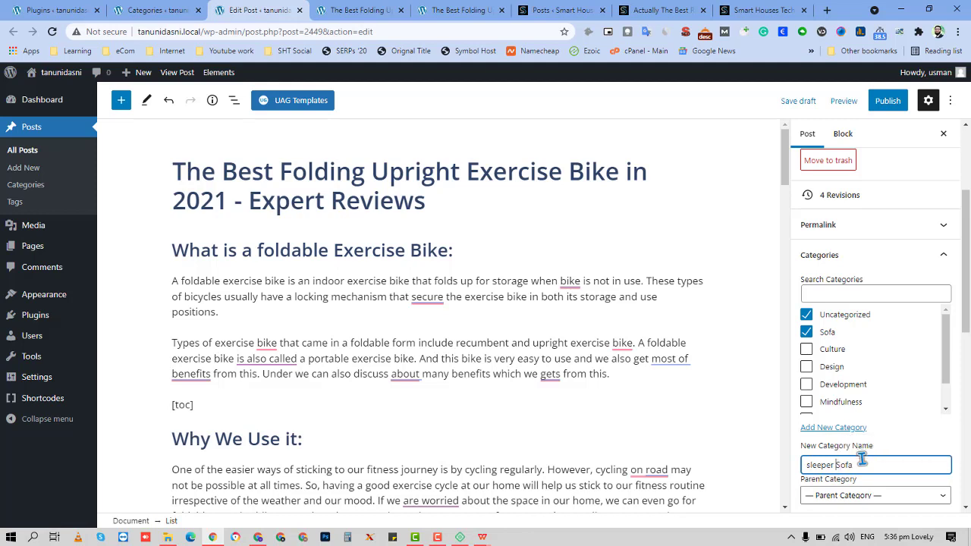
{"action": "type", "text": "S"}
{"action": "key", "text": "Delete"}
- Choose Sofa as the parent category and add the new subcategory to the post
{"action": "left_click", "coordinate": [884, 495]}
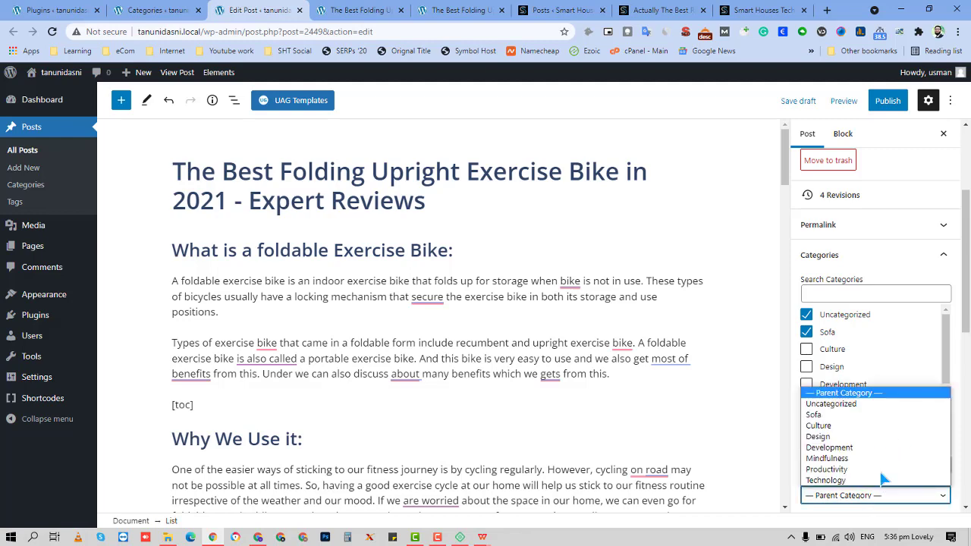
{"action": "left_click", "coordinate": [880, 415]}
{"action": "scroll", "coordinate": [892, 455], "scroll_direction": "down", "scroll_amount": 3}
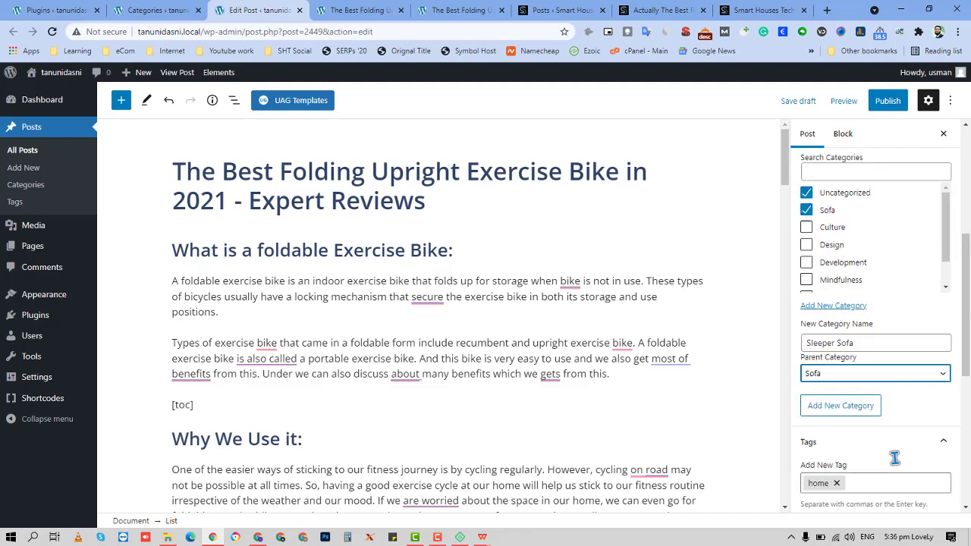
{"action": "left_click", "coordinate": [824, 350]}
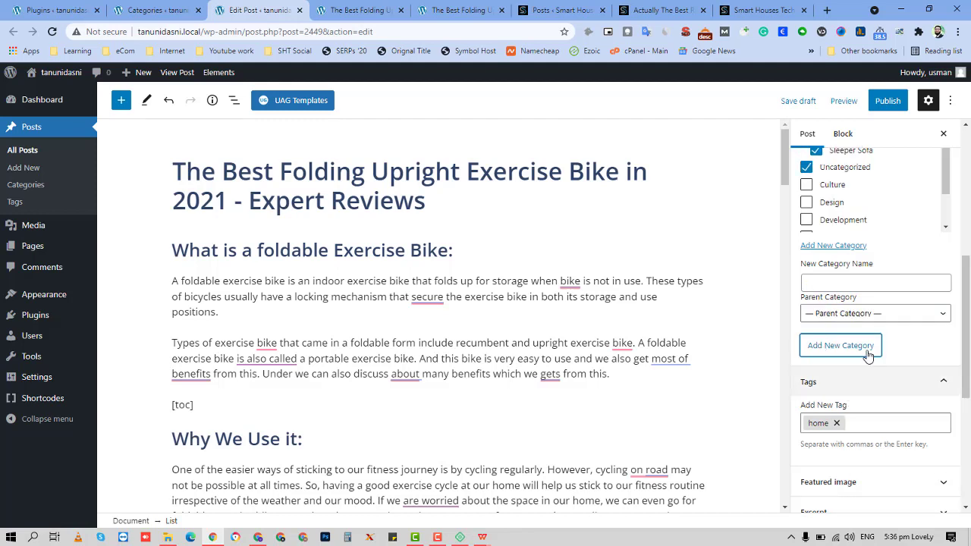
{"action": "scroll", "coordinate": [891, 324], "scroll_direction": "up", "scroll_amount": 2}
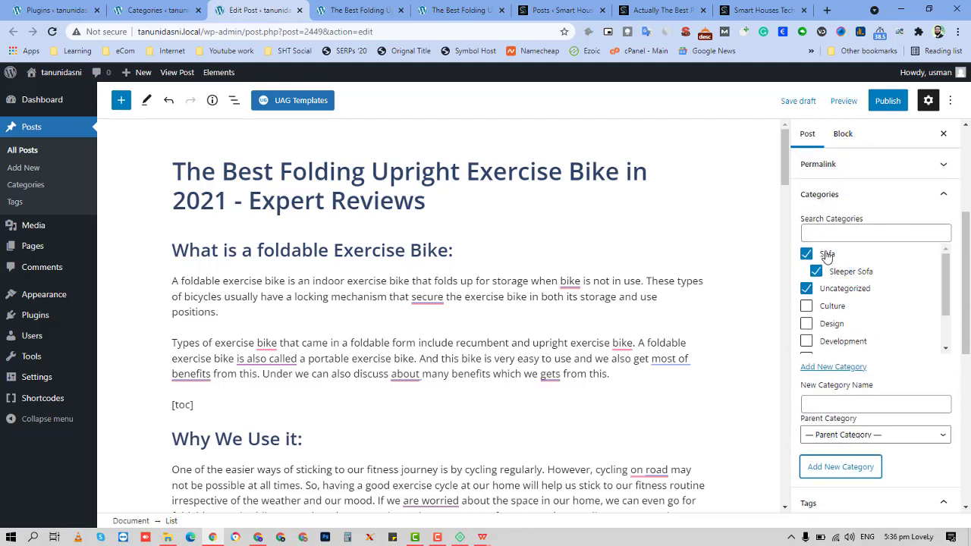
- Unassign the Uncategorized category from the post and collapse the category settings
{"action": "left_click", "coordinate": [806, 289]}
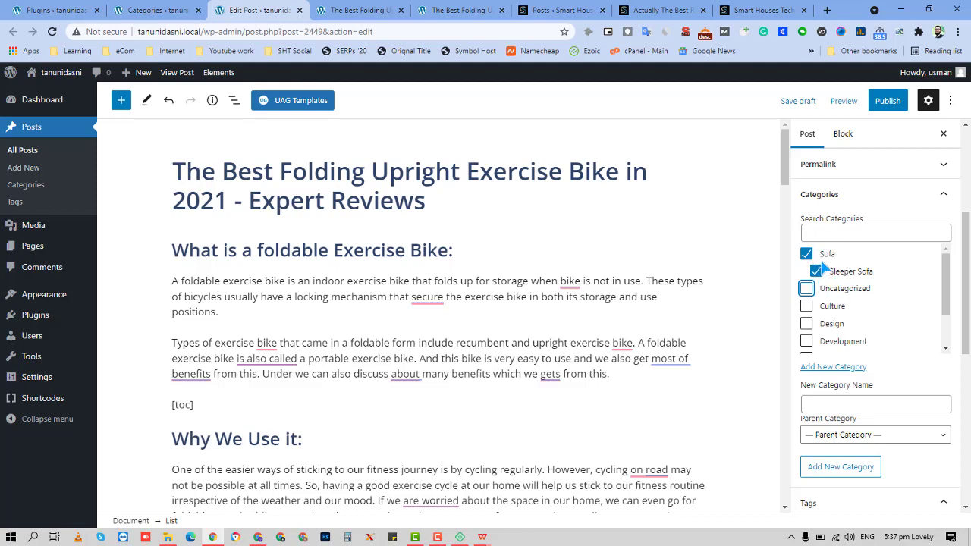
{"action": "scroll", "coordinate": [841, 323], "scroll_direction": "down", "scroll_amount": 2}
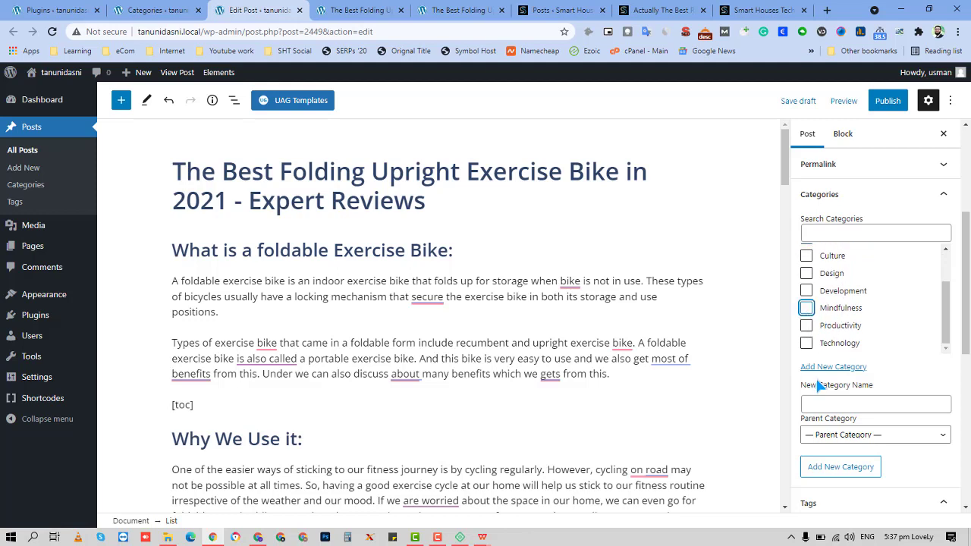
{"action": "scroll", "coordinate": [857, 311], "scroll_direction": "up", "scroll_amount": 3}
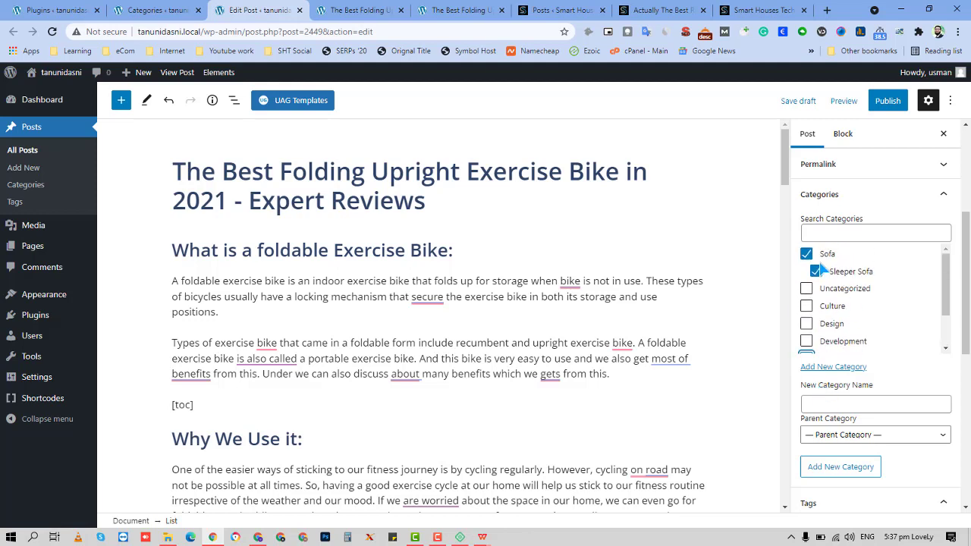
{"action": "scroll", "coordinate": [865, 285], "scroll_direction": "up", "scroll_amount": 1}
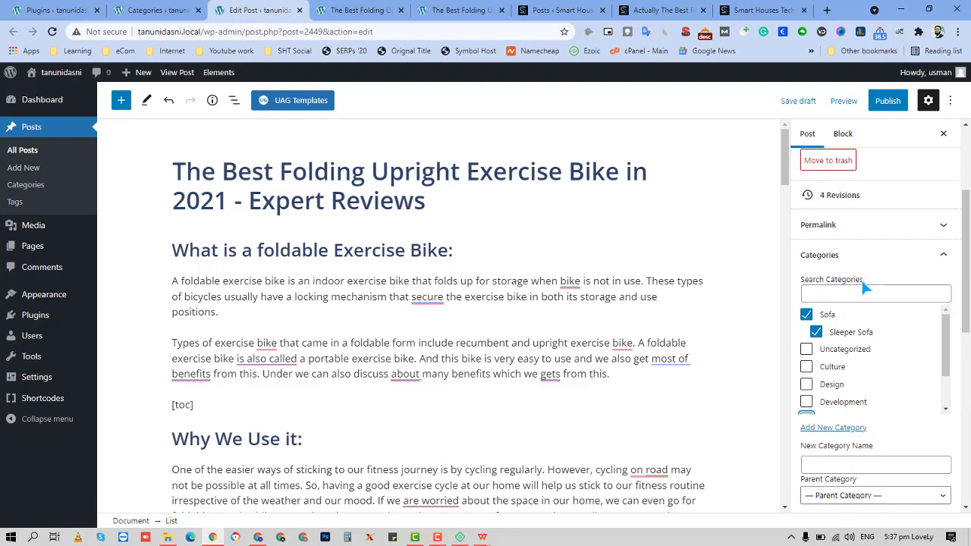
{"action": "left_click", "coordinate": [896, 257]}
- Expand the permalink settings and shorten the post's URL slug to "best-folding-upright-exercise-bike"
{"action": "left_click", "coordinate": [913, 228]}
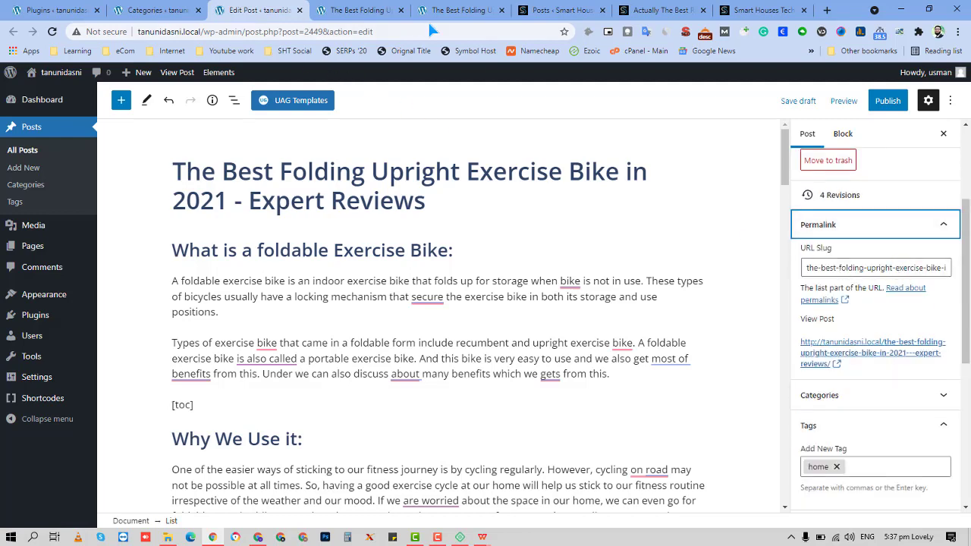
{"action": "left_click_drag", "start_coordinate": [873, 268], "coordinate": [920, 271]}
{"action": "left_click", "coordinate": [903, 271]}
{"action": "left_click_drag", "start_coordinate": [857, 270], "coordinate": [953, 269]}
{"action": "key", "text": "BackSpace"}
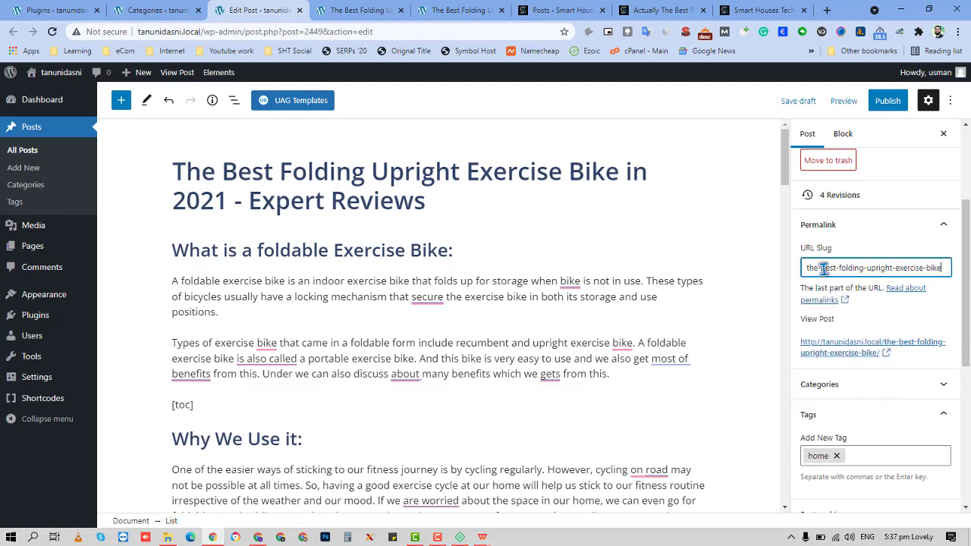
{"action": "left_click_drag", "start_coordinate": [821, 269], "coordinate": [796, 273]}
{"action": "key", "text": "BackSpace"}
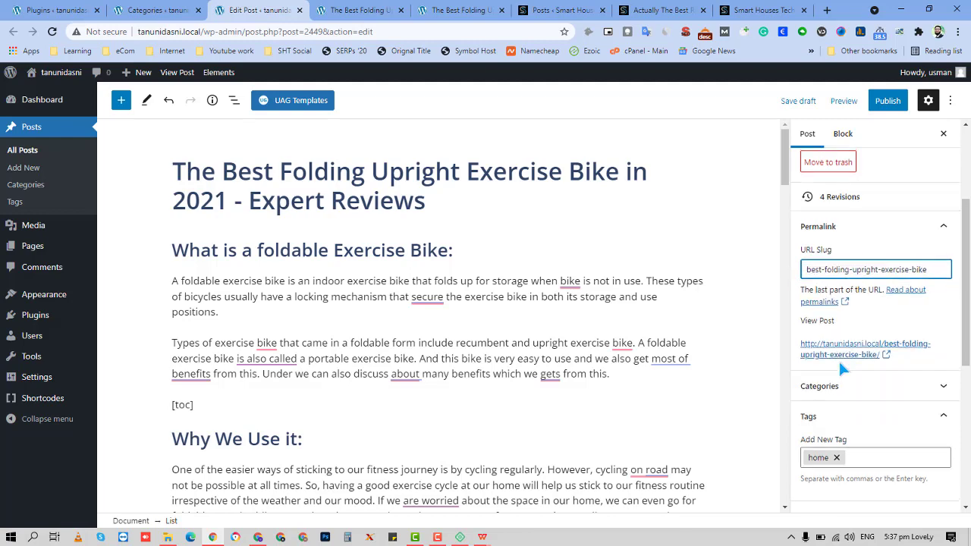
{"action": "scroll", "coordinate": [839, 360], "scroll_direction": "up", "scroll_amount": 2}
{"action": "scroll", "coordinate": [842, 368], "scroll_direction": "up", "scroll_amount": 1}
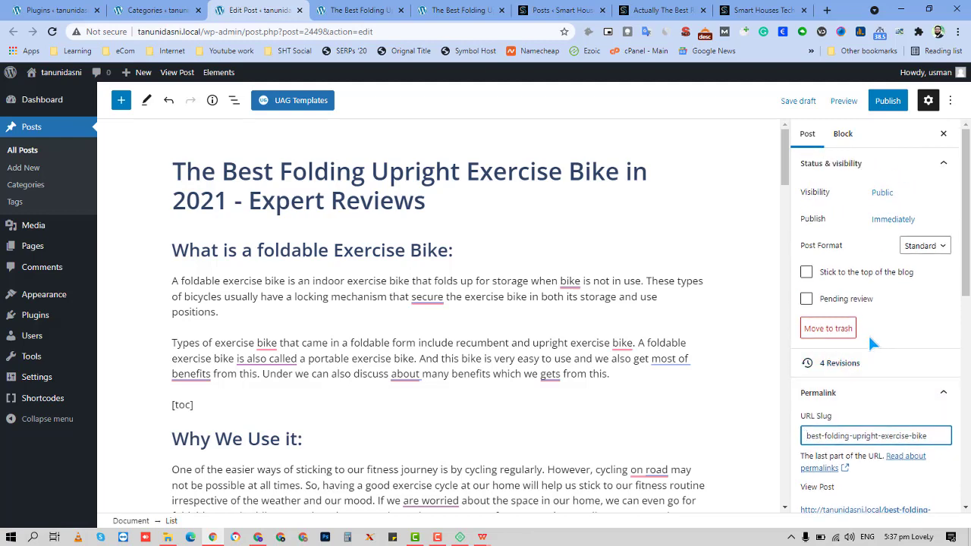
{"action": "key", "text": "ctrl+s"}
{"action": "scroll", "coordinate": [842, 364], "scroll_direction": "down", "scroll_amount": 5}
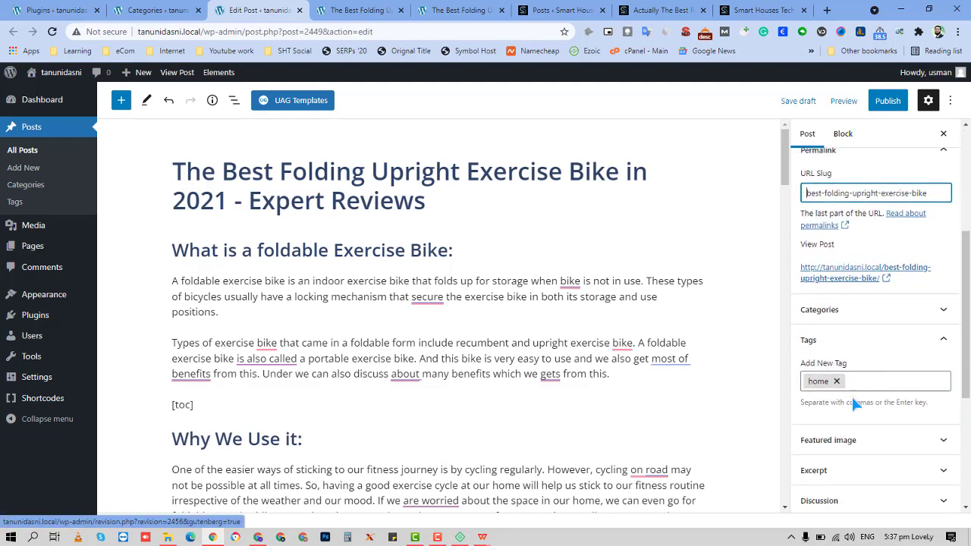
{"action": "scroll", "coordinate": [856, 395], "scroll_direction": "up", "scroll_amount": 5}
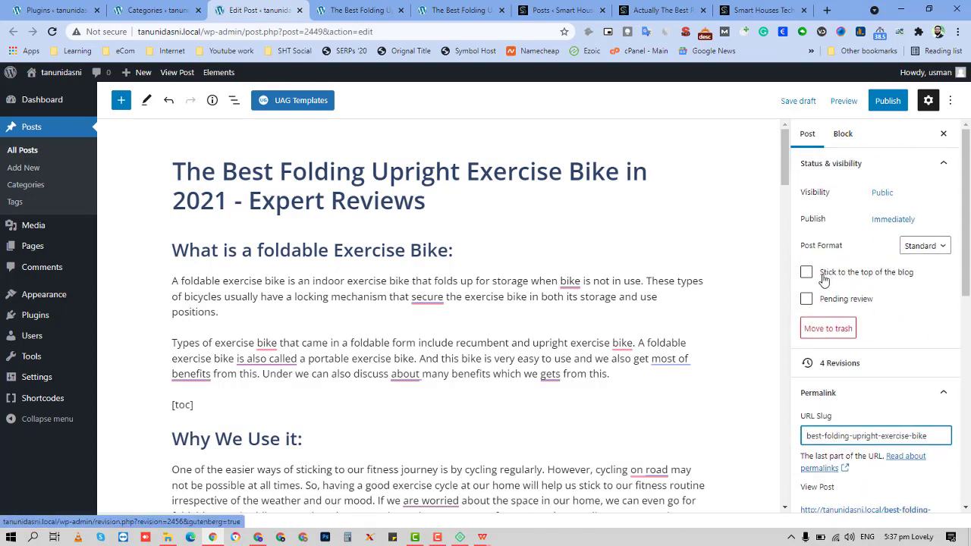
- Review the post's visibility options and its publish date and time settings
{"action": "left_click", "coordinate": [884, 228]}
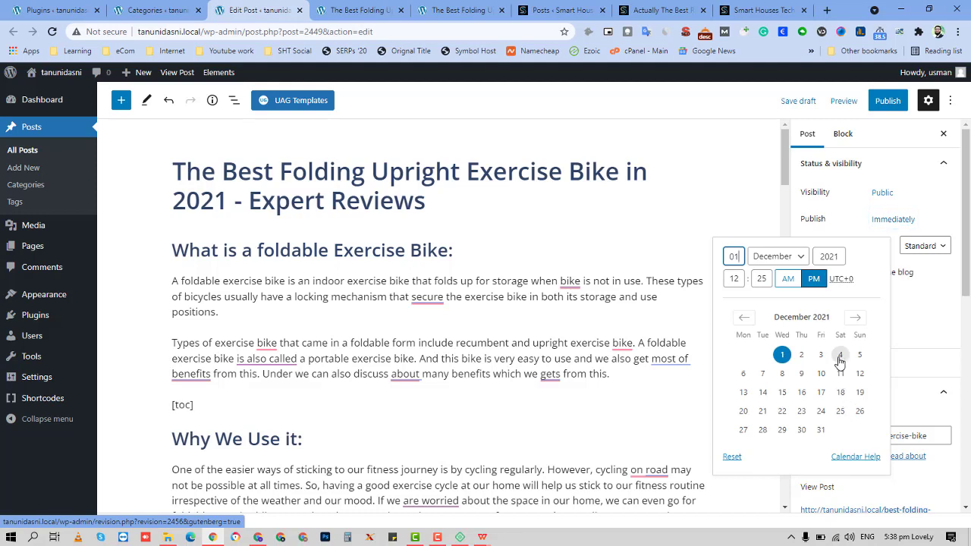
{"action": "left_click", "coordinate": [882, 192]}
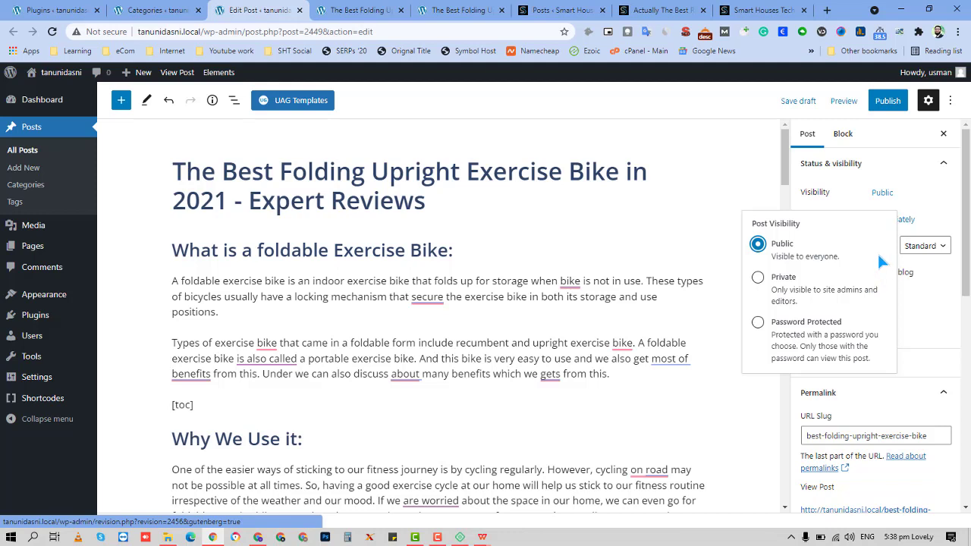
{"action": "left_click", "coordinate": [903, 194]}
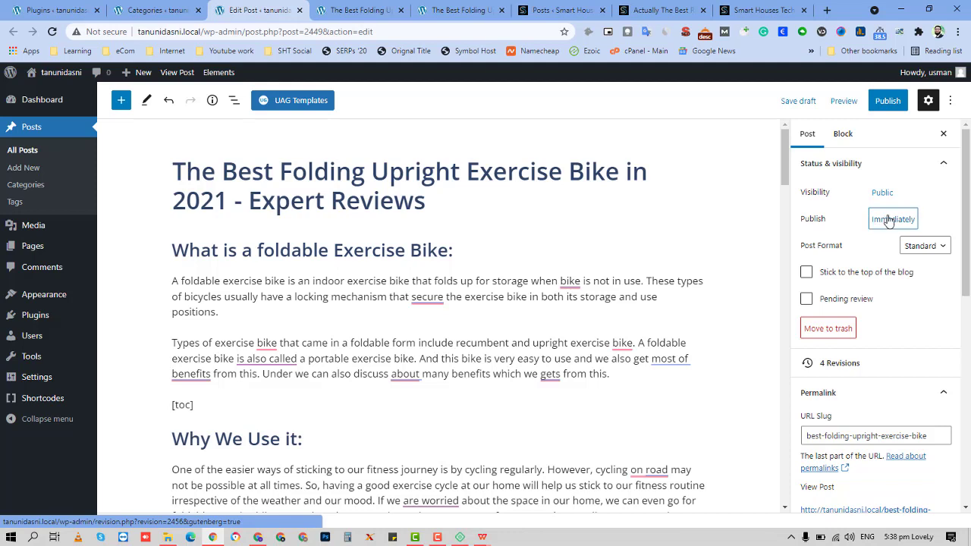
{"action": "left_click", "coordinate": [889, 220]}
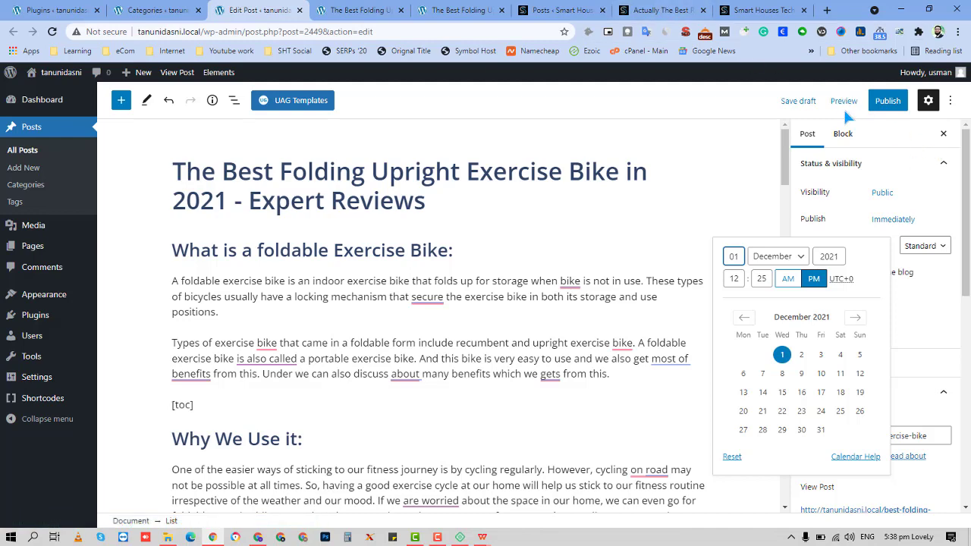
- Open the Best Router For Homekit post for editing in a new tab and return to the exercise bike post's editor
{"action": "left_click", "coordinate": [661, 9]}
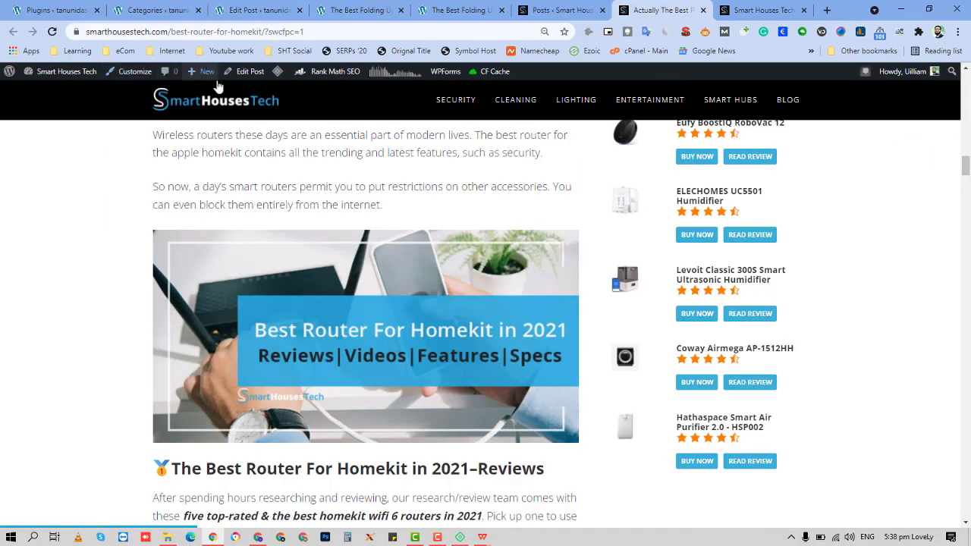
{"action": "right_click", "coordinate": [247, 72]}
{"action": "left_click", "coordinate": [266, 83]}
{"action": "left_click", "coordinate": [237, 10]}
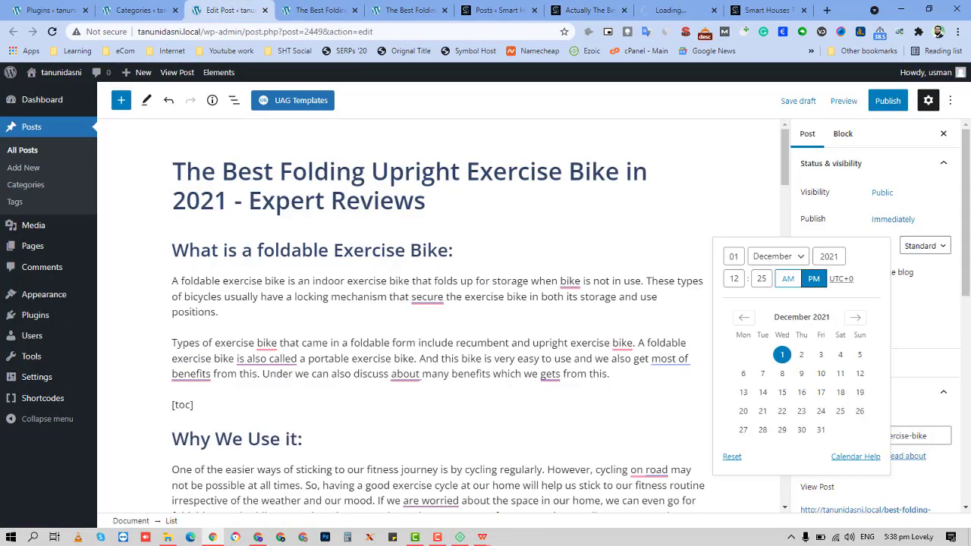
- Close the spare Smart Houses Tech tab and publish the folding upright exercise bike post
{"action": "left_click", "coordinate": [803, 10]}
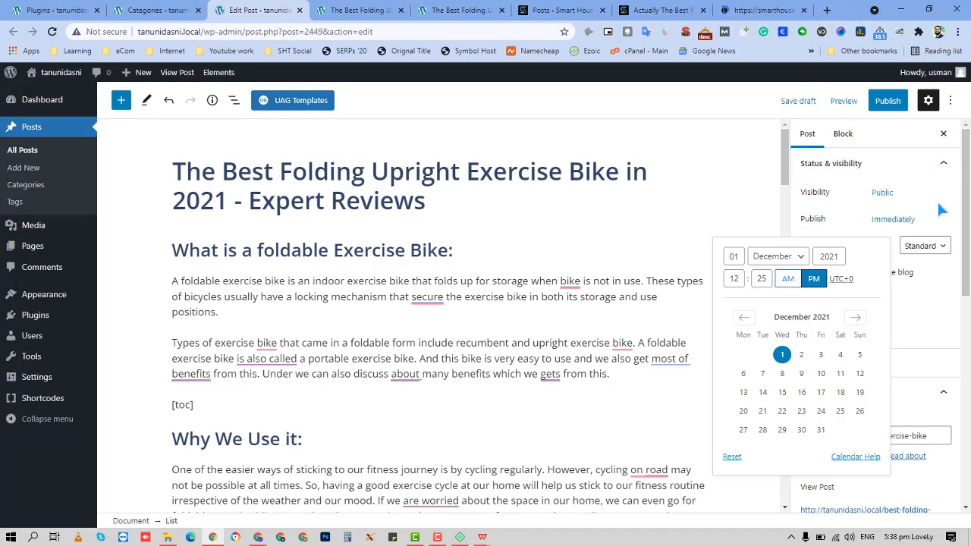
{"action": "left_click", "coordinate": [890, 106]}
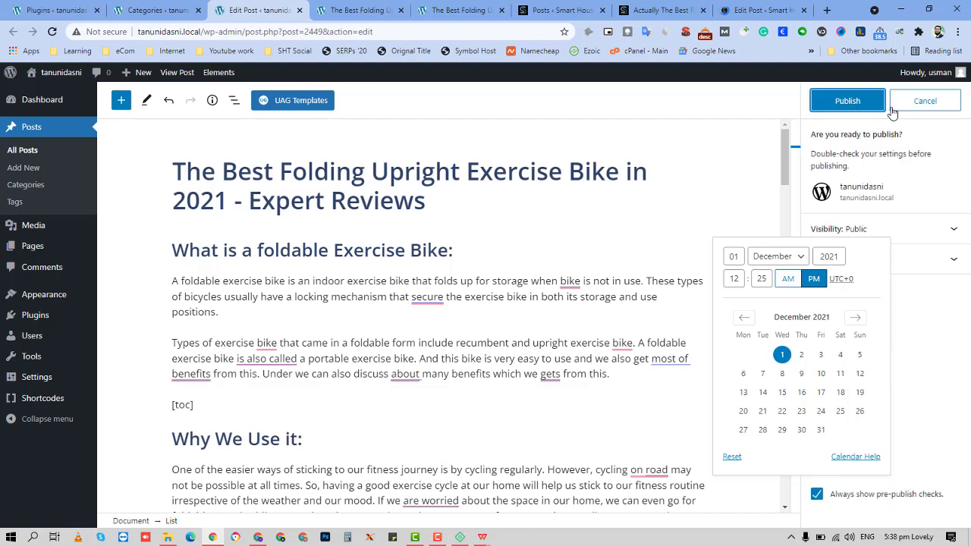
{"action": "left_click", "coordinate": [858, 104]}
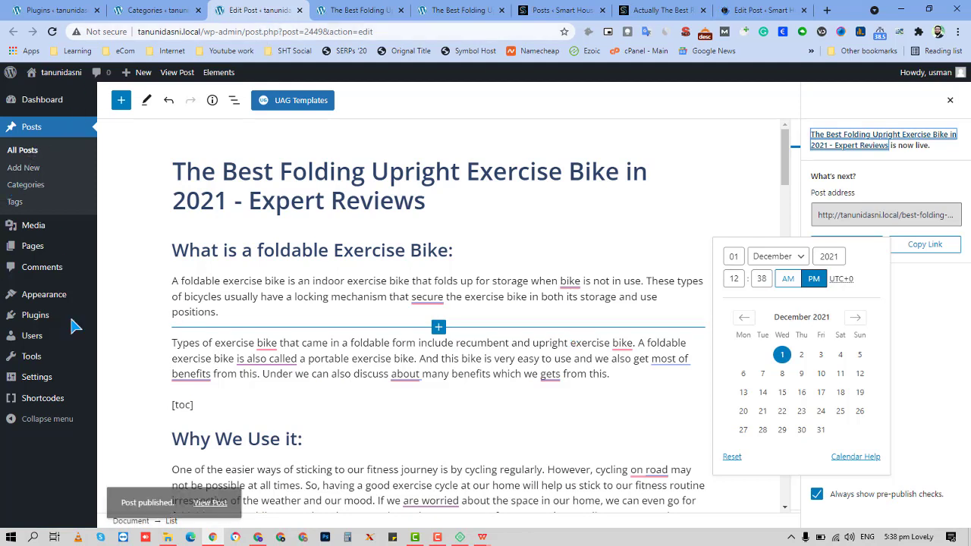
- Close the post editor and the duplicate preview, and load the SmartKitchens.Review home page from the remaining preview
{"action": "left_click", "coordinate": [300, 10]}
{"action": "scroll", "coordinate": [34, 352], "scroll_direction": "up", "scroll_amount": 15}
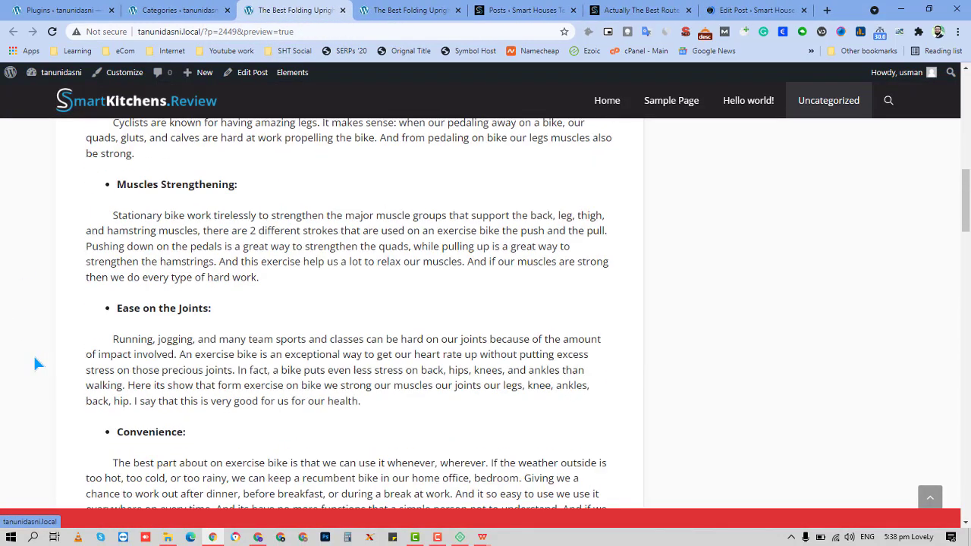
{"action": "left_click", "coordinate": [613, 114]}
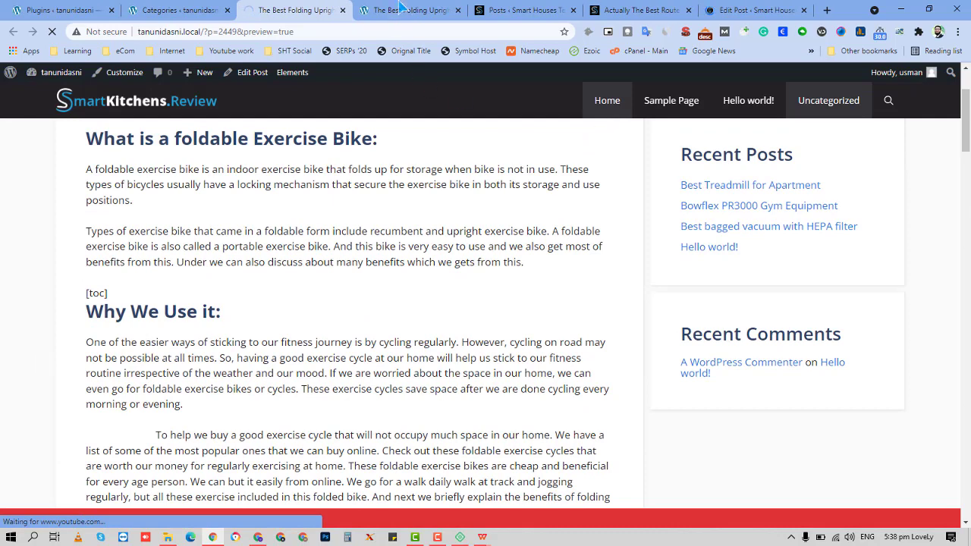
{"action": "left_click", "coordinate": [448, 11]}
{"action": "left_click", "coordinate": [457, 10]}
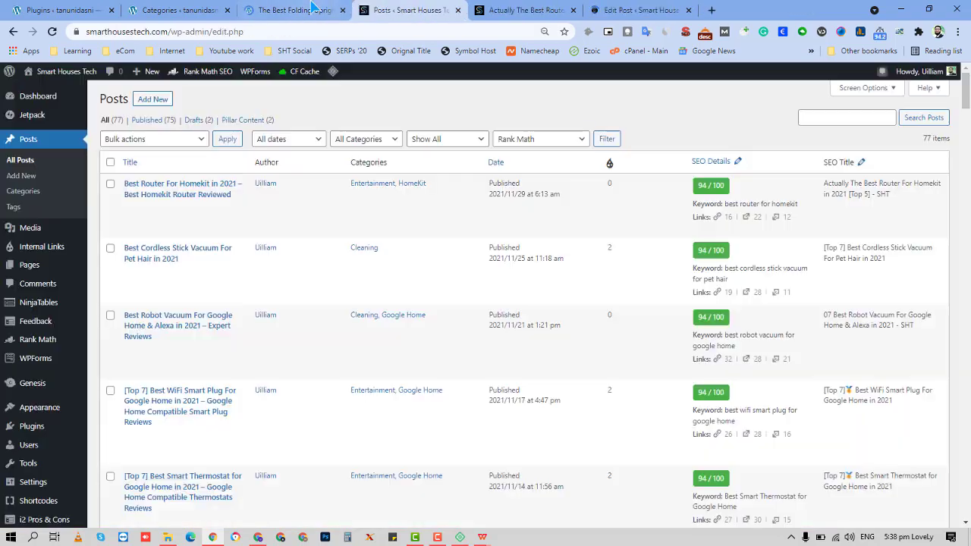
{"action": "left_click", "coordinate": [334, 10]}
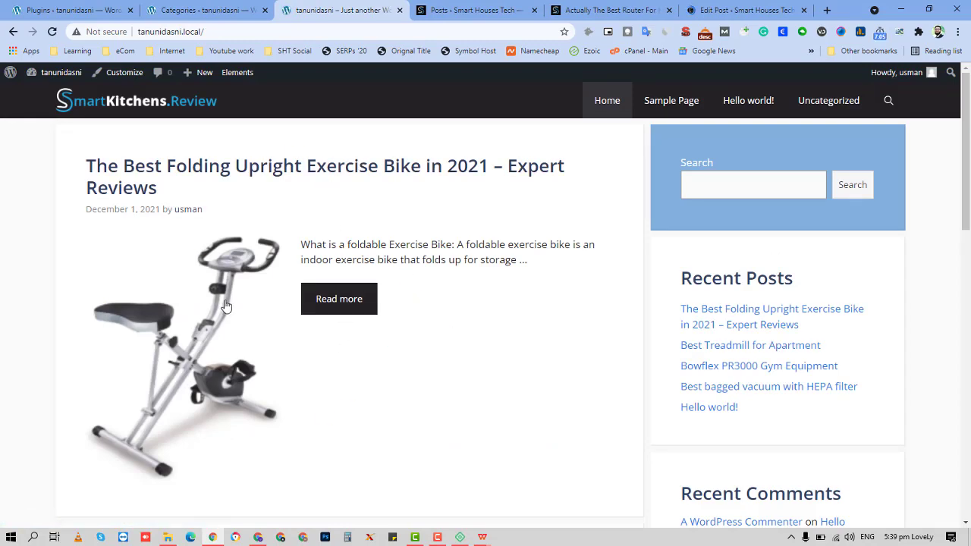
- Examine the list of posts shown on the home page, starting with the newly published exercise bike post
{"action": "scroll", "coordinate": [205, 348], "scroll_direction": "down", "scroll_amount": 1}
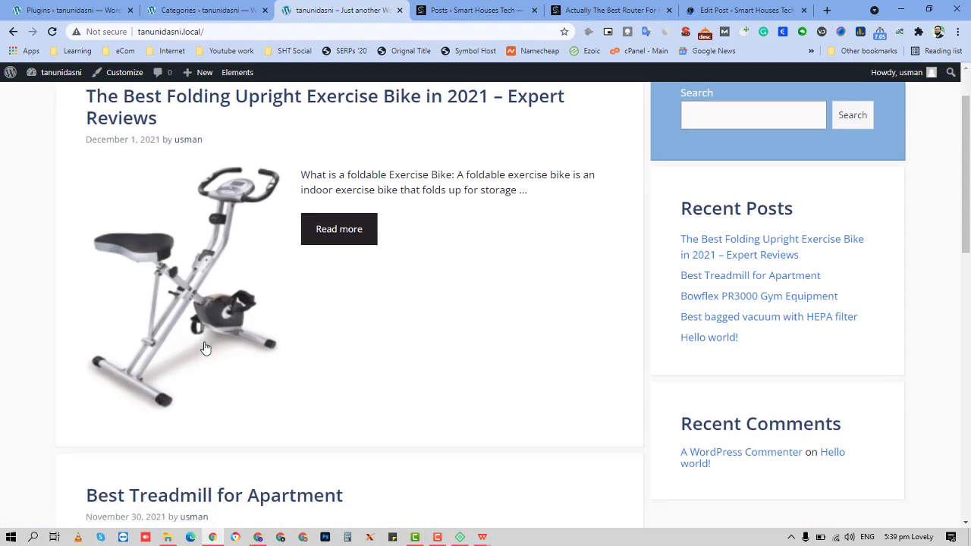
{"action": "scroll", "coordinate": [256, 330], "scroll_direction": "down", "scroll_amount": 5}
{"action": "scroll", "coordinate": [278, 284], "scroll_direction": "down", "scroll_amount": 2}
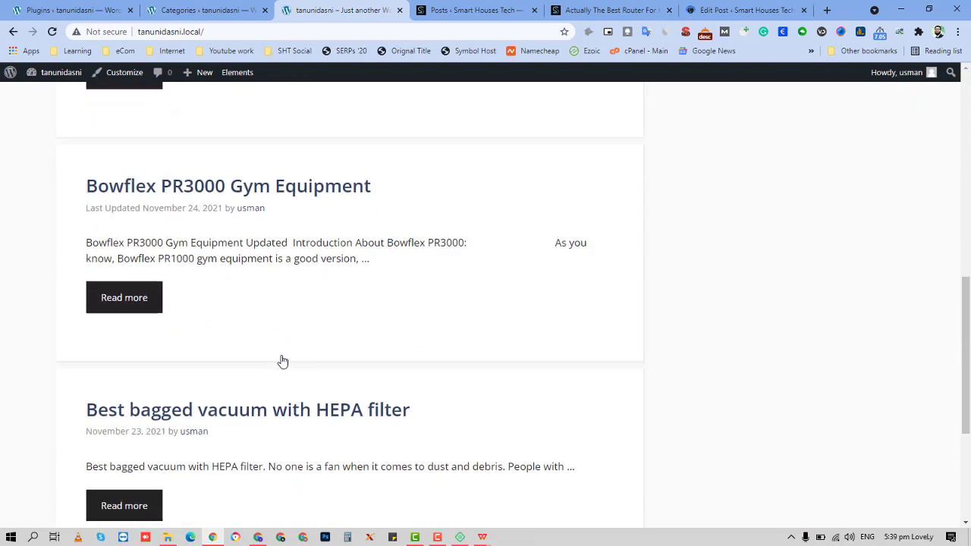
{"action": "scroll", "coordinate": [282, 361], "scroll_direction": "down", "scroll_amount": 4}
{"action": "scroll", "coordinate": [334, 360], "scroll_direction": "up", "scroll_amount": 12}
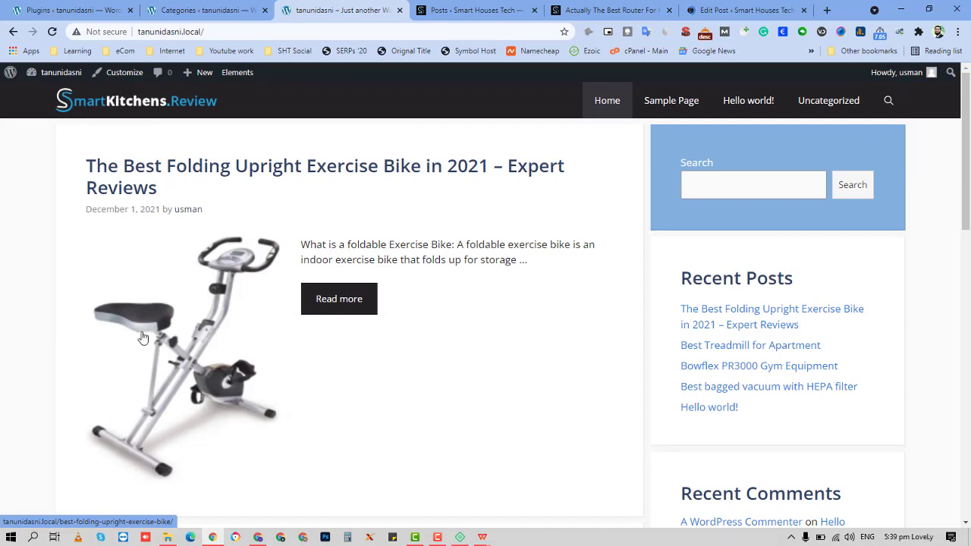
- Open the full folding exercise bike post and check its embedded videos and the Specifications and Highlighted Features section
{"action": "left_click", "coordinate": [336, 301]}
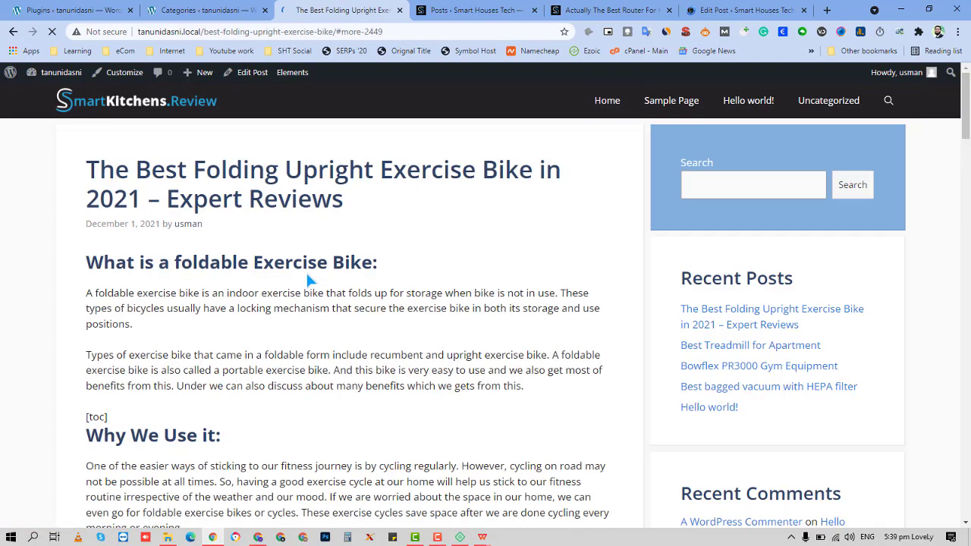
{"action": "scroll", "coordinate": [310, 284], "scroll_direction": "down", "scroll_amount": 20}
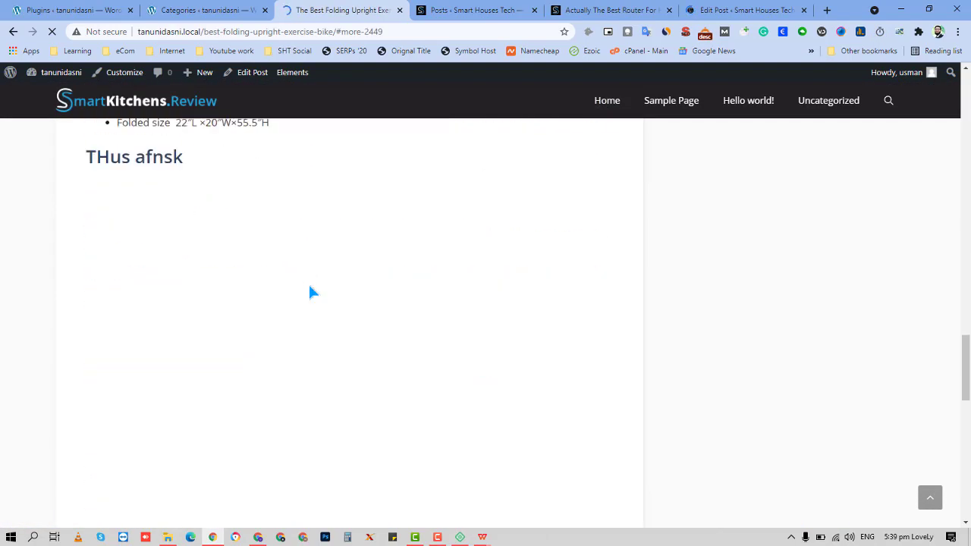
{"action": "scroll", "coordinate": [309, 292], "scroll_direction": "down", "scroll_amount": 5}
{"action": "scroll", "coordinate": [310, 288], "scroll_direction": "up", "scroll_amount": 4}
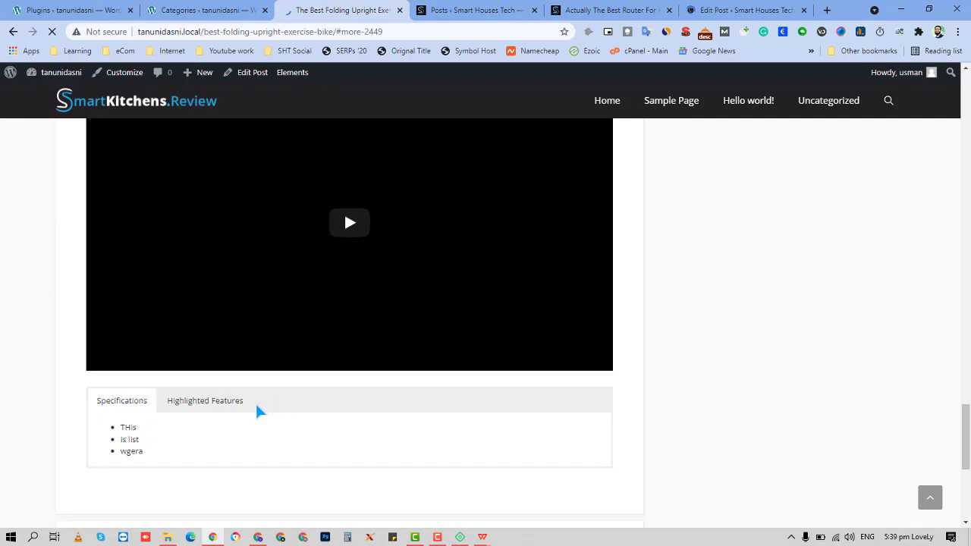
{"action": "scroll", "coordinate": [258, 409], "scroll_direction": "down", "scroll_amount": 2}
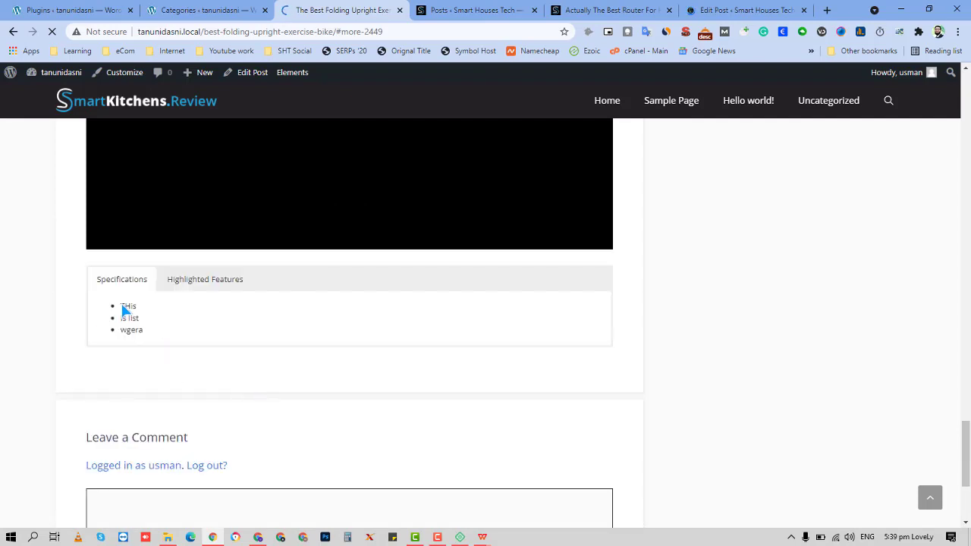
{"action": "scroll", "coordinate": [336, 347], "scroll_direction": "up", "scroll_amount": 11}
{"action": "scroll", "coordinate": [337, 346], "scroll_direction": "down", "scroll_amount": 4}
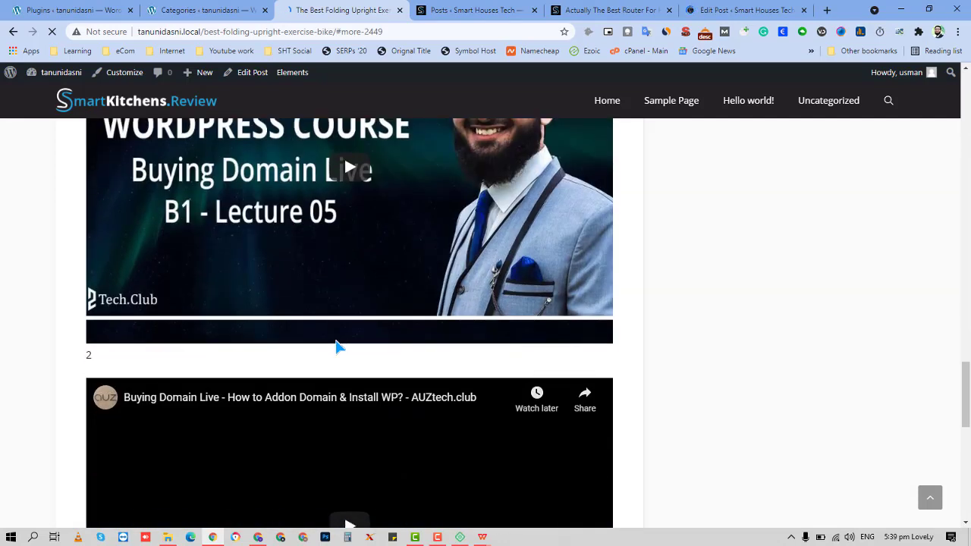
{"action": "scroll", "coordinate": [339, 347], "scroll_direction": "down", "scroll_amount": 5}
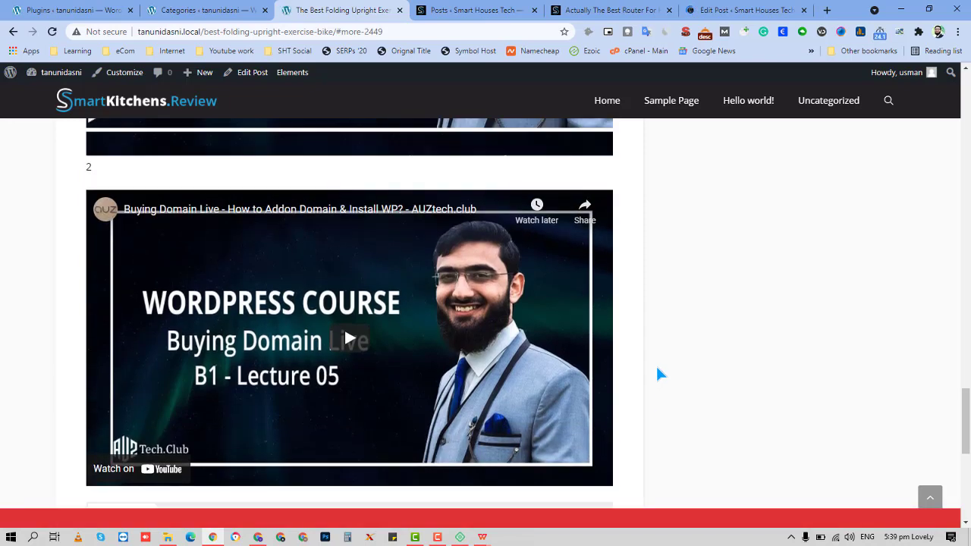
{"action": "scroll", "coordinate": [658, 373], "scroll_direction": "up", "scroll_amount": 2}
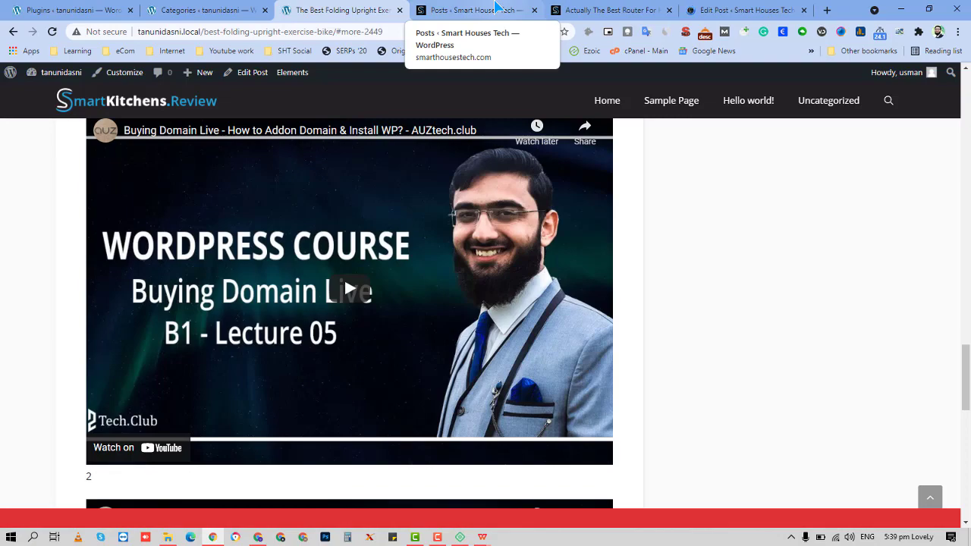
- Look through the Smart Houses Tech posts list with its categories, publish dates and SEO details
{"action": "left_click", "coordinate": [495, 7]}
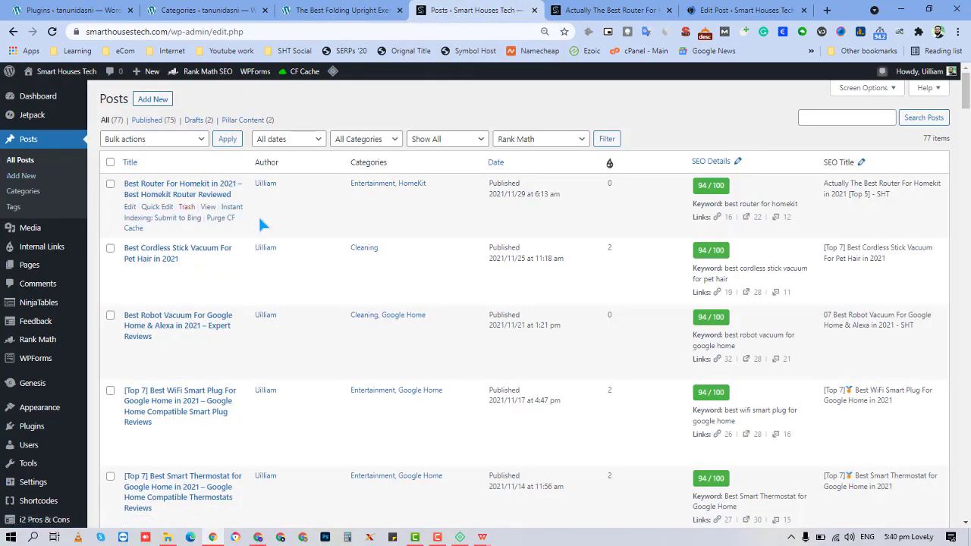
{"action": "scroll", "coordinate": [264, 219], "scroll_direction": "down", "scroll_amount": 5}
{"action": "scroll", "coordinate": [262, 232], "scroll_direction": "up", "scroll_amount": 5}
{"action": "scroll", "coordinate": [258, 235], "scroll_direction": "down", "scroll_amount": 1}
{"action": "scroll", "coordinate": [258, 234], "scroll_direction": "up", "scroll_amount": 1}
- Skim the published exercise bike post once more, and close its tab and the Categories tab
{"action": "left_click", "coordinate": [342, 10]}
{"action": "scroll", "coordinate": [653, 261], "scroll_direction": "down", "scroll_amount": 5}
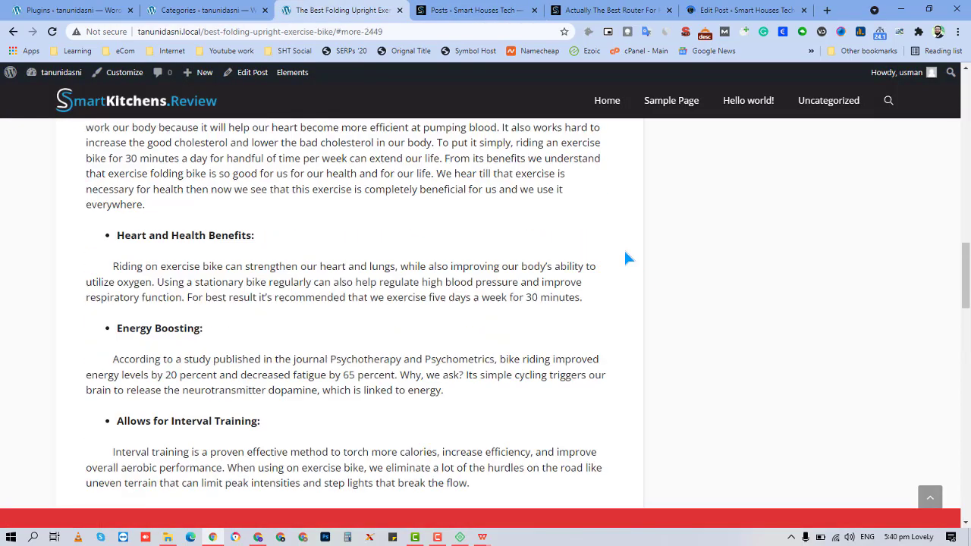
{"action": "scroll", "coordinate": [626, 258], "scroll_direction": "up", "scroll_amount": 5}
{"action": "left_click", "coordinate": [205, 10]}
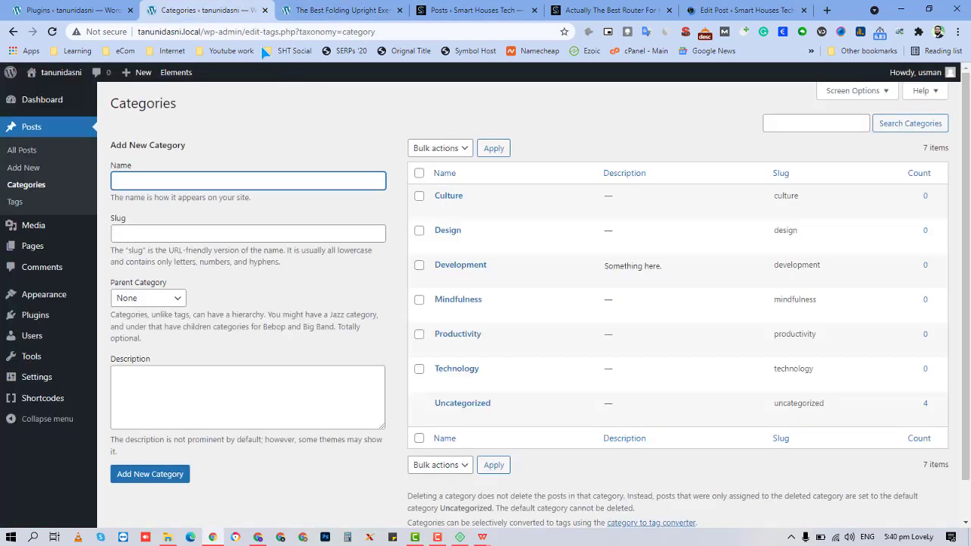
{"action": "left_click", "coordinate": [264, 10]}
{"action": "left_click", "coordinate": [264, 10]}
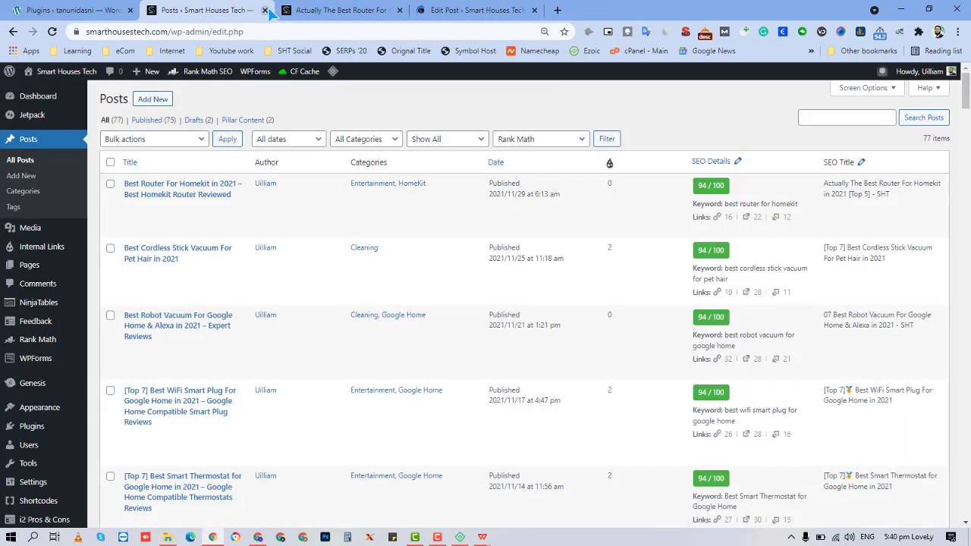
- Examine the layout of the Best Router For Homekit article, including its picks box, table of contents and product images
{"action": "left_click", "coordinate": [296, 9]}
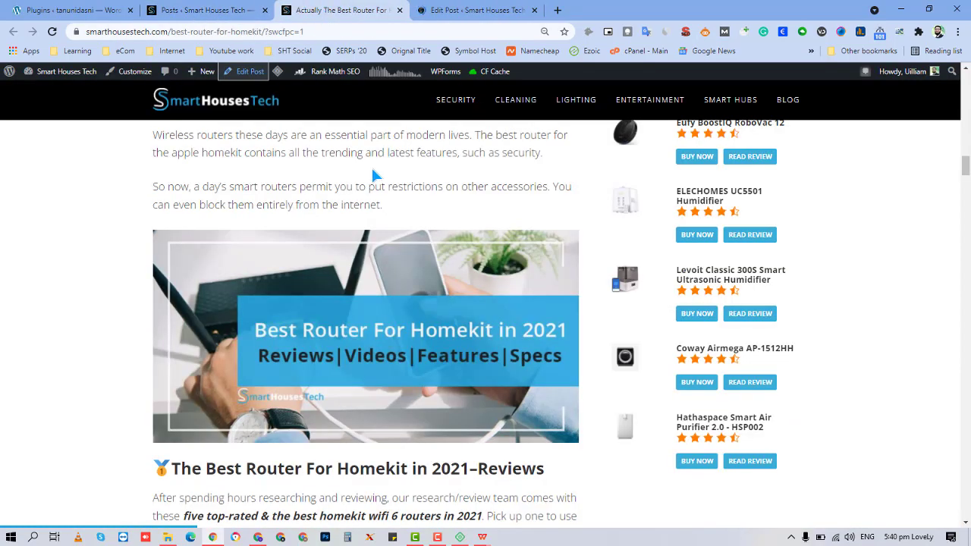
{"action": "scroll", "coordinate": [373, 176], "scroll_direction": "up", "scroll_amount": 20}
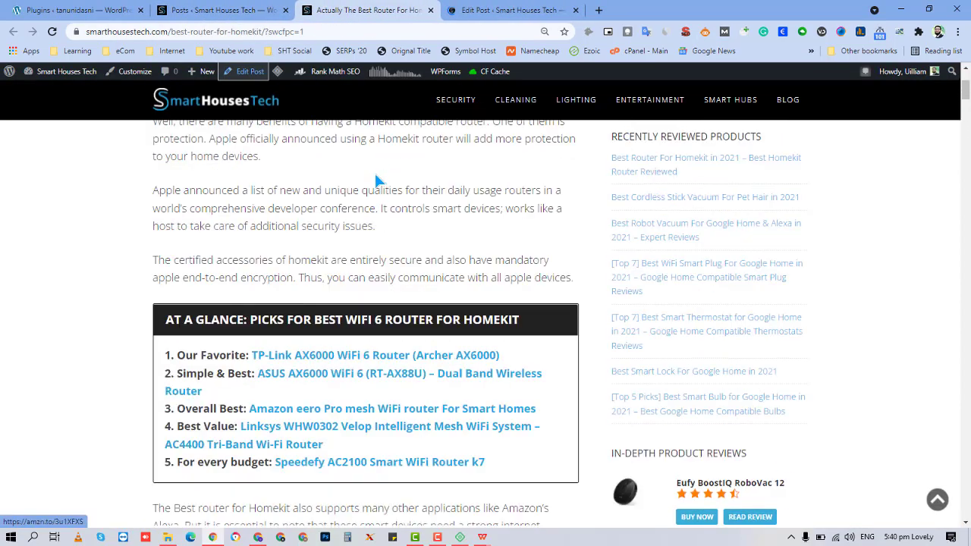
{"action": "scroll", "coordinate": [379, 152], "scroll_direction": "up", "scroll_amount": 3}
{"action": "scroll", "coordinate": [380, 144], "scroll_direction": "down", "scroll_amount": 7}
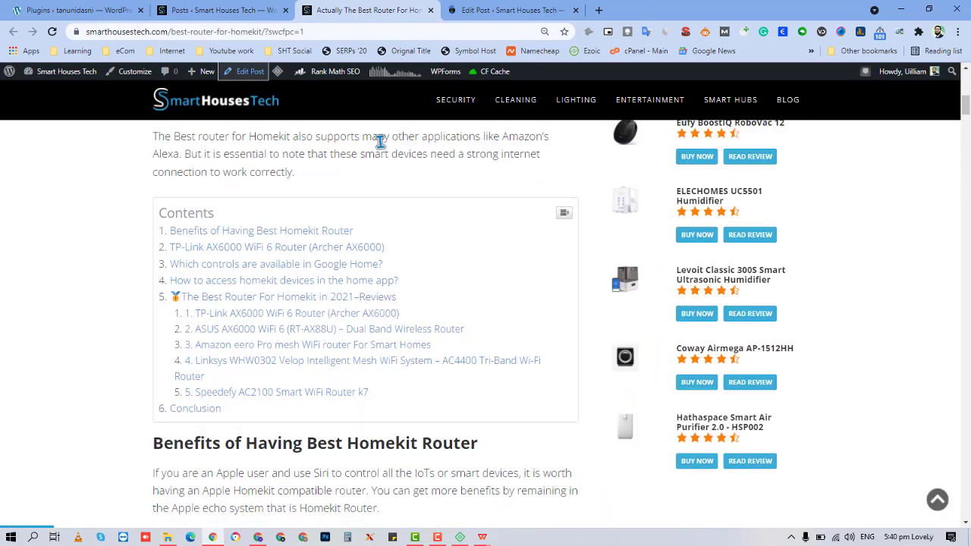
{"action": "scroll", "coordinate": [380, 142], "scroll_direction": "down", "scroll_amount": 20}
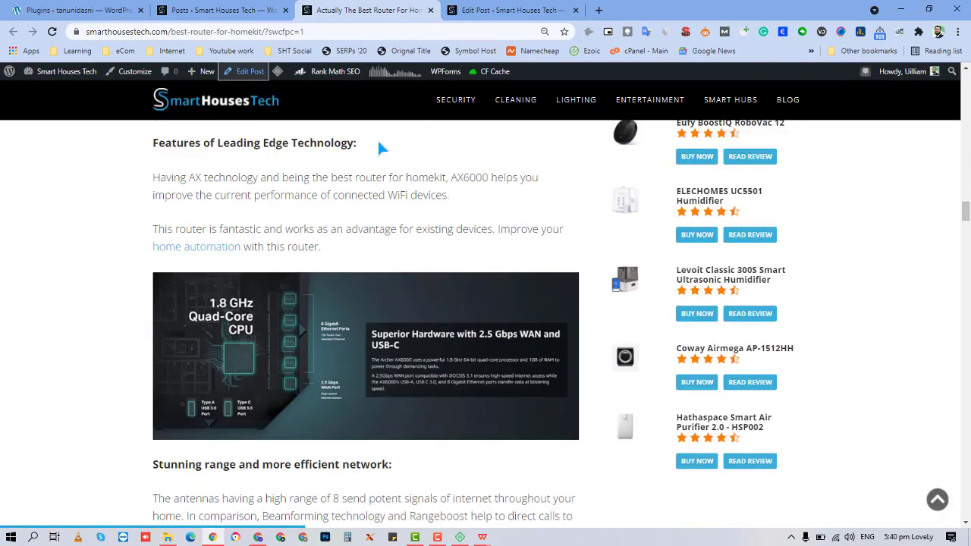
- Open the SmartKitchens.Review home page in a new tab from the site's Plugins page, and return to that page
{"action": "left_click", "coordinate": [76, 10]}
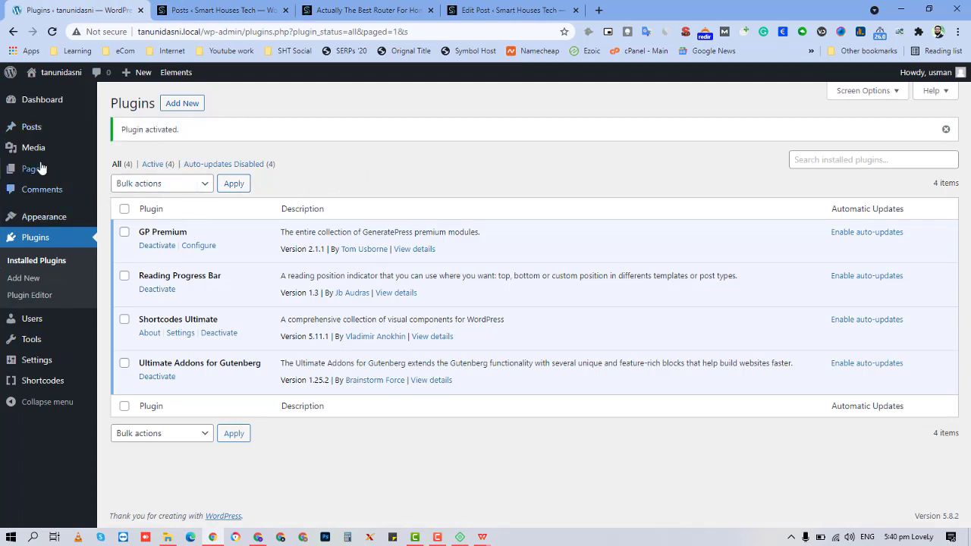
{"action": "right_click", "coordinate": [51, 96]}
{"action": "left_click", "coordinate": [61, 106]}
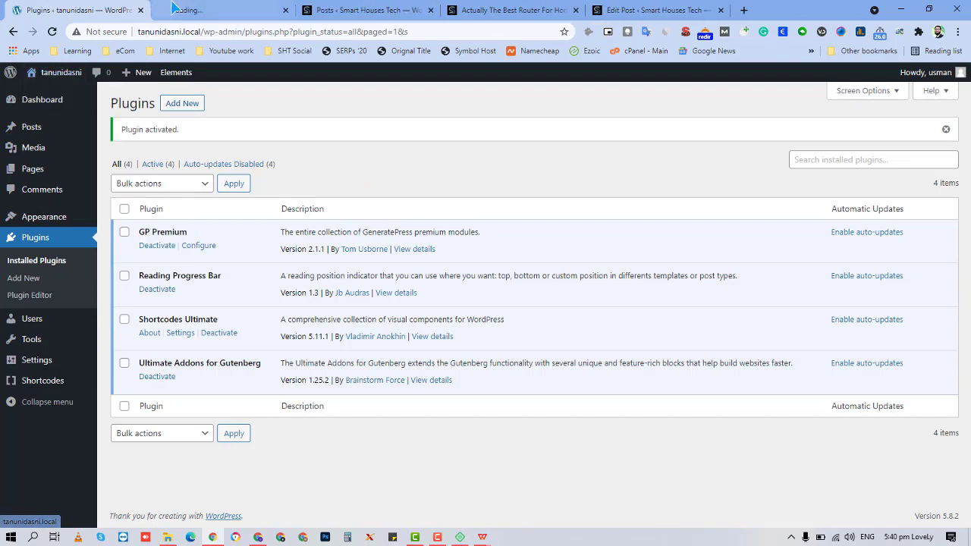
{"action": "key", "text": "ctrl+Tab"}
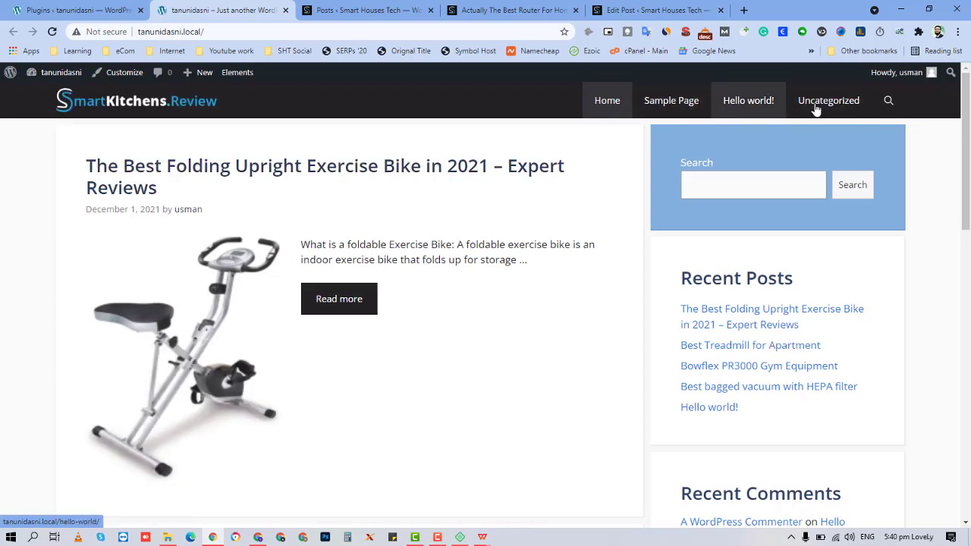
{"action": "left_click", "coordinate": [76, 10]}
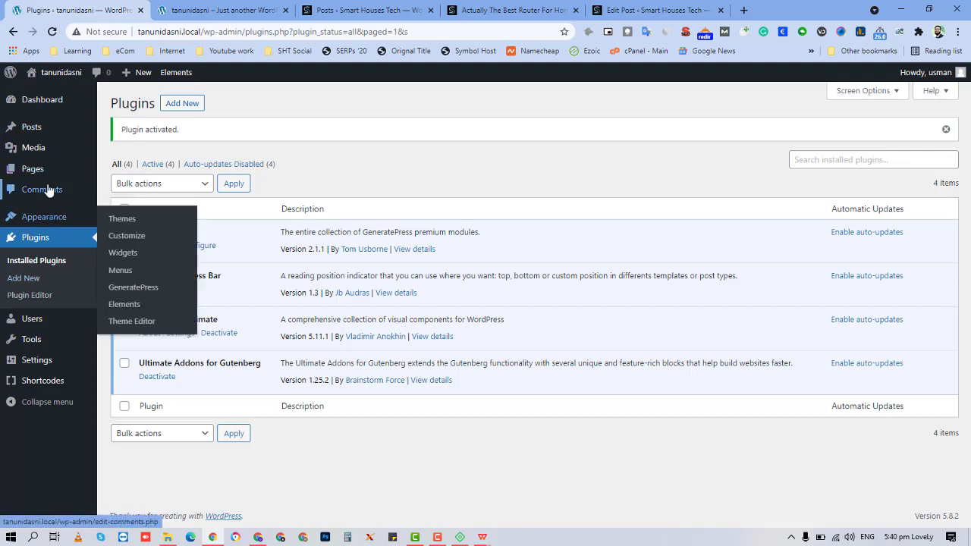
- Open the site's Menus page in a new tab from the Plugins page and switch to it
{"action": "mouse_move", "coordinate": [95, 223]}
{"action": "right_click", "coordinate": [121, 269]}
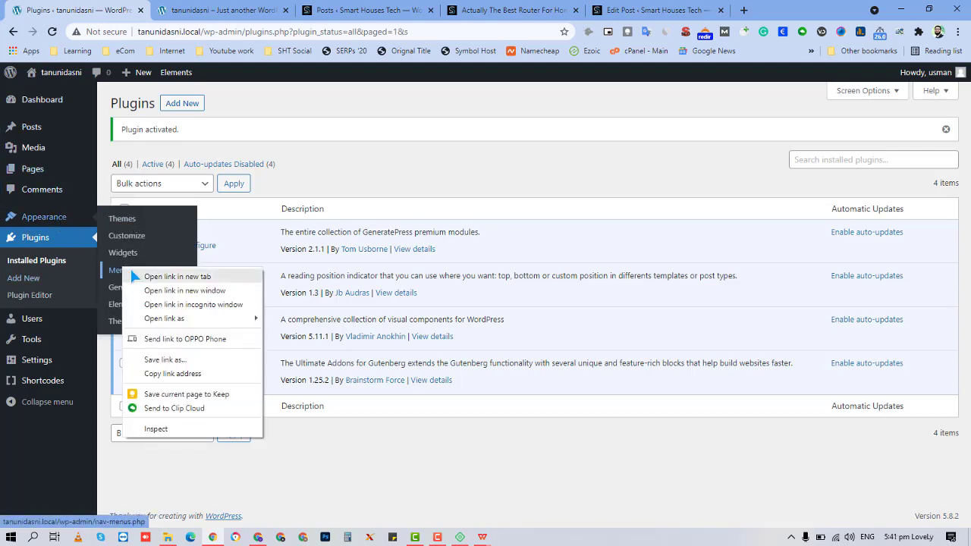
{"action": "left_click", "coordinate": [151, 276]}
{"action": "left_click", "coordinate": [318, 9]}
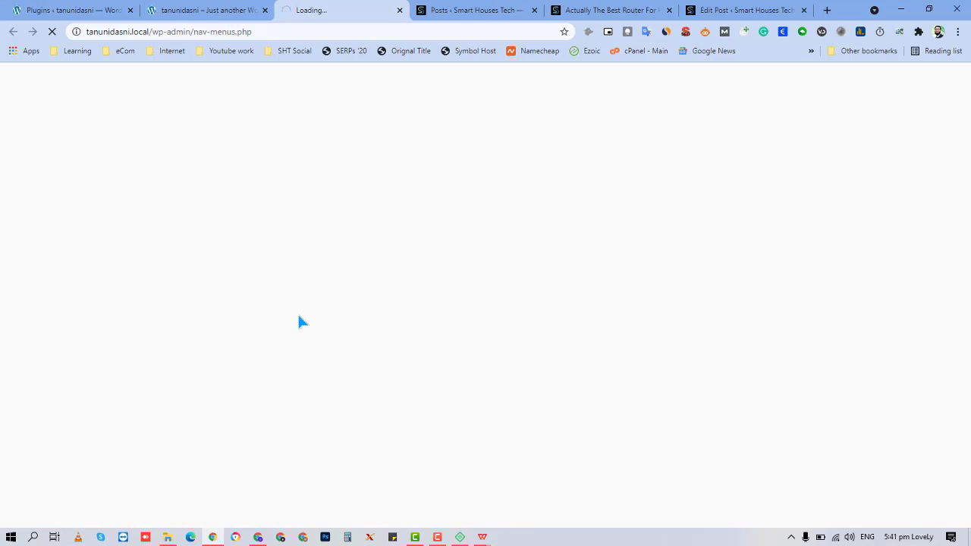
{"action": "left_click", "coordinate": [30, 10]}
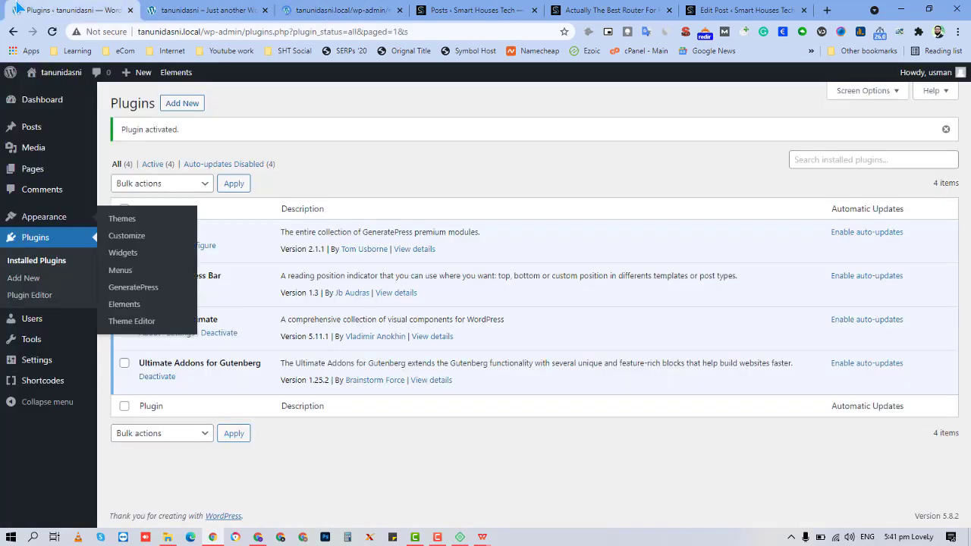
{"action": "left_click", "coordinate": [323, 13]}
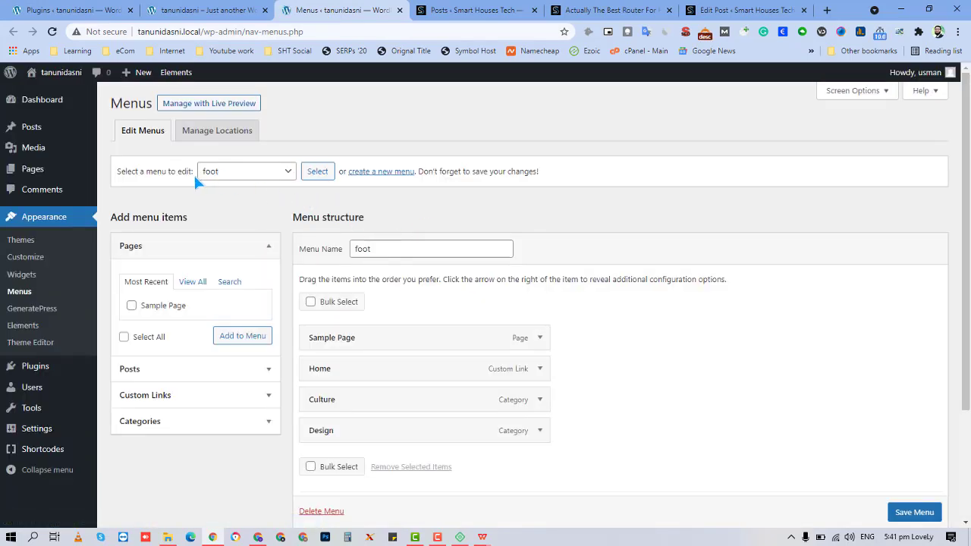
- Load the main (Primary Menu) menu for editing
{"action": "left_click", "coordinate": [246, 177]}
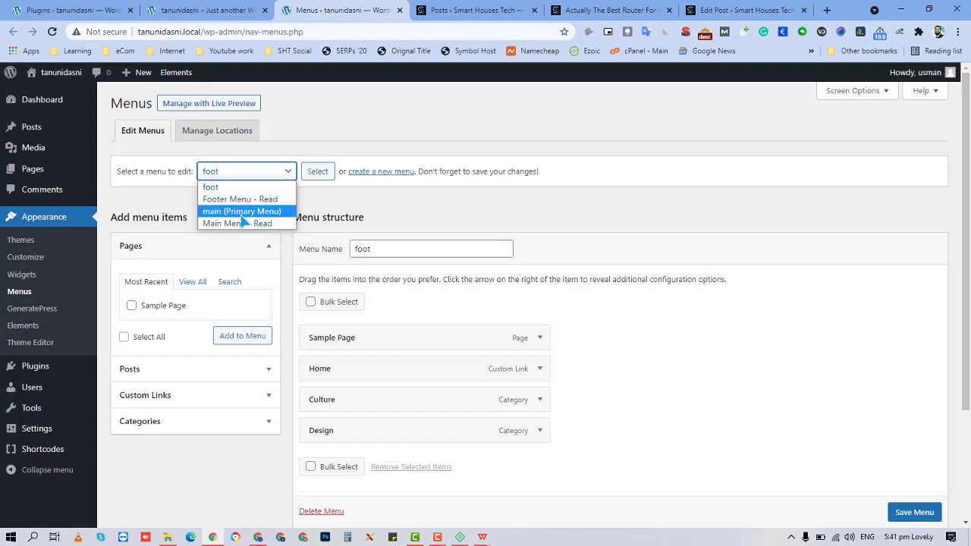
{"action": "left_click", "coordinate": [246, 213]}
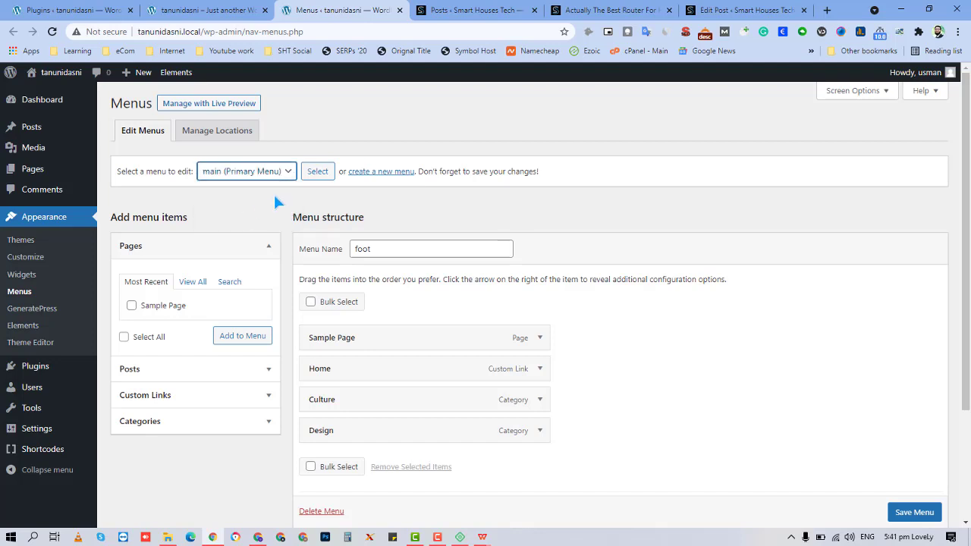
{"action": "left_click", "coordinate": [315, 175]}
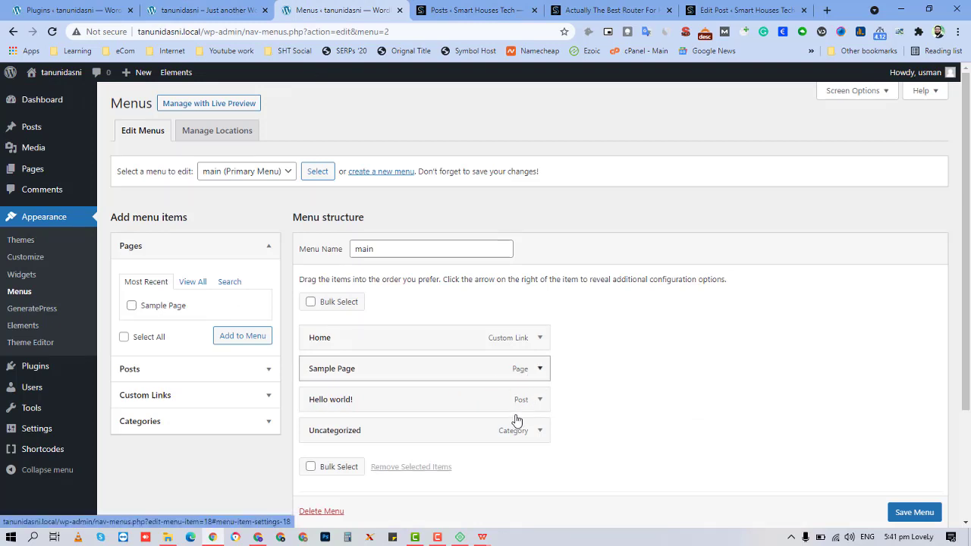
- Remove the Sample Page, Hello world!, Uncategorized and Home items from the main menu
{"action": "left_click", "coordinate": [541, 369]}
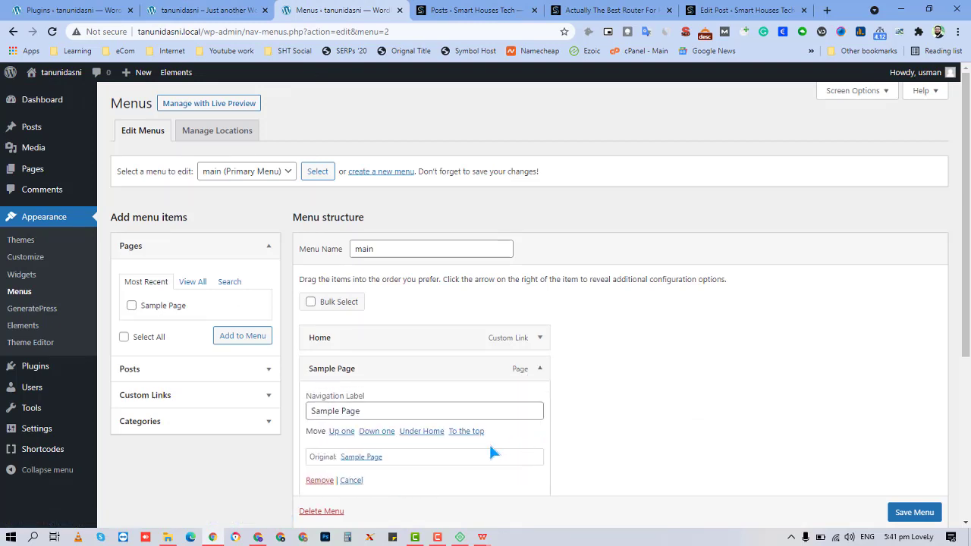
{"action": "scroll", "coordinate": [489, 442], "scroll_direction": "down", "scroll_amount": 2}
{"action": "left_click", "coordinate": [326, 361]}
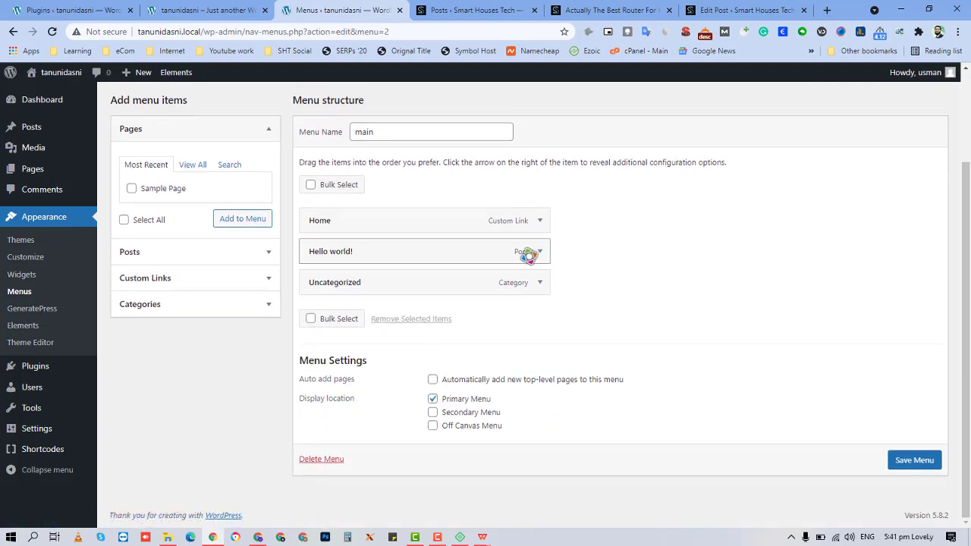
{"action": "left_click", "coordinate": [534, 251]}
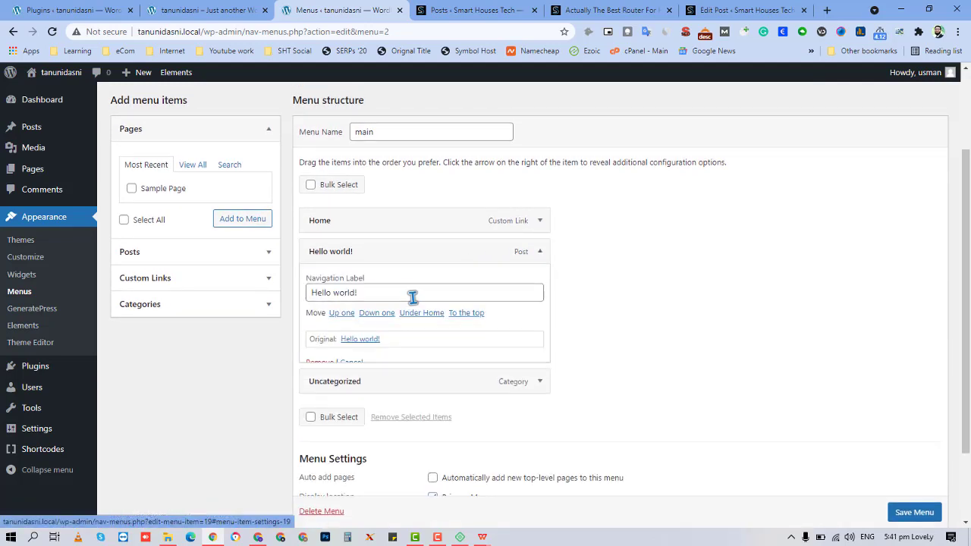
{"action": "left_click", "coordinate": [327, 364]}
{"action": "left_click", "coordinate": [541, 283]}
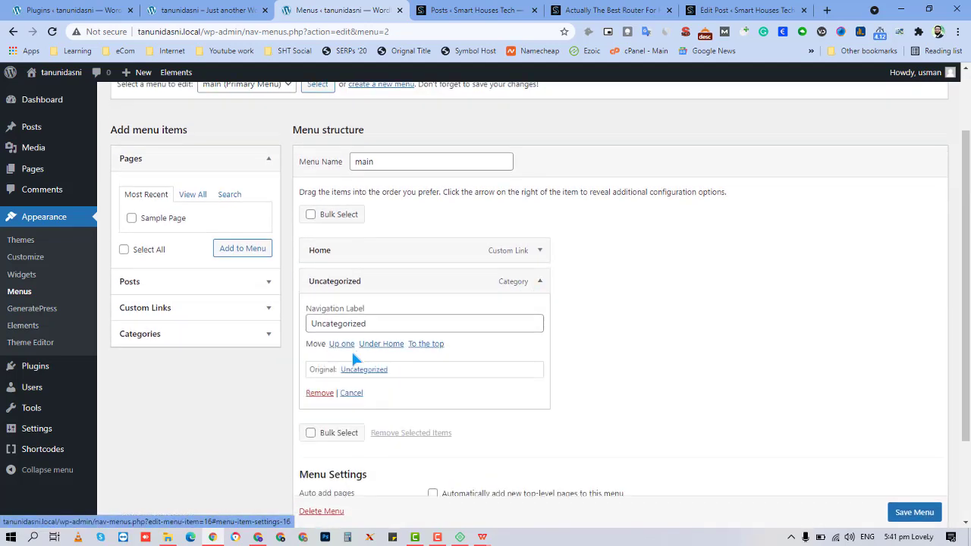
{"action": "left_click", "coordinate": [322, 393]}
{"action": "left_click", "coordinate": [539, 283]}
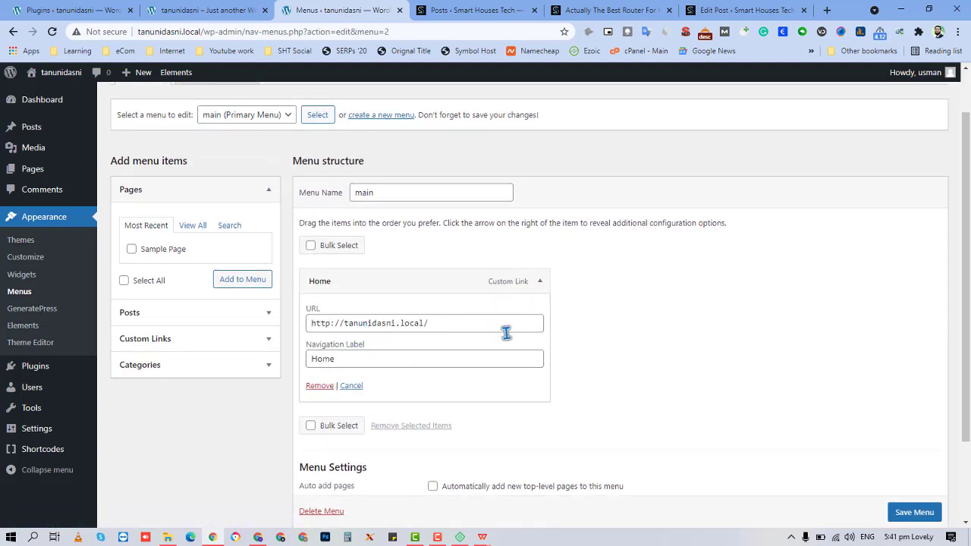
{"action": "left_click", "coordinate": [320, 385]}
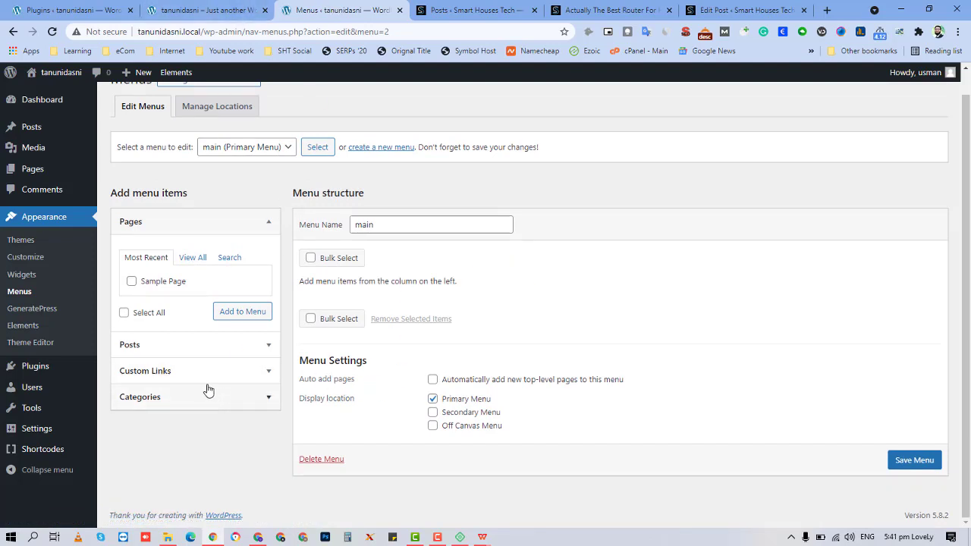
- Add a custom link with the text HOME to the main menu, using the tanunidasni.local home page address copied from its tab
{"action": "left_click", "coordinate": [169, 377]}
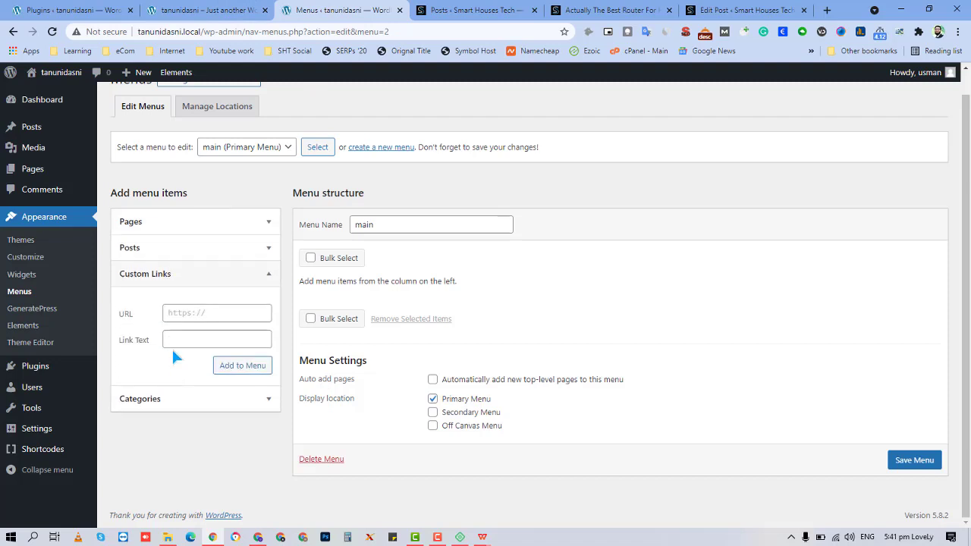
{"action": "left_click", "coordinate": [188, 340]}
{"action": "type", "text": "HOME"}
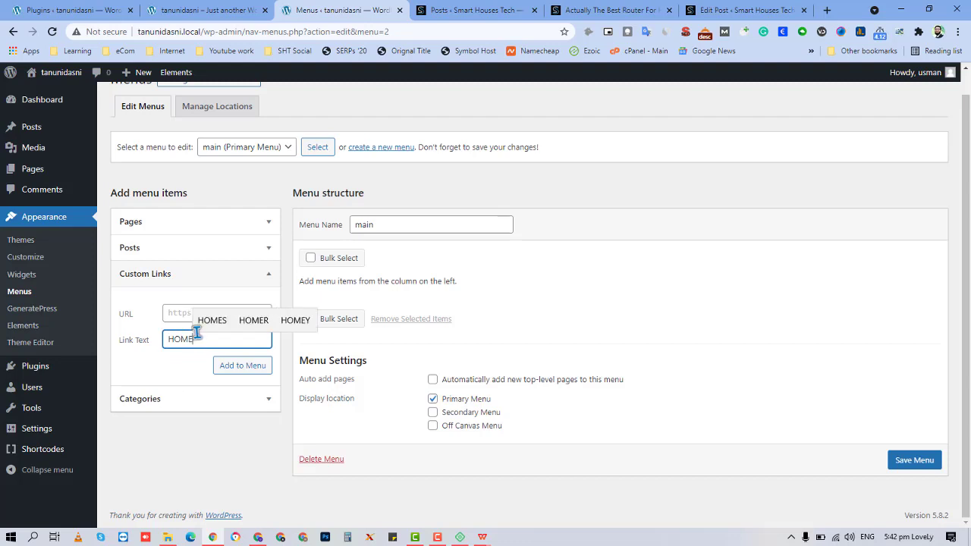
{"action": "left_click", "coordinate": [186, 317]}
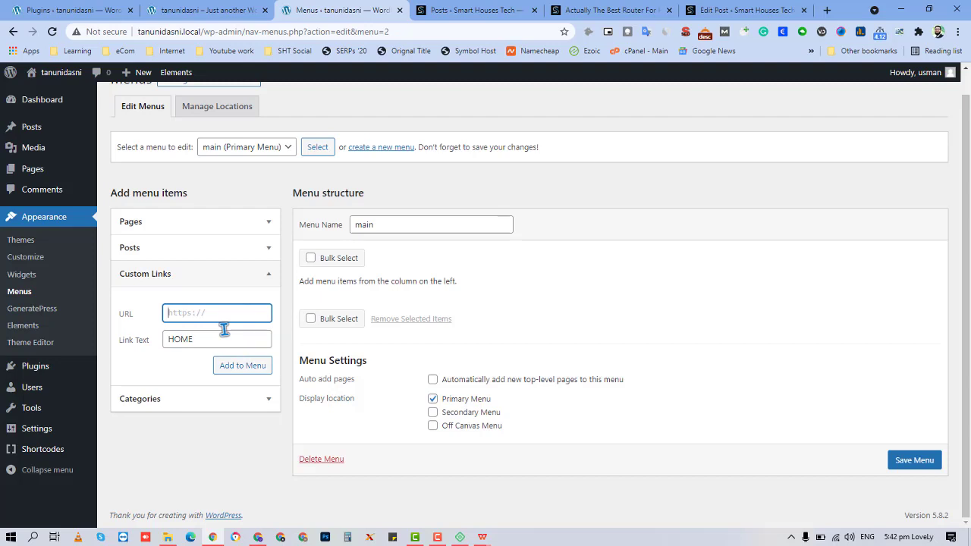
{"action": "type", "text": "ht"}
{"action": "left_click", "coordinate": [209, 10]}
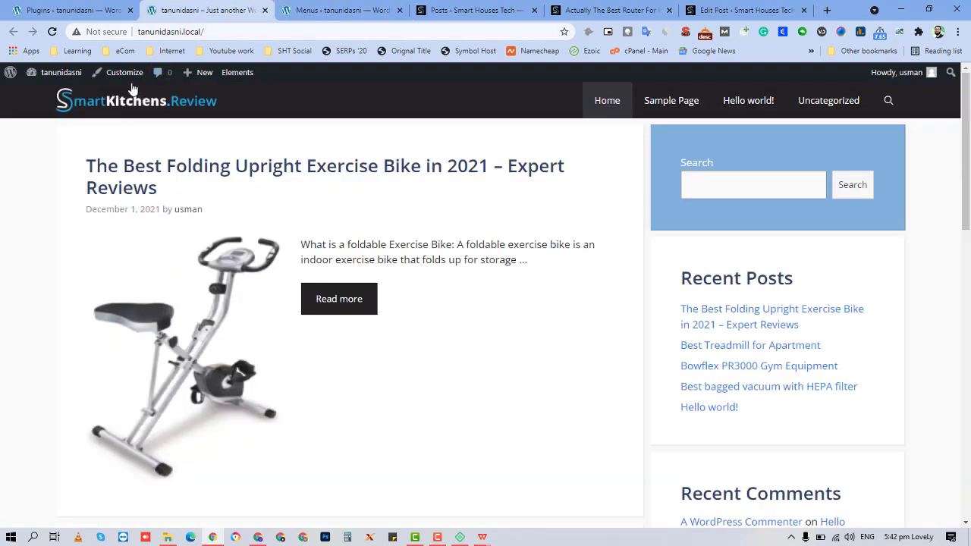
{"action": "left_click", "coordinate": [255, 33]}
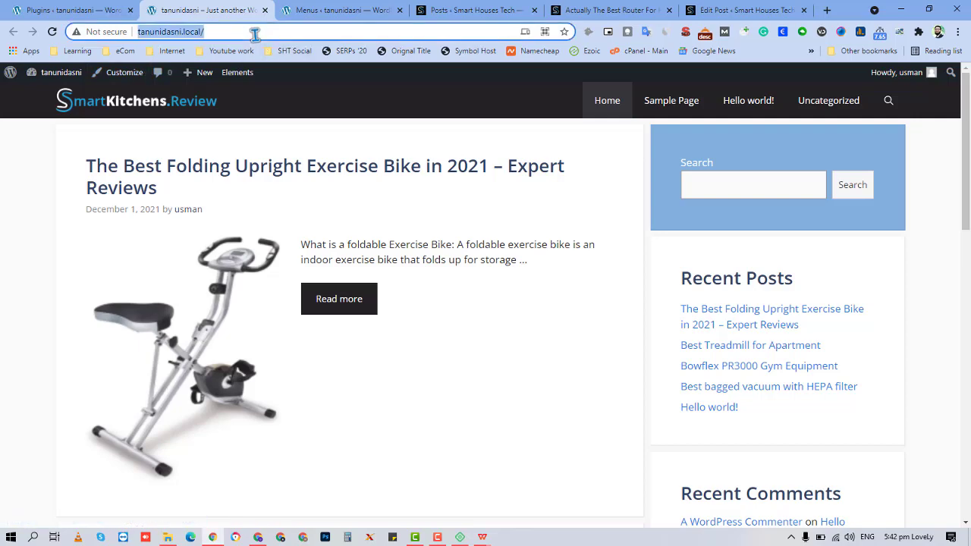
{"action": "key", "text": "ctrl+c"}
{"action": "left_click", "coordinate": [340, 10]}
{"action": "key", "text": "ctrl+v"}
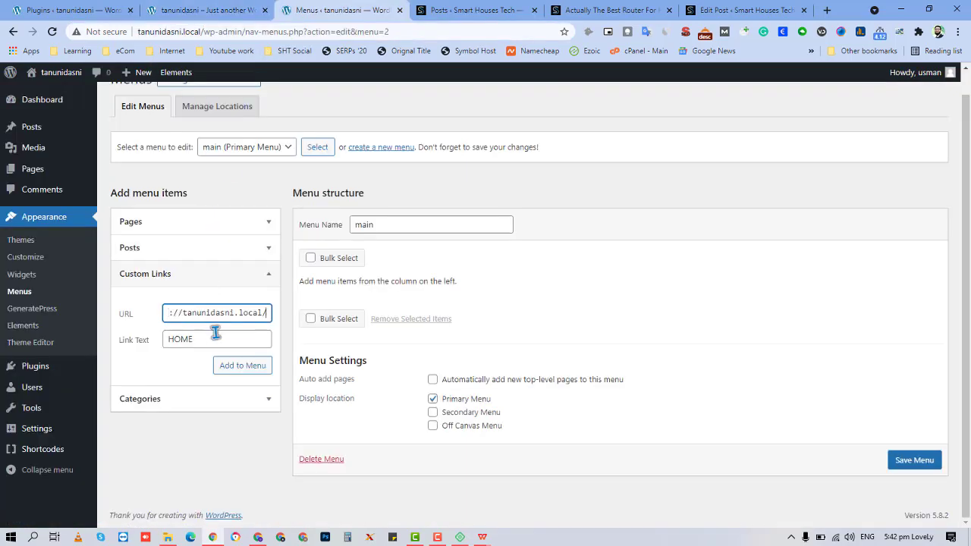
{"action": "left_click", "coordinate": [236, 372]}
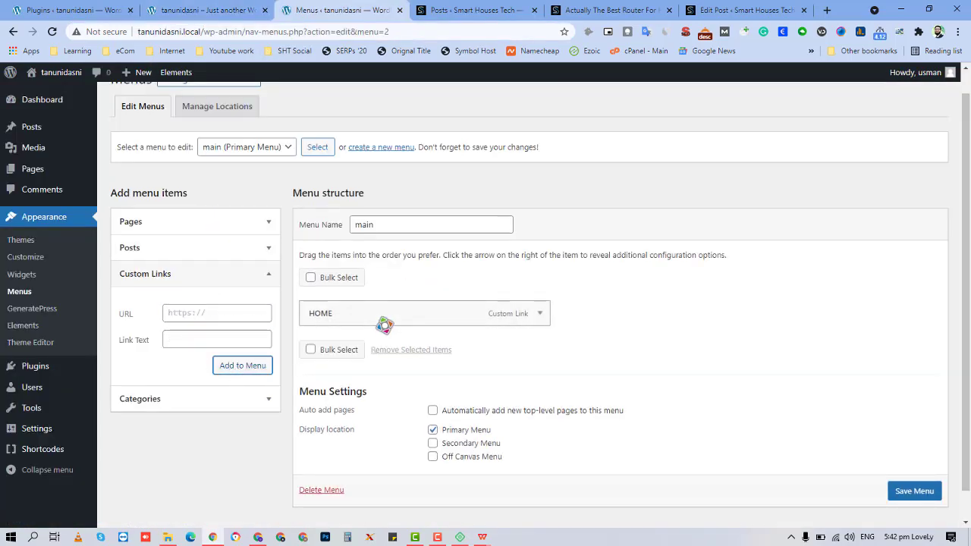
- Add the Sofa and Sleeper Sofa categories to the main menu from the full category list
{"action": "left_click", "coordinate": [179, 251]}
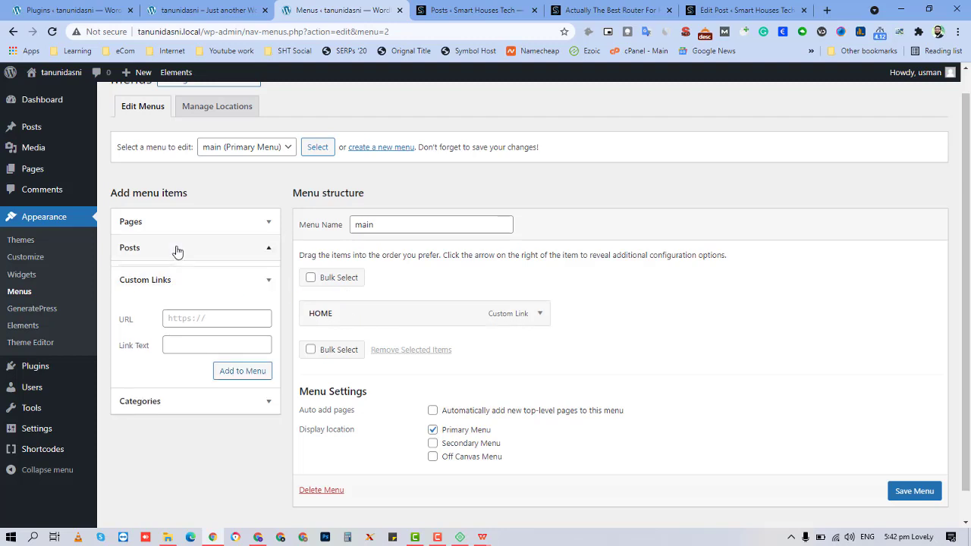
{"action": "left_click", "coordinate": [179, 244]}
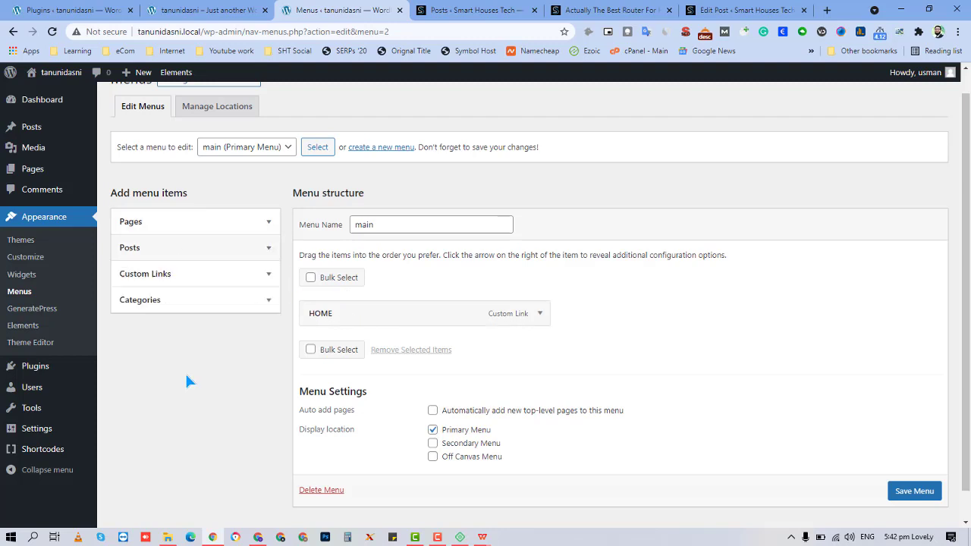
{"action": "left_click", "coordinate": [141, 302]}
{"action": "right_click", "coordinate": [142, 416]}
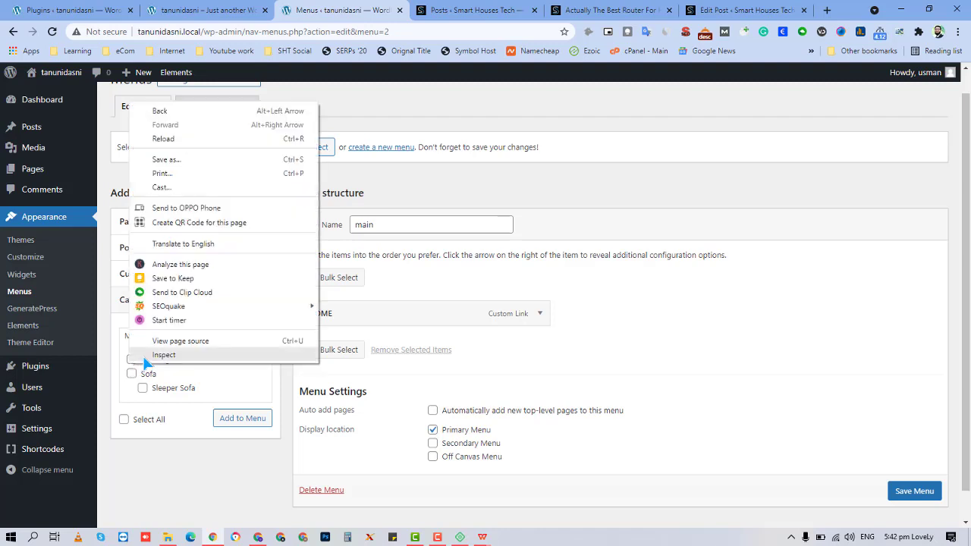
{"action": "left_click", "coordinate": [207, 493]}
{"action": "left_click", "coordinate": [188, 336]}
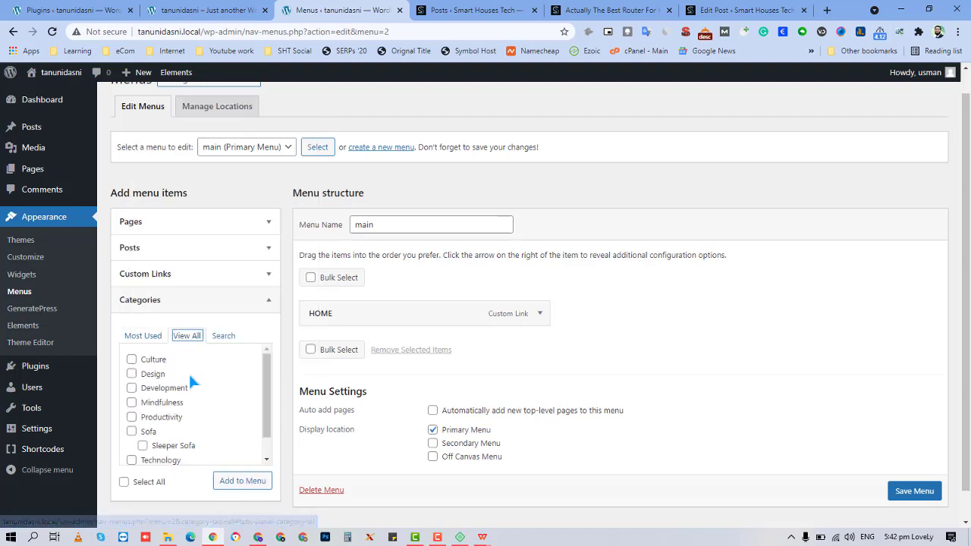
{"action": "left_click_drag", "start_coordinate": [268, 411], "coordinate": [274, 414]}
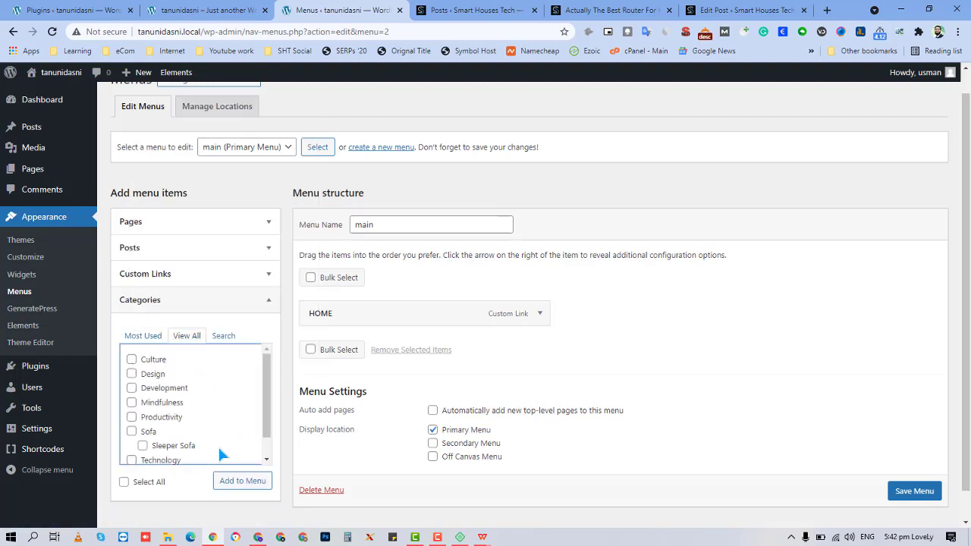
{"action": "left_click", "coordinate": [132, 431]}
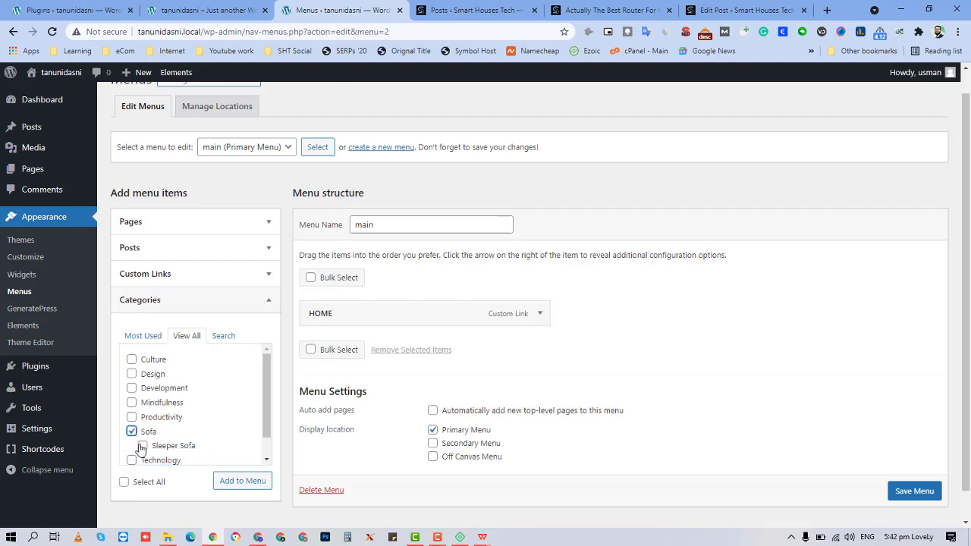
{"action": "left_click", "coordinate": [142, 446]}
{"action": "left_click", "coordinate": [240, 483]}
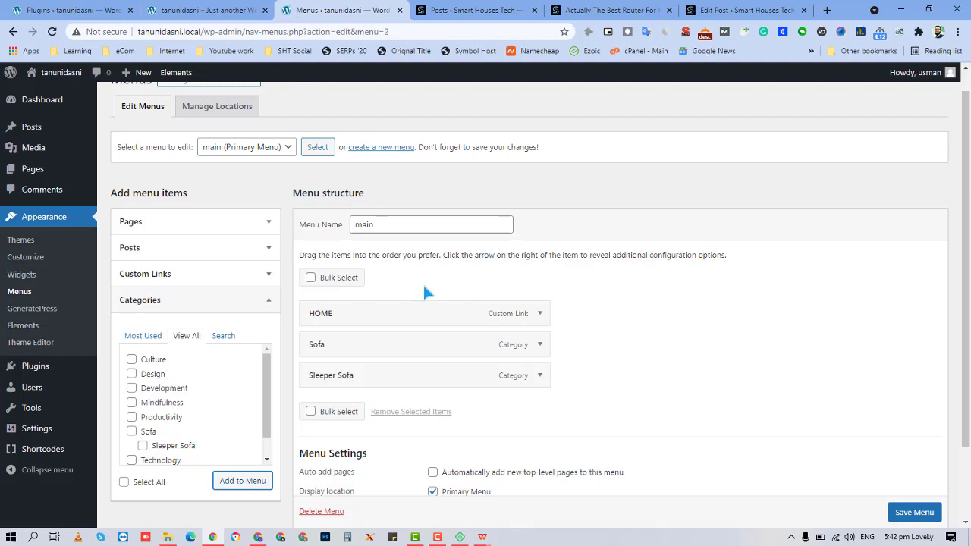
- Save the main menu and reload the site's home page to check its navigation
{"action": "scroll", "coordinate": [915, 516], "scroll_direction": "down", "scroll_amount": 1}
{"action": "left_click", "coordinate": [914, 513]}
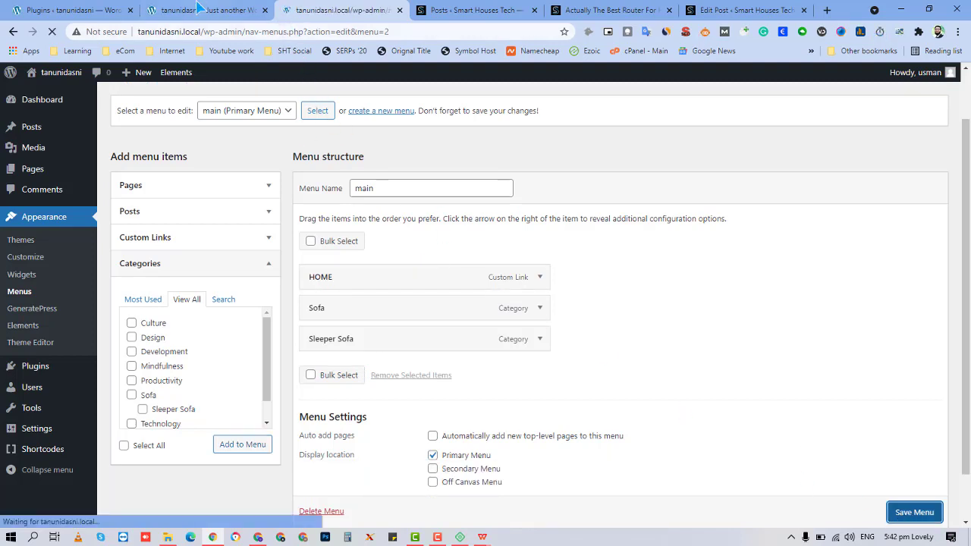
{"action": "left_click", "coordinate": [175, 11]}
{"action": "left_click", "coordinate": [52, 32]}
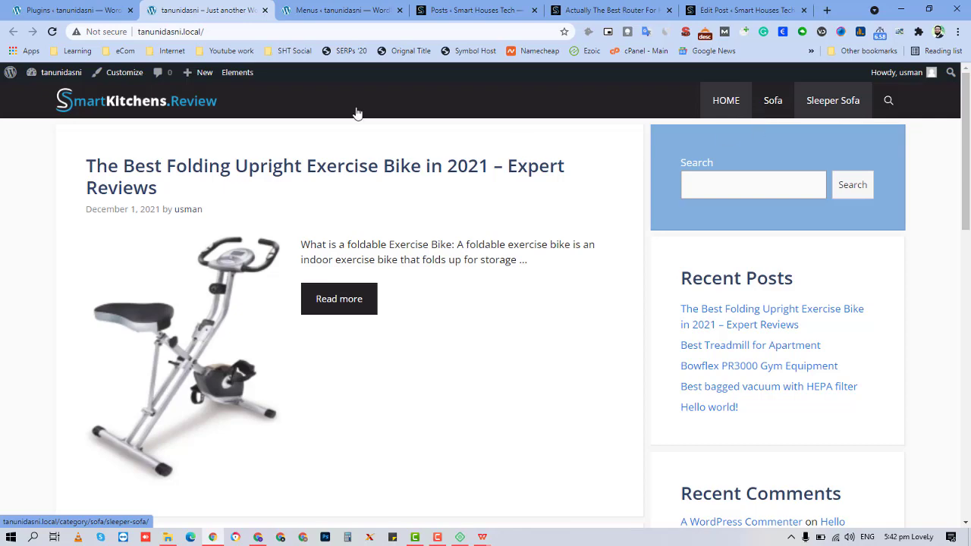
- Nest Sleeper Sofa under Sofa as a sub item in the main menu, save the menu, and return to the site's home page
{"action": "left_click", "coordinate": [308, 11]}
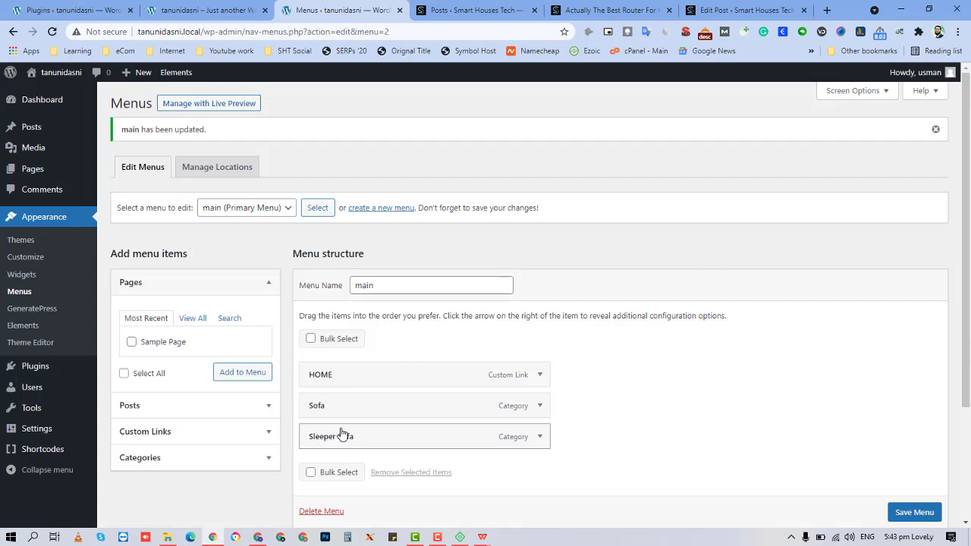
{"action": "mouse_move", "coordinate": [350, 434]}
{"action": "left_mouse_down"}
{"action": "mouse_move", "coordinate": [358, 432]}
{"action": "mouse_move", "coordinate": [349, 432]}
{"action": "left_mouse_up"}
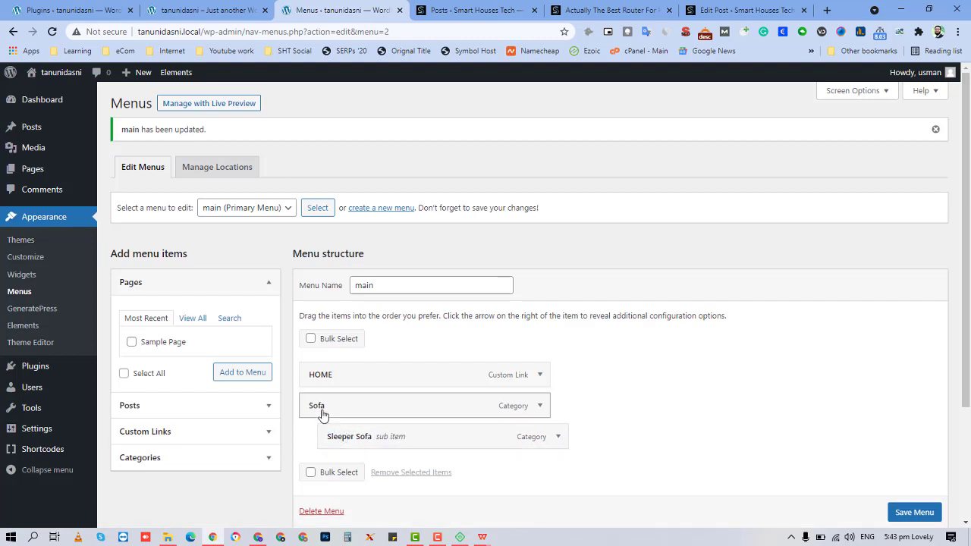
{"action": "left_click", "coordinate": [337, 441]}
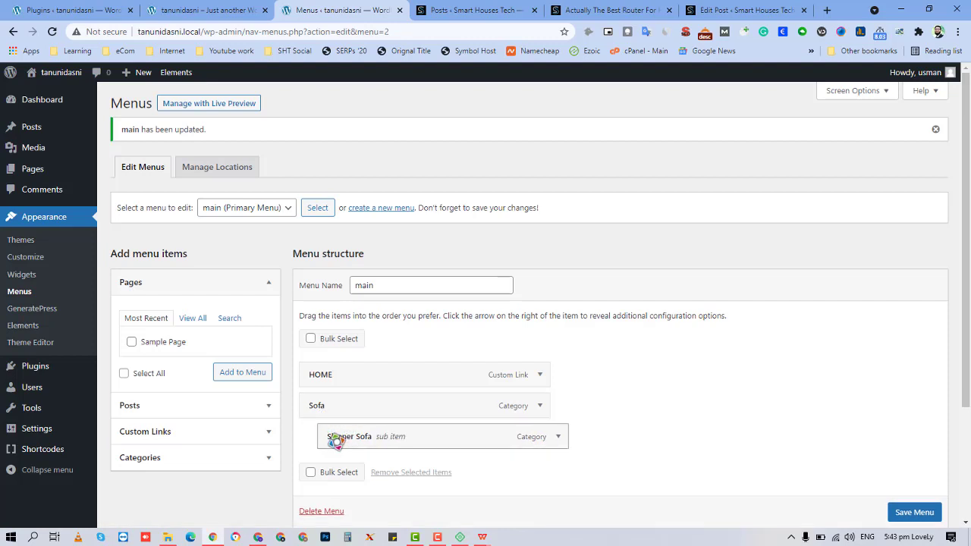
{"action": "scroll", "coordinate": [337, 437], "scroll_direction": "down", "scroll_amount": 3}
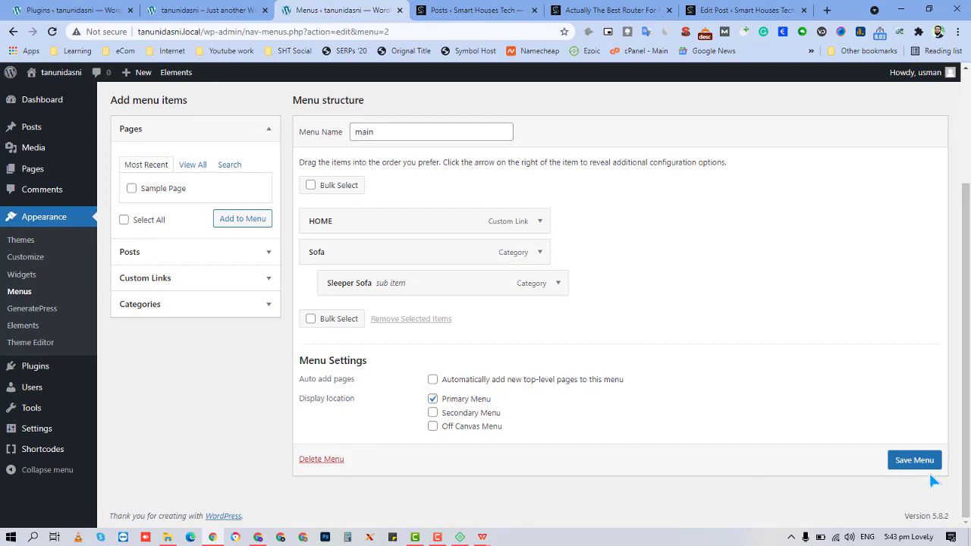
{"action": "left_click", "coordinate": [926, 464]}
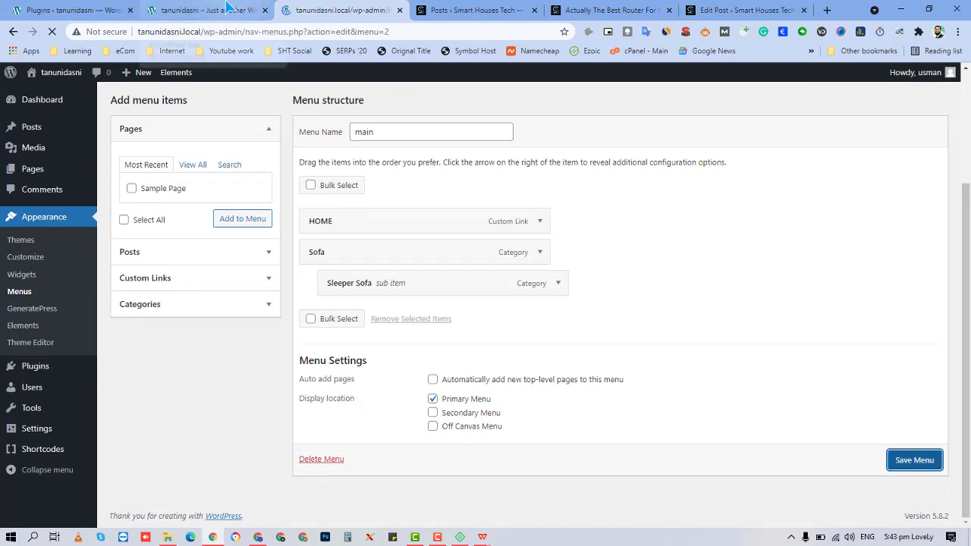
{"action": "left_click", "coordinate": [228, 9]}
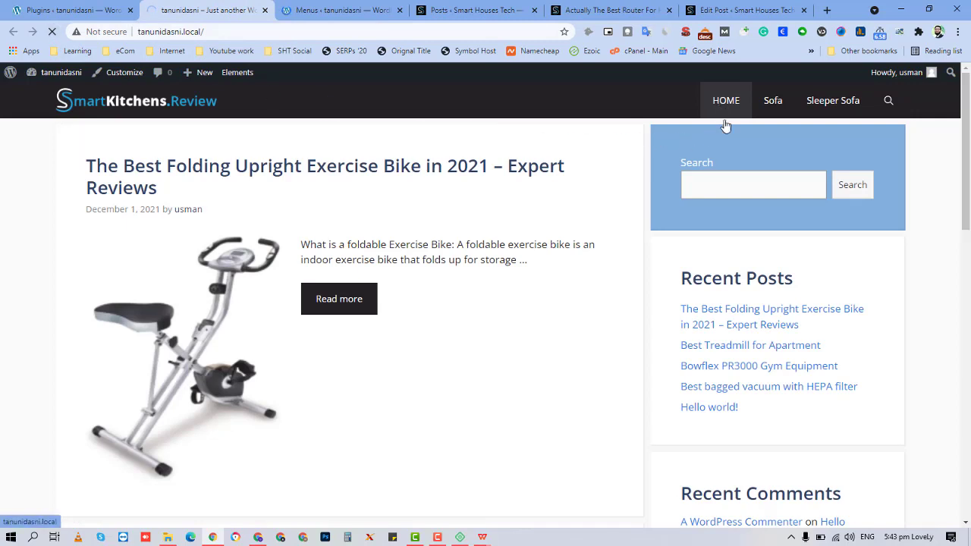
- Check the local site's home page navigation, including the Sofa submenu, and look through the list of posts
{"action": "left_click", "coordinate": [775, 104]}
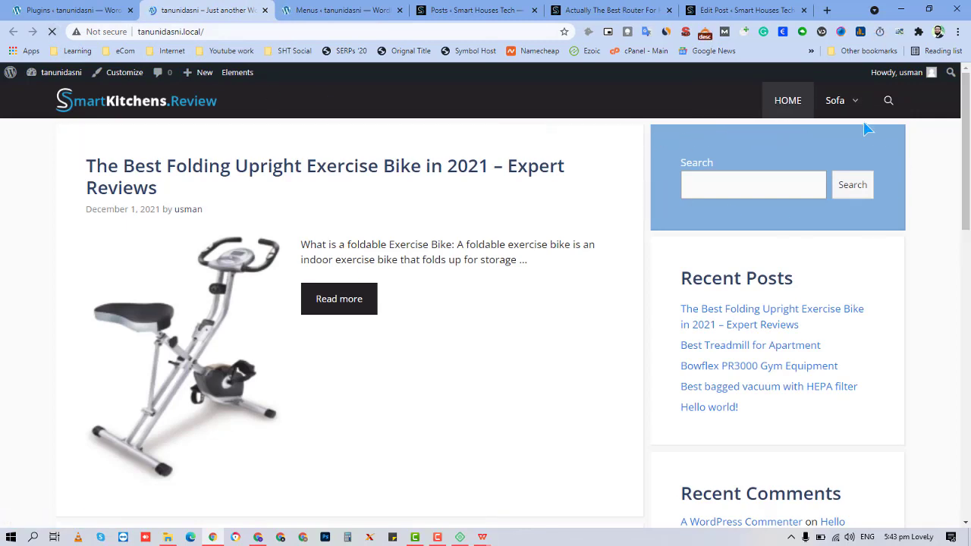
{"action": "mouse_move", "coordinate": [855, 103]}
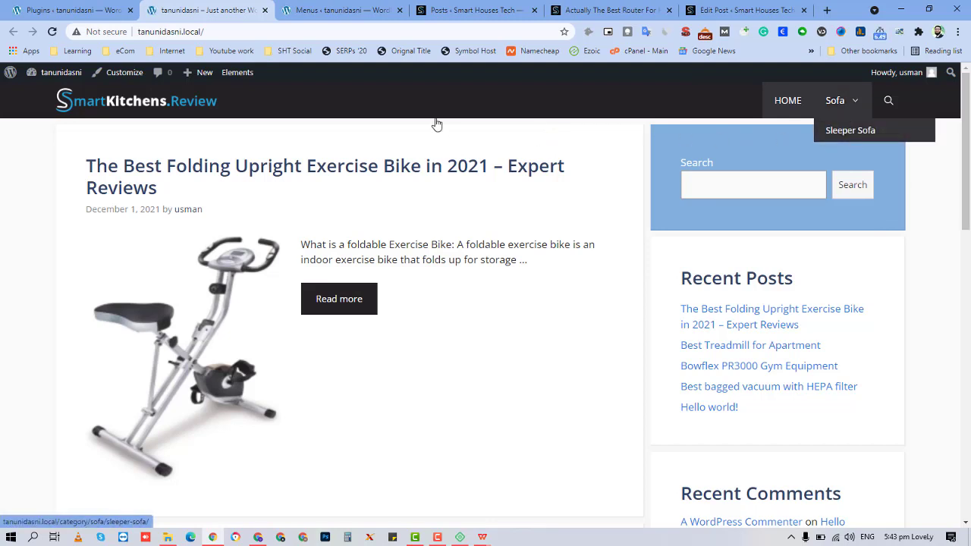
{"action": "left_click", "coordinate": [319, 18]}
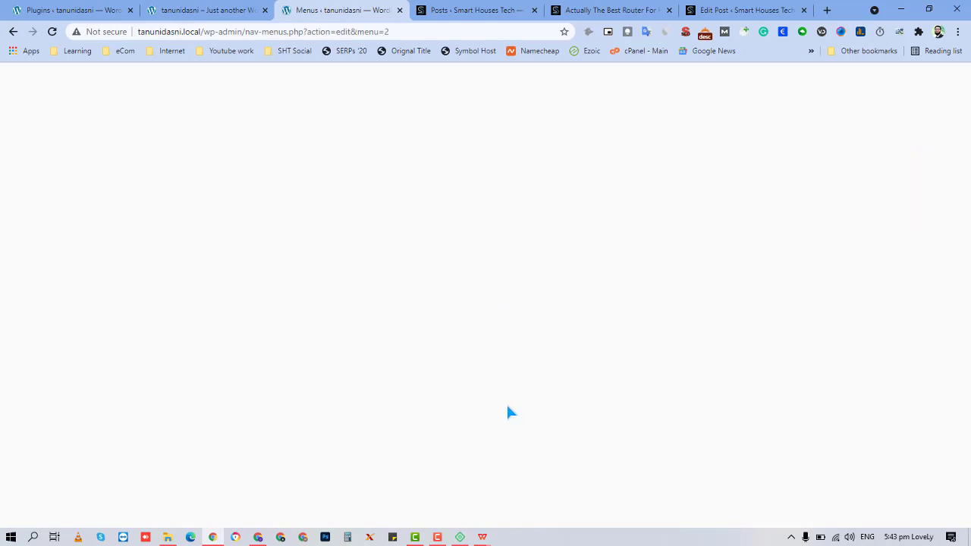
{"action": "left_click", "coordinate": [205, 11]}
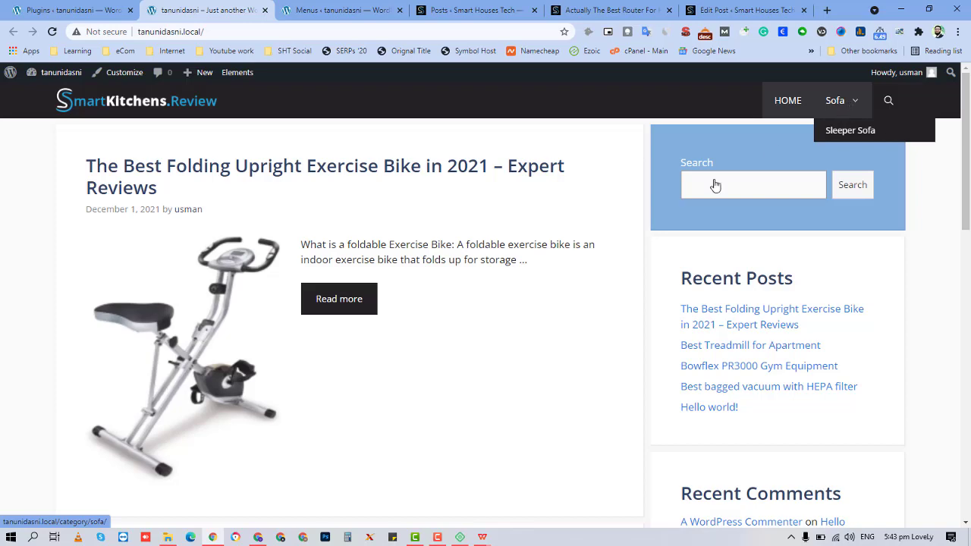
{"action": "scroll", "coordinate": [564, 275], "scroll_direction": "down", "scroll_amount": 6}
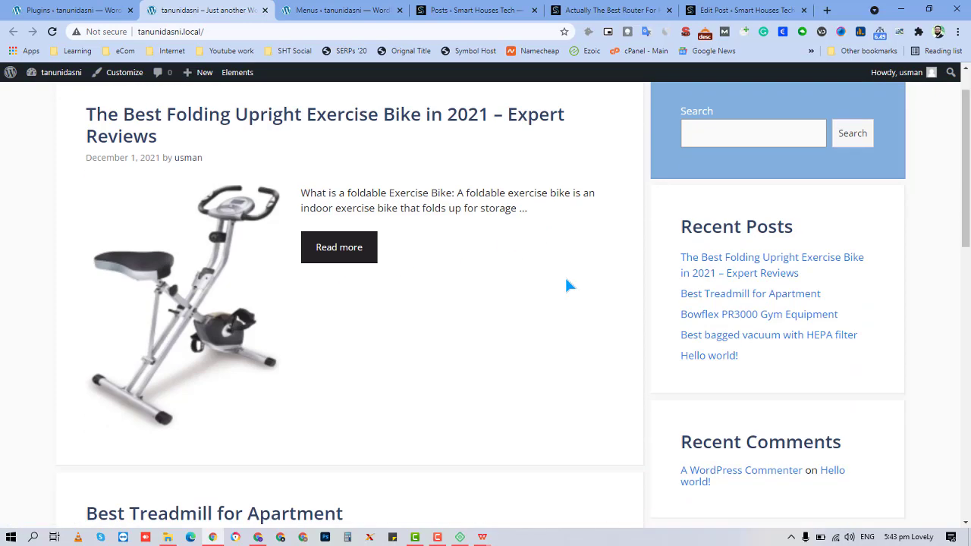
{"action": "scroll", "coordinate": [475, 315], "scroll_direction": "up", "scroll_amount": 2}
{"action": "scroll", "coordinate": [272, 252], "scroll_direction": "up", "scroll_amount": 2}
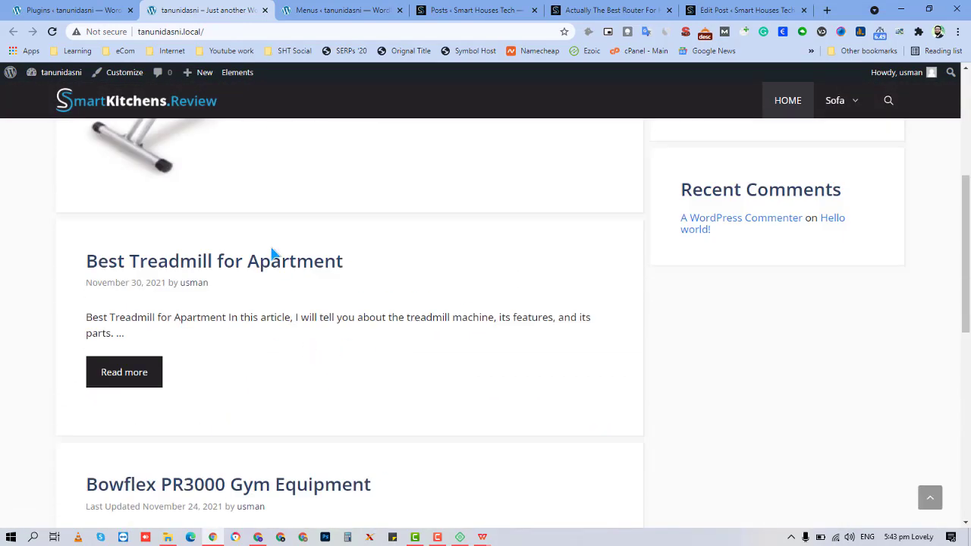
{"action": "scroll", "coordinate": [351, 456], "scroll_direction": "down", "scroll_amount": 5}
{"action": "scroll", "coordinate": [352, 456], "scroll_direction": "up", "scroll_amount": 6}
{"action": "scroll", "coordinate": [310, 393], "scroll_direction": "up", "scroll_amount": 5}
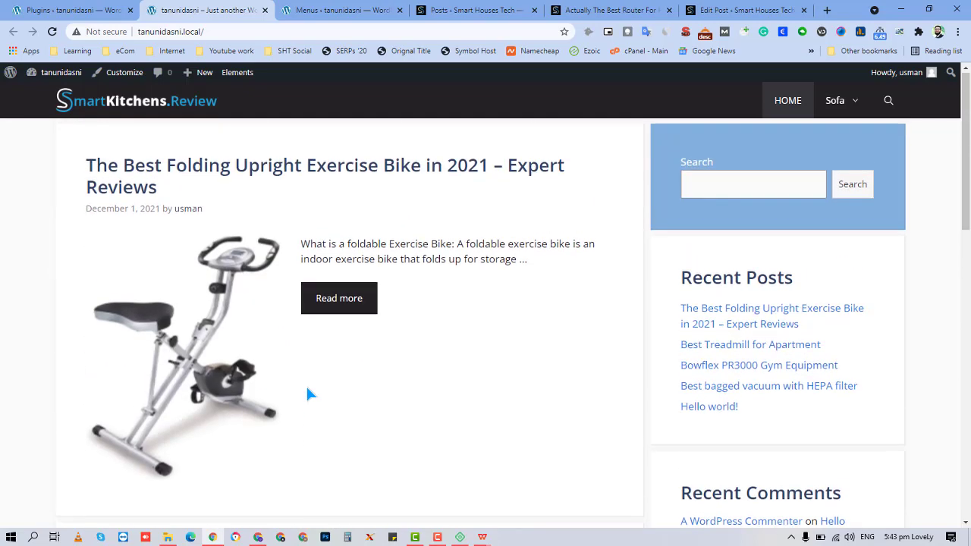
- View the Sleeper Sofa category page from the Sofa submenu and compare it with the main menu's structure and settings
{"action": "mouse_move", "coordinate": [859, 103]}
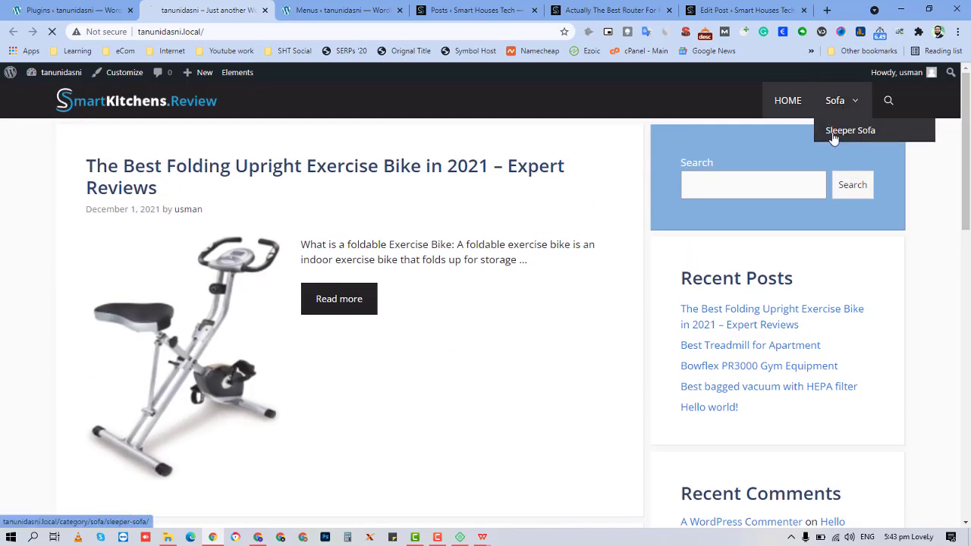
{"action": "left_click", "coordinate": [821, 130]}
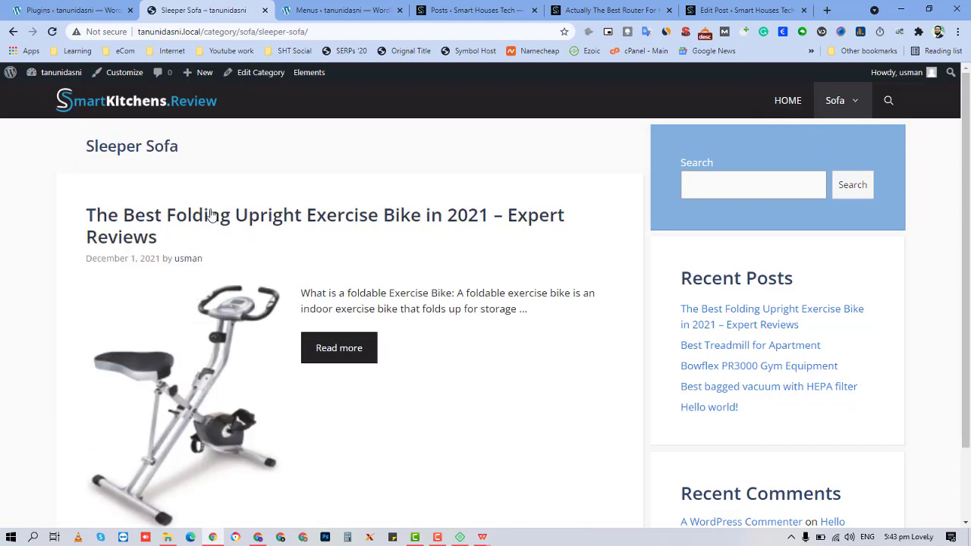
{"action": "scroll", "coordinate": [316, 319], "scroll_direction": "down", "scroll_amount": 1}
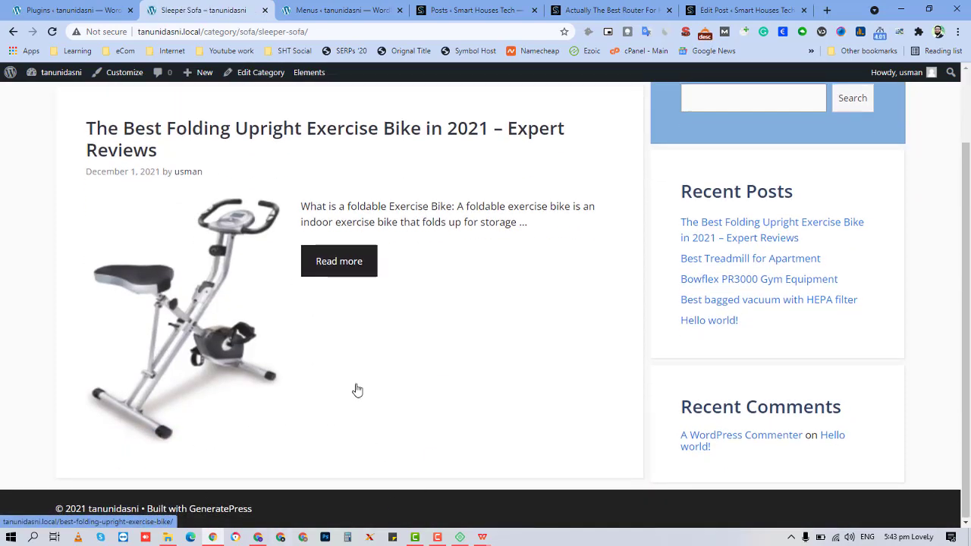
{"action": "left_click", "coordinate": [344, 11]}
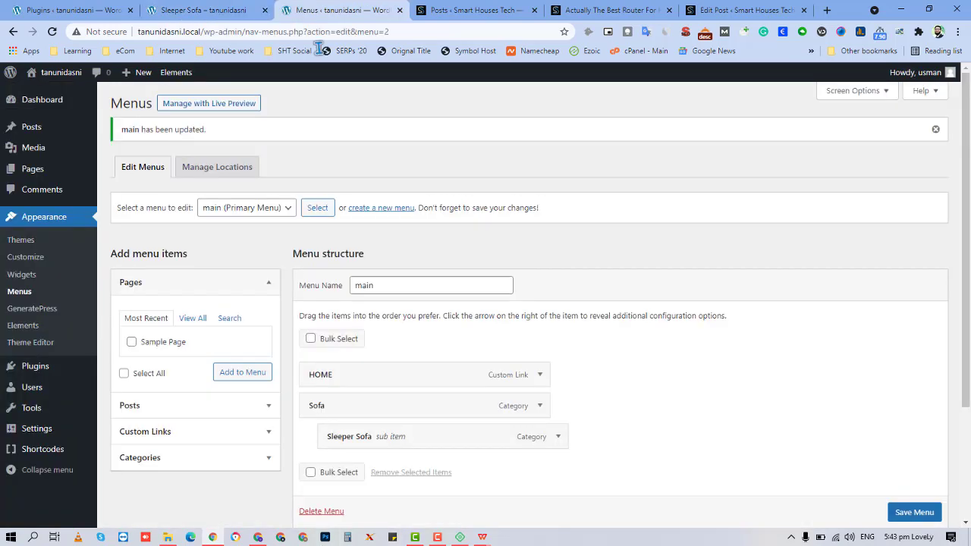
{"action": "scroll", "coordinate": [425, 501], "scroll_direction": "down", "scroll_amount": 2}
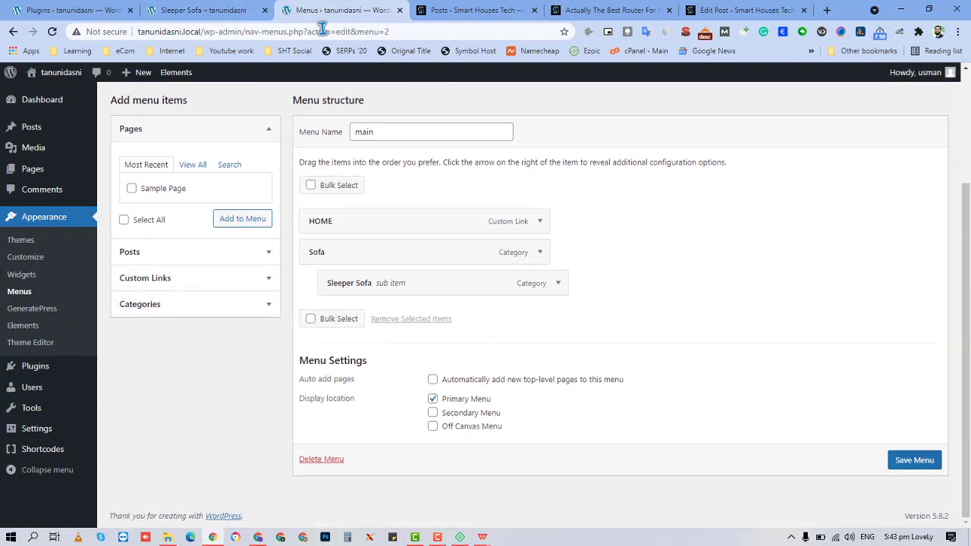
- Look at the Homekit router post's editor and published article, close the article, and return to the Smart Houses Tech posts list
{"action": "left_click", "coordinate": [717, 8]}
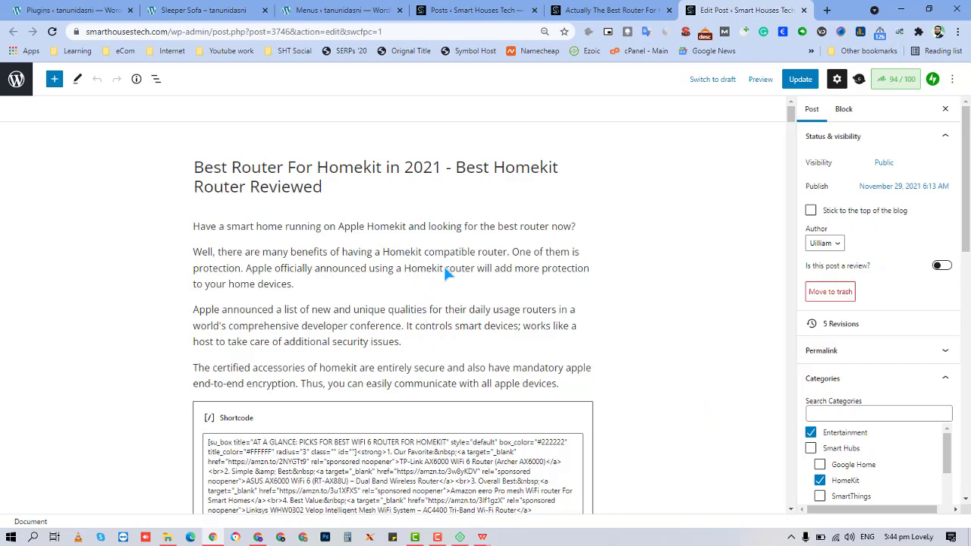
{"action": "left_click", "coordinate": [607, 10]}
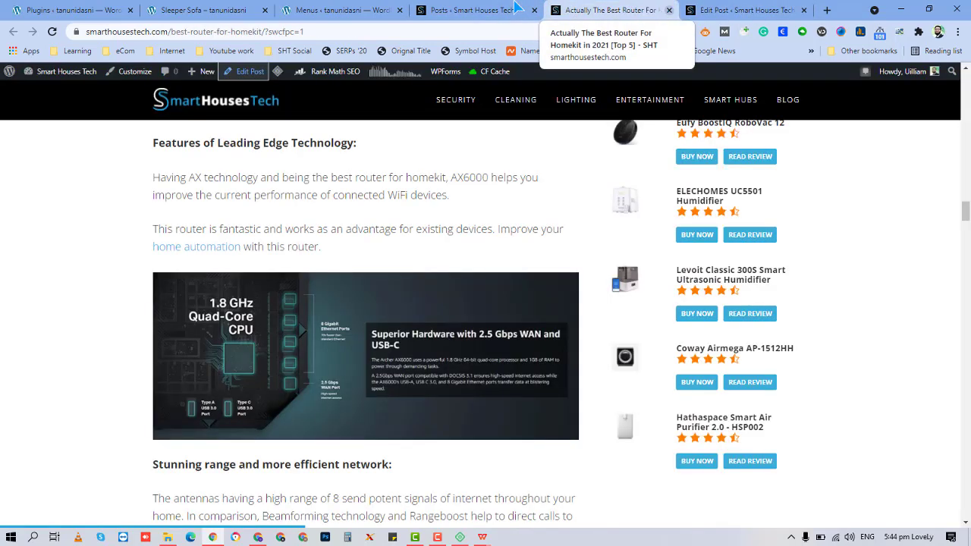
{"action": "left_click", "coordinate": [518, 7]}
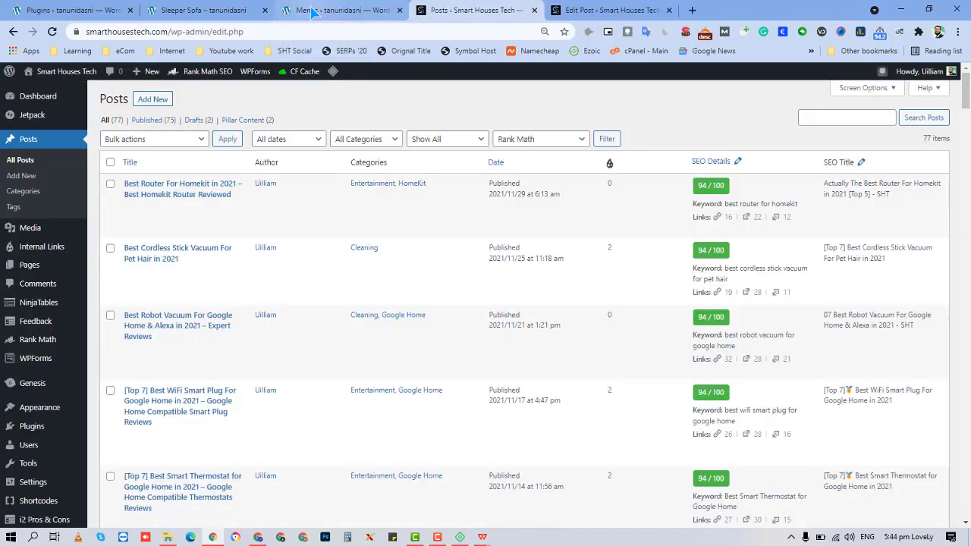
- Open the Add Plugins page of the tanunidasni site and search the plugins for "elemnetor"
{"action": "left_click", "coordinate": [98, 9]}
{"action": "left_click", "coordinate": [171, 9]}
{"action": "left_click", "coordinate": [54, 8]}
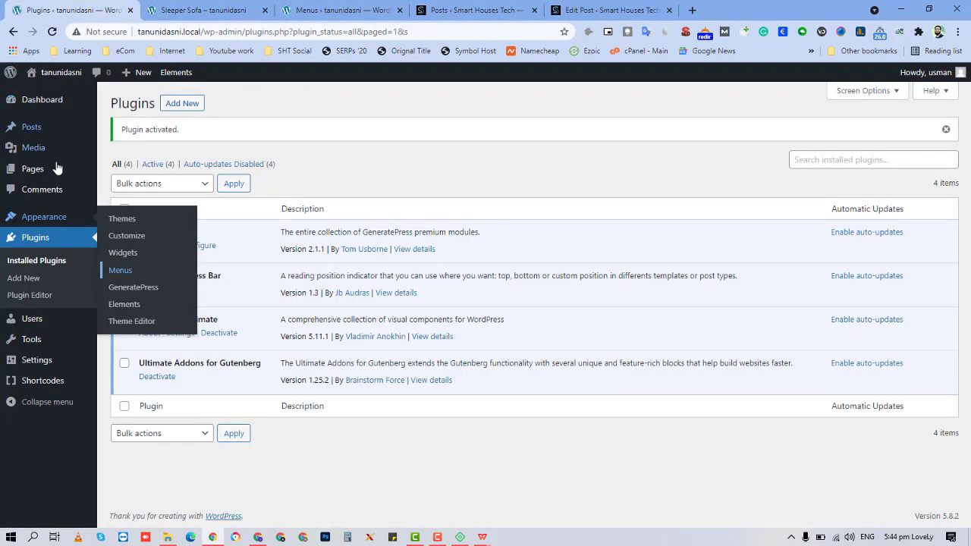
{"action": "left_click", "coordinate": [29, 279]}
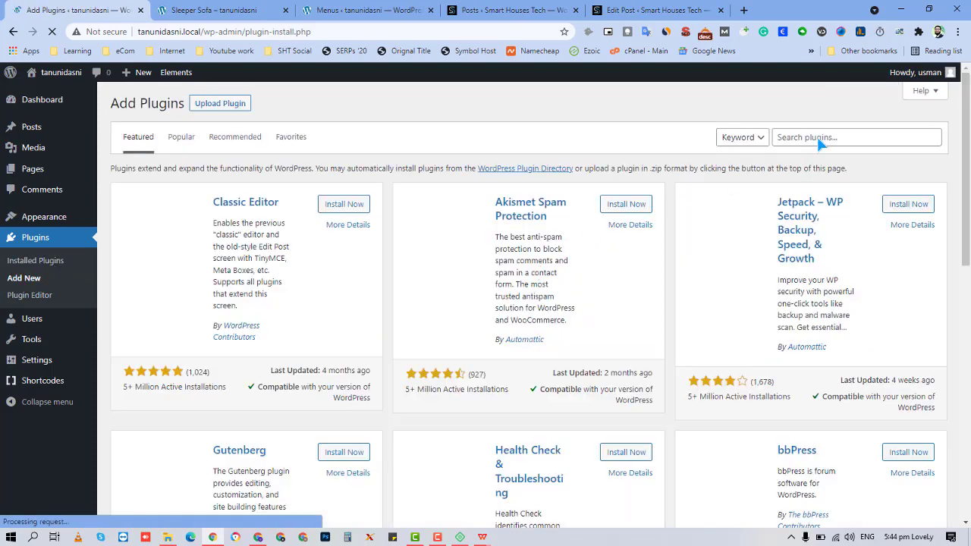
{"action": "left_click", "coordinate": [820, 145]}
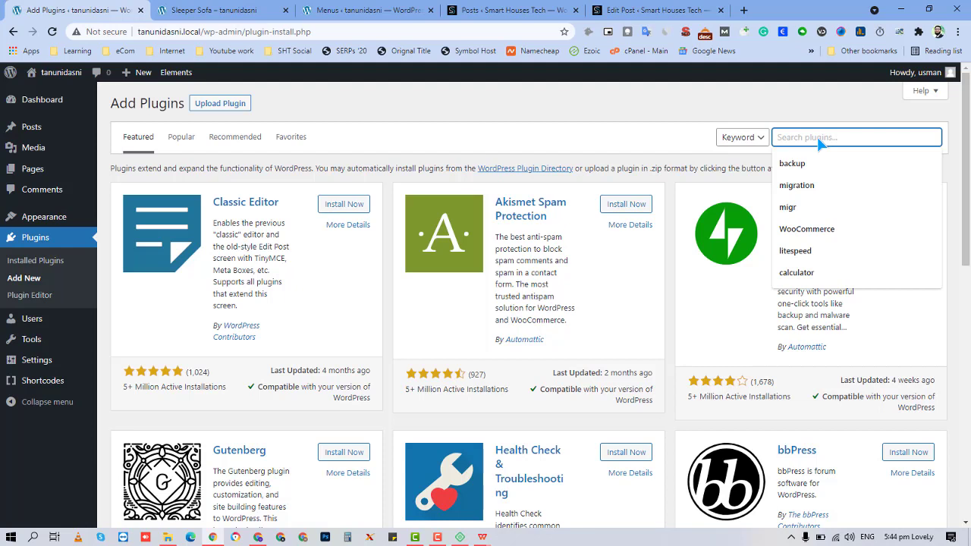
{"action": "type", "text": "elemnetor"}
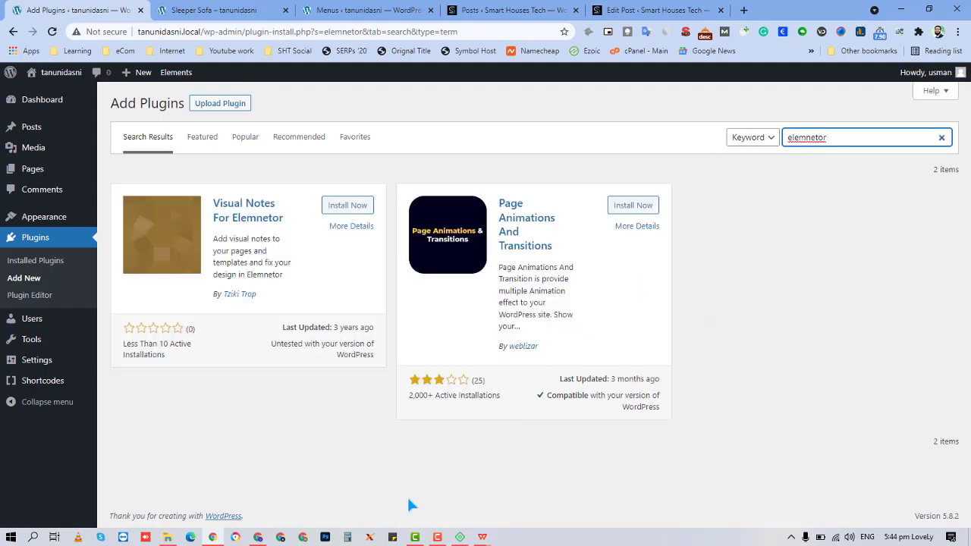
- Look up "elementor" on Google in a separate browser window and copy the word Elementor from the company information
{"action": "left_click", "coordinate": [239, 537]}
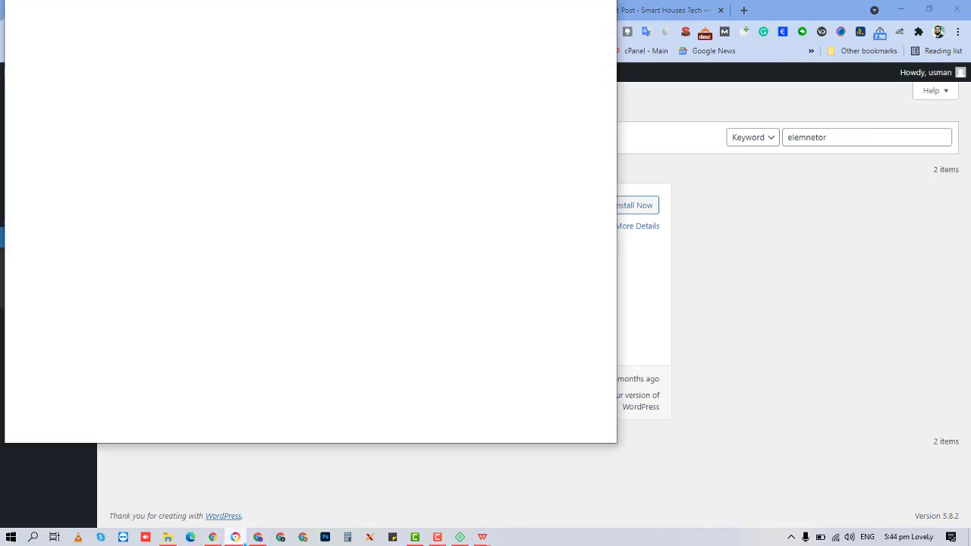
{"action": "type", "text": "elementor"}
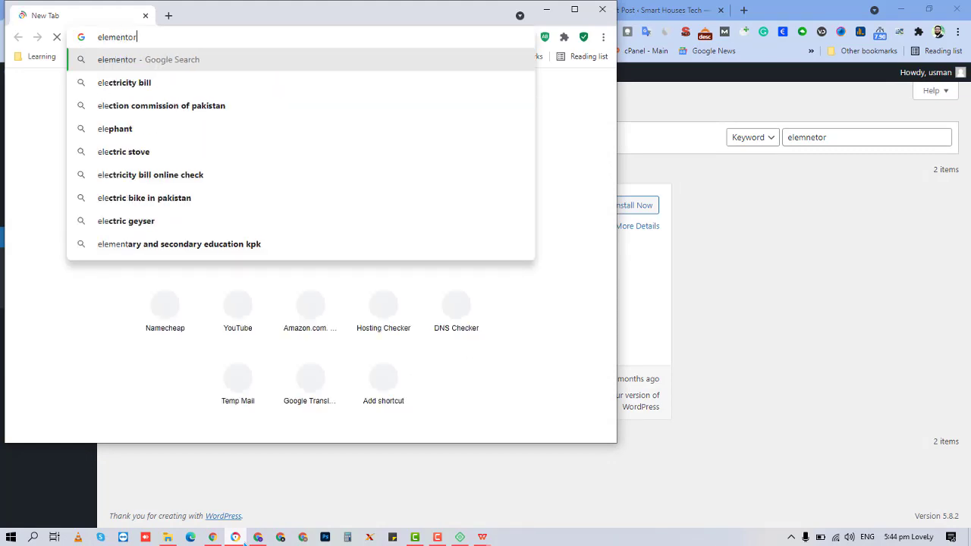
{"action": "key", "text": "Return"}
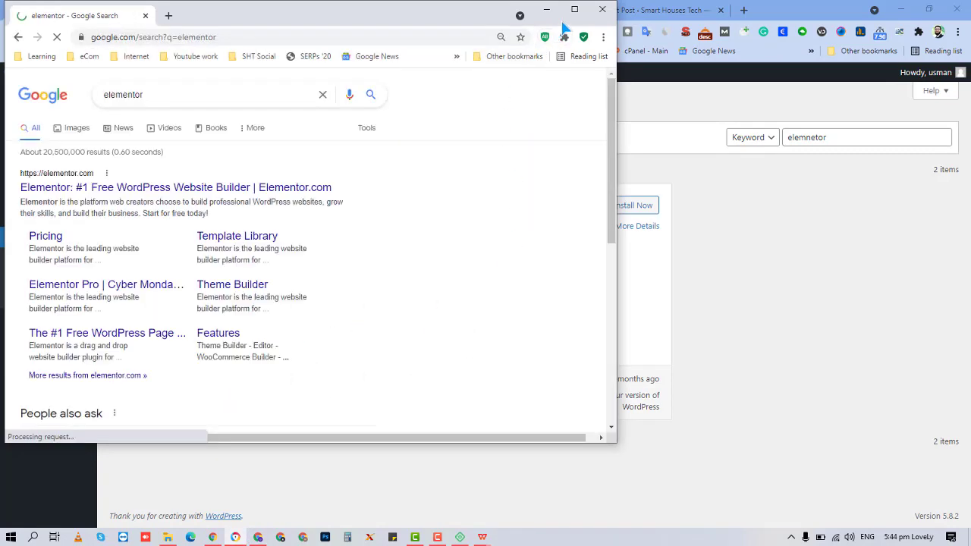
{"action": "left_click", "coordinate": [574, 9]}
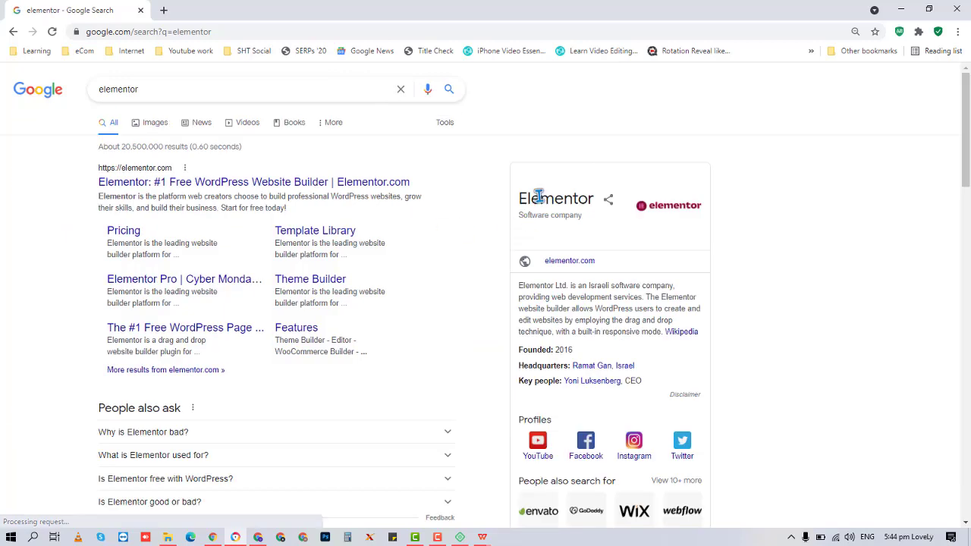
{"action": "double_click", "coordinate": [541, 201]}
{"action": "right_click", "coordinate": [548, 199]}
{"action": "left_click", "coordinate": [561, 206]}
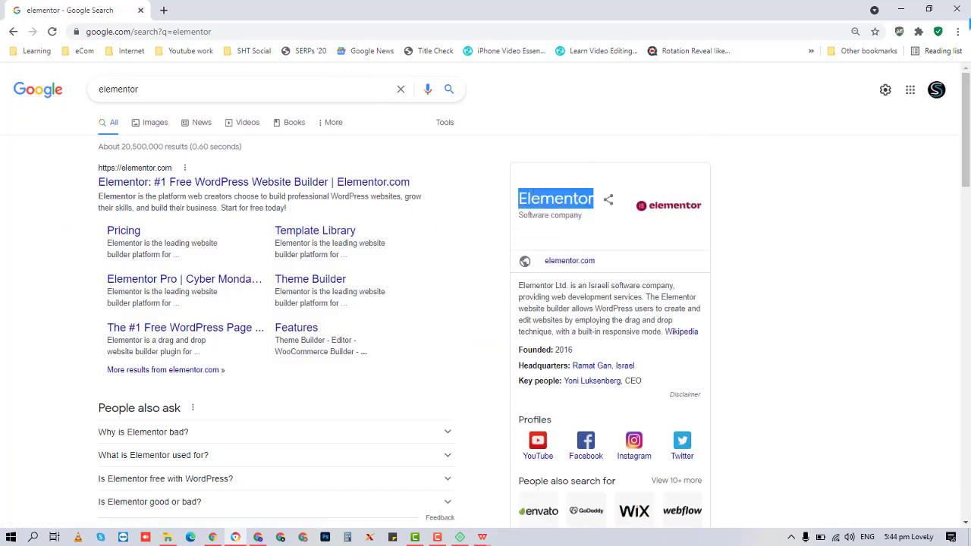
- Search the plugins again with the copied name Elementor and install the Elementor Website Builder plugin
{"action": "key", "text": "alt+Tab"}
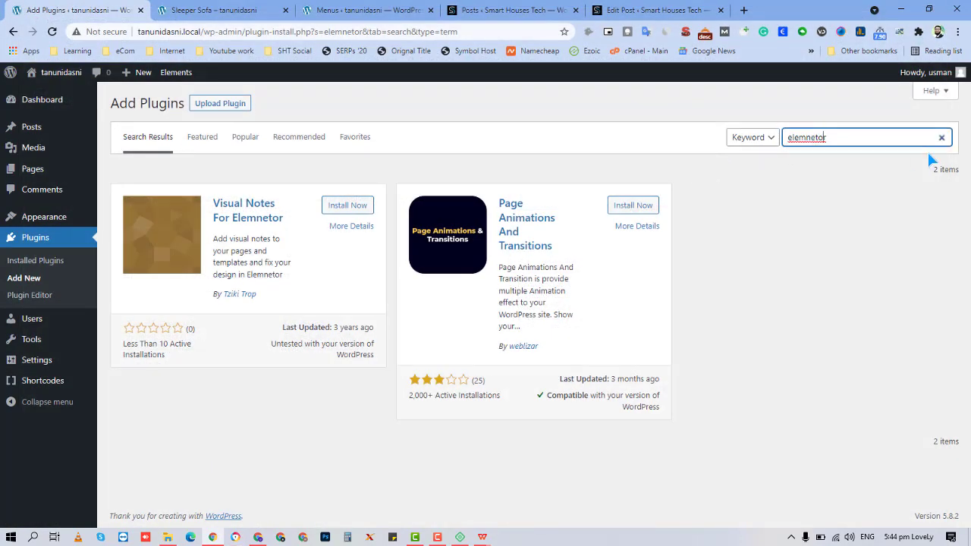
{"action": "key", "text": "ctrl+a"}
{"action": "key", "text": "ctrl+v"}
{"action": "key", "text": "Return"}
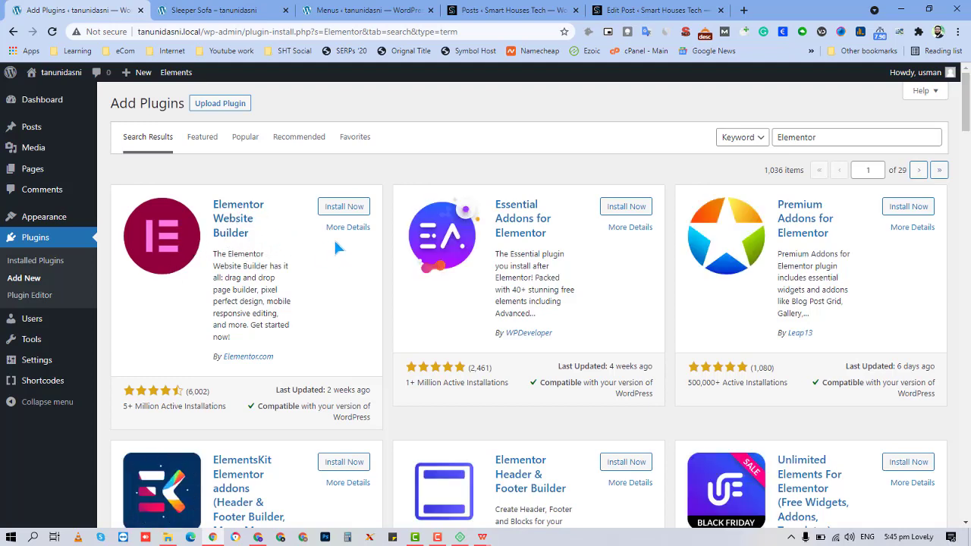
{"action": "left_click", "coordinate": [344, 208]}
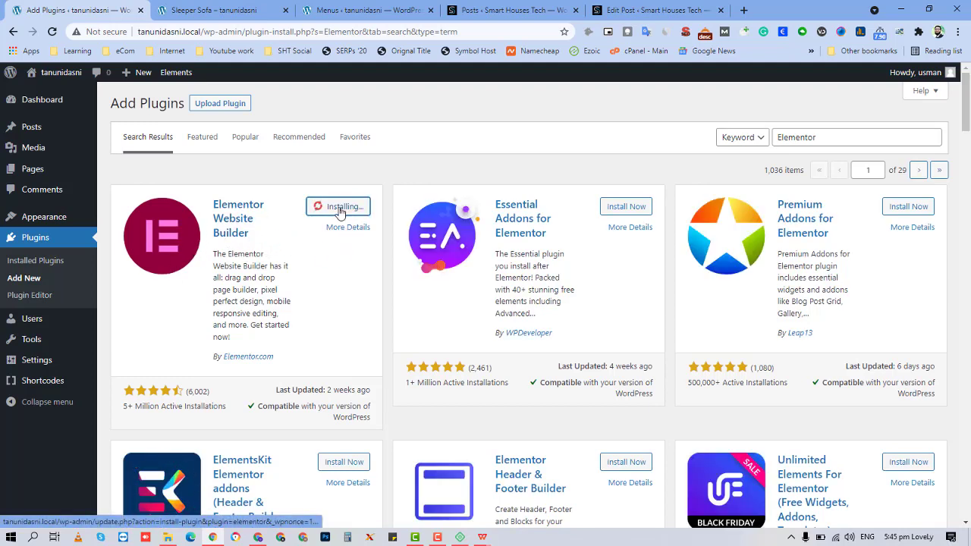
- Glance at the Homekit router post's editor, and check the Code text file on the desktop before closing it
{"action": "left_click", "coordinate": [632, 7]}
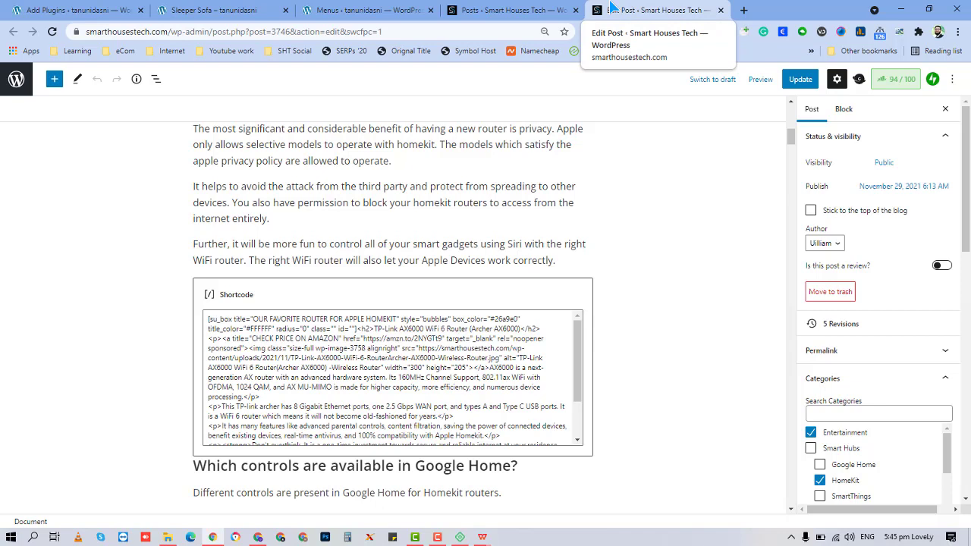
{"action": "left_click", "coordinate": [33, 7]}
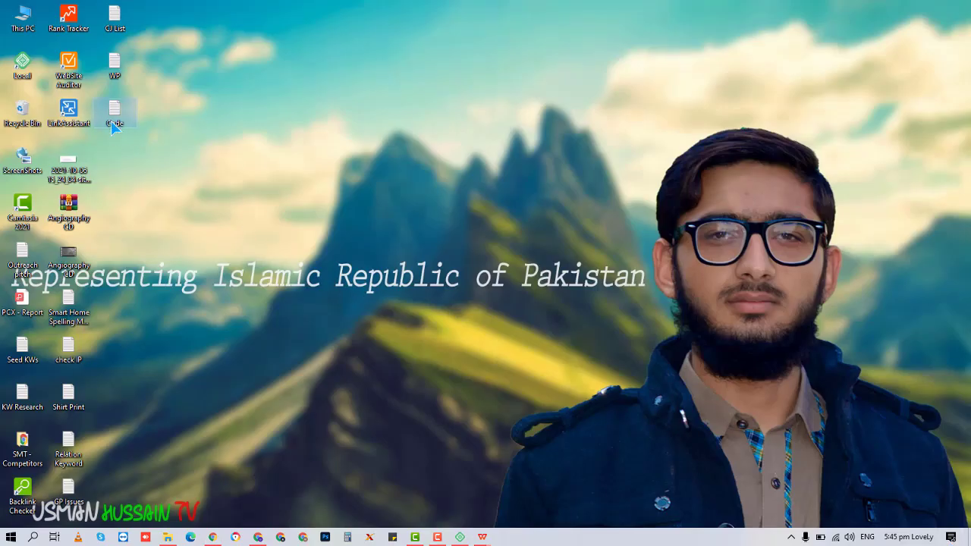
{"action": "double_click", "coordinate": [115, 126]}
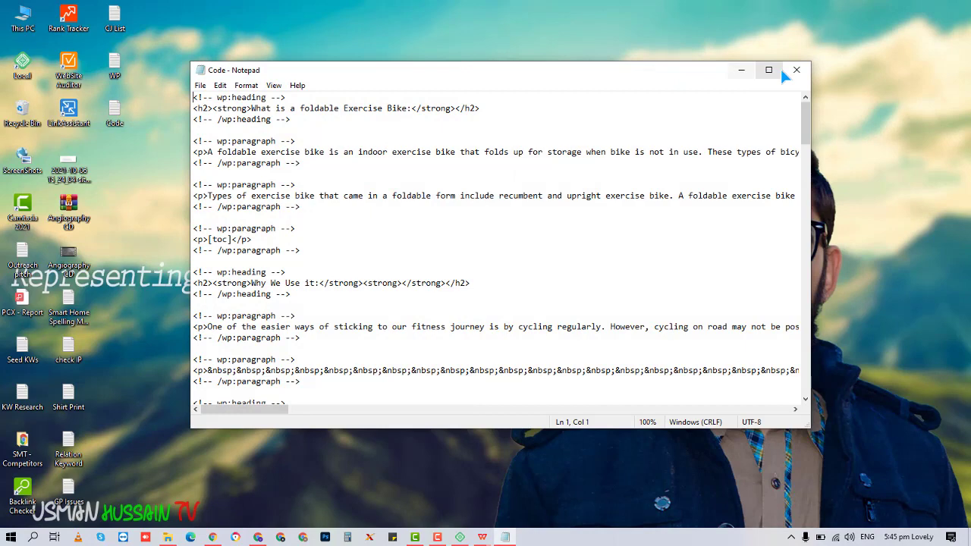
{"action": "left_click", "coordinate": [802, 71]}
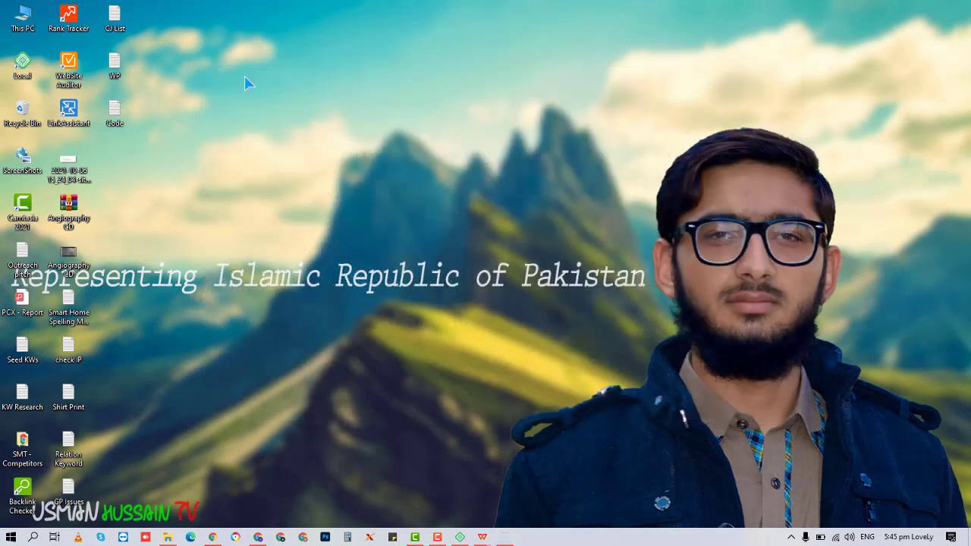
- Open the WP text file from the desktop and highlight its New Post, New Page, Elementor and Divi Builder lines
{"action": "double_click", "coordinate": [112, 79]}
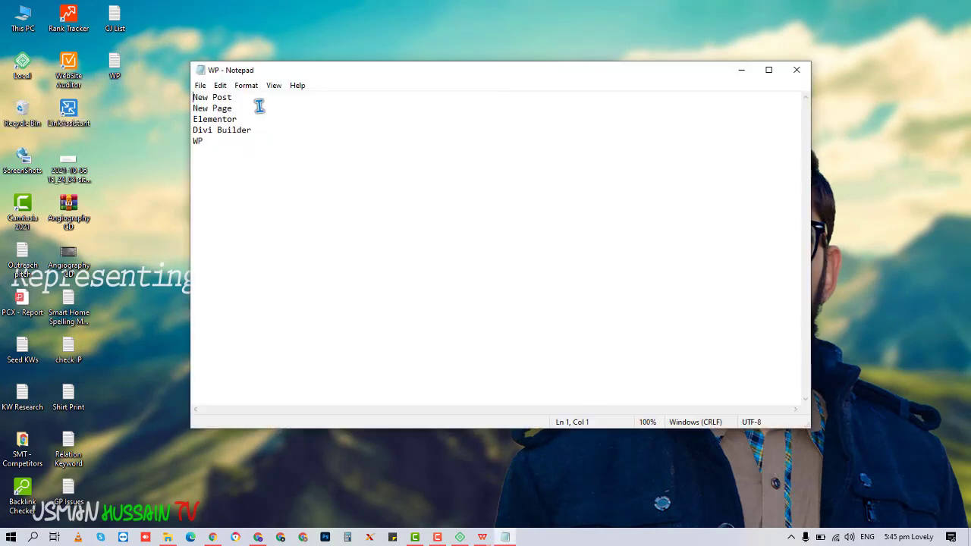
{"action": "left_click_drag", "start_coordinate": [250, 100], "coordinate": [188, 99]}
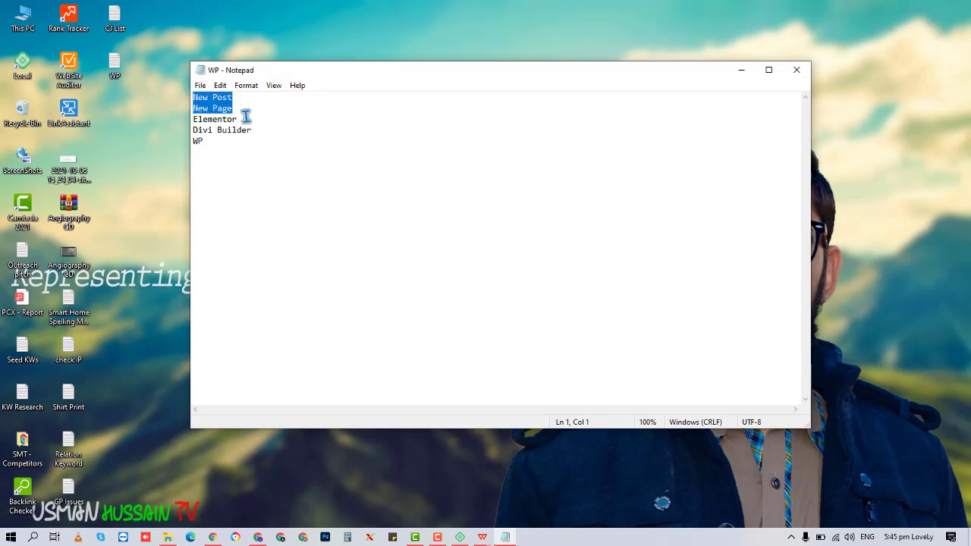
{"action": "left_click_drag", "start_coordinate": [248, 120], "coordinate": [199, 110]}
{"action": "left_click", "coordinate": [257, 118]}
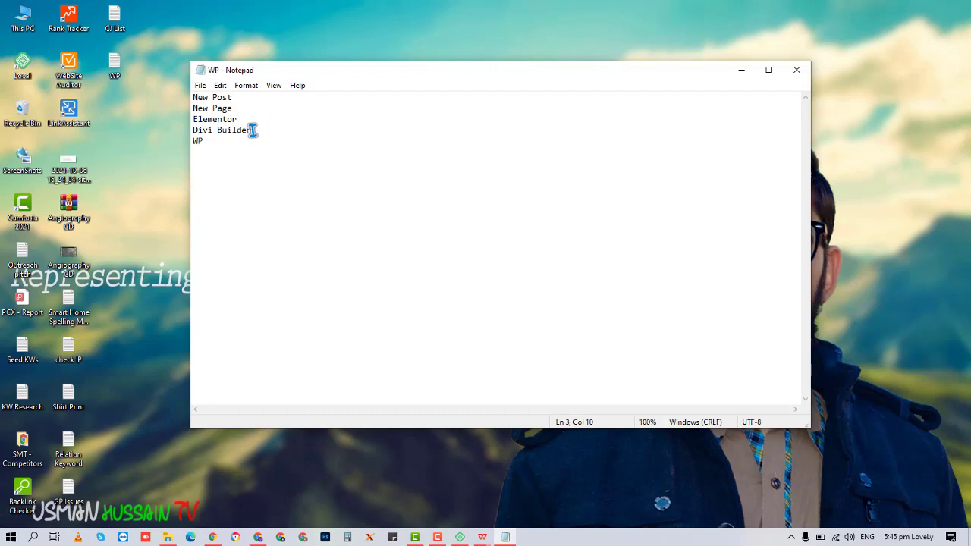
{"action": "key", "text": "shift+Home"}
{"action": "left_click_drag", "start_coordinate": [261, 130], "coordinate": [193, 131]}
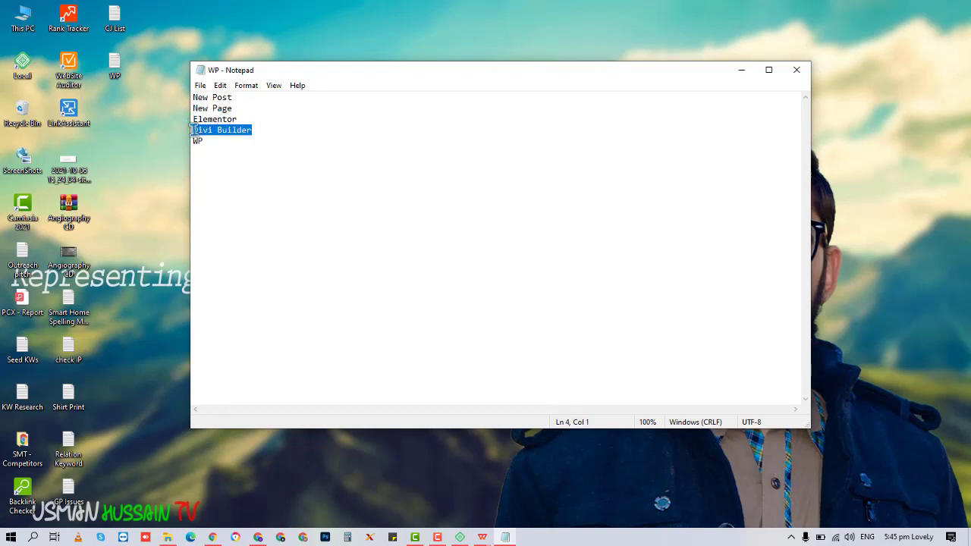
- Highlight the Divi Builder line again in the WP text file and close the file
{"action": "left_click", "coordinate": [213, 129]}
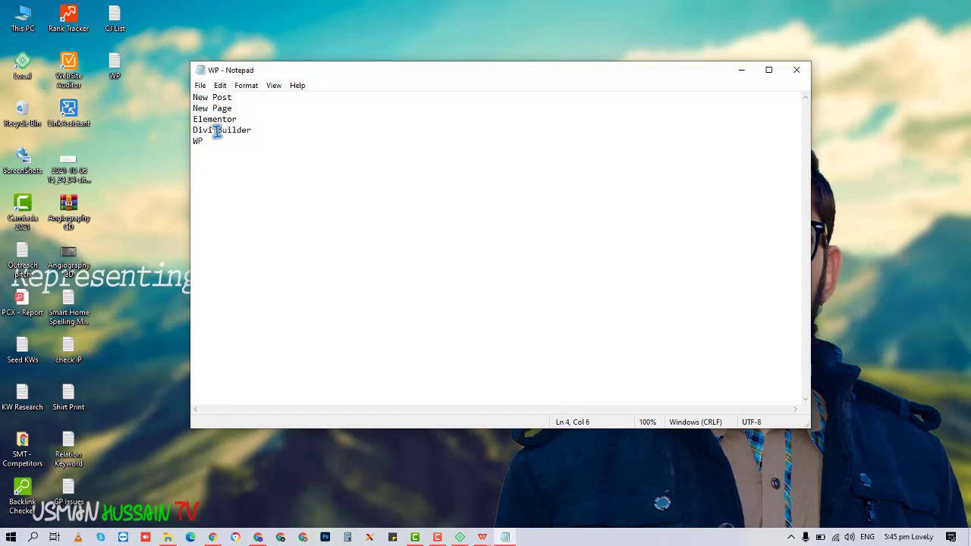
{"action": "left_click_drag", "start_coordinate": [212, 130], "coordinate": [193, 131]}
{"action": "left_click_drag", "start_coordinate": [258, 130], "coordinate": [192, 127]}
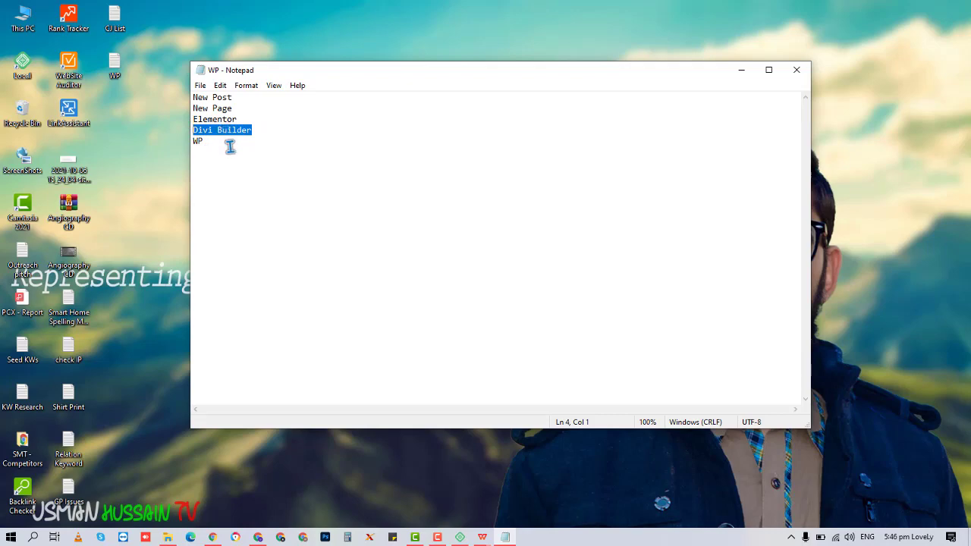
{"action": "left_click", "coordinate": [786, 69]}
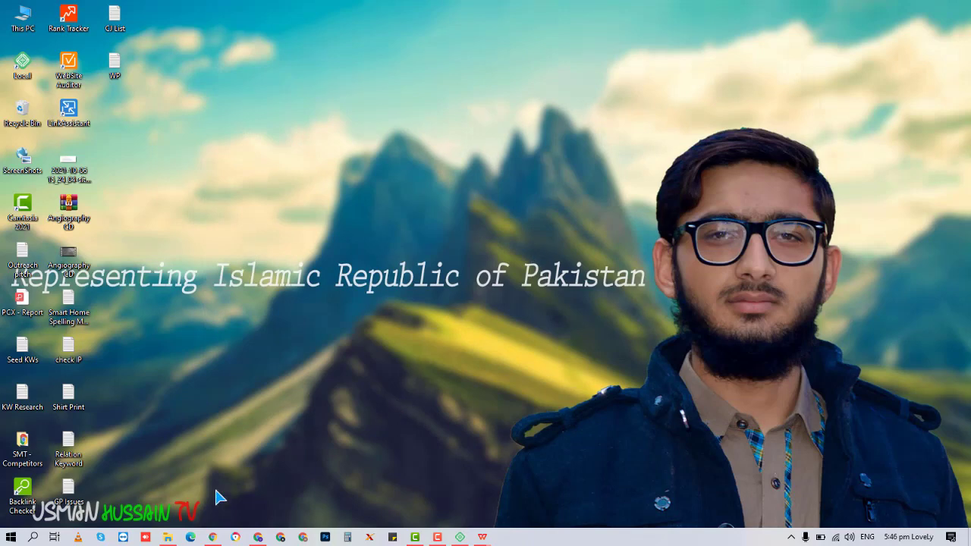
- Switch back to the browser's Add Plugins page and search the plugins for "wps bakery"
{"action": "left_click", "coordinate": [236, 531]}
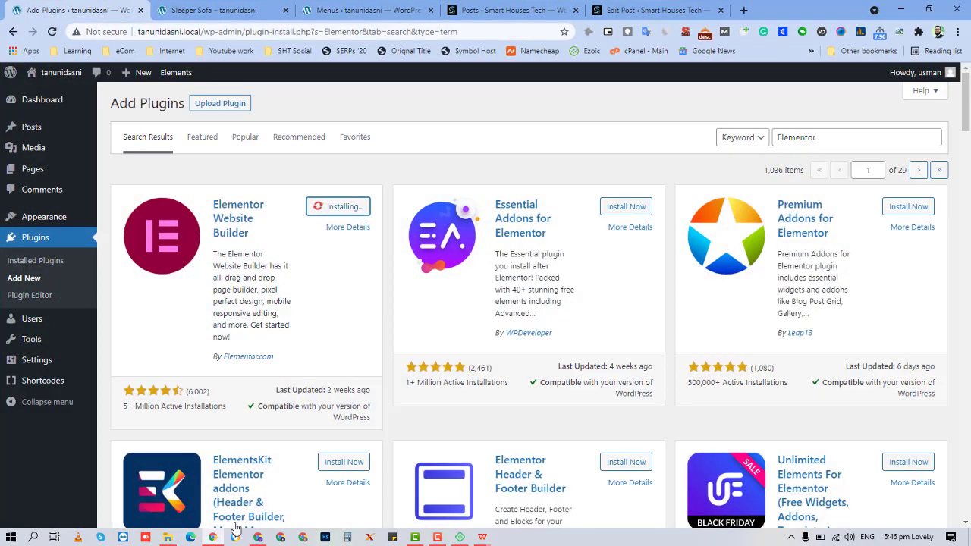
{"action": "left_click", "coordinate": [845, 132]}
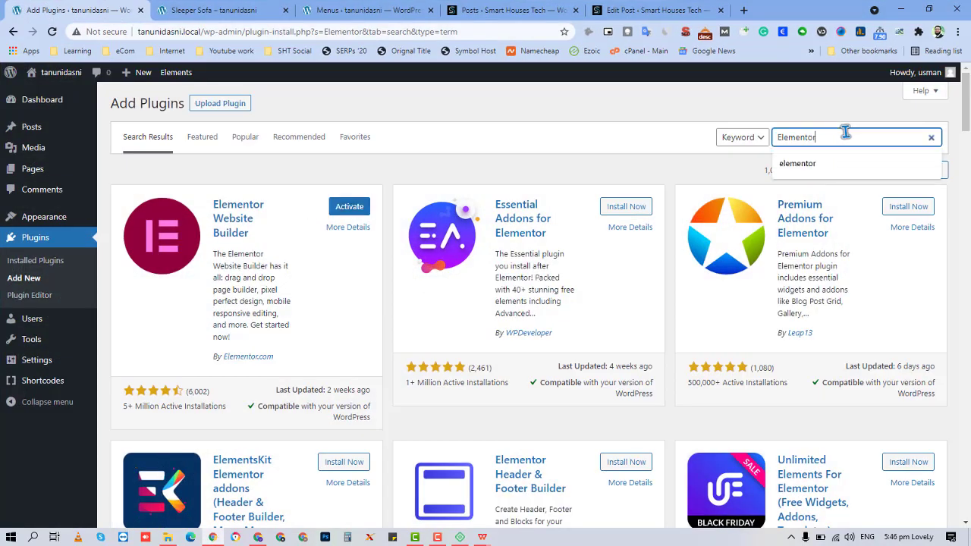
{"action": "key", "text": "ctrl+a"}
{"action": "type", "text": "wps"}
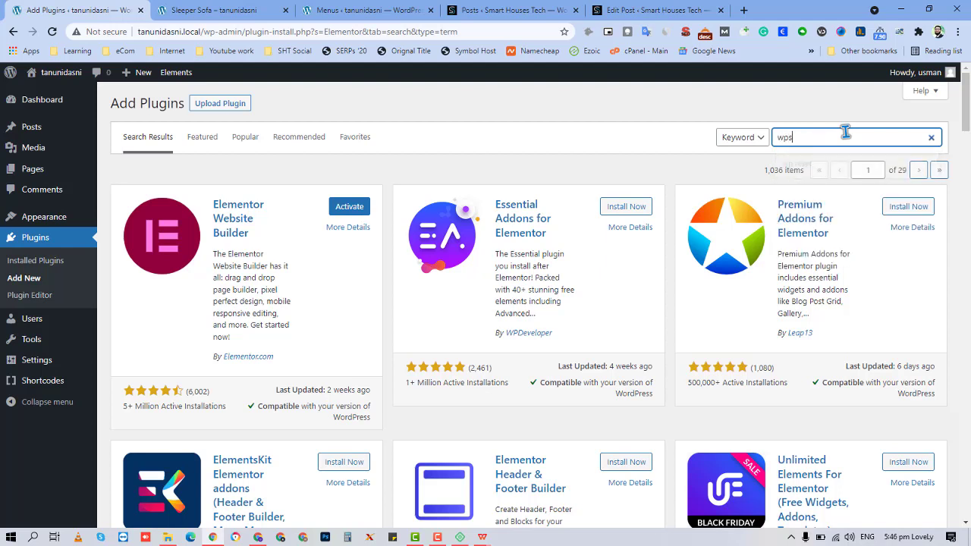
{"action": "type", "text": " b"}
{"action": "key", "text": "BackSpace"}
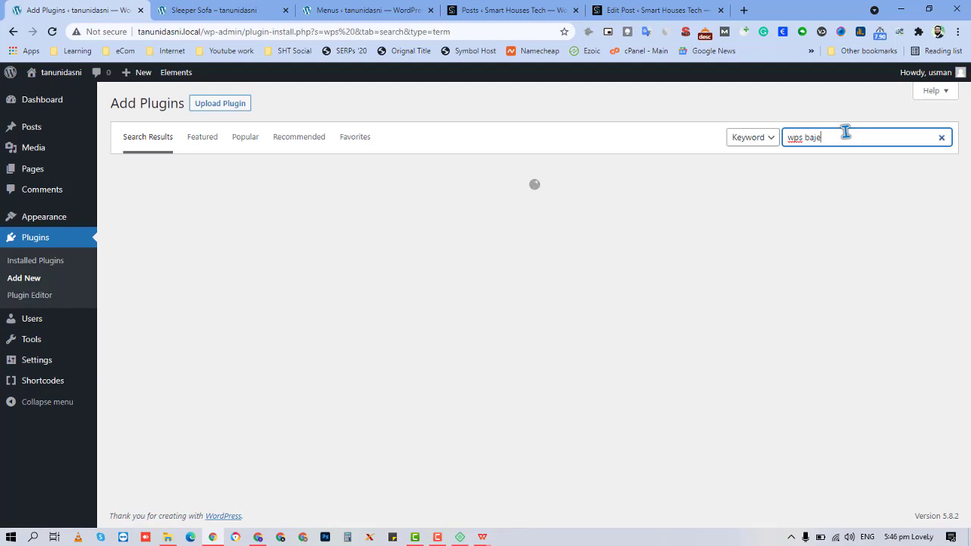
{"action": "type", "text": "bakery"}
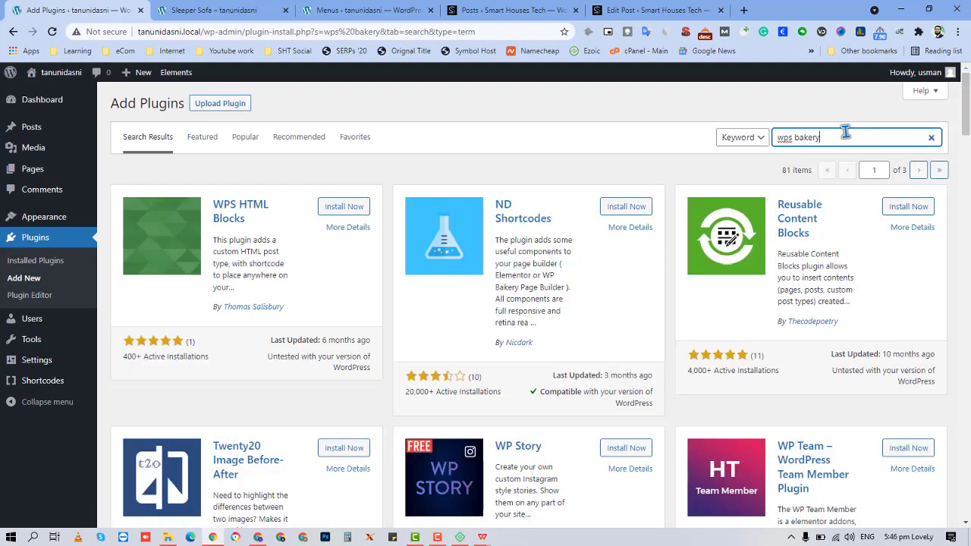
- Replace the plugin search term with Elementor and activate the Elementor Website Builder plugin
{"action": "right_click", "coordinate": [846, 132]}
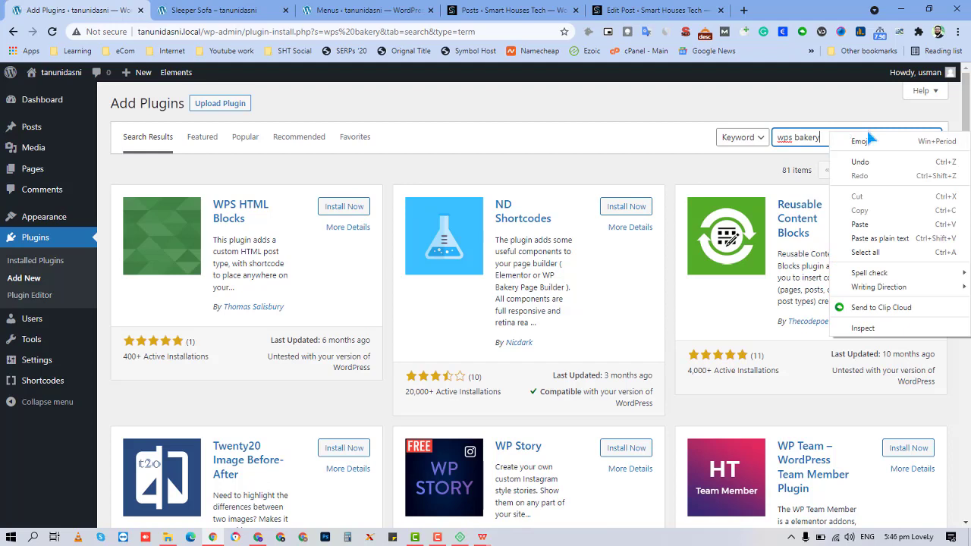
{"action": "left_click", "coordinate": [808, 137]}
{"action": "key", "text": "ctrl+a"}
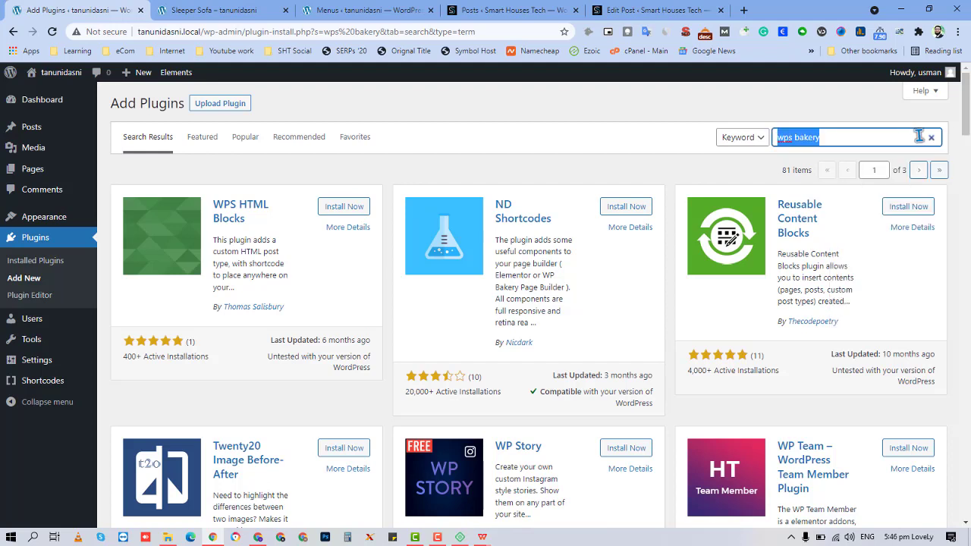
{"action": "type", "text": "Elementor"}
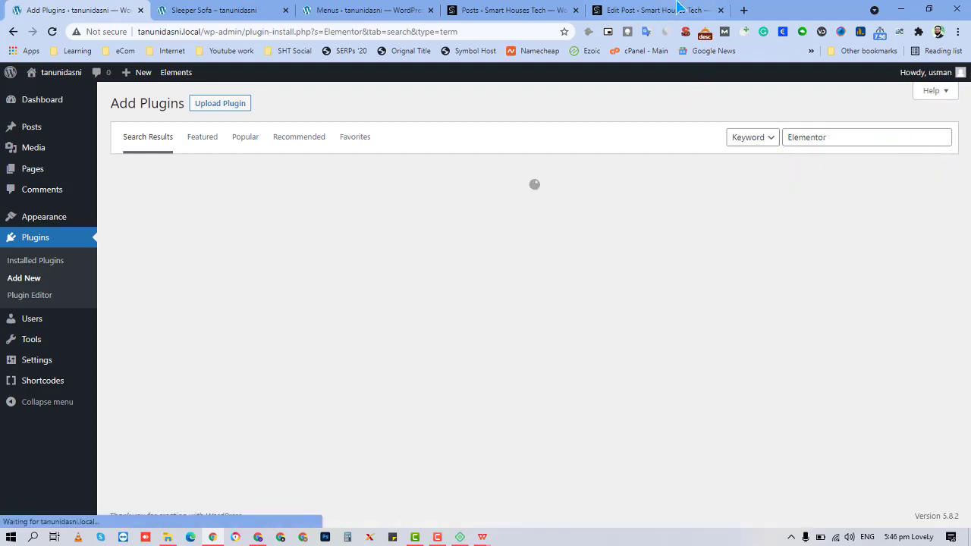
{"action": "left_click", "coordinate": [674, 5]}
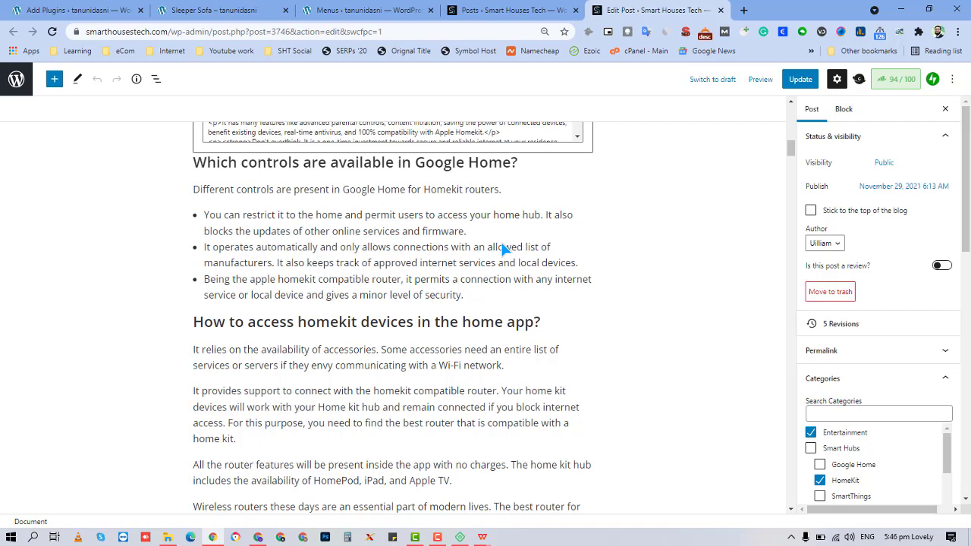
{"action": "left_click", "coordinate": [82, 10]}
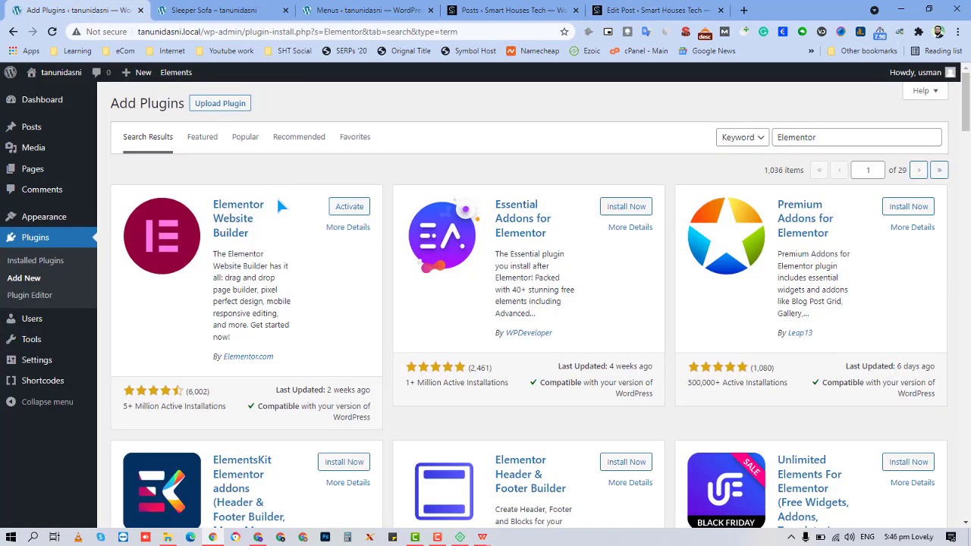
{"action": "left_click", "coordinate": [348, 208]}
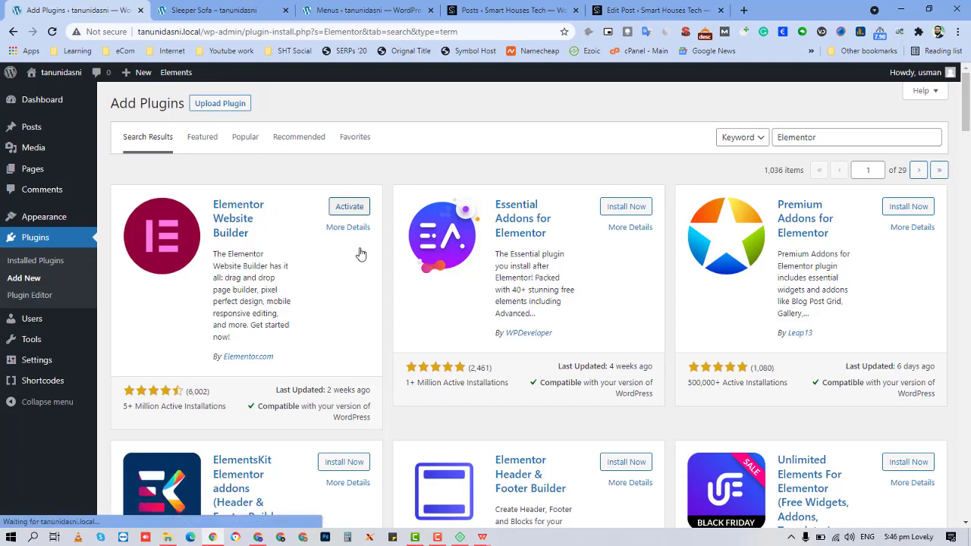
- Review the Homekit router post's settings, including its categories, tags, featured image, discussion and link suggestions
{"action": "left_click", "coordinate": [600, 9]}
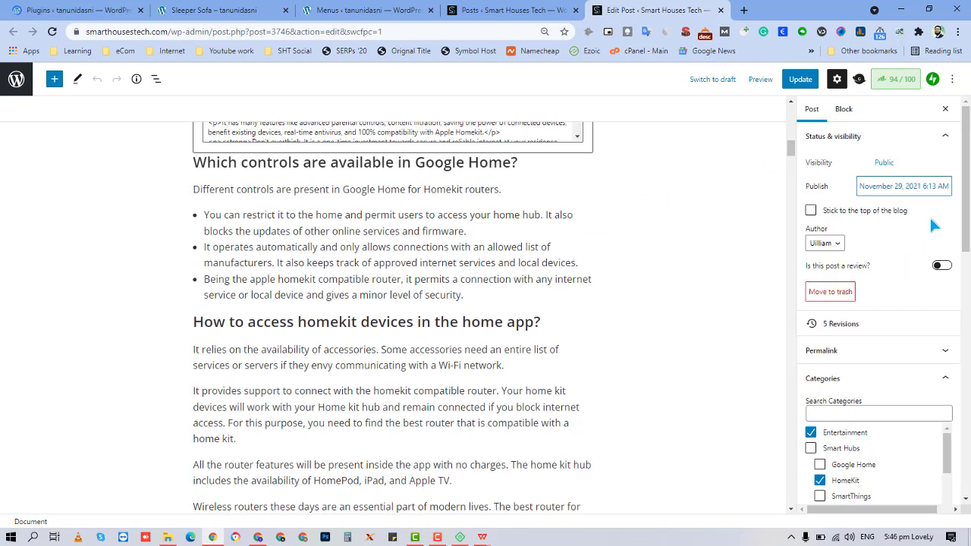
{"action": "scroll", "coordinate": [929, 228], "scroll_direction": "down", "scroll_amount": 3}
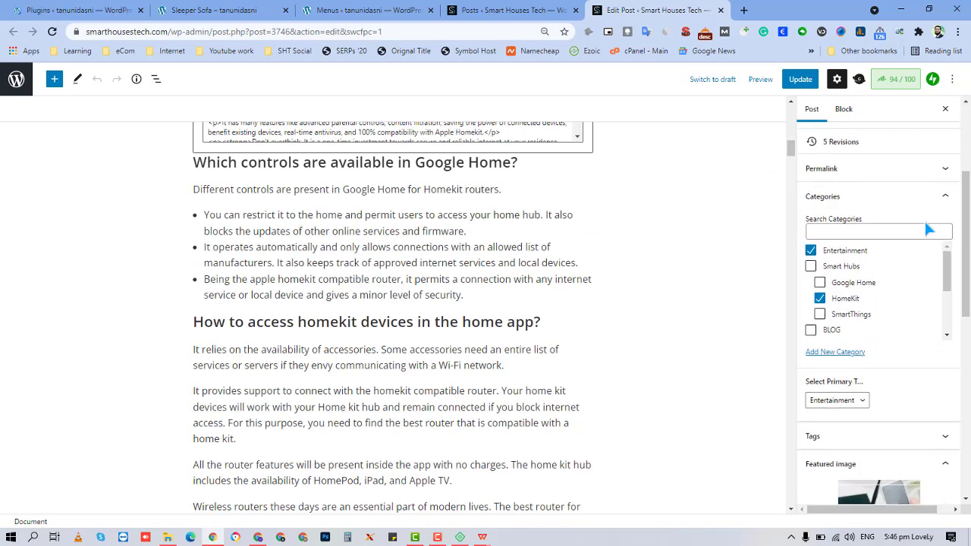
{"action": "scroll", "coordinate": [922, 202], "scroll_direction": "up", "scroll_amount": 1}
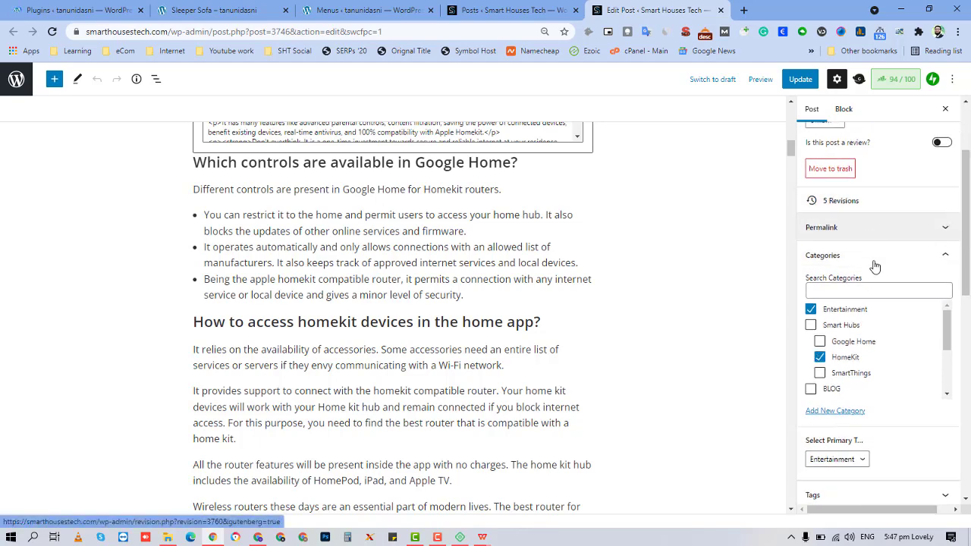
{"action": "scroll", "coordinate": [873, 262], "scroll_direction": "down", "scroll_amount": 1}
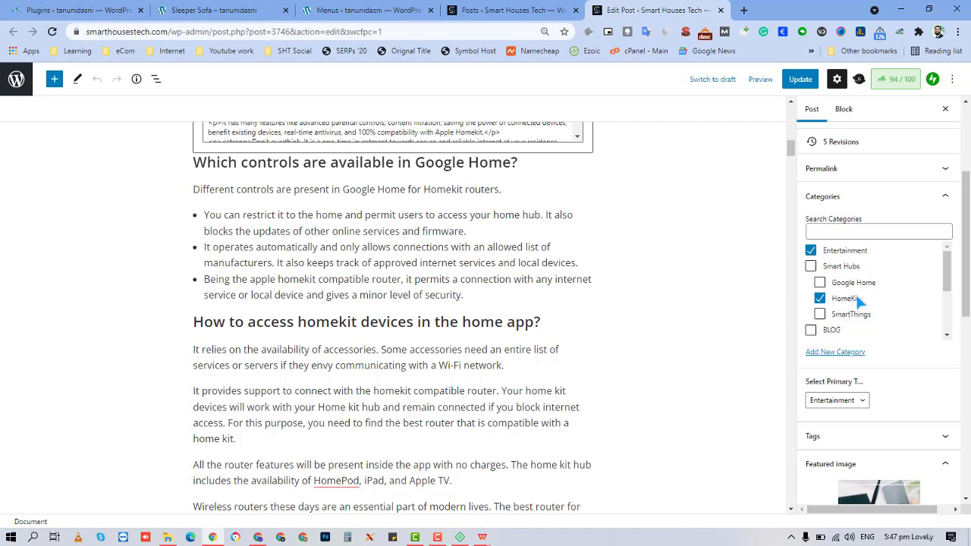
{"action": "scroll", "coordinate": [883, 283], "scroll_direction": "down", "scroll_amount": 3}
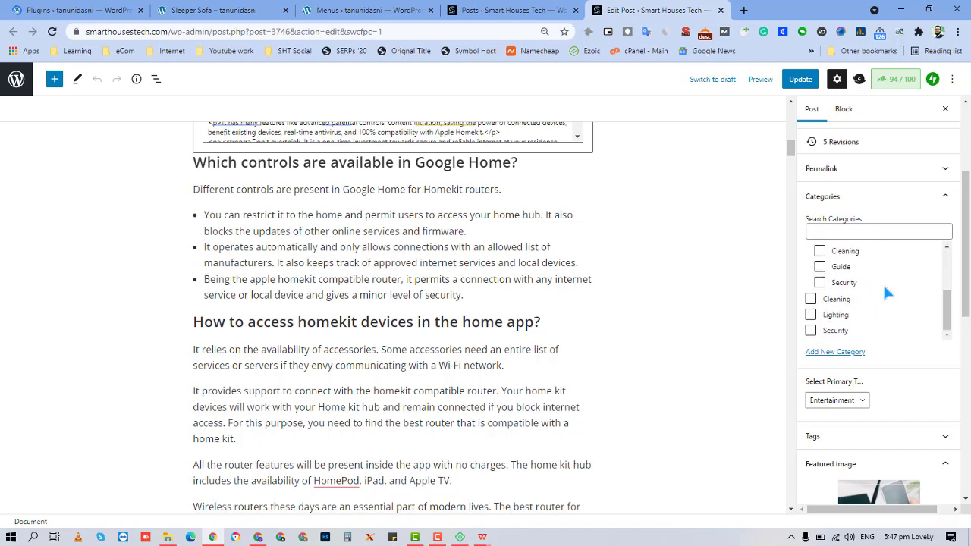
{"action": "scroll", "coordinate": [883, 283], "scroll_direction": "up", "scroll_amount": 3}
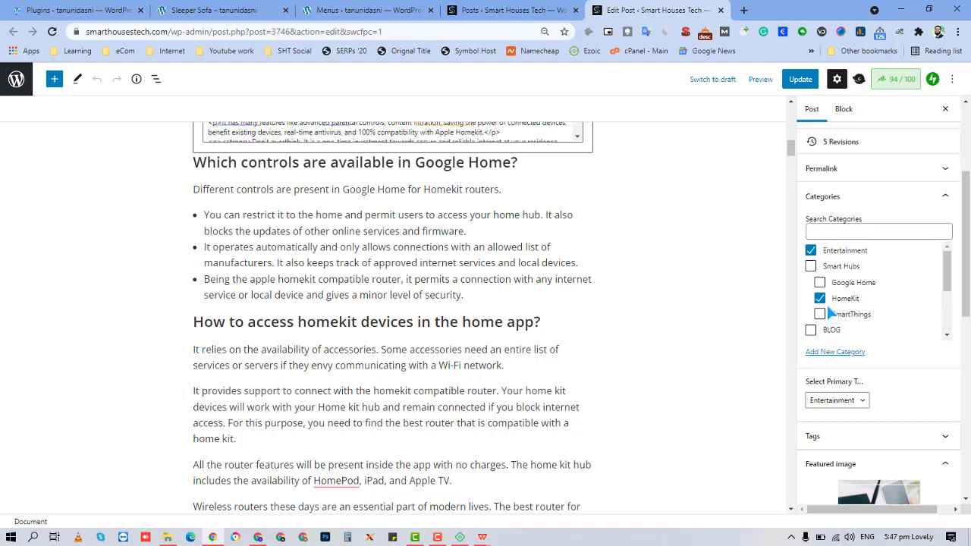
{"action": "scroll", "coordinate": [921, 387], "scroll_direction": "down", "scroll_amount": 3}
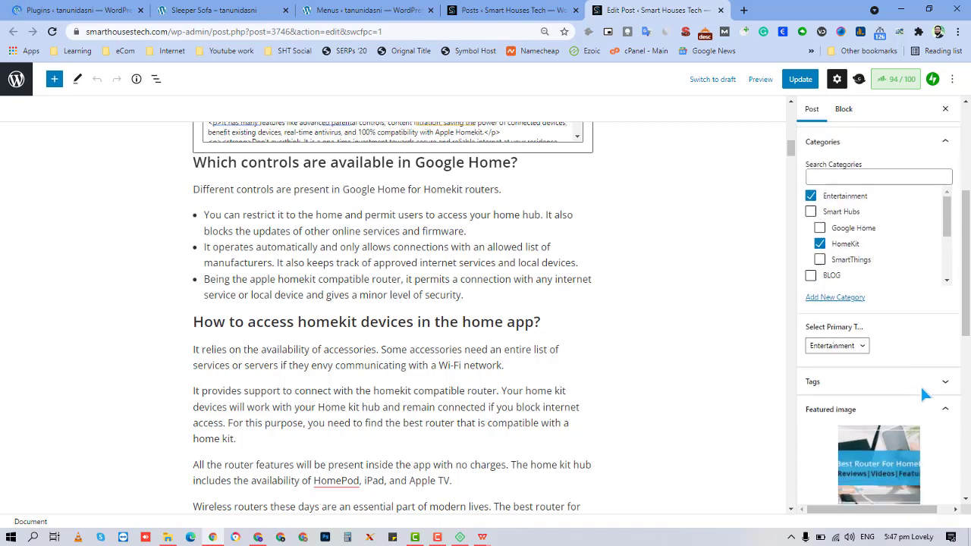
{"action": "scroll", "coordinate": [920, 385], "scroll_direction": "down", "scroll_amount": 1}
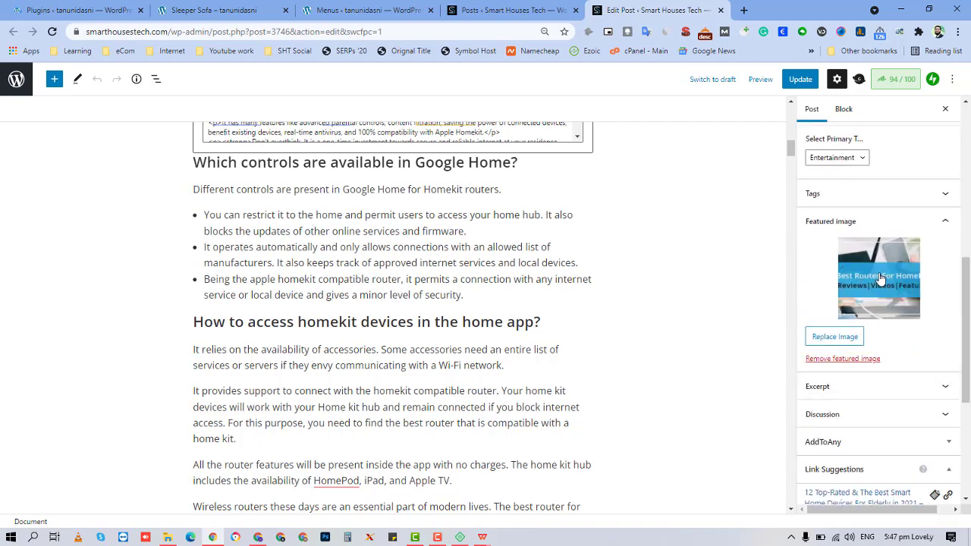
{"action": "scroll", "coordinate": [914, 323], "scroll_direction": "down", "scroll_amount": 3}
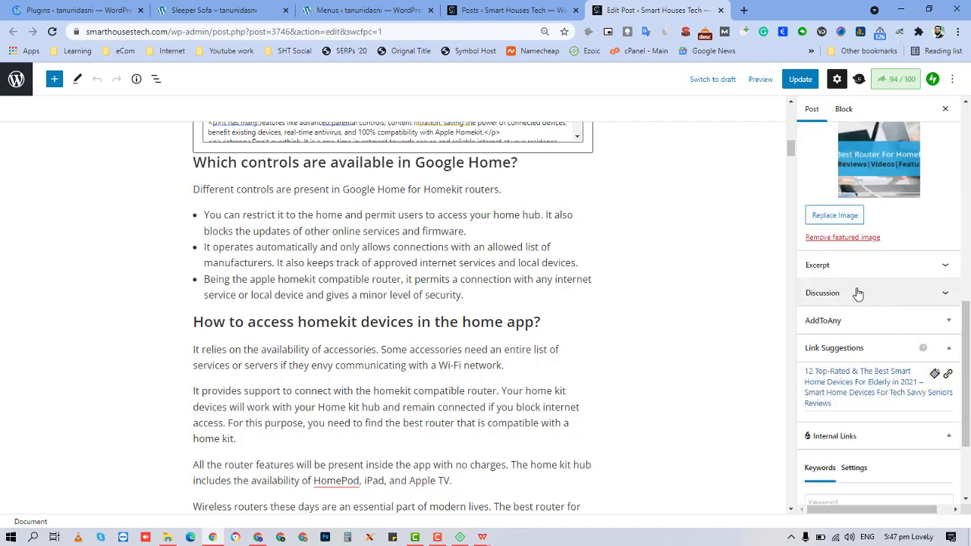
{"action": "scroll", "coordinate": [835, 357], "scroll_direction": "down", "scroll_amount": 1}
{"action": "scroll", "coordinate": [835, 380], "scroll_direction": "up", "scroll_amount": 2}
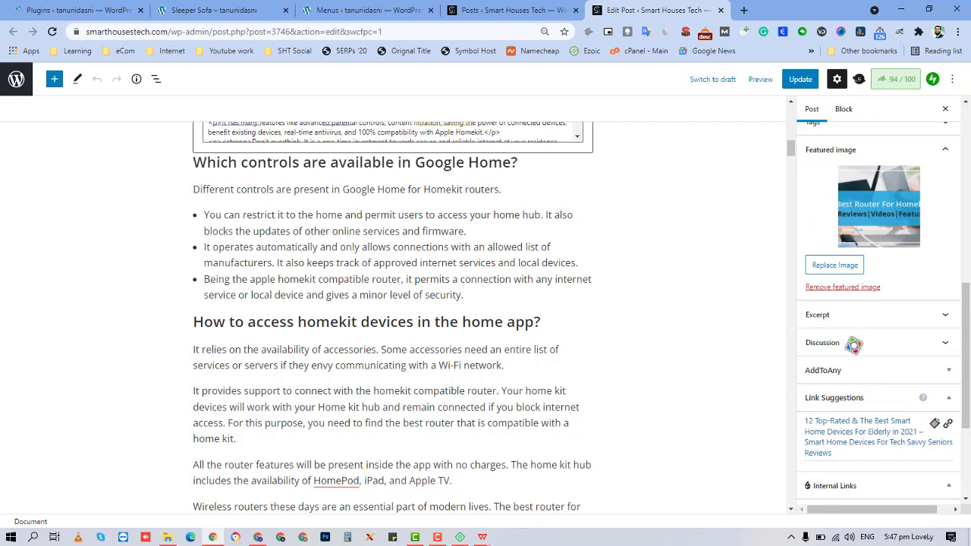
{"action": "scroll", "coordinate": [858, 342], "scroll_direction": "up", "scroll_amount": 5}
{"action": "scroll", "coordinate": [863, 262], "scroll_direction": "up", "scroll_amount": 3}
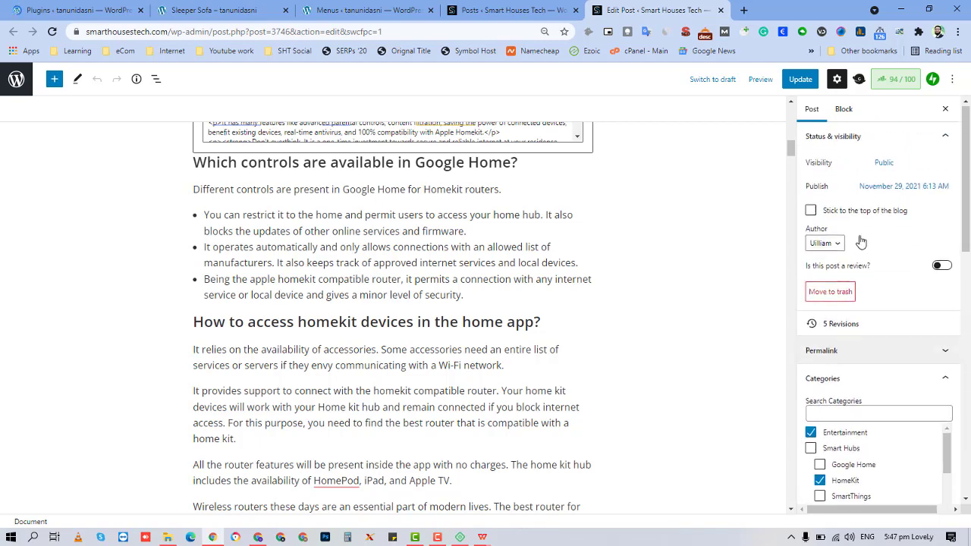
- Open the post's Rank Math snippet for editing and examine its title, permalink and description
{"action": "left_click", "coordinate": [907, 81]}
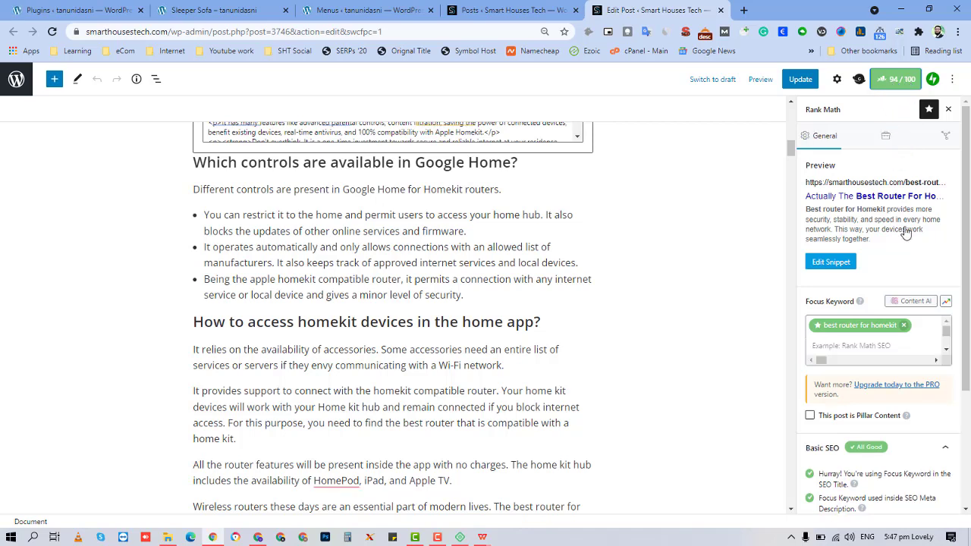
{"action": "left_click", "coordinate": [830, 263]}
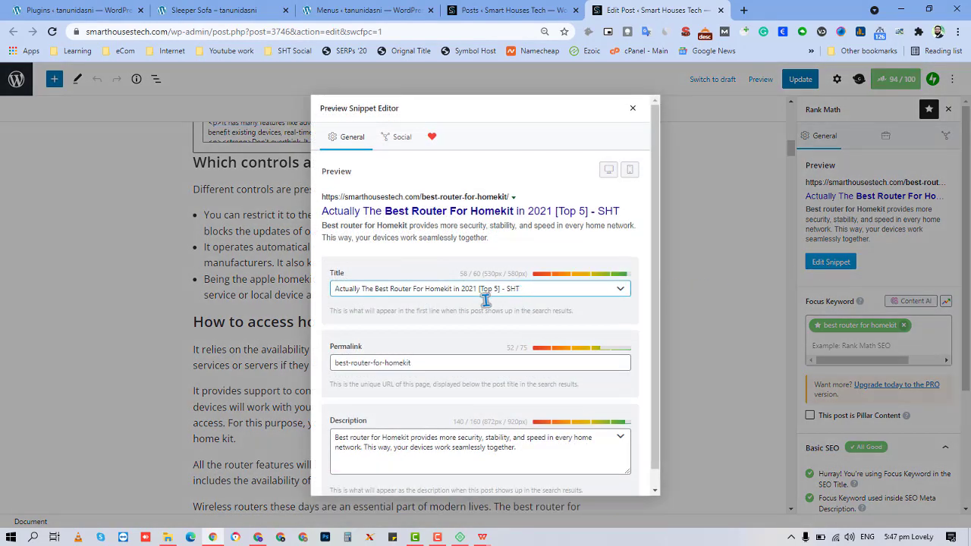
{"action": "left_click_drag", "start_coordinate": [382, 290], "coordinate": [535, 294]}
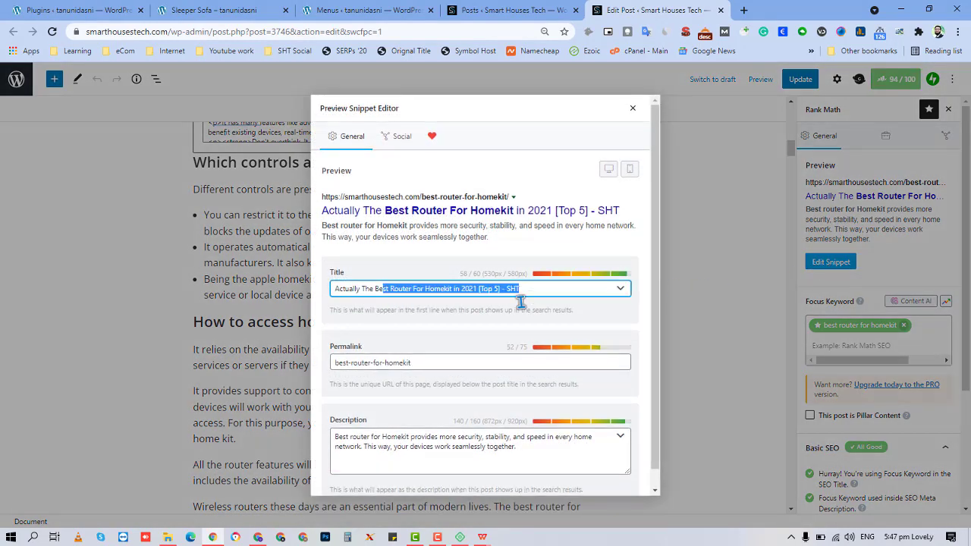
{"action": "left_click_drag", "start_coordinate": [414, 363], "coordinate": [342, 363]}
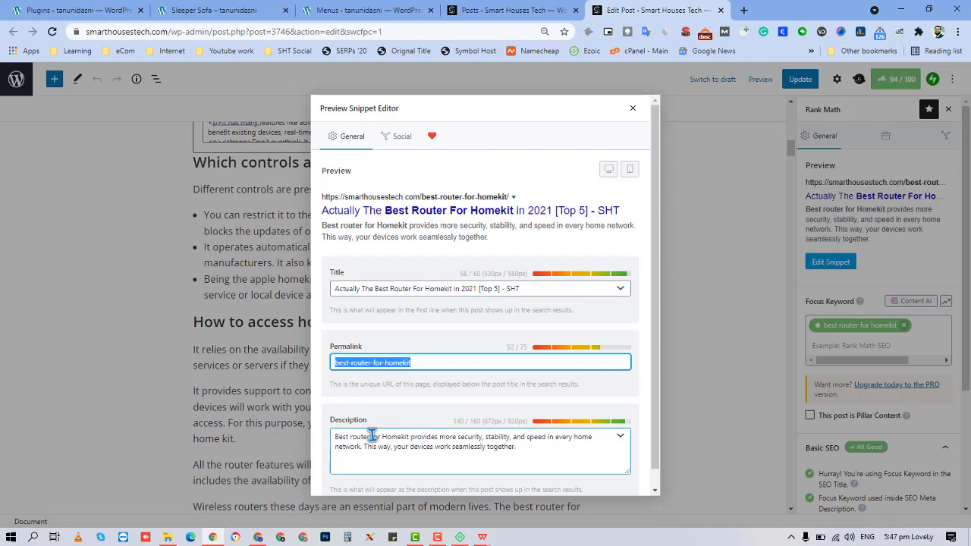
{"action": "left_click_drag", "start_coordinate": [414, 446], "coordinate": [377, 447]}
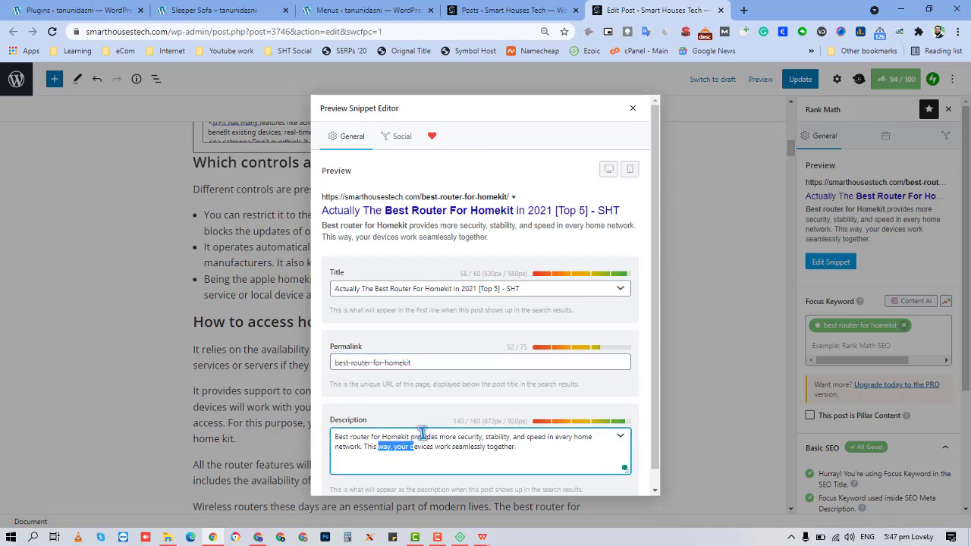
{"action": "left_click", "coordinate": [427, 381]}
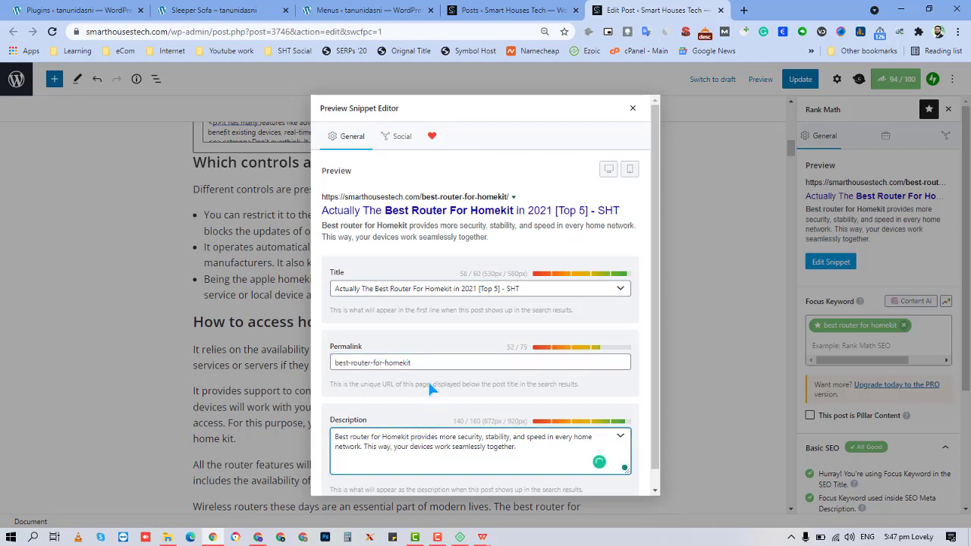
- Examine the snippet's Facebook sharing preview with its image, title and description options
{"action": "left_click", "coordinate": [395, 135]}
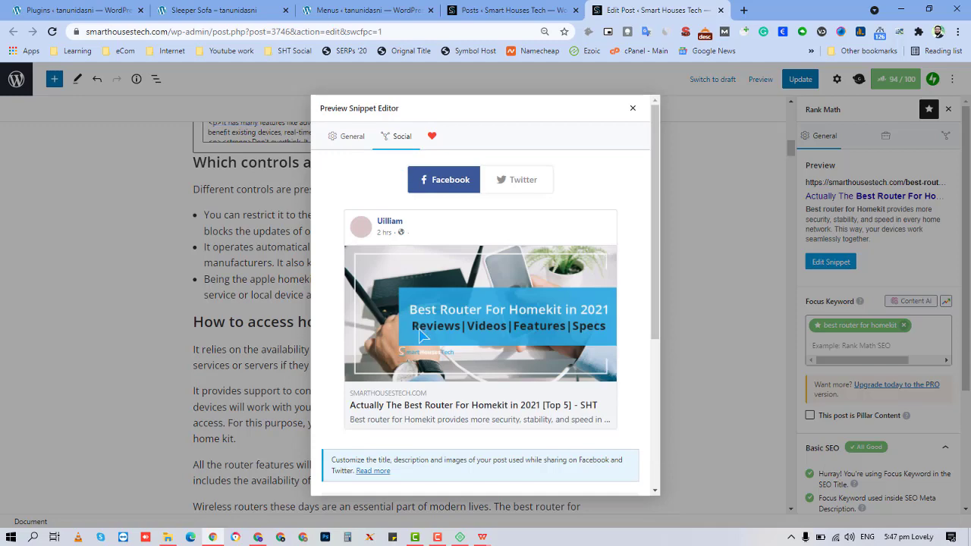
{"action": "scroll", "coordinate": [420, 335], "scroll_direction": "down", "scroll_amount": 2}
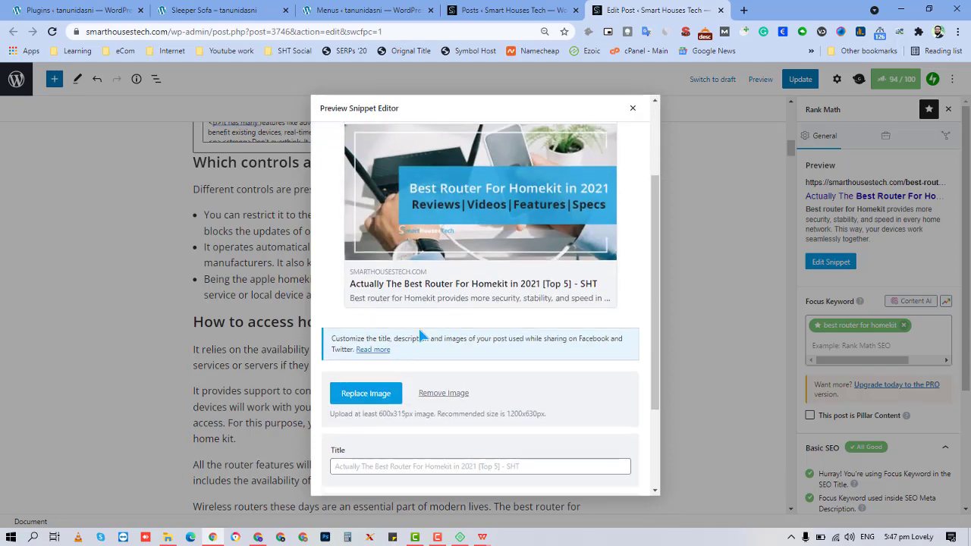
{"action": "scroll", "coordinate": [420, 335], "scroll_direction": "down", "scroll_amount": 2}
{"action": "scroll", "coordinate": [419, 326], "scroll_direction": "up", "scroll_amount": 1}
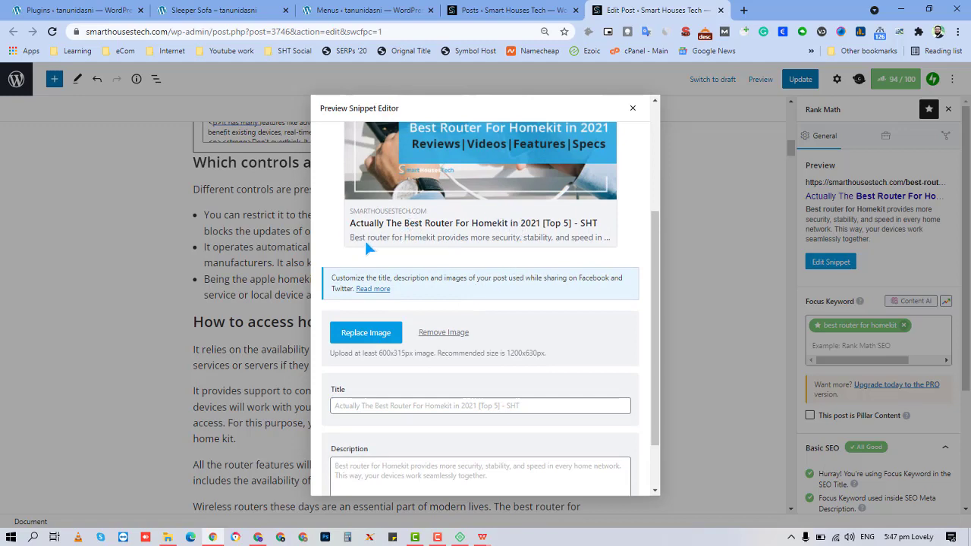
{"action": "scroll", "coordinate": [511, 237], "scroll_direction": "up", "scroll_amount": 1}
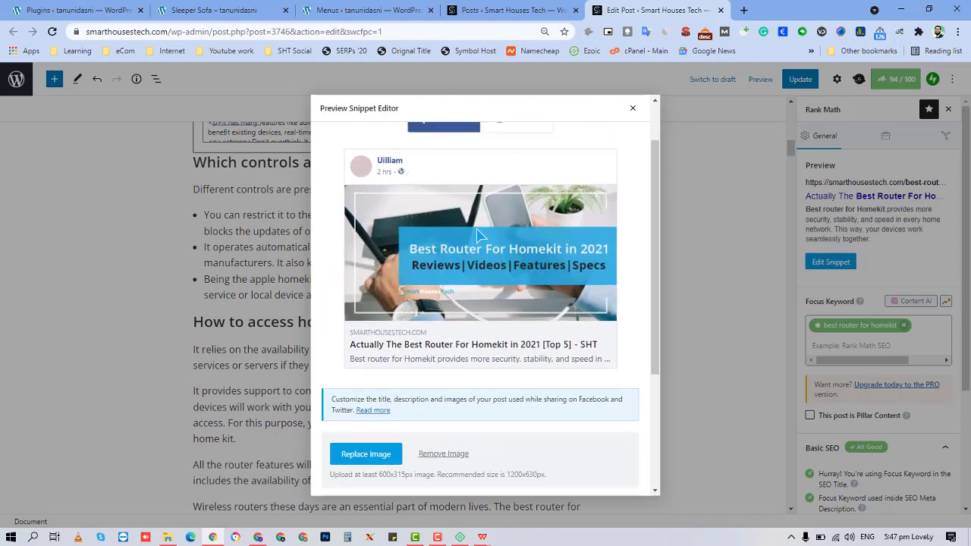
- Check the Facebook image and title options, and return to the snippet's general title field
{"action": "scroll", "coordinate": [424, 319], "scroll_direction": "down", "scroll_amount": 1}
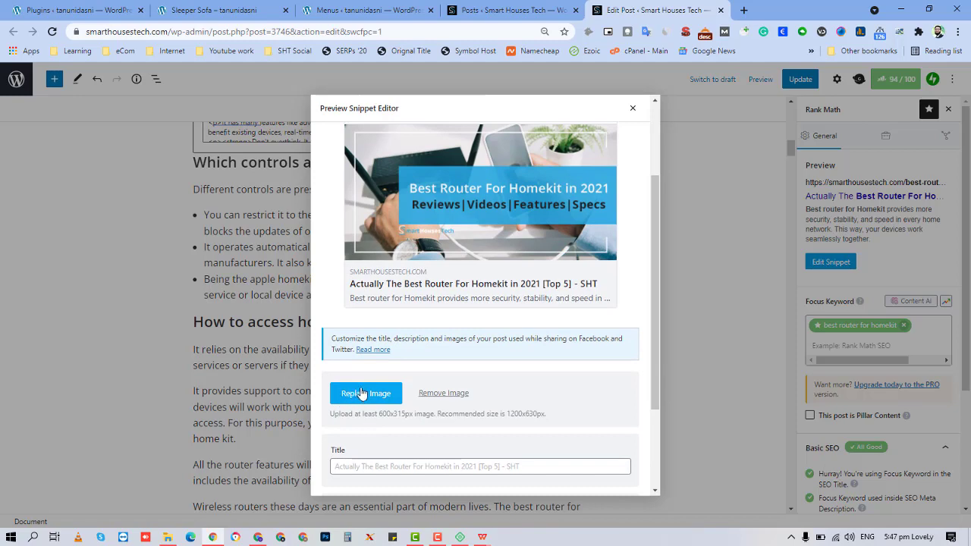
{"action": "scroll", "coordinate": [372, 380], "scroll_direction": "down", "scroll_amount": 3}
{"action": "scroll", "coordinate": [389, 265], "scroll_direction": "up", "scroll_amount": 6}
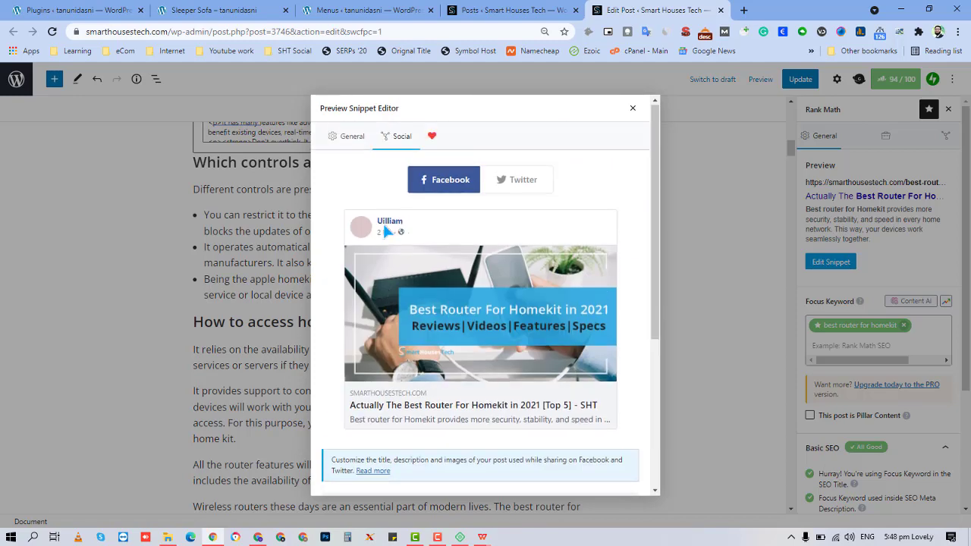
{"action": "left_click", "coordinate": [351, 151]}
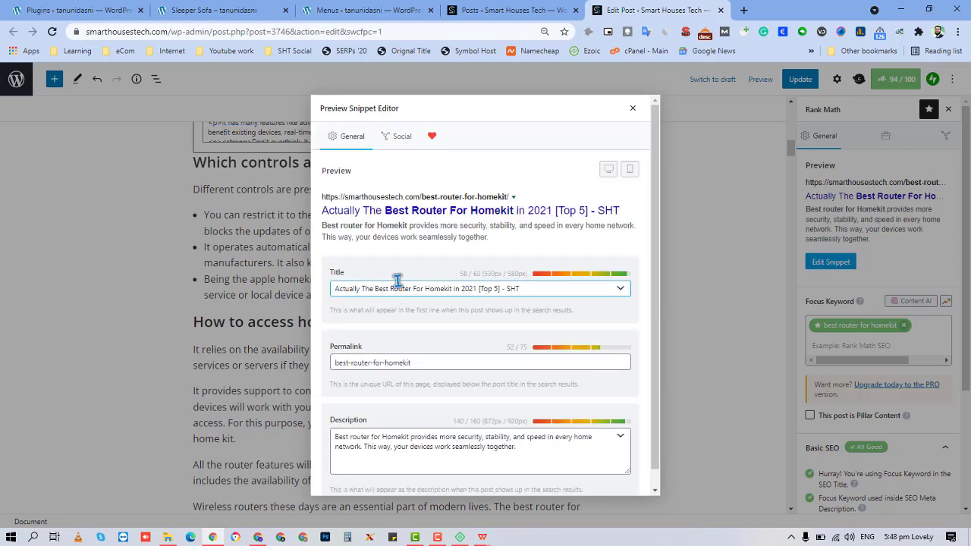
{"action": "left_click", "coordinate": [391, 288]}
- Compare the snippet's social title and description fields with the Facebook preview card, and close the snippet editor
{"action": "left_click", "coordinate": [397, 136]}
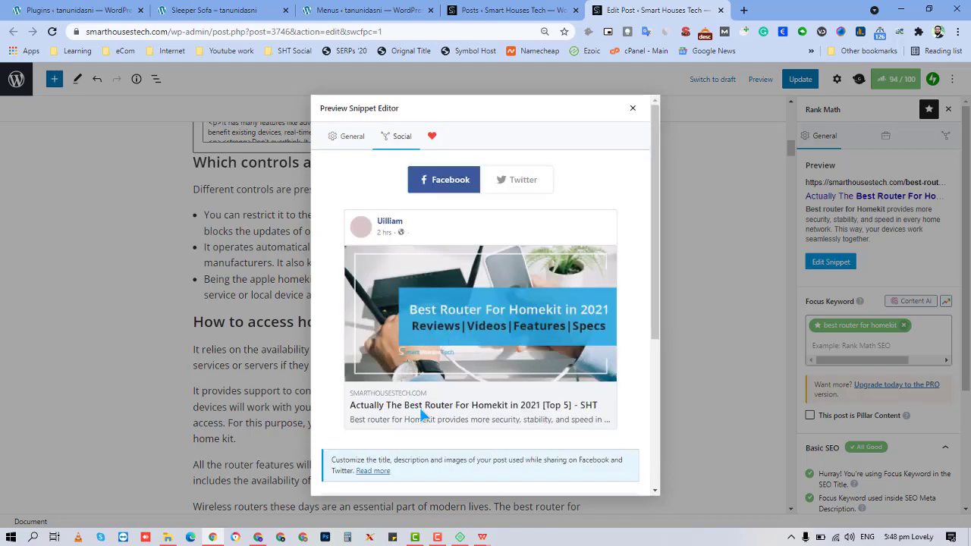
{"action": "scroll", "coordinate": [412, 392], "scroll_direction": "down", "scroll_amount": 3}
{"action": "left_click", "coordinate": [397, 402]}
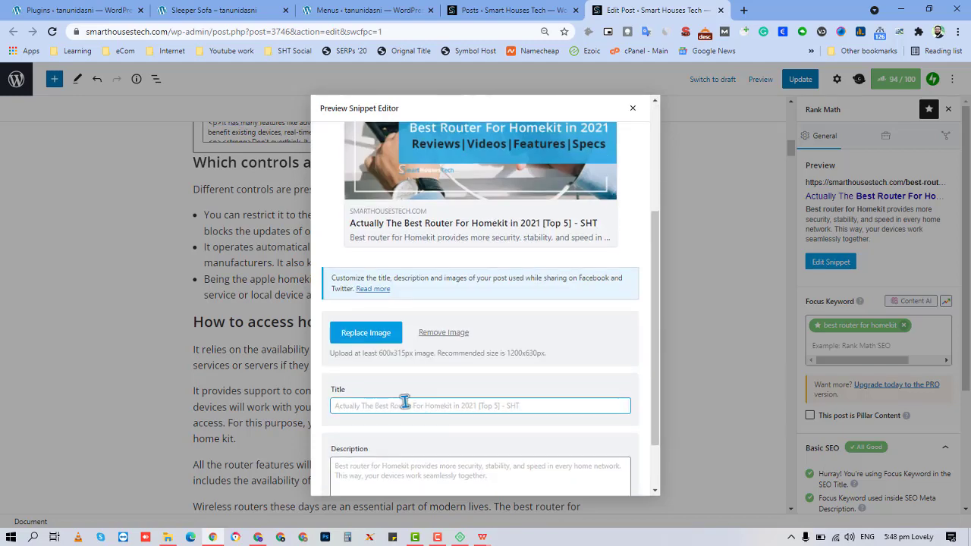
{"action": "scroll", "coordinate": [406, 411], "scroll_direction": "up", "scroll_amount": 1}
{"action": "scroll", "coordinate": [407, 411], "scroll_direction": "up", "scroll_amount": 3}
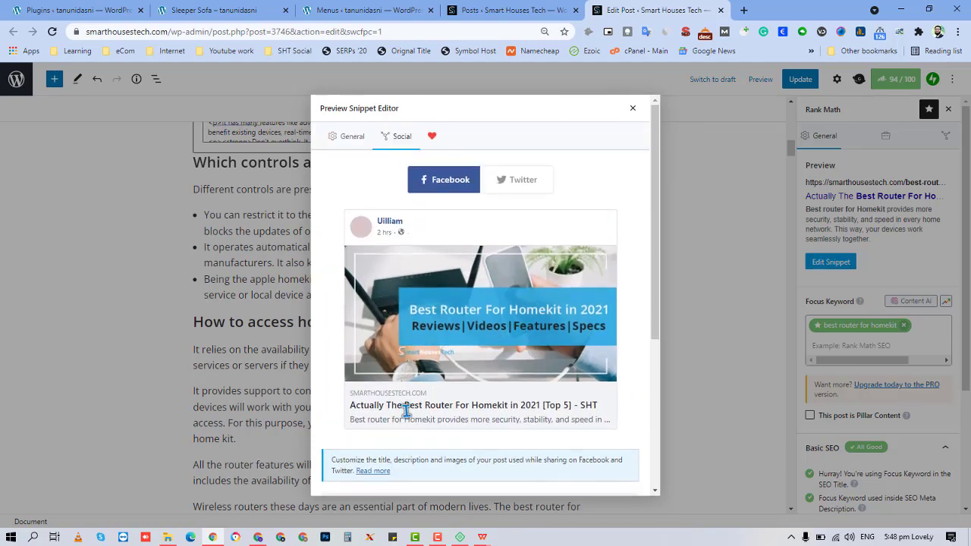
{"action": "scroll", "coordinate": [404, 403], "scroll_direction": "down", "scroll_amount": 5}
{"action": "scroll", "coordinate": [424, 390], "scroll_direction": "up", "scroll_amount": 2}
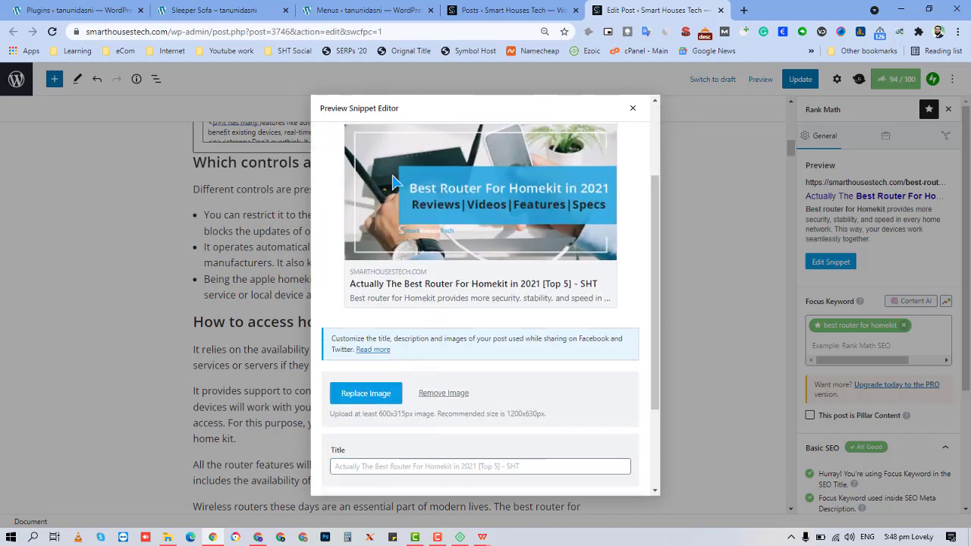
{"action": "scroll", "coordinate": [400, 237], "scroll_direction": "up", "scroll_amount": 1}
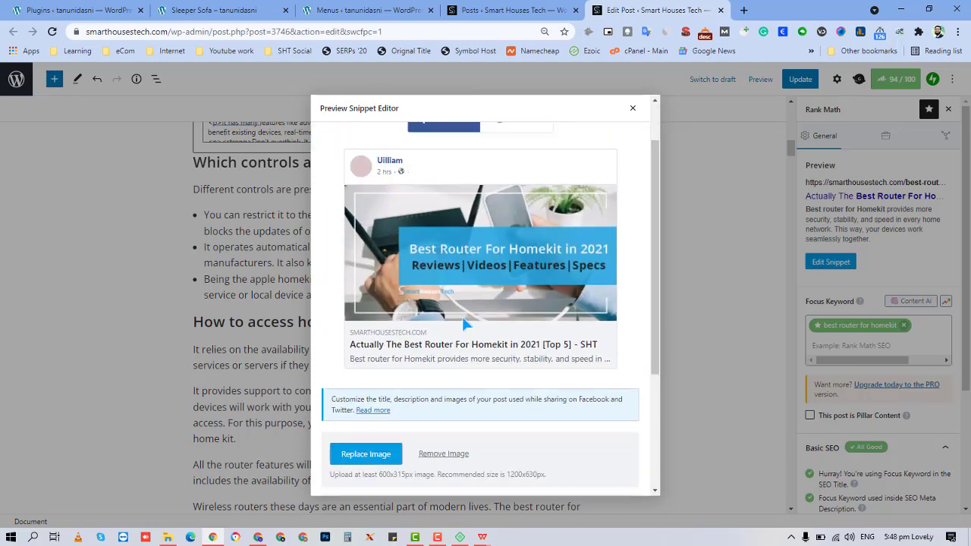
{"action": "left_click", "coordinate": [635, 112]}
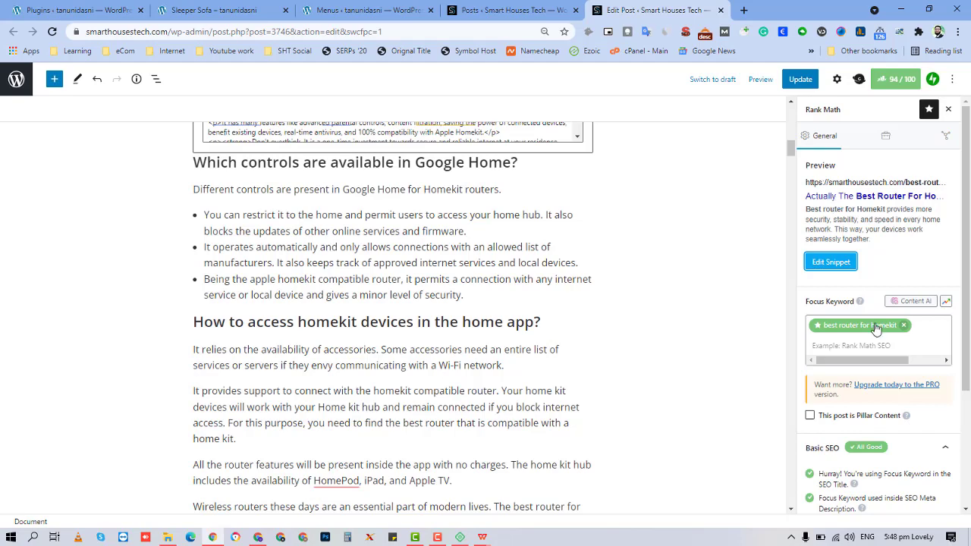
- Expand and review Rank Math's Additional, Content Readability and Title Readability checks alongside the Basic SEO checks
{"action": "scroll", "coordinate": [873, 326], "scroll_direction": "down", "scroll_amount": 3}
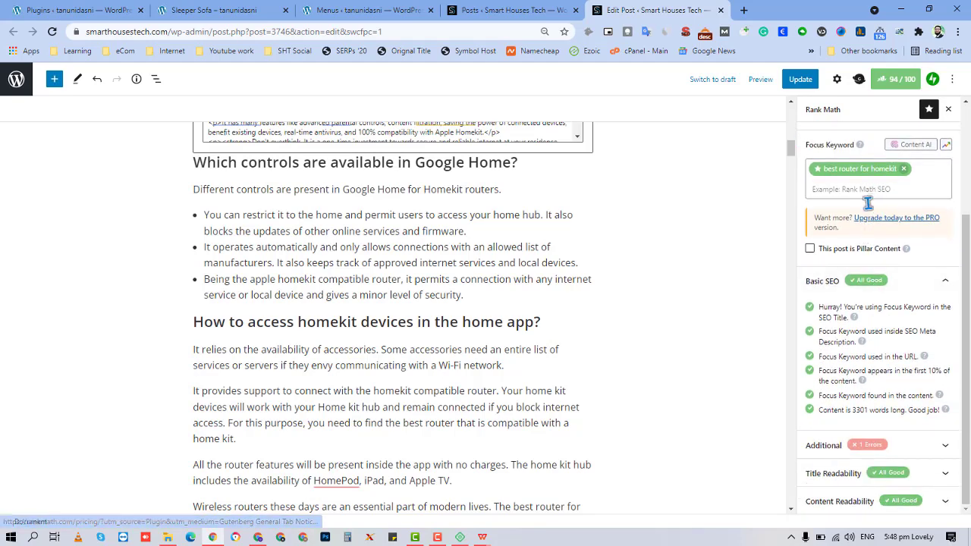
{"action": "left_click", "coordinate": [880, 444]}
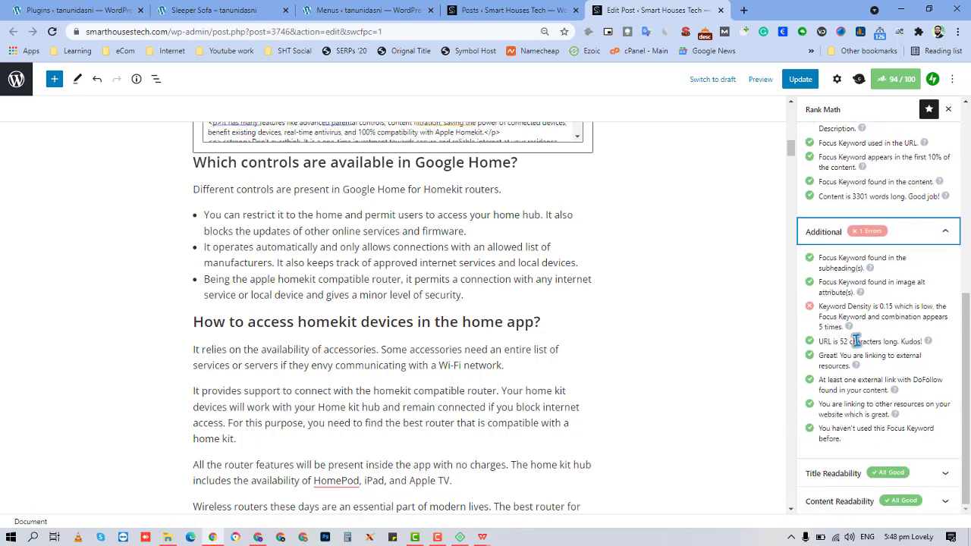
{"action": "left_click", "coordinate": [918, 501]}
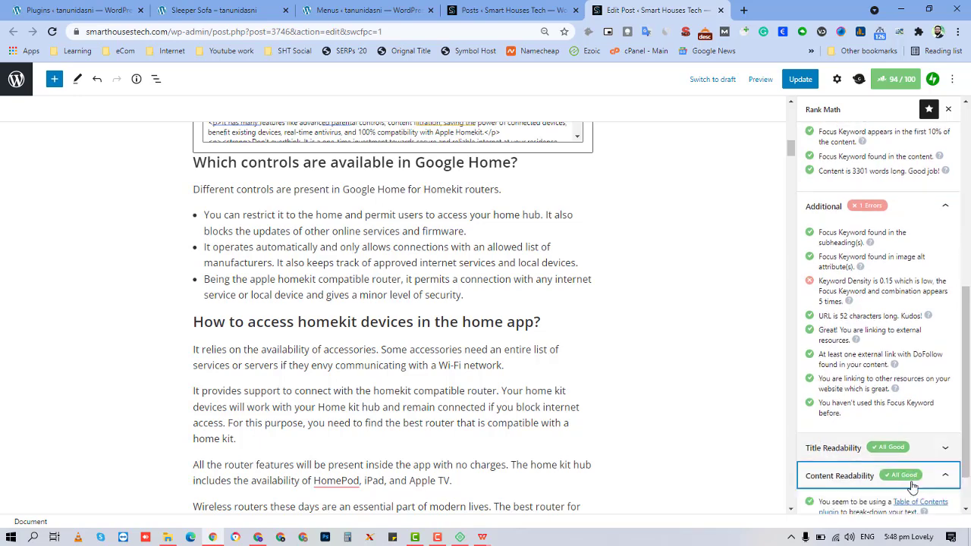
{"action": "left_click", "coordinate": [915, 392]}
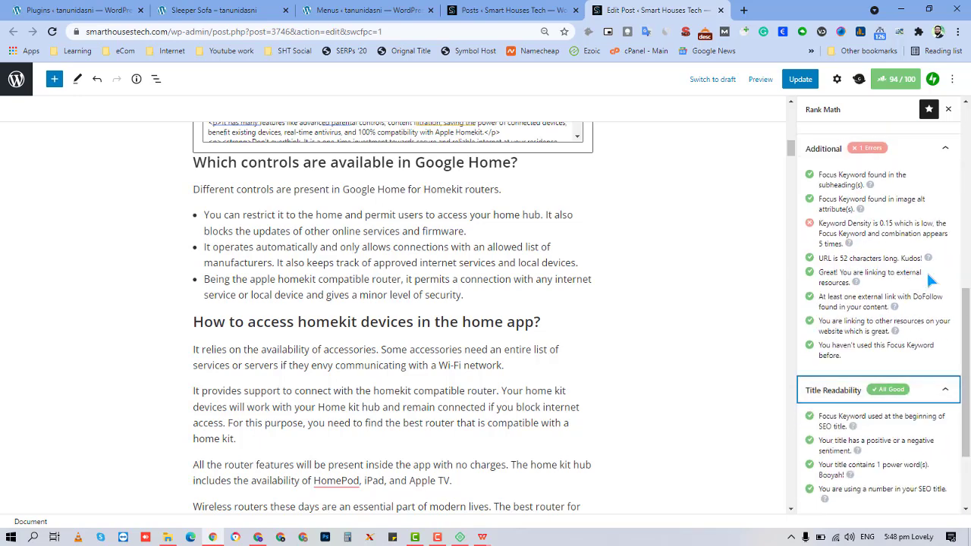
{"action": "scroll", "coordinate": [927, 275], "scroll_direction": "up", "scroll_amount": 5}
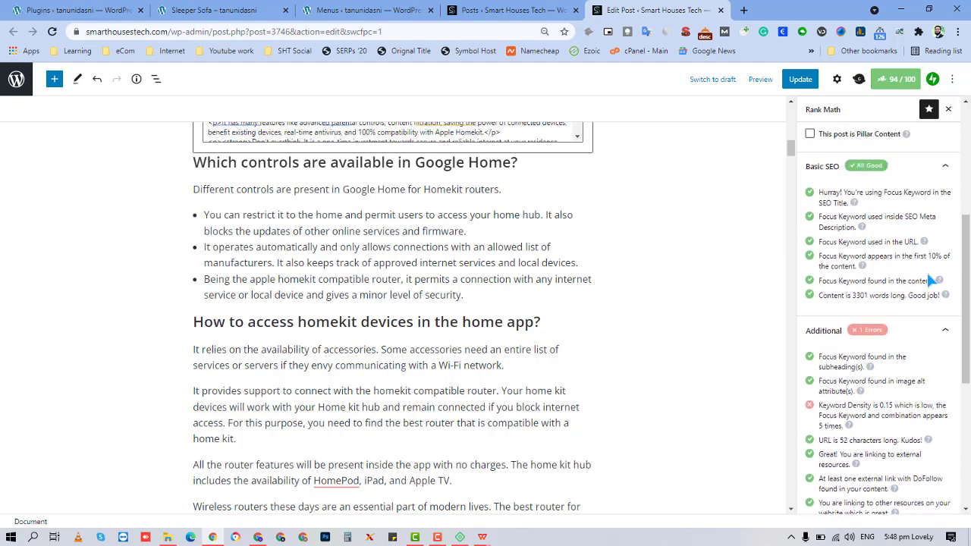
{"action": "scroll", "coordinate": [929, 279], "scroll_direction": "up", "scroll_amount": 2}
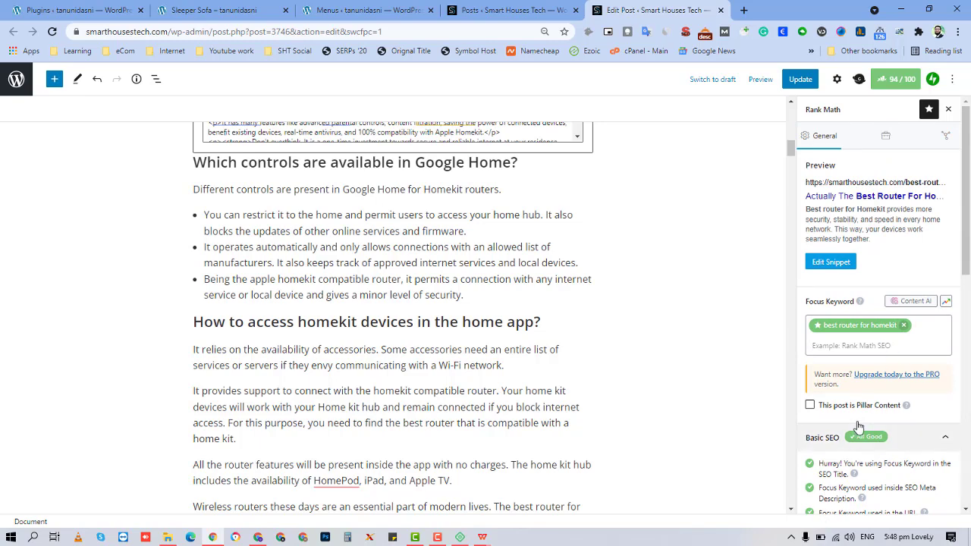
{"action": "scroll", "coordinate": [858, 425], "scroll_direction": "down", "scroll_amount": 8}
{"action": "scroll", "coordinate": [850, 347], "scroll_direction": "up", "scroll_amount": 10}
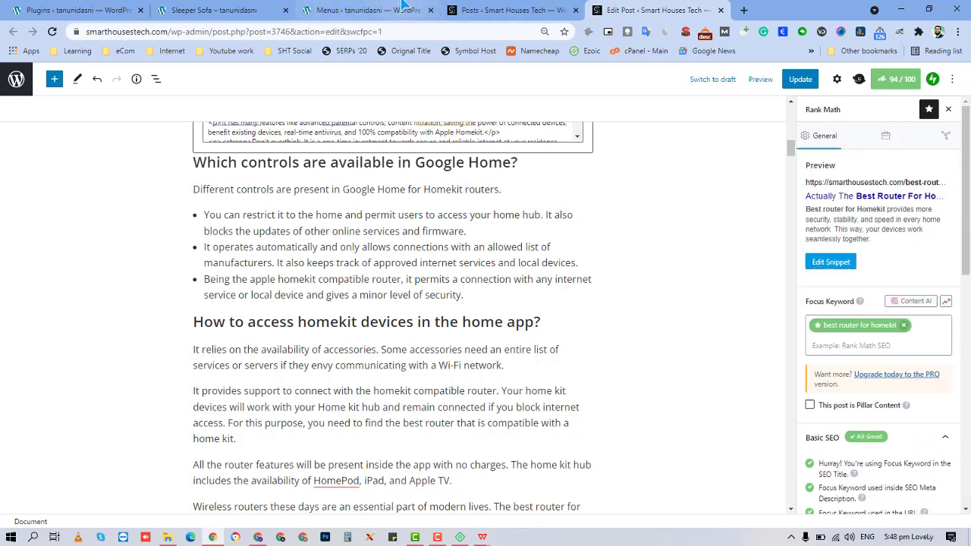
- Close the Smart Houses Tech post editor and posts list, and return to the local site's installed plugins
{"action": "left_click", "coordinate": [453, 9]}
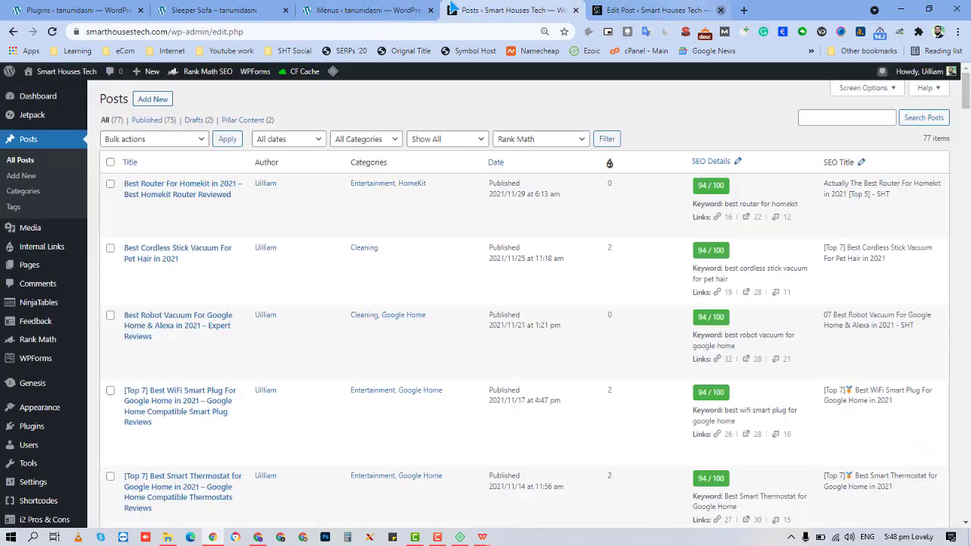
{"action": "left_click", "coordinate": [60, 9]}
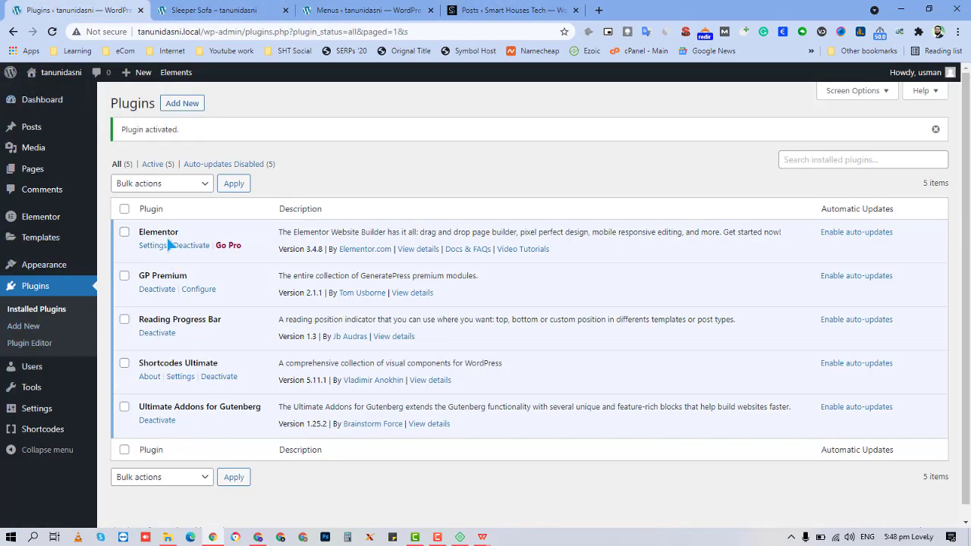
{"action": "left_click", "coordinate": [197, 10]}
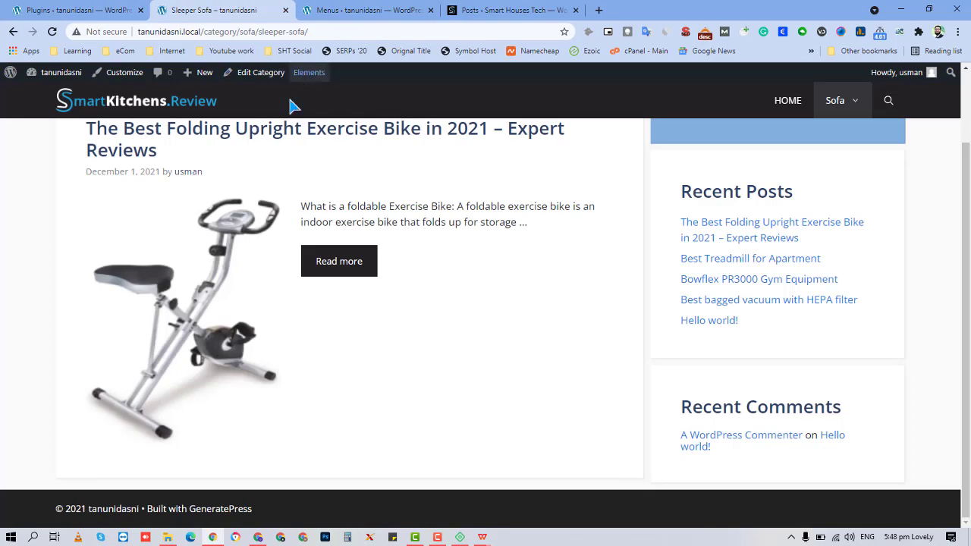
{"action": "scroll", "coordinate": [190, 228], "scroll_direction": "up", "scroll_amount": 1}
{"action": "scroll", "coordinate": [195, 182], "scroll_direction": "down", "scroll_amount": 1}
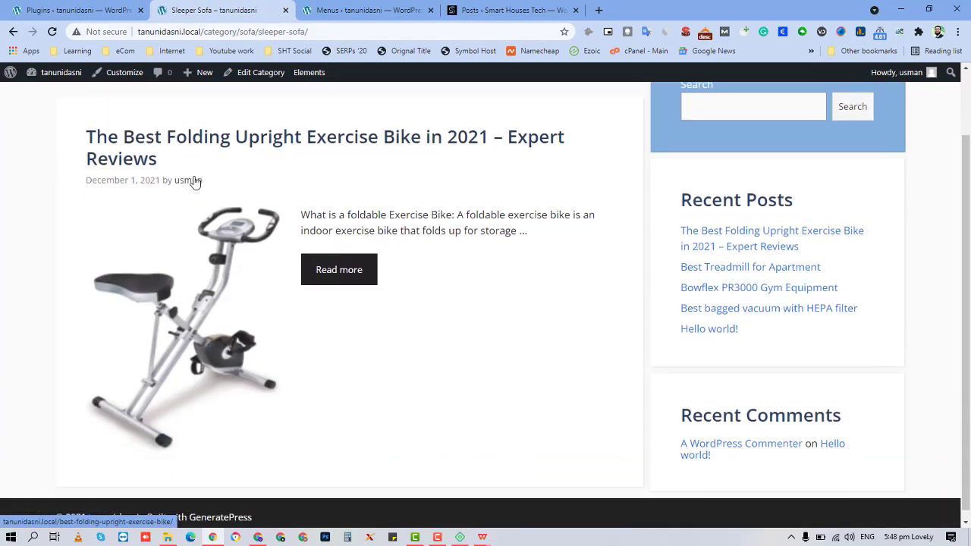
{"action": "scroll", "coordinate": [195, 182], "scroll_direction": "up", "scroll_amount": 1}
{"action": "left_click", "coordinate": [326, 11]}
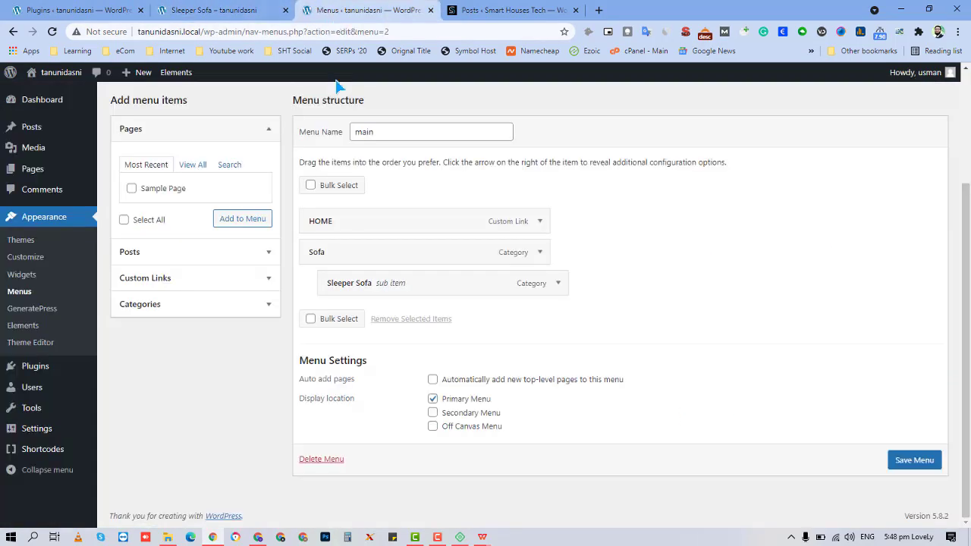
{"action": "left_click", "coordinate": [561, 11]}
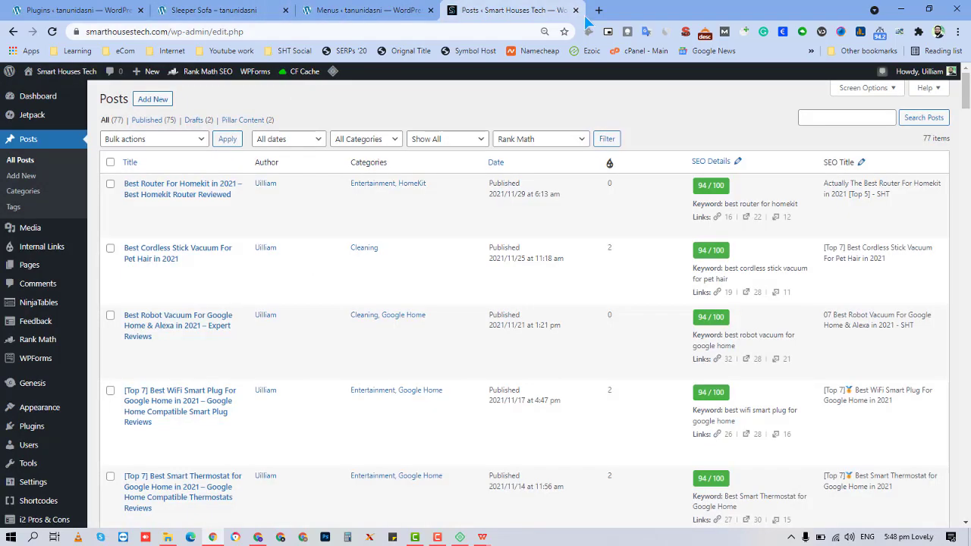
{"action": "left_click", "coordinate": [576, 10]}
{"action": "left_click", "coordinate": [84, 10]}
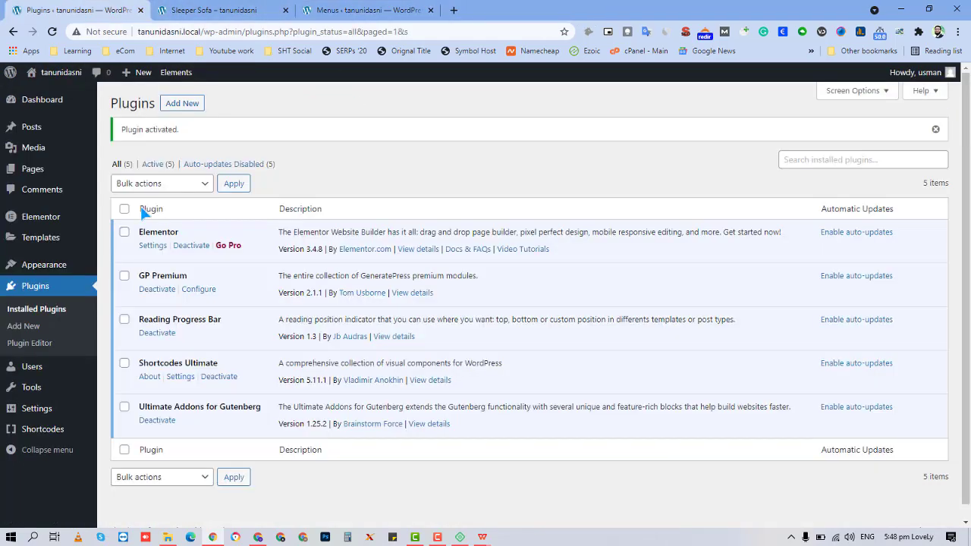
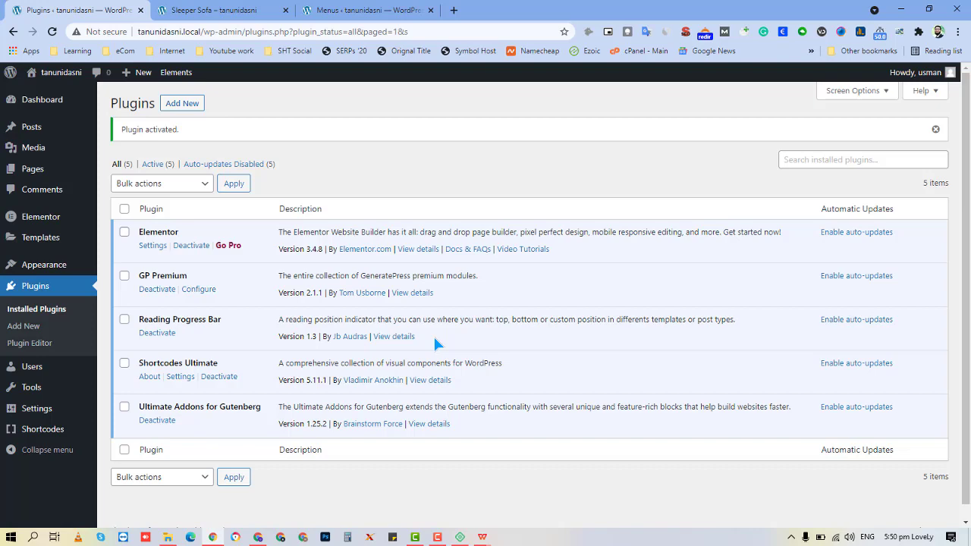
- Open auztech.club in a new browser tab and look over its homepage from header to contact form
{"action": "key", "text": "ctrl+t"}
{"action": "type", "text": "auztech.club"}
{"action": "key", "text": "Return"}
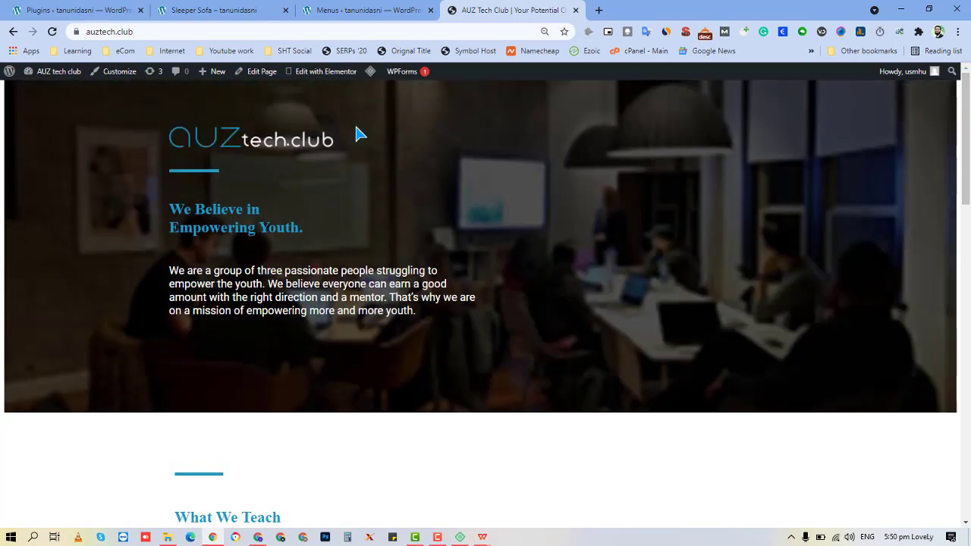
{"action": "scroll", "coordinate": [358, 140], "scroll_direction": "down", "scroll_amount": 15}
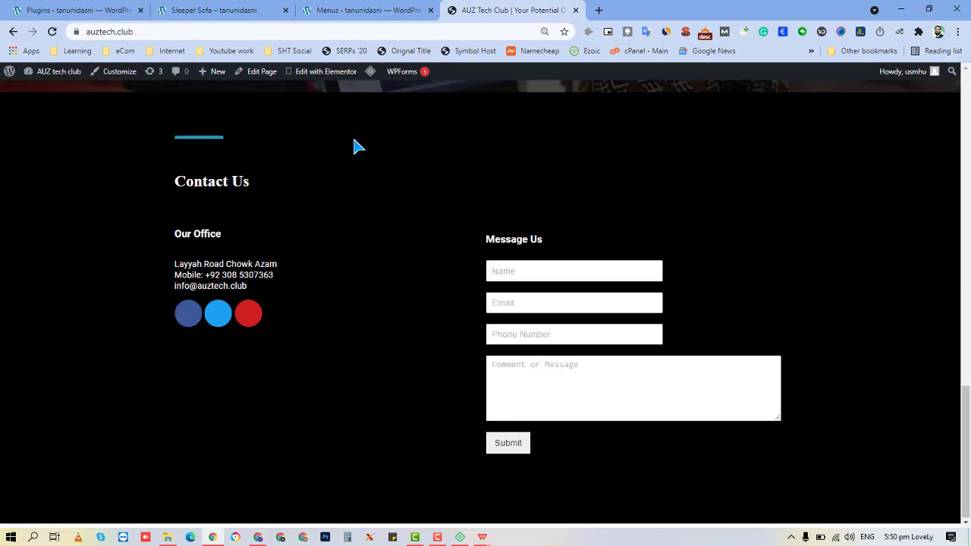
{"action": "scroll", "coordinate": [362, 174], "scroll_direction": "up", "scroll_amount": 10}
{"action": "scroll", "coordinate": [364, 178], "scroll_direction": "up", "scroll_amount": 5}
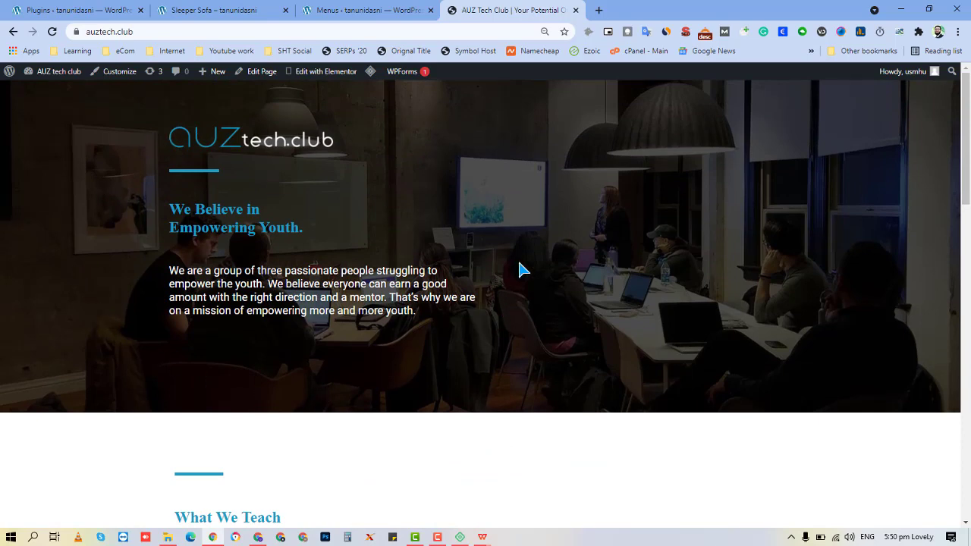
- Examine the homepage's teaching skills, Why Us and Contact Us sections as an example Elementor layout
{"action": "scroll", "coordinate": [516, 266], "scroll_direction": "down", "scroll_amount": 6}
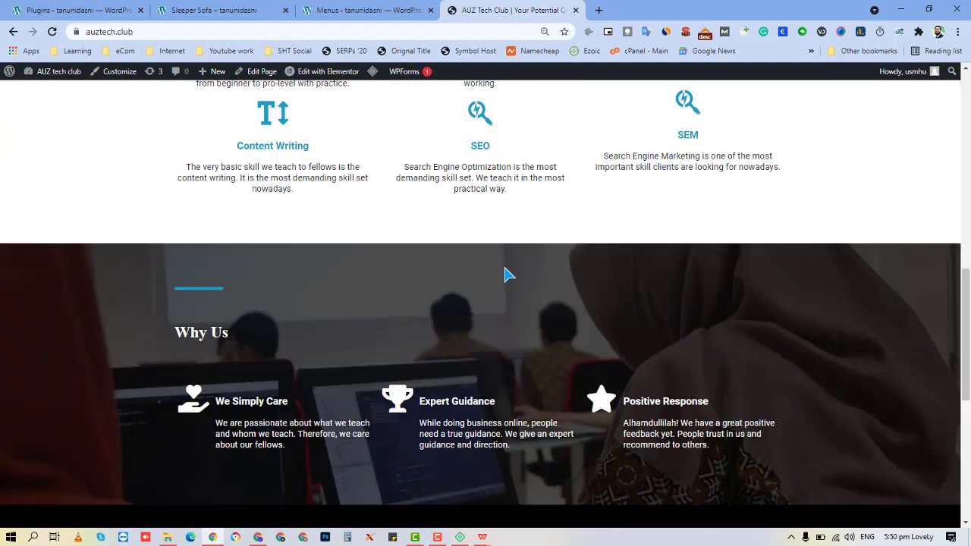
{"action": "scroll", "coordinate": [509, 275], "scroll_direction": "down", "scroll_amount": 5}
{"action": "scroll", "coordinate": [336, 390], "scroll_direction": "up", "scroll_amount": 5}
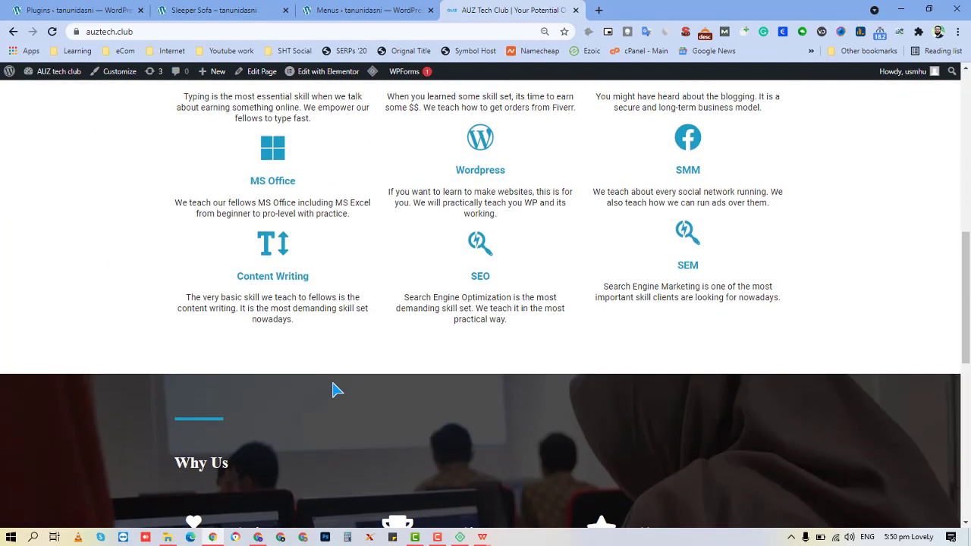
{"action": "scroll", "coordinate": [334, 386], "scroll_direction": "up", "scroll_amount": 5}
{"action": "scroll", "coordinate": [329, 393], "scroll_direction": "up", "scroll_amount": 2}
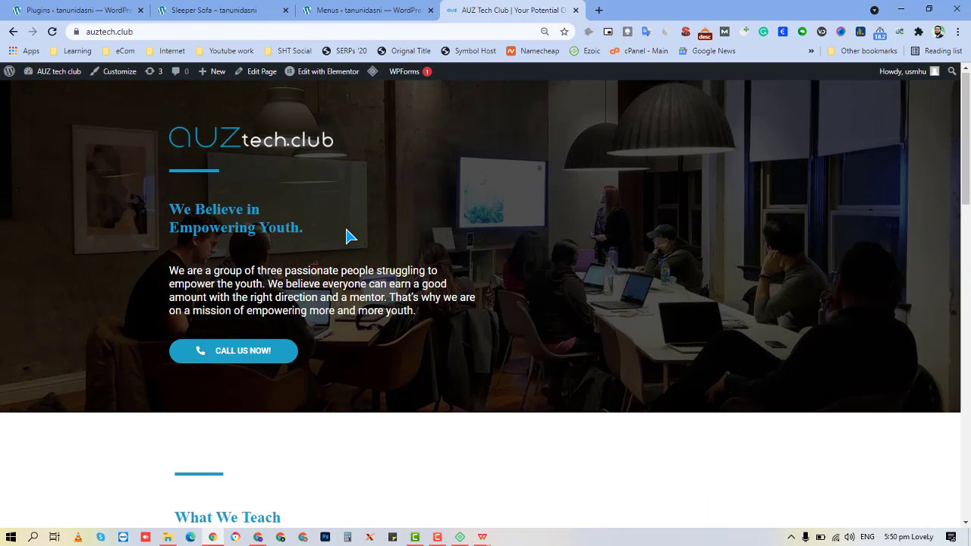
{"action": "scroll", "coordinate": [346, 236], "scroll_direction": "down", "scroll_amount": 8}
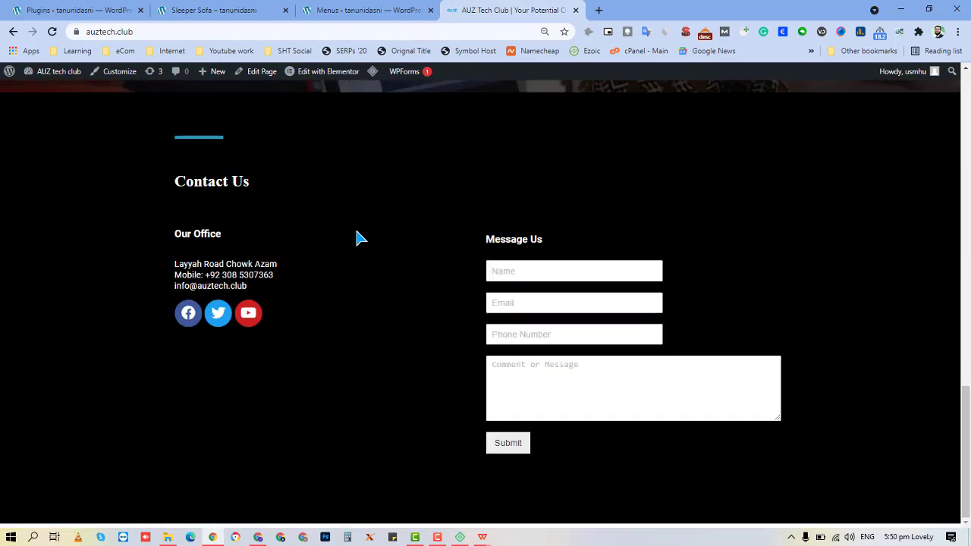
{"action": "scroll", "coordinate": [364, 230], "scroll_direction": "up", "scroll_amount": 2}
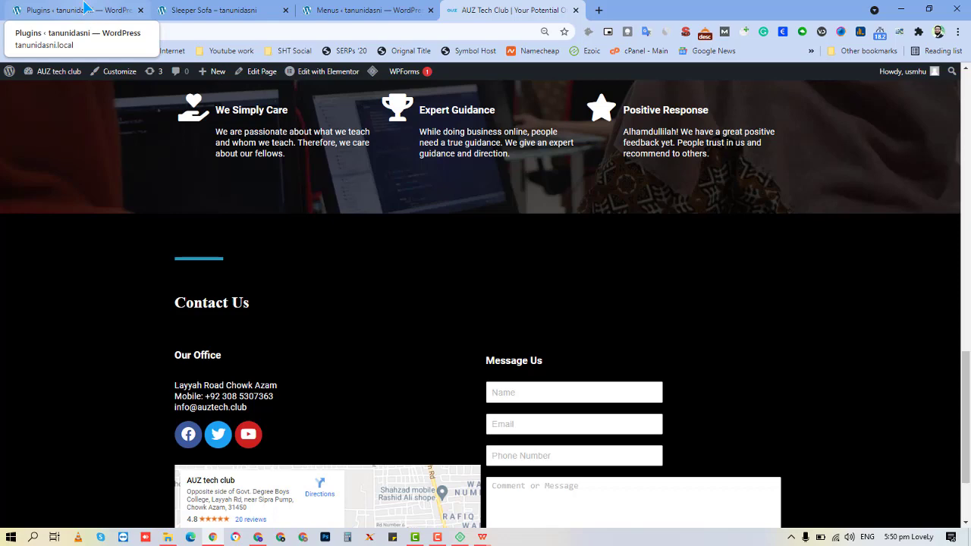
- Check Elementor among the local site's installed plugins and return to the AUZ Tech Club homepage's hero section
{"action": "left_click", "coordinate": [85, 8]}
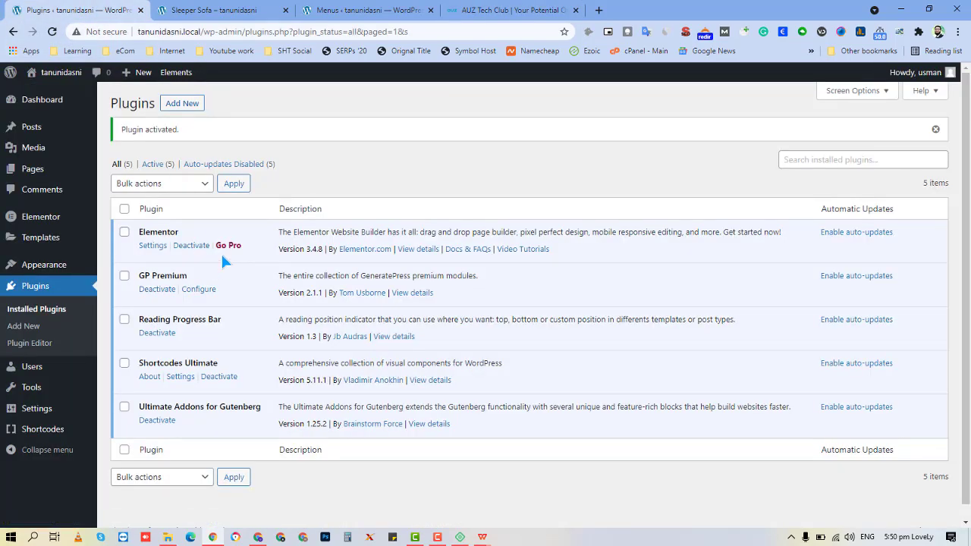
{"action": "left_click", "coordinate": [497, 10]}
{"action": "scroll", "coordinate": [542, 336], "scroll_direction": "up", "scroll_amount": 6}
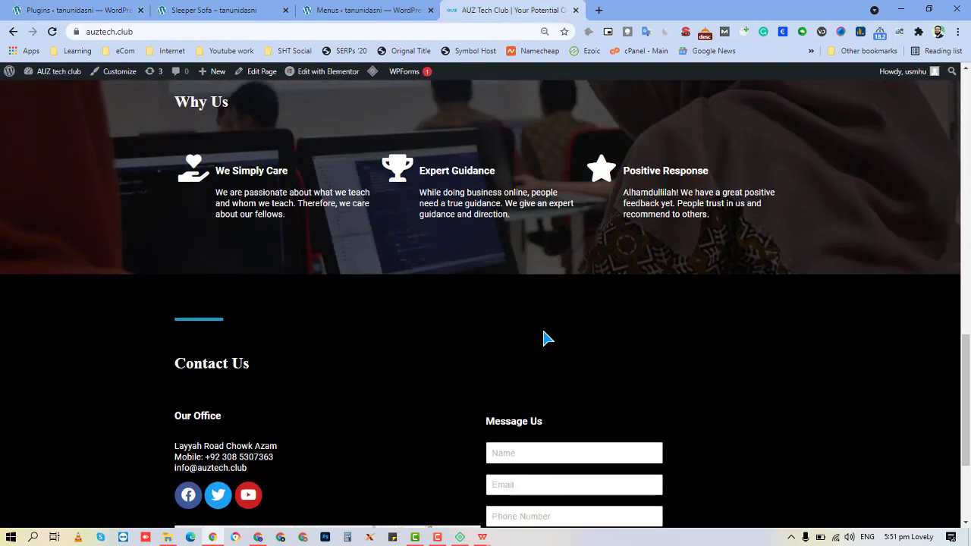
{"action": "scroll", "coordinate": [544, 334], "scroll_direction": "up", "scroll_amount": 7}
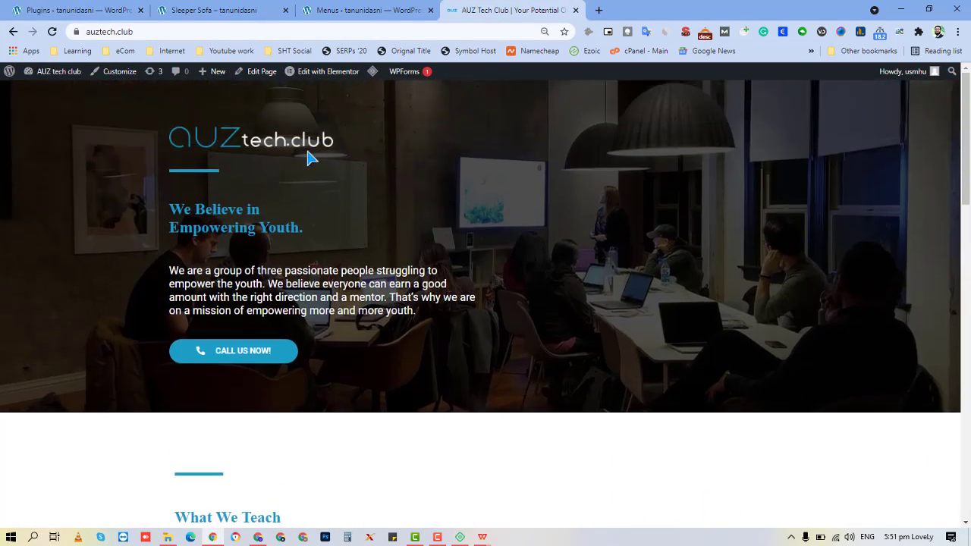
- Return from the AUZ Tech Club homepage to the local site's dashboard, open its pages list and start a new page
{"action": "left_click", "coordinate": [68, 8]}
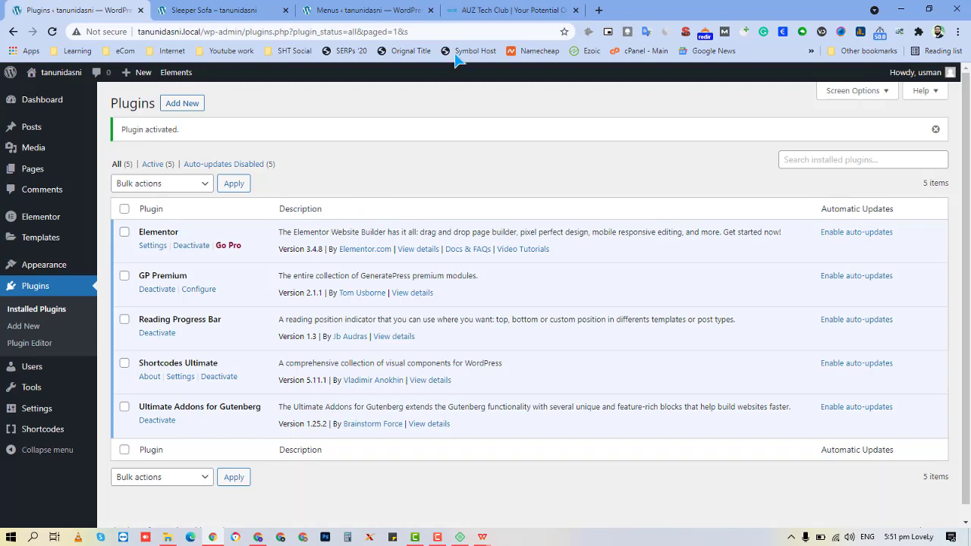
{"action": "left_click", "coordinate": [493, 11]}
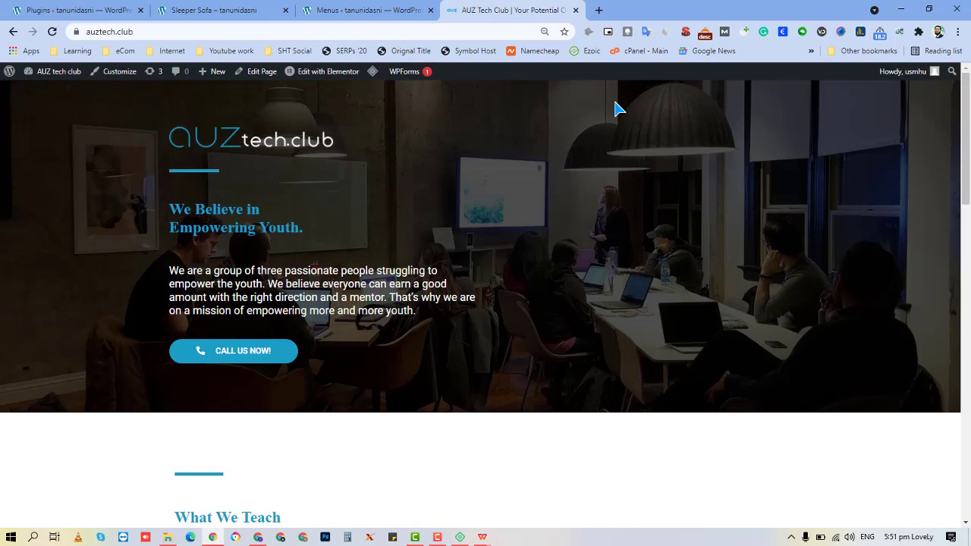
{"action": "left_click", "coordinate": [97, 10]}
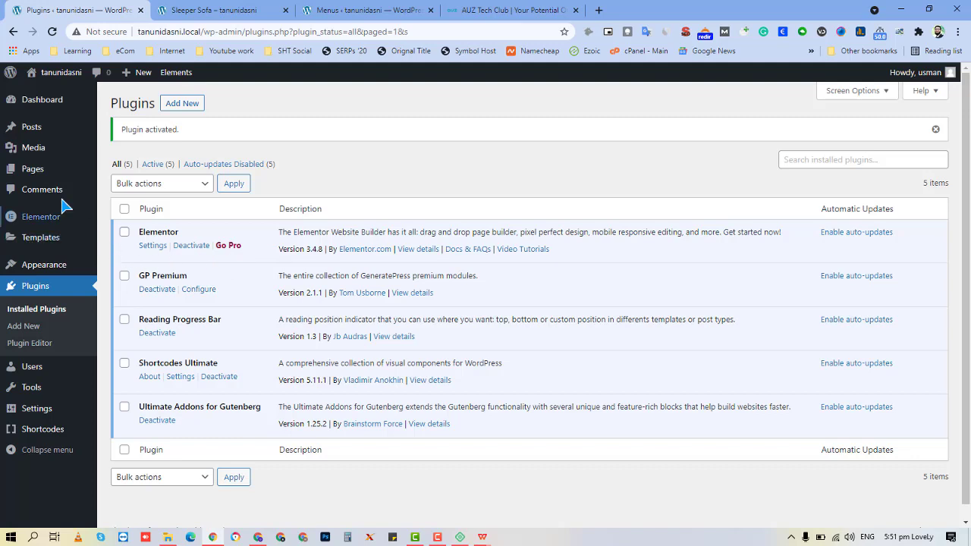
{"action": "mouse_move", "coordinate": [44, 171]}
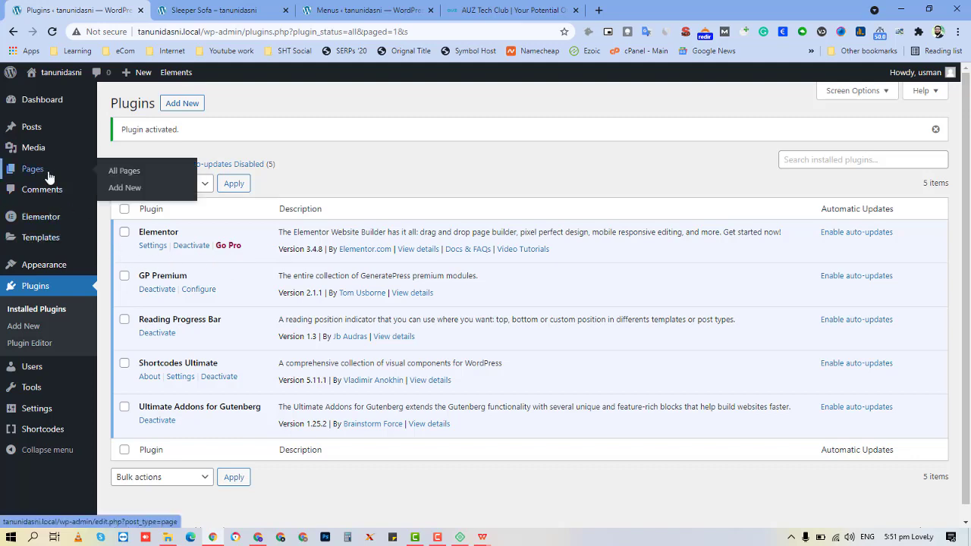
{"action": "left_click", "coordinate": [97, 218]}
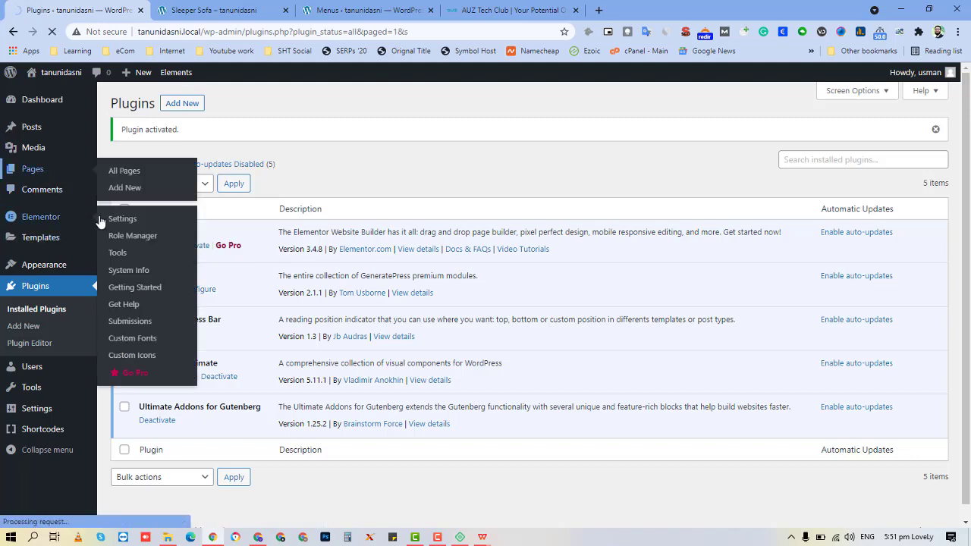
{"action": "left_click", "coordinate": [122, 171]}
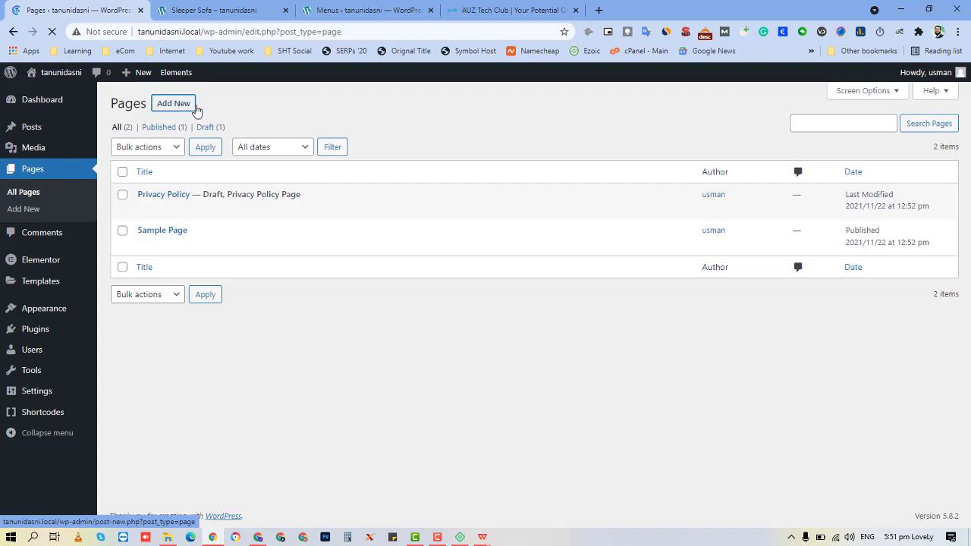
- Close the Sleeper Sofa and Menus browser tabs, and open the new untitled page for editing with Elementor
{"action": "left_click", "coordinate": [228, 10]}
{"action": "left_click", "coordinate": [321, 7]}
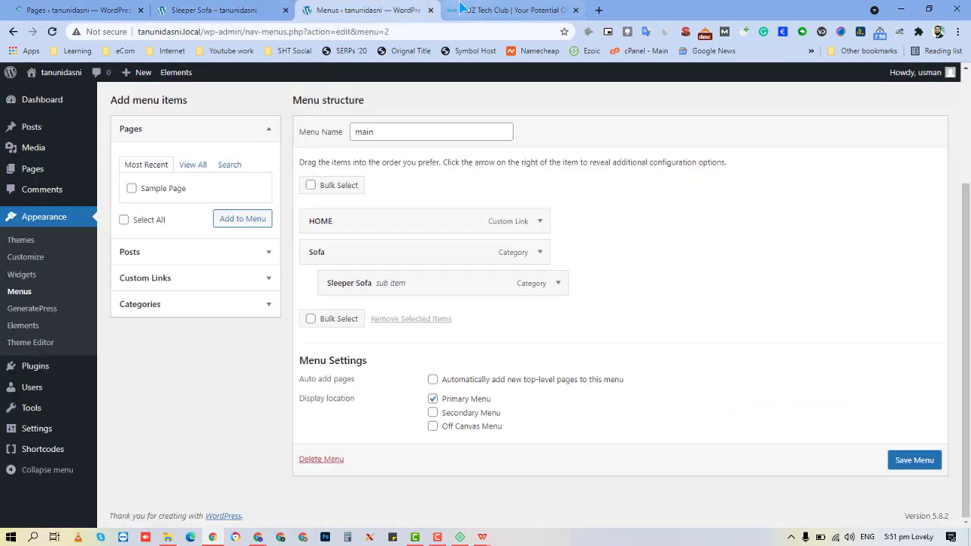
{"action": "left_click", "coordinate": [285, 10]}
{"action": "key", "text": "ctrl+w"}
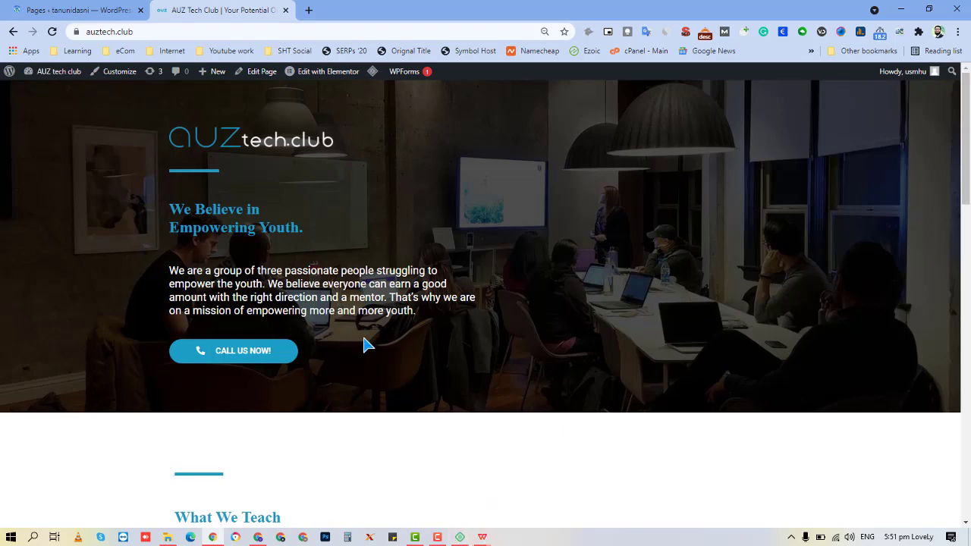
{"action": "left_click", "coordinate": [113, 9]}
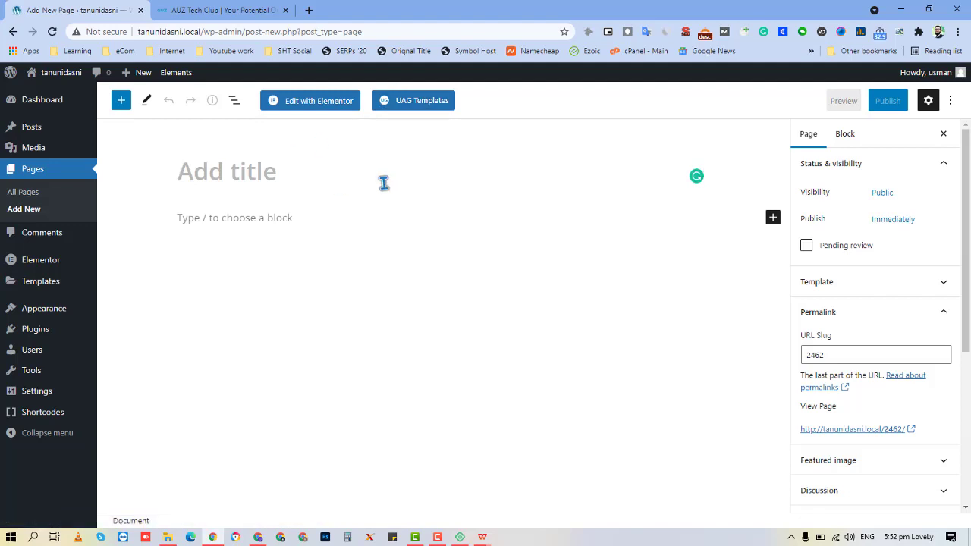
{"action": "left_click", "coordinate": [309, 111]}
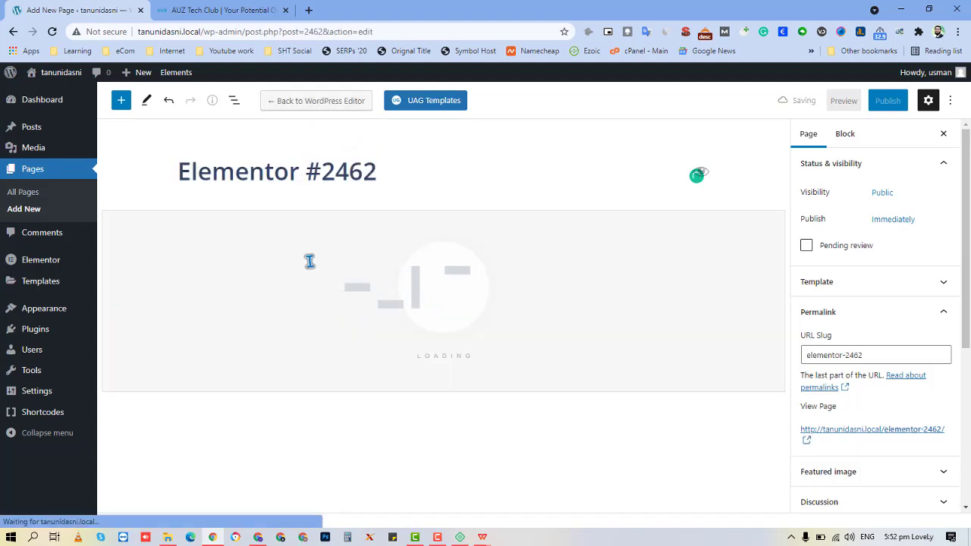
- Examine the AUZ Tech Club homepage's full layout, from the hero section through What We Teach and Why Us to Contact Us
{"action": "left_click", "coordinate": [235, 9]}
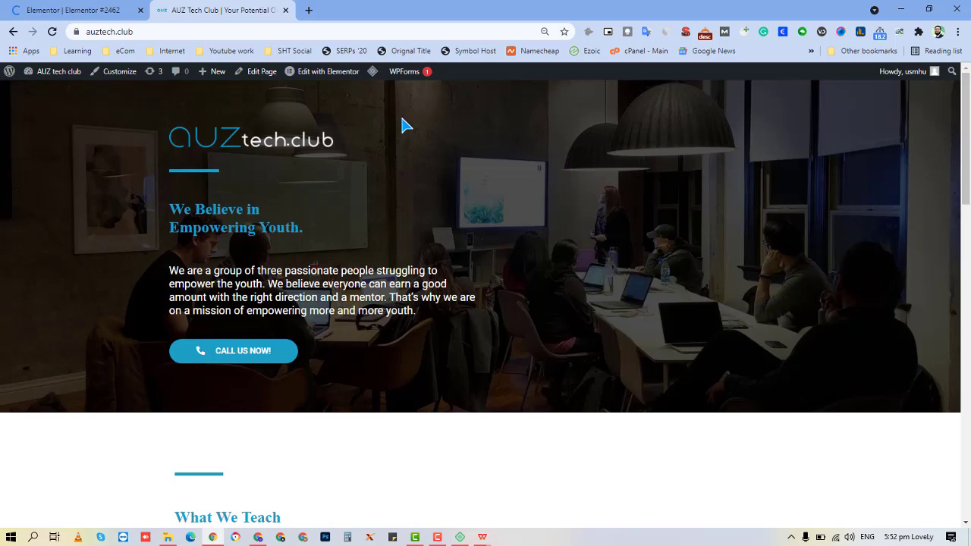
{"action": "scroll", "coordinate": [402, 137], "scroll_direction": "down", "scroll_amount": 2}
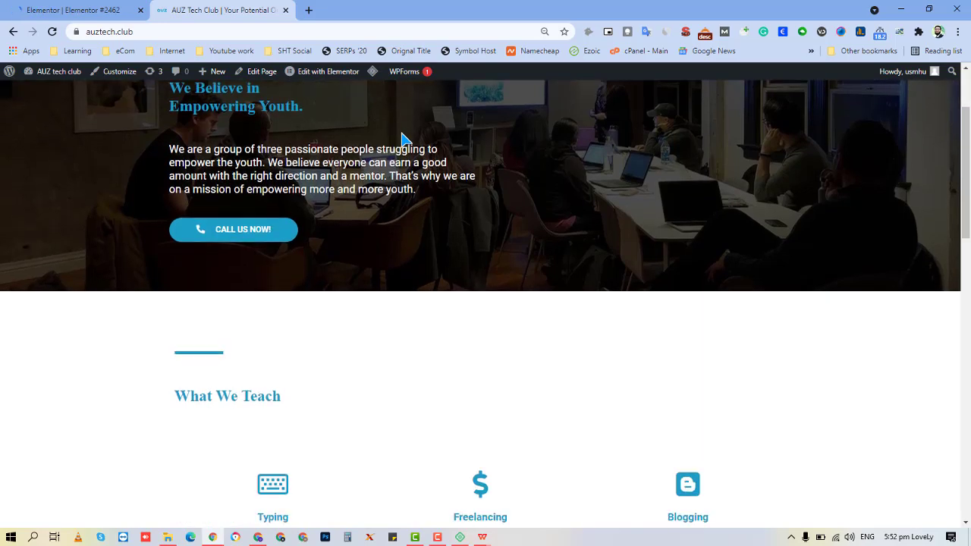
{"action": "scroll", "coordinate": [402, 138], "scroll_direction": "down", "scroll_amount": 12}
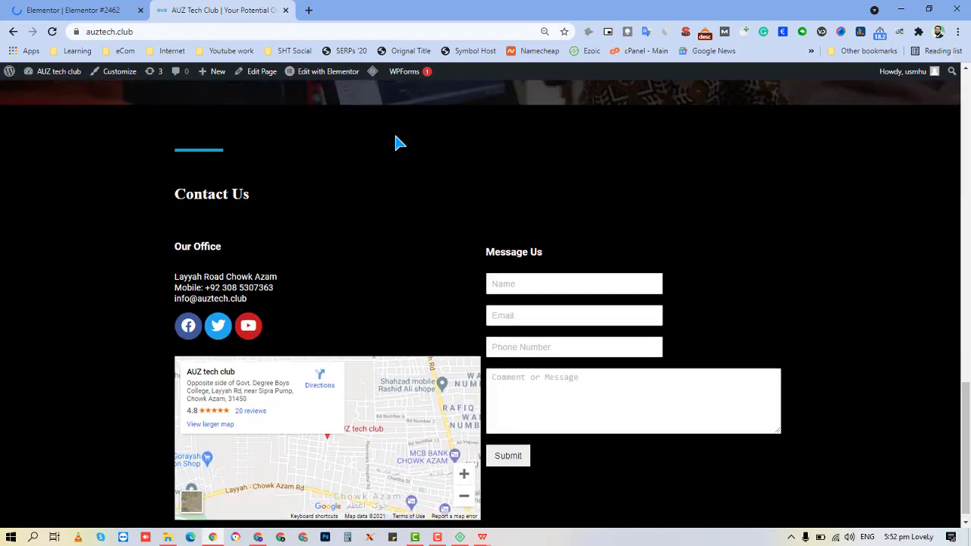
{"action": "scroll", "coordinate": [3, 243], "scroll_direction": "up", "scroll_amount": 5}
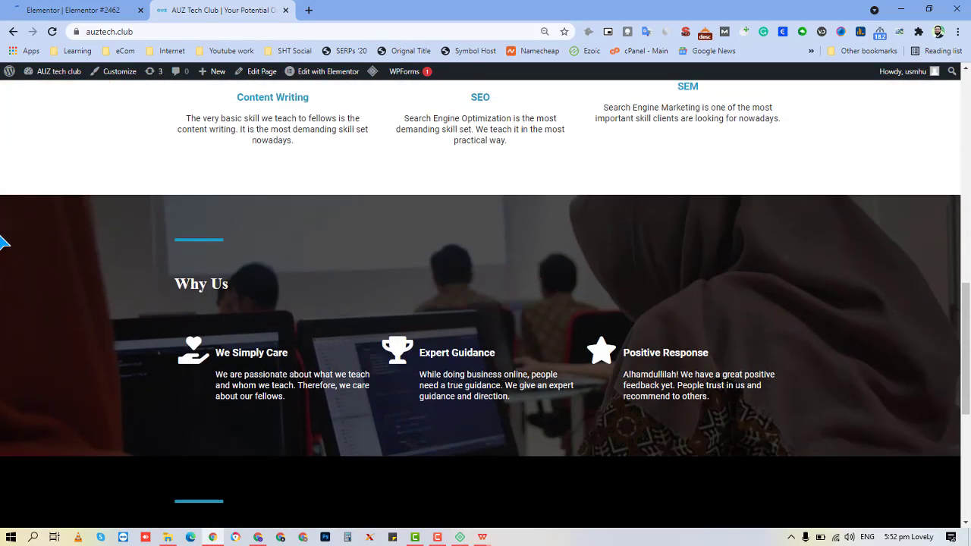
{"action": "scroll", "coordinate": [2, 243], "scroll_direction": "up", "scroll_amount": 8}
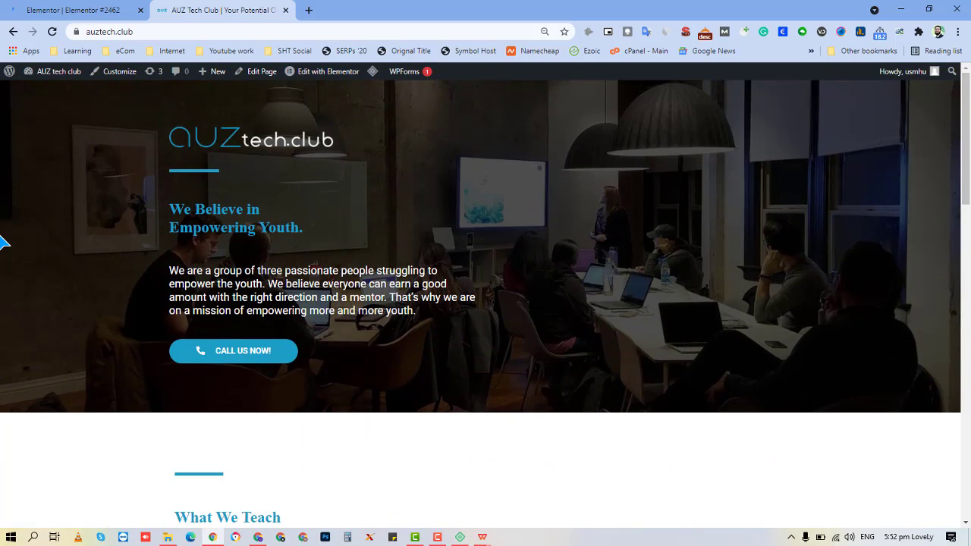
{"action": "scroll", "coordinate": [3, 243], "scroll_direction": "down", "scroll_amount": 2}
{"action": "scroll", "coordinate": [3, 242], "scroll_direction": "up", "scroll_amount": 2}
{"action": "scroll", "coordinate": [675, 220], "scroll_direction": "down", "scroll_amount": 10}
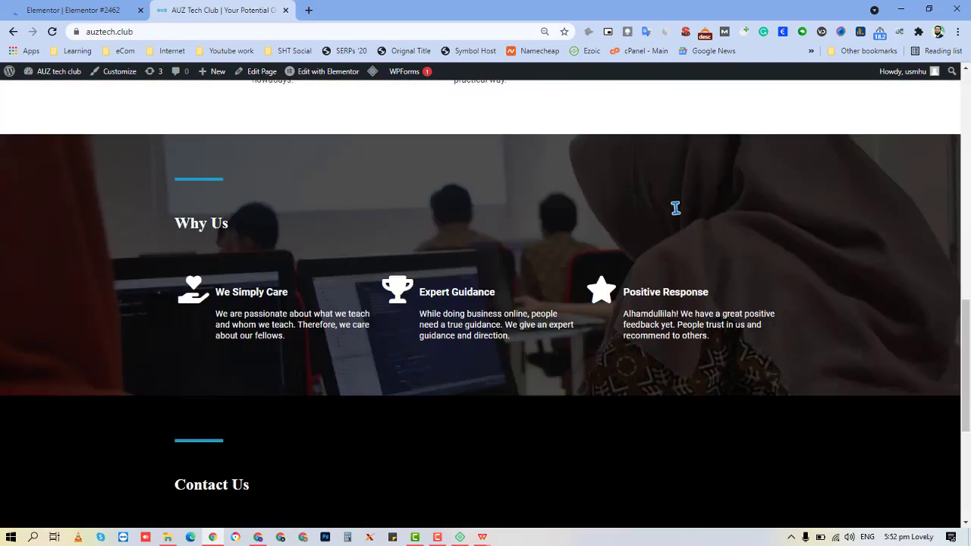
{"action": "scroll", "coordinate": [375, 253], "scroll_direction": "down", "scroll_amount": 3}
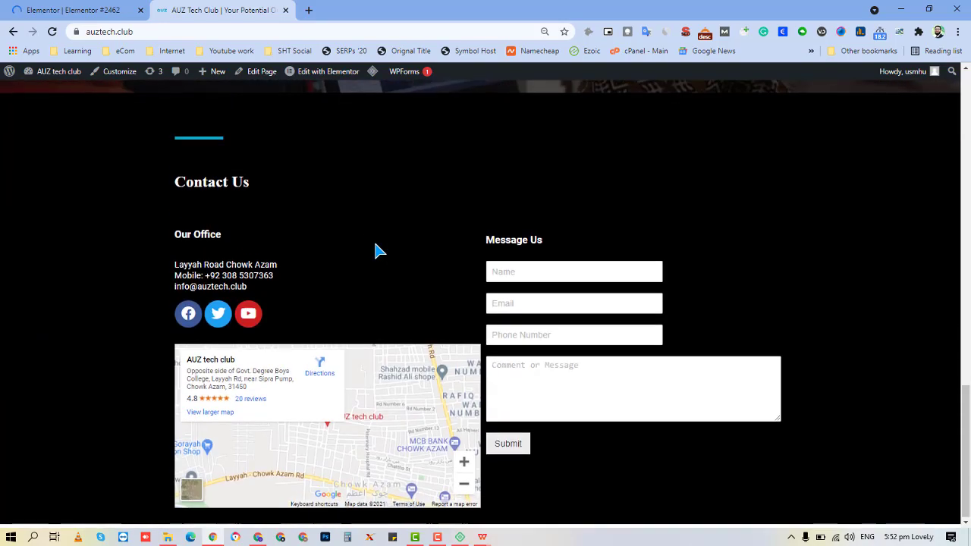
{"action": "scroll", "coordinate": [357, 250], "scroll_direction": "up", "scroll_amount": 5}
{"action": "scroll", "coordinate": [356, 249], "scroll_direction": "up", "scroll_amount": 10}
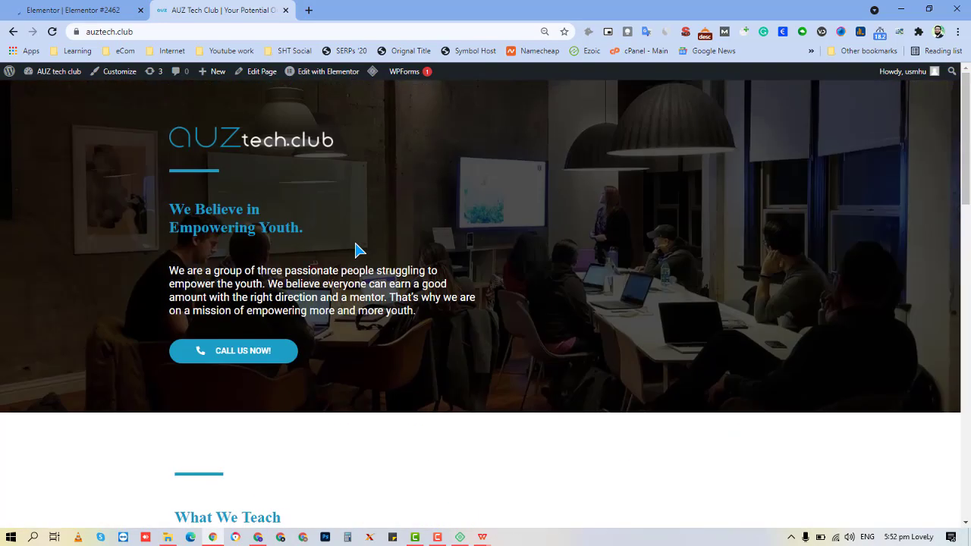
- Check the image options of the homepage's hero logo, and look over the page once more down to the contact form
{"action": "right_click", "coordinate": [219, 145]}
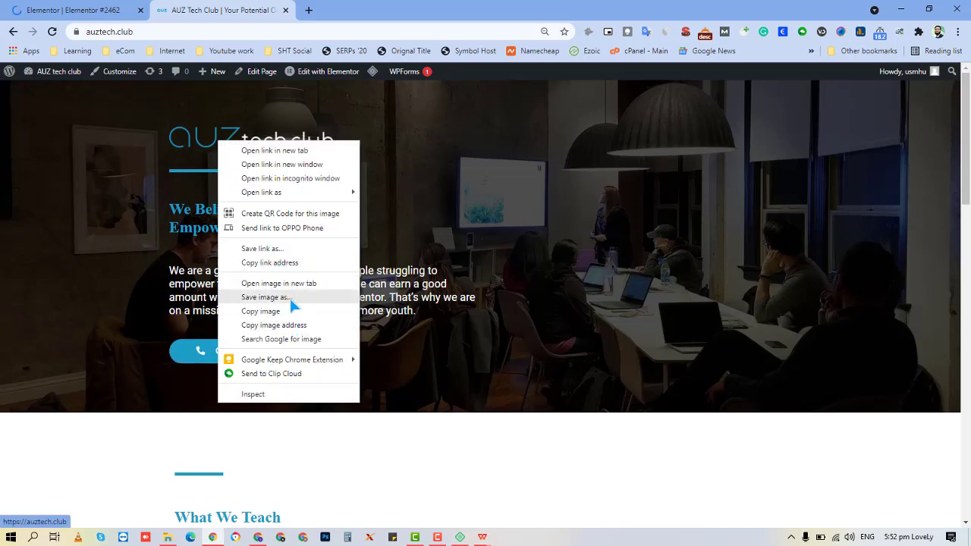
{"action": "left_click", "coordinate": [147, 256]}
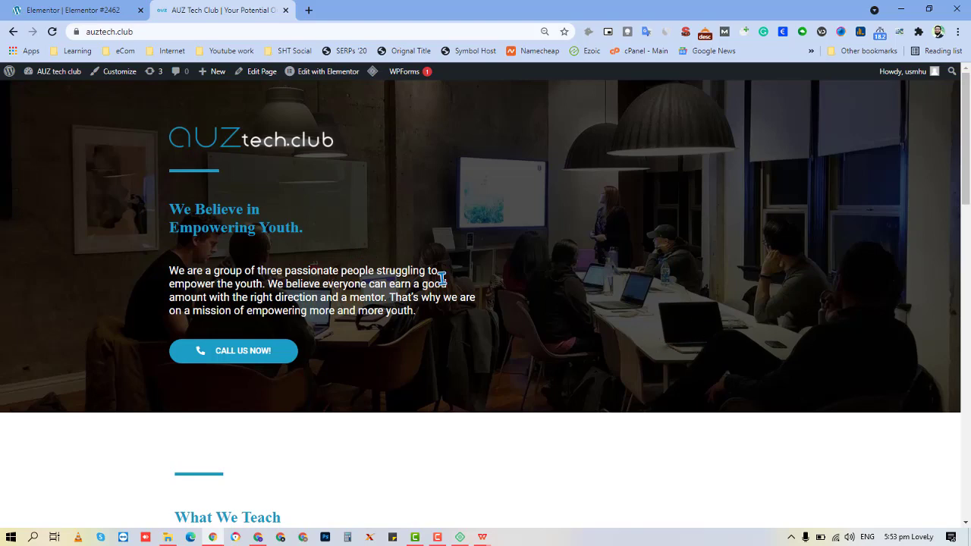
{"action": "scroll", "coordinate": [442, 278], "scroll_direction": "down", "scroll_amount": 15}
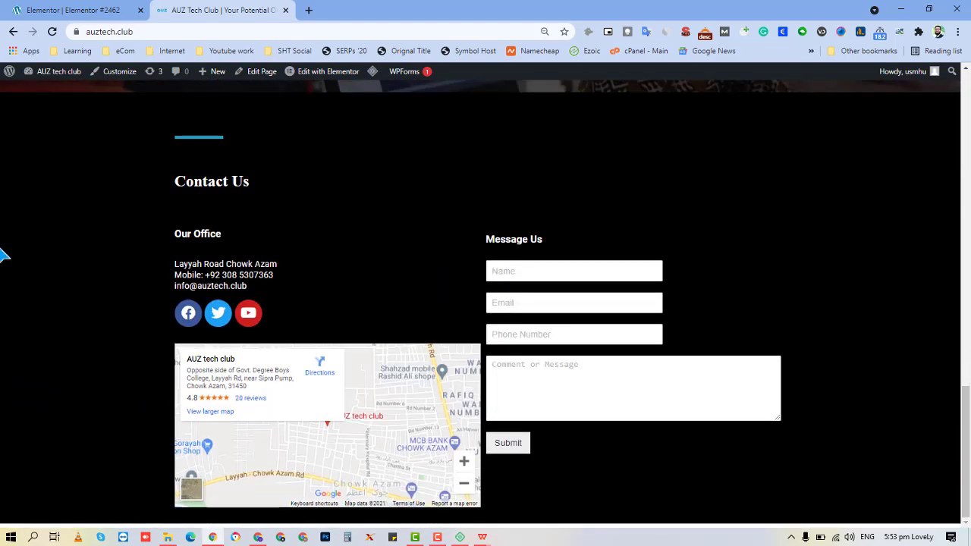
{"action": "scroll", "coordinate": [2, 174], "scroll_direction": "up", "scroll_amount": 4}
{"action": "scroll", "coordinate": [2, 175], "scroll_direction": "up", "scroll_amount": 15}
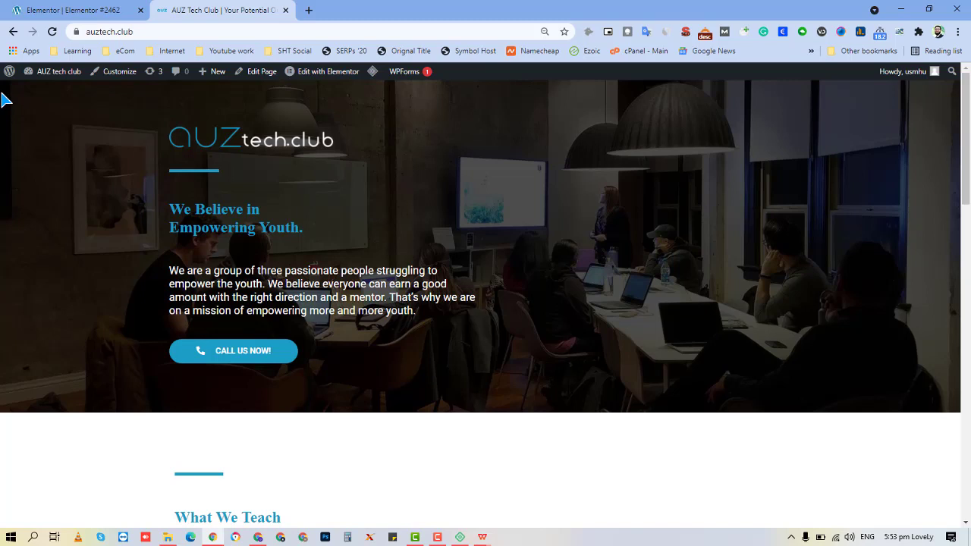
{"action": "mouse_move", "coordinate": [21, 81]}
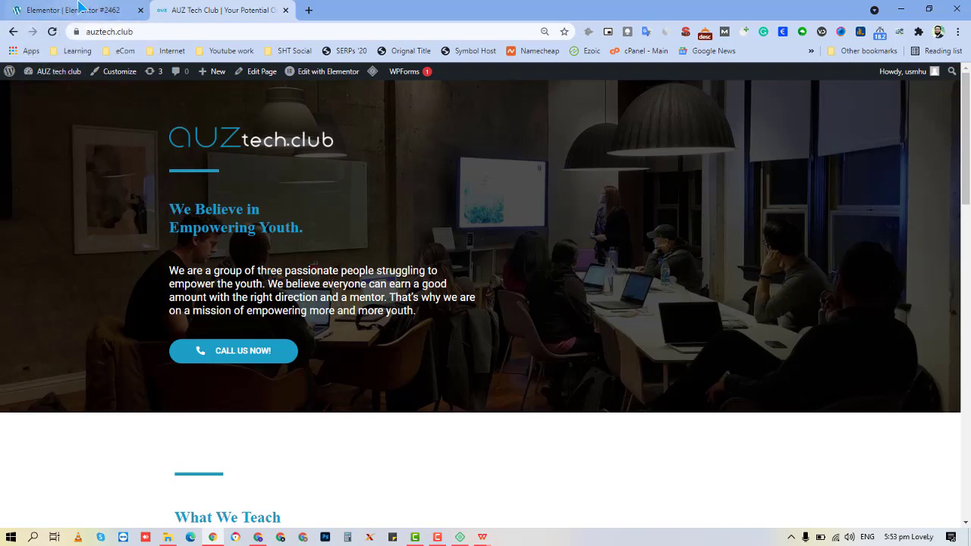
- Compare the blank page in the Elementor editor with the AUZ Tech Club homepage's hero section
{"action": "left_click", "coordinate": [79, 8]}
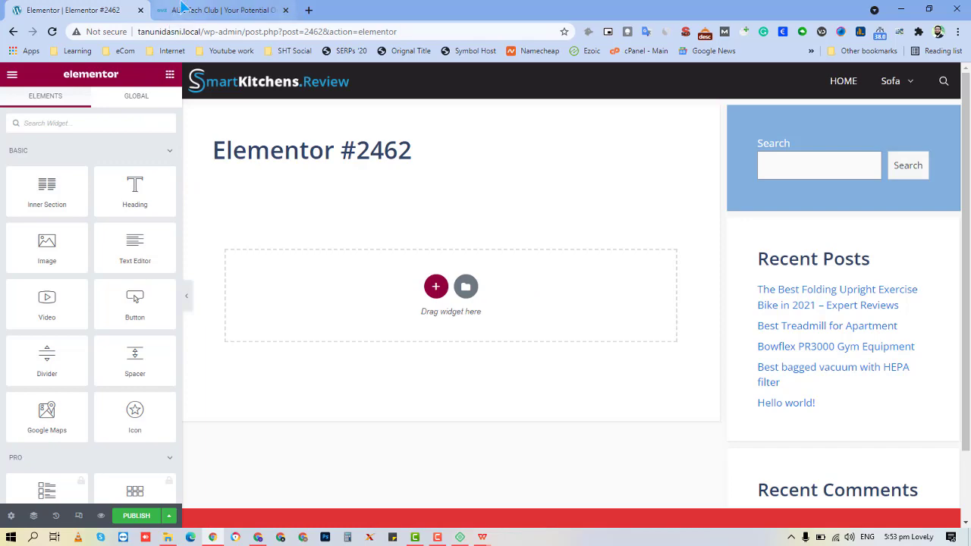
{"action": "left_click", "coordinate": [186, 10]}
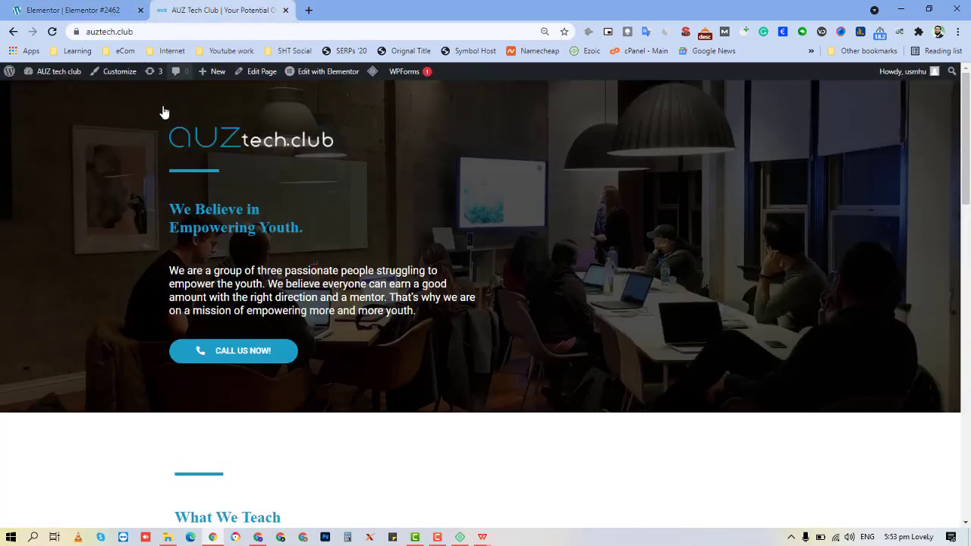
{"action": "left_click", "coordinate": [70, 10]}
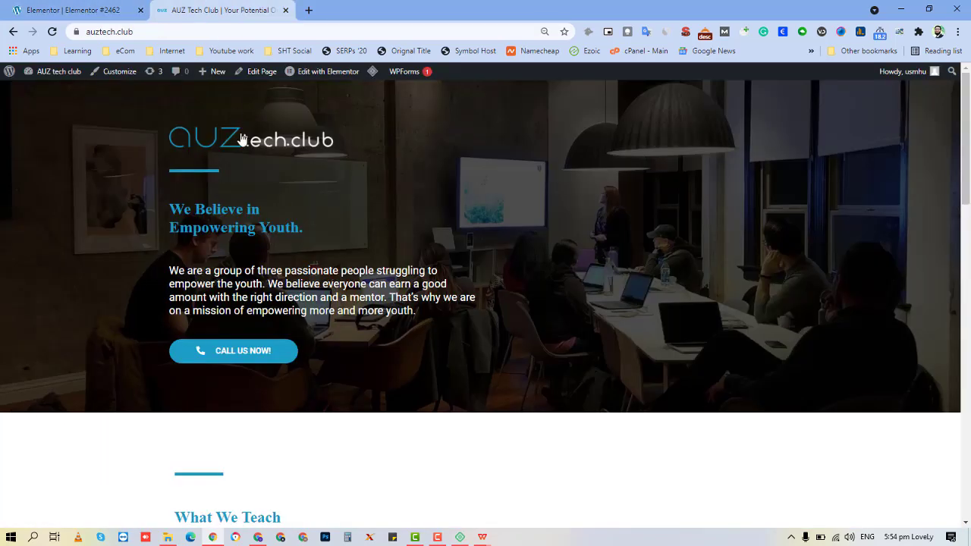
{"action": "left_click", "coordinate": [220, 9]}
- Add a Heading widget to the blank Elementor page with the title "sdfjkshlshfsl", and view its style and advanced settings
{"action": "left_click", "coordinate": [55, 9]}
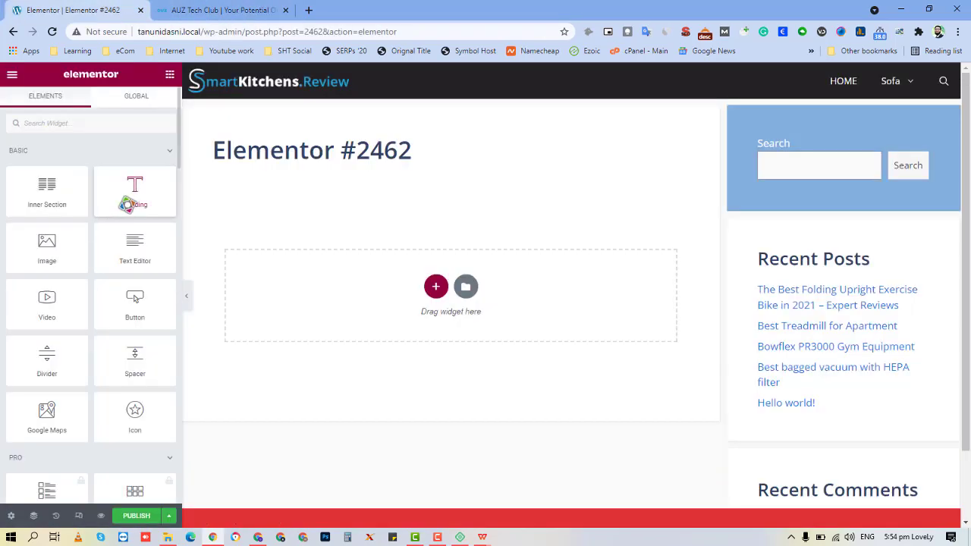
{"action": "left_click_drag", "start_coordinate": [129, 204], "coordinate": [369, 278]}
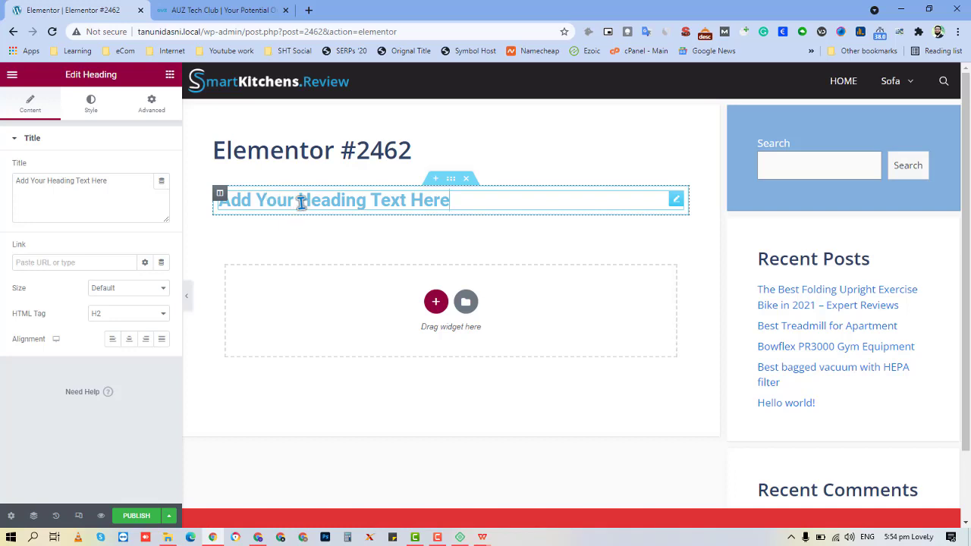
{"action": "left_click", "coordinate": [104, 200]}
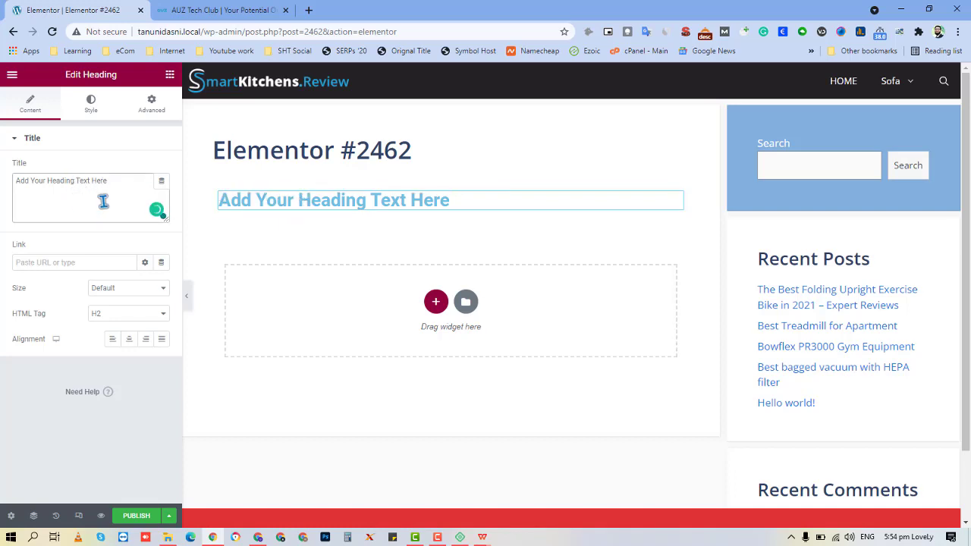
{"action": "key", "text": "ctrl+a"}
{"action": "type", "text": "sdfjkshlshfsl"}
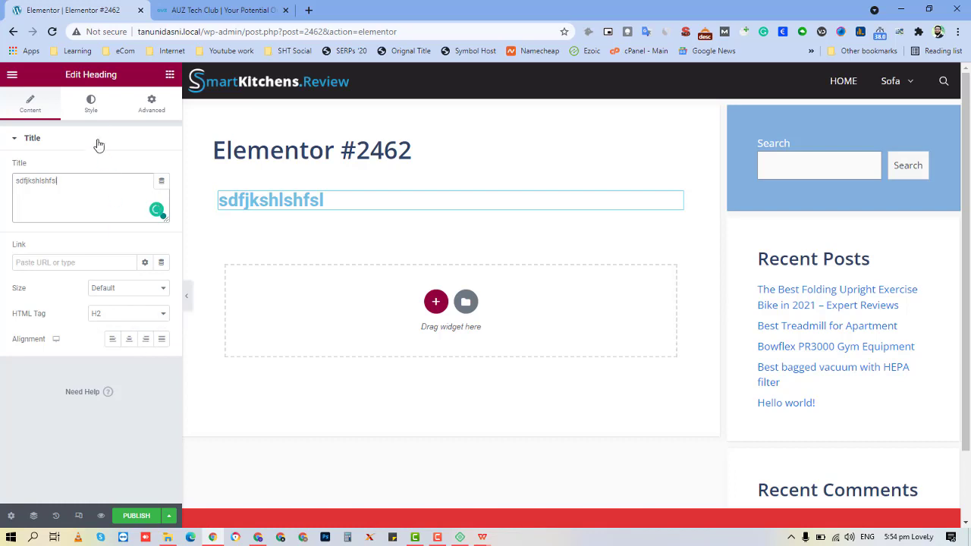
{"action": "left_click", "coordinate": [93, 106]}
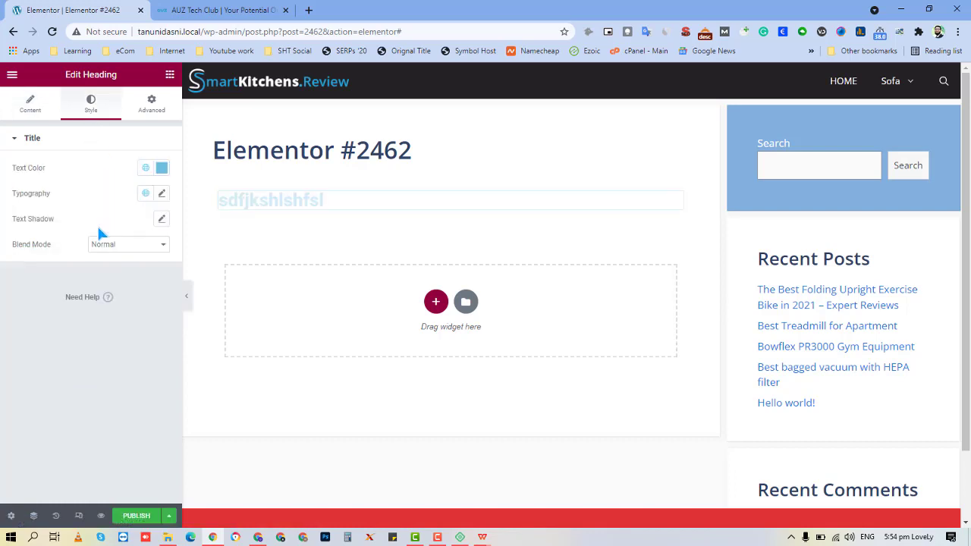
{"action": "left_click", "coordinate": [150, 110]}
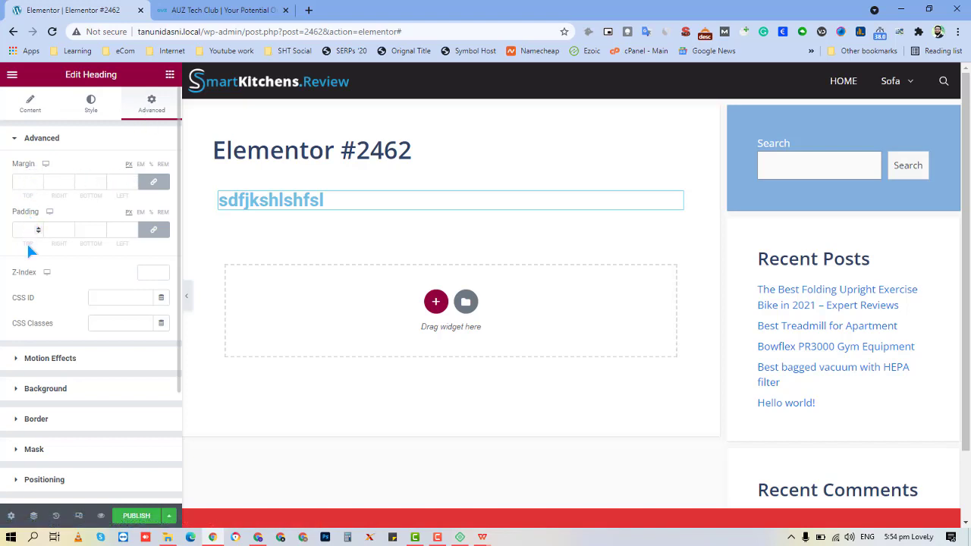
- Examine the dividers and headings of the What We Teach and Why Us sections on the AUZ Tech Club homepage
{"action": "key", "text": "ctrl+Tab"}
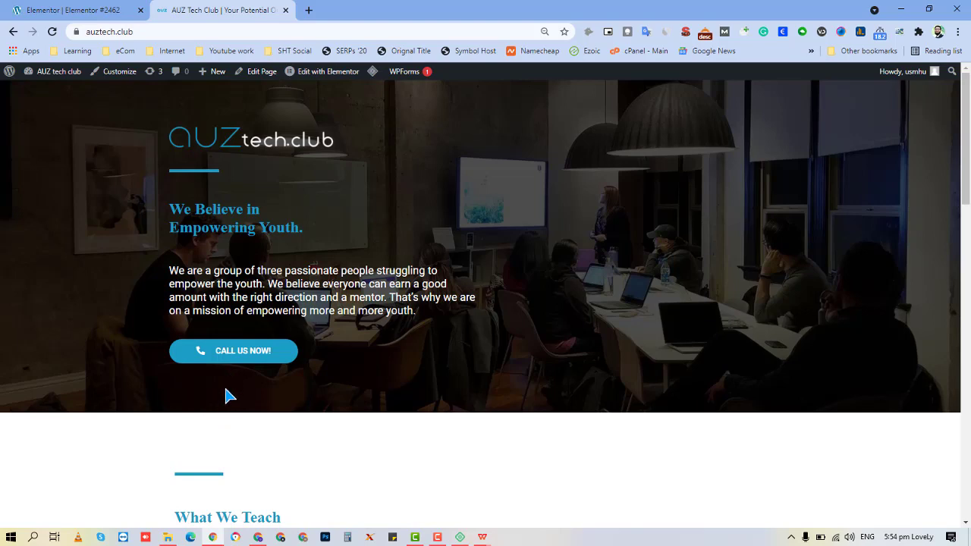
{"action": "scroll", "coordinate": [237, 395], "scroll_direction": "down", "scroll_amount": 2}
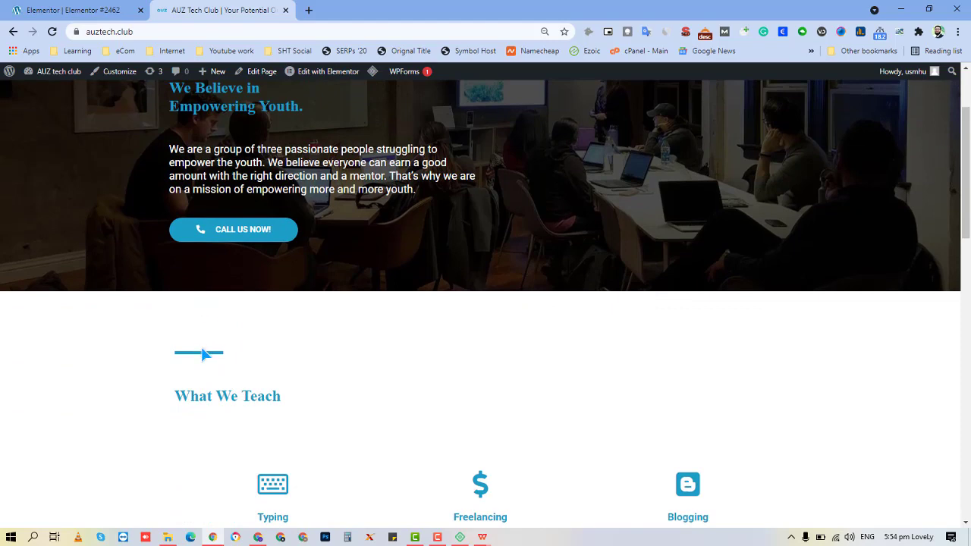
{"action": "scroll", "coordinate": [201, 300], "scroll_direction": "down", "scroll_amount": 8}
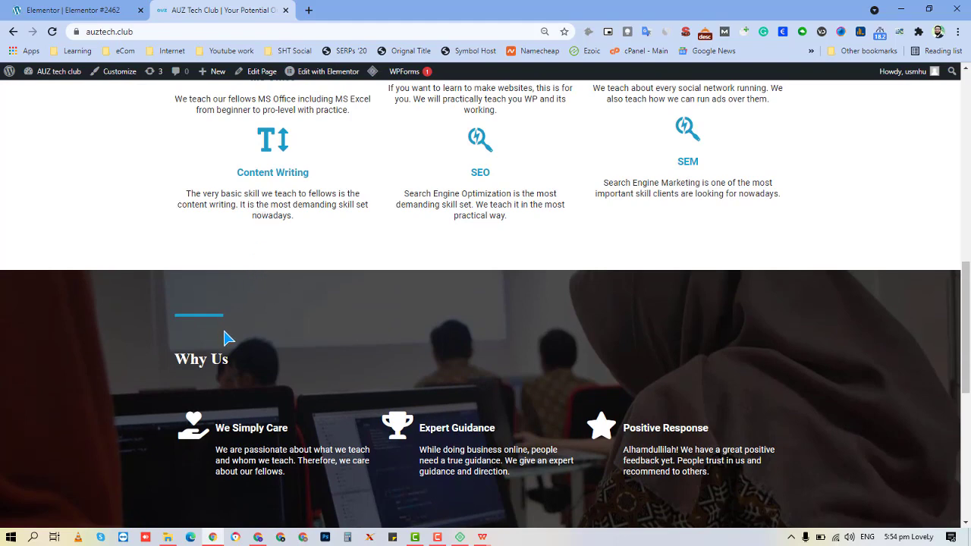
- Add a two-column section with a narrow first column and a wide second one below the heading on the Elementor page
{"action": "left_click", "coordinate": [61, 7]}
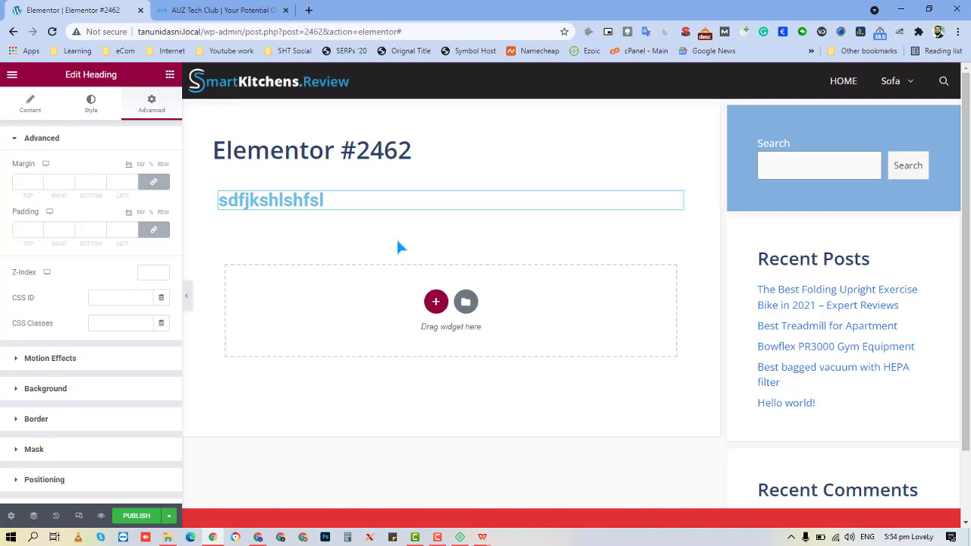
{"action": "left_click", "coordinate": [435, 302]}
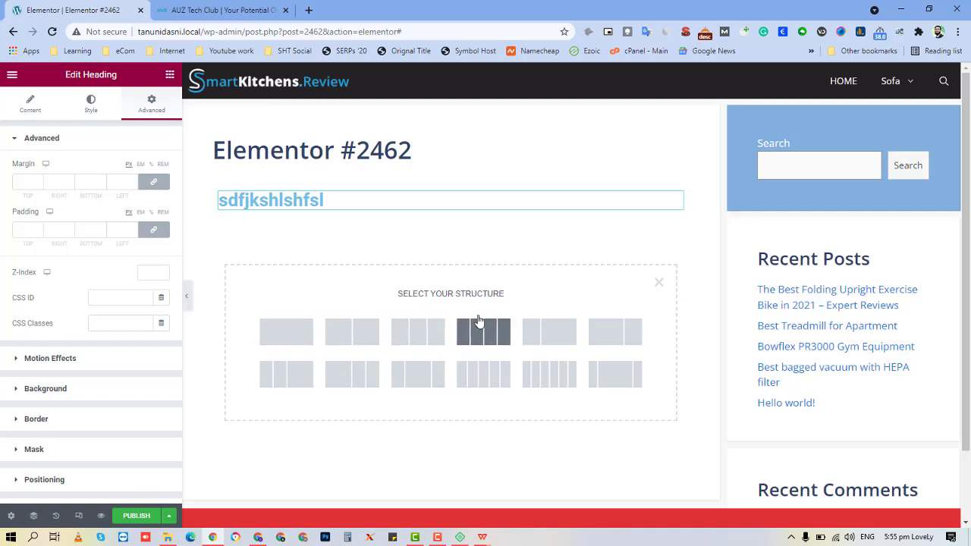
{"action": "left_click", "coordinate": [333, 342]}
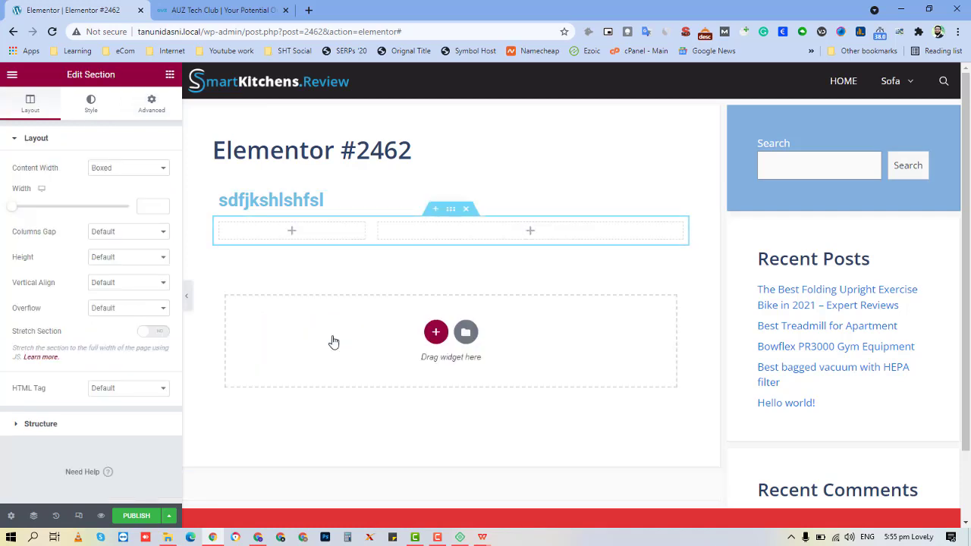
- Add an Image widget above the "sdfjkshlshfsl" heading and insert the SmartKitchens.Review logo from the media library
{"action": "double_click", "coordinate": [290, 202]}
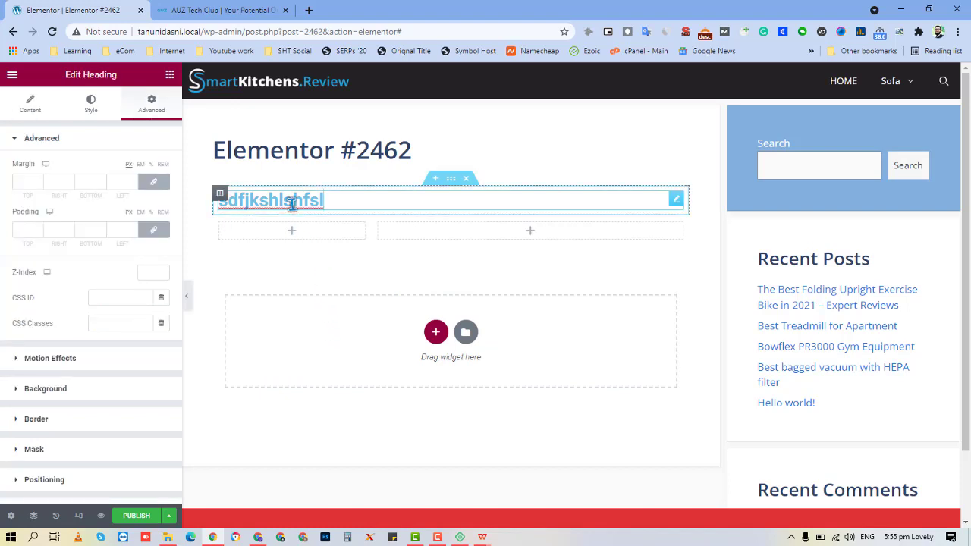
{"action": "left_click", "coordinate": [31, 104]}
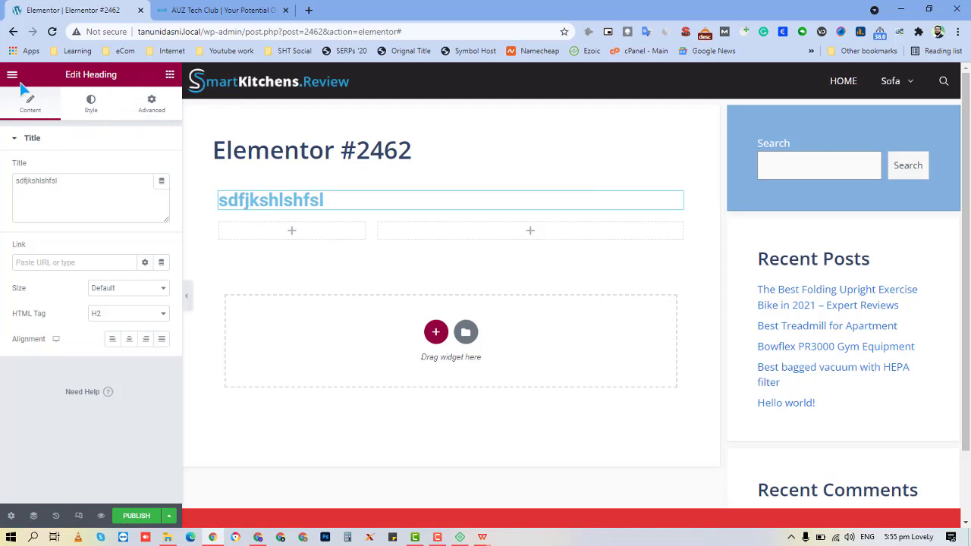
{"action": "left_click", "coordinate": [170, 74]}
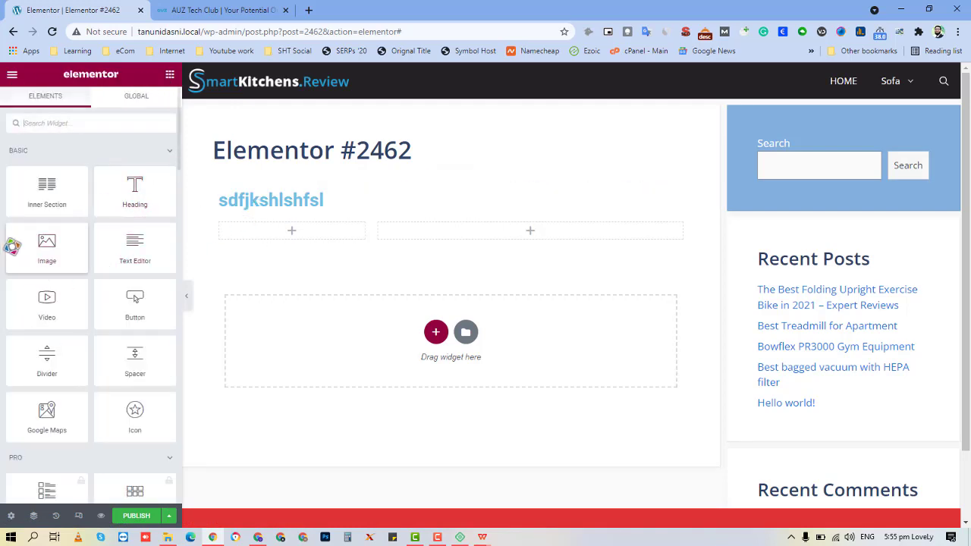
{"action": "left_click_drag", "start_coordinate": [47, 245], "coordinate": [243, 204]}
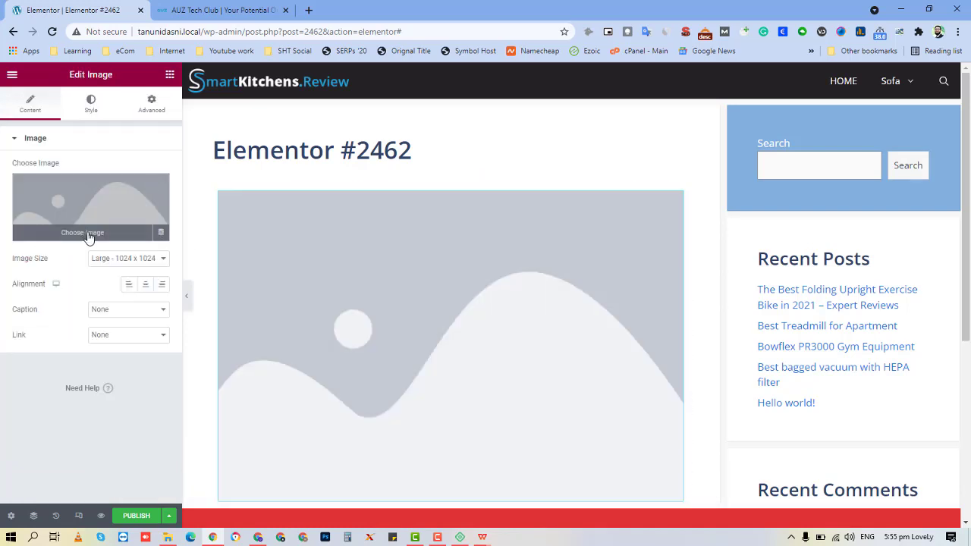
{"action": "left_click", "coordinate": [248, 266]}
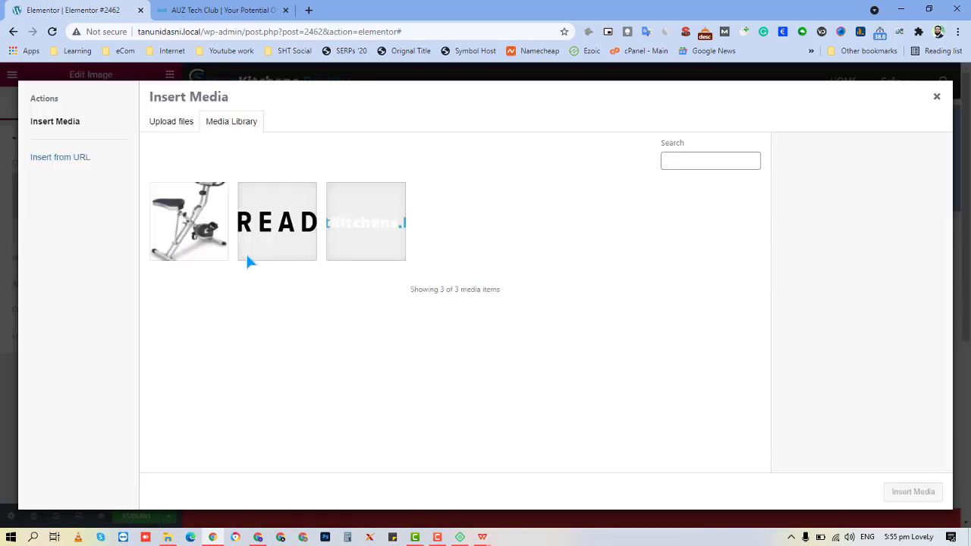
{"action": "left_click", "coordinate": [331, 243]}
{"action": "left_click", "coordinate": [926, 495]}
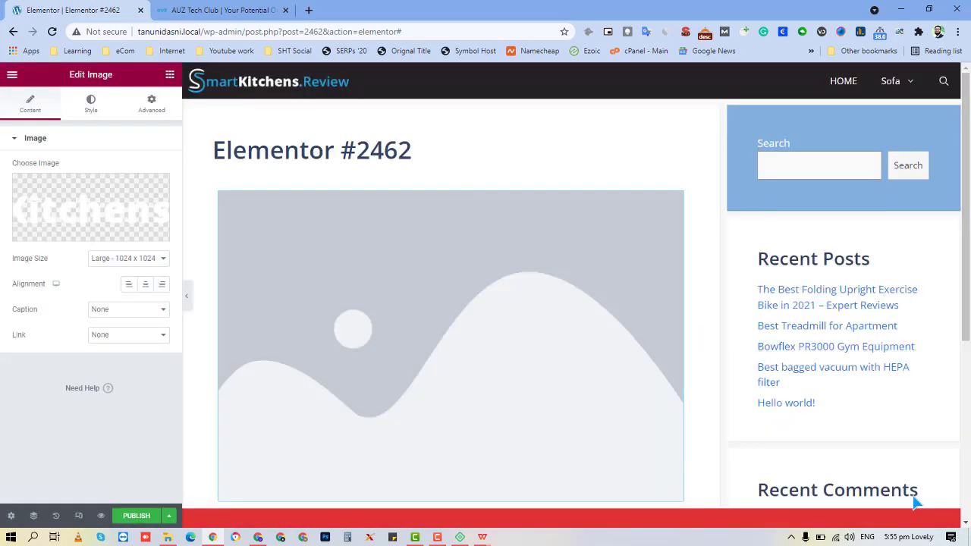
- Align the logo image left and set its width to 35%
{"action": "left_click", "coordinate": [128, 284]}
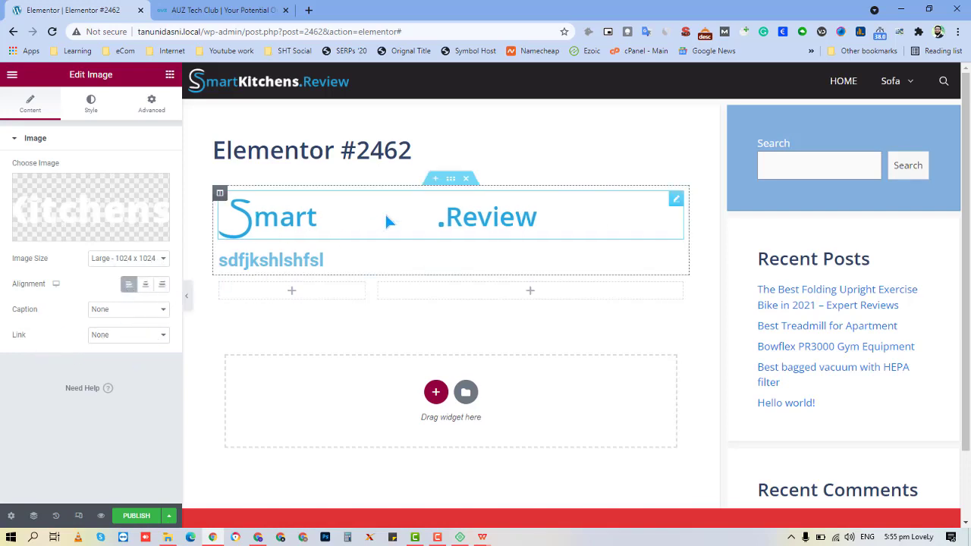
{"action": "left_click", "coordinate": [91, 105]}
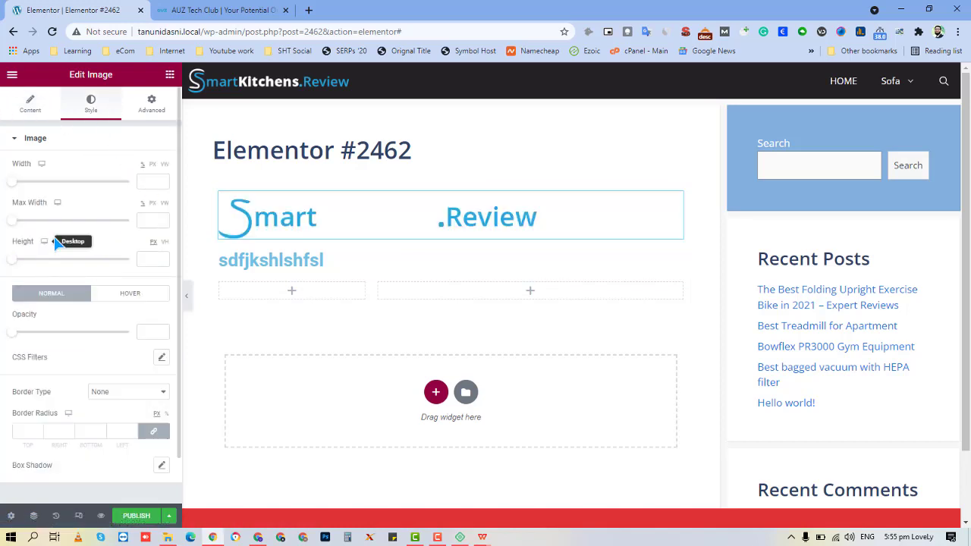
{"action": "left_click_drag", "start_coordinate": [12, 182], "coordinate": [56, 190]}
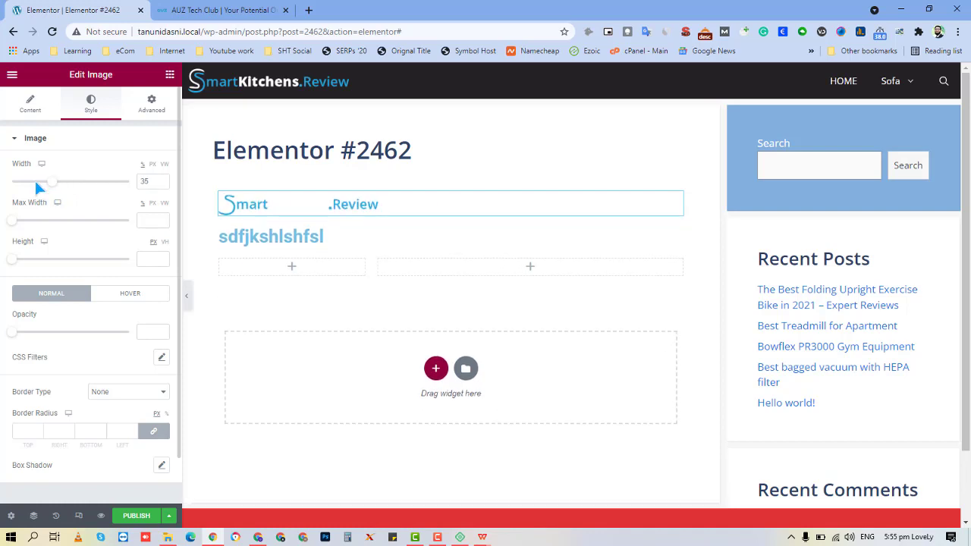
{"action": "left_click", "coordinate": [37, 109]}
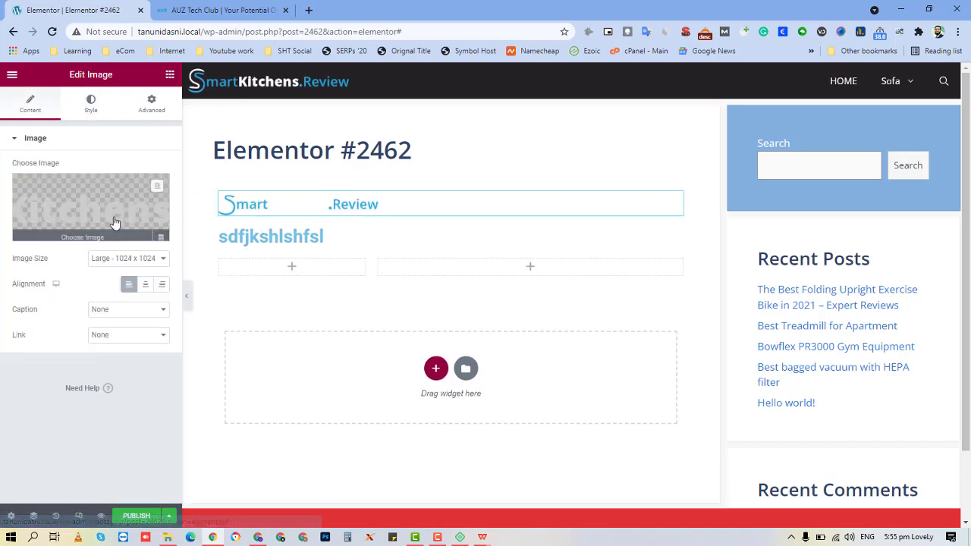
- Set the page layout to Elementor Canvas in the page settings
{"action": "left_click", "coordinate": [429, 375]}
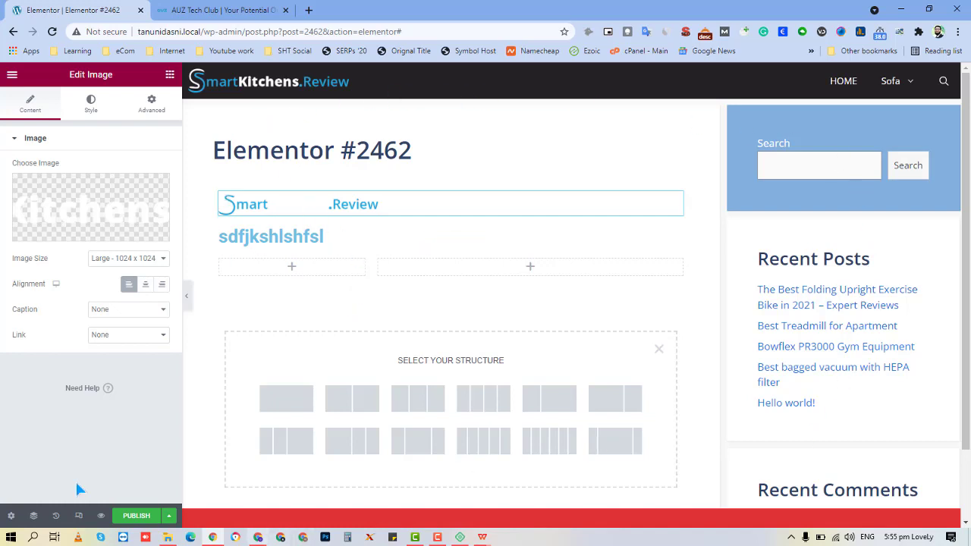
{"action": "left_click", "coordinate": [12, 516]}
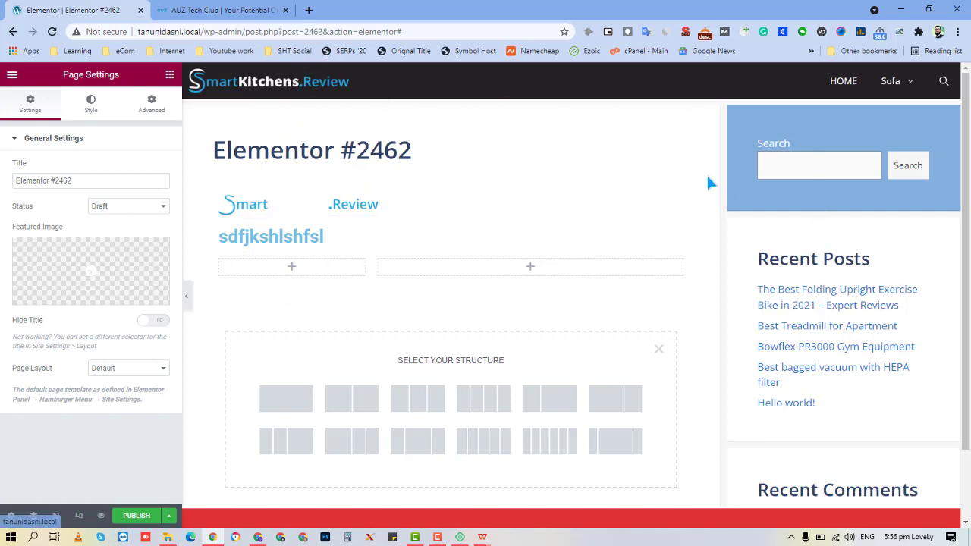
{"action": "left_click", "coordinate": [148, 370]}
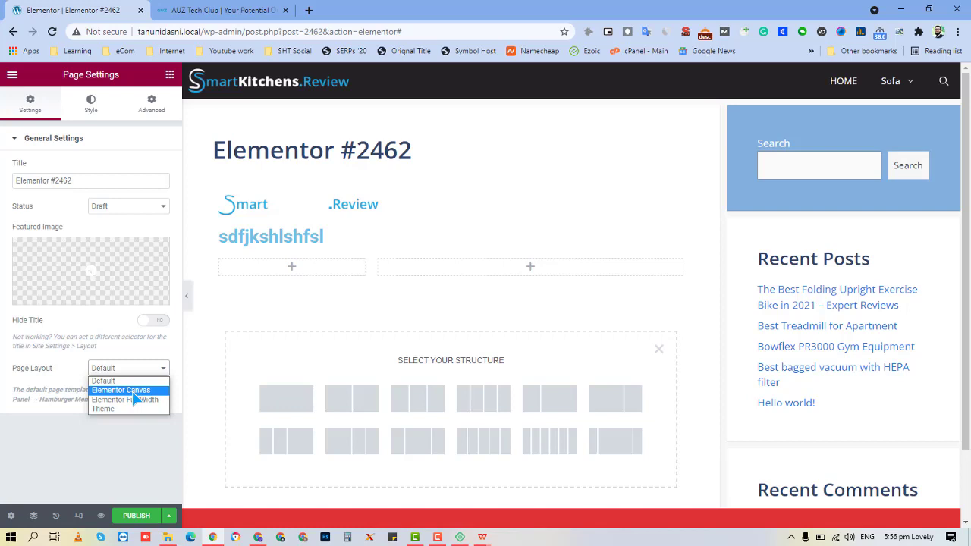
{"action": "left_click", "coordinate": [133, 392]}
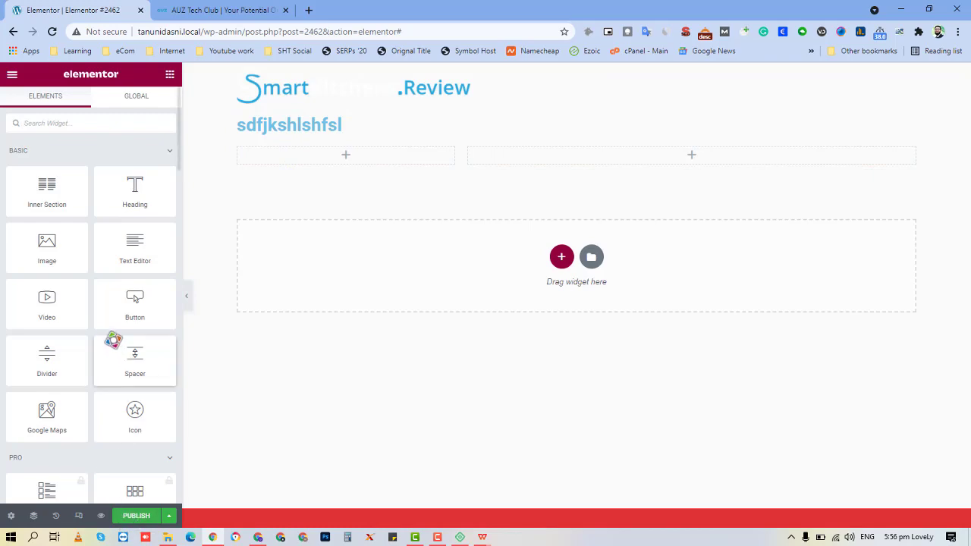
- Compare the canvas page with the AUZ Tech Club homepage's hero and What We Teach sections
{"action": "left_click", "coordinate": [244, 9]}
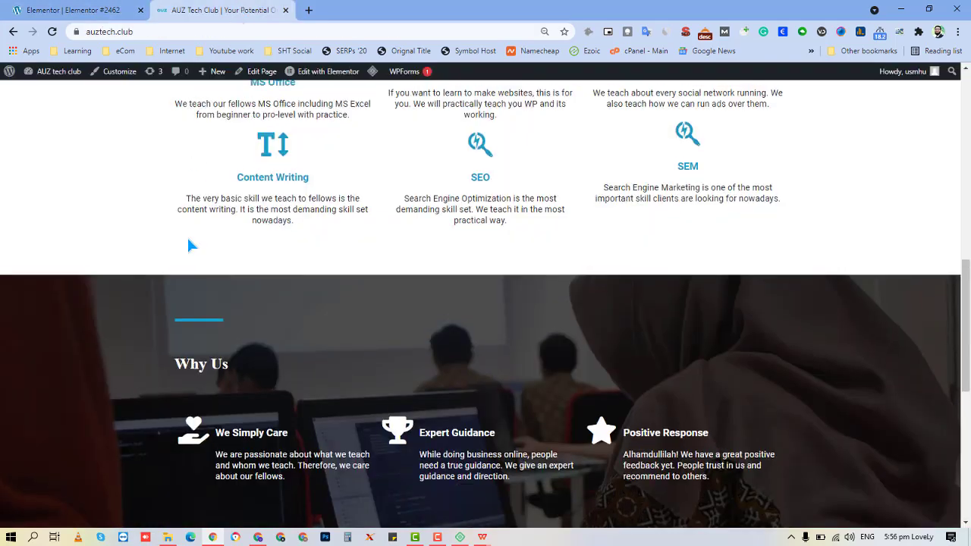
{"action": "scroll", "coordinate": [186, 235], "scroll_direction": "up", "scroll_amount": 10}
{"action": "left_click", "coordinate": [77, 8]}
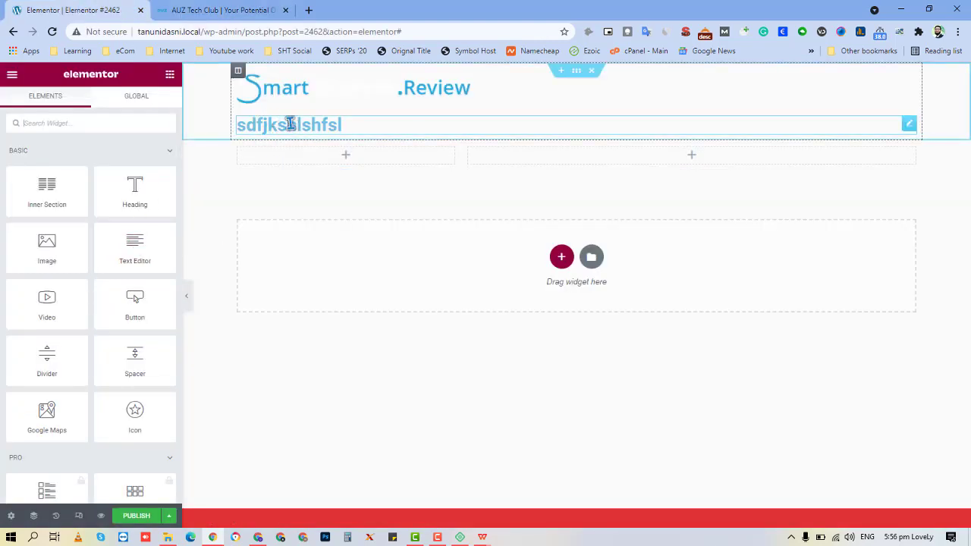
{"action": "left_click", "coordinate": [224, 10]}
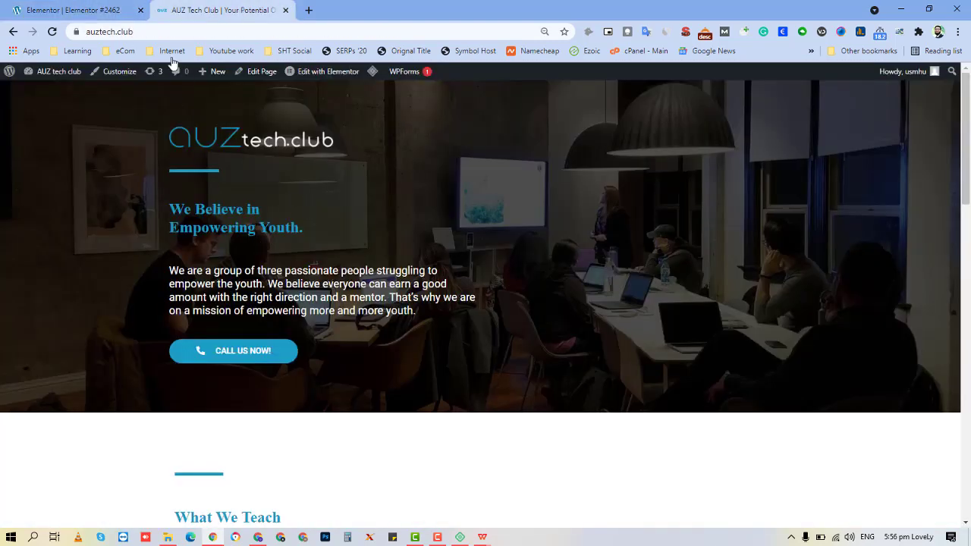
{"action": "left_click", "coordinate": [107, 9]}
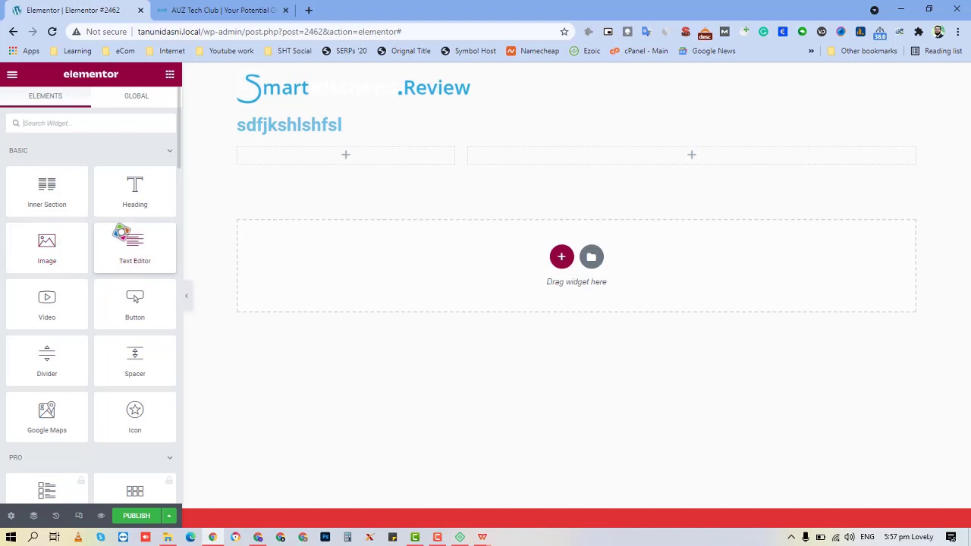
{"action": "left_click", "coordinate": [217, 10]}
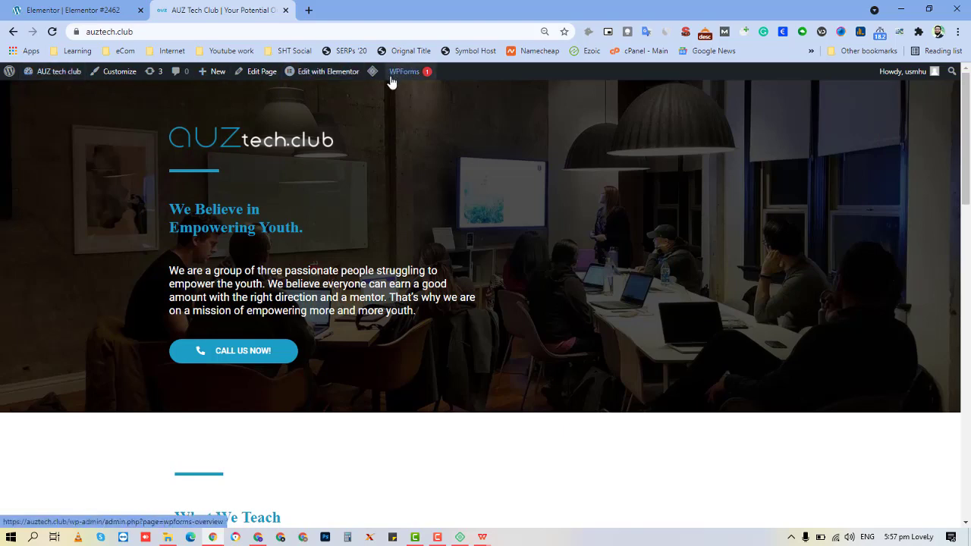
{"action": "scroll", "coordinate": [357, 260], "scroll_direction": "down", "scroll_amount": 5}
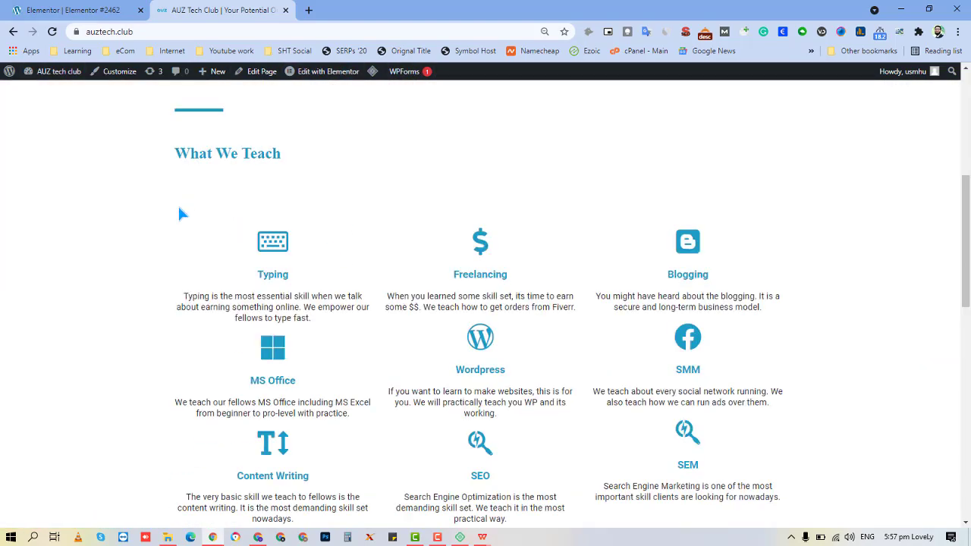
- Add a section with three equal columns below the two-column section and place an Icon widget in its first column
{"action": "left_click", "coordinate": [77, 8]}
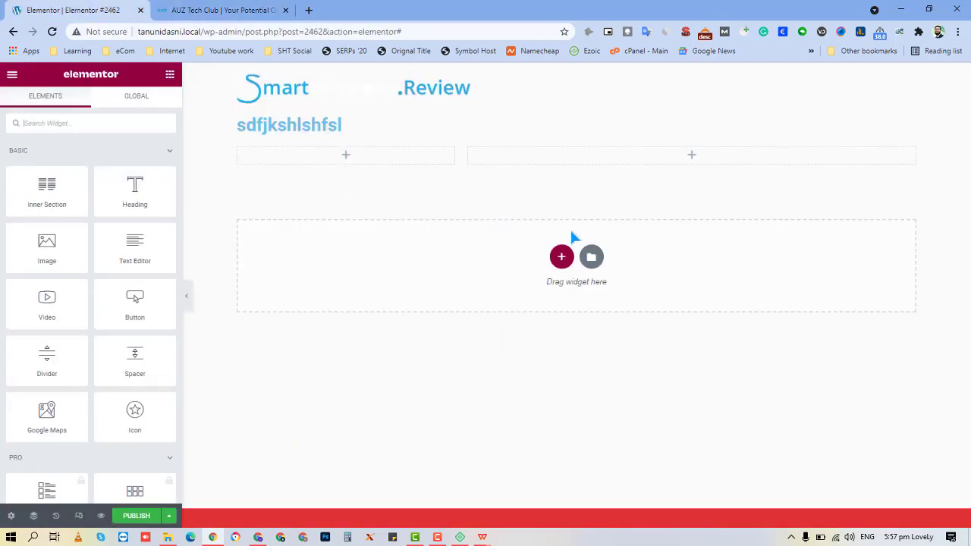
{"action": "left_click", "coordinate": [562, 257]}
{"action": "left_click", "coordinate": [220, 10]}
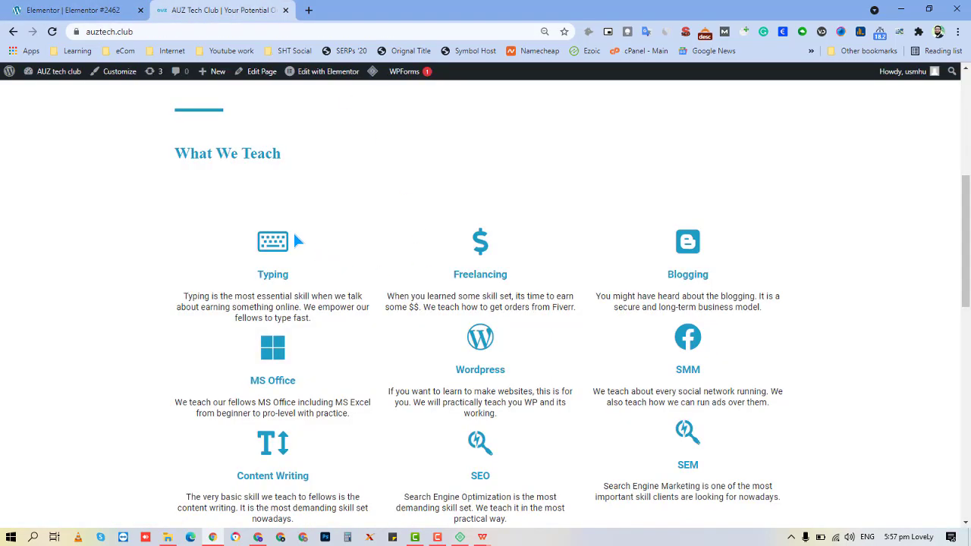
{"action": "left_click", "coordinate": [114, 10]}
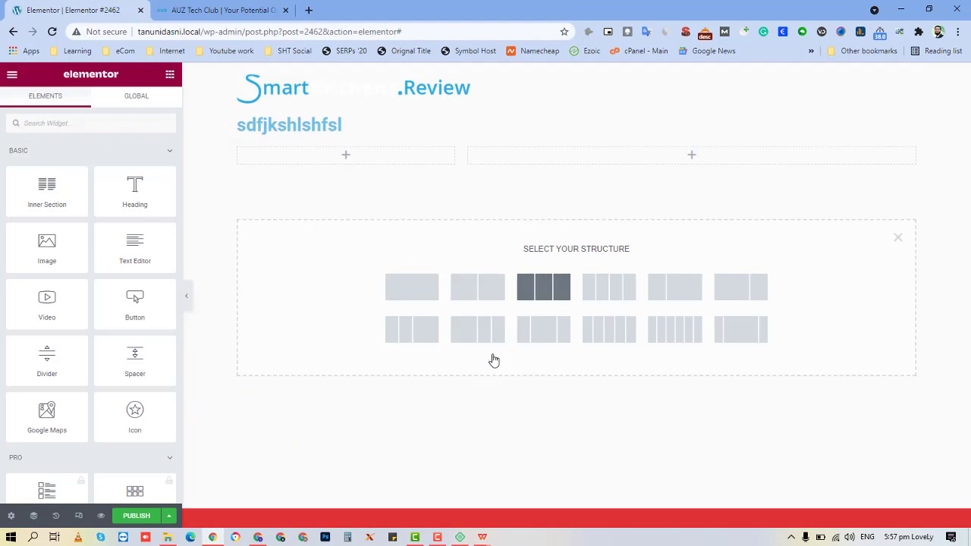
{"action": "left_click", "coordinate": [544, 287]}
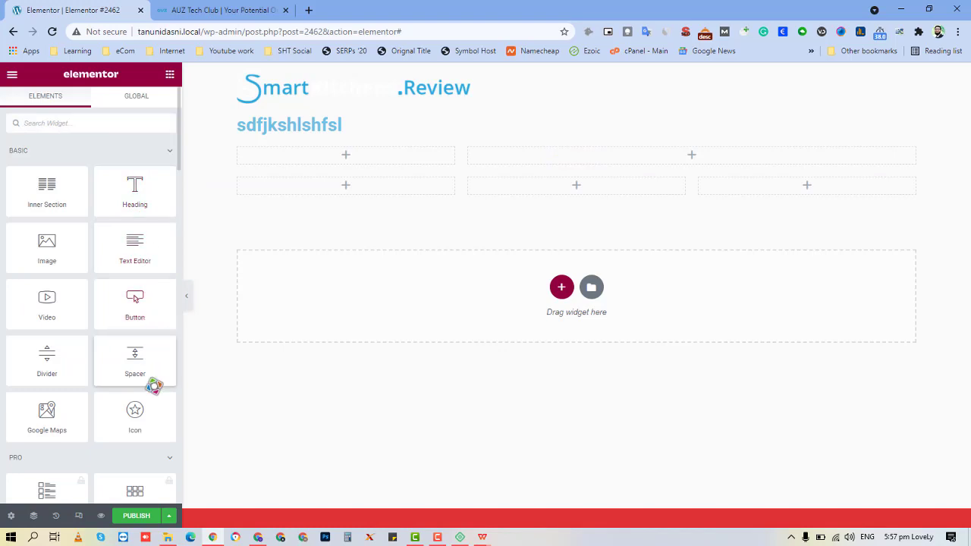
{"action": "scroll", "coordinate": [154, 389], "scroll_direction": "down", "scroll_amount": 3}
{"action": "left_click_drag", "start_coordinate": [143, 284], "coordinate": [322, 187]}
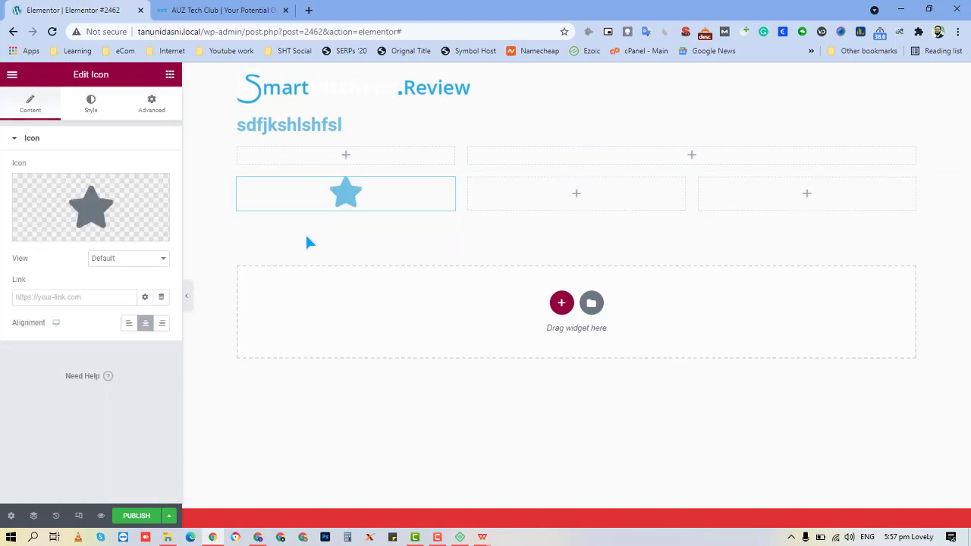
- Add a Heading widget beneath the star icon in the first column of the three-column section
{"action": "left_click", "coordinate": [169, 76]}
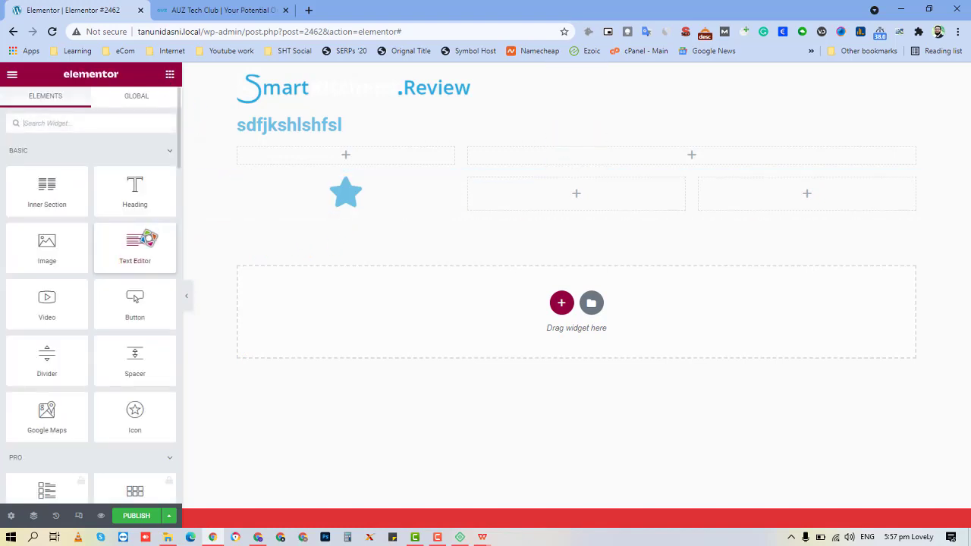
{"action": "scroll", "coordinate": [145, 240], "scroll_direction": "down", "scroll_amount": 3}
{"action": "scroll", "coordinate": [144, 240], "scroll_direction": "down", "scroll_amount": 2}
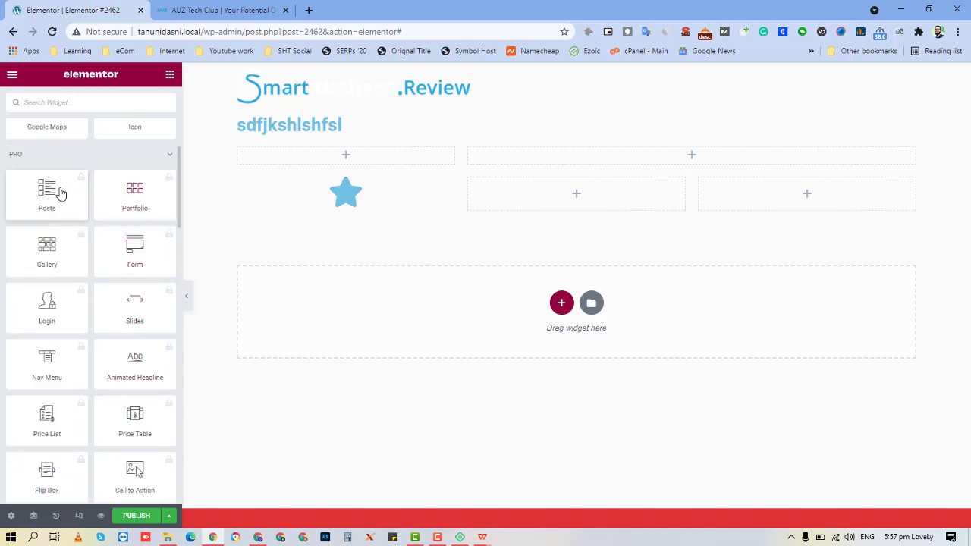
{"action": "scroll", "coordinate": [50, 190], "scroll_direction": "up", "scroll_amount": 3}
{"action": "scroll", "coordinate": [112, 332], "scroll_direction": "up", "scroll_amount": 2}
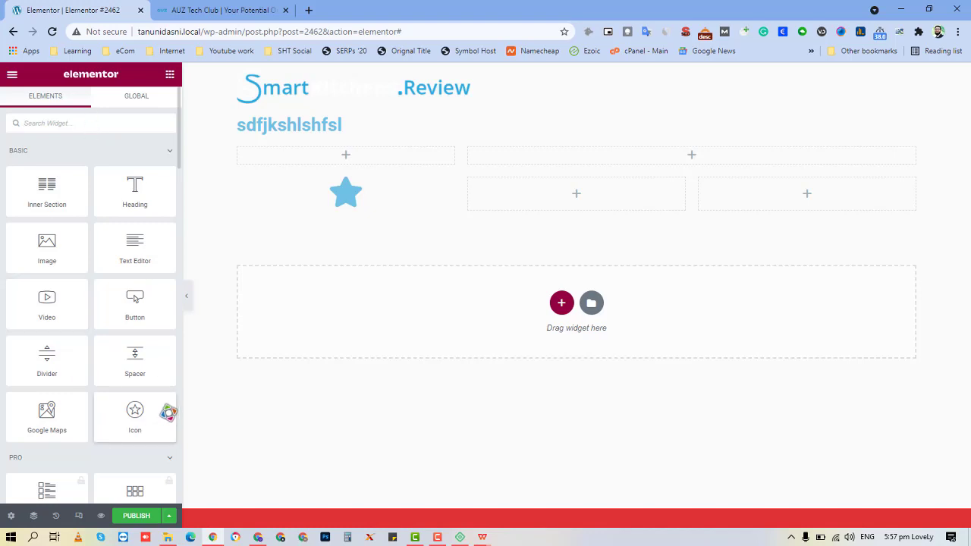
{"action": "left_click_drag", "start_coordinate": [140, 186], "coordinate": [273, 222]}
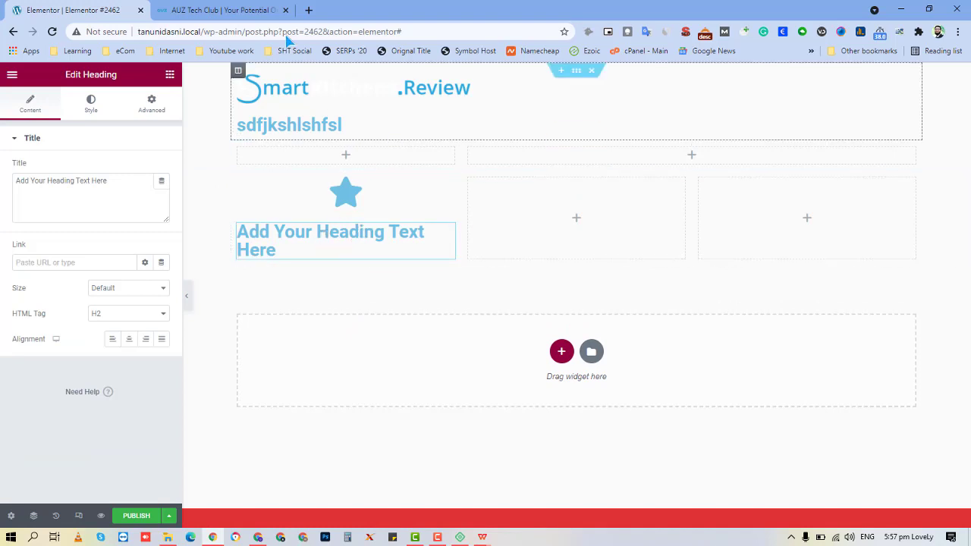
- Find the Icon Box widget and place it in the second column of the three-column section
{"action": "left_click", "coordinate": [220, 10]}
{"action": "left_click", "coordinate": [44, 8]}
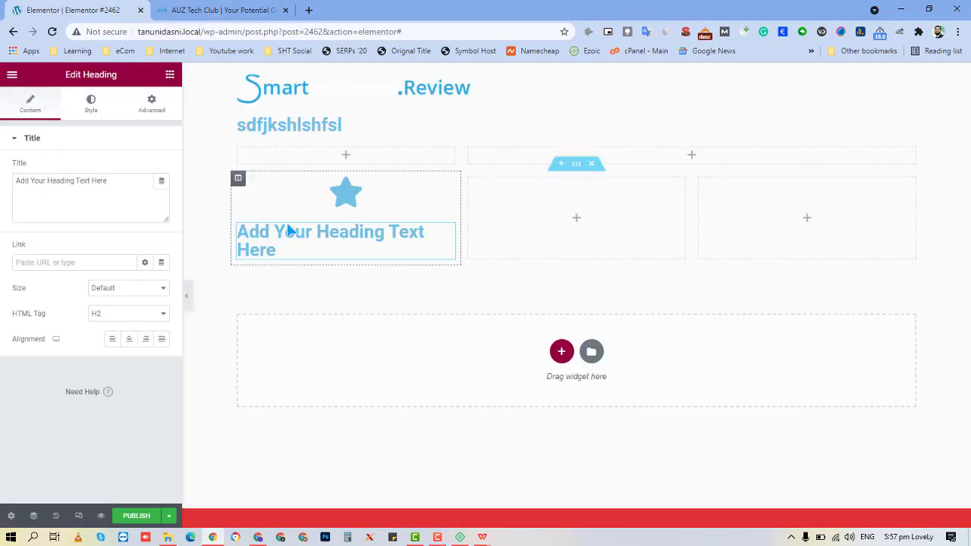
{"action": "left_click", "coordinate": [168, 79]}
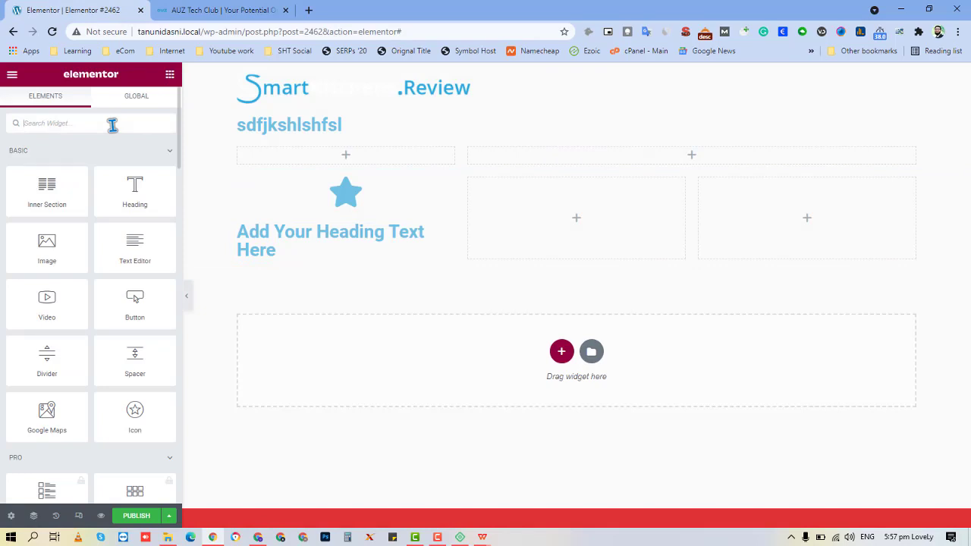
{"action": "type", "text": "icon"}
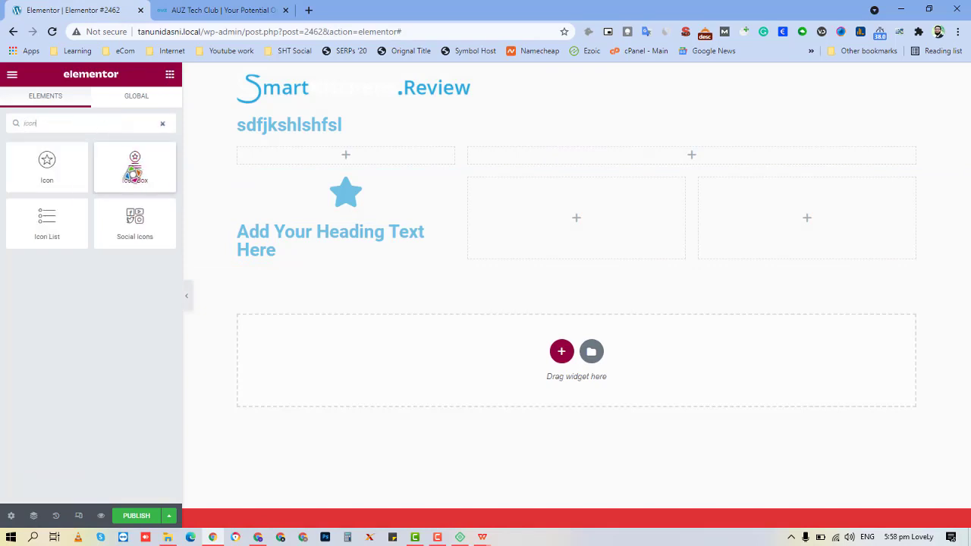
{"action": "left_click_drag", "start_coordinate": [135, 172], "coordinate": [575, 229]}
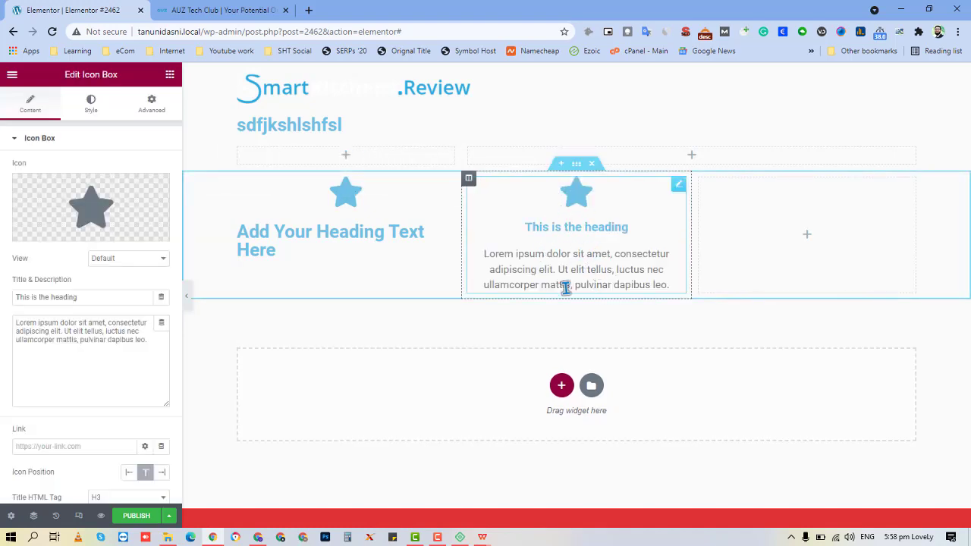
- Replace the icon box's star with the location arrow icon from the Icon Library
{"action": "left_click", "coordinate": [250, 10]}
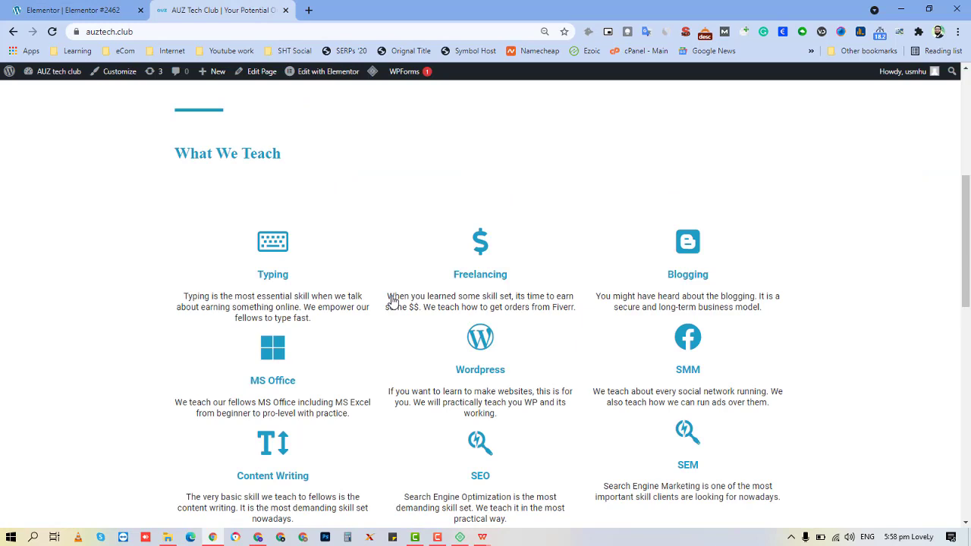
{"action": "left_click", "coordinate": [48, 7]}
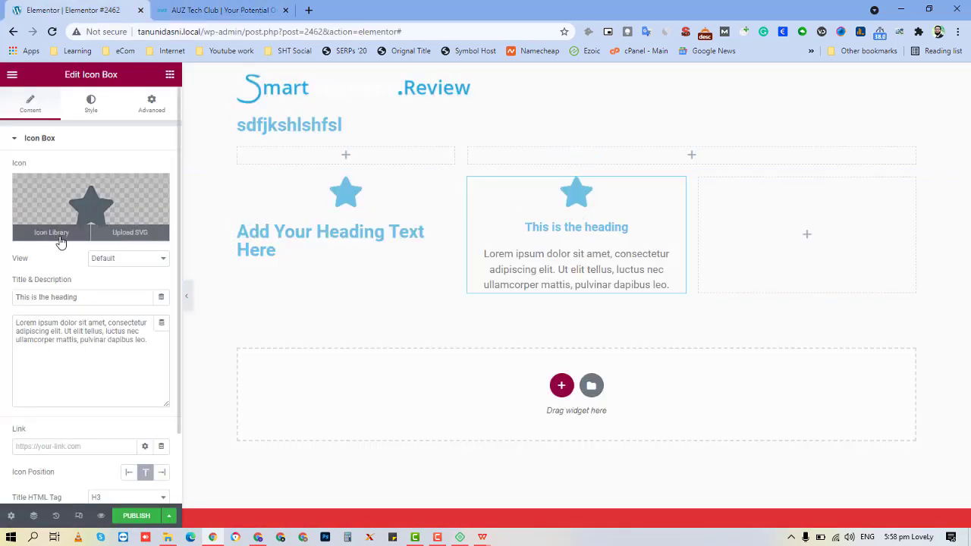
{"action": "left_click", "coordinate": [51, 232]}
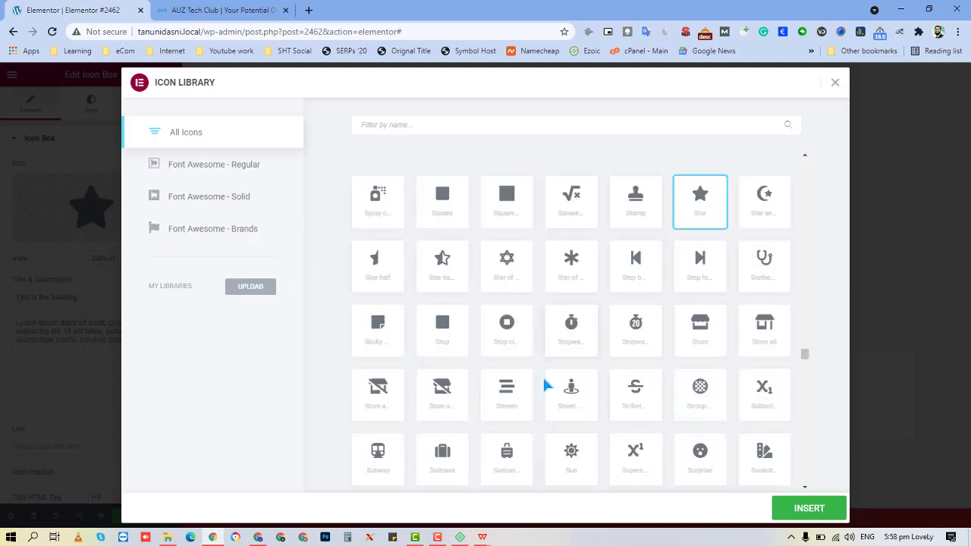
{"action": "left_click", "coordinate": [437, 131]}
{"action": "type", "text": "loc"}
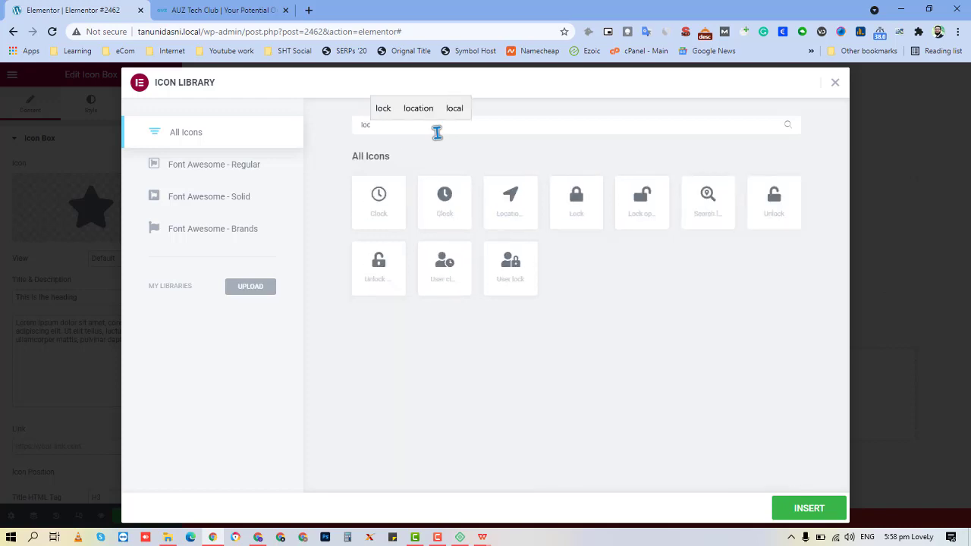
{"action": "type", "text": "a"}
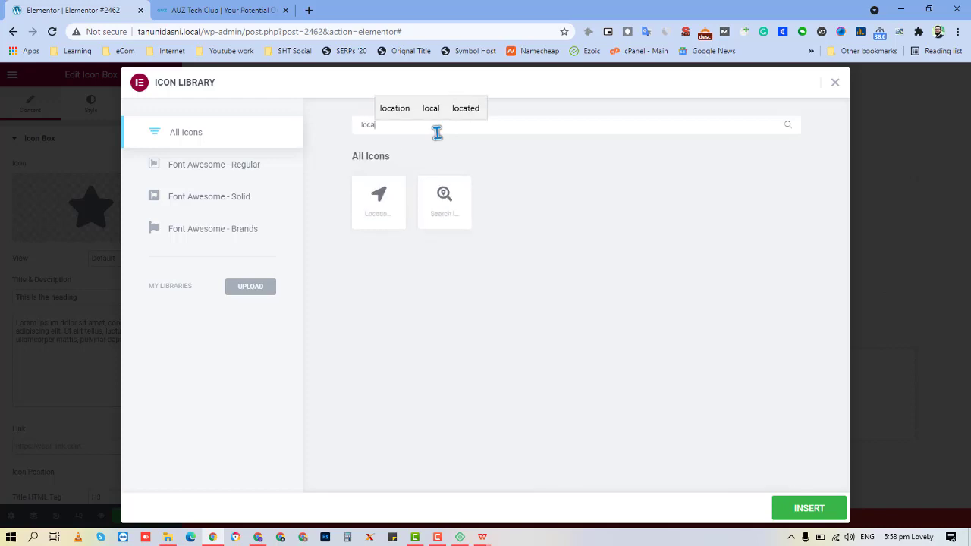
{"action": "left_click", "coordinate": [367, 198]}
{"action": "left_click", "coordinate": [806, 508]}
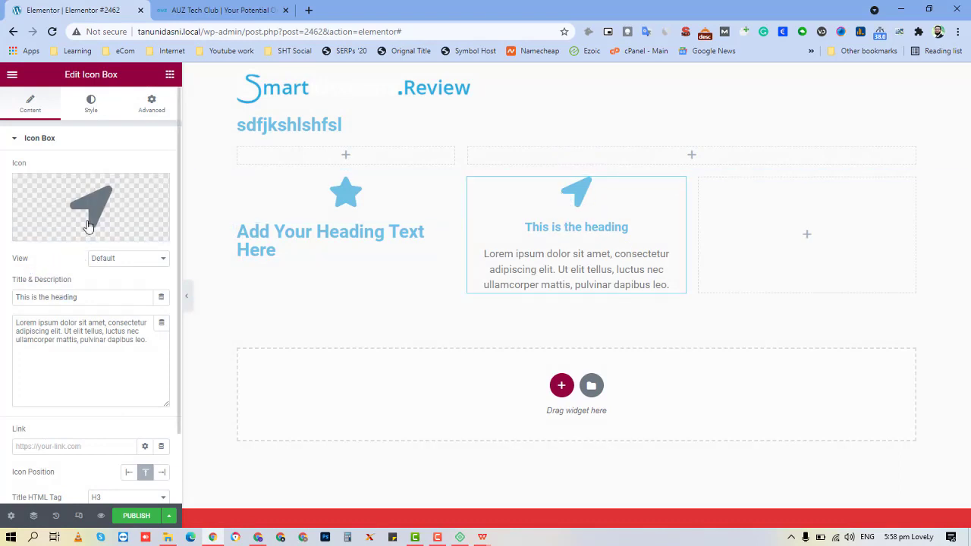
- Examine how the AUZ Tech Club homepage's Why Us section and hero are built
{"action": "left_click", "coordinate": [226, 10]}
{"action": "scroll", "coordinate": [255, 310], "scroll_direction": "down", "scroll_amount": 7}
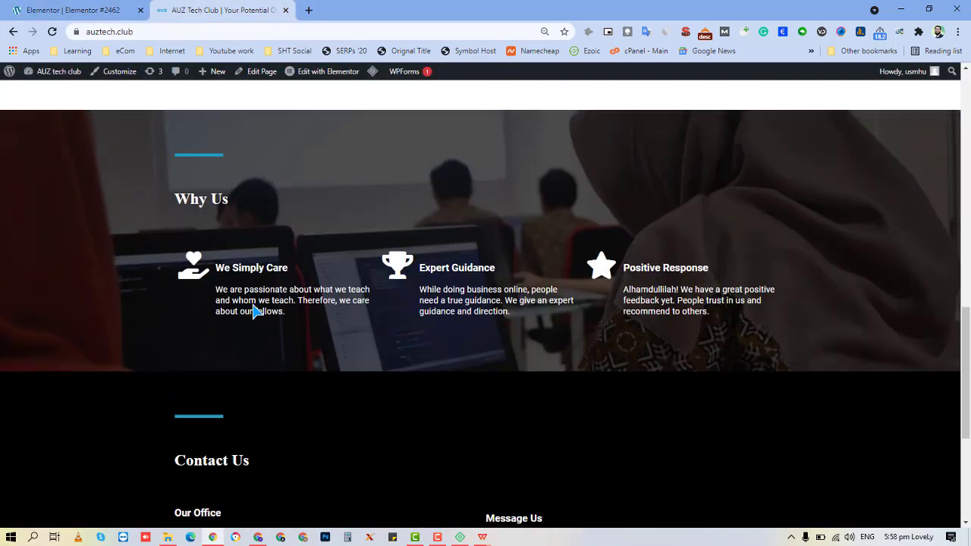
{"action": "scroll", "coordinate": [256, 311], "scroll_direction": "up", "scroll_amount": 15}
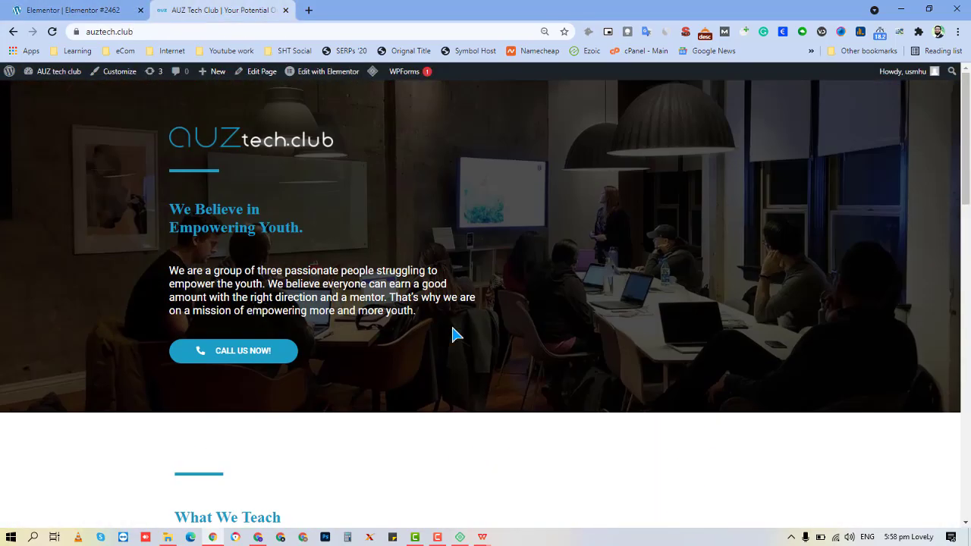
{"action": "left_click", "coordinate": [61, 10]}
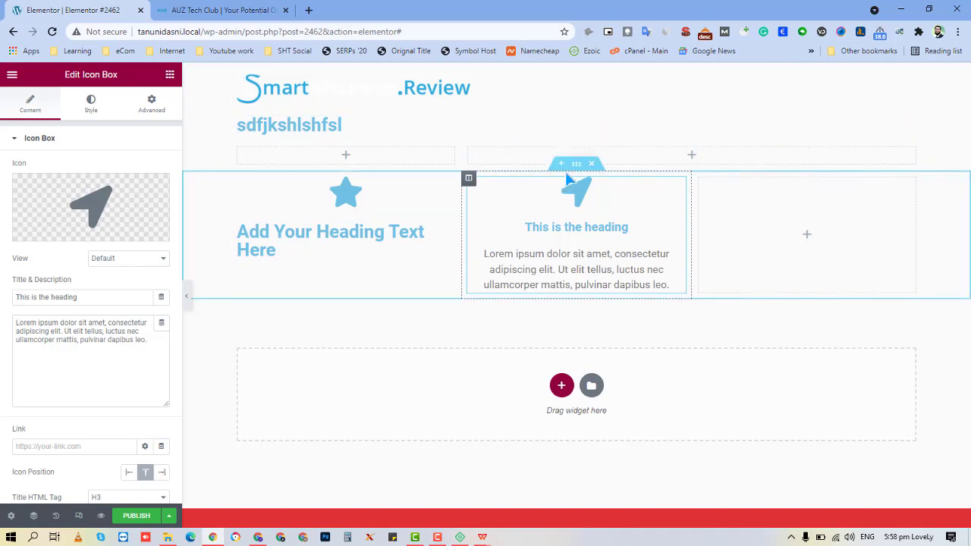
- Show the Navigator, collapse the three-column section in it, and use it to select individual page sections
{"action": "left_click", "coordinate": [34, 516]}
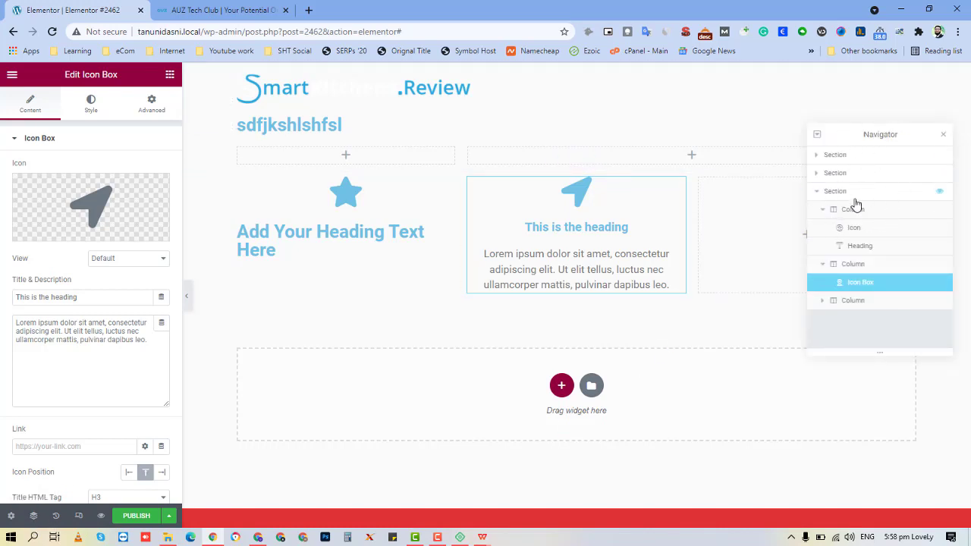
{"action": "left_click", "coordinate": [822, 197]}
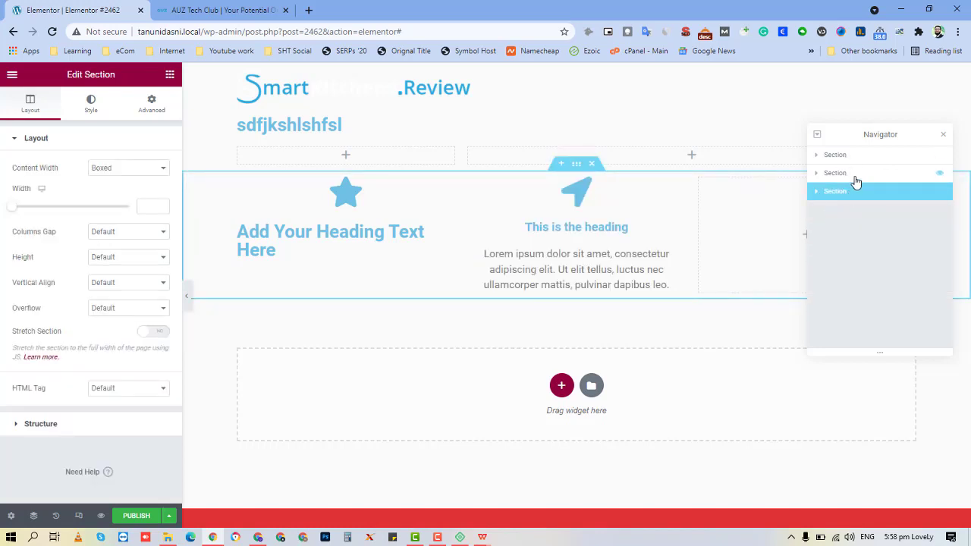
{"action": "left_click", "coordinate": [858, 174]}
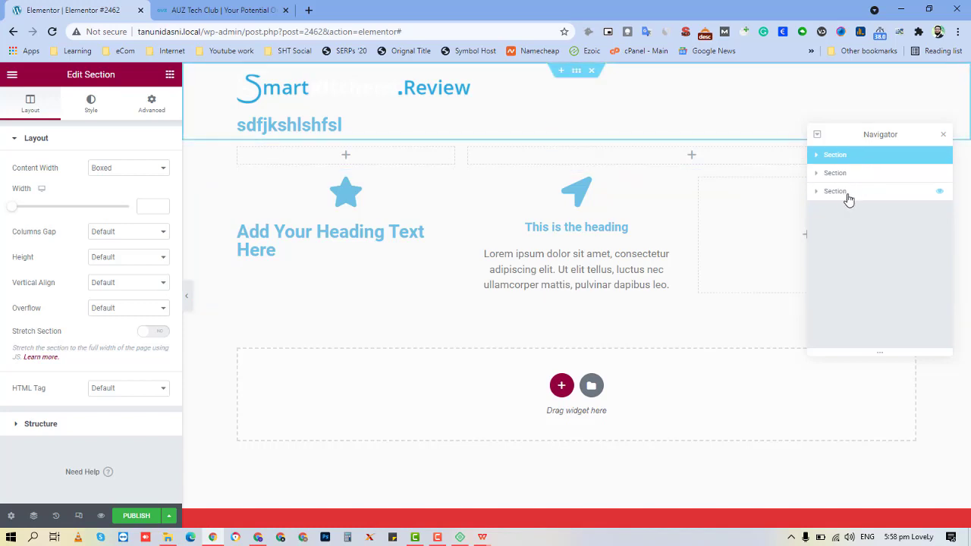
{"action": "left_click", "coordinate": [846, 193]}
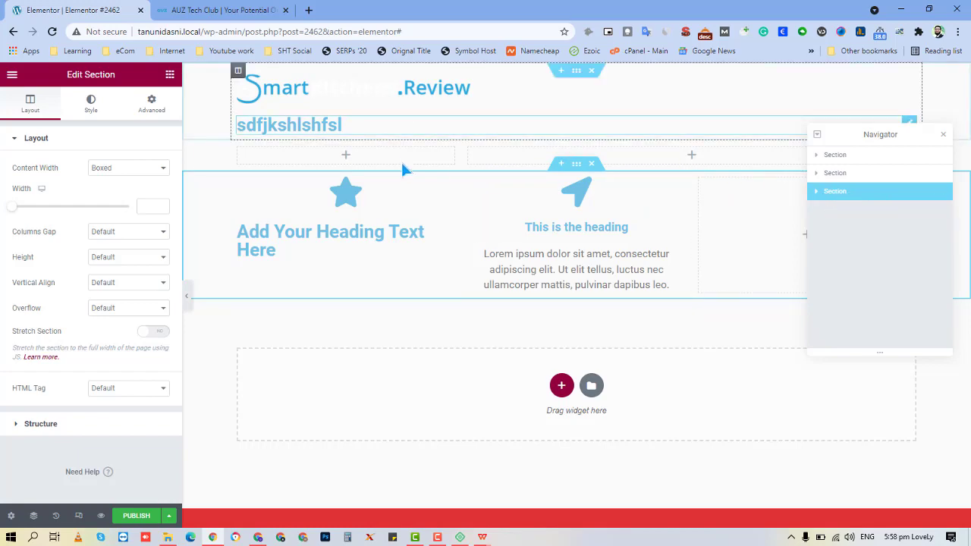
- Review the layout of the What We Teach section and the hero on the AUZ Tech Club homepage
{"action": "left_click", "coordinate": [242, 10]}
{"action": "scroll", "coordinate": [370, 268], "scroll_direction": "down", "scroll_amount": 2}
{"action": "scroll", "coordinate": [371, 268], "scroll_direction": "down", "scroll_amount": 3}
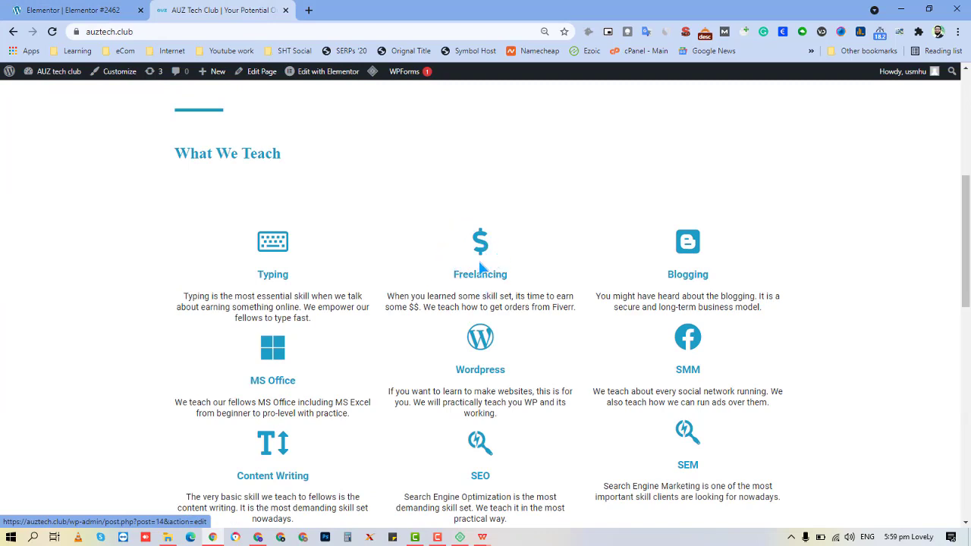
{"action": "scroll", "coordinate": [481, 266], "scroll_direction": "up", "scroll_amount": 5}
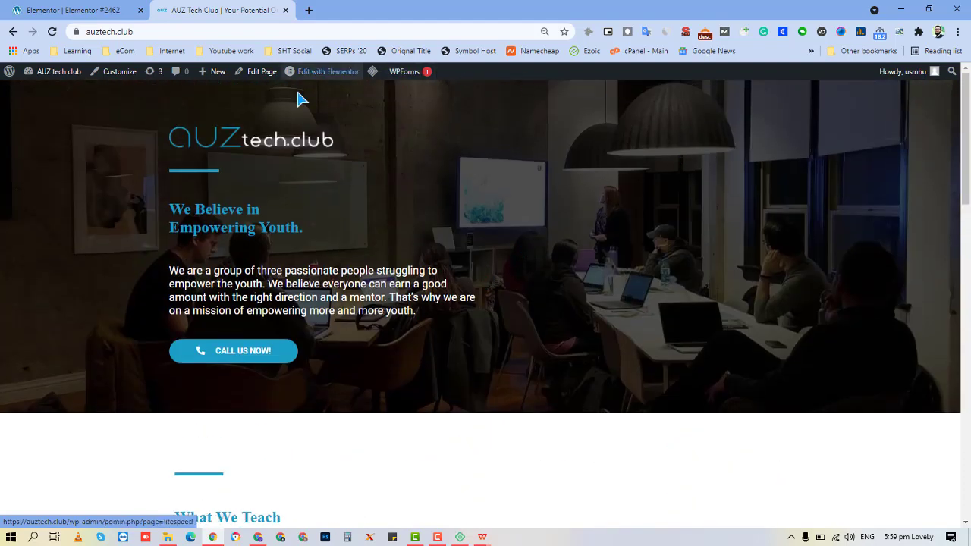
{"action": "left_click", "coordinate": [114, 10]}
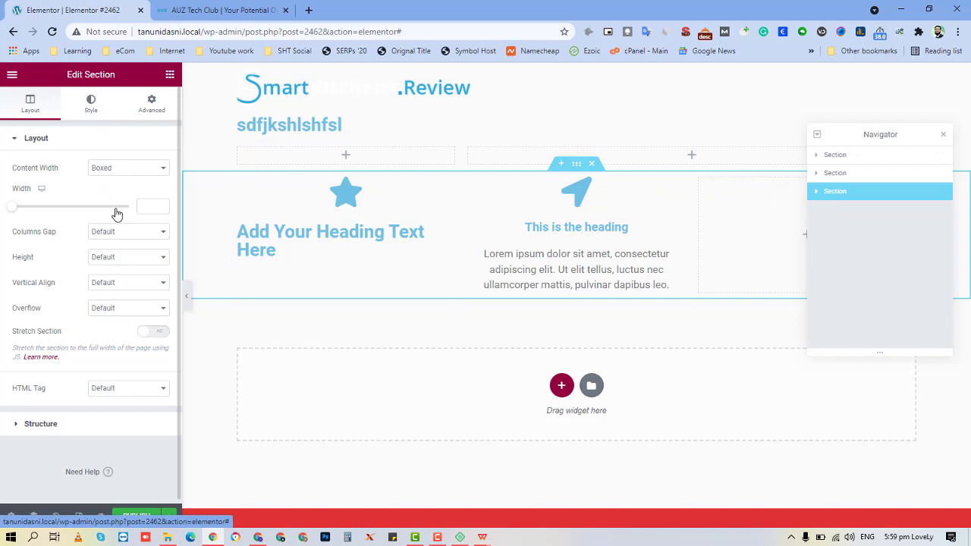
- Look through the three-column section's Style and Advanced settings
{"action": "left_click", "coordinate": [91, 104]}
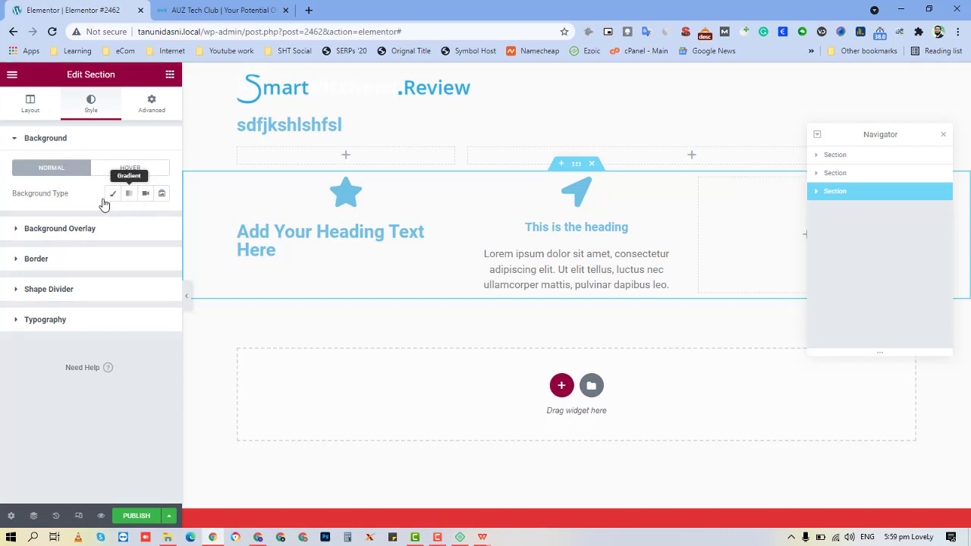
{"action": "left_click", "coordinate": [154, 114]}
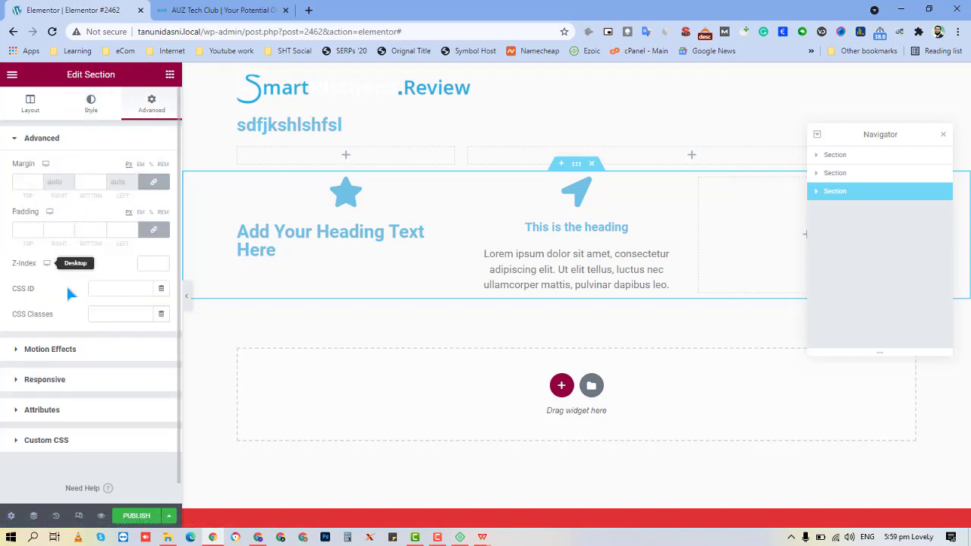
{"action": "left_click", "coordinate": [82, 103]}
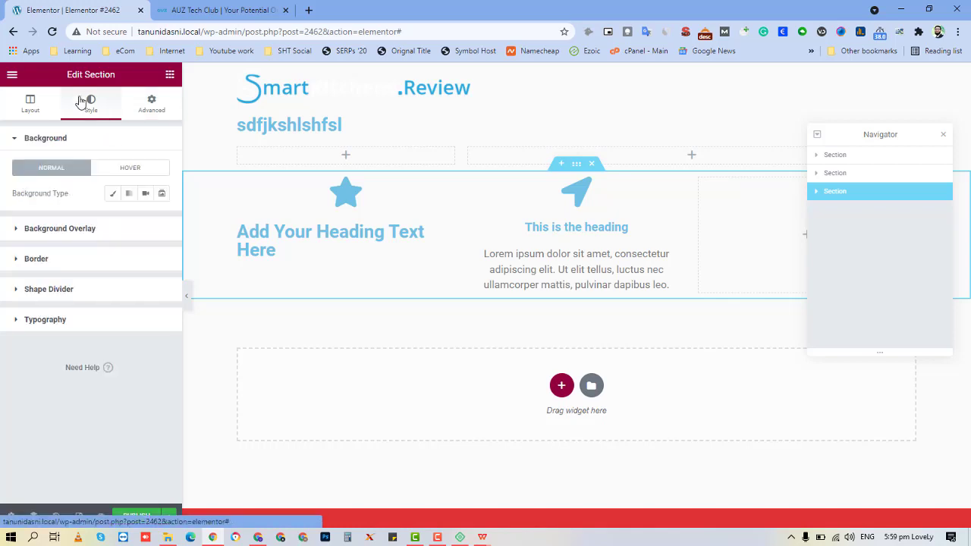
- Set the text color of the heading beneath the star icon to bright blue #00B3FF
{"action": "left_click", "coordinate": [307, 235]}
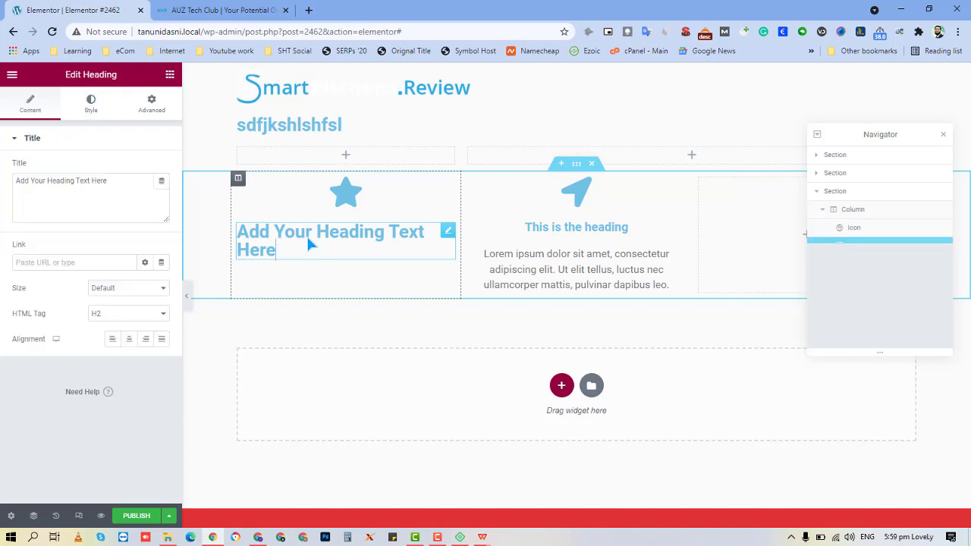
{"action": "left_click", "coordinate": [110, 105]}
{"action": "left_click", "coordinate": [161, 168]}
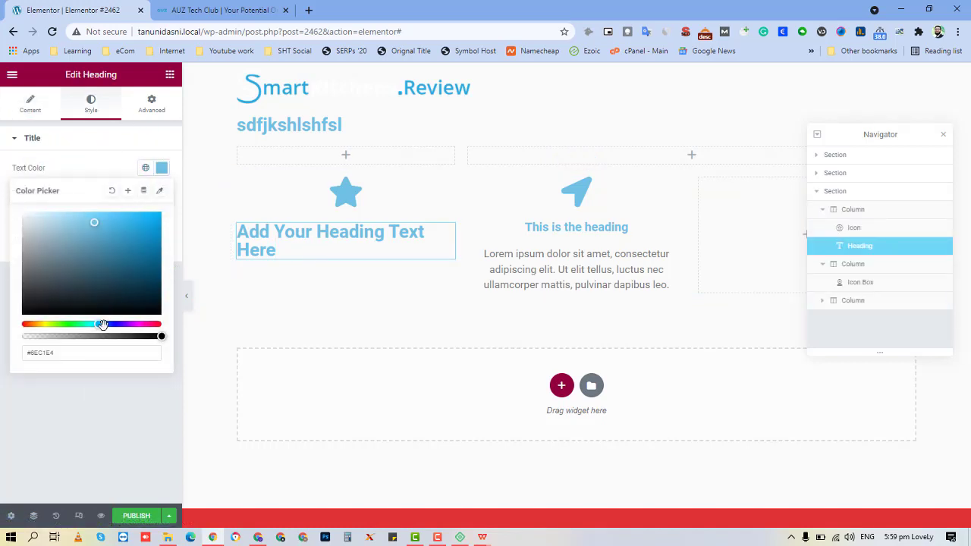
{"action": "left_click_drag", "start_coordinate": [52, 303], "coordinate": [8, 191]}
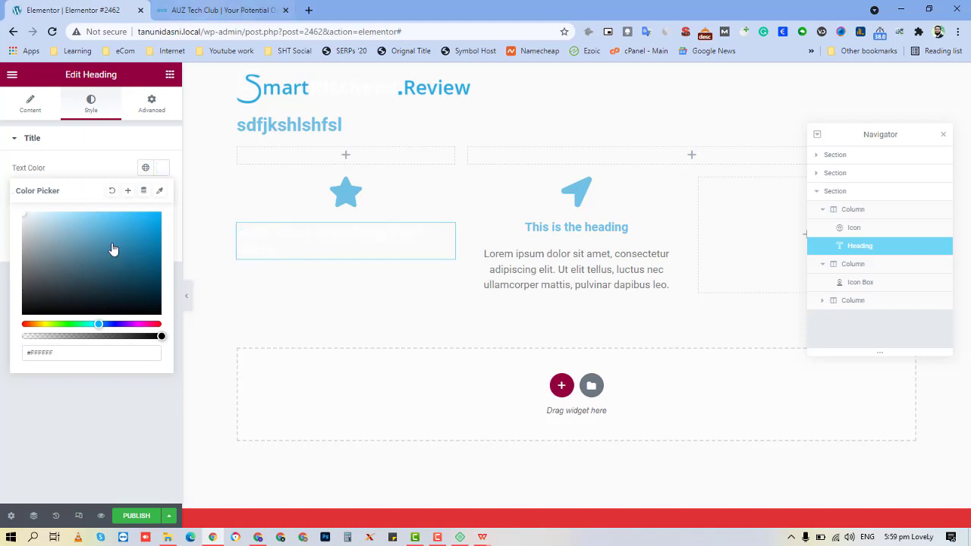
{"action": "left_click_drag", "start_coordinate": [111, 249], "coordinate": [177, 214]}
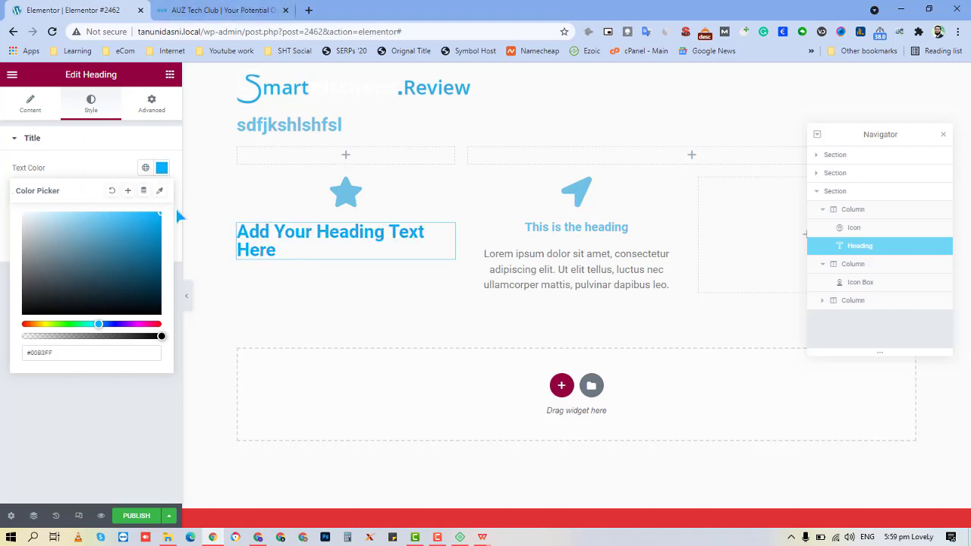
{"action": "left_click", "coordinate": [51, 109]}
- Examine the icon box's style settings and check the AUZ Tech Club homepage for comparison
{"action": "left_click", "coordinate": [546, 258]}
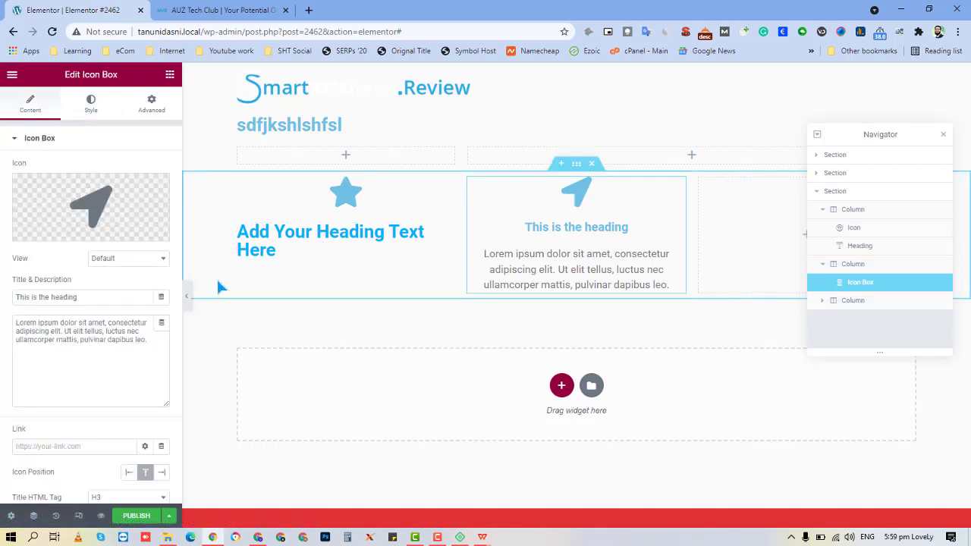
{"action": "left_click", "coordinate": [92, 102]}
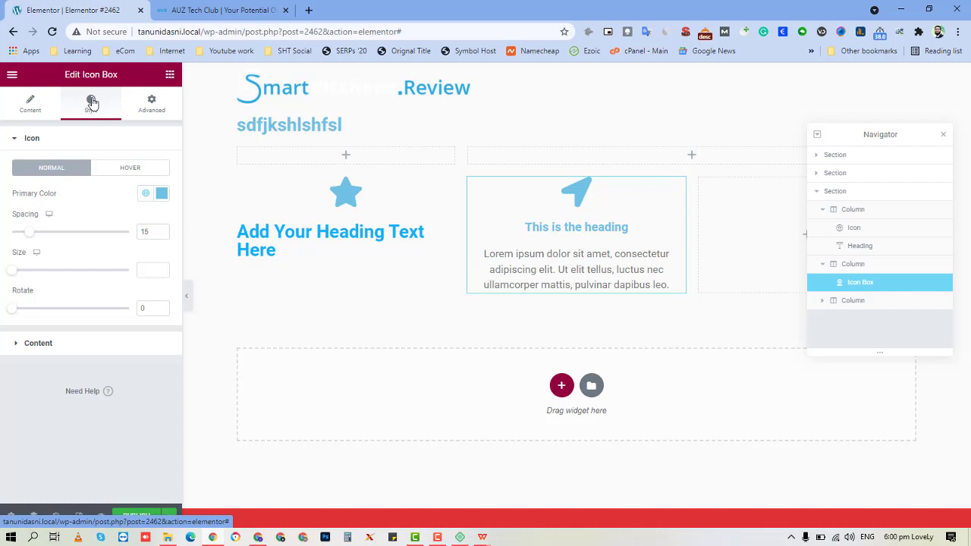
{"action": "left_click", "coordinate": [199, 10]}
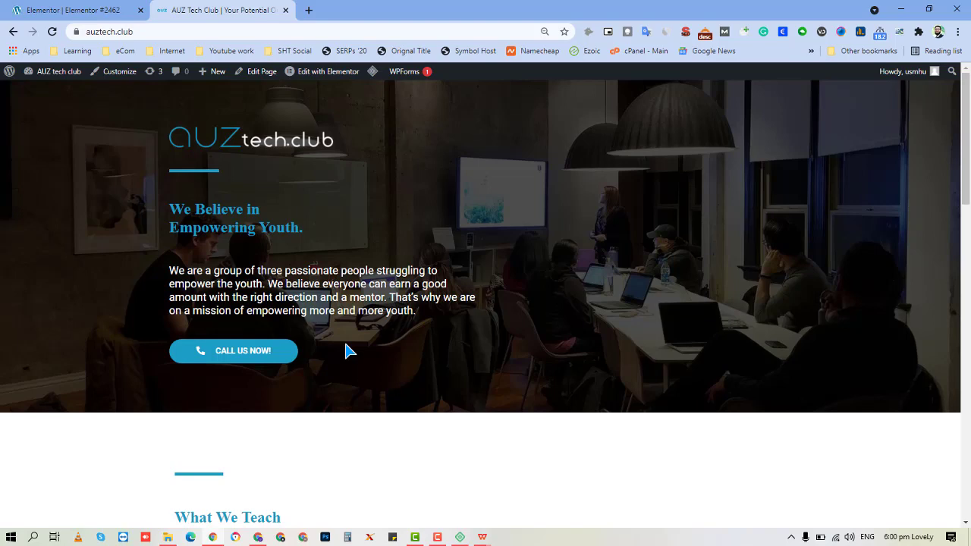
{"action": "left_click", "coordinate": [114, 10]}
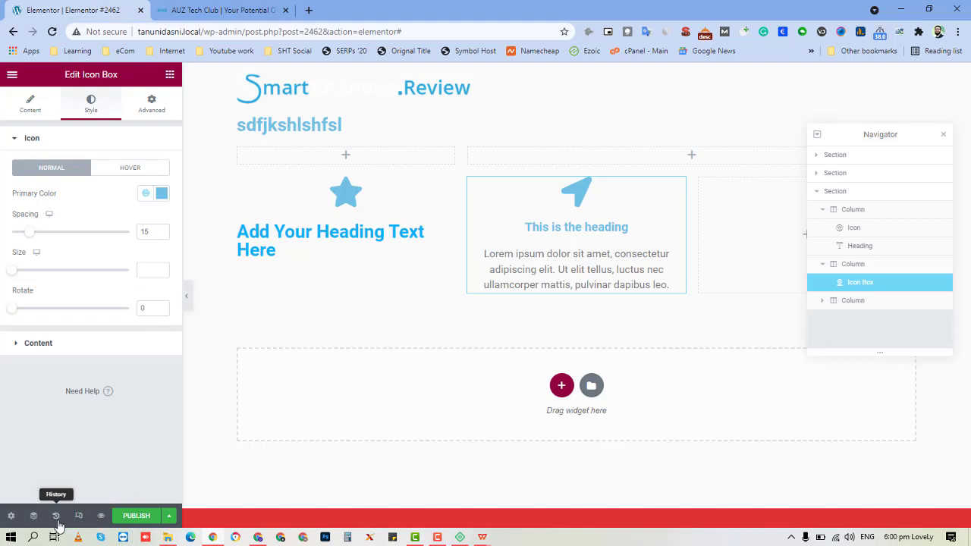
- Look at the library's options for saving the page as a template and importing a template file
{"action": "left_click", "coordinate": [169, 517]}
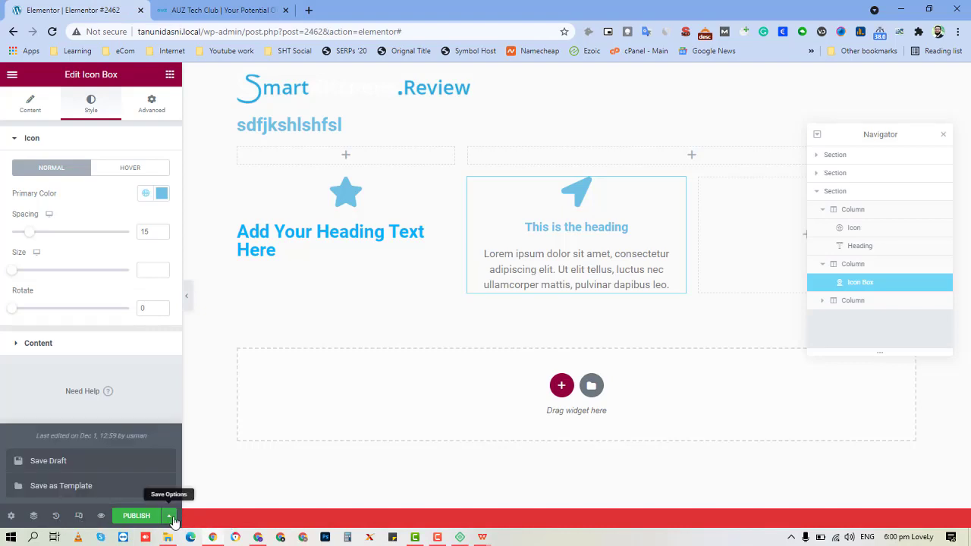
{"action": "left_click", "coordinate": [83, 487]}
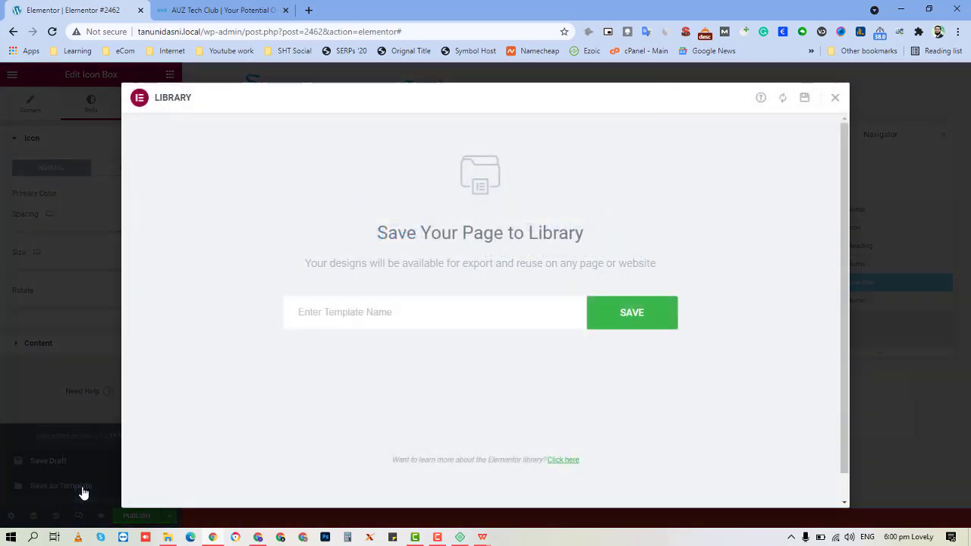
{"action": "left_click", "coordinate": [391, 314]}
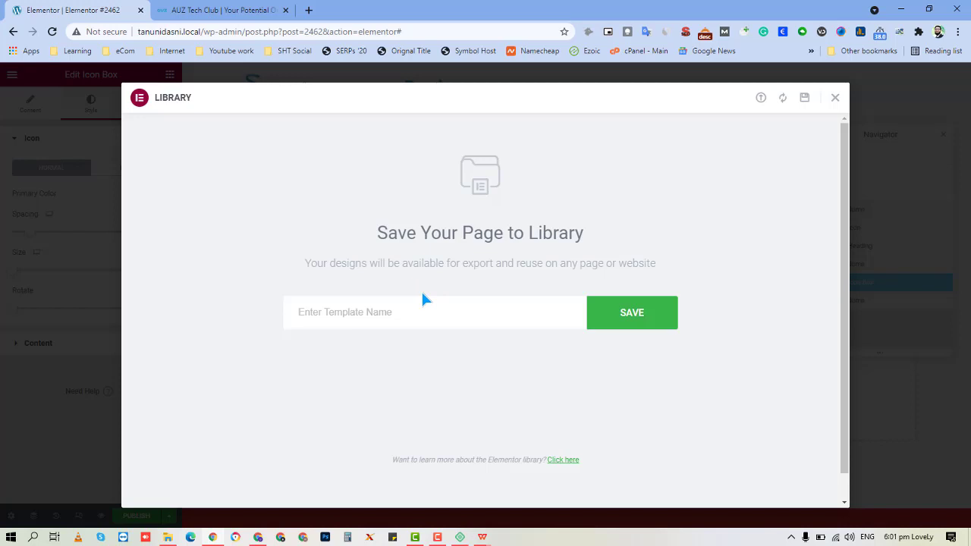
{"action": "left_click", "coordinate": [761, 98]}
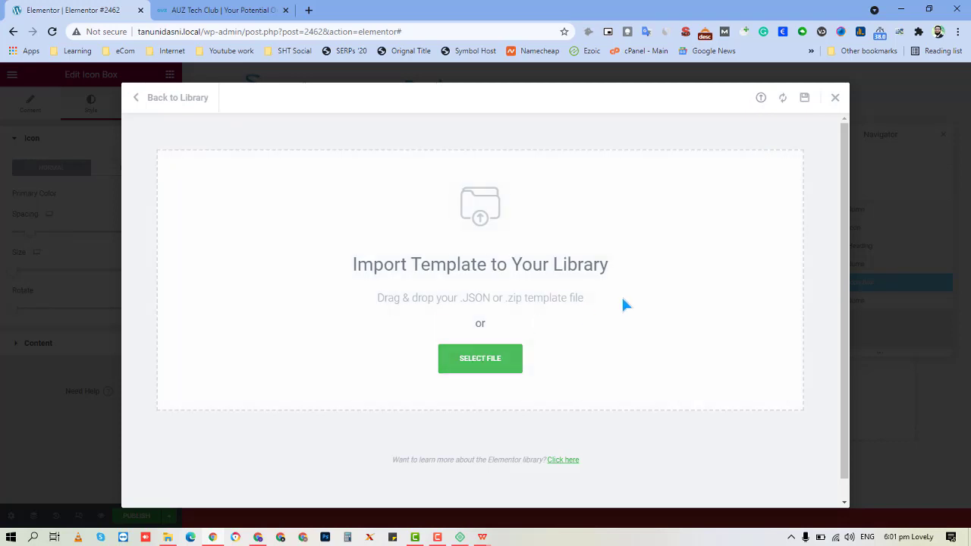
- Browse the folders on the E: and D: drives for a template file to import into the library
{"action": "left_click", "coordinate": [478, 357]}
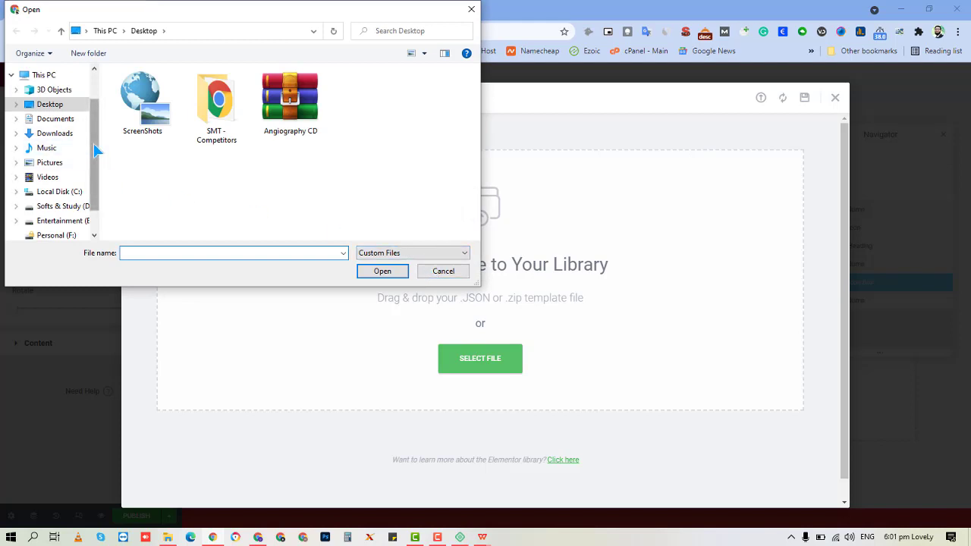
{"action": "scroll", "coordinate": [86, 148], "scroll_direction": "up", "scroll_amount": 1}
{"action": "scroll", "coordinate": [83, 175], "scroll_direction": "down", "scroll_amount": 2}
{"action": "left_click", "coordinate": [64, 187]}
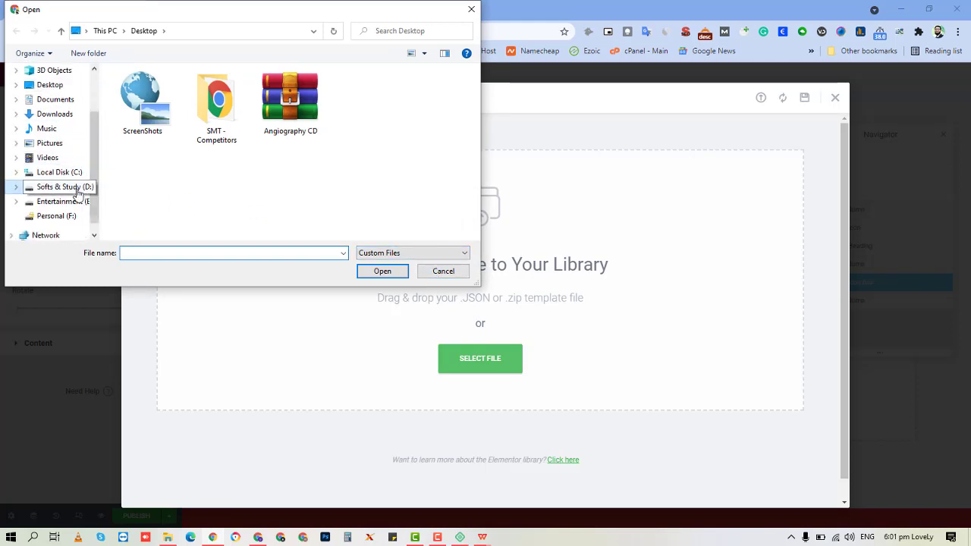
{"action": "left_click", "coordinate": [67, 201]}
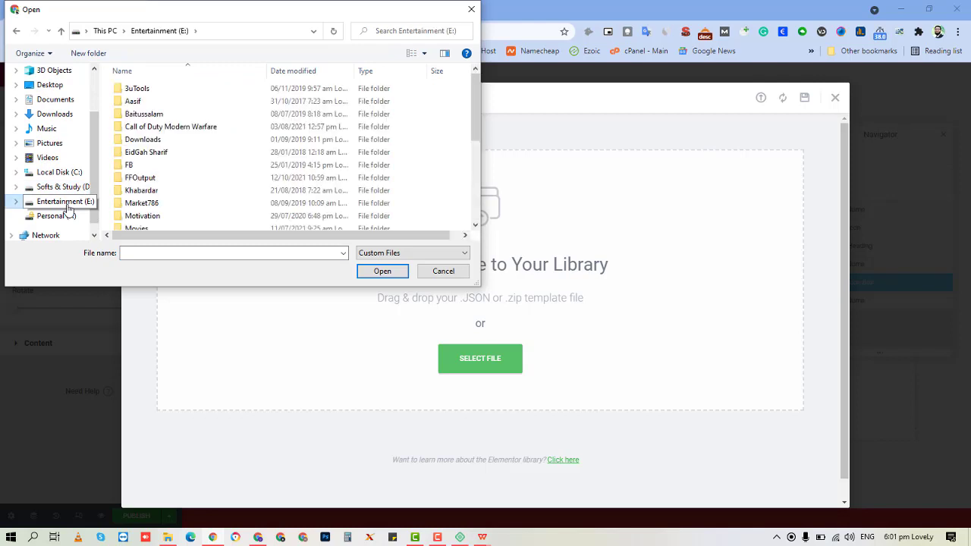
{"action": "scroll", "coordinate": [212, 172], "scroll_direction": "down", "scroll_amount": 3}
{"action": "scroll", "coordinate": [211, 174], "scroll_direction": "up", "scroll_amount": 3}
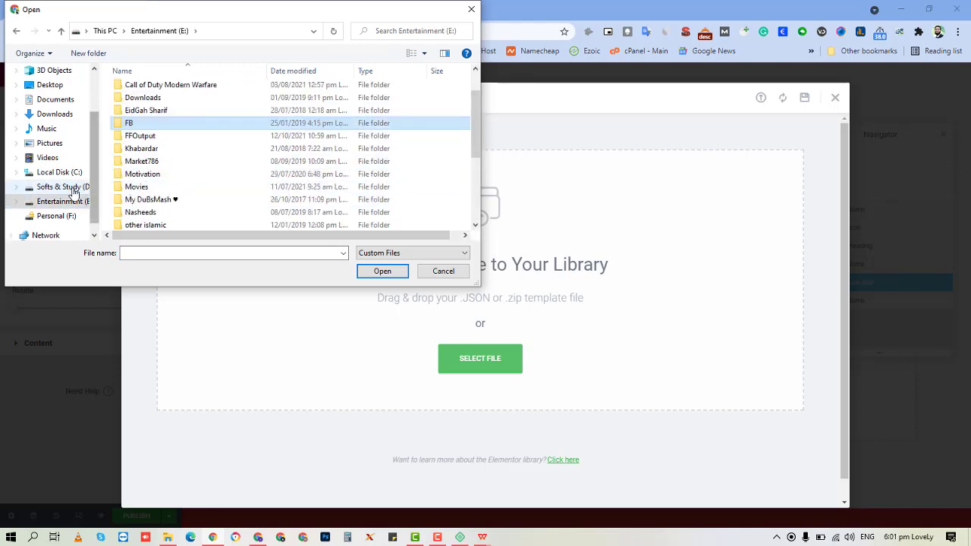
{"action": "left_click", "coordinate": [63, 187]}
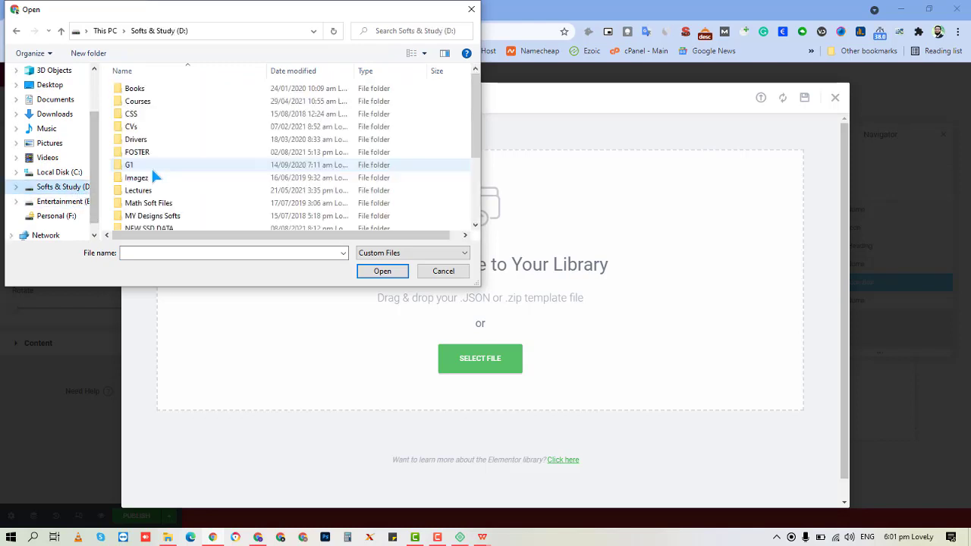
{"action": "double_click", "coordinate": [199, 227]}
{"action": "double_click", "coordinate": [170, 118]}
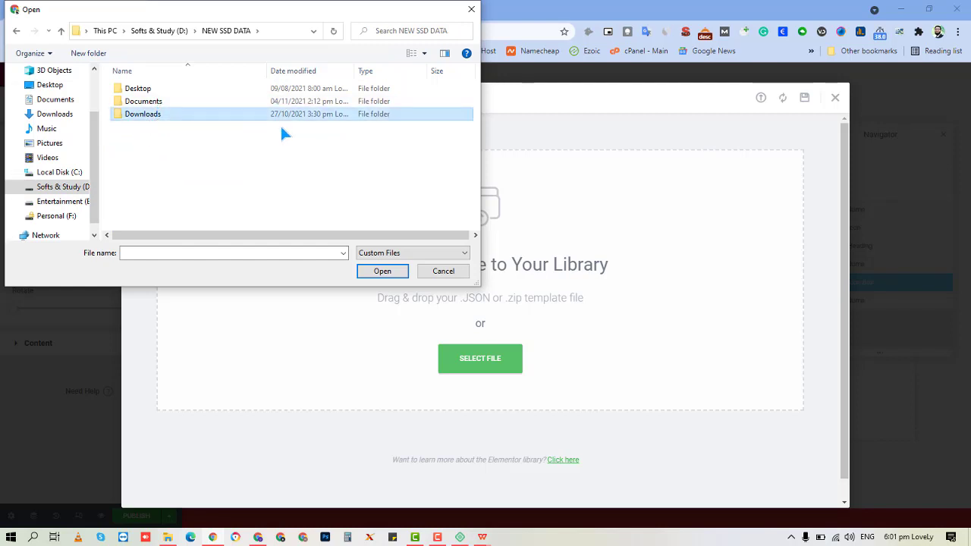
{"action": "scroll", "coordinate": [476, 119], "scroll_direction": "down", "scroll_amount": 1}
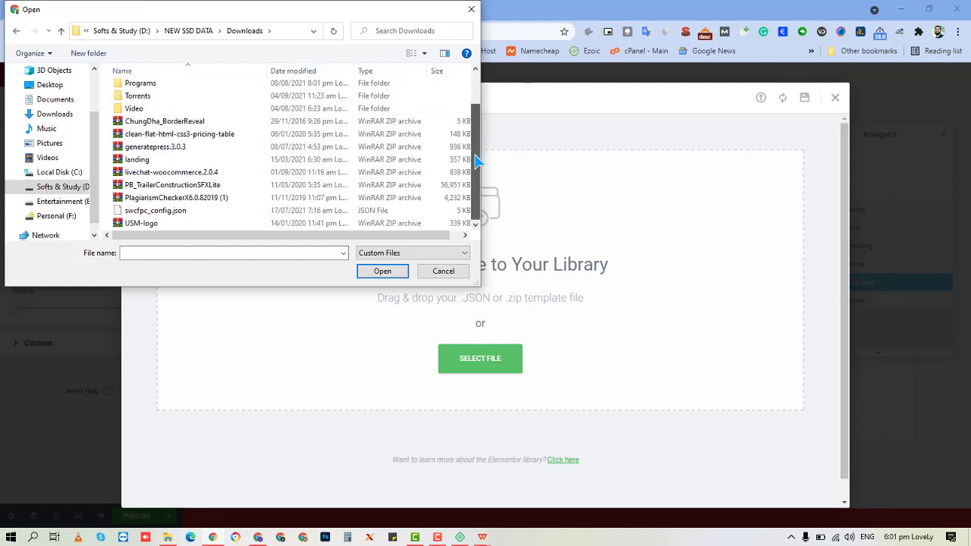
{"action": "left_click", "coordinate": [277, 216]}
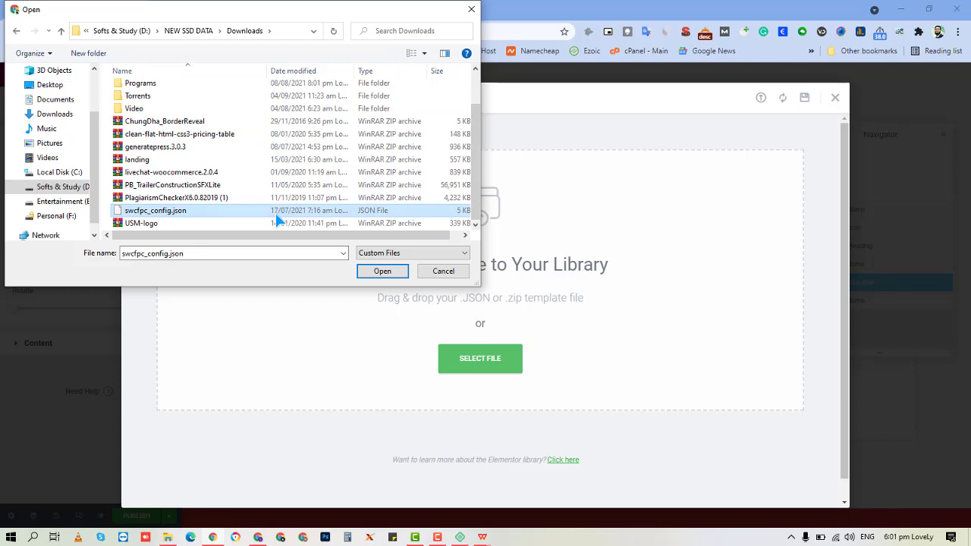
{"action": "scroll", "coordinate": [278, 219], "scroll_direction": "up", "scroll_amount": 1}
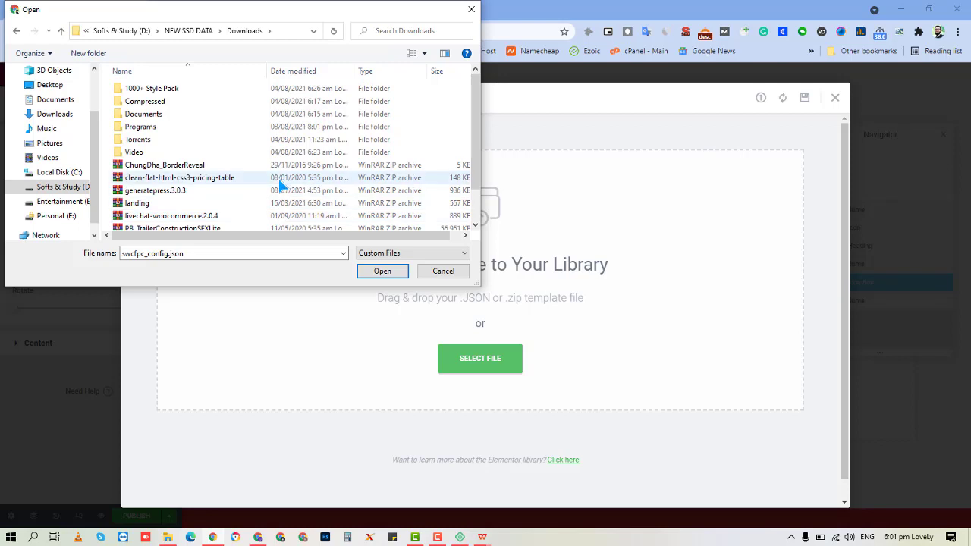
{"action": "left_click", "coordinate": [242, 150]}
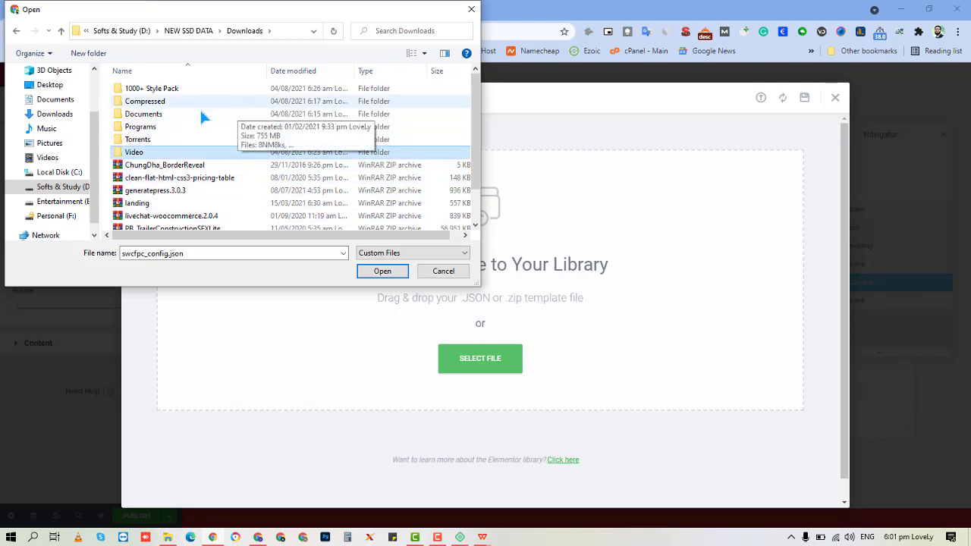
- Try to import the template file elementor-222-2021-10-29.json from the Downloads folder into the library
{"action": "left_click", "coordinate": [75, 114]}
{"action": "scroll", "coordinate": [226, 128], "scroll_direction": "down", "scroll_amount": 3}
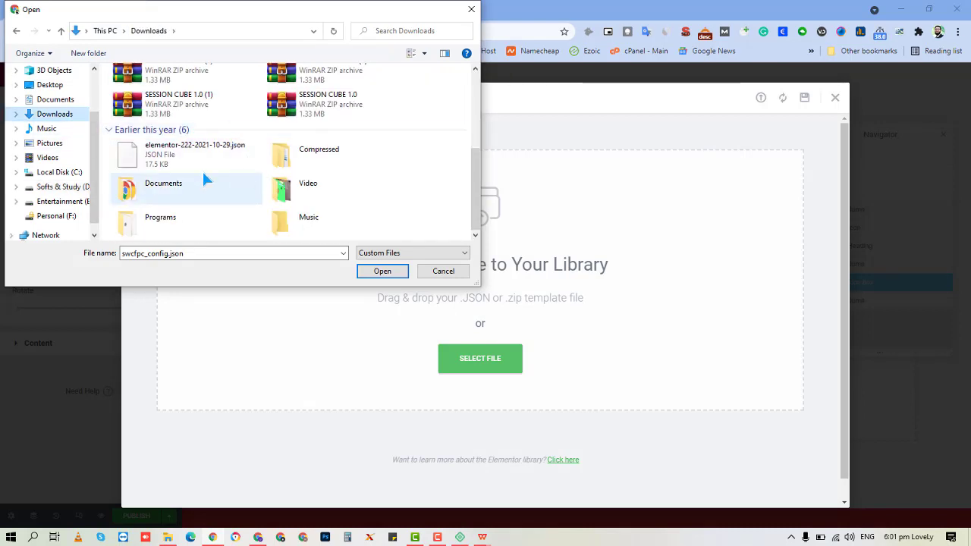
{"action": "left_click", "coordinate": [179, 150]}
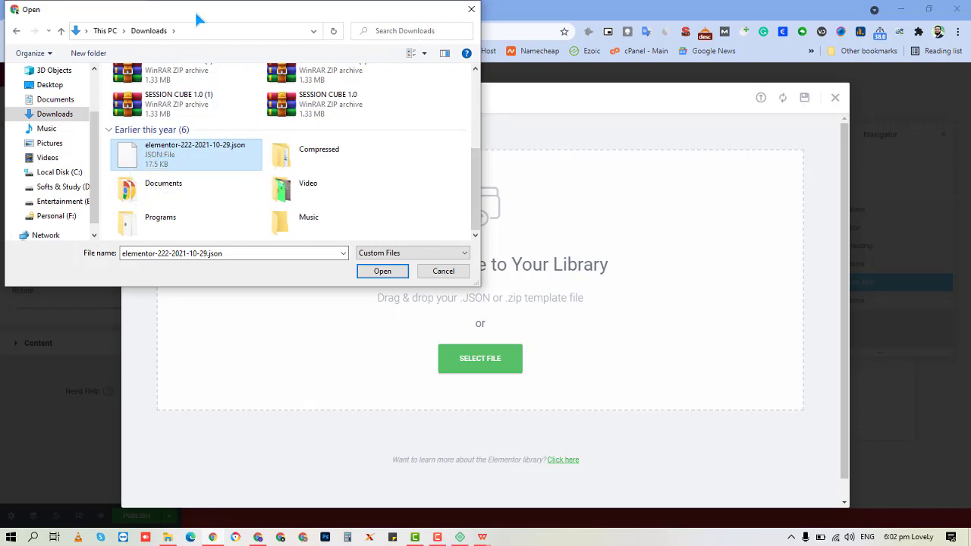
{"action": "left_click_drag", "start_coordinate": [194, 9], "coordinate": [267, 102]}
{"action": "double_click", "coordinate": [245, 244]}
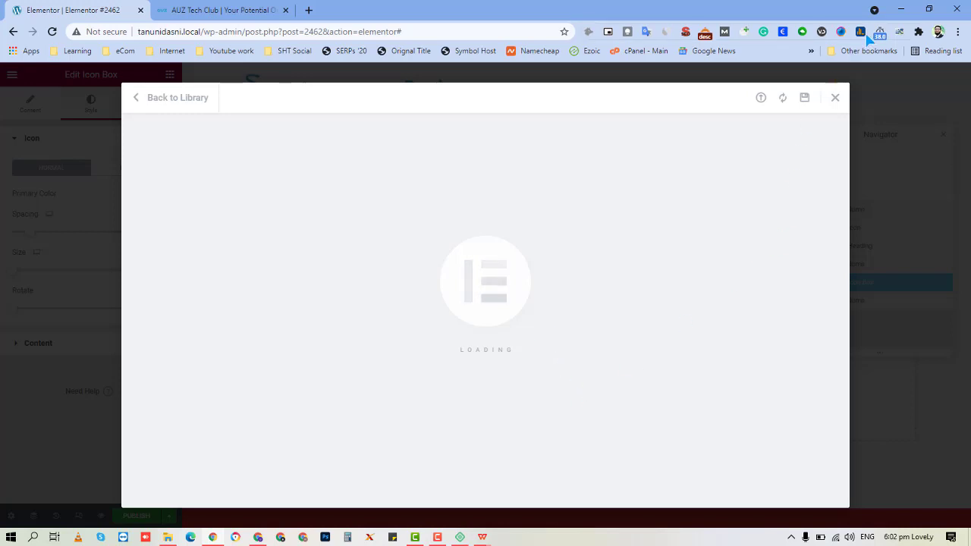
- Review the AUZ Tech Club homepage from its hero section through What We Teach and Why Us to Contact Us
{"action": "left_click", "coordinate": [250, 10]}
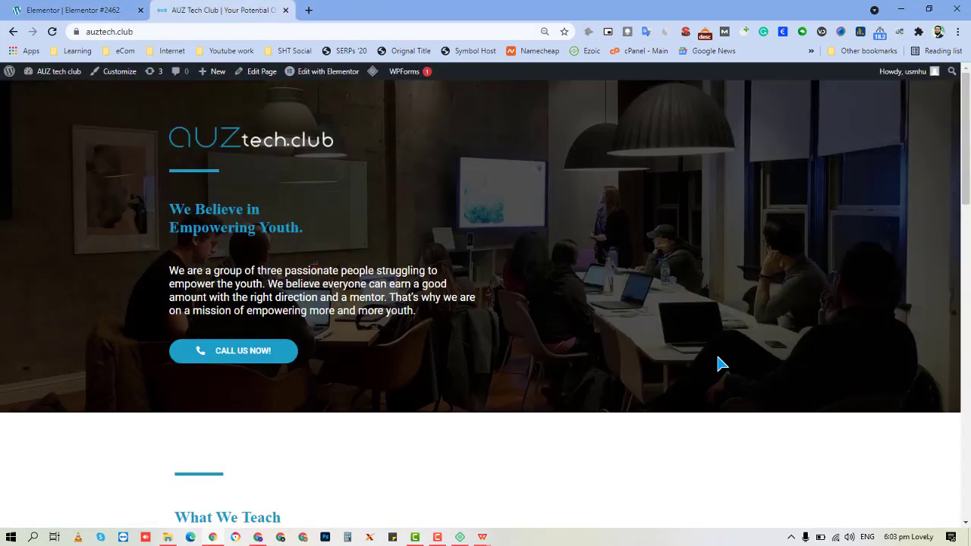
{"action": "scroll", "coordinate": [510, 348], "scroll_direction": "down", "scroll_amount": 1}
{"action": "scroll", "coordinate": [512, 347], "scroll_direction": "down", "scroll_amount": 15}
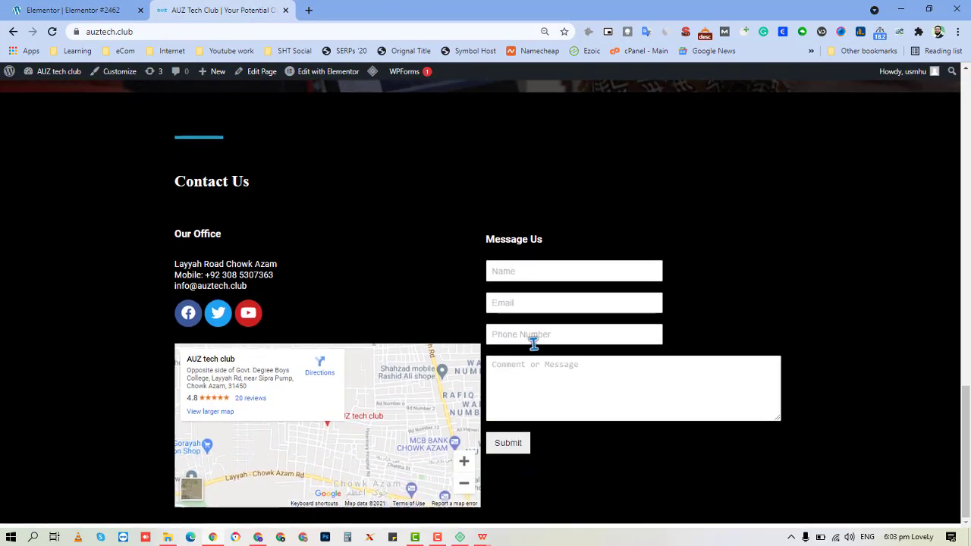
{"action": "scroll", "coordinate": [532, 342], "scroll_direction": "up", "scroll_amount": 5}
{"action": "scroll", "coordinate": [591, 490], "scroll_direction": "up", "scroll_amount": 10}
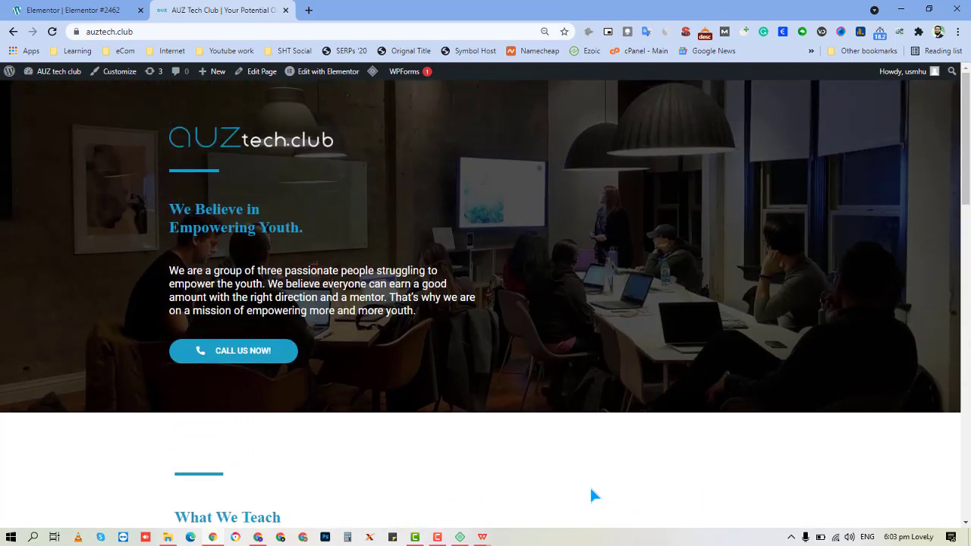
{"action": "scroll", "coordinate": [591, 489], "scroll_direction": "down", "scroll_amount": 5}
{"action": "scroll", "coordinate": [591, 490], "scroll_direction": "down", "scroll_amount": 5}
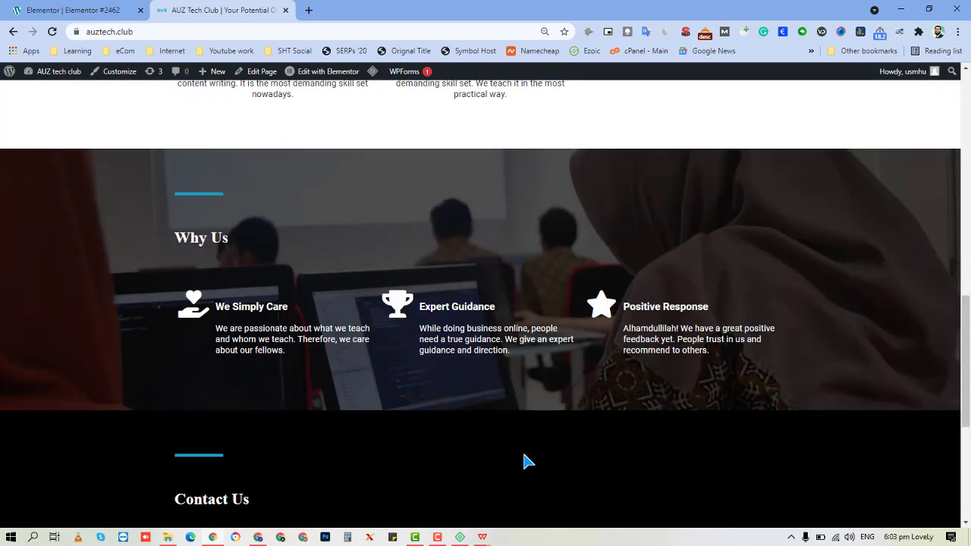
{"action": "scroll", "coordinate": [519, 446], "scroll_direction": "down", "scroll_amount": 4}
{"action": "scroll", "coordinate": [519, 447], "scroll_direction": "up", "scroll_amount": 7}
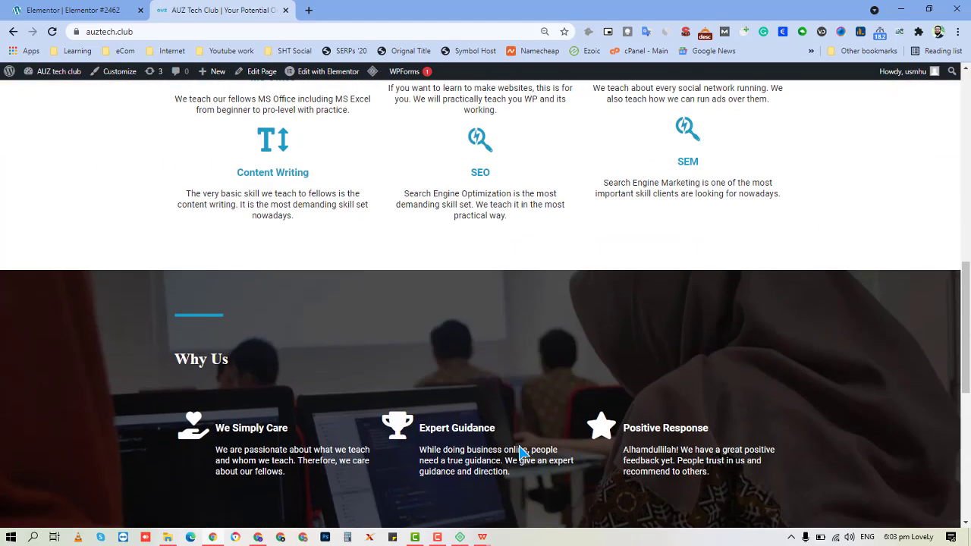
{"action": "scroll", "coordinate": [559, 333], "scroll_direction": "down", "scroll_amount": 3}
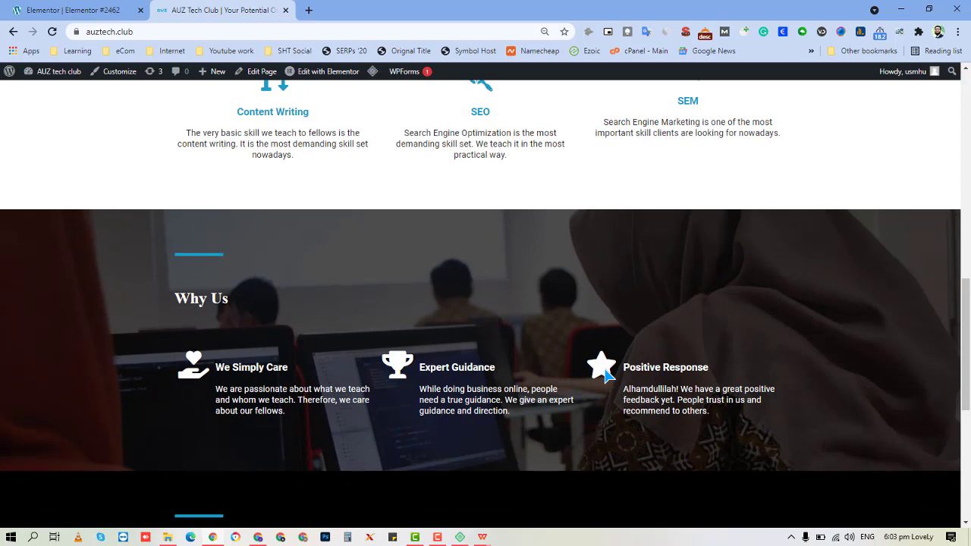
- Close the template library in the Elementor editor, glance at the AUZ Tech Club homepage again, and minimize the browser window
{"action": "left_click", "coordinate": [65, 10]}
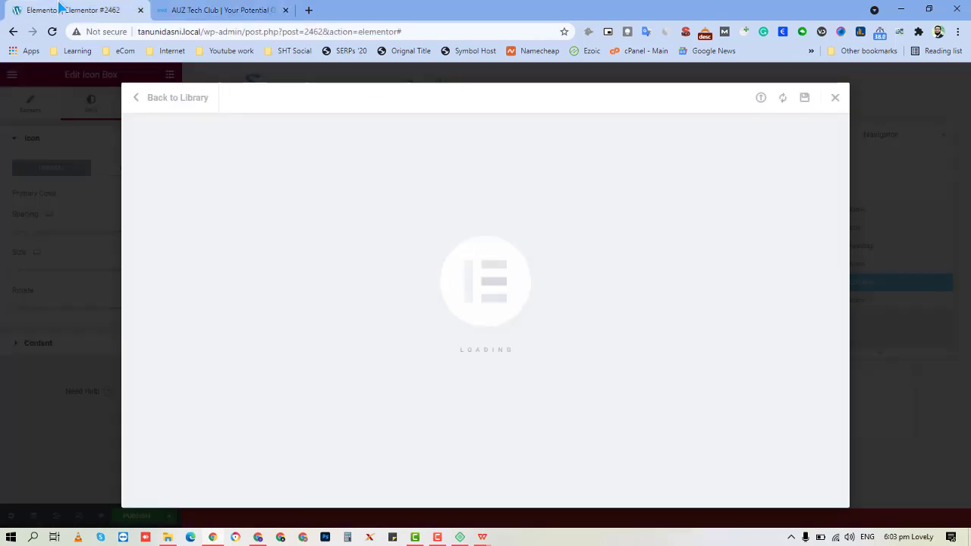
{"action": "left_click", "coordinate": [835, 97]}
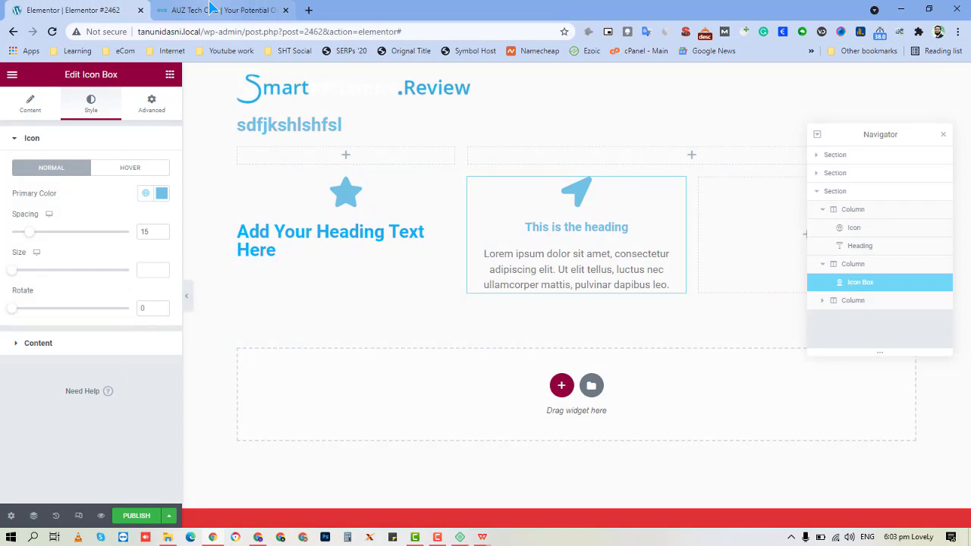
{"action": "left_click", "coordinate": [211, 8]}
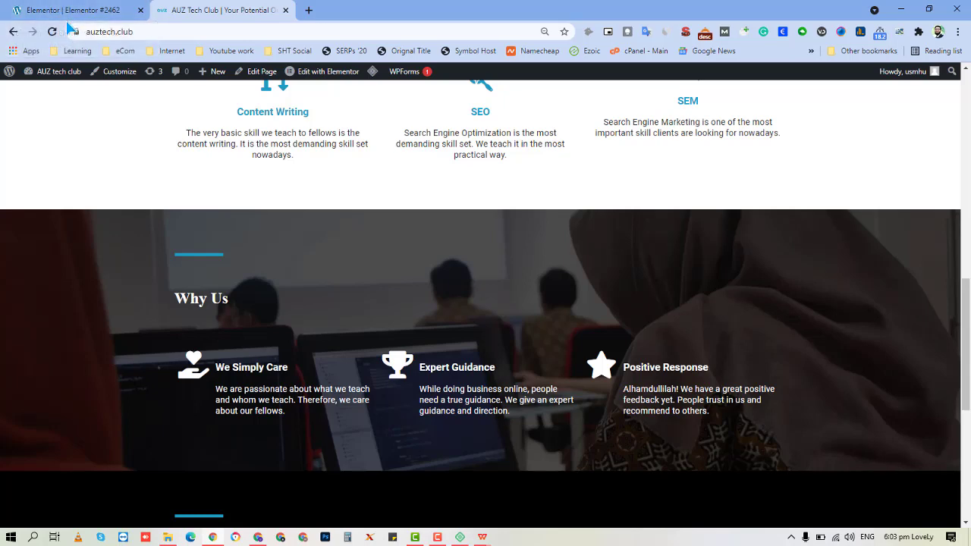
{"action": "left_click", "coordinate": [64, 10]}
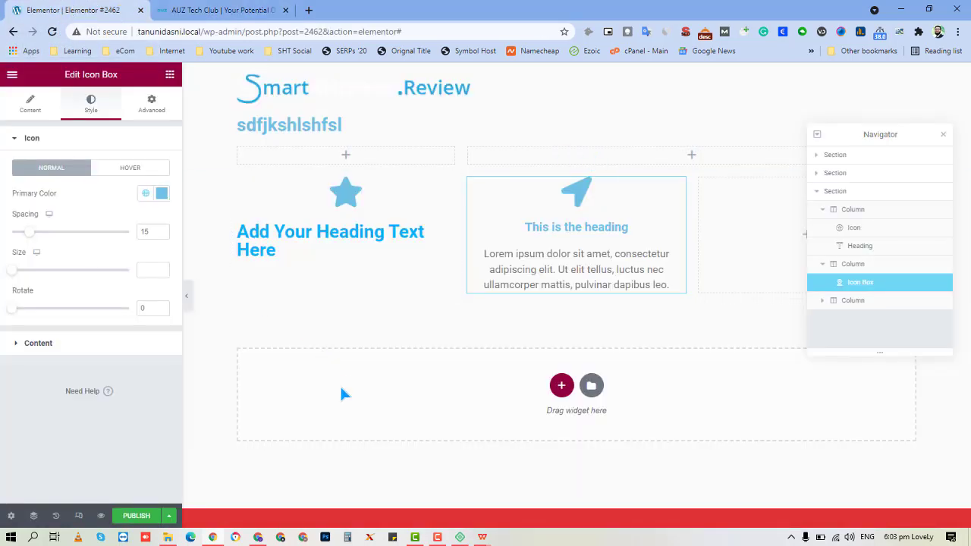
{"action": "left_click", "coordinate": [901, 9]}
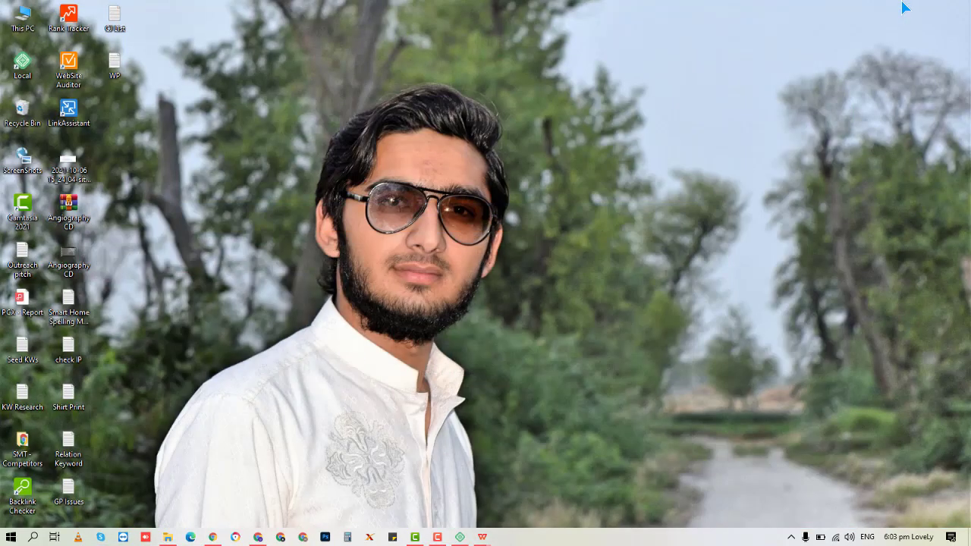